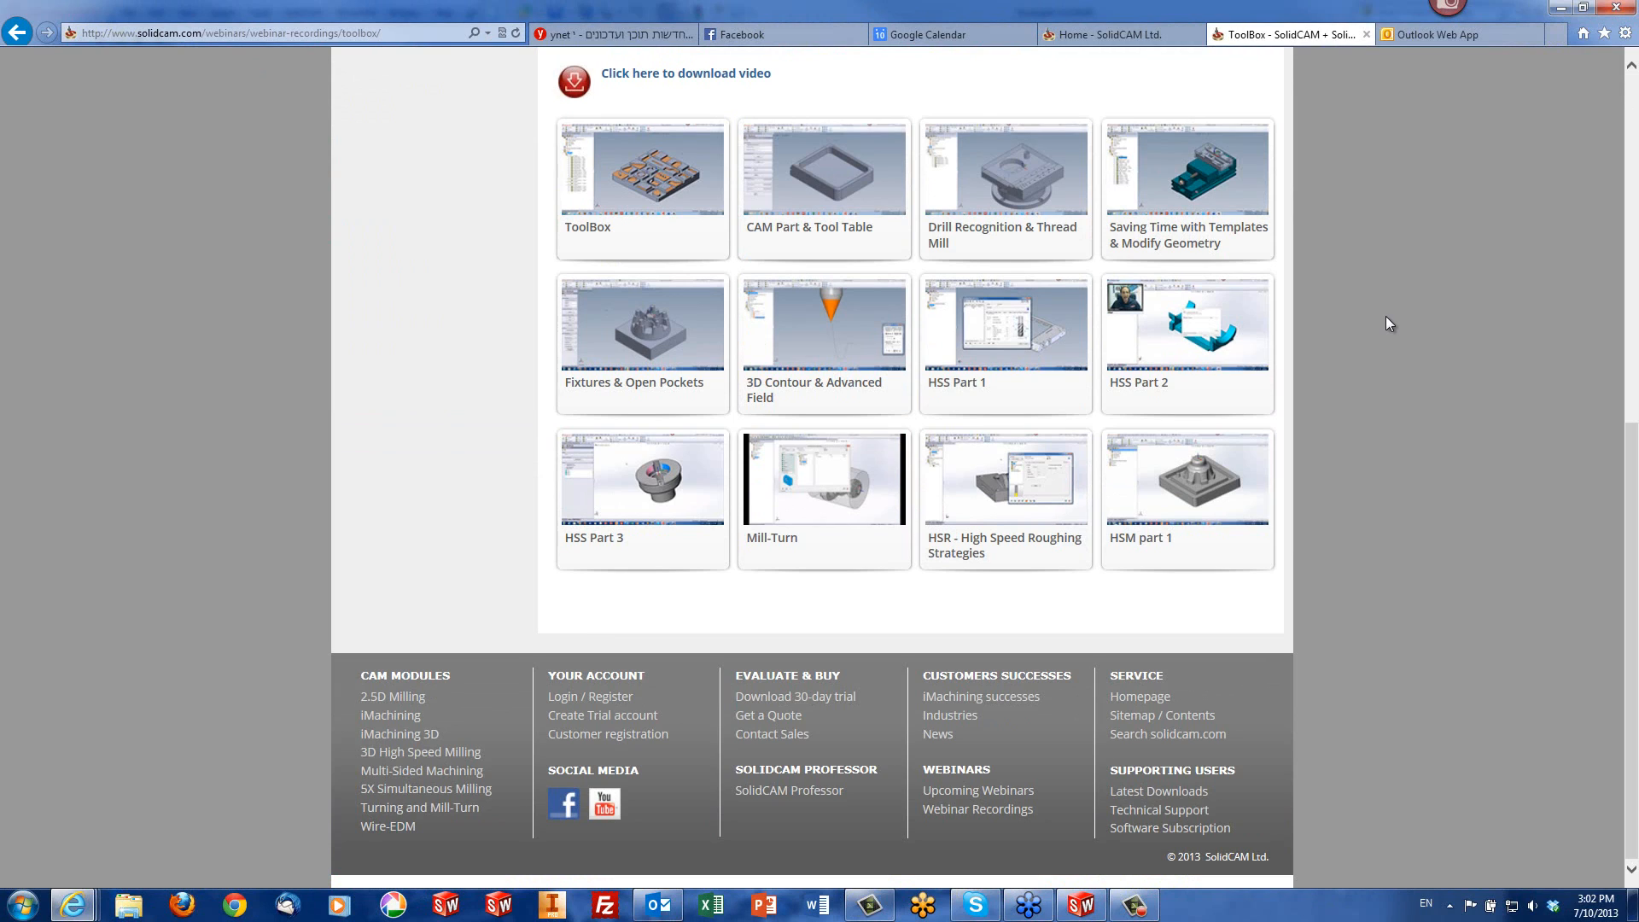
Step: Open the HSM part 1 webinar recording page and look through the list of available recordings
left_click(1142, 539)
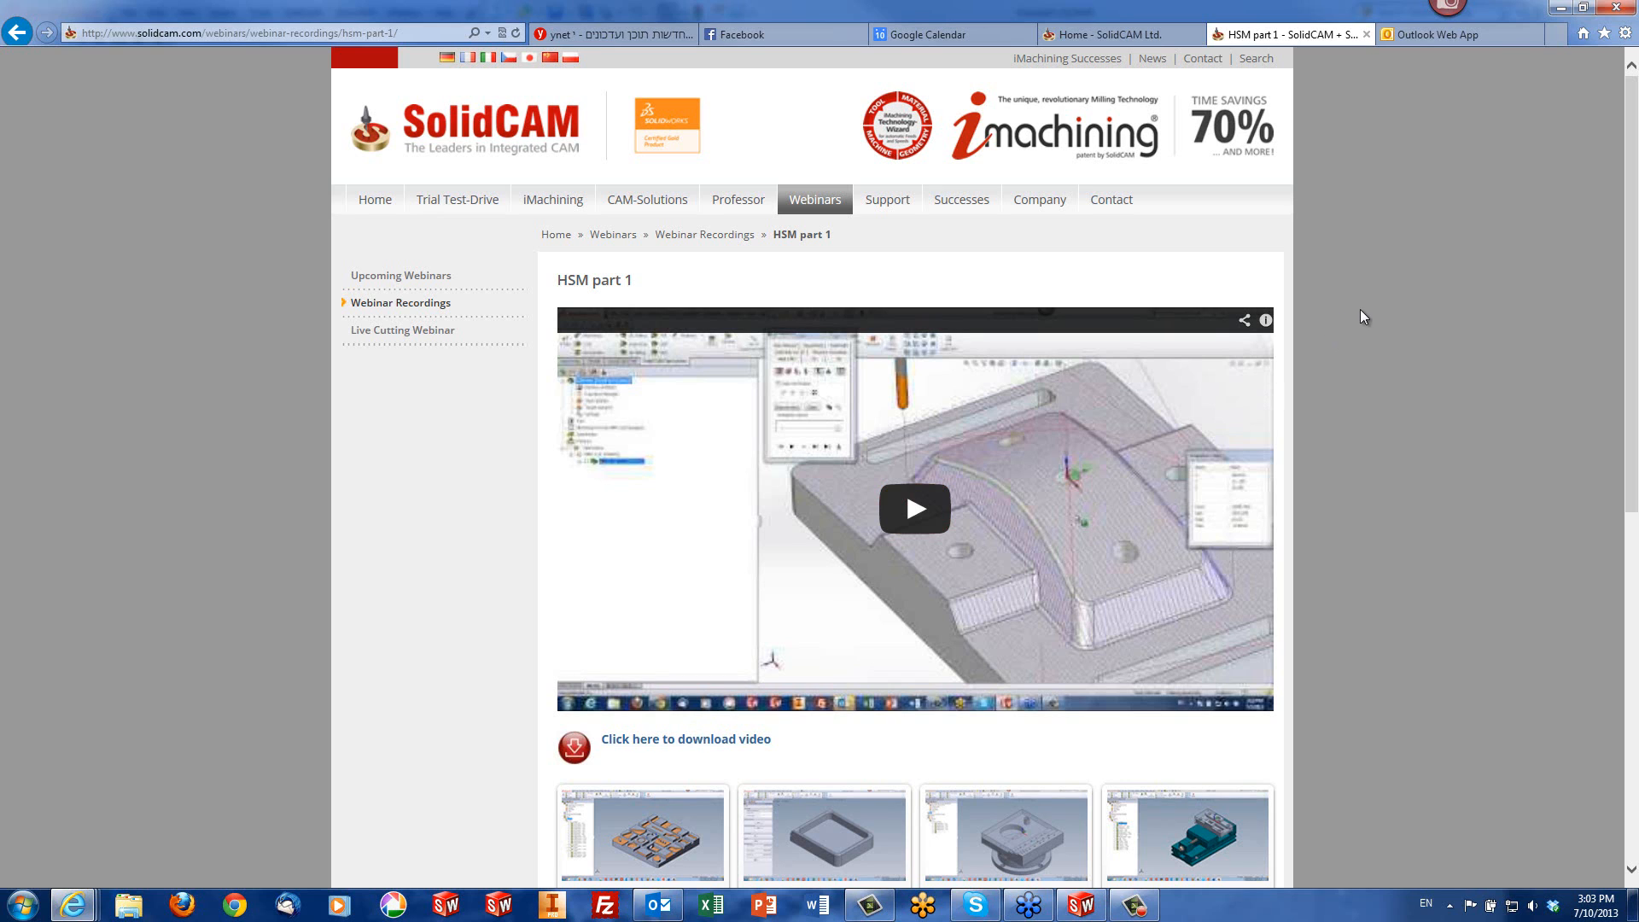
scroll(1359, 309, "down", 3)
scroll(1359, 309, "down", 3)
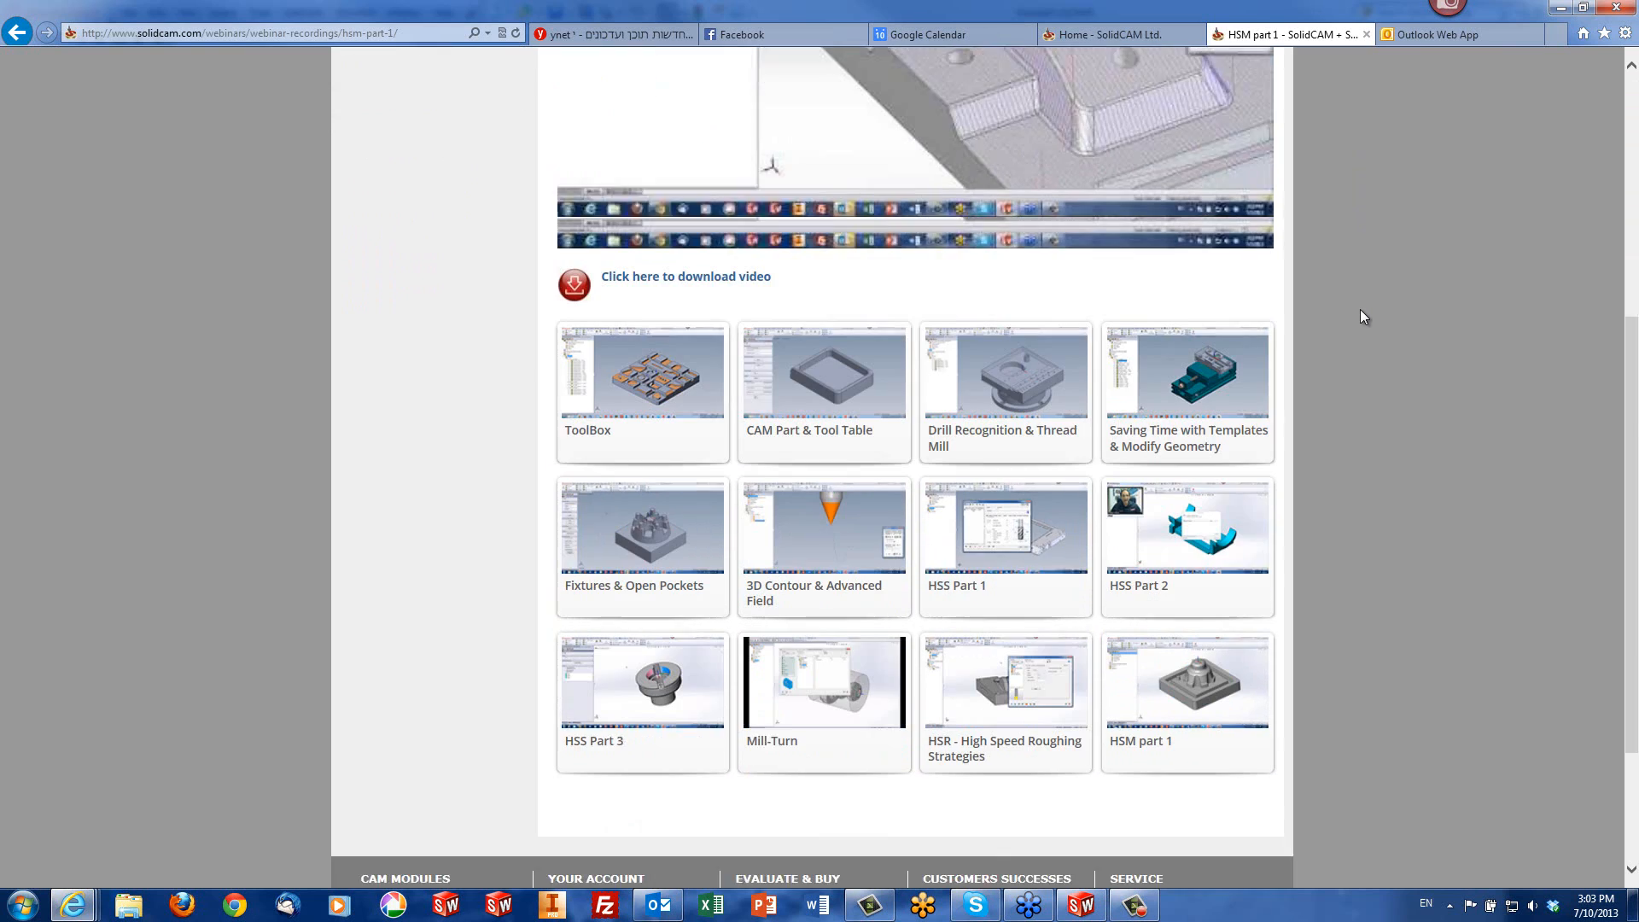
scroll(1360, 309, "down", 2)
scroll(1360, 309, "up", 3)
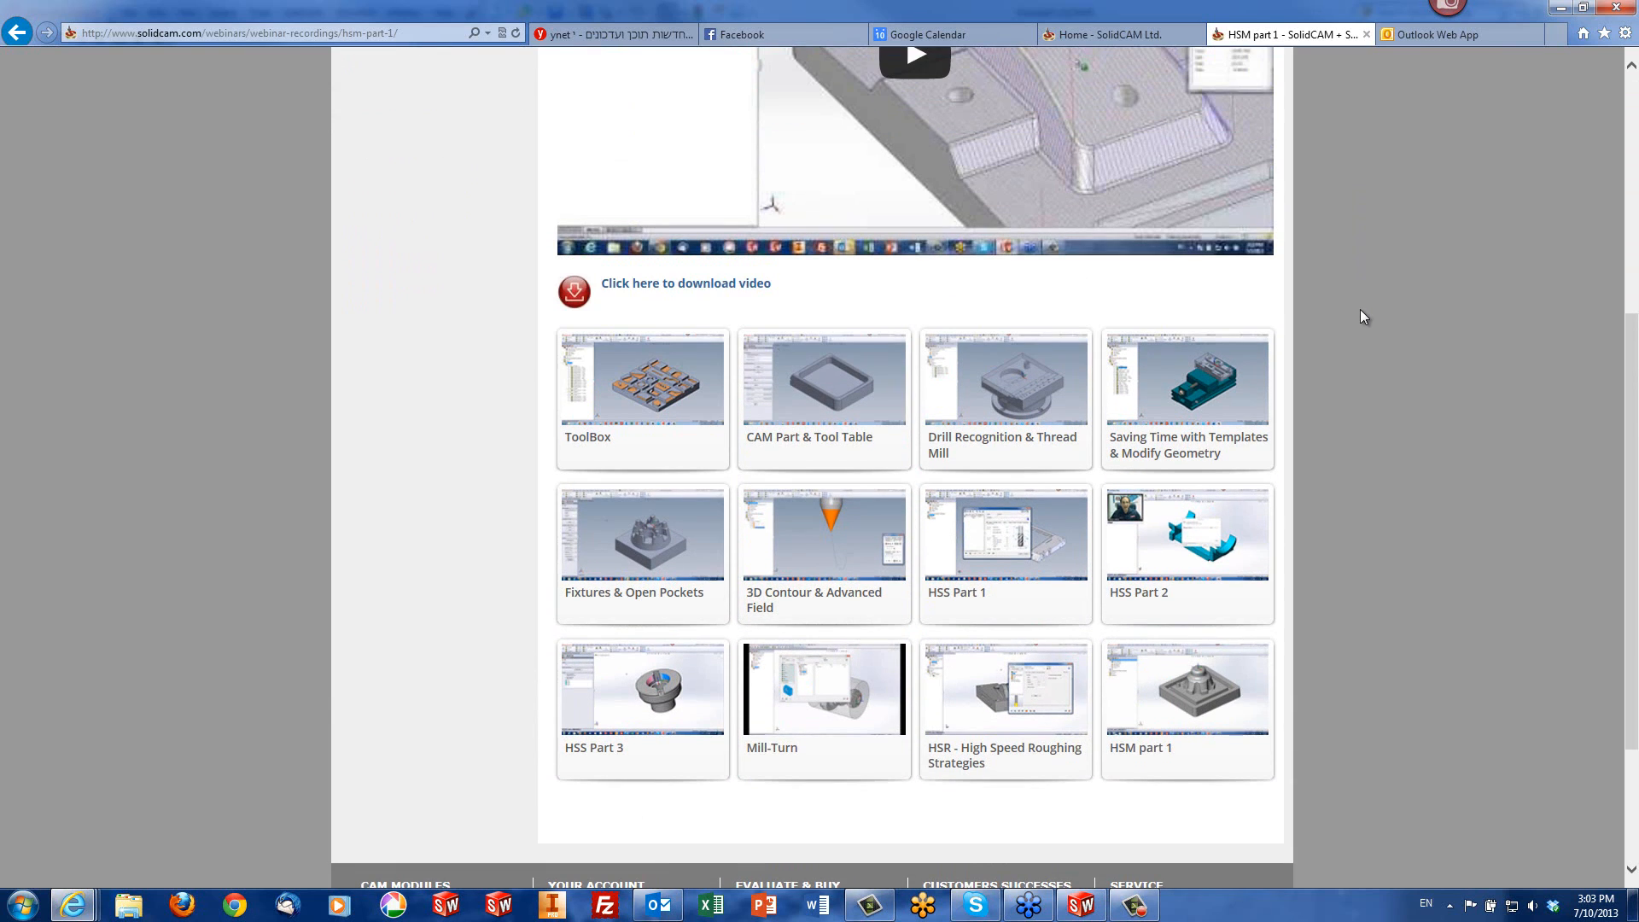
scroll(1359, 309, "down", 3)
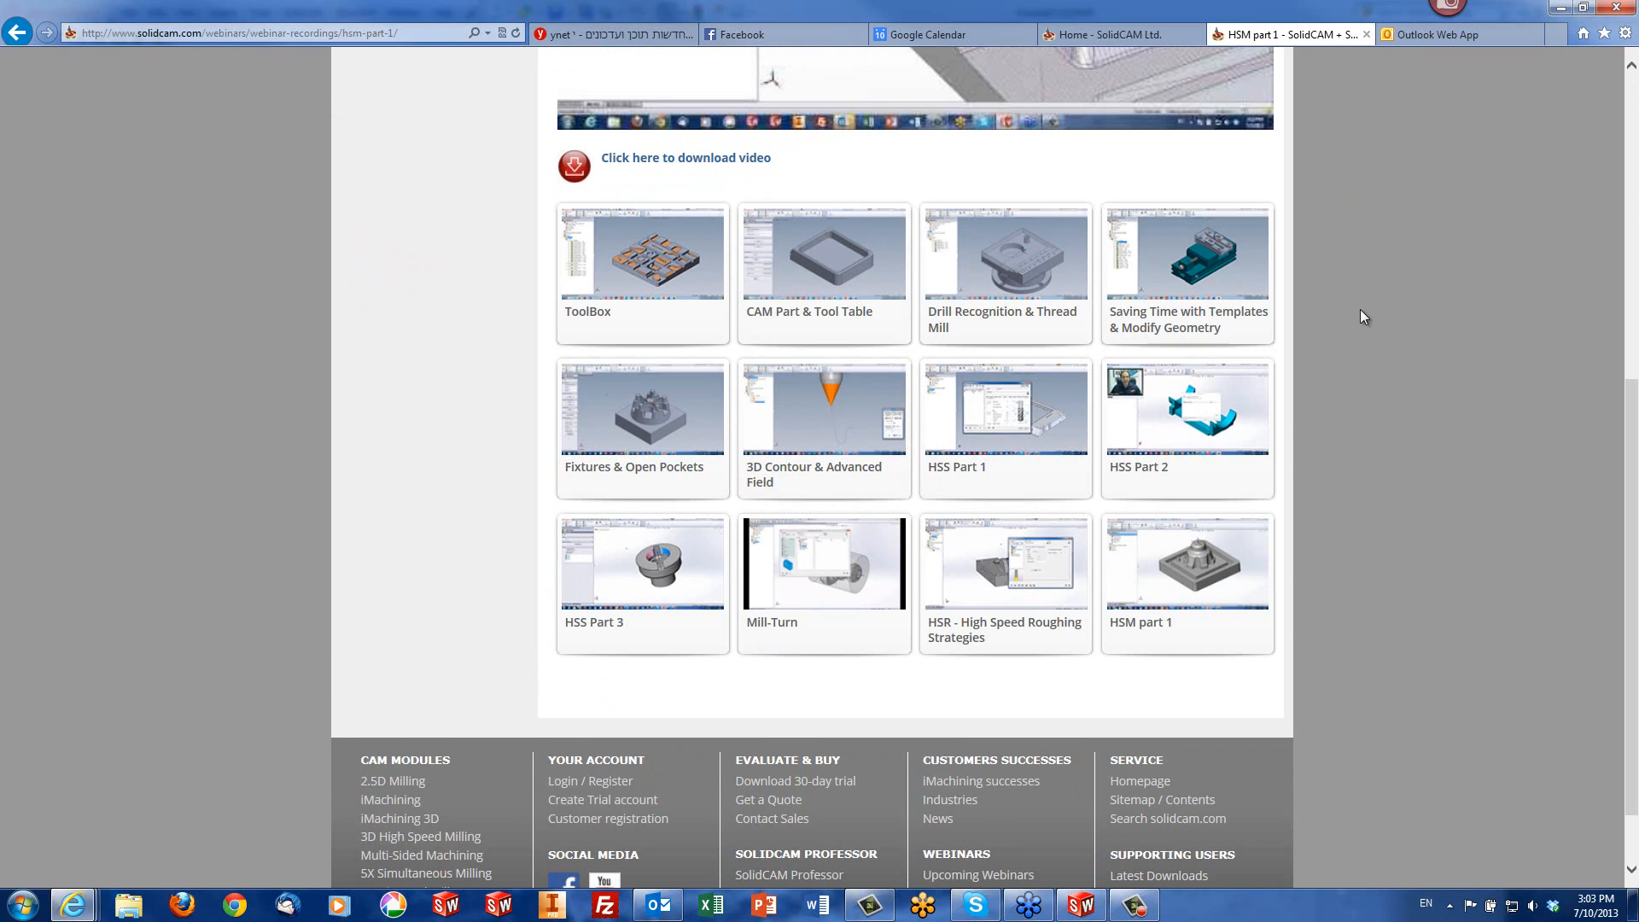
Step: Close the web browser and the webinar video window to switch to the Example5 assembly in SolidWorks
left_click(1613, 9)
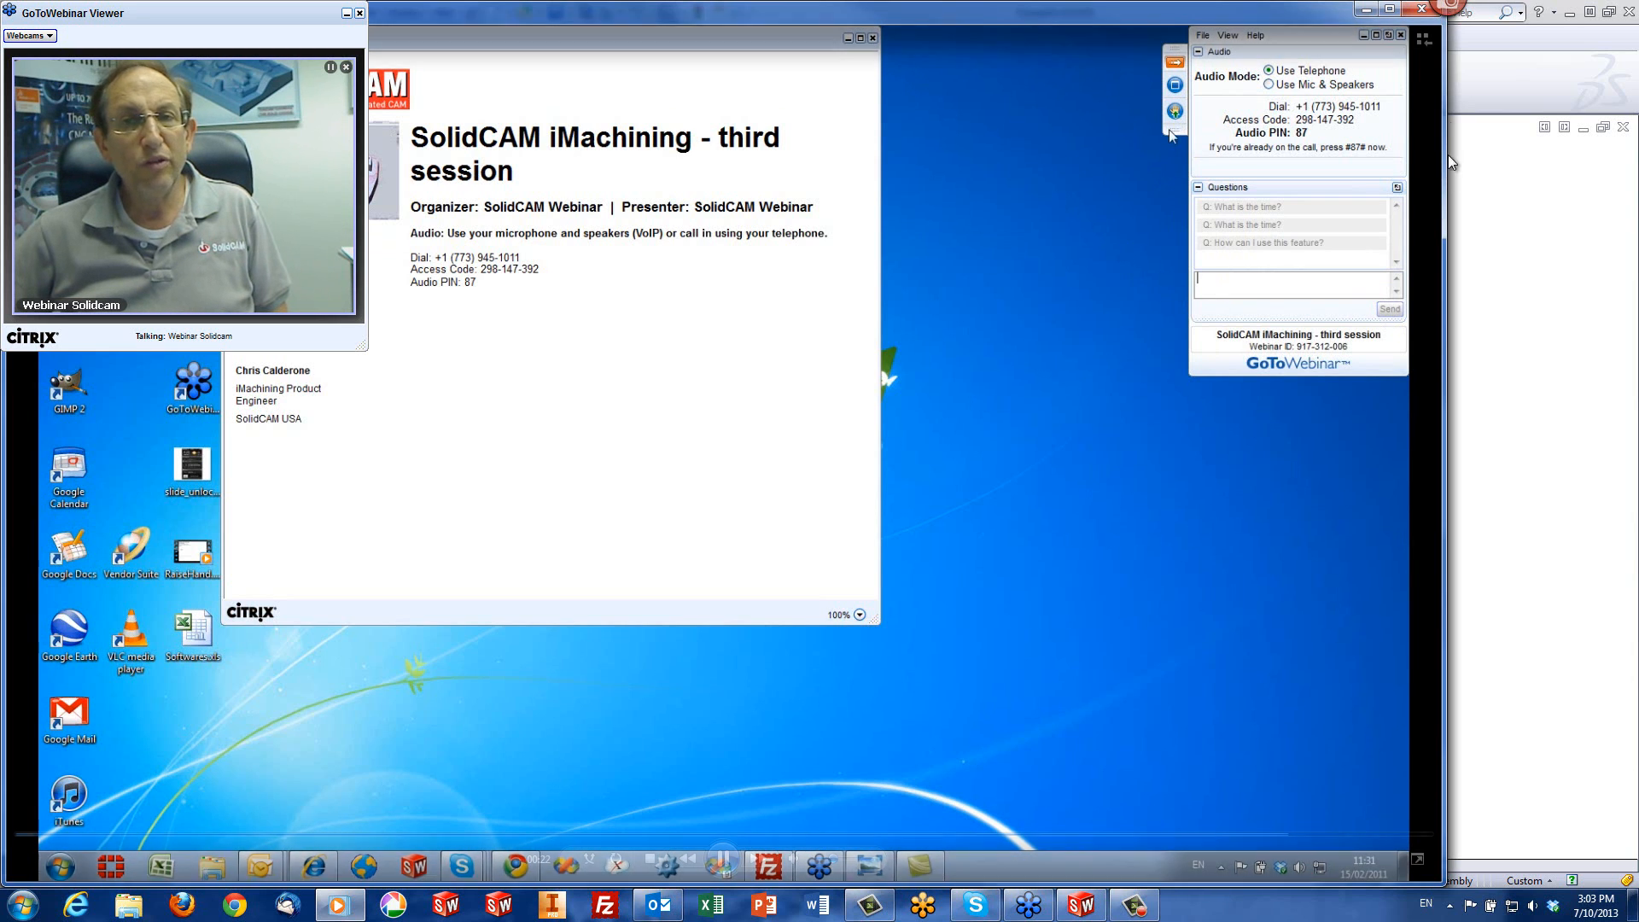
left_click(1420, 10)
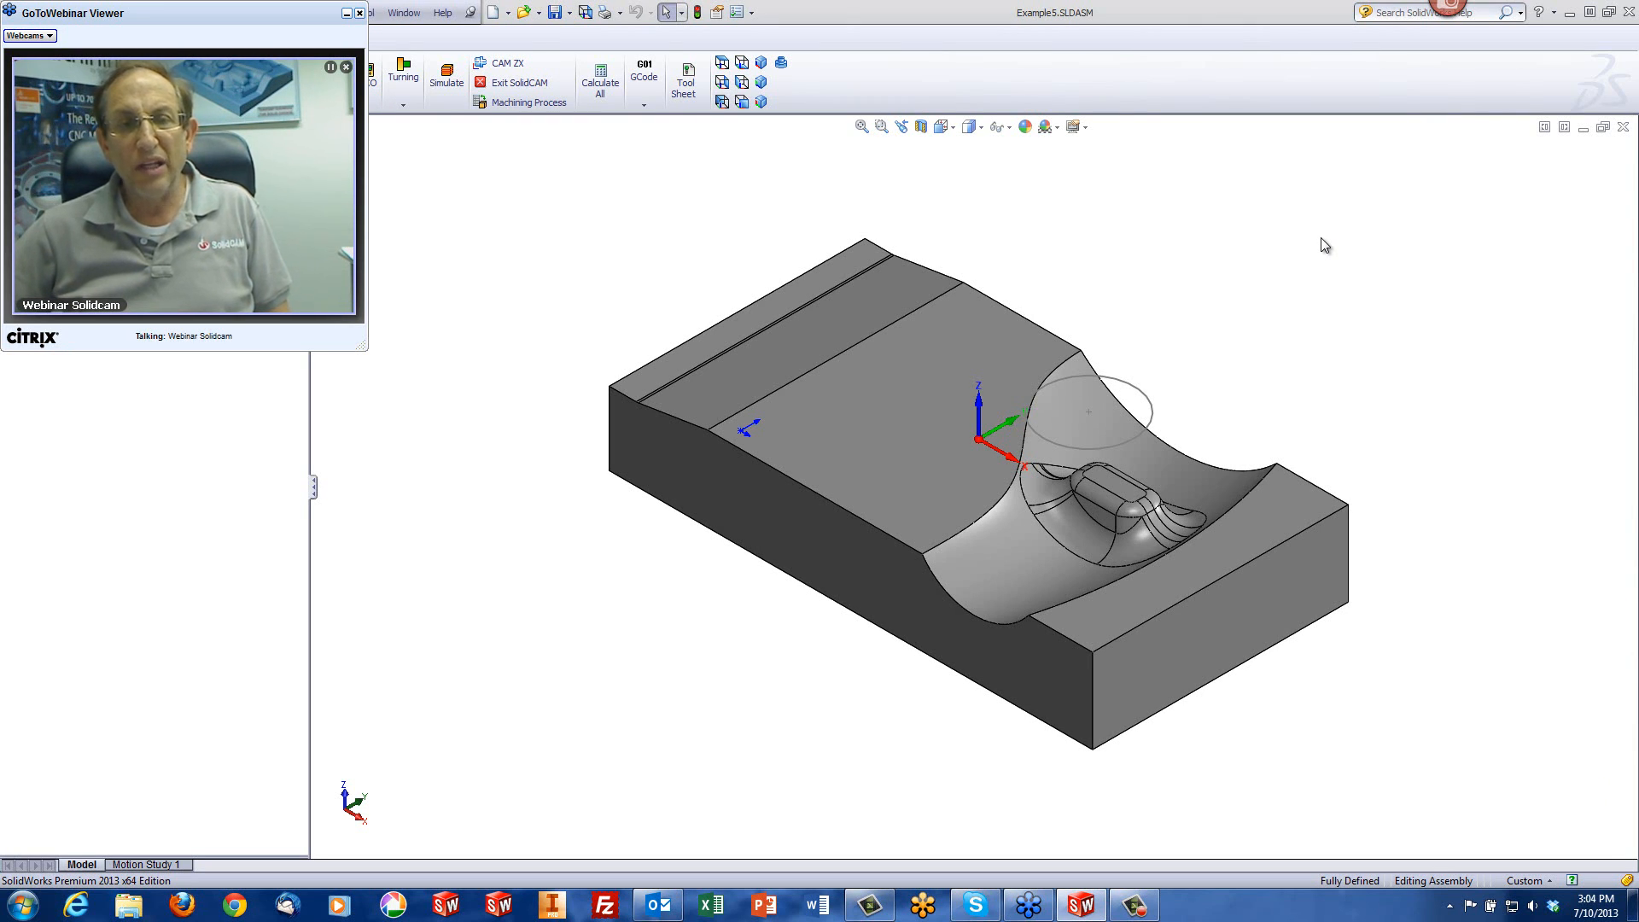
Step: Examine the part from several angles, focusing on the concave face, its bounding edges and the raised feature inside it
mouse_move(1319, 237)
middle_mouse_down()
mouse_move(1286, 281)
mouse_move(1317, 251)
middle_mouse_up()
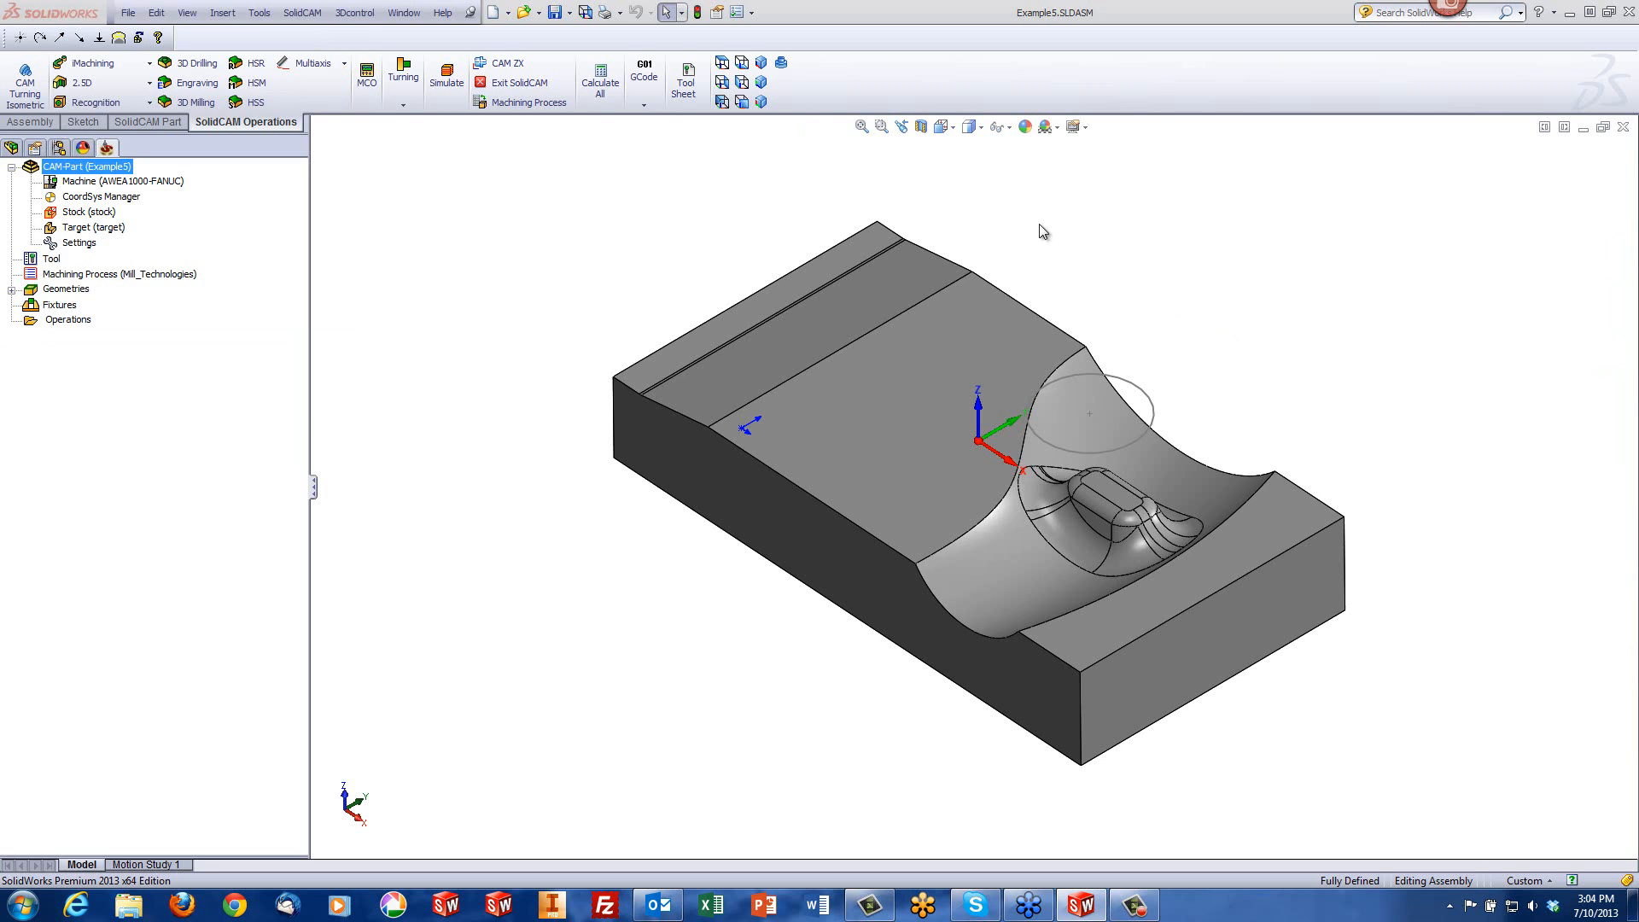
middle_click_drag(1039, 230, 1224, 482)
left_click(1224, 475)
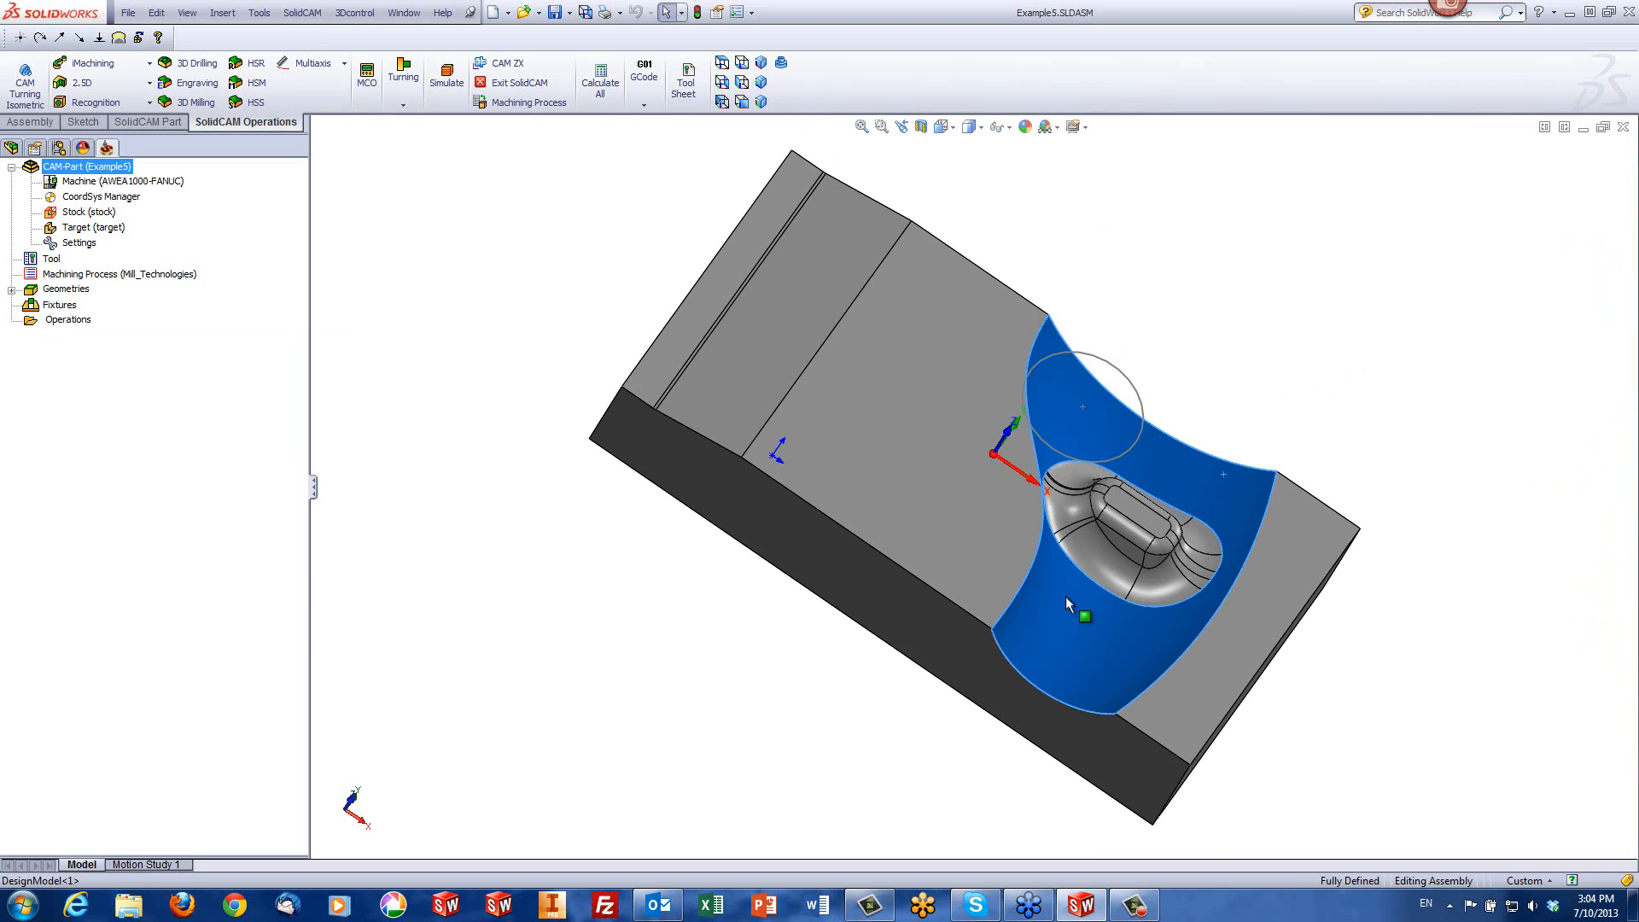
left_click(1288, 439)
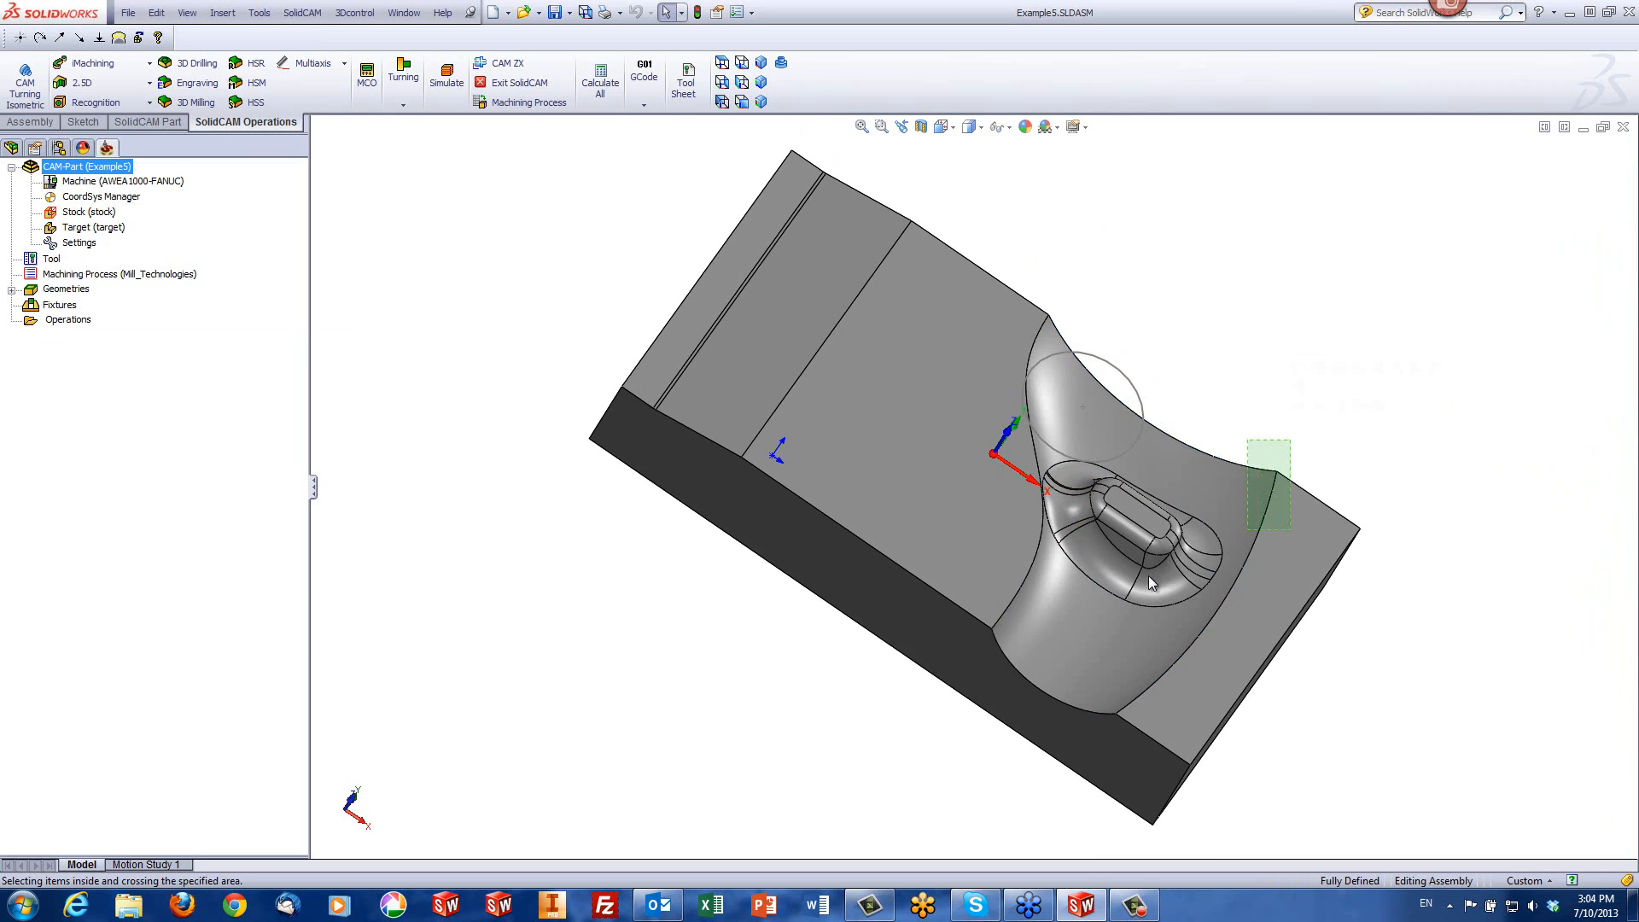
left_click(1077, 529)
left_click(1174, 309)
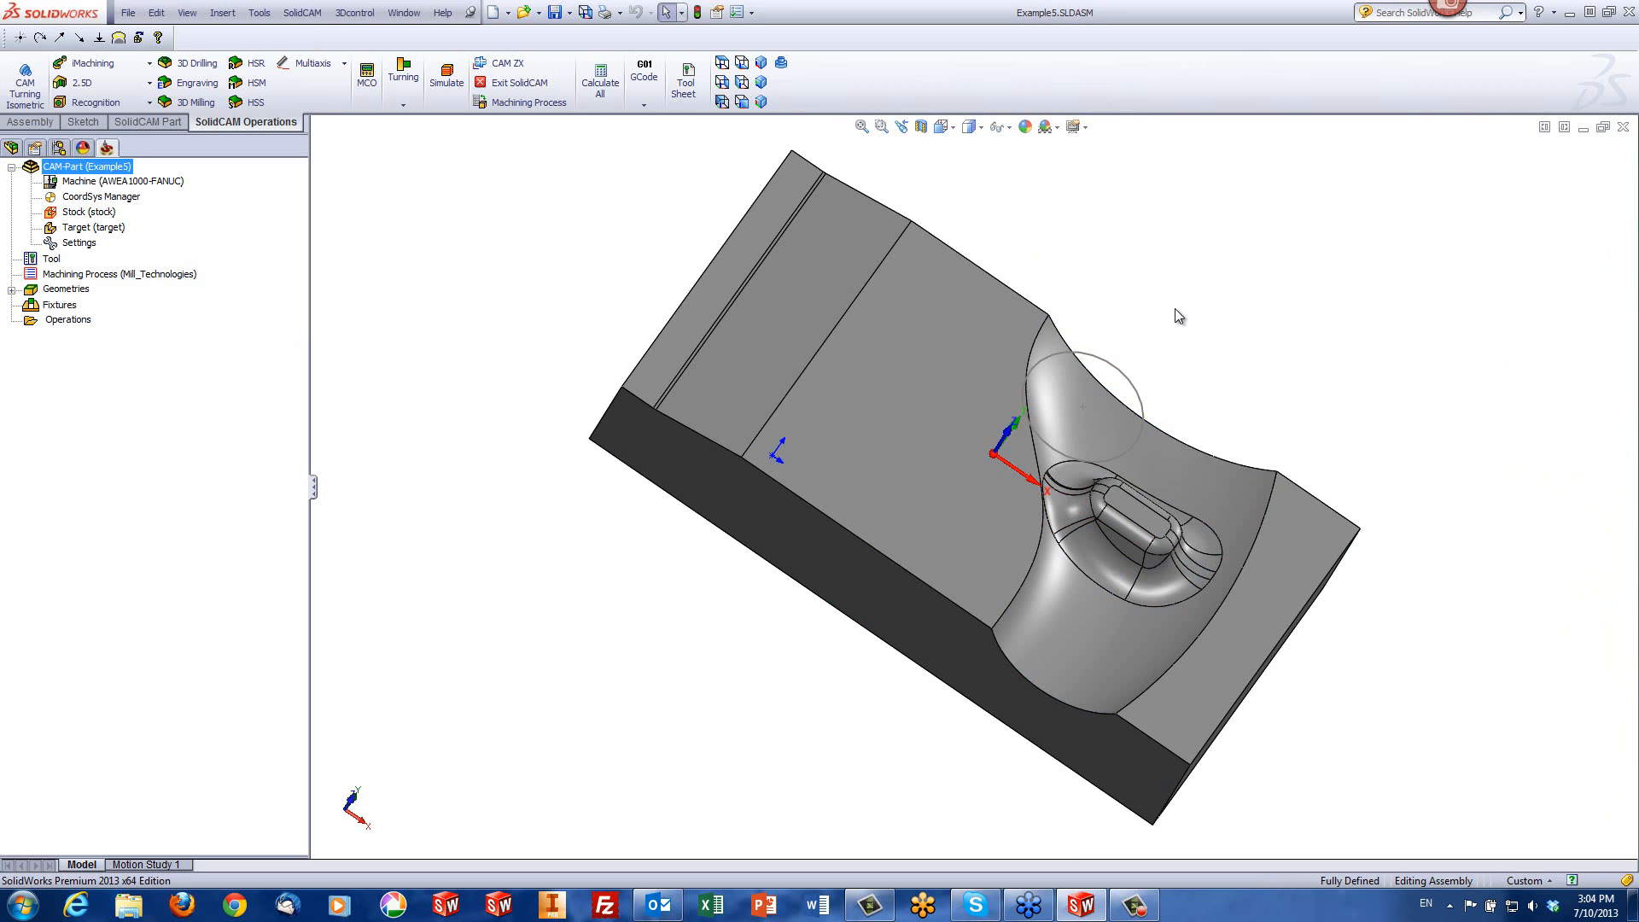
middle_click_drag(1210, 309, 1253, 384)
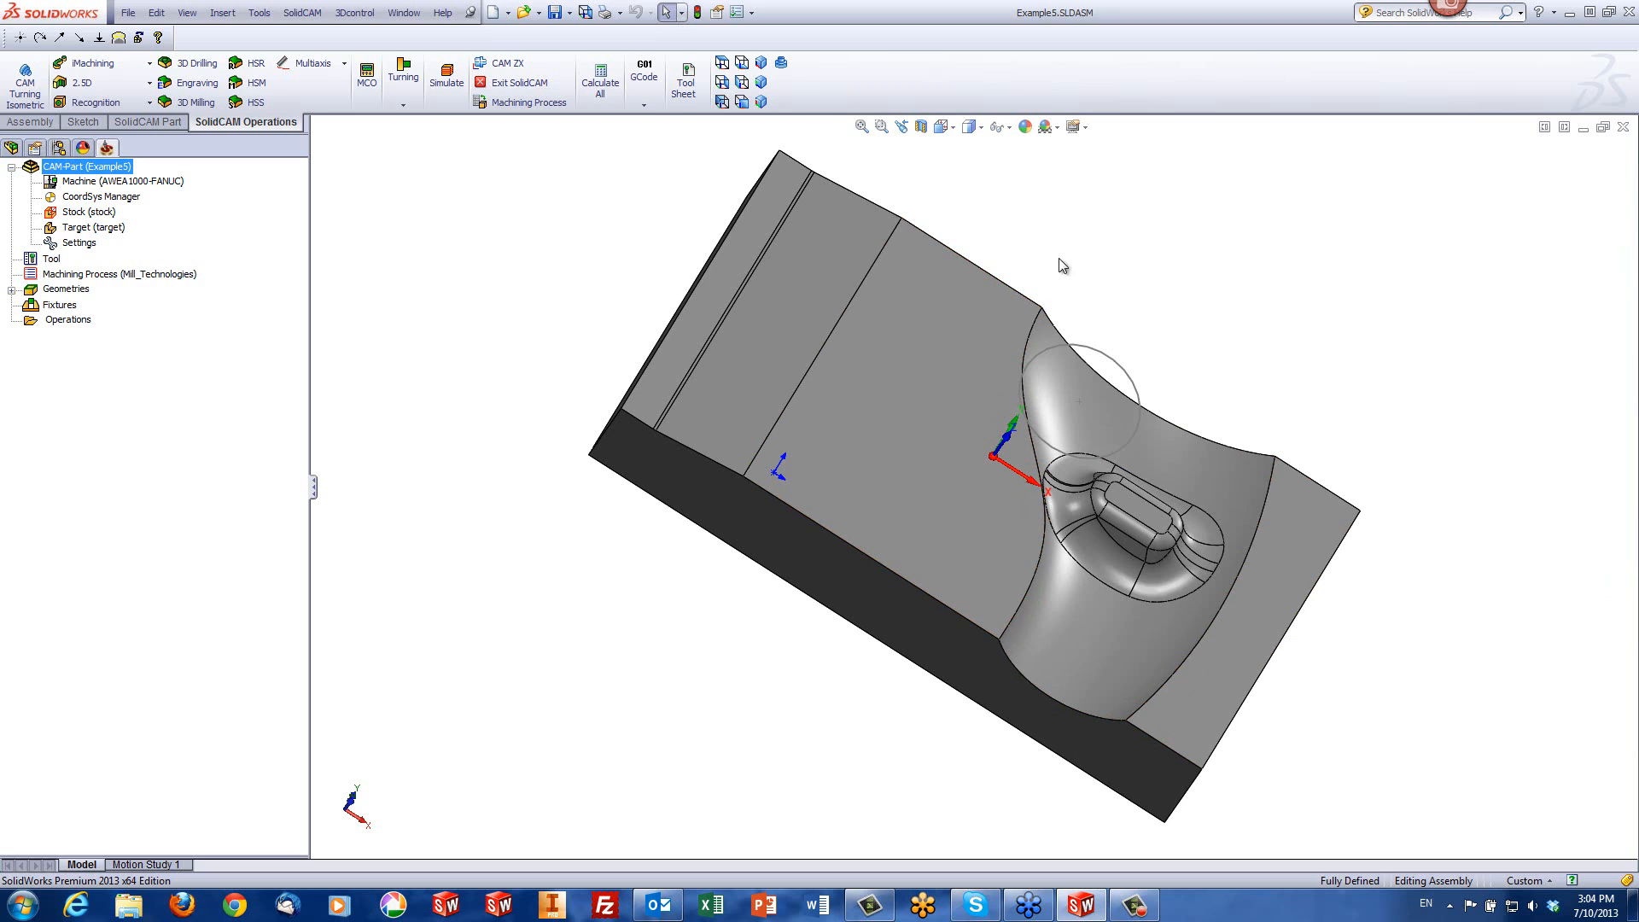
mouse_move(1246, 346)
middle_mouse_down()
mouse_move(1229, 253)
mouse_move(1156, 560)
middle_mouse_up()
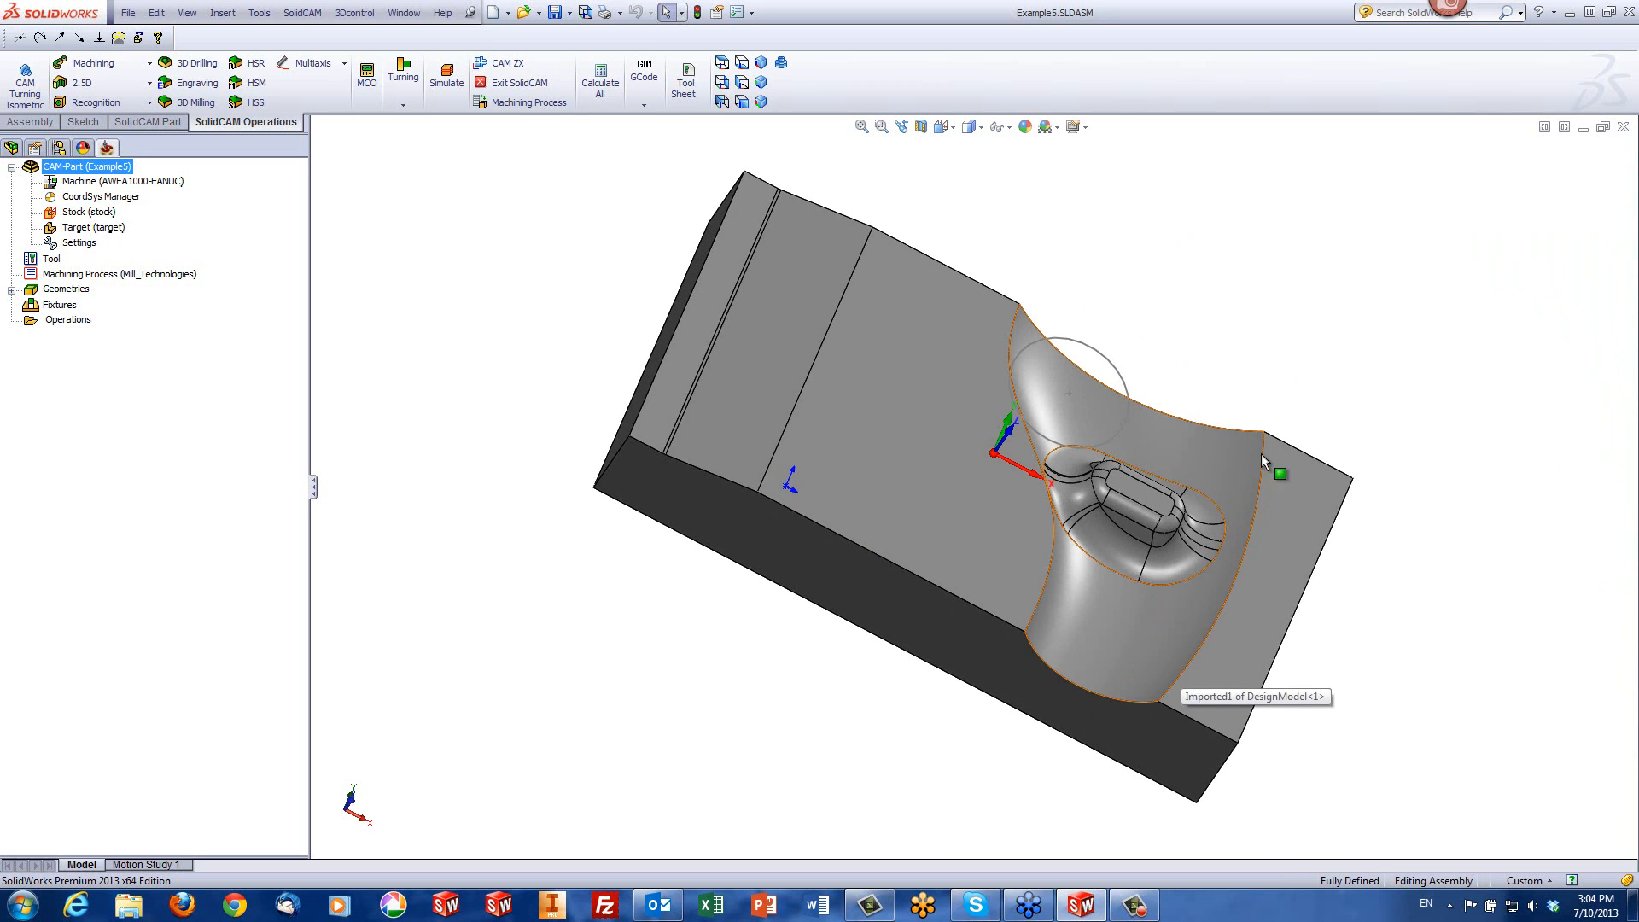
middle_click_drag(1186, 434, 1002, 542)
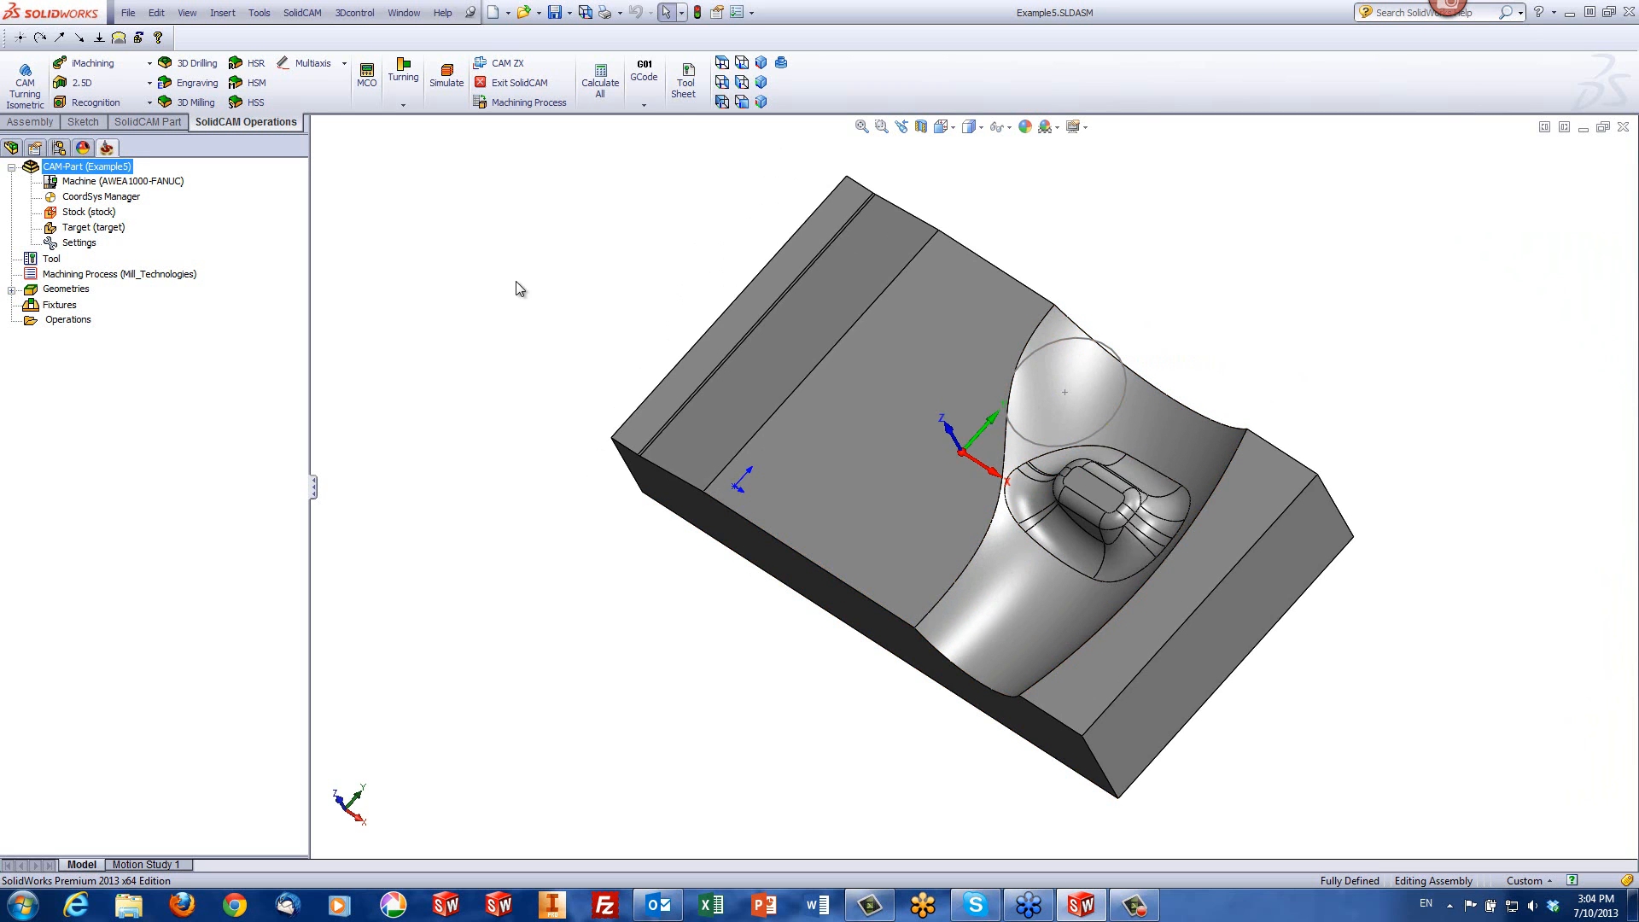
middle_click_drag(515, 280, 547, 213)
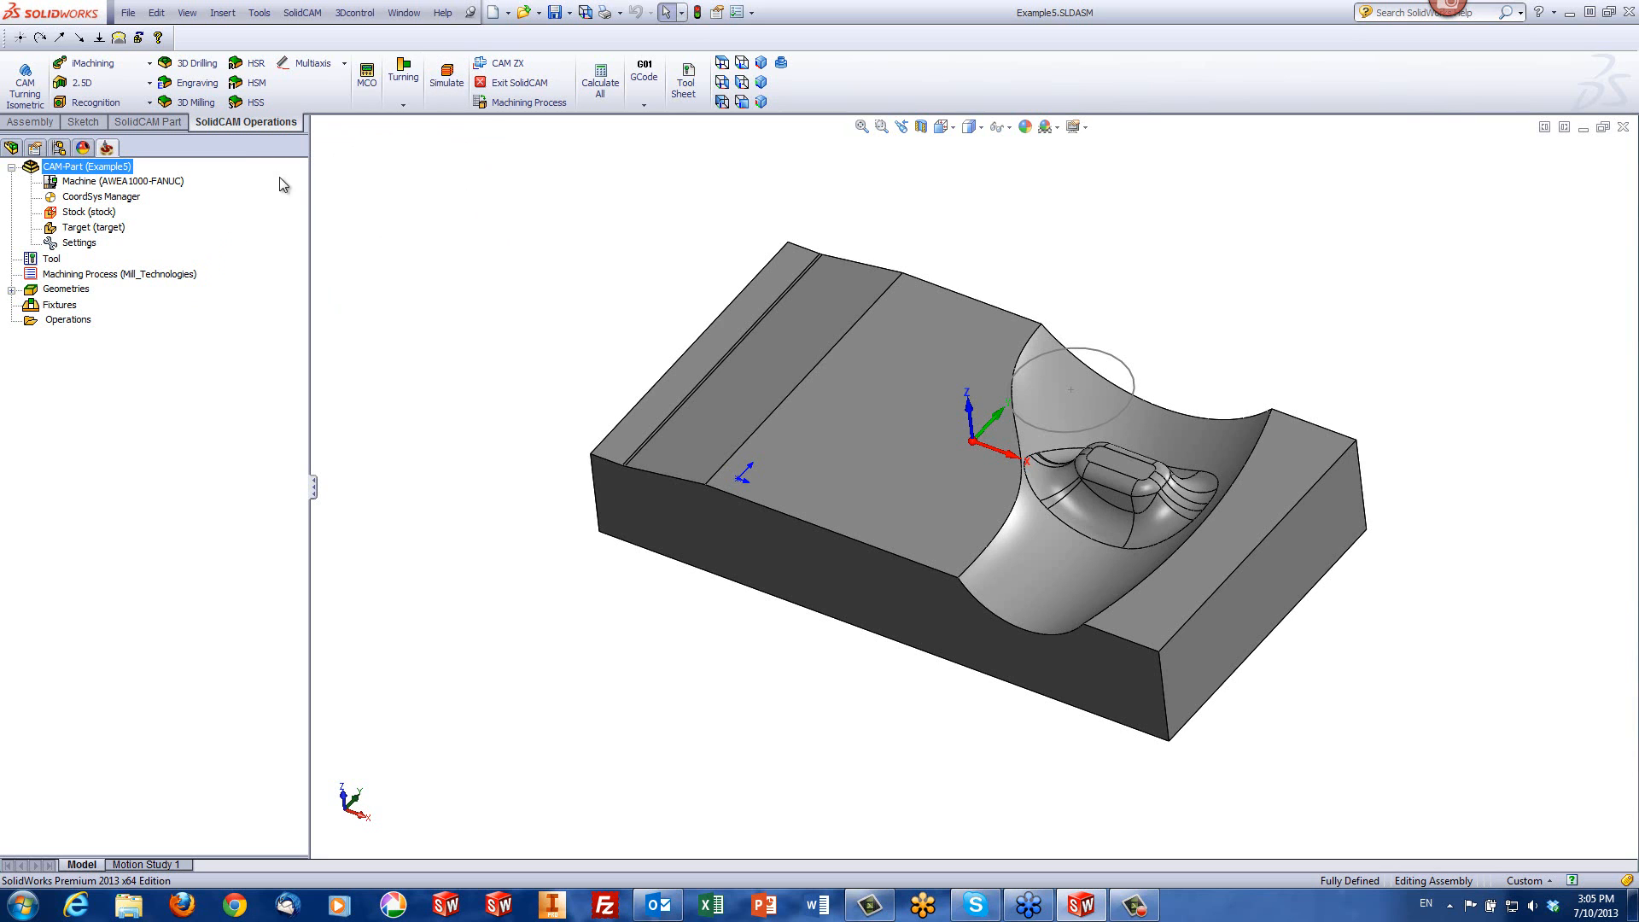
Step: Add a new HSM operation and set its technology to Morphed machining
left_click(247, 84)
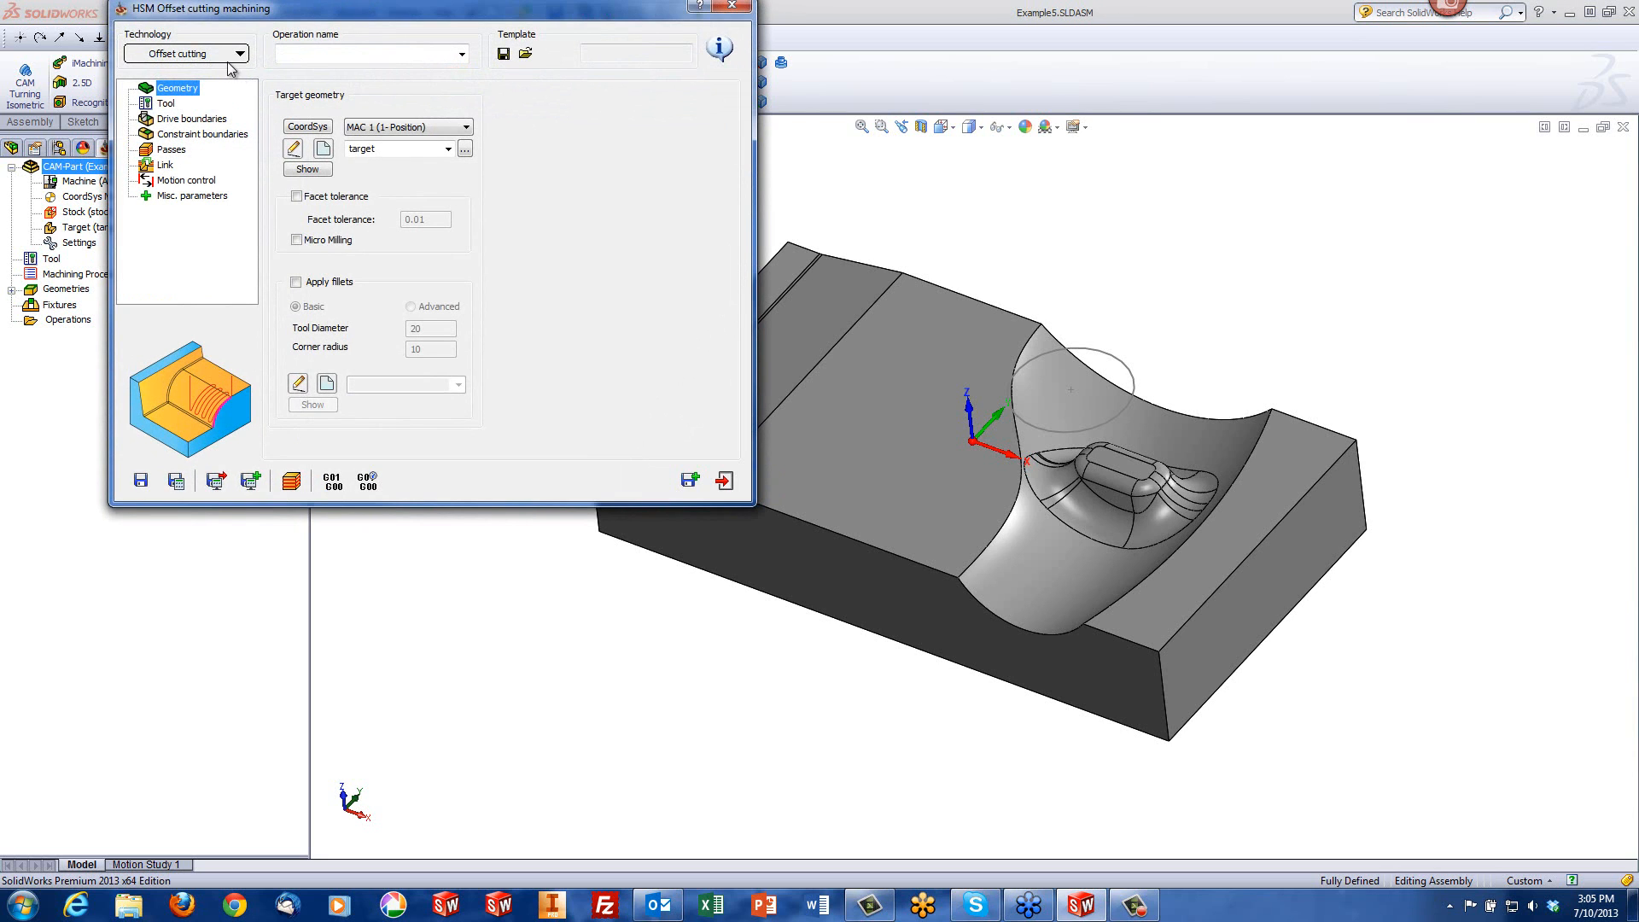
left_click(229, 54)
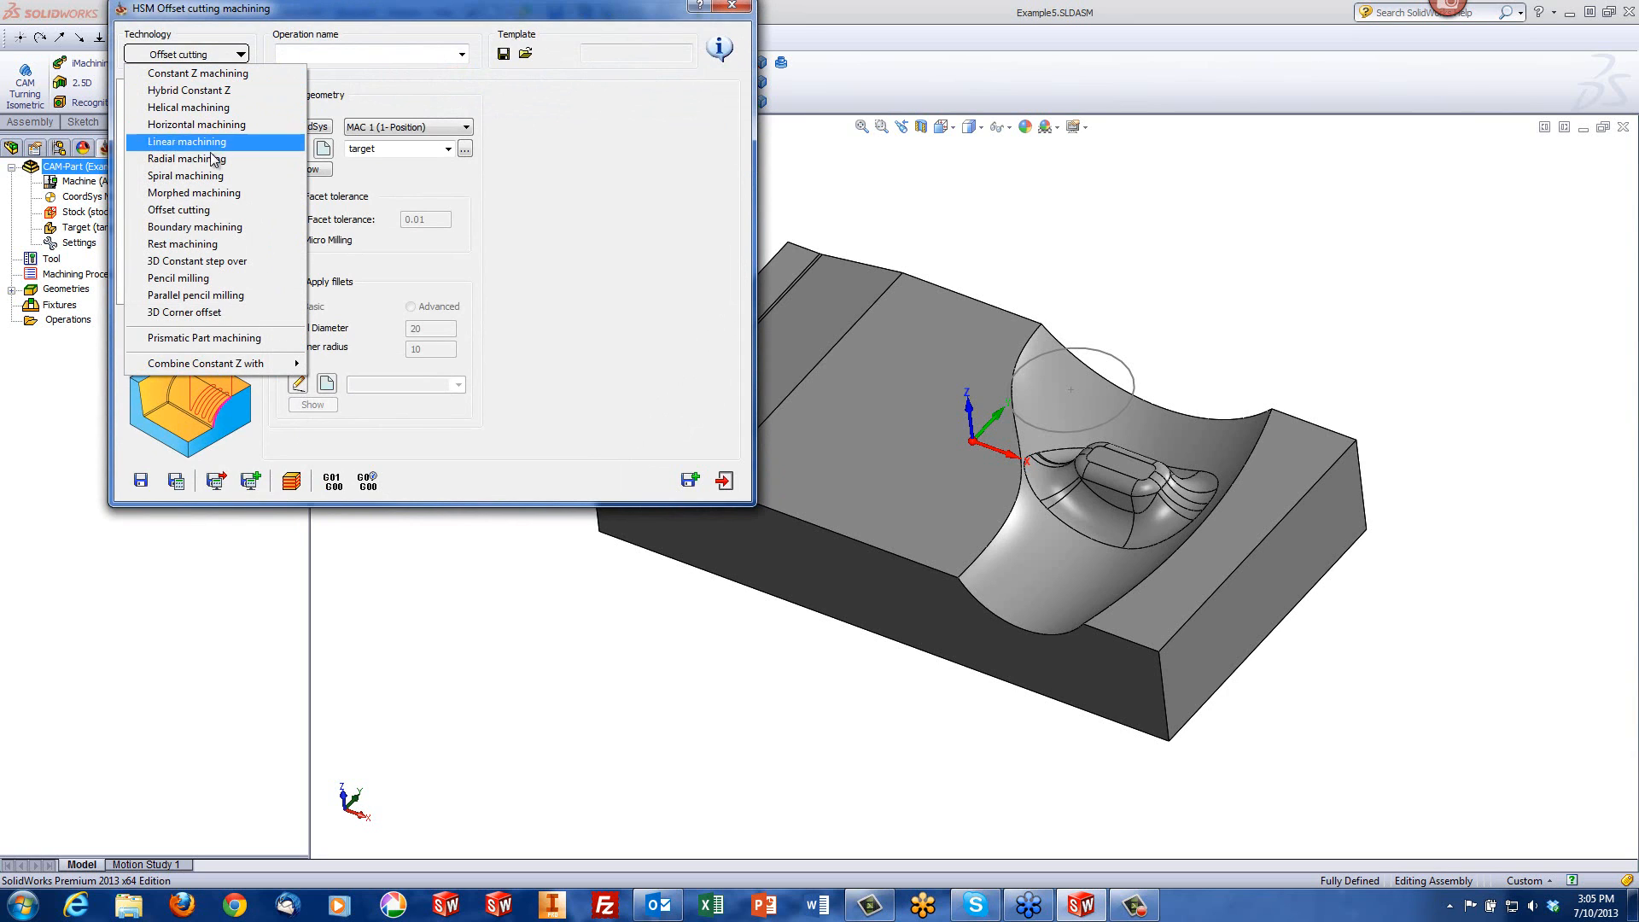
left_click(209, 193)
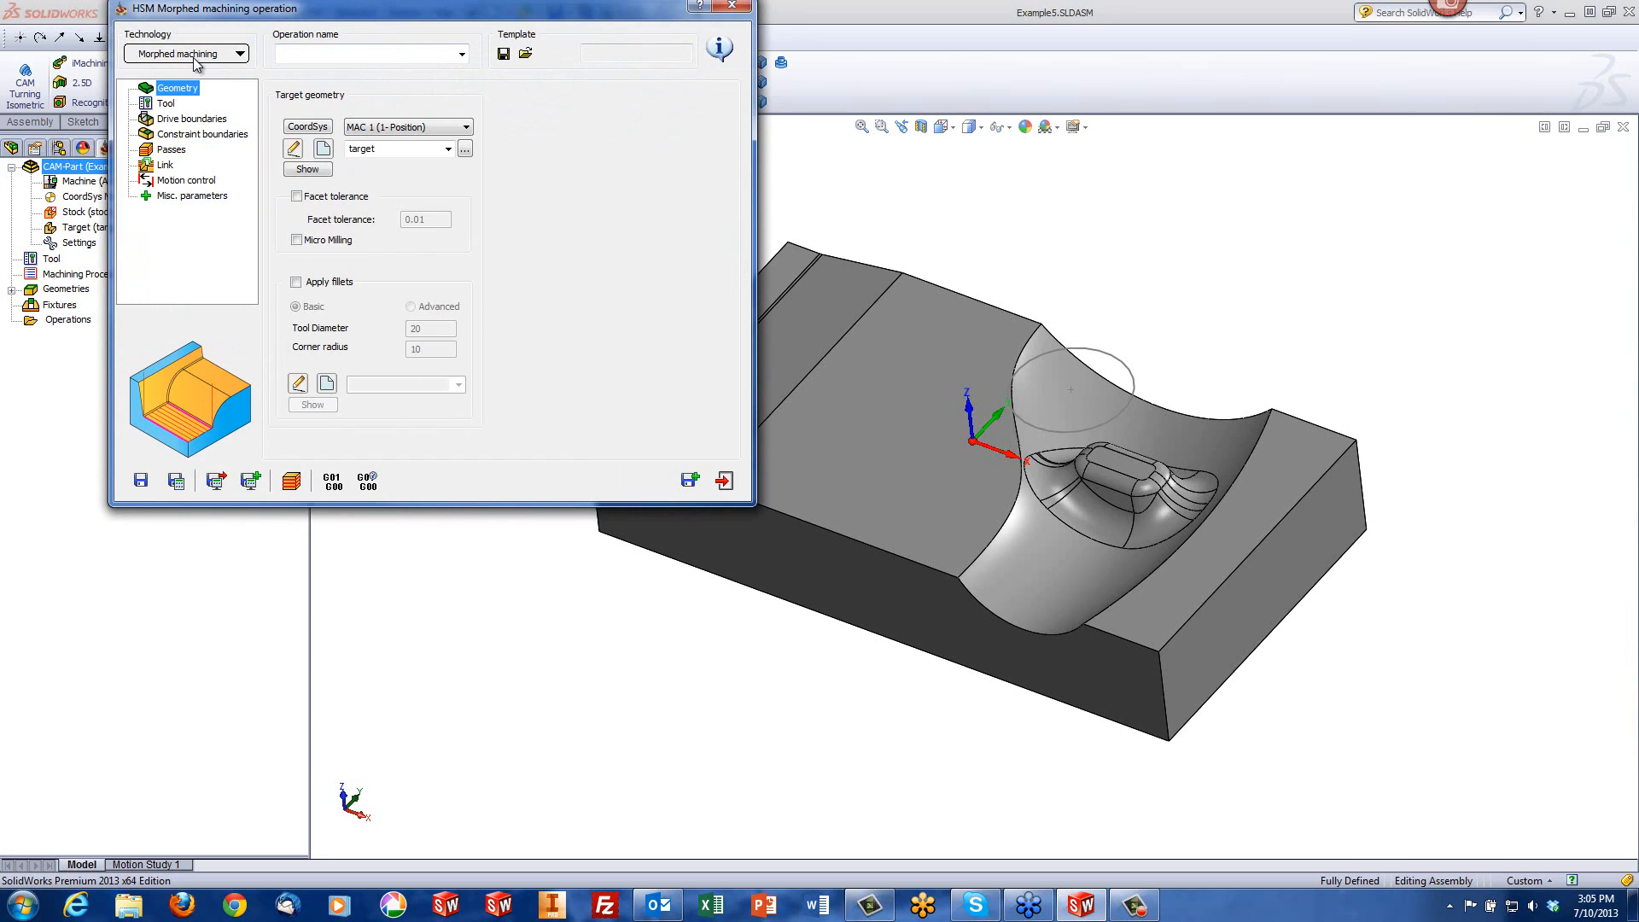
Step: Check the operation's target geometry and assign the 6 mm ball nose mill as its tool
left_click(163, 104)
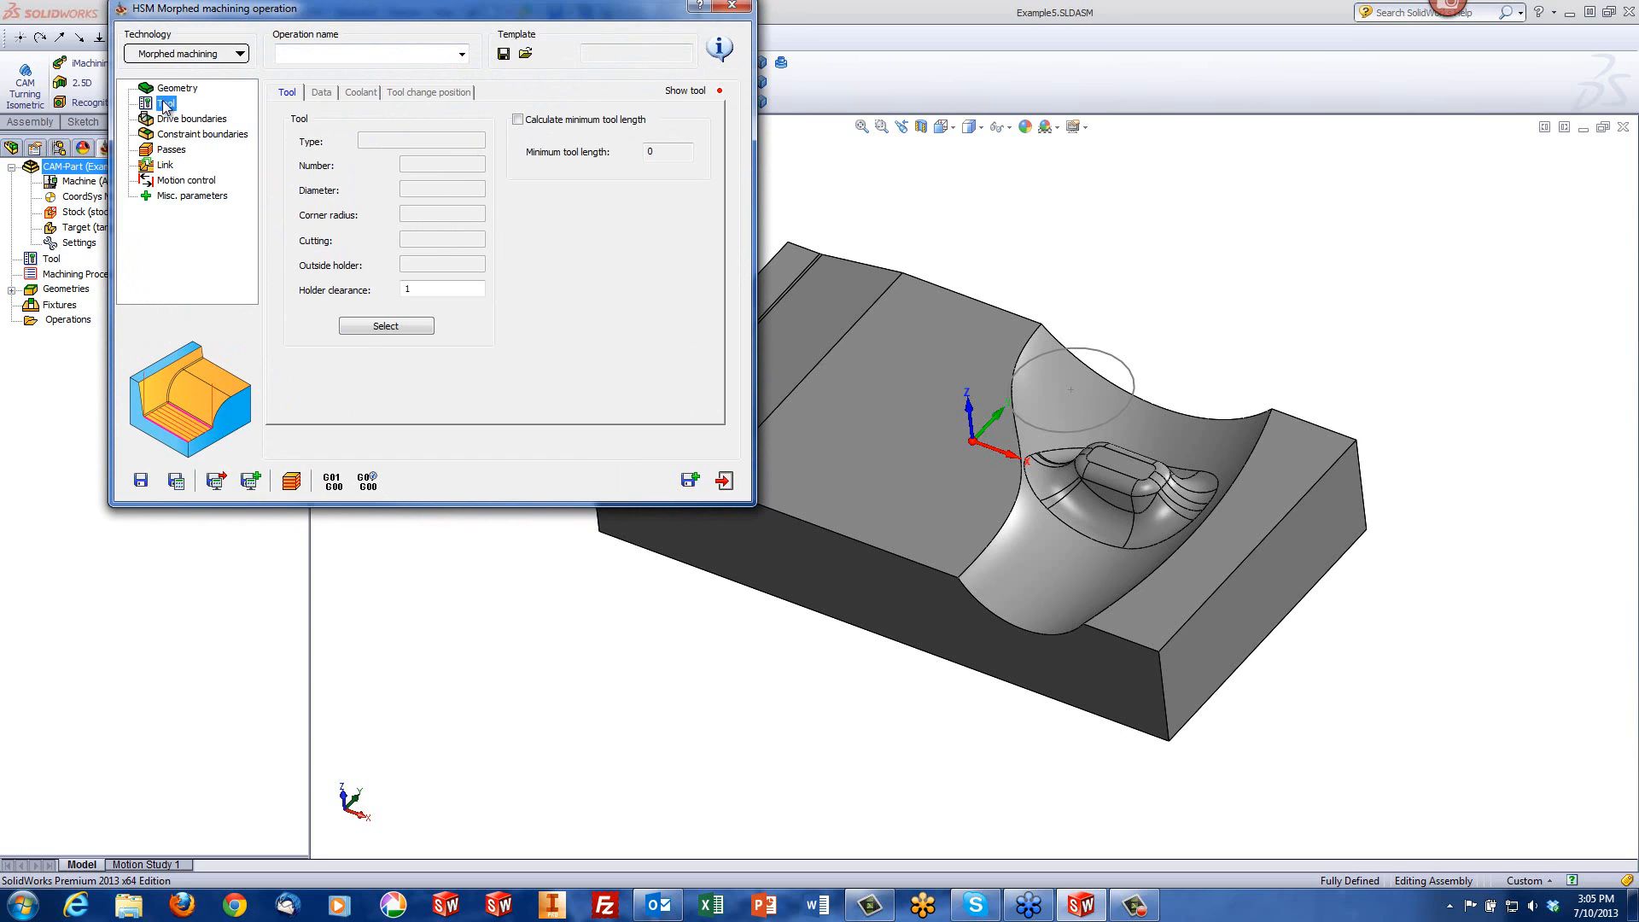
left_click(171, 89)
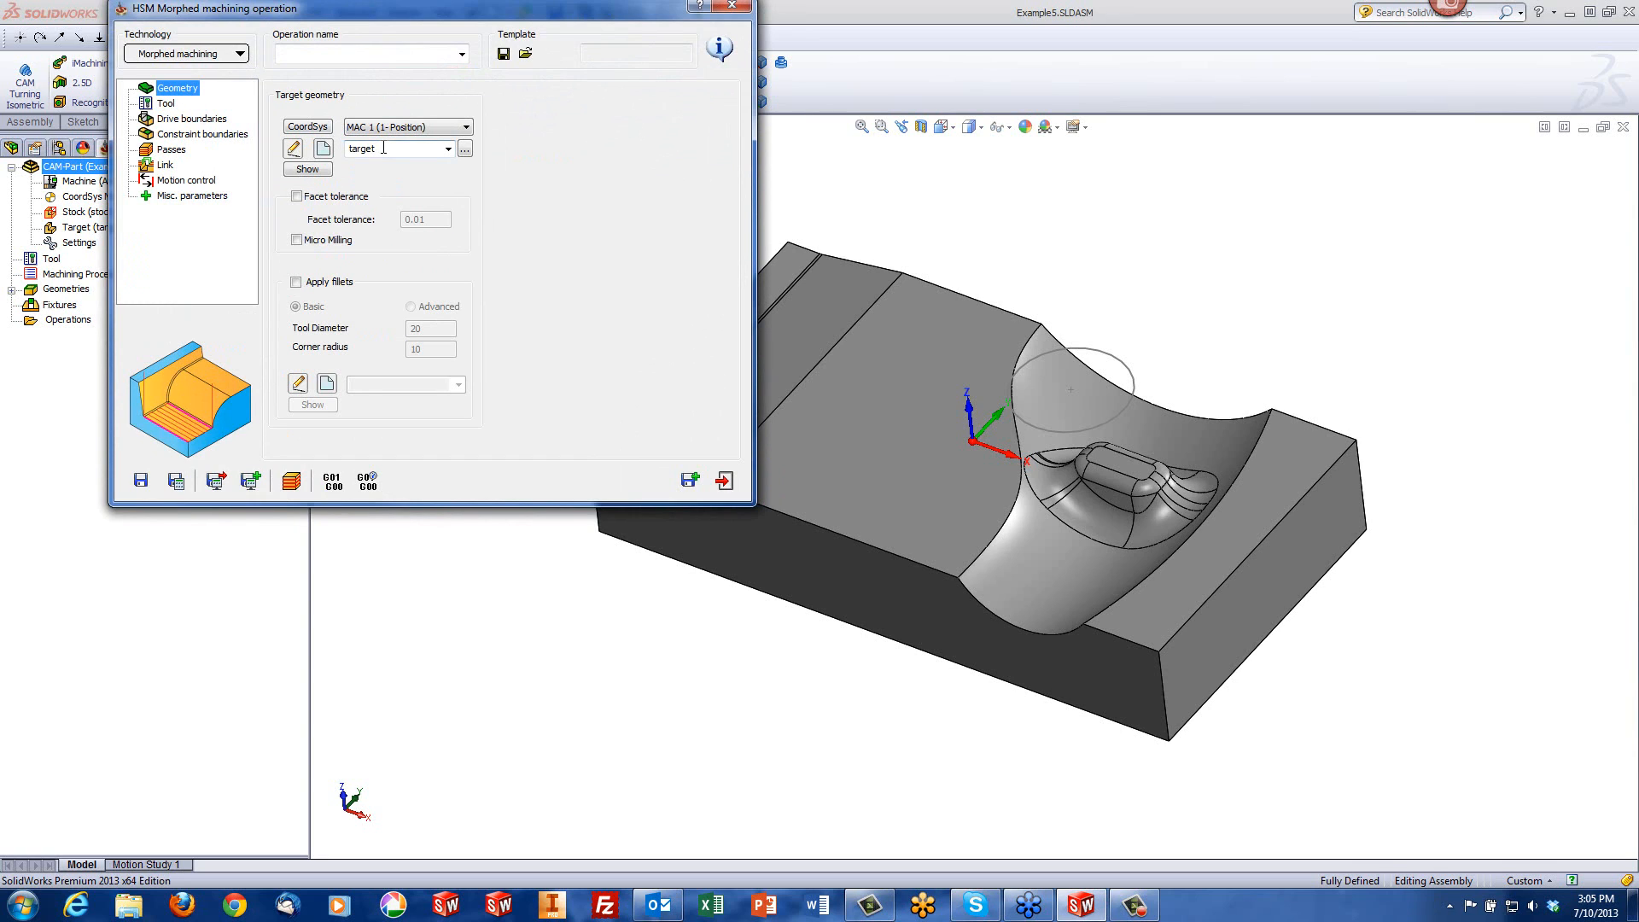
left_click(163, 105)
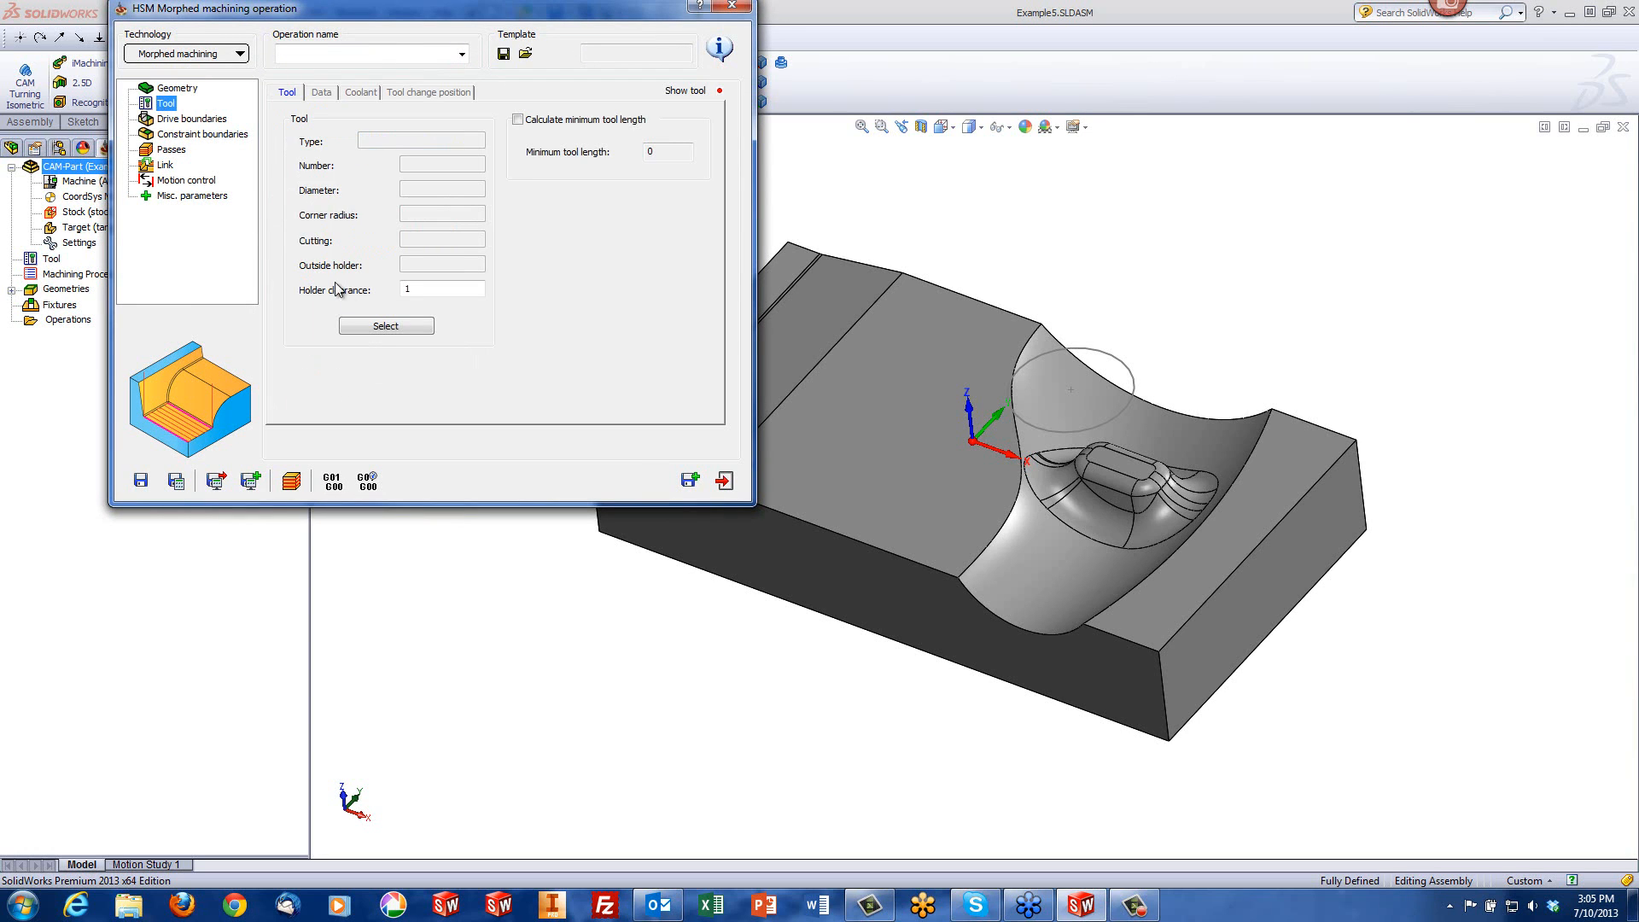
left_click(378, 326)
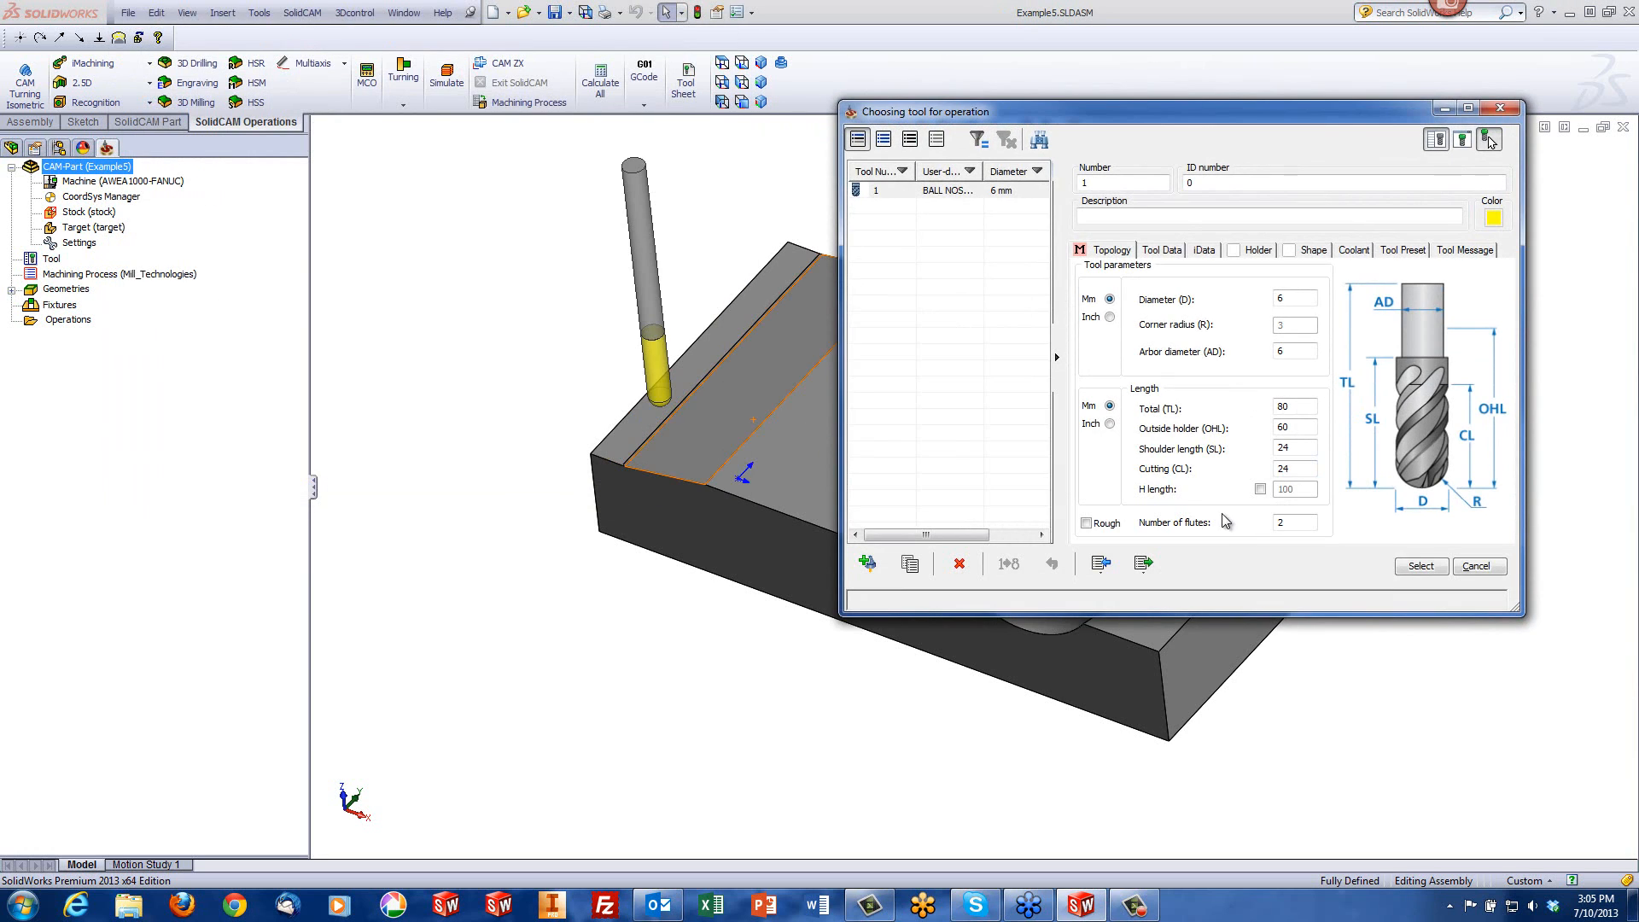
left_click(1420, 566)
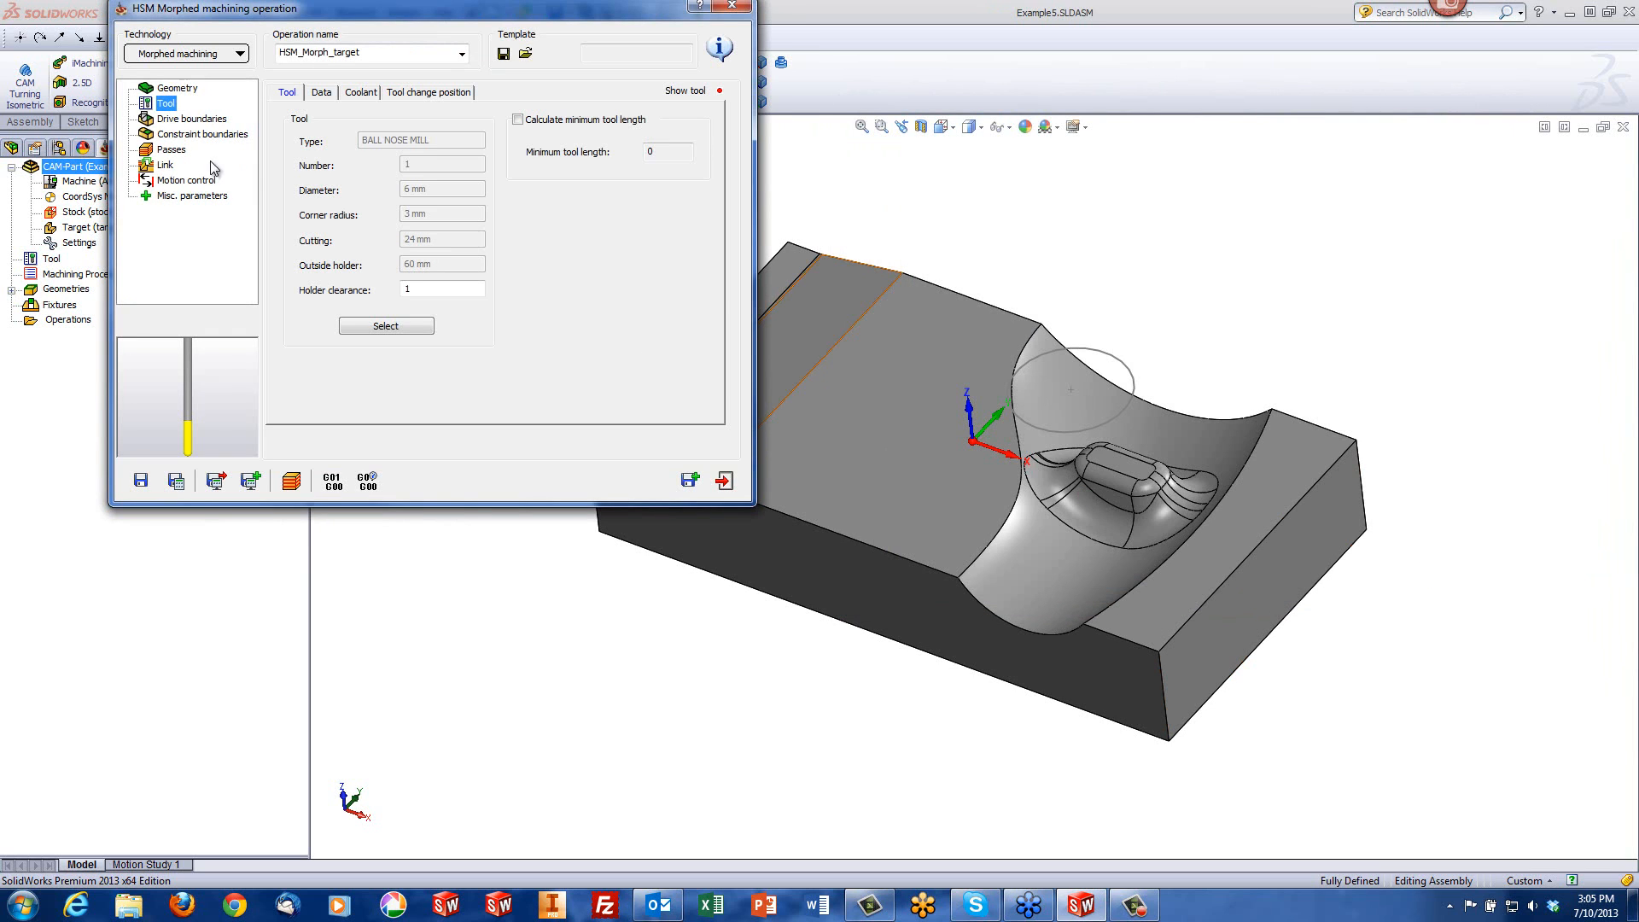
Step: Define the first drive curve as a new chain along the concave face's edge bordering the narrow flat end of the part
left_click(192, 119)
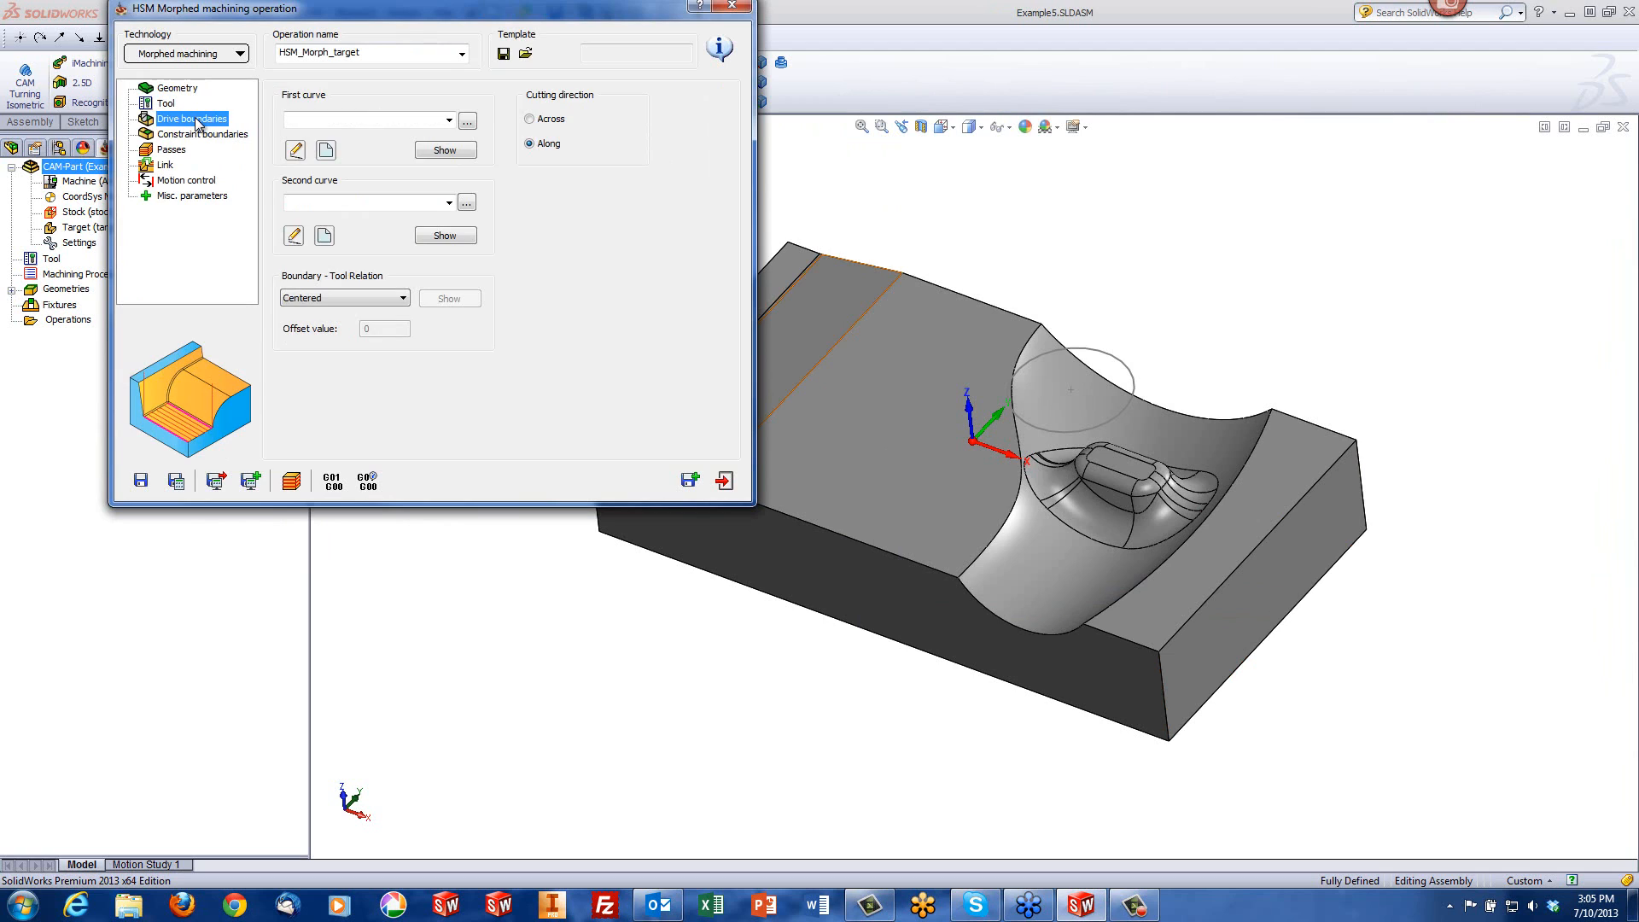
left_click(209, 136)
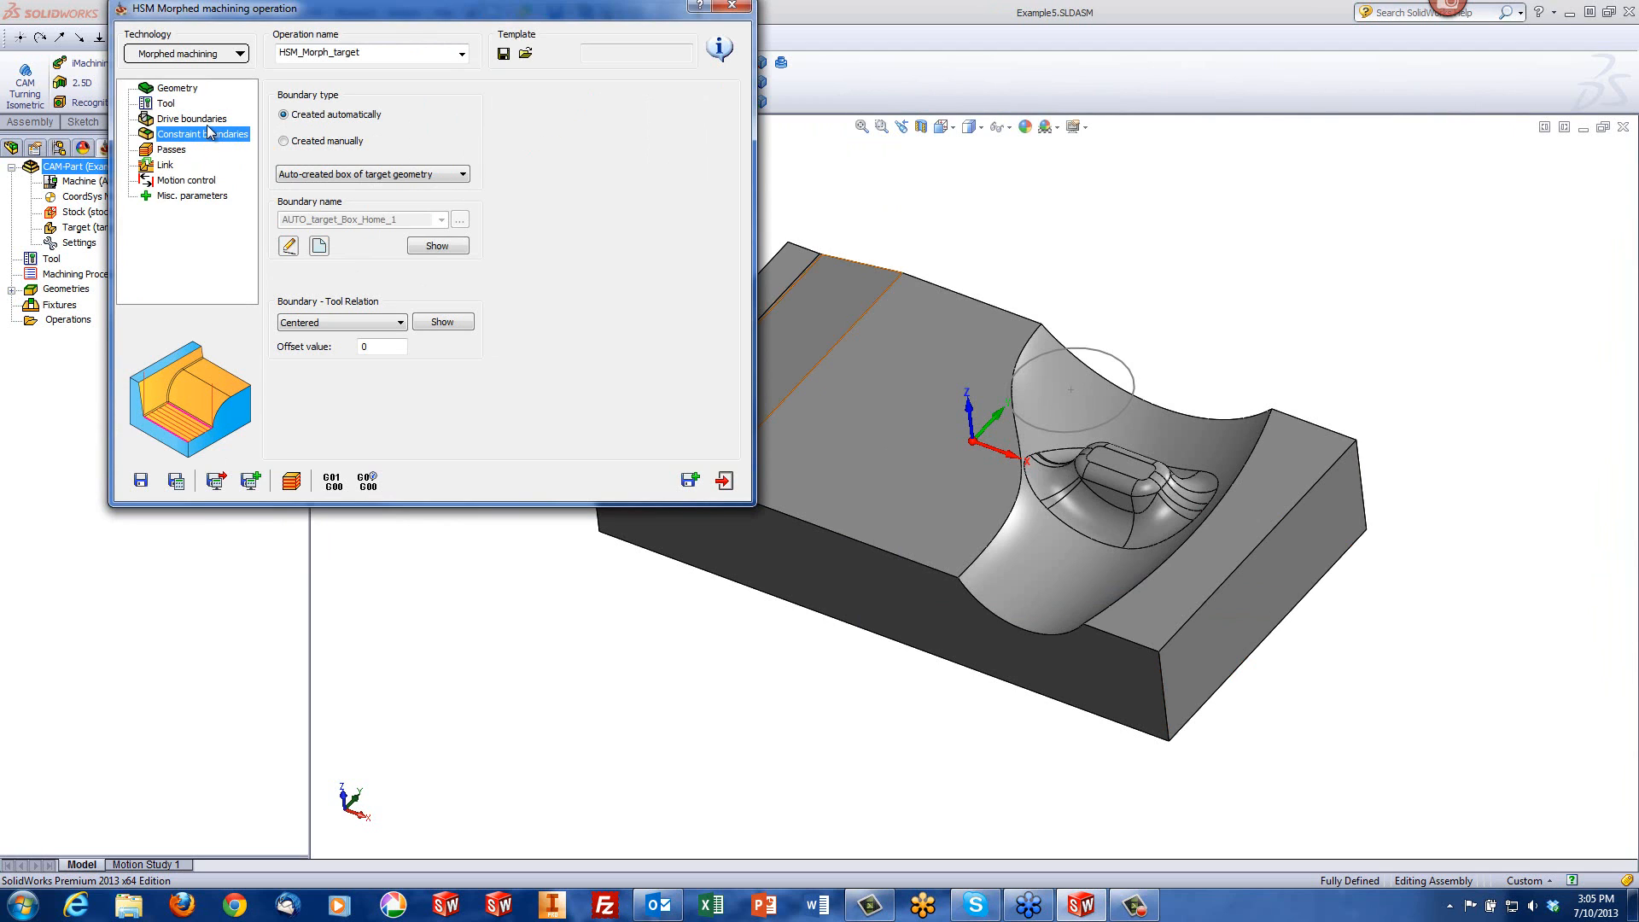
left_click(192, 120)
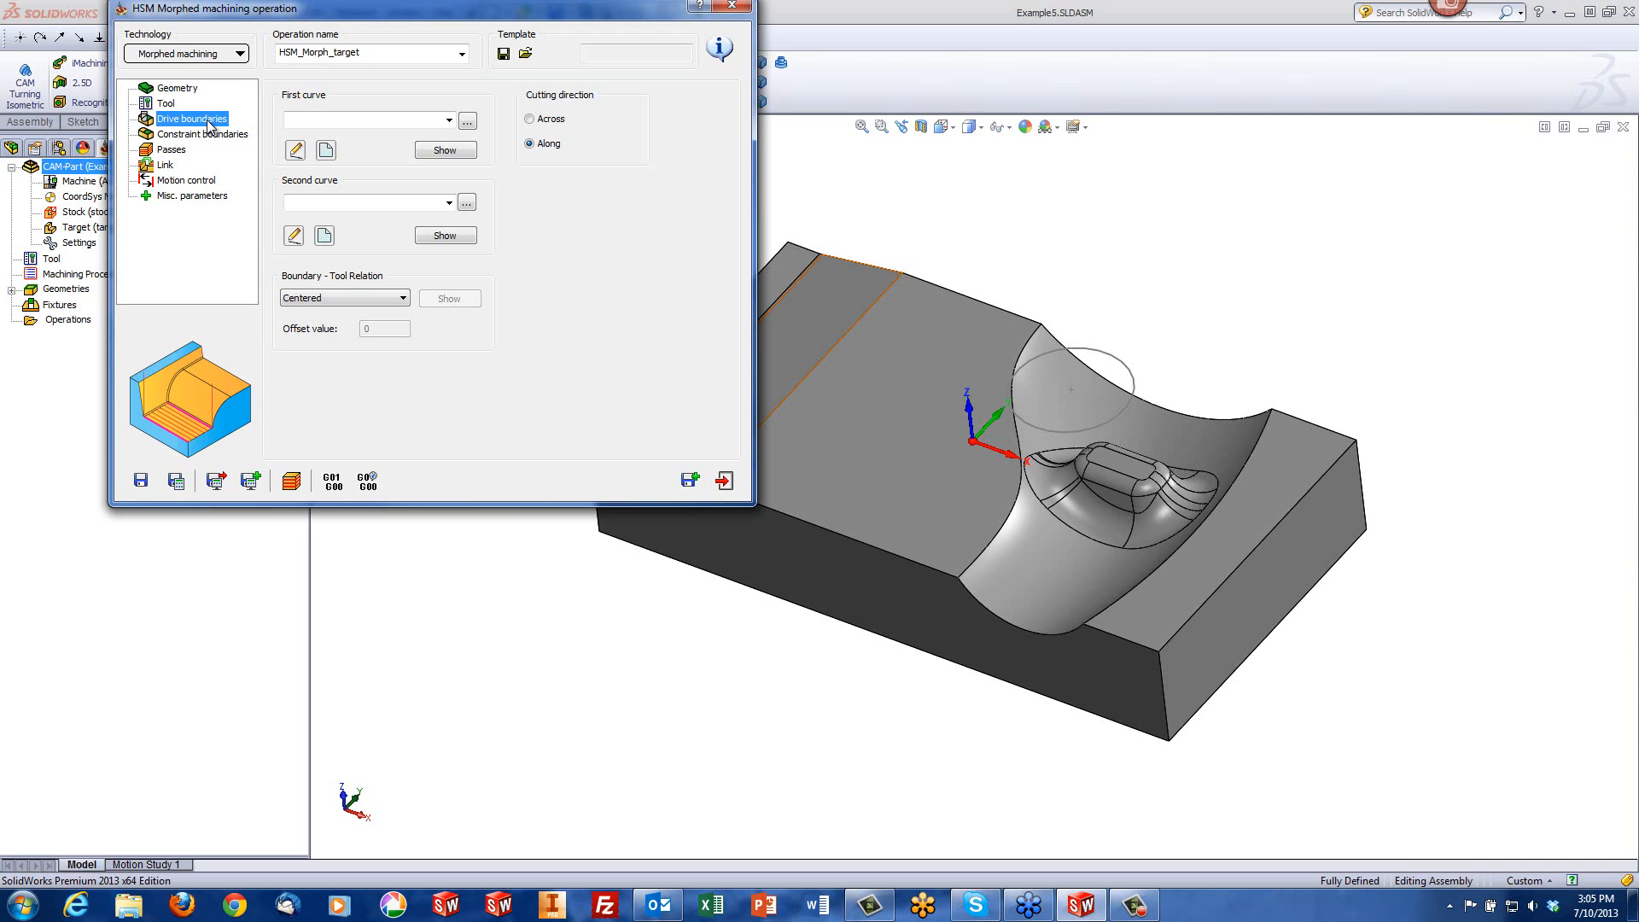
left_click(1007, 509)
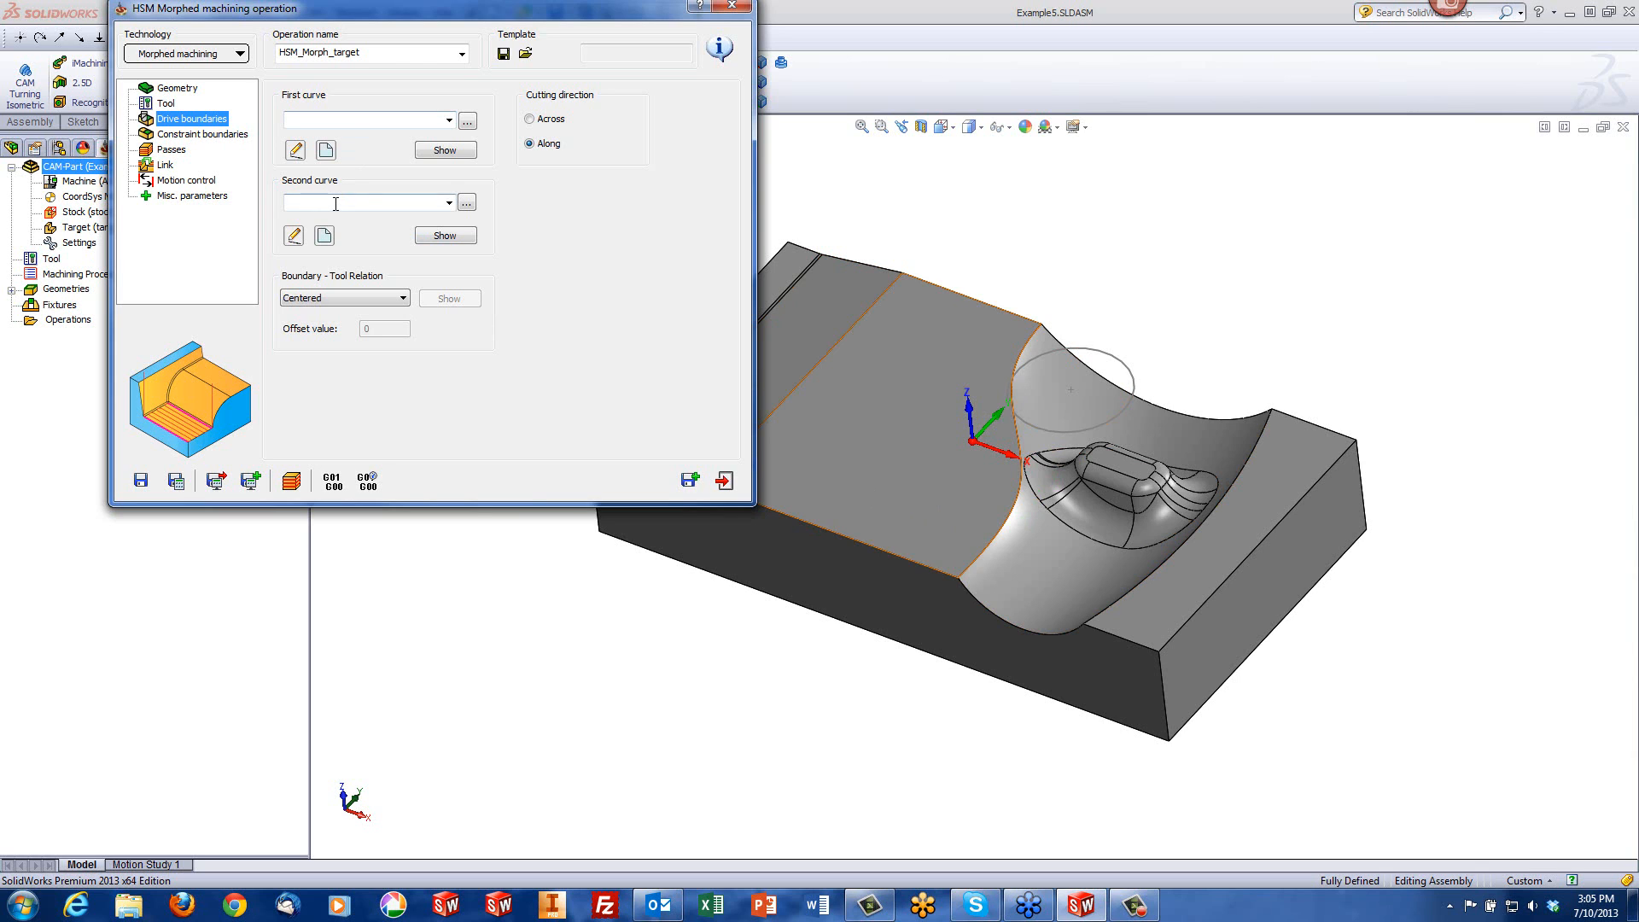
left_click(325, 151)
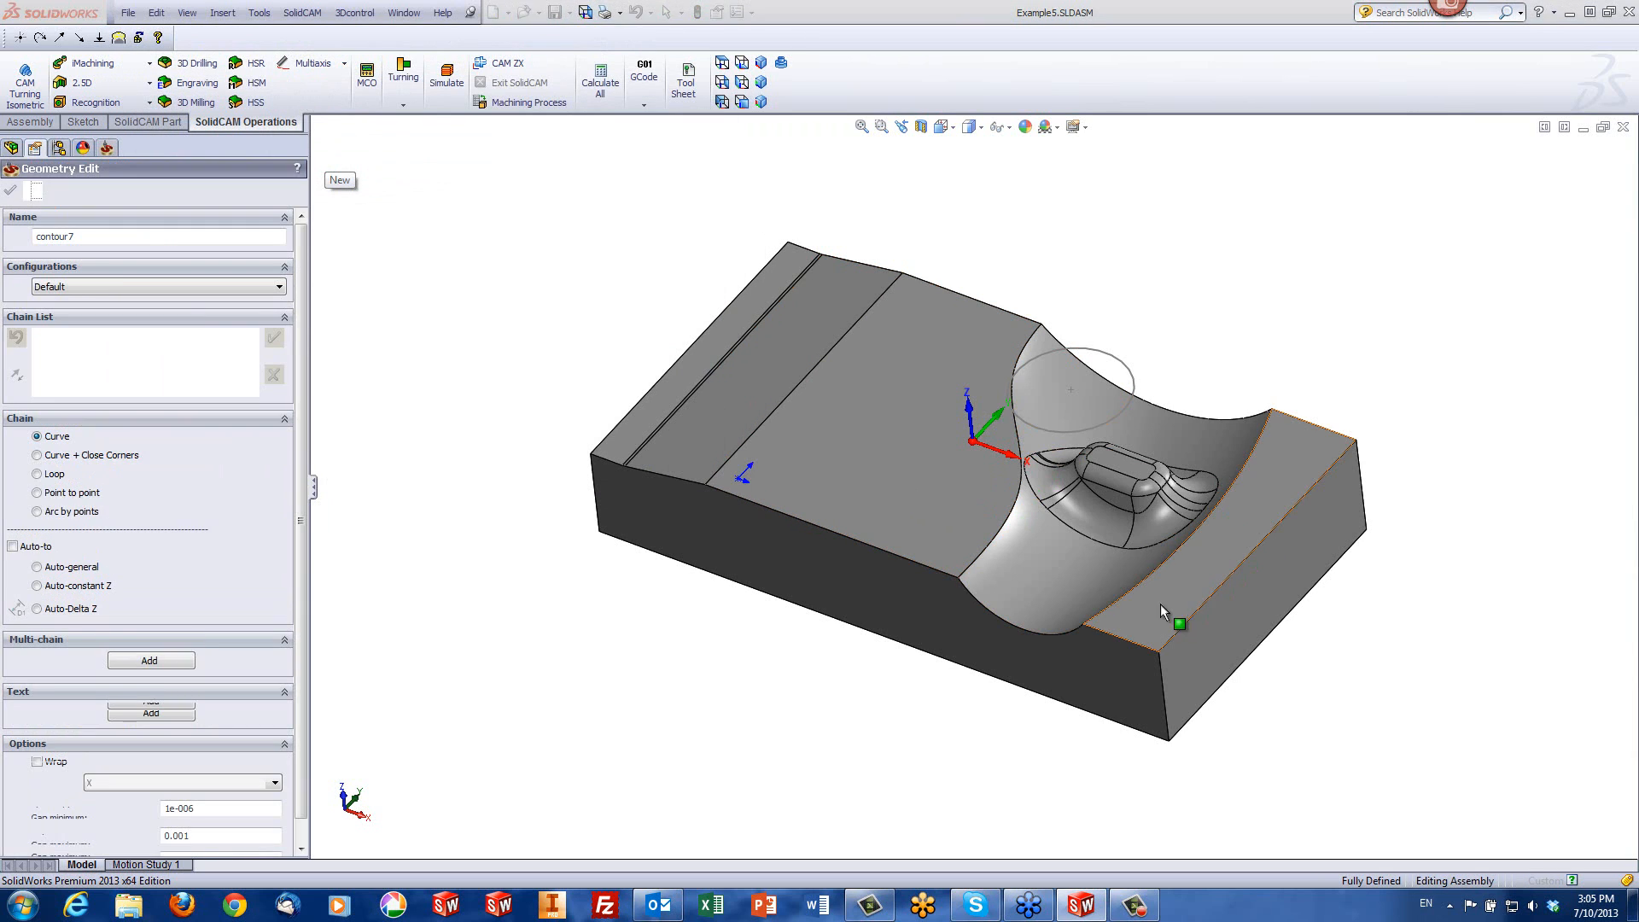
left_click(1106, 619)
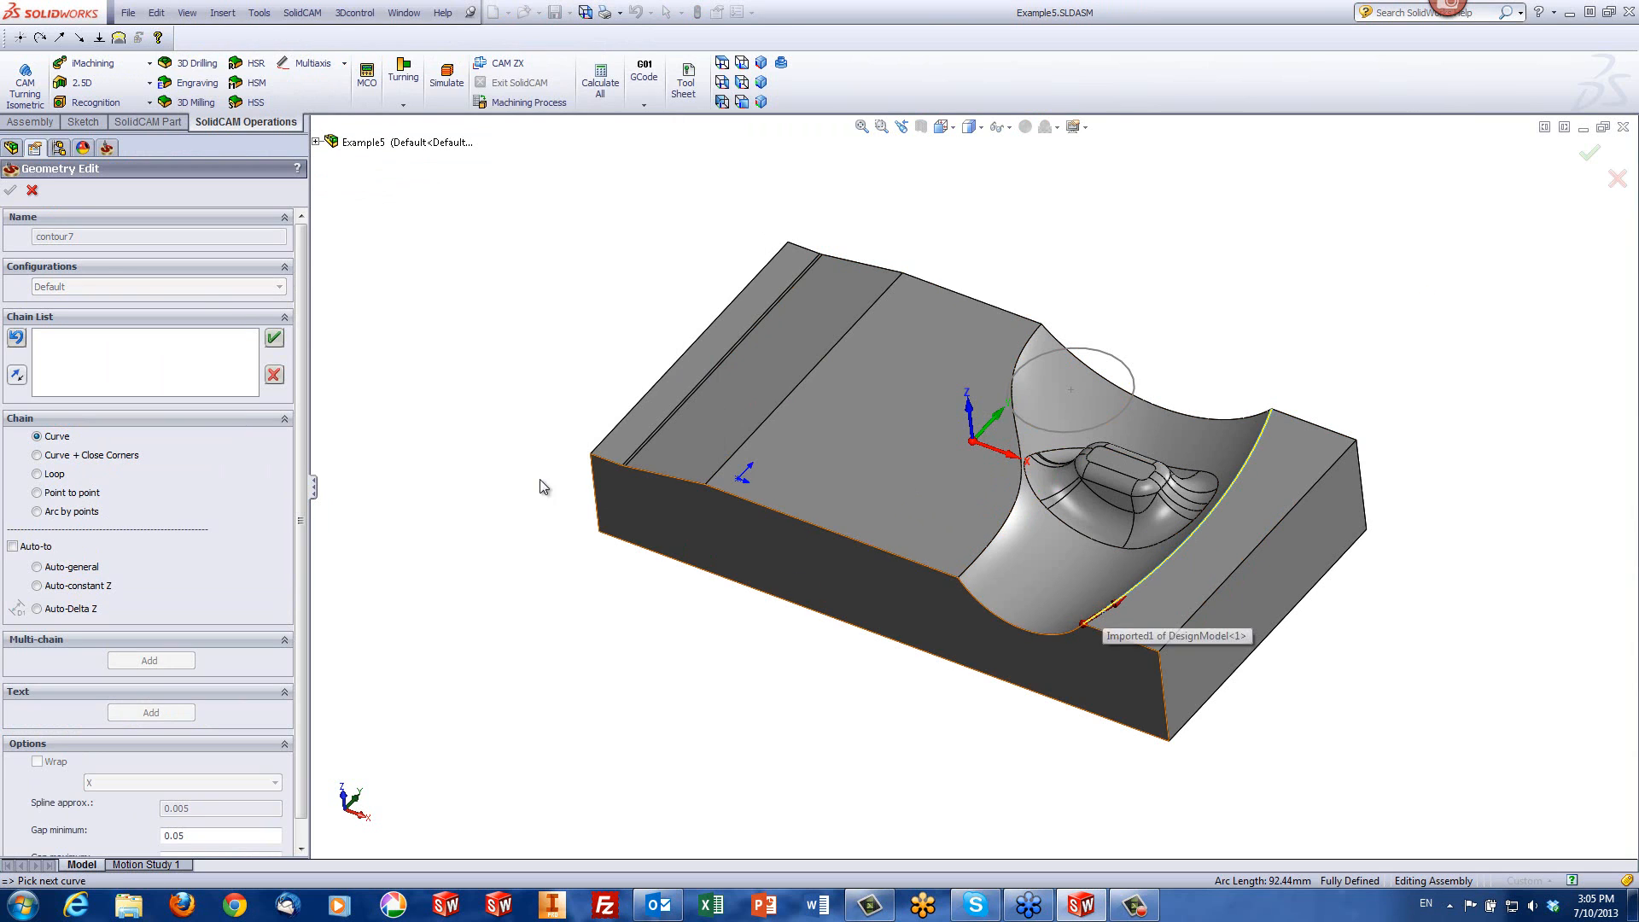
left_click(280, 341)
left_click(10, 189)
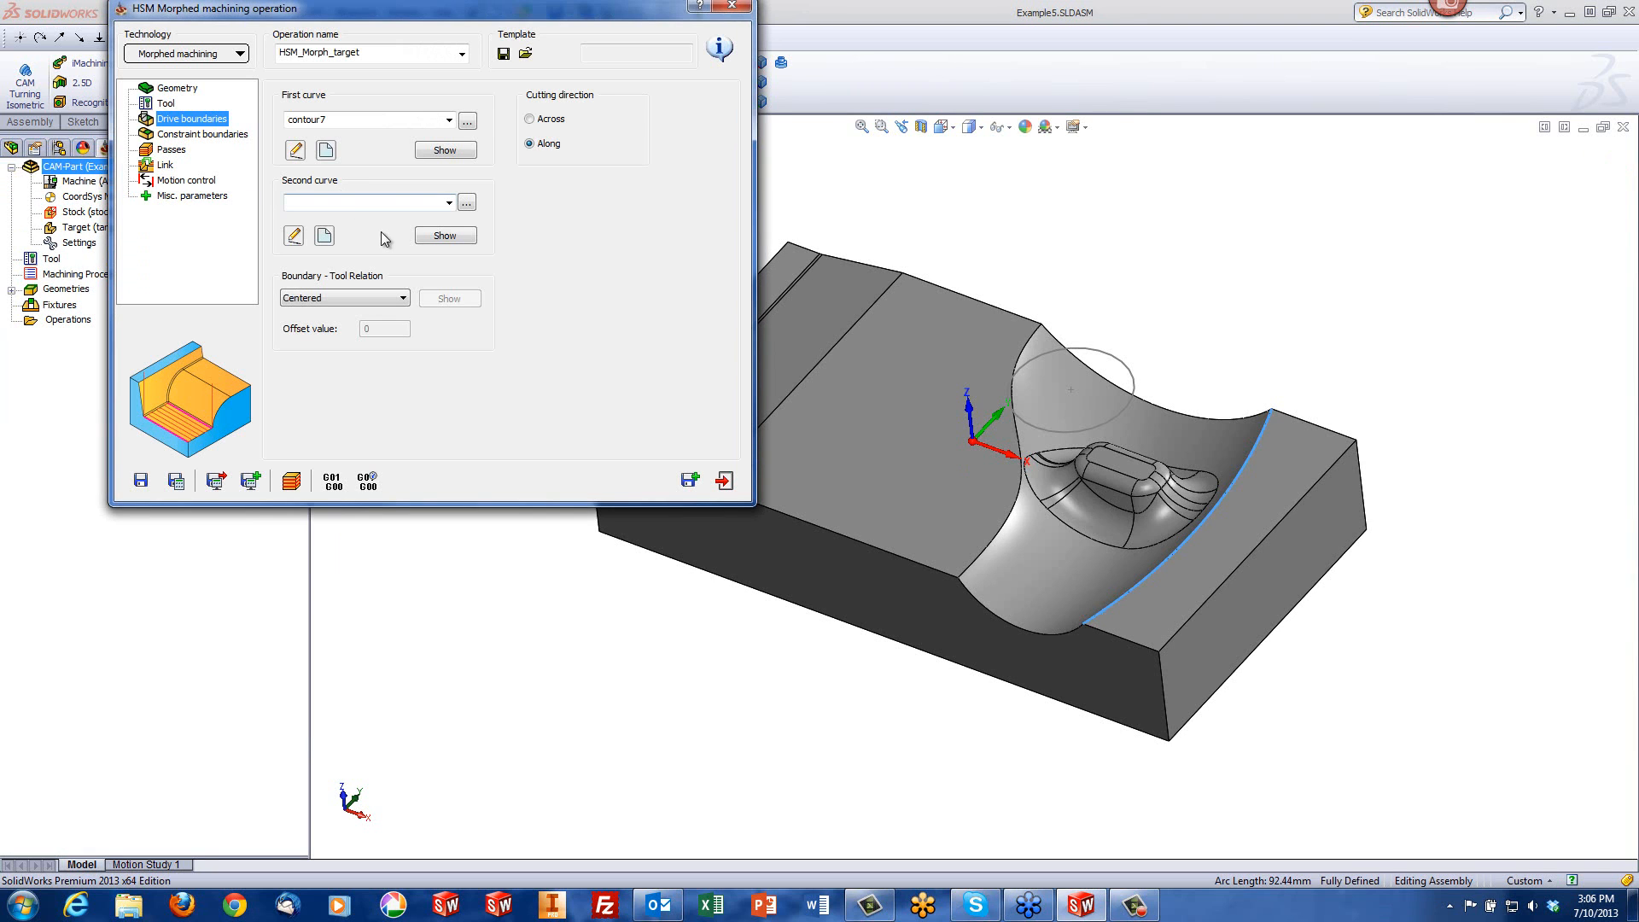
Step: Define the second drive curve as a new chain along the concave face's opposite edge, bordering the large flat face
left_click(332, 240)
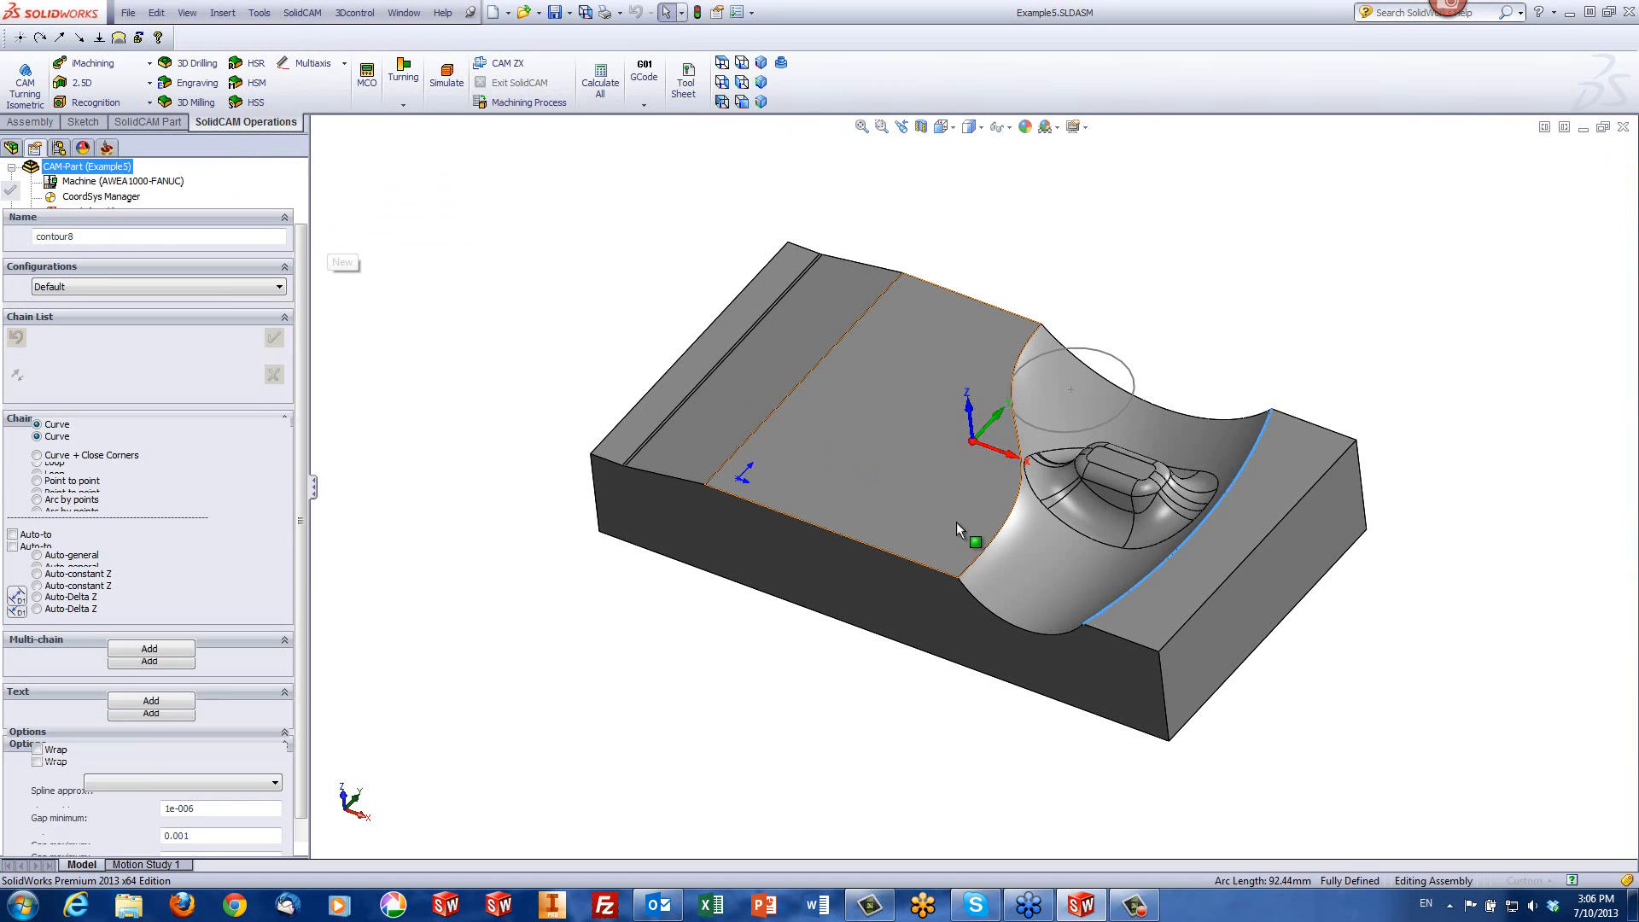
left_click(974, 563)
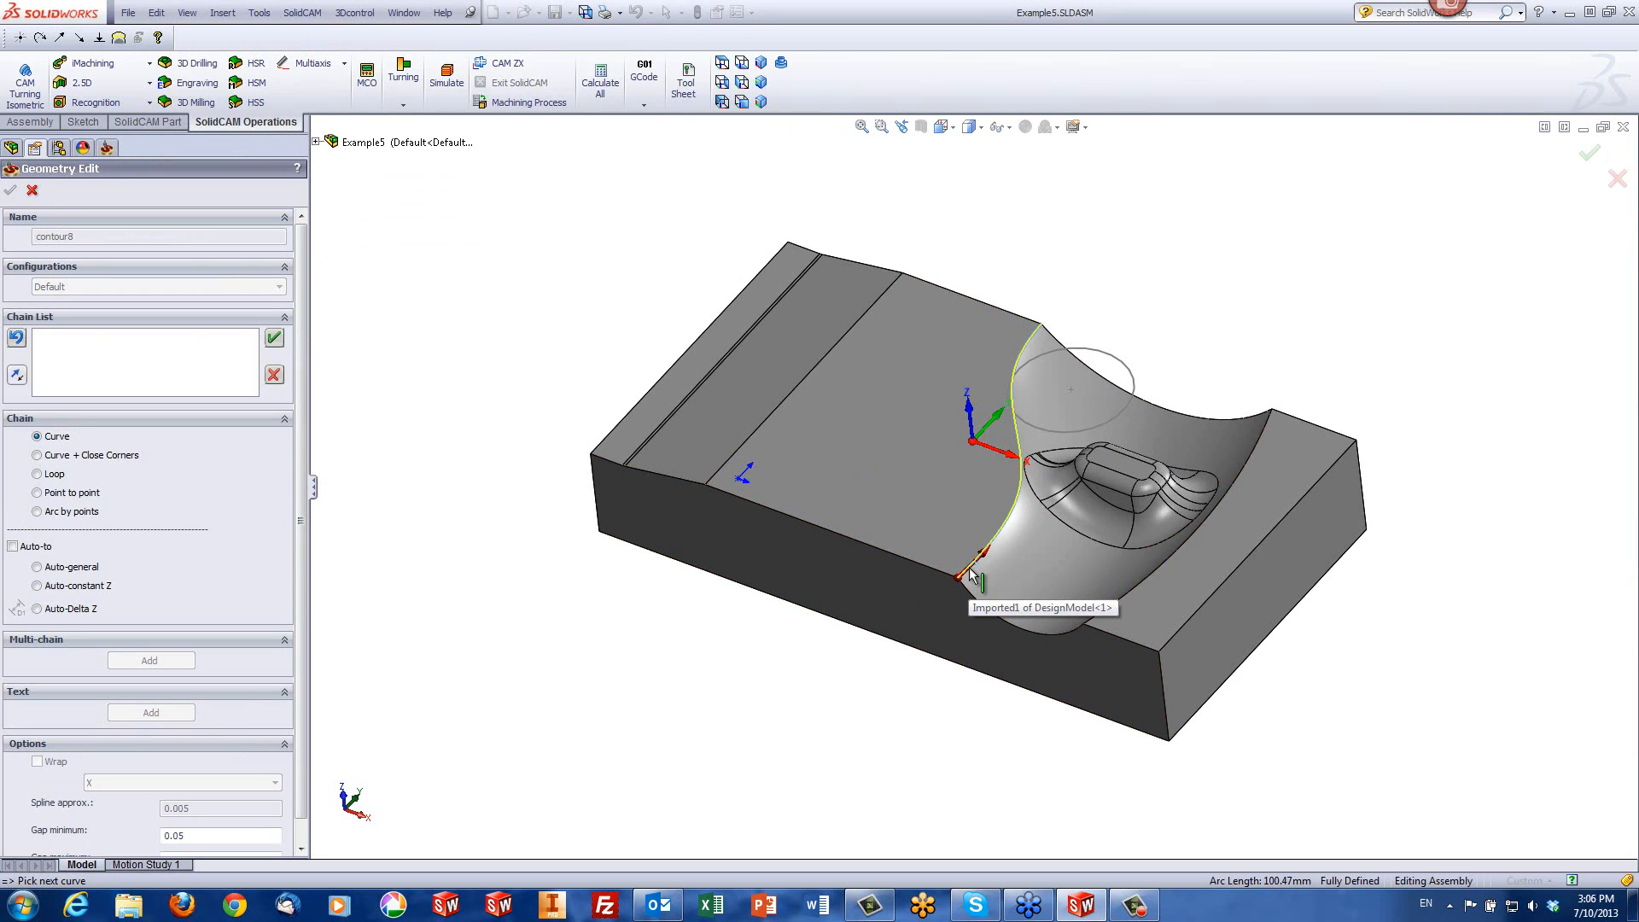
left_click(274, 338)
left_click(11, 191)
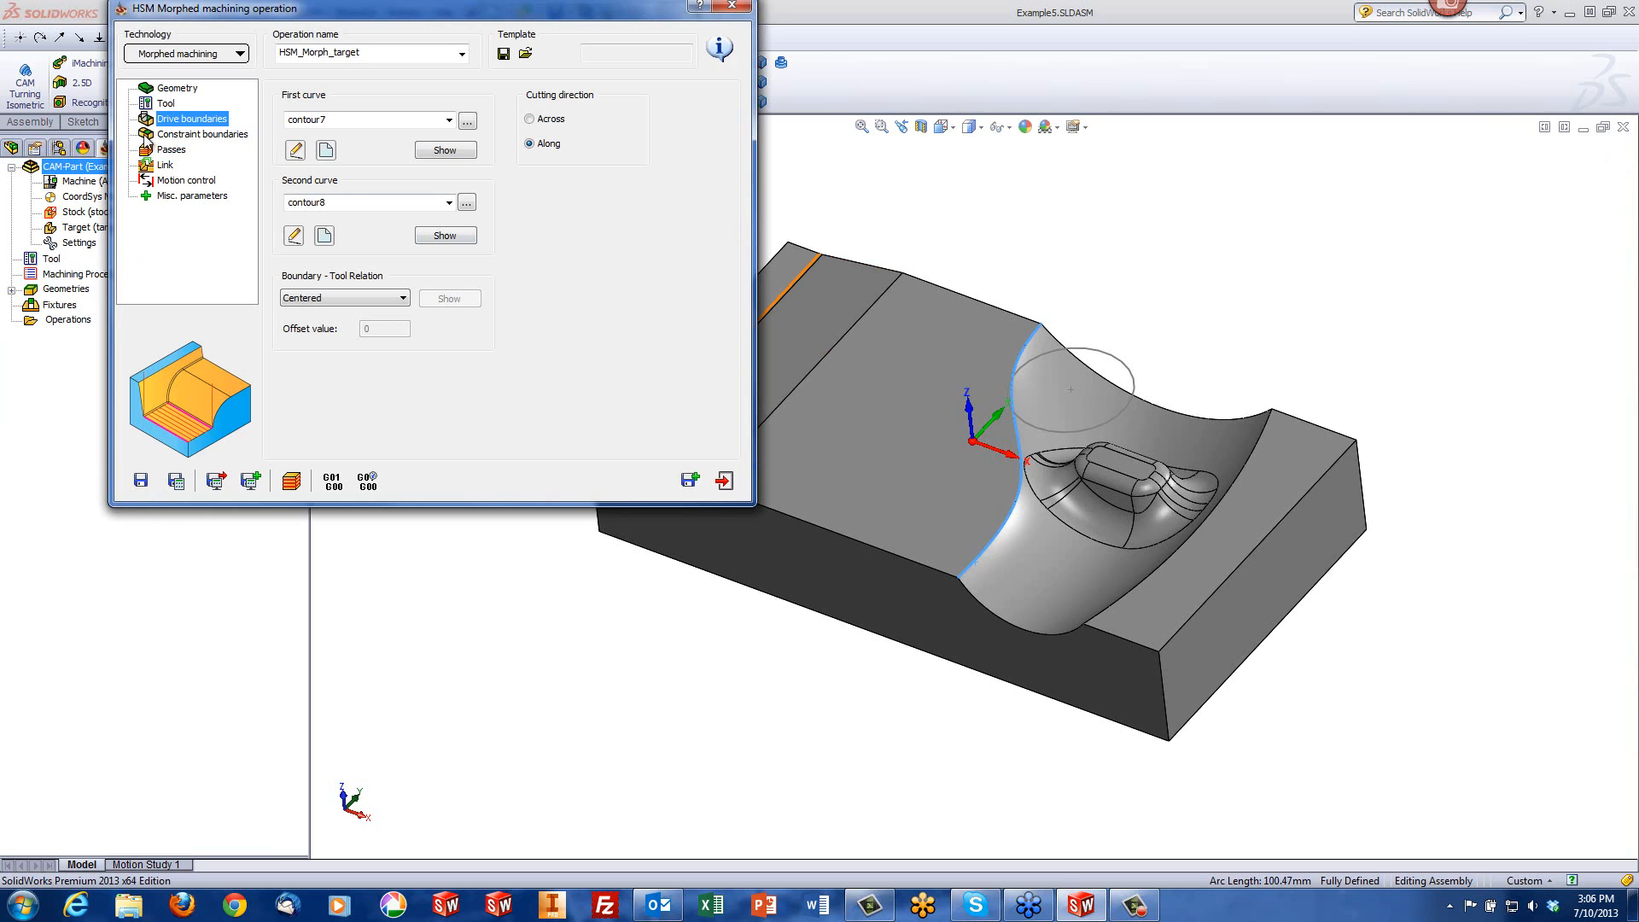
Step: Compare the Across and Along cutting directions, keep Along, and review the constraint boundary settings
left_click(199, 135)
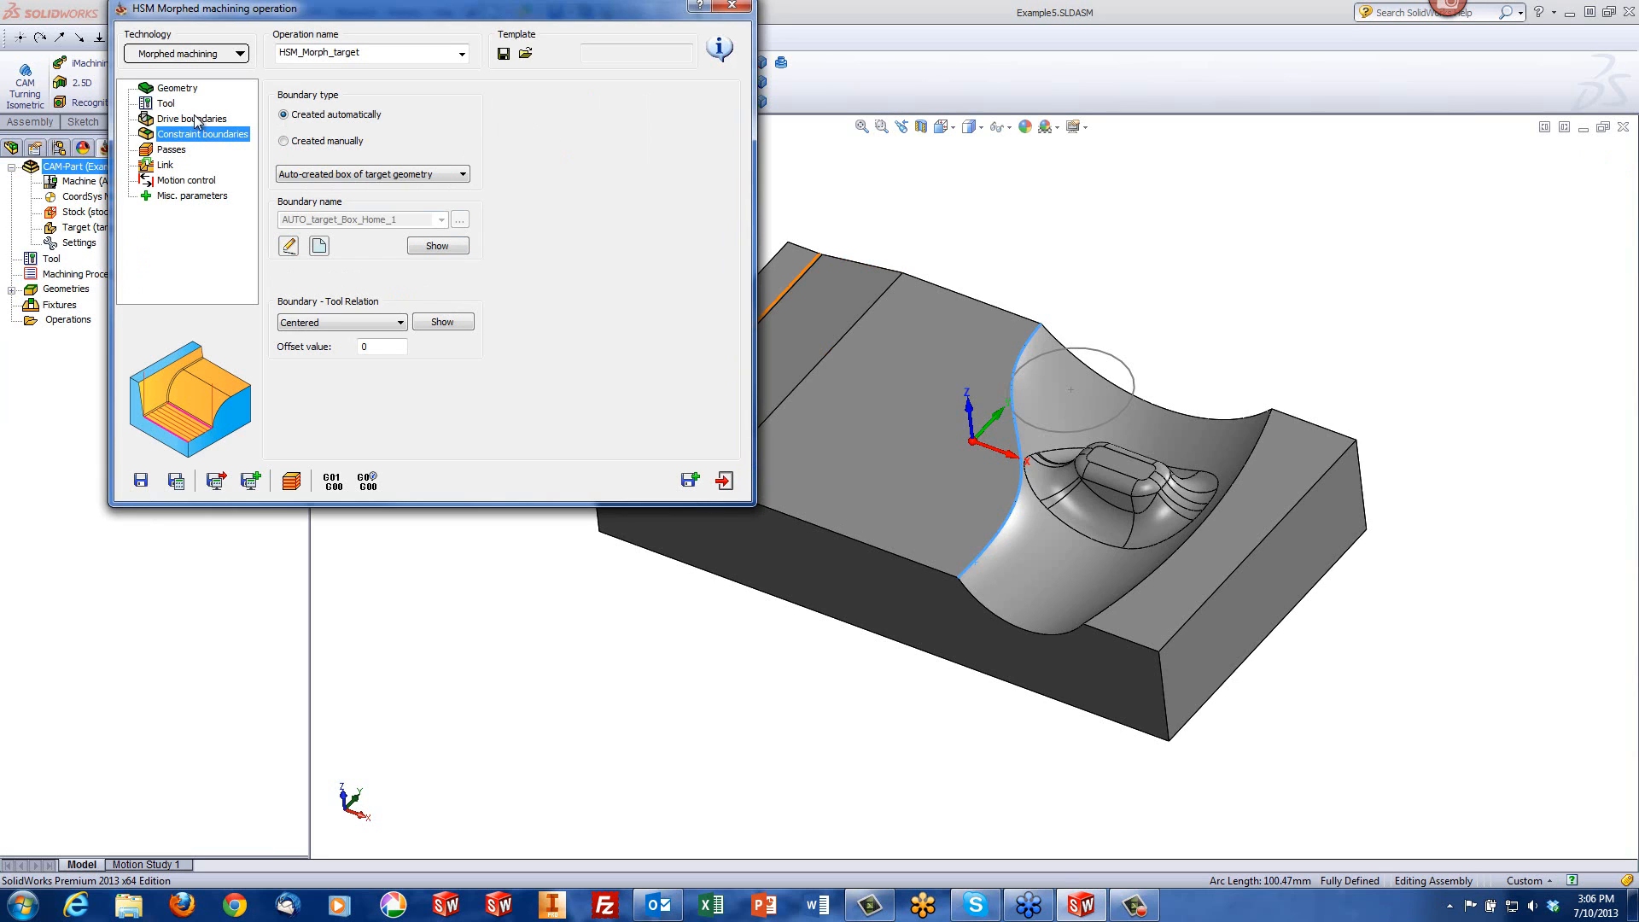
left_click(191, 120)
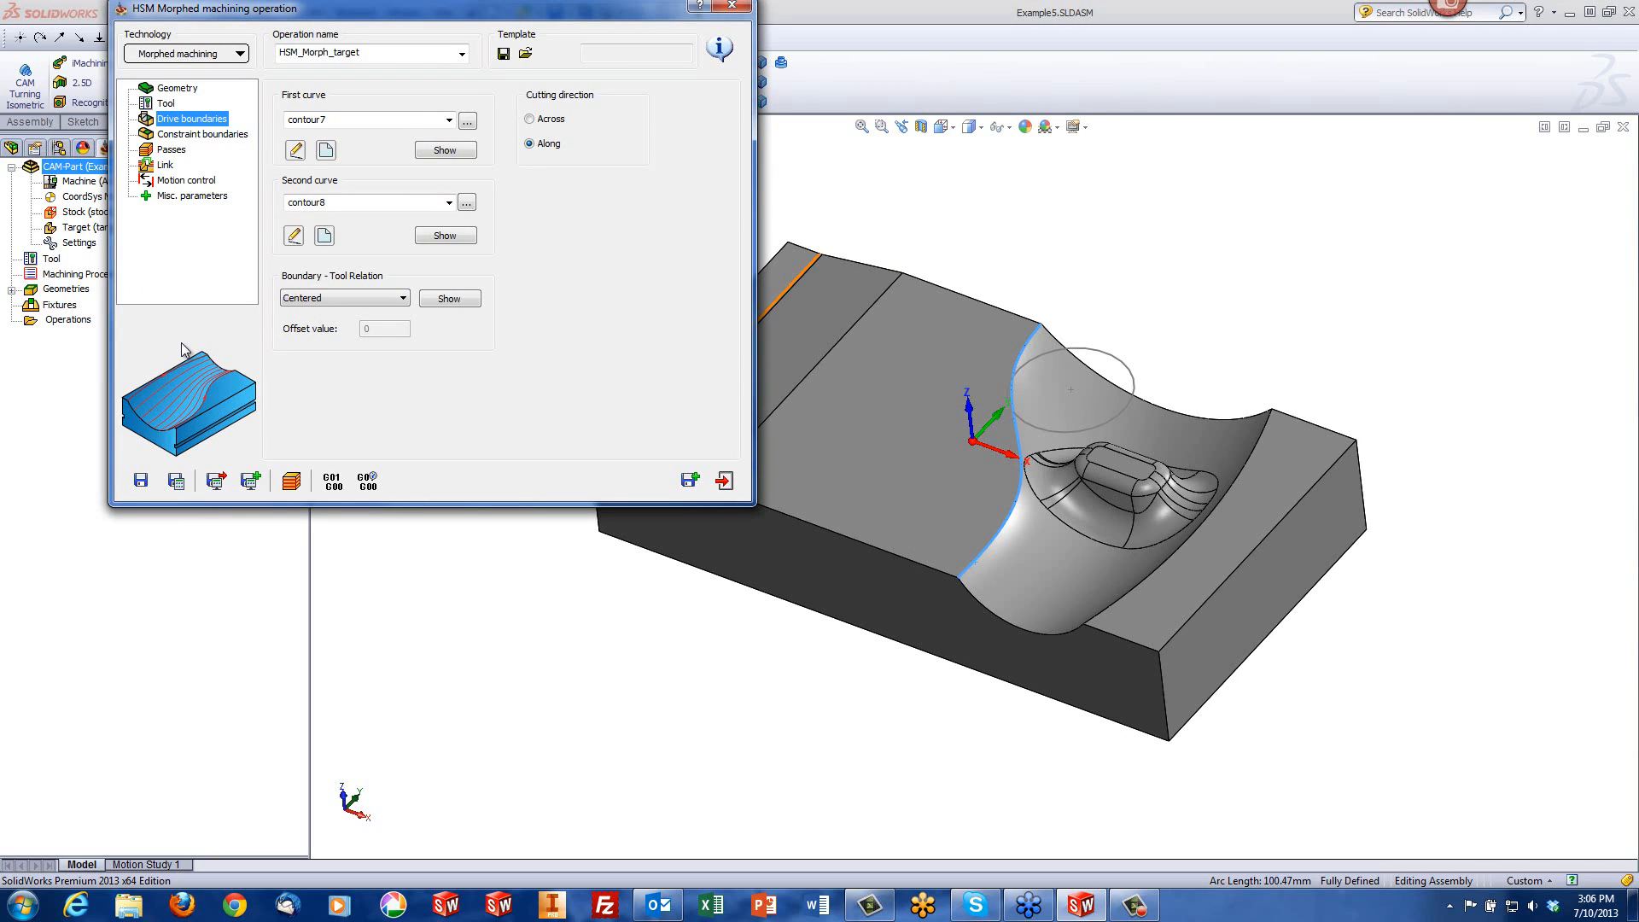
left_click(540, 122)
left_click(535, 147)
left_click(231, 135)
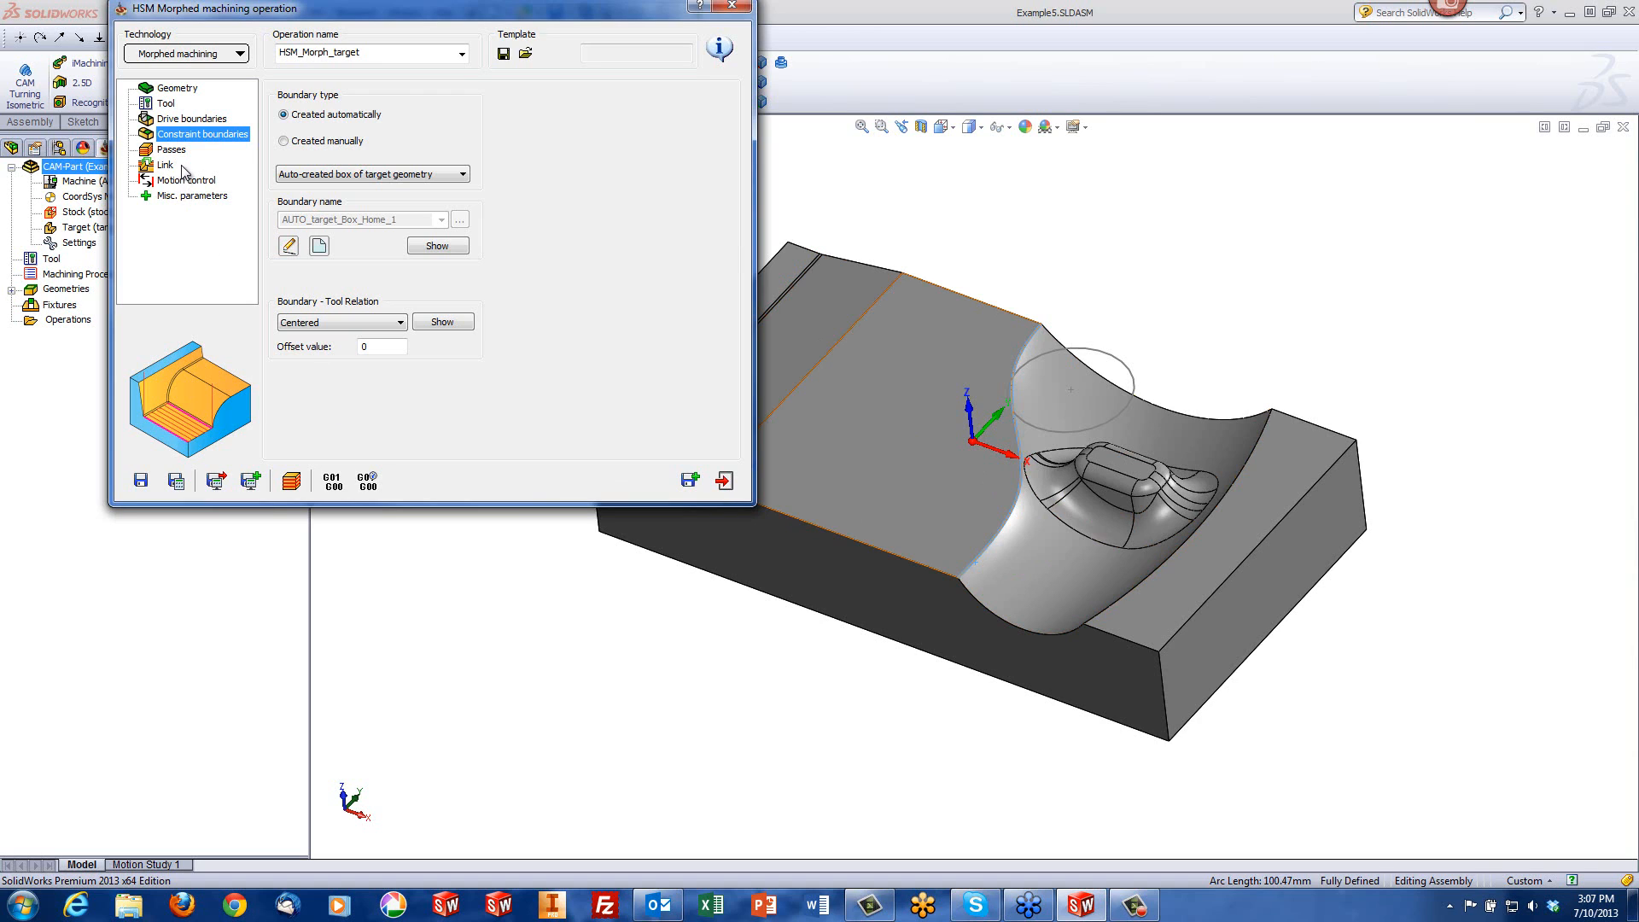
Step: Set the morphed operation's pass step over to 2 and its linking direction to bi-directional
left_click(173, 150)
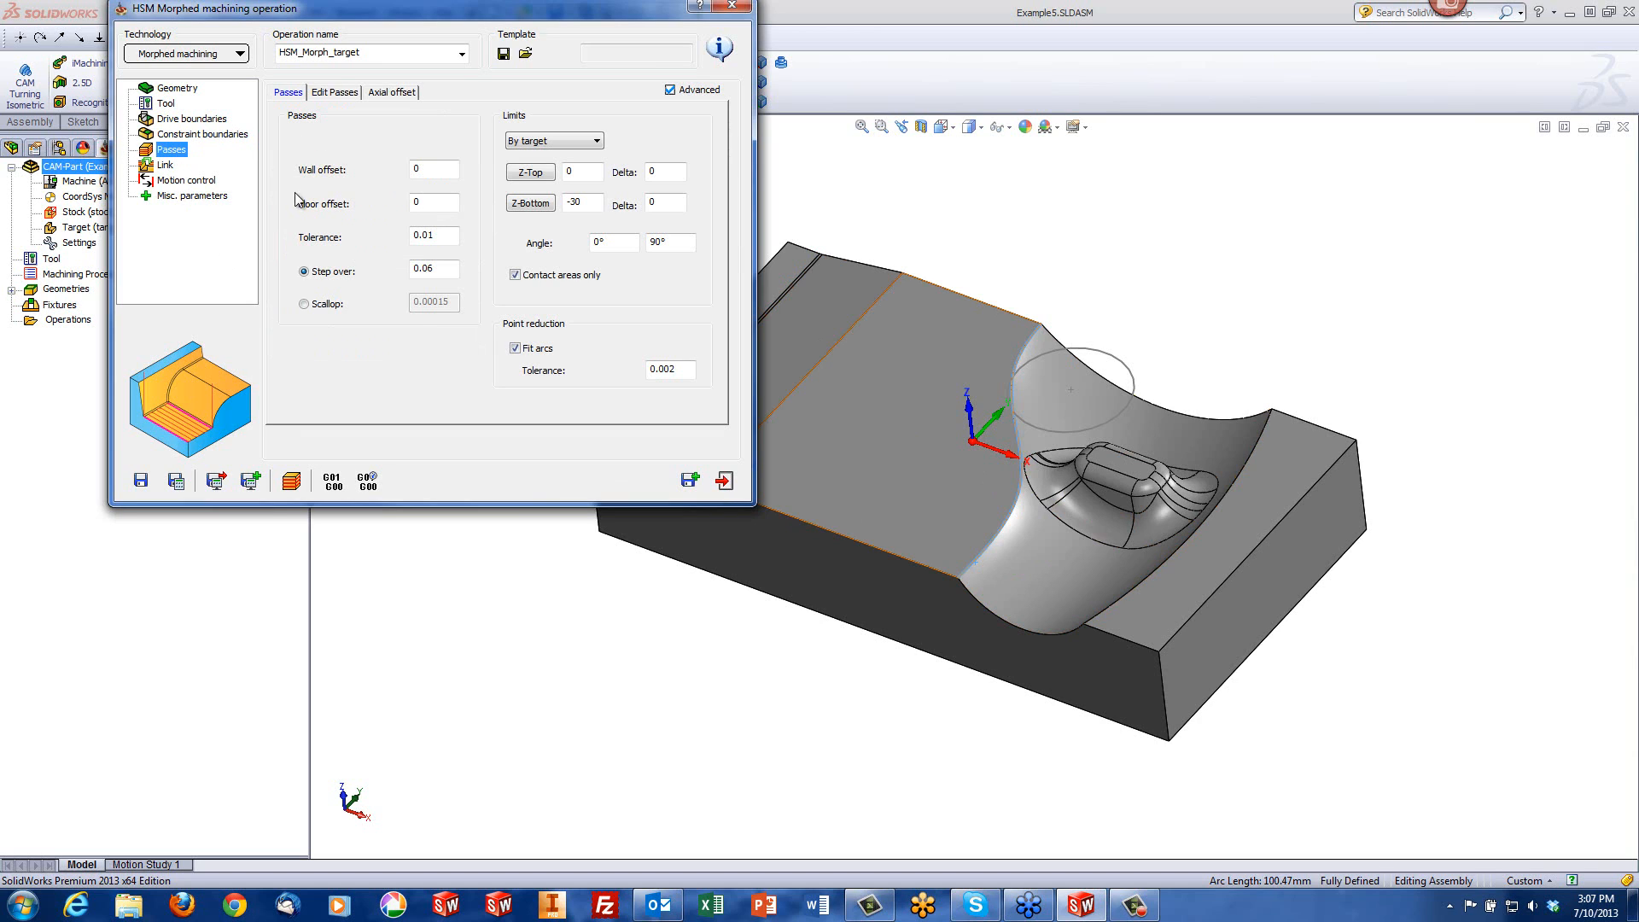
left_click(449, 272)
type("2")
left_click(167, 166)
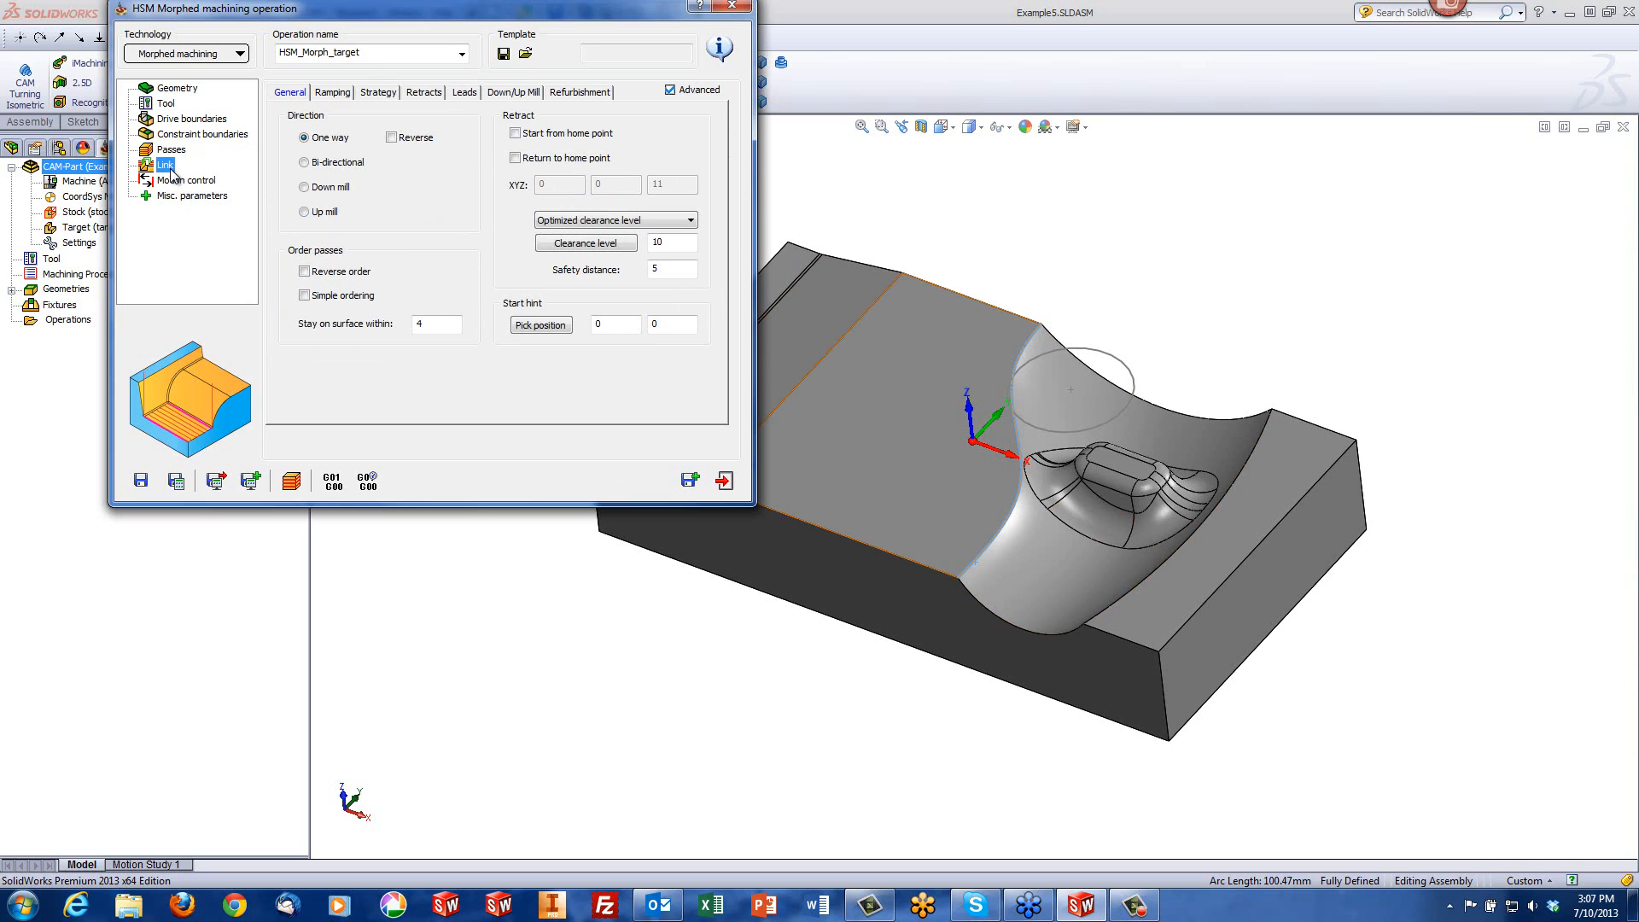
left_click(306, 163)
Step: Simulate the morphed toolpath at reduced speed with solid verification turned off, viewing the tool motion over the concave face
left_click(291, 481)
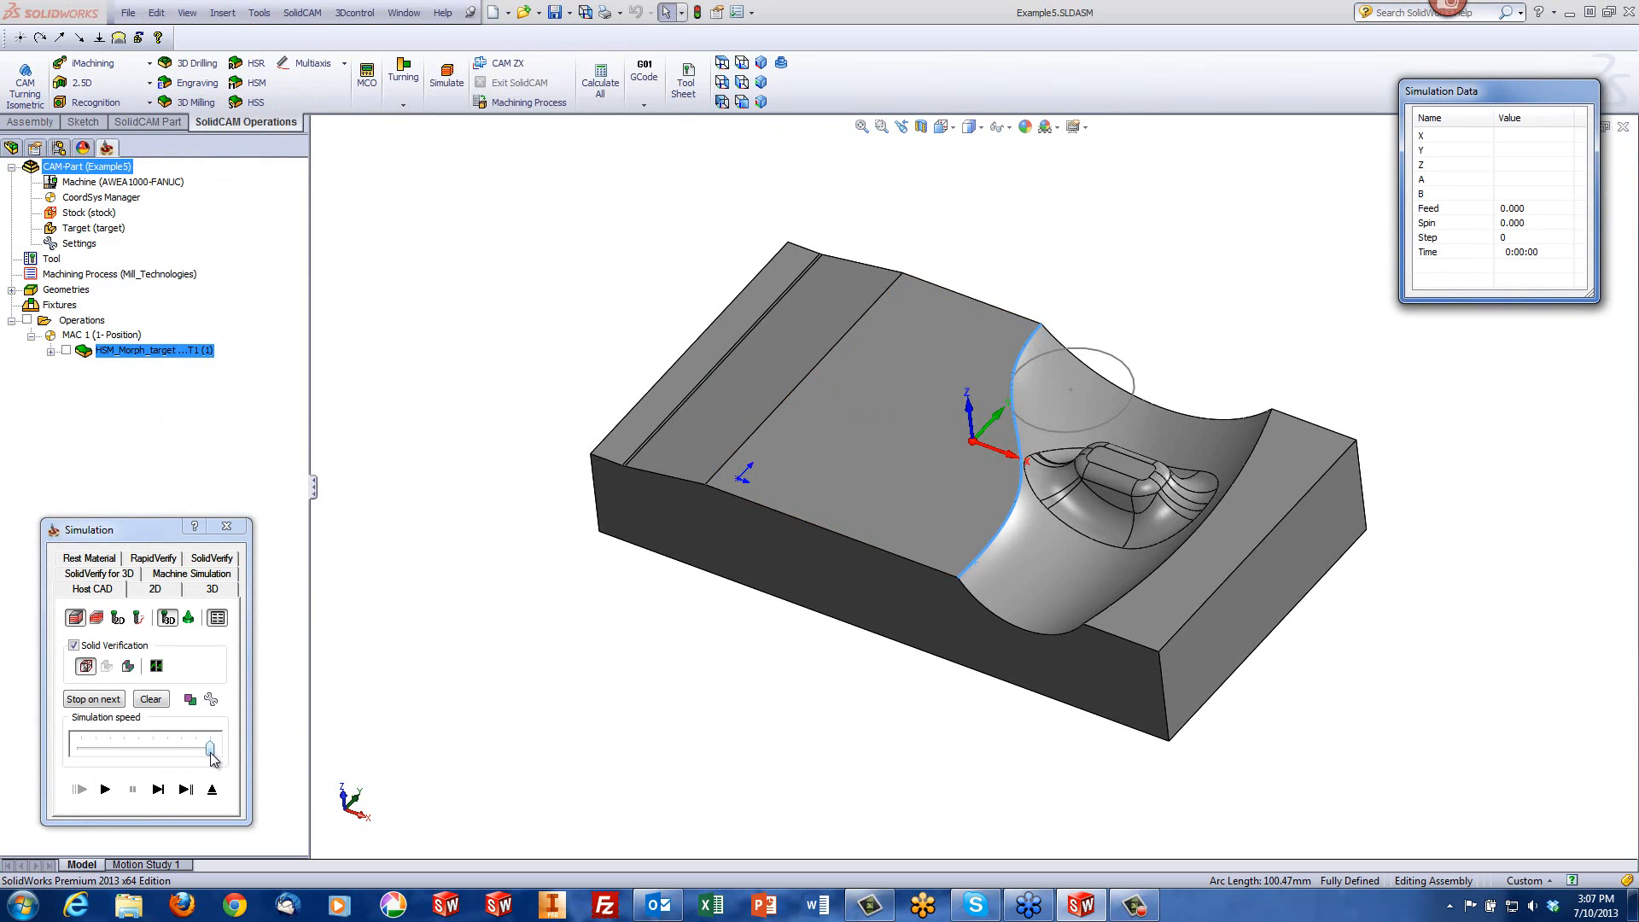
left_click_drag(211, 751, 122, 745)
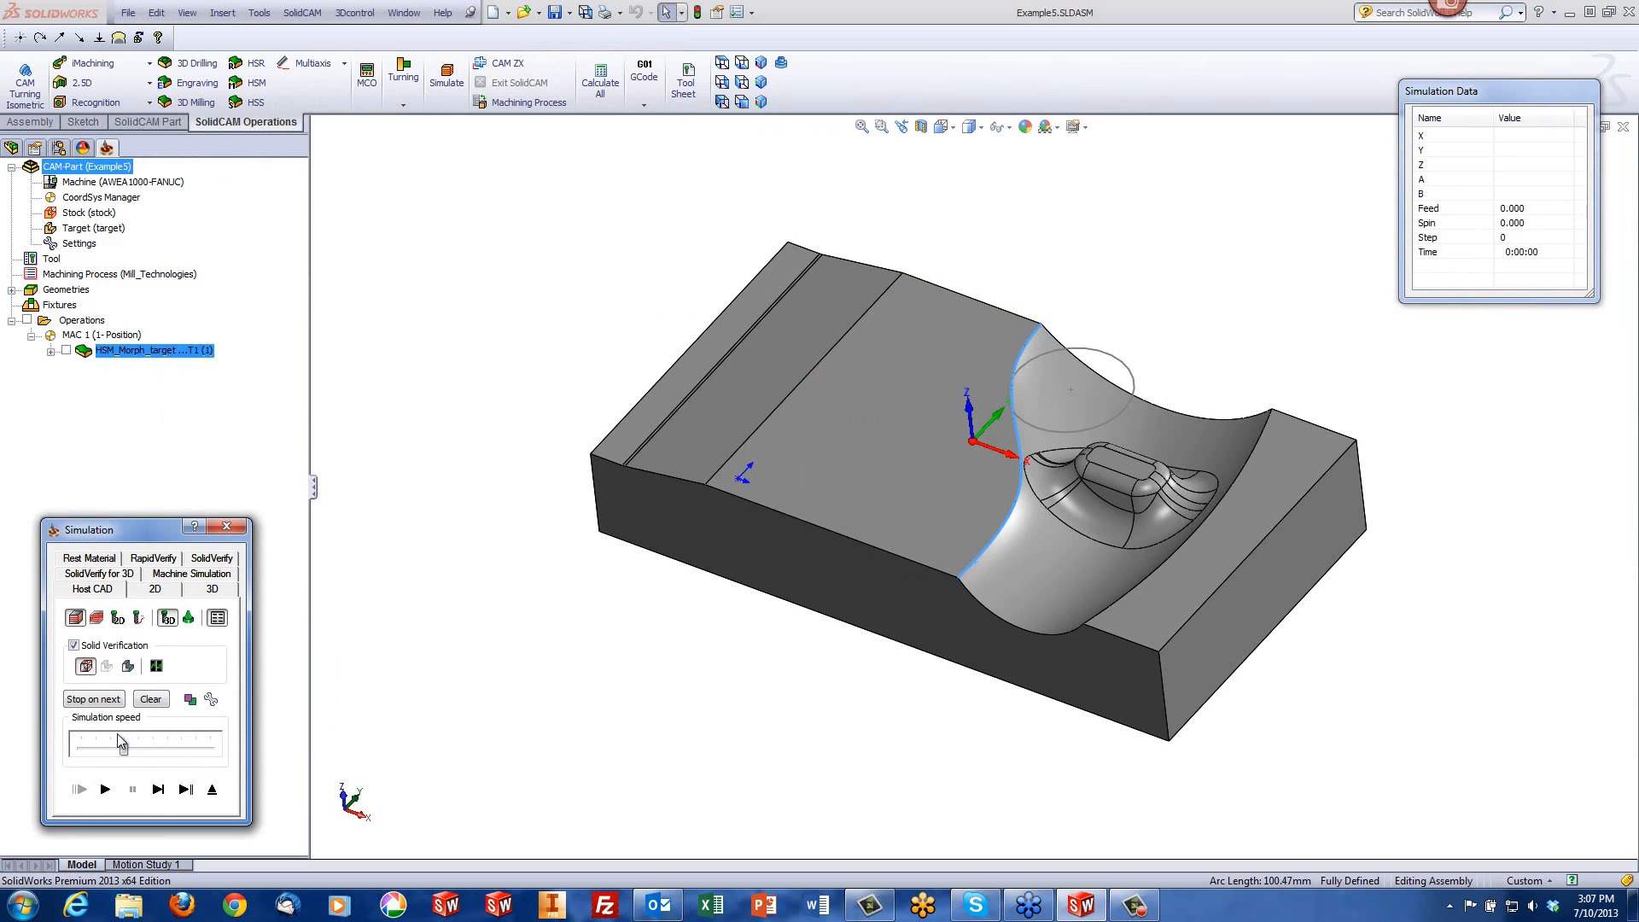
left_click(74, 646)
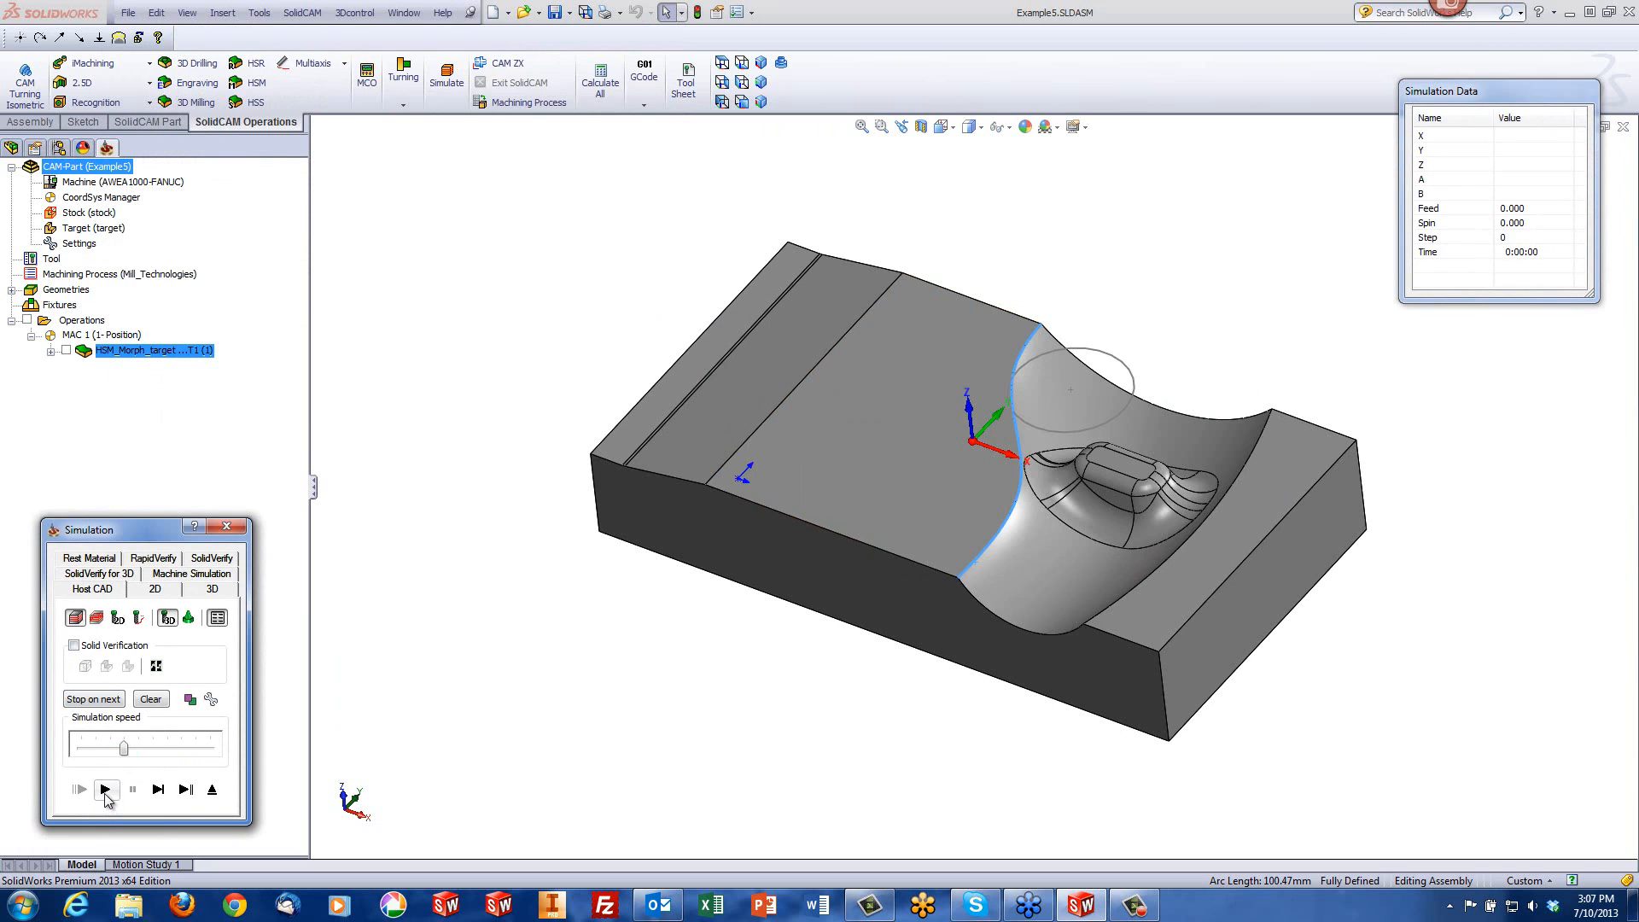
left_click(104, 788)
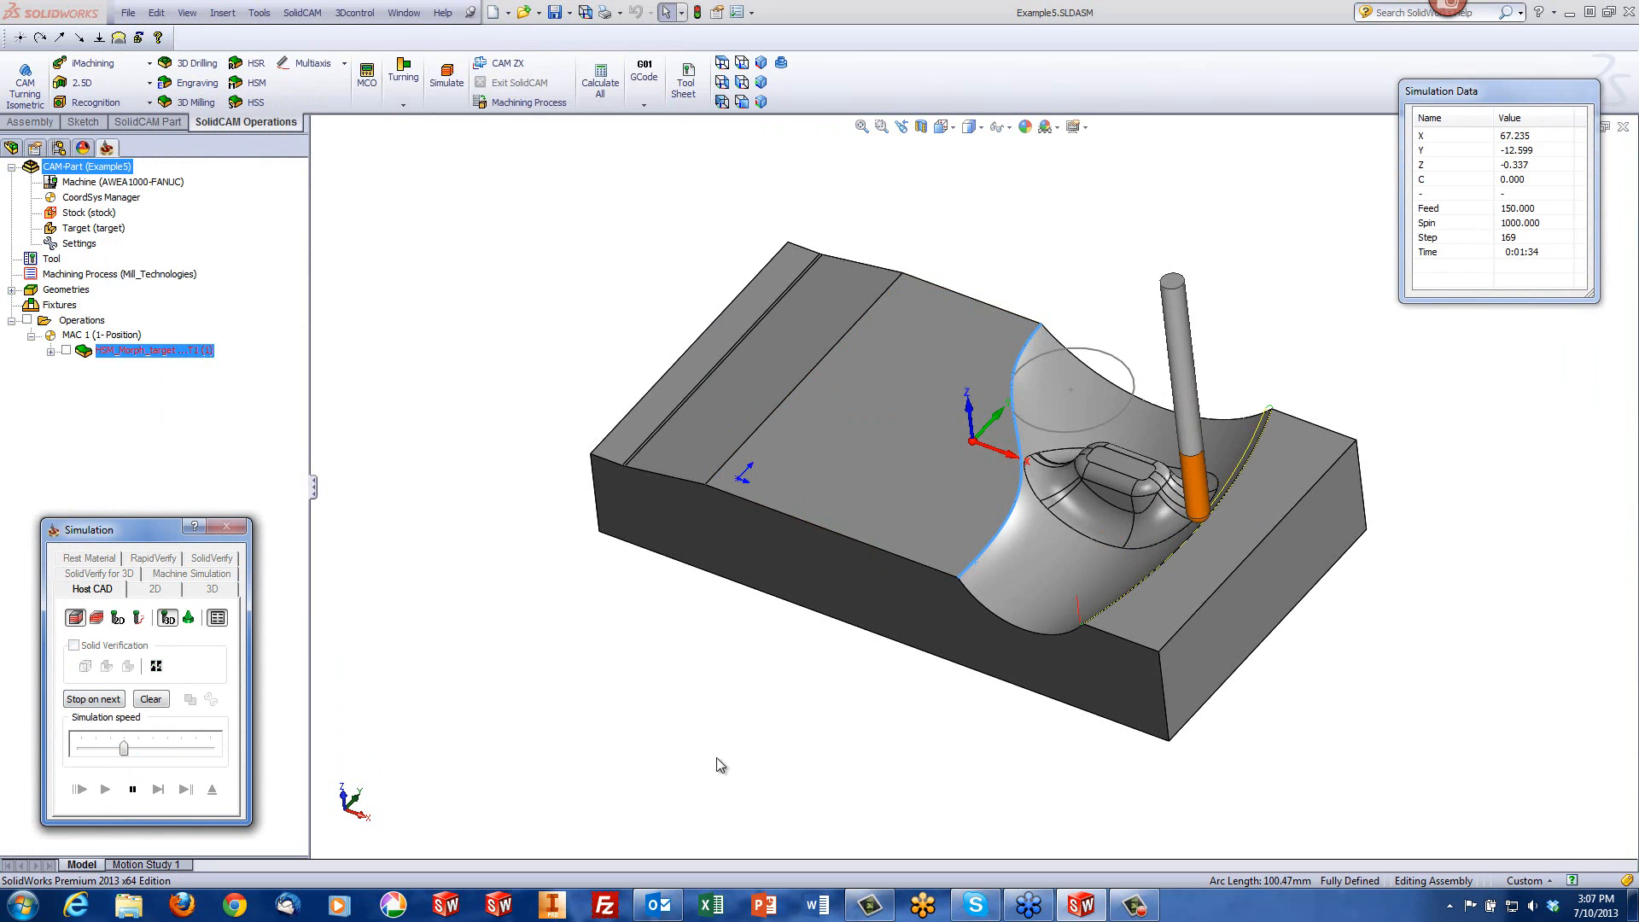
middle_click_drag(794, 735, 807, 734)
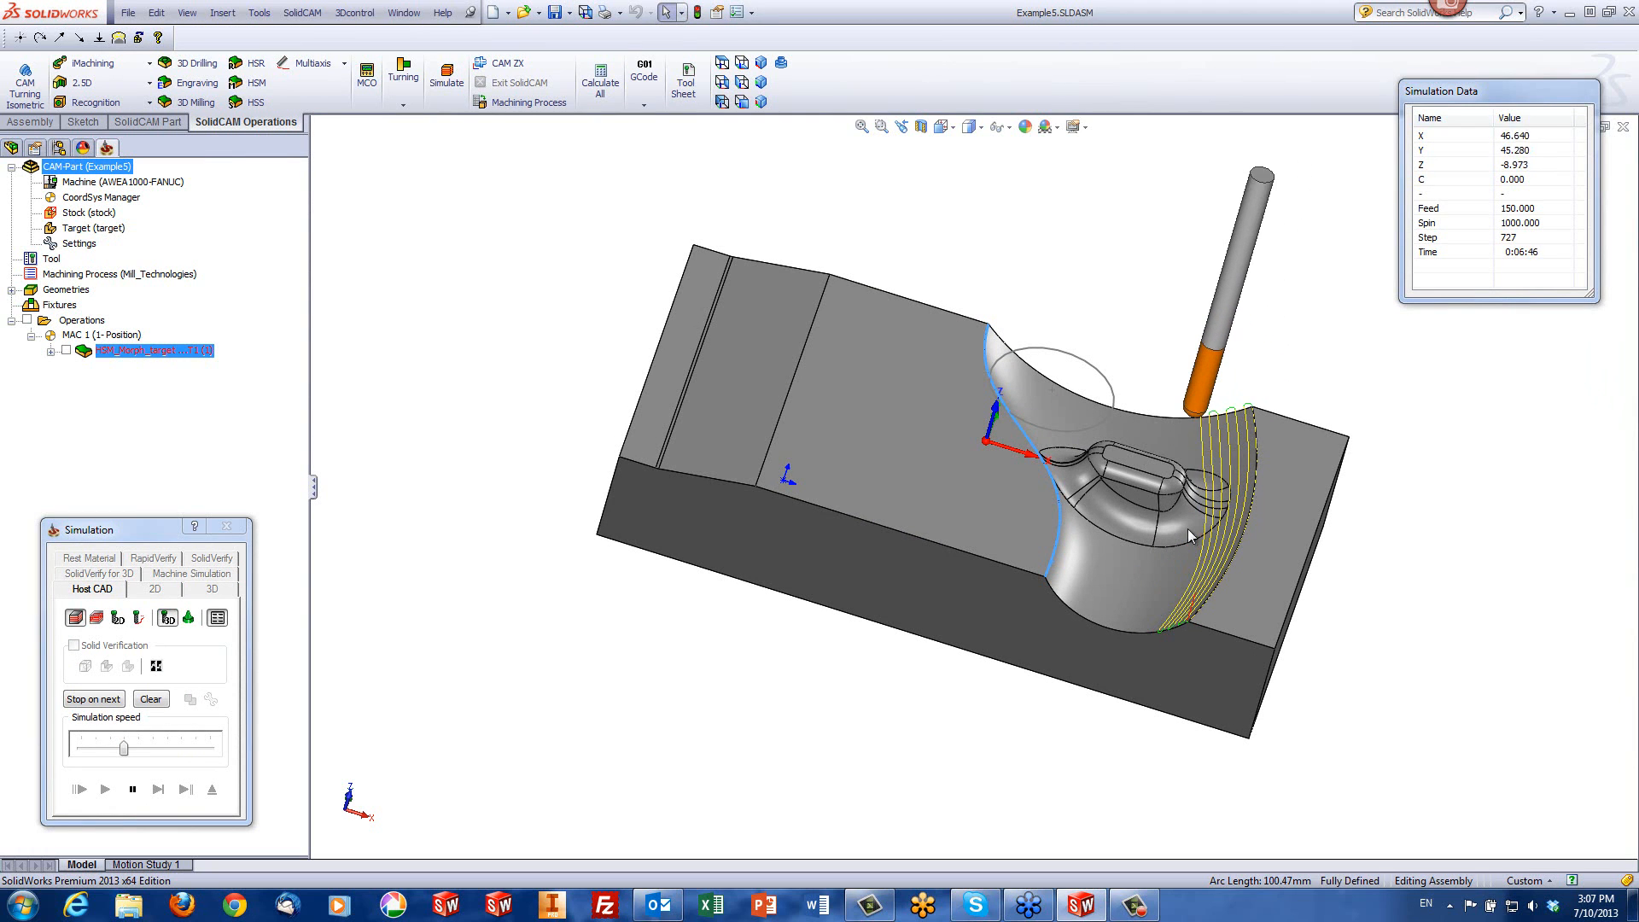
middle_click_drag(1193, 602, 603, 713)
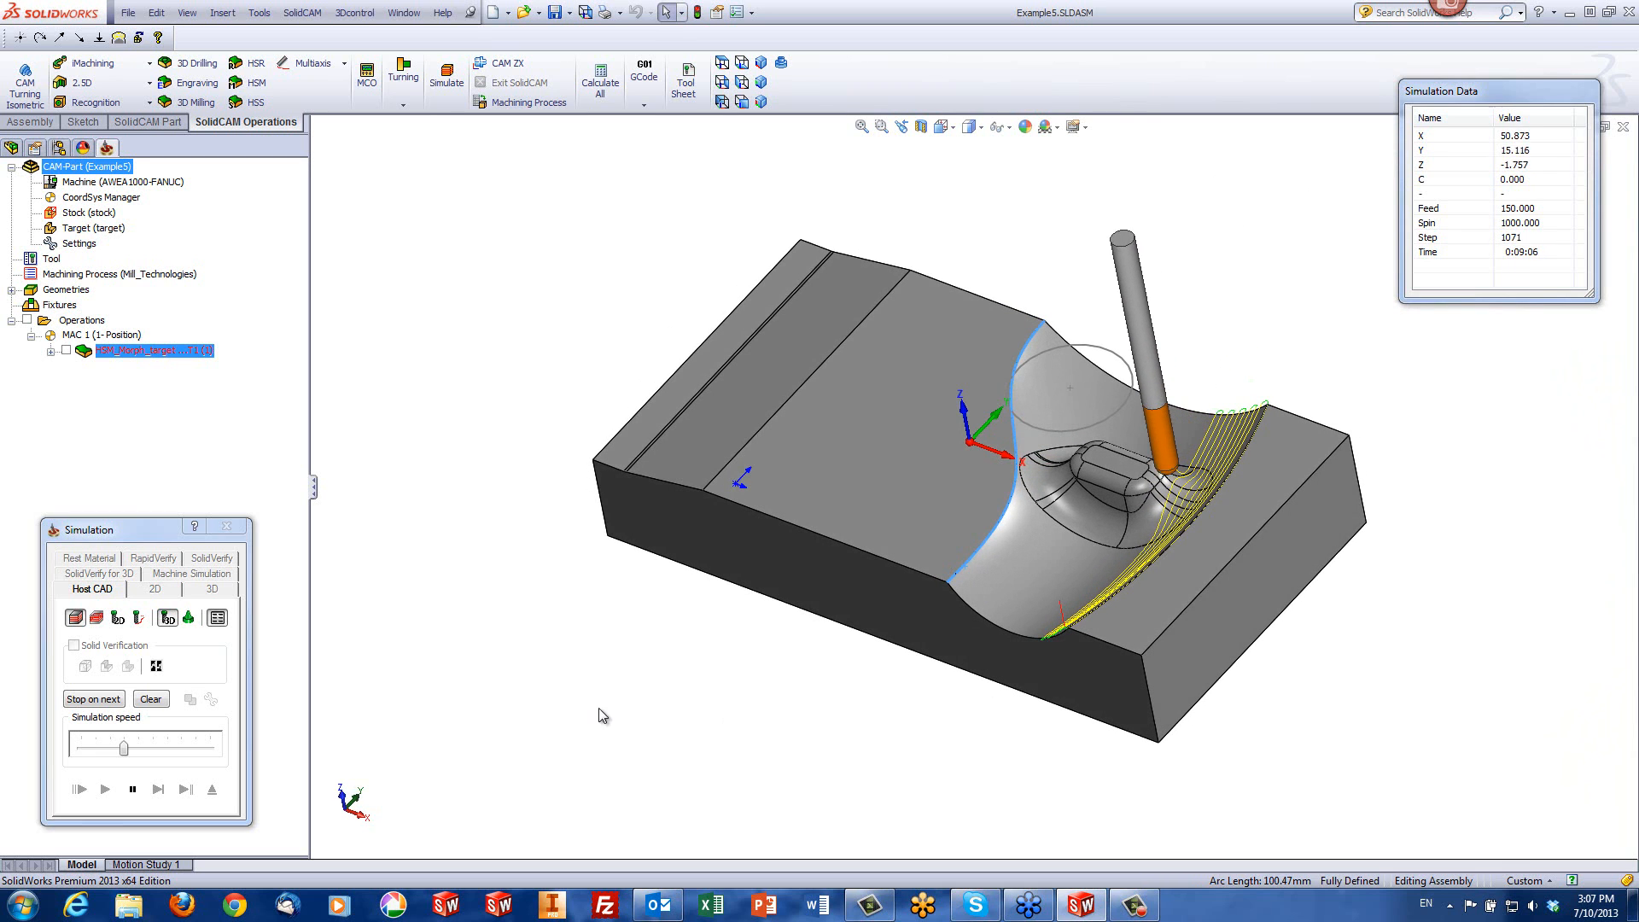
Step: Run the rest of the simulation at maximum speed, inspect the toolpath from above and at an angle, and exit the simulation
left_click(150, 748)
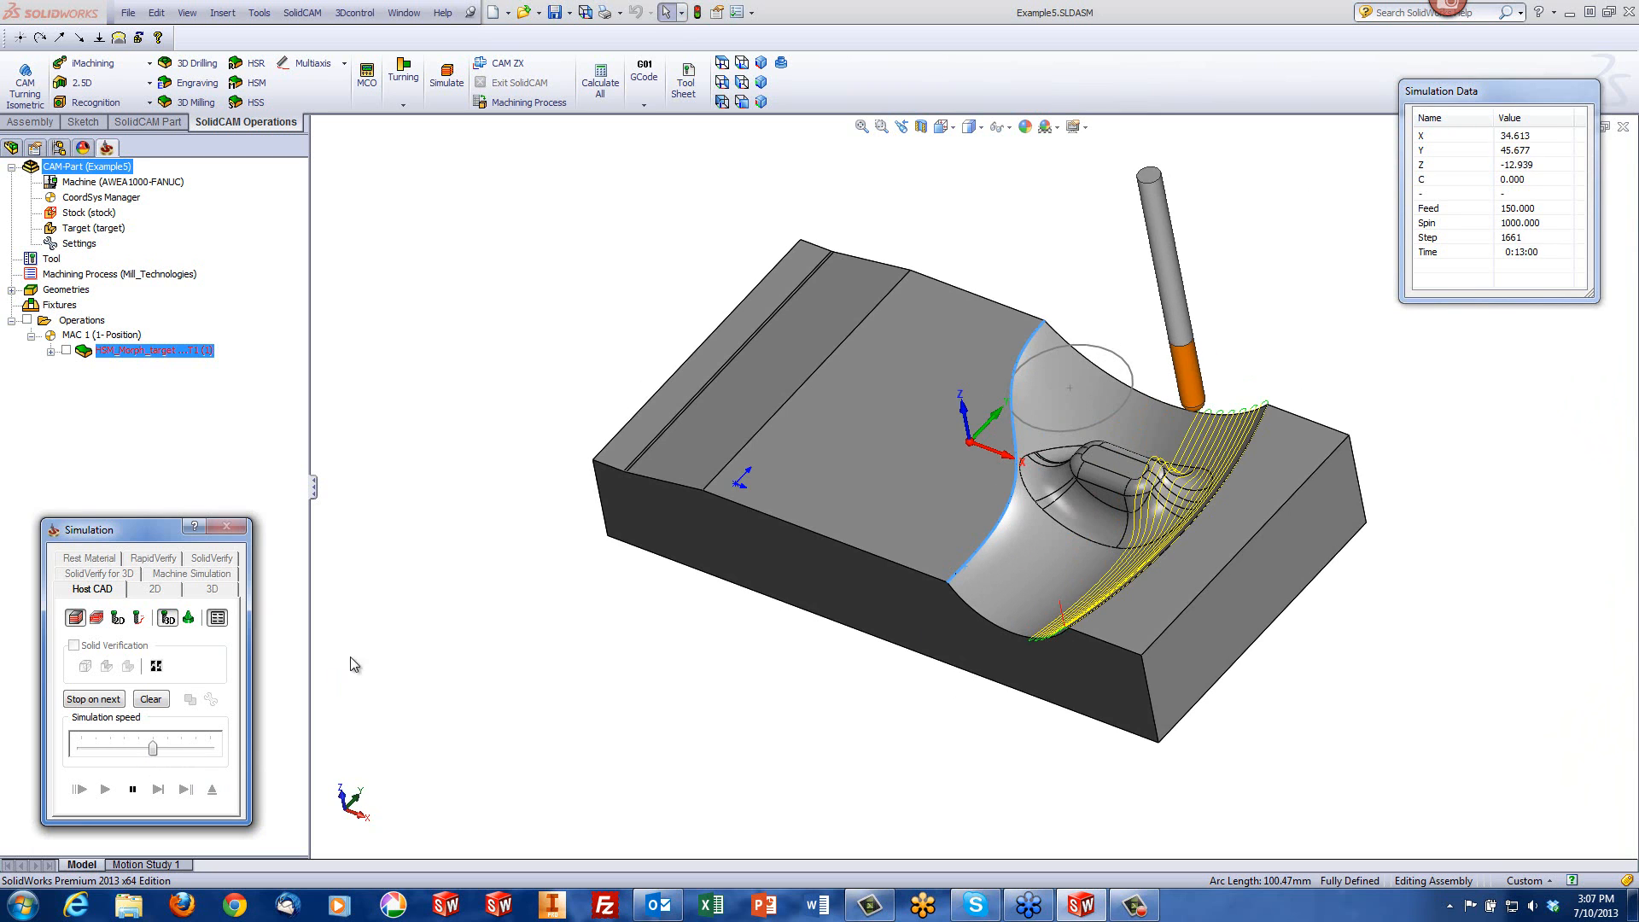
key("ctrl+5")
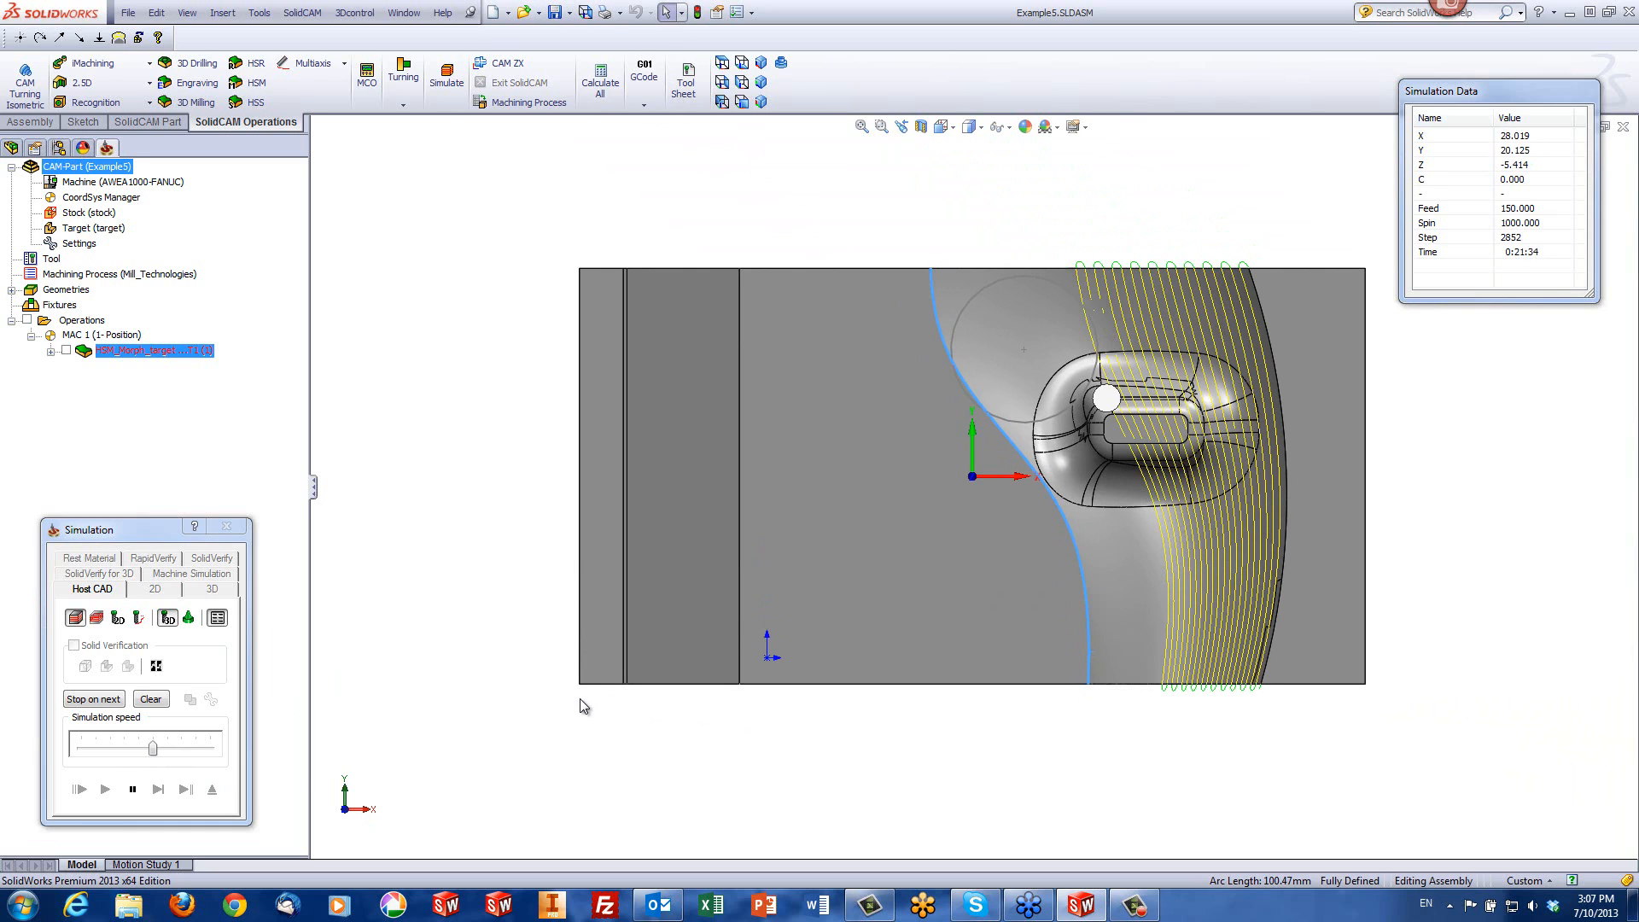
left_click_drag(153, 748, 210, 747)
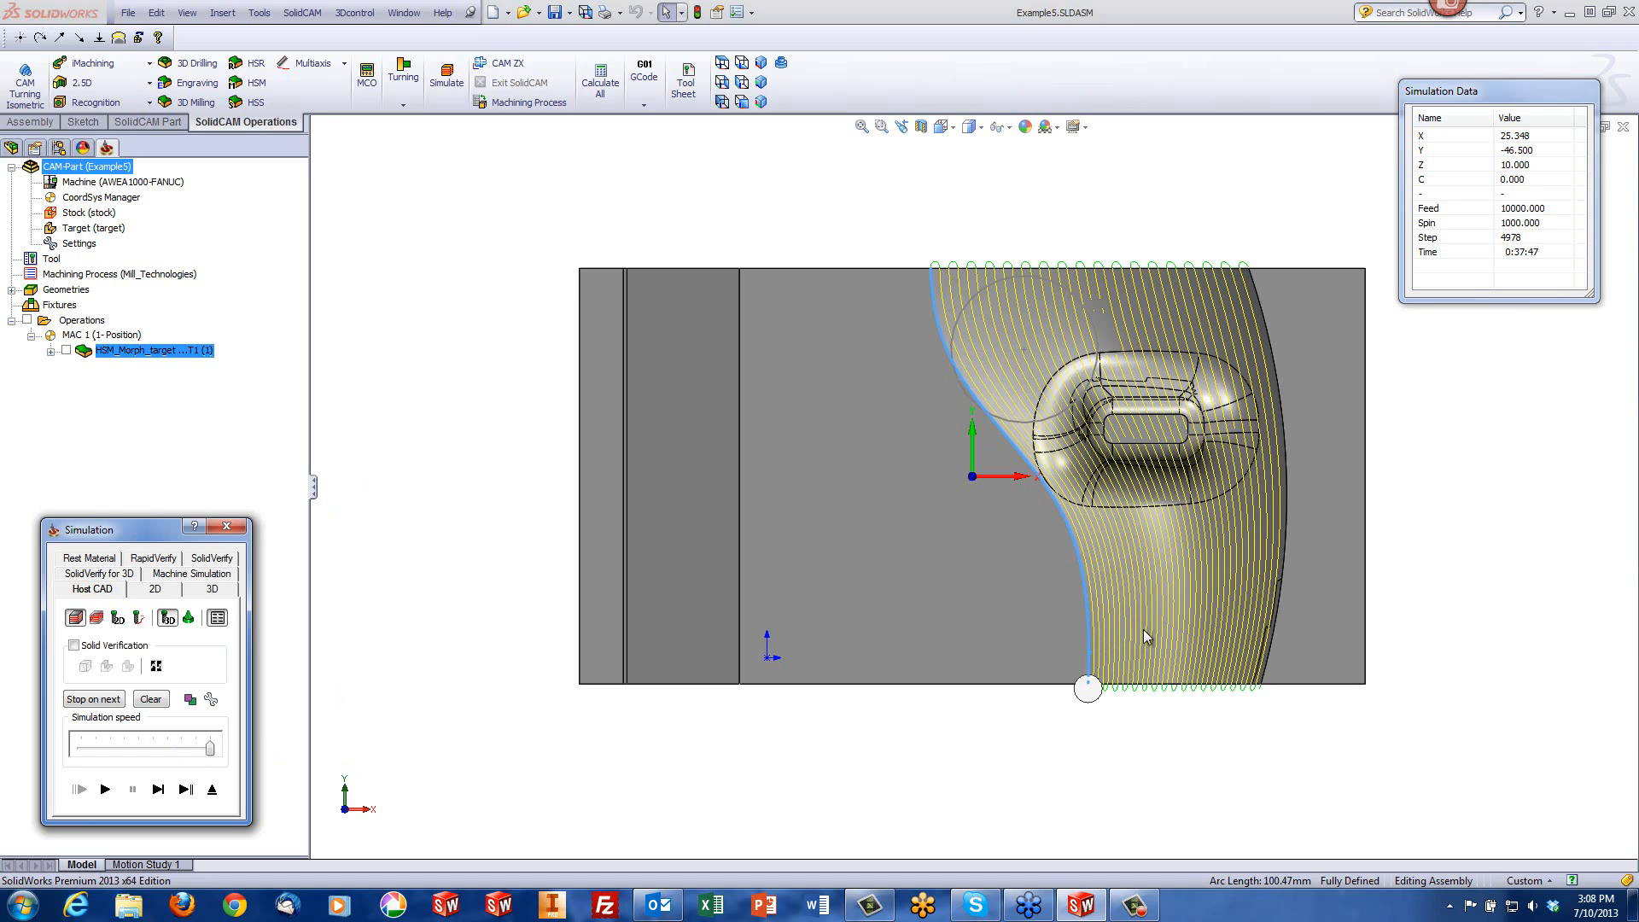
left_click(1030, 234)
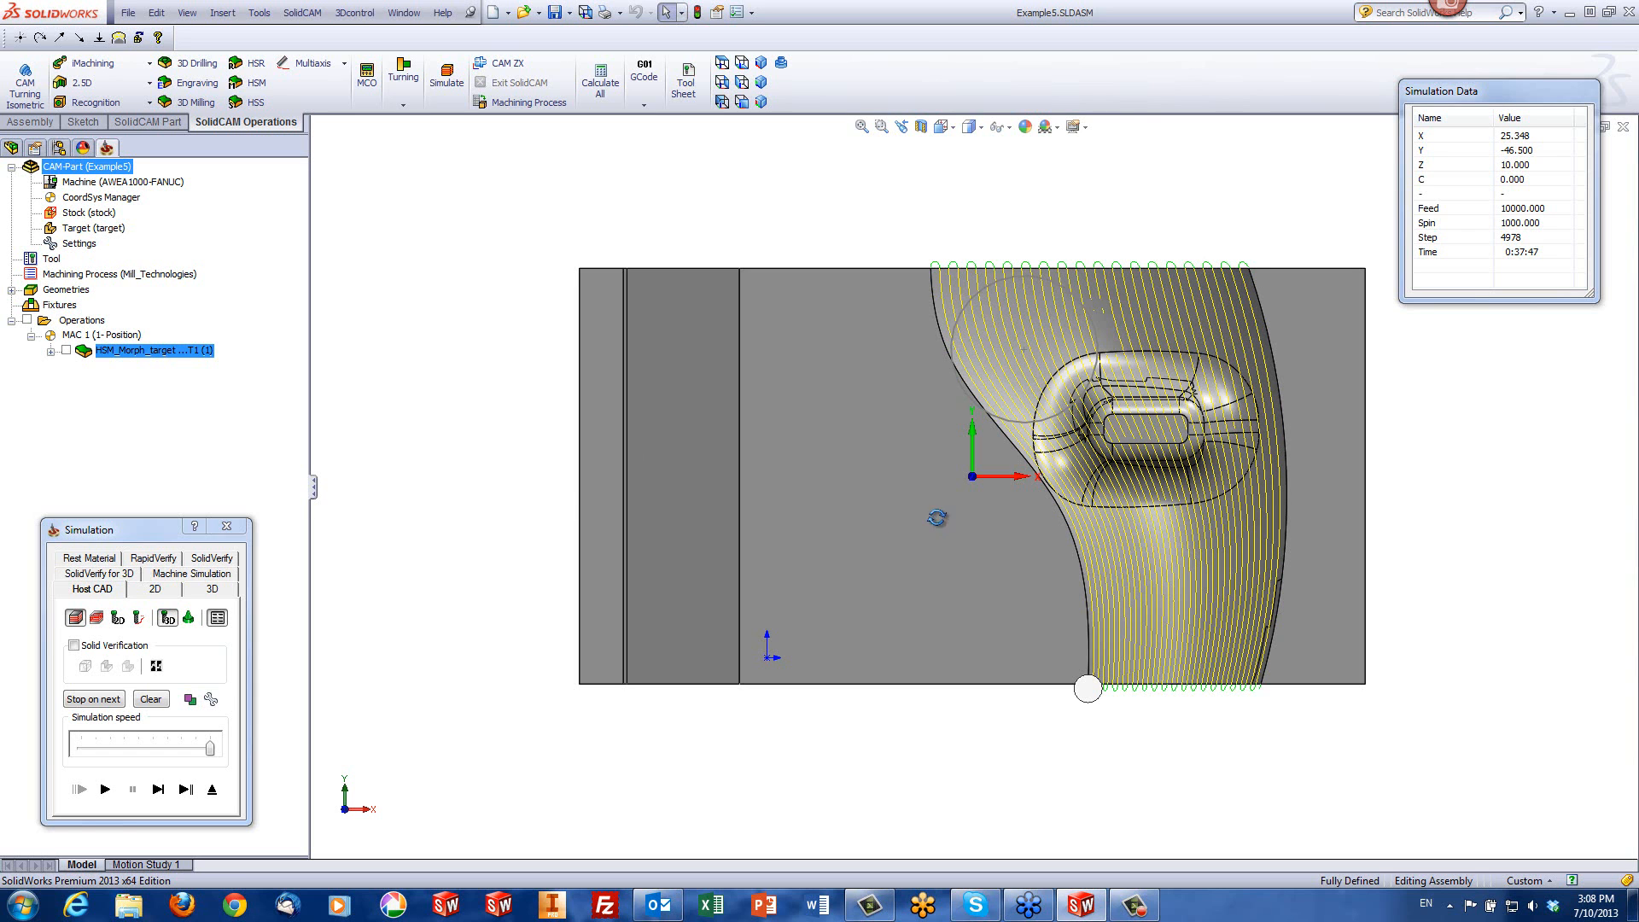
middle_click_drag(937, 522, 947, 384)
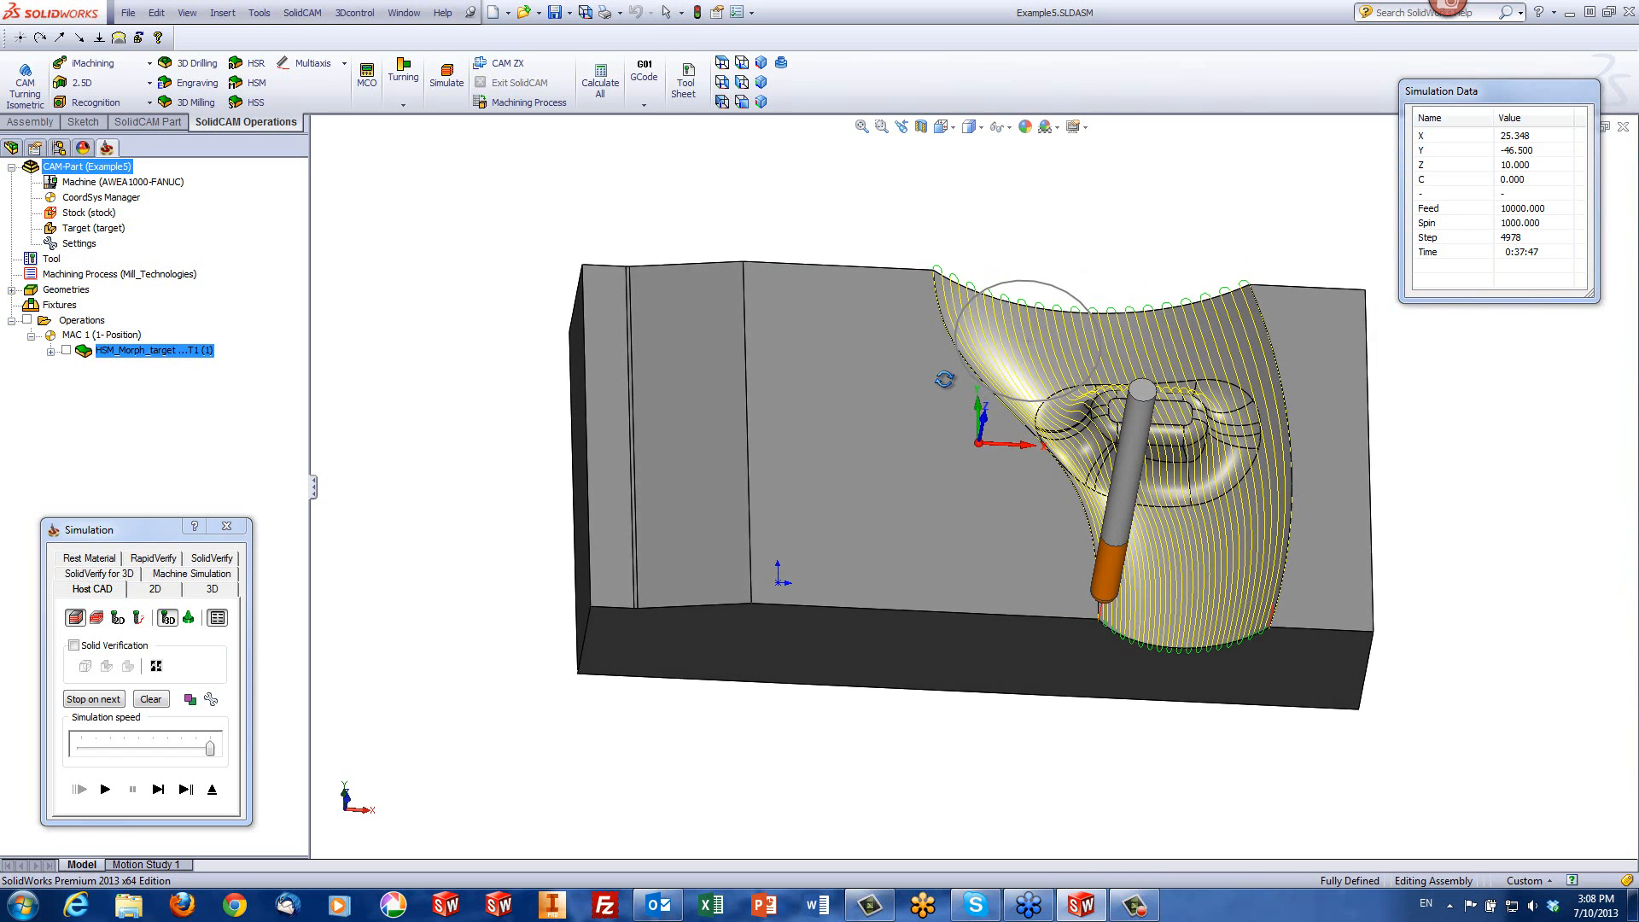
left_click(212, 788)
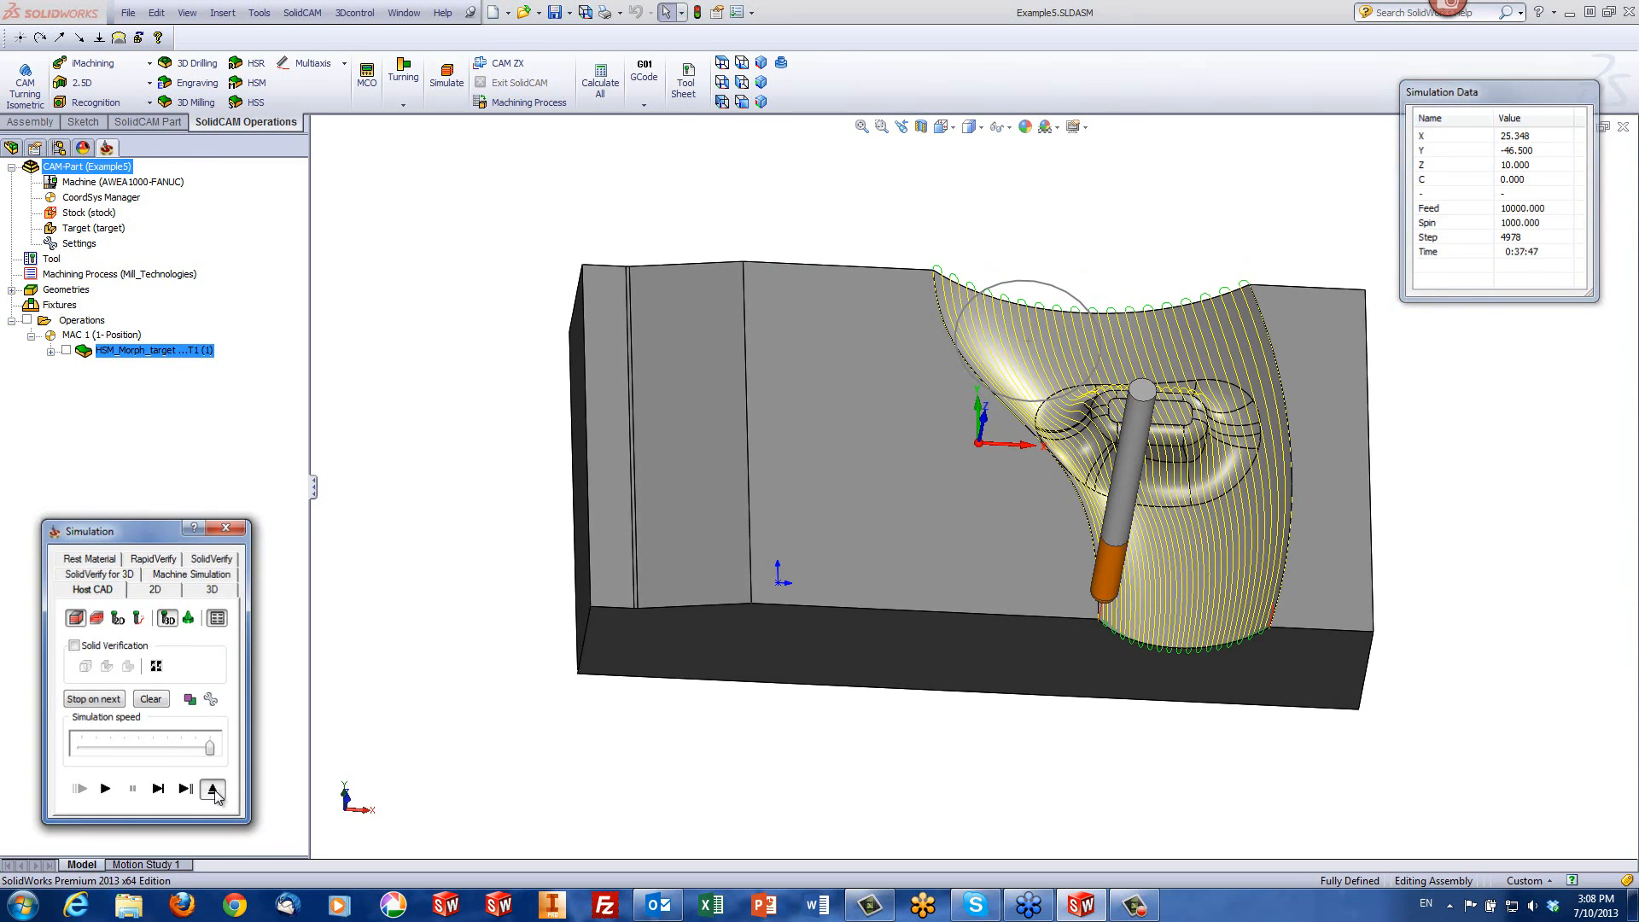
Step: Replace the automatic constraint boundary with a manually created one, chained from the sketched circle over the concave face
left_click(193, 135)
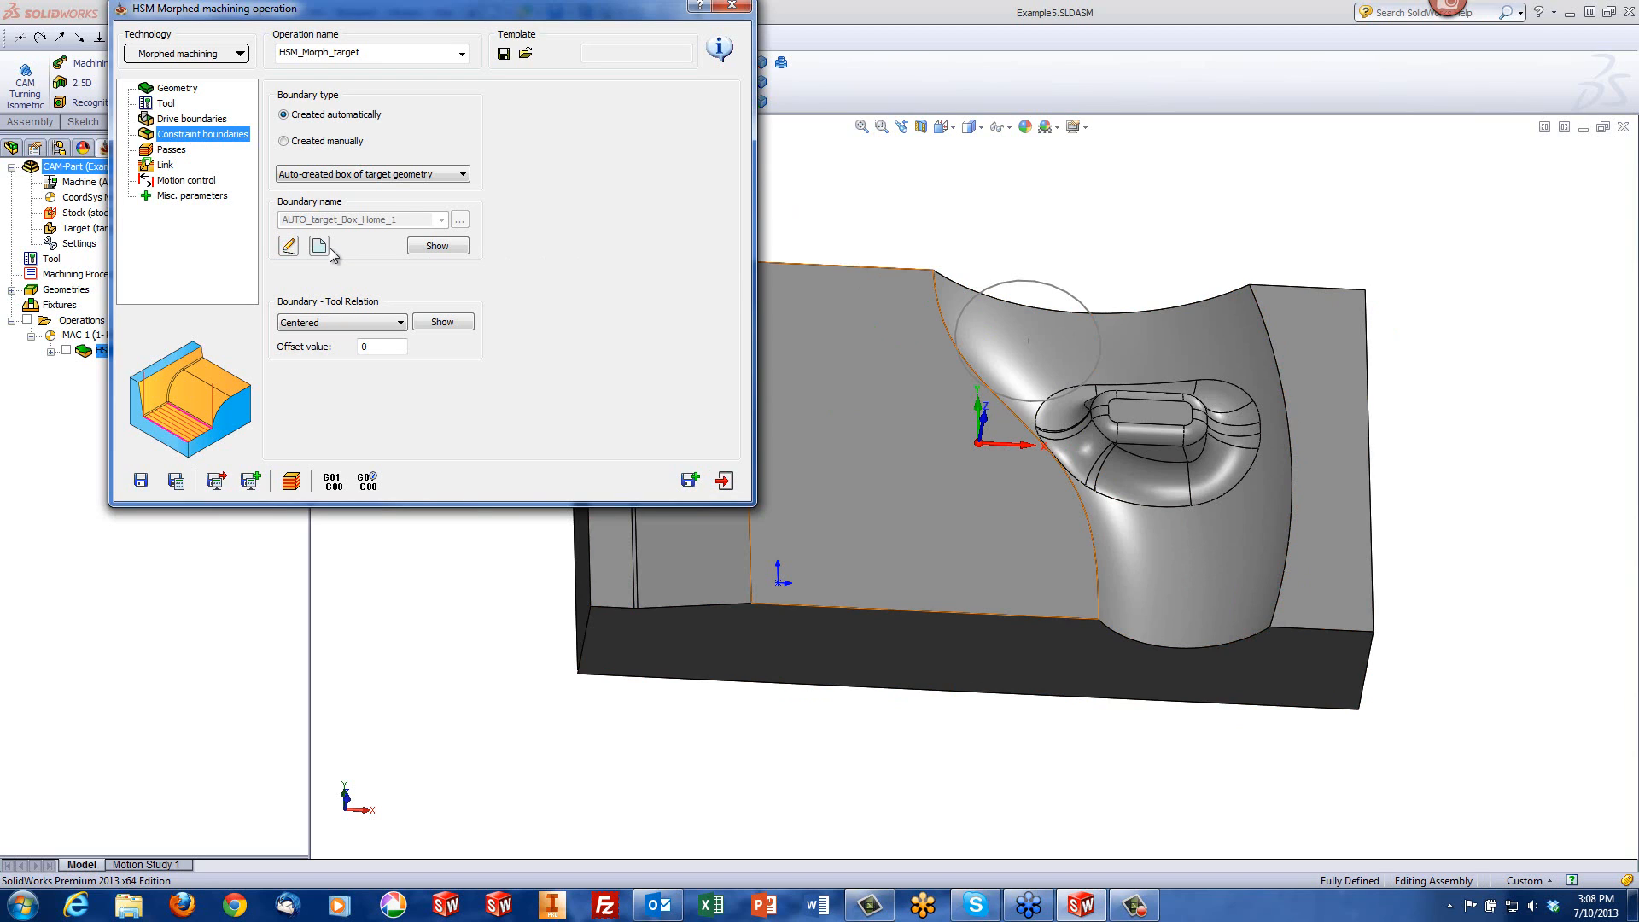
left_click(284, 142)
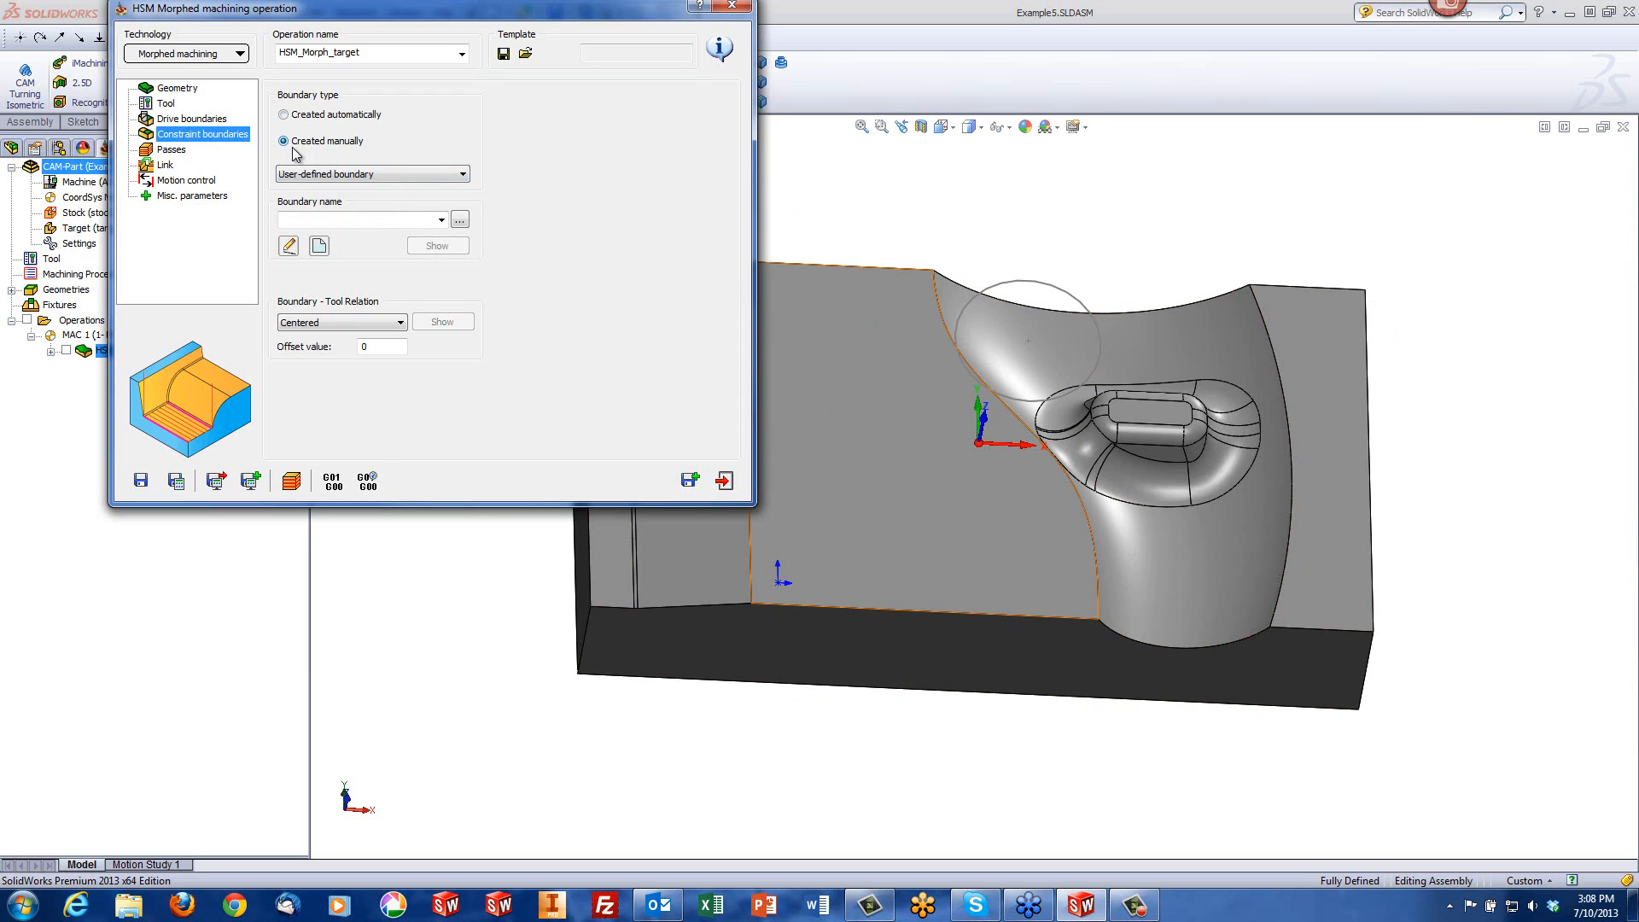
left_click(320, 246)
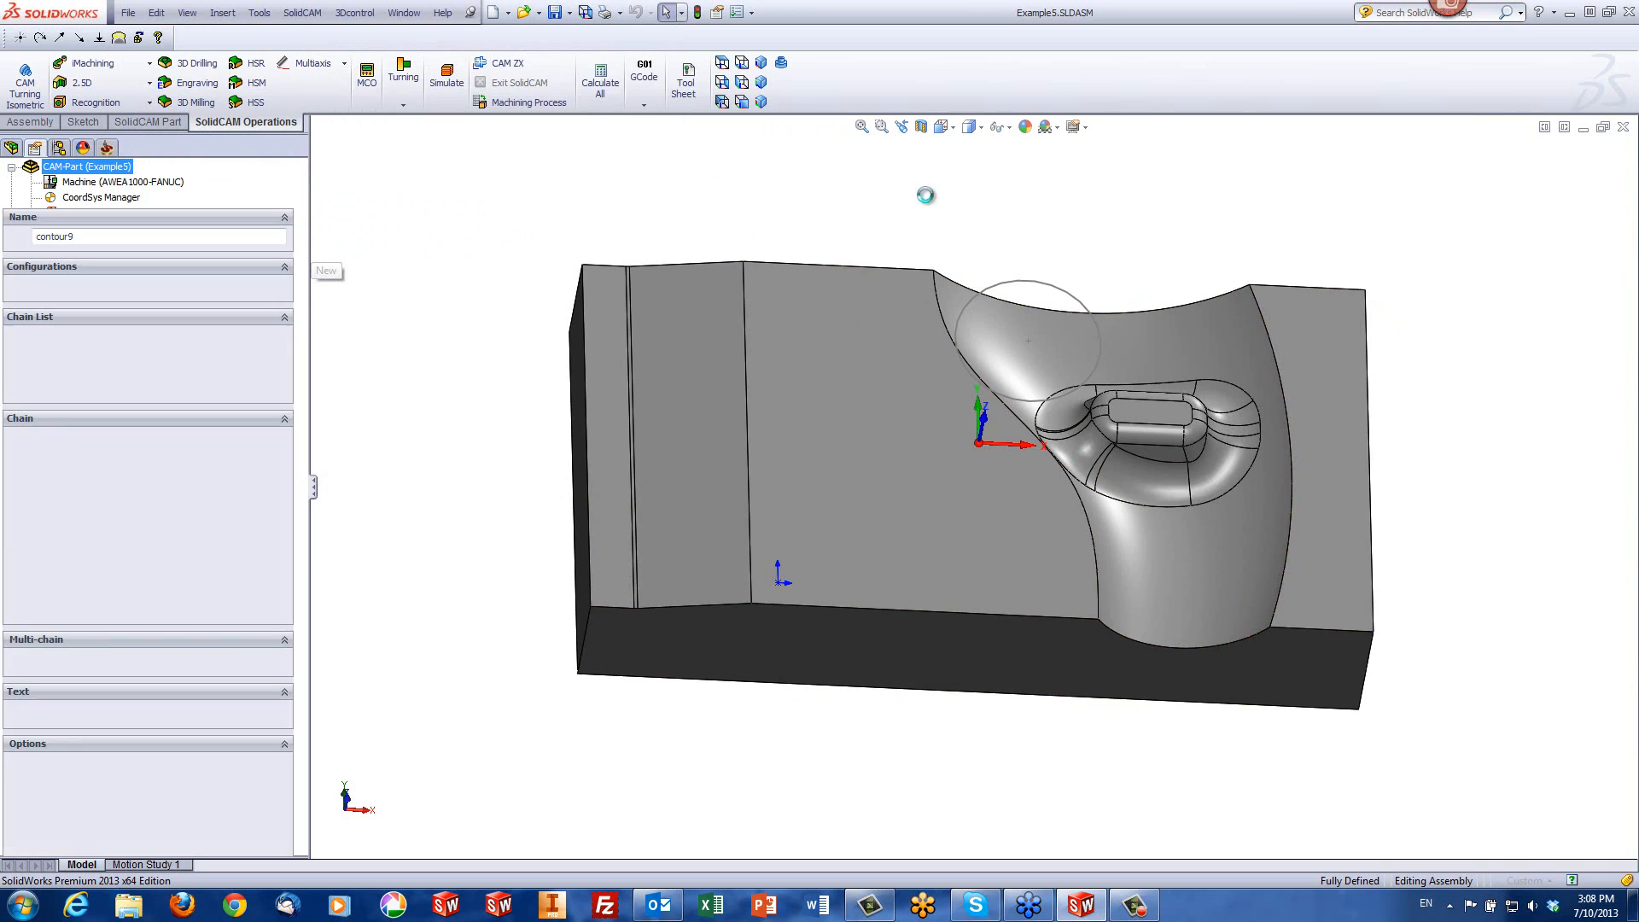
left_click(1026, 284)
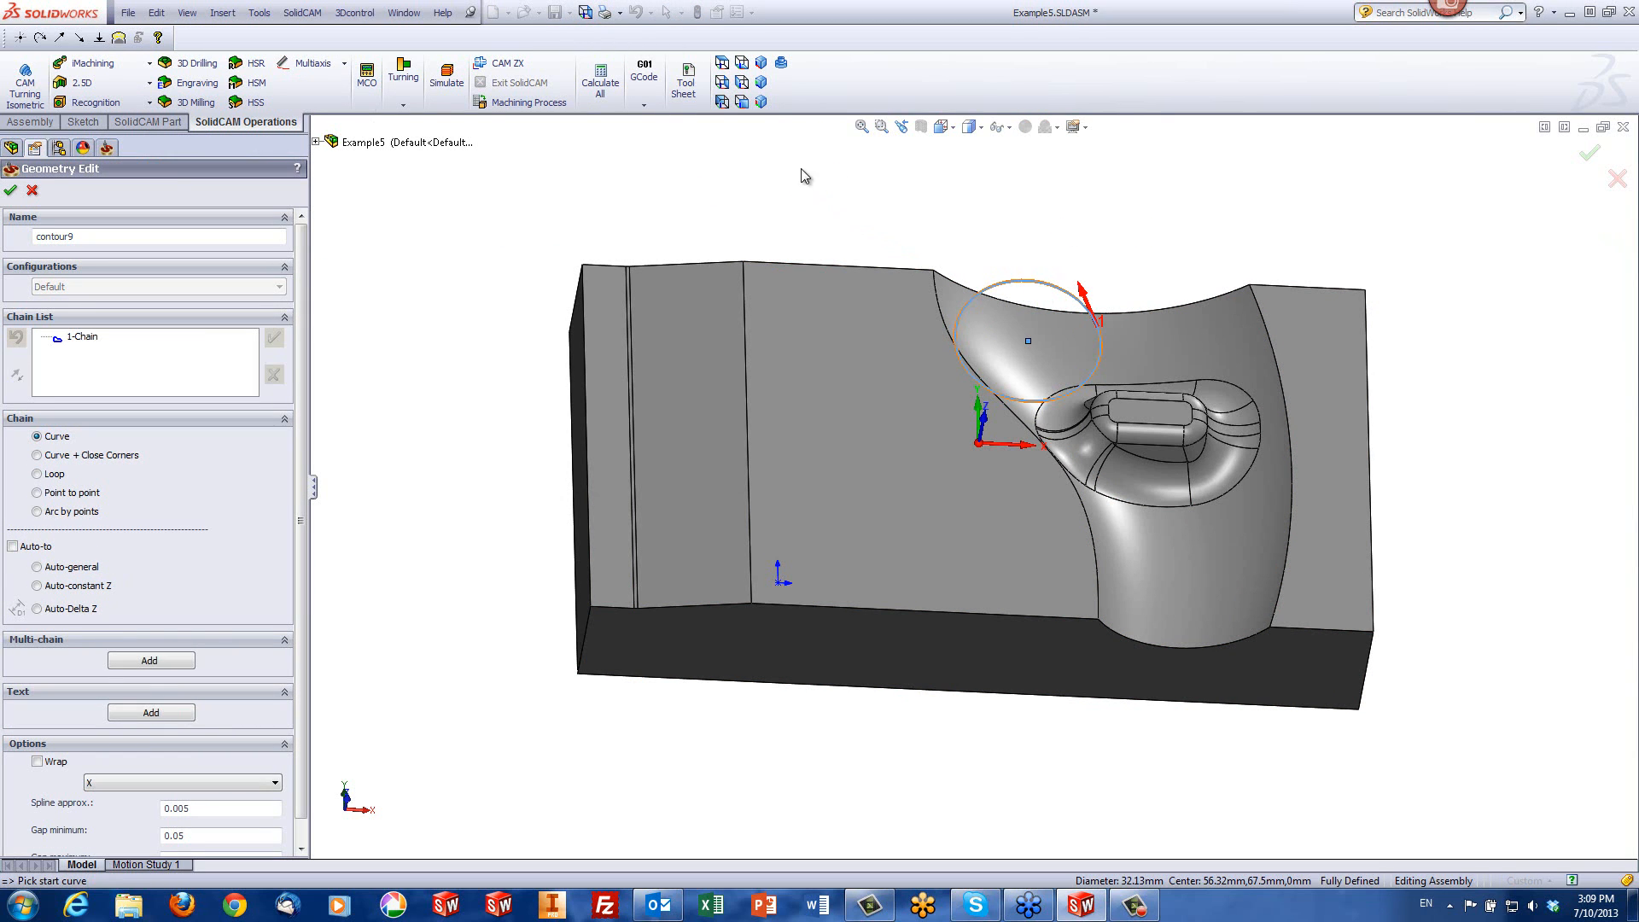
left_click(723, 63)
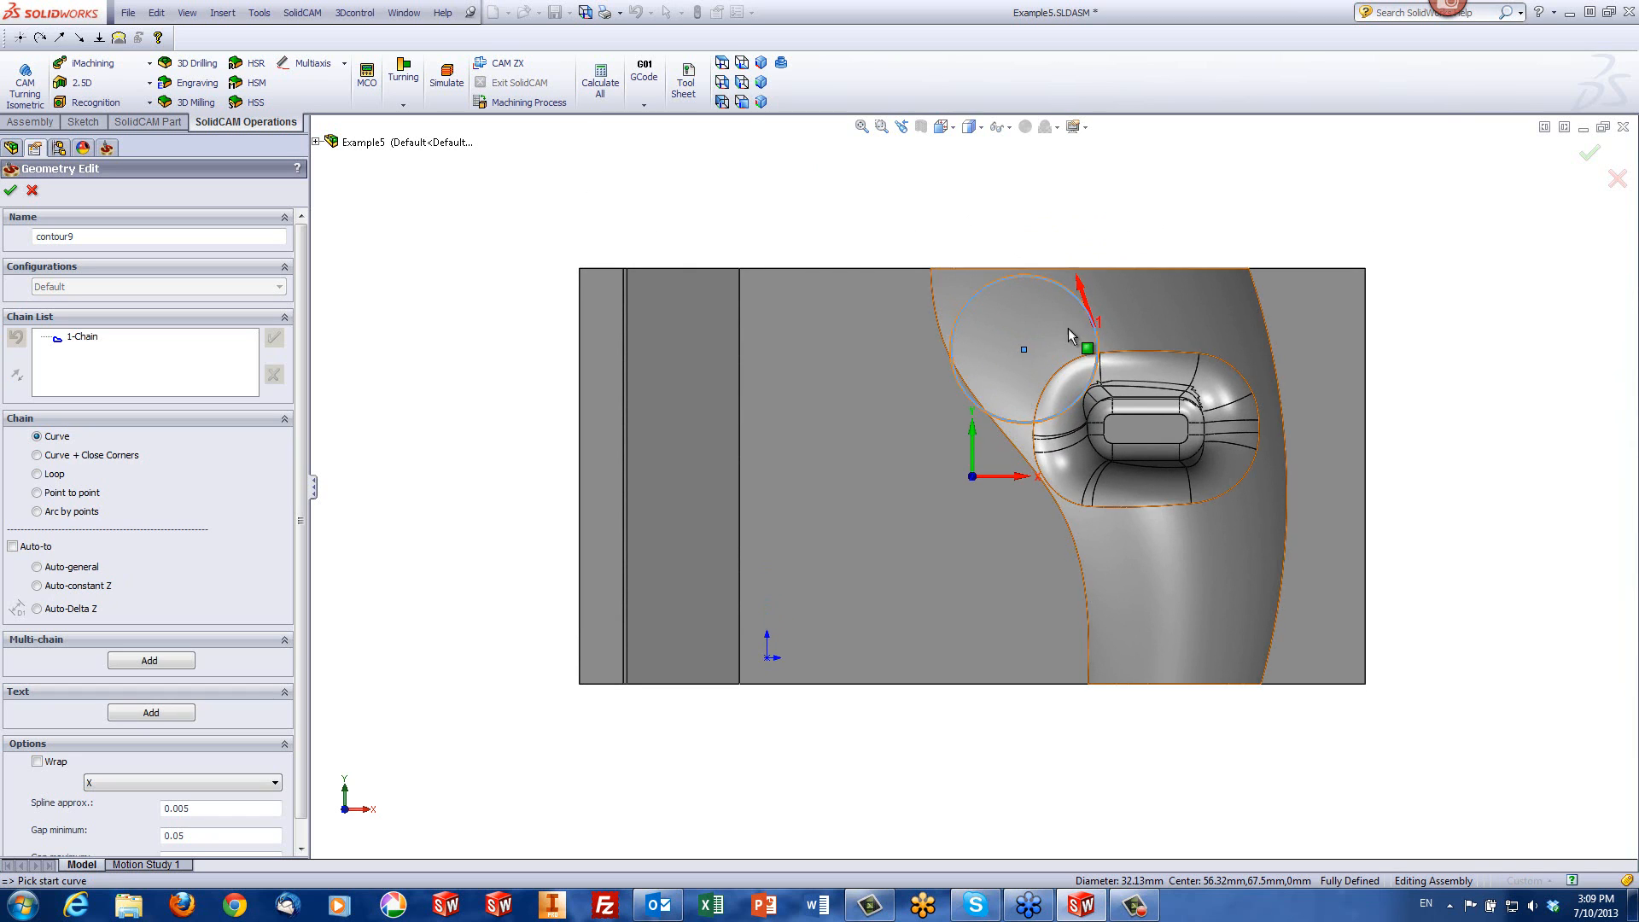
left_click(12, 191)
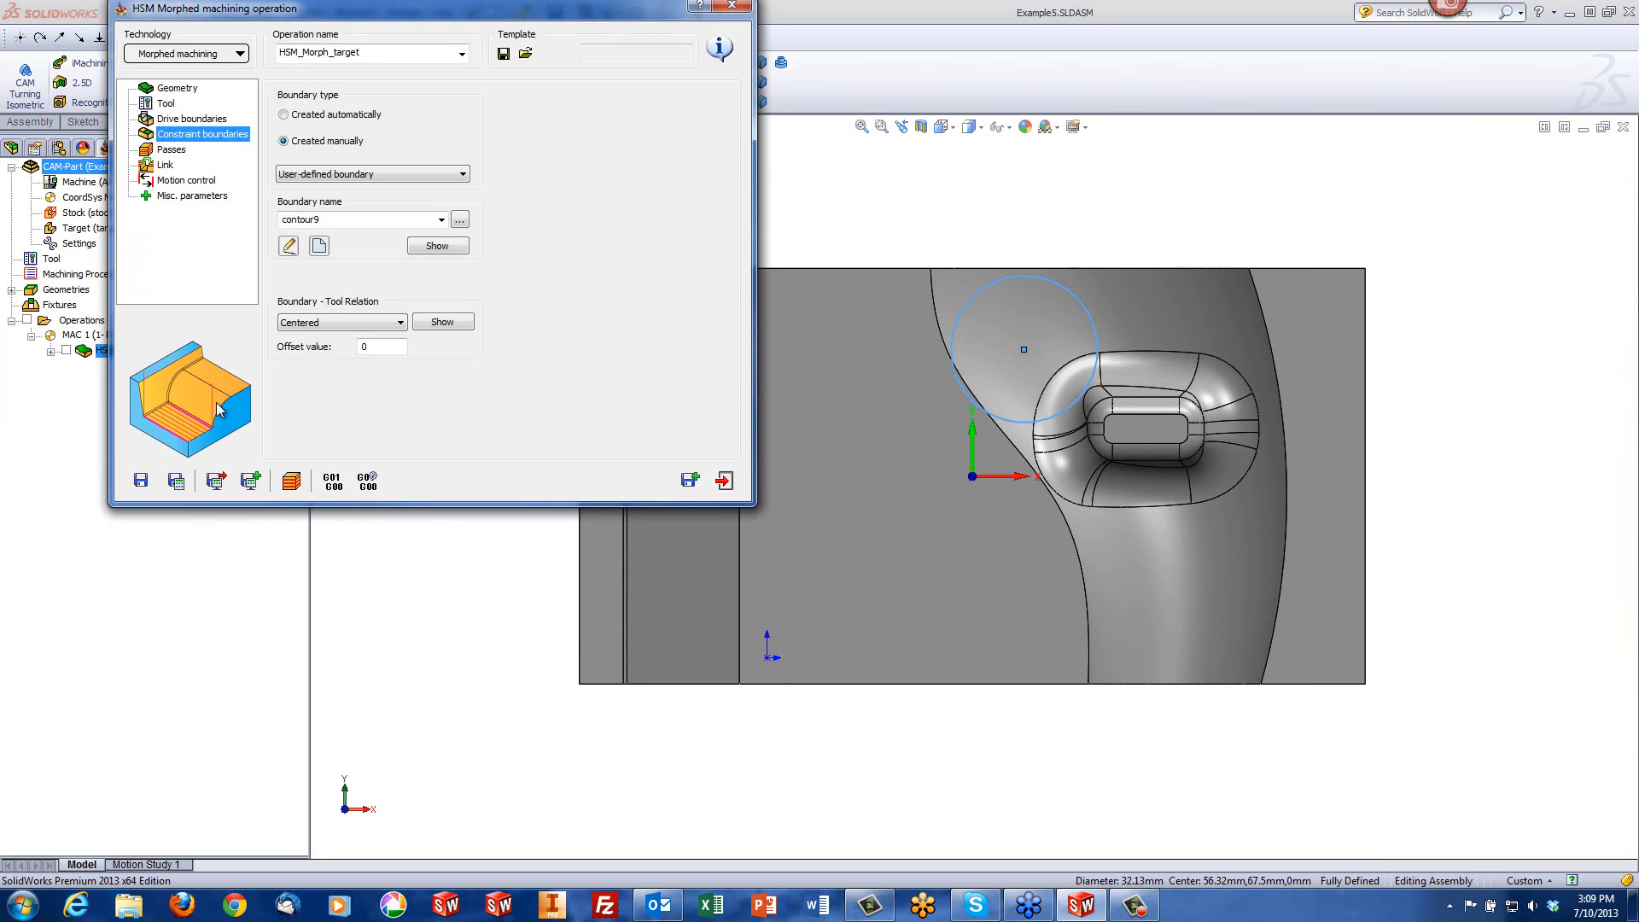
Step: Simulate the circle-constrained morphed toolpath, inspect it up close from above, and close the operation
left_click(291, 483)
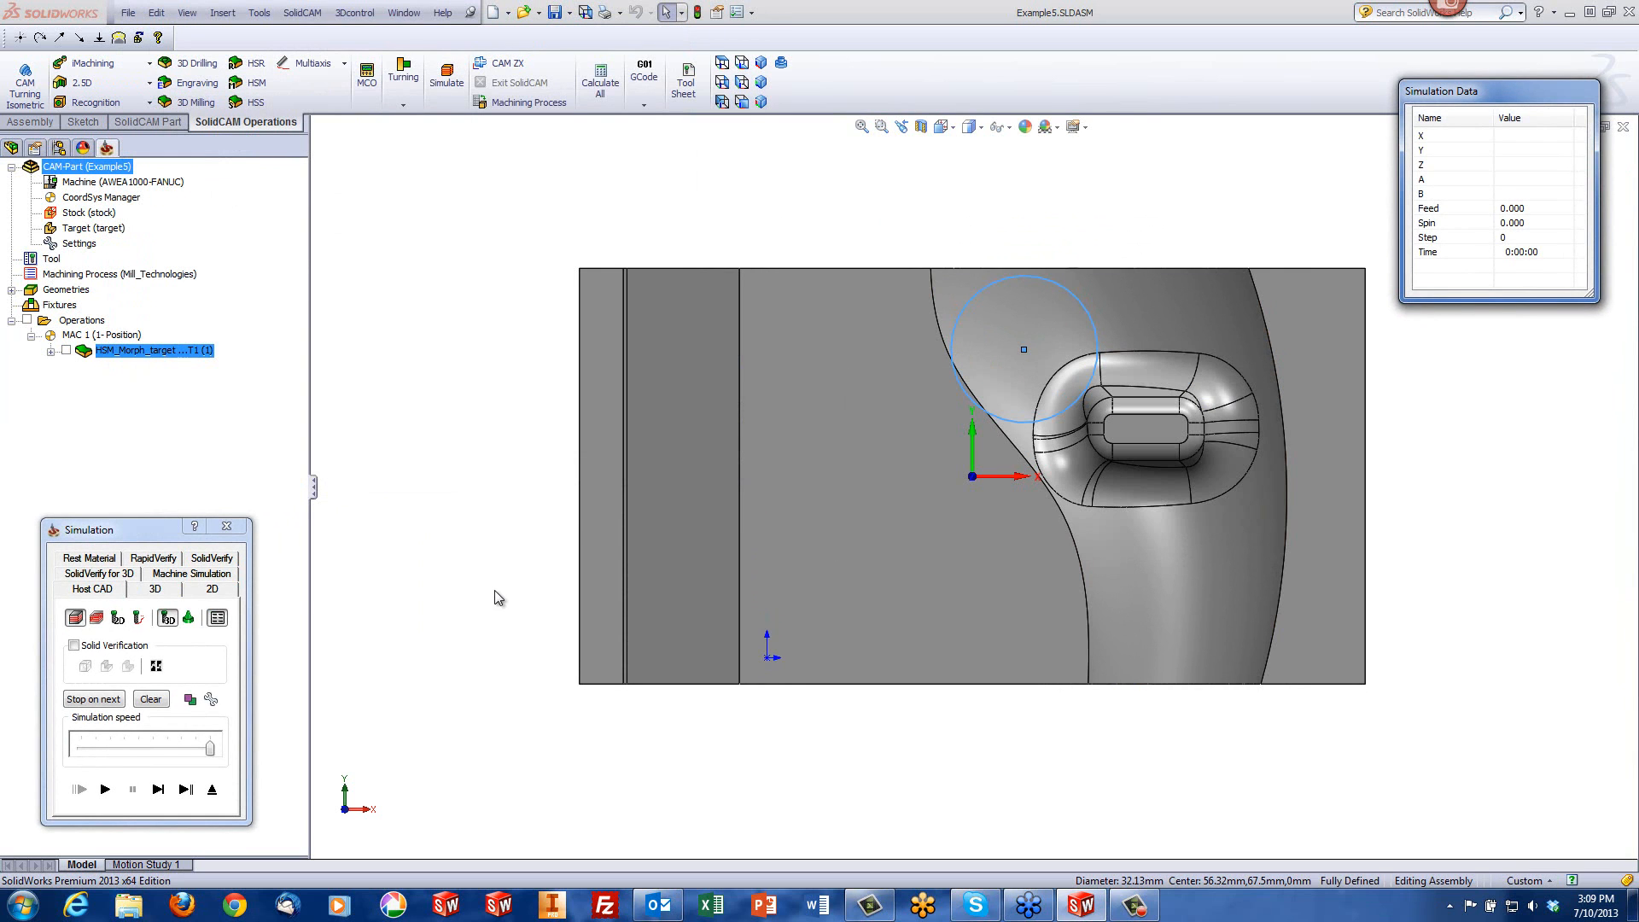
left_click(104, 789)
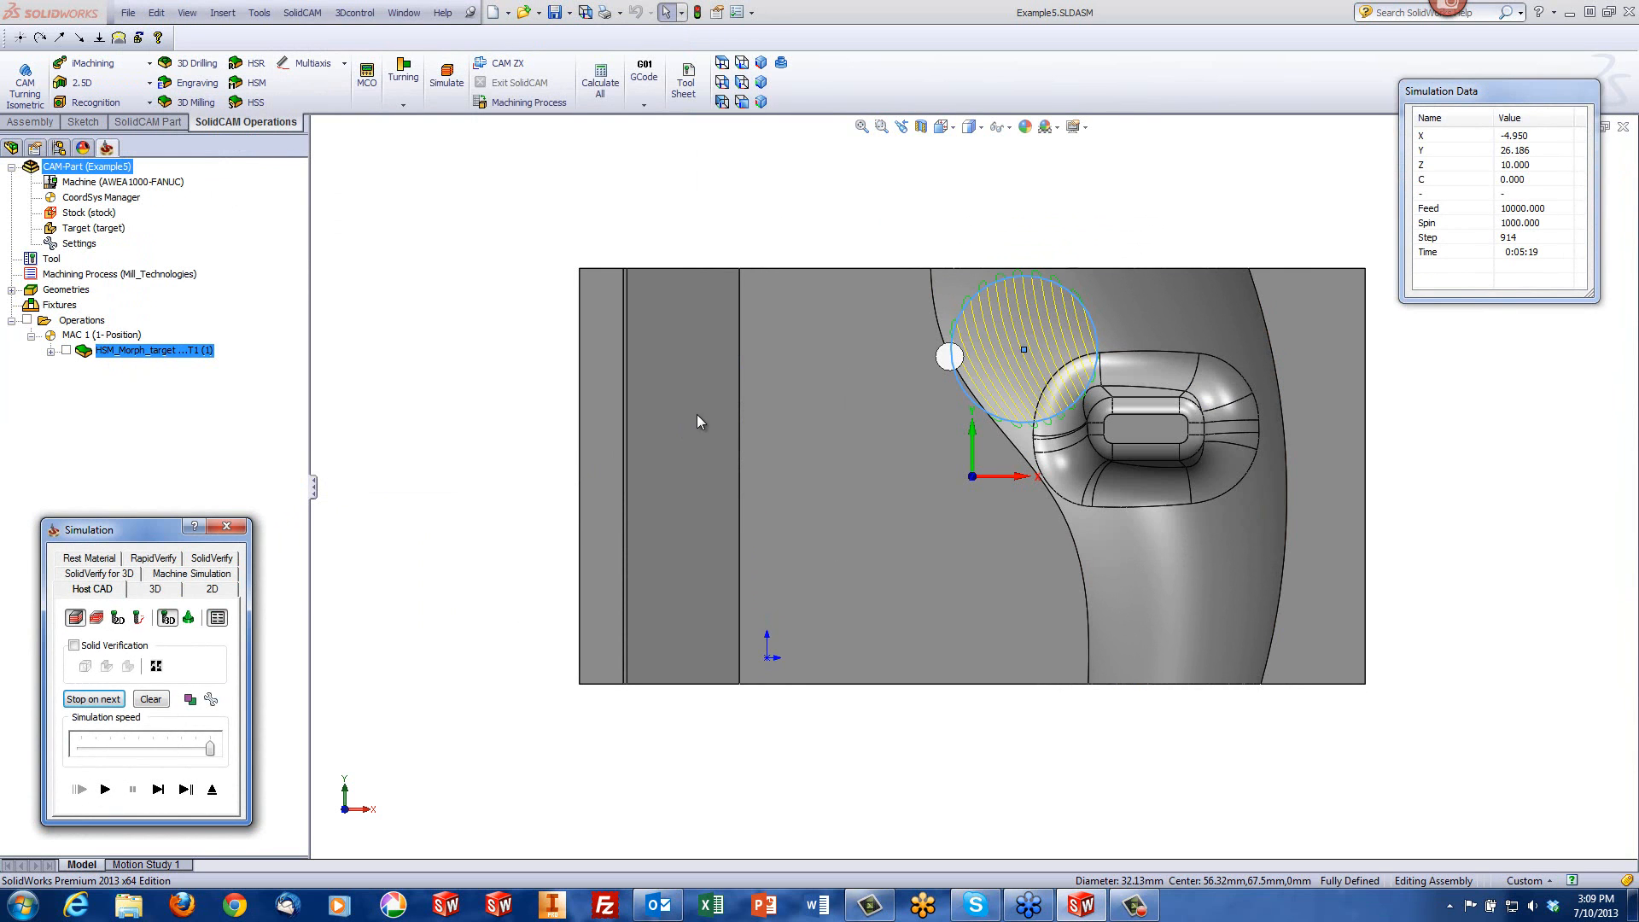
scroll(992, 365, "down", 3)
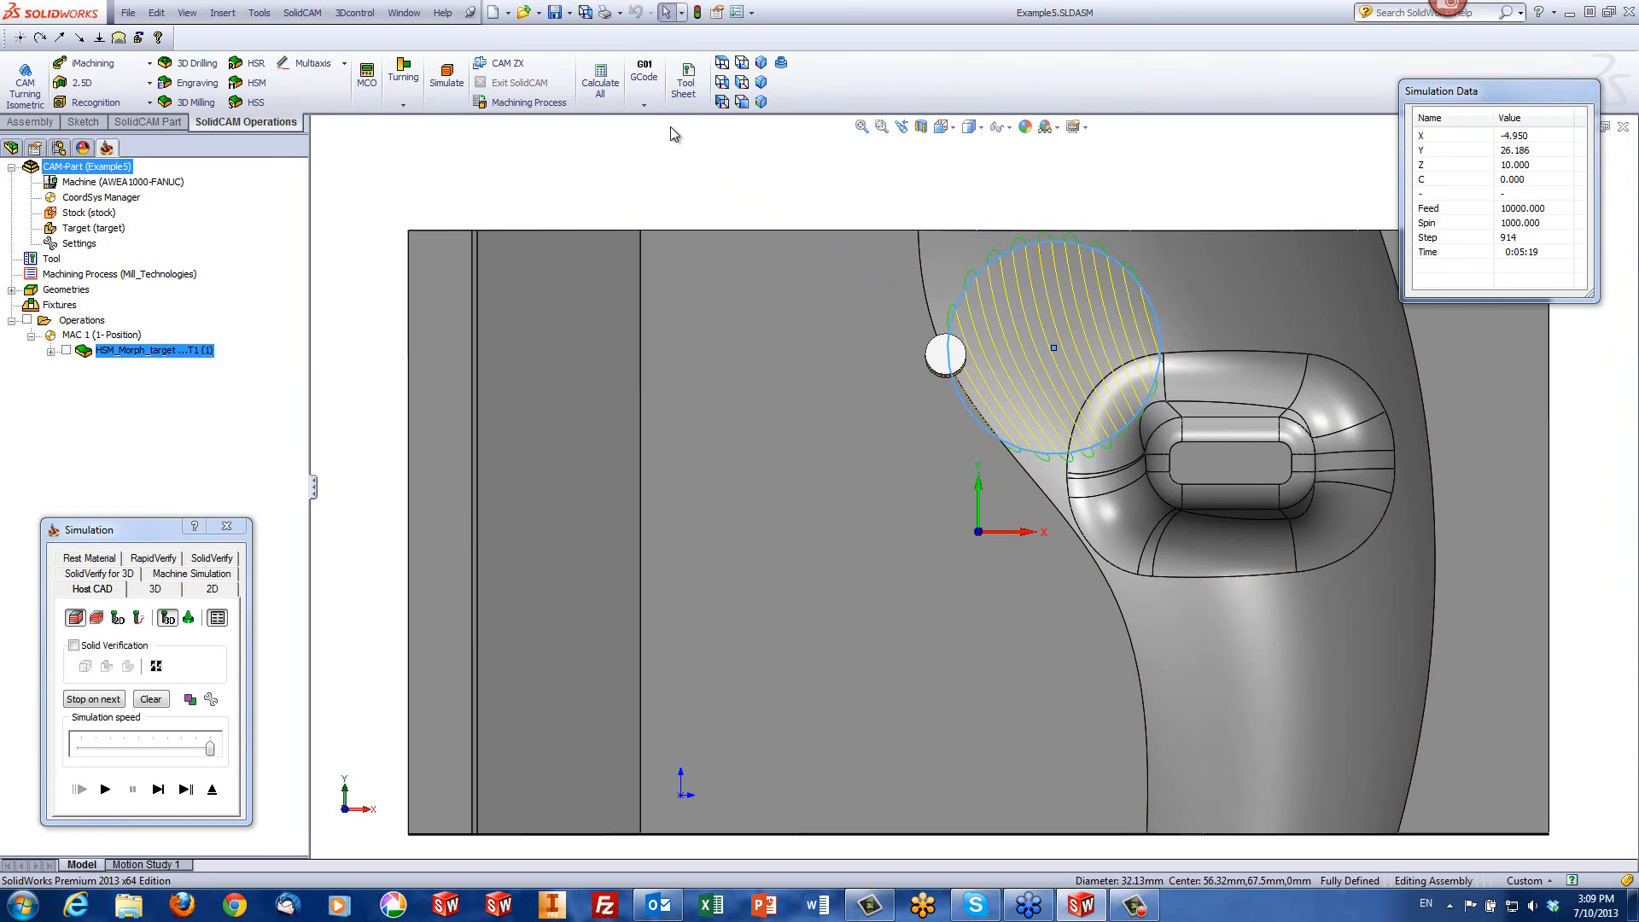
left_click(723, 68)
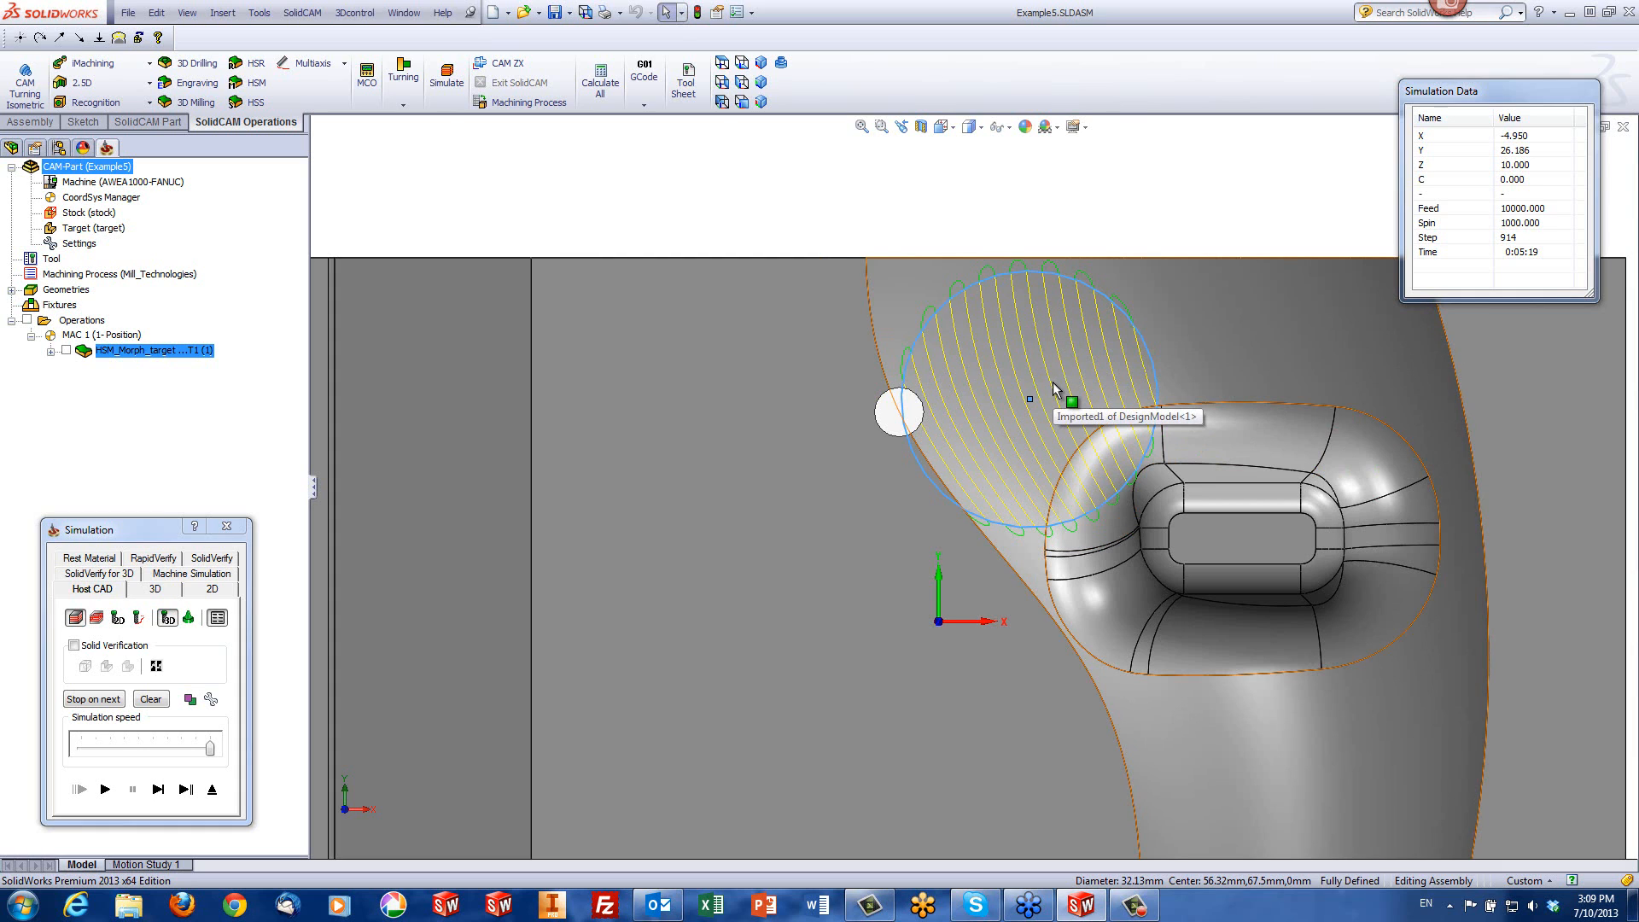
left_click(213, 789)
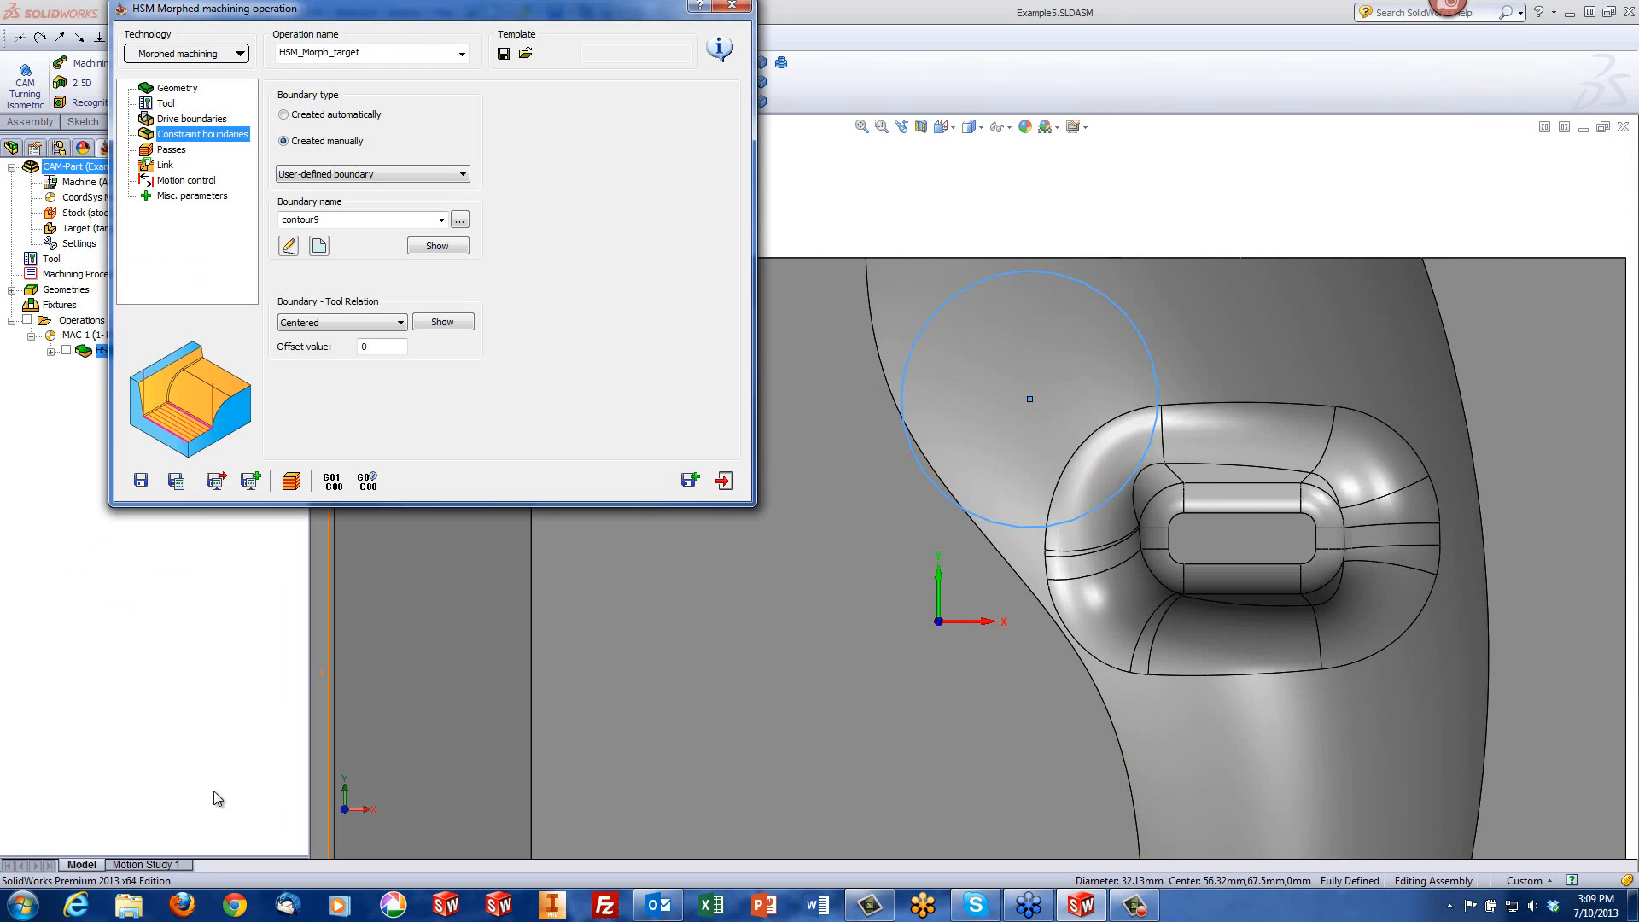
left_click(722, 479)
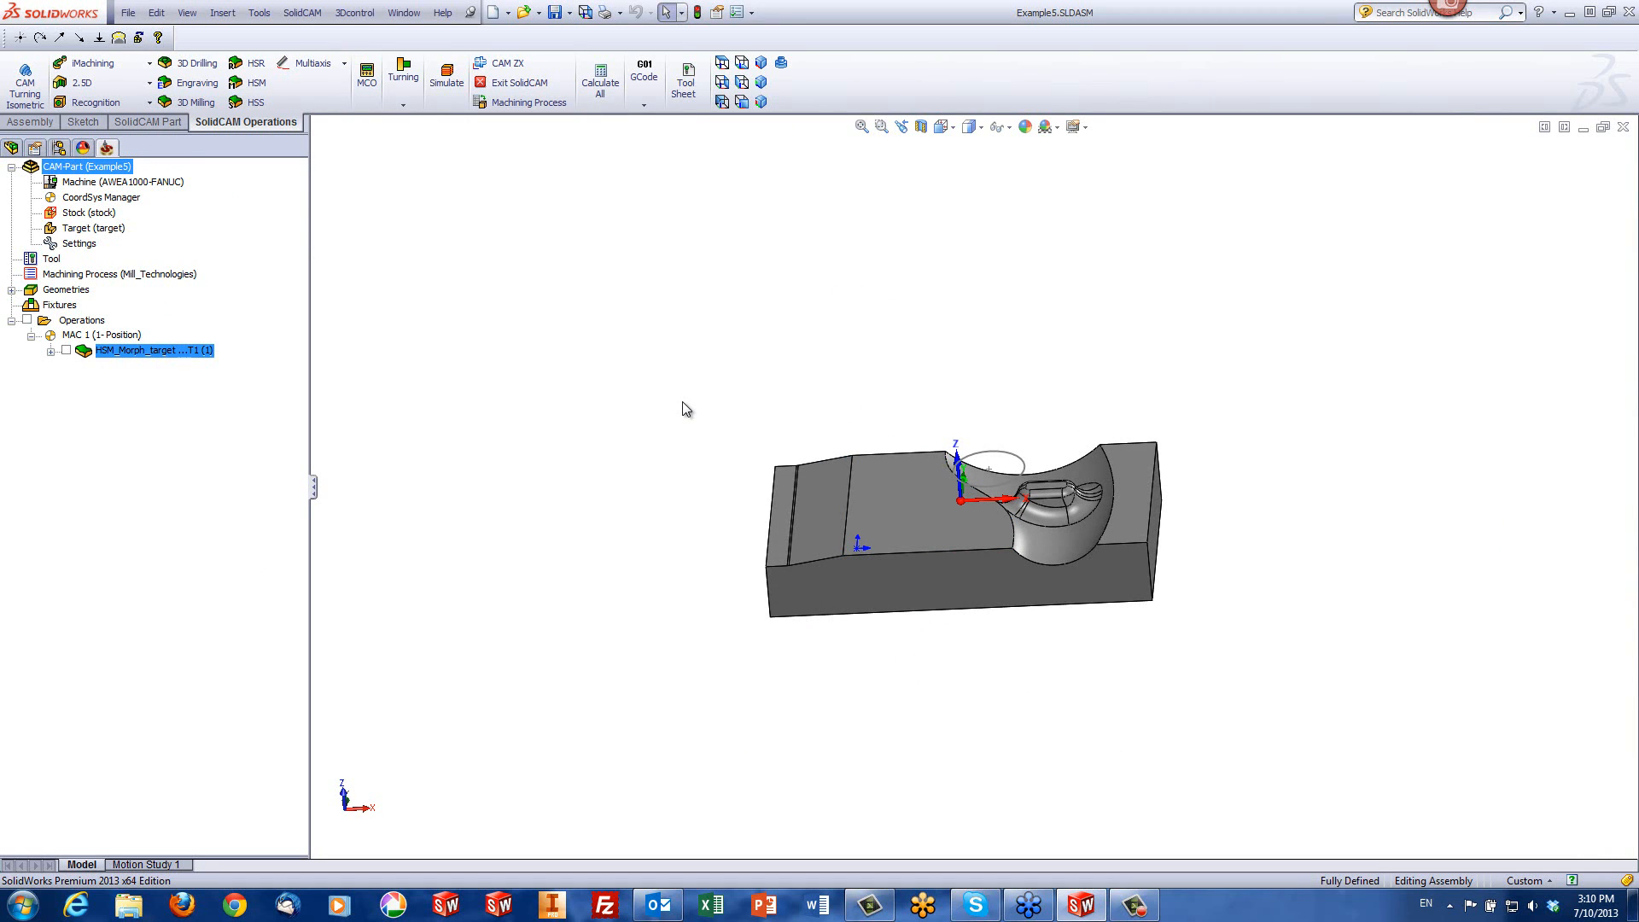
Step: Save a copy of the HSM_Morph_target operation and change the copy's technology to Offset cutting
scroll(882, 488, "down", 3)
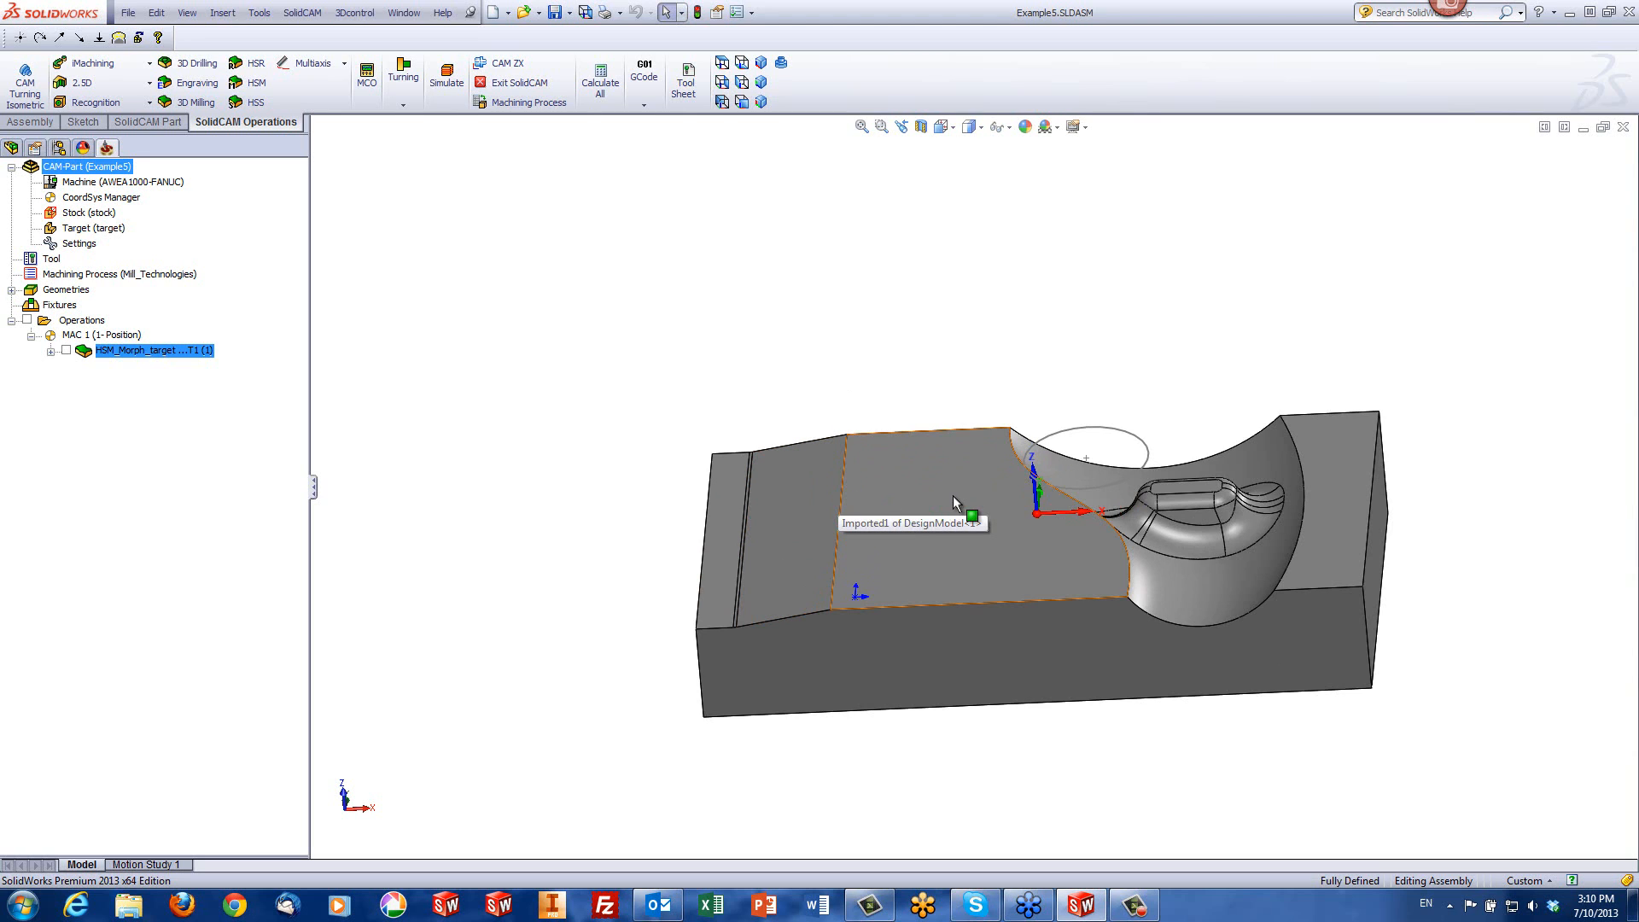
double_click(123, 350)
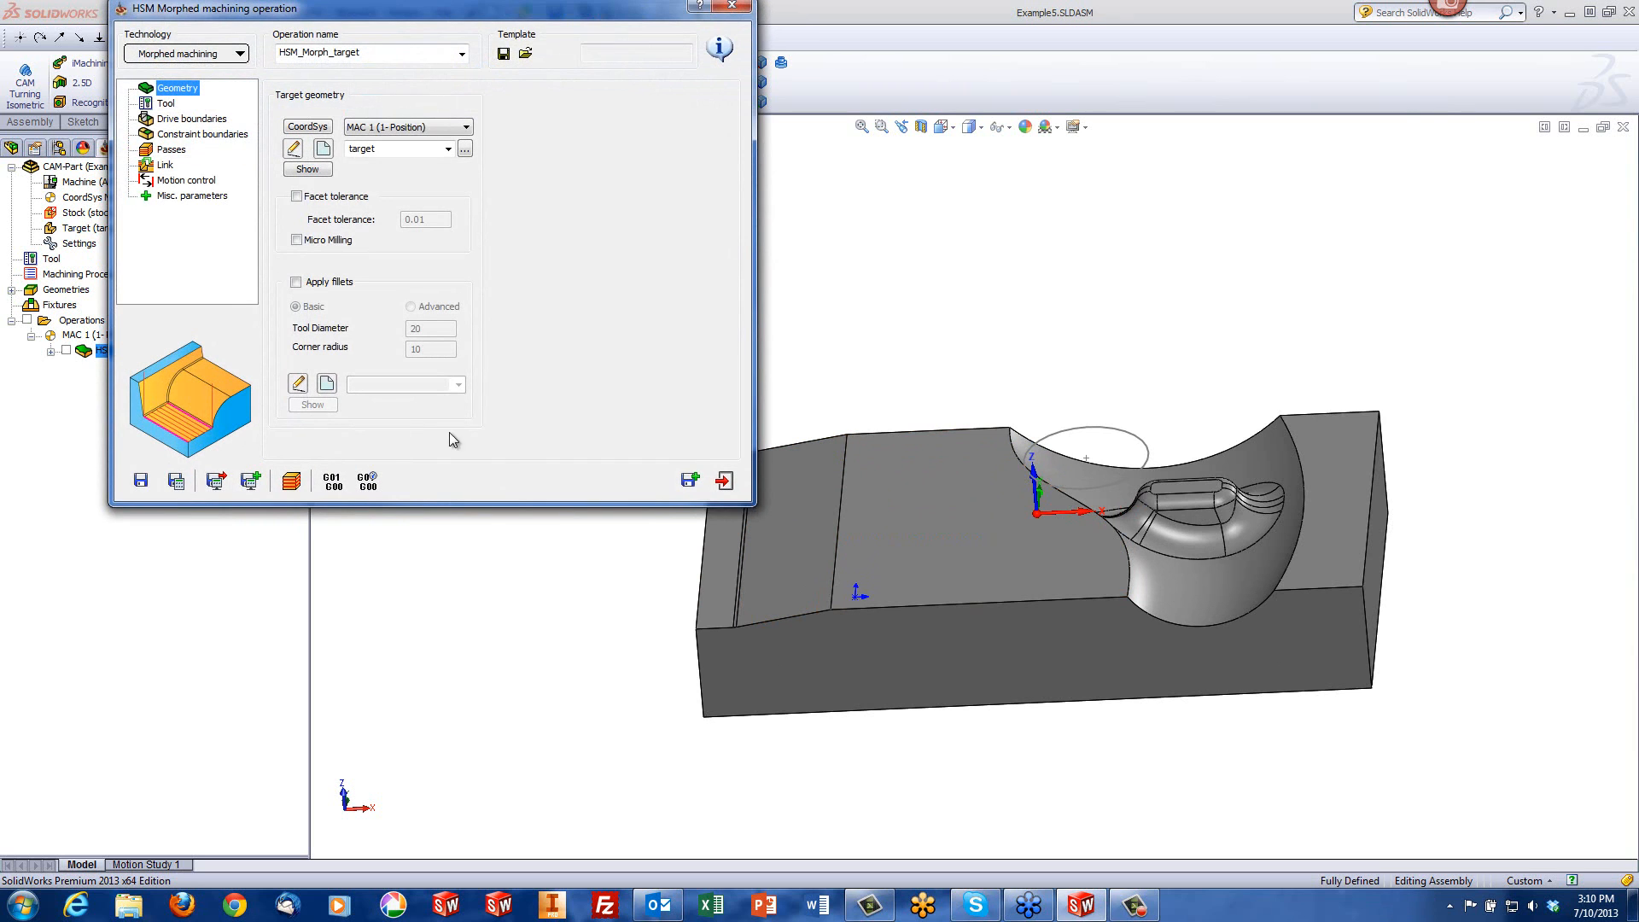
left_click(688, 477)
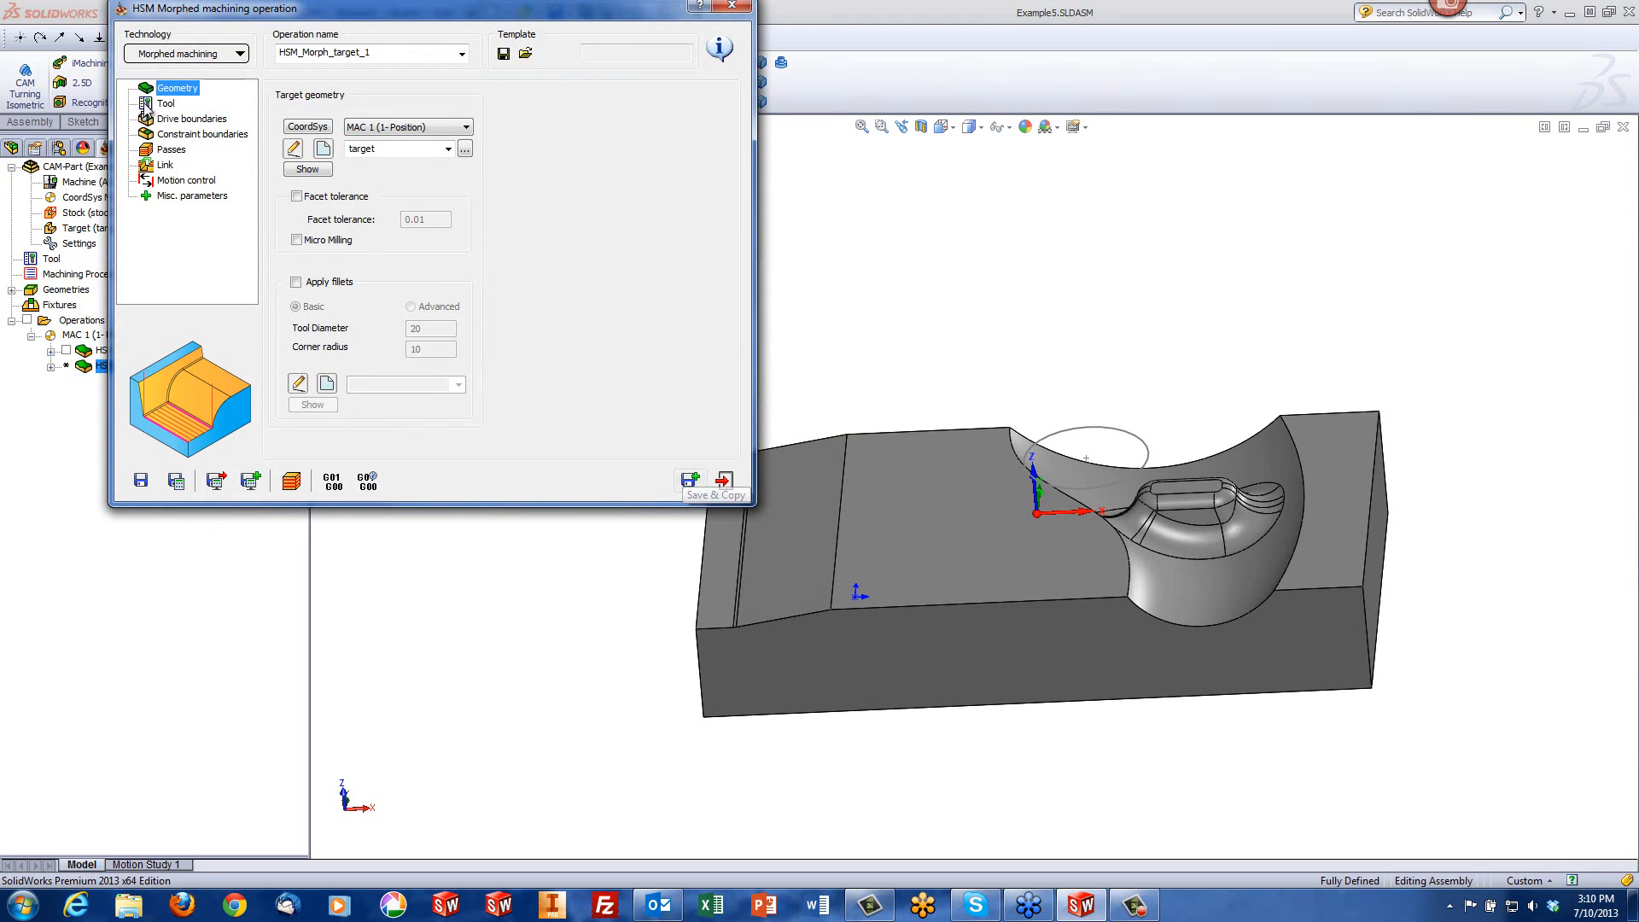
left_click(184, 54)
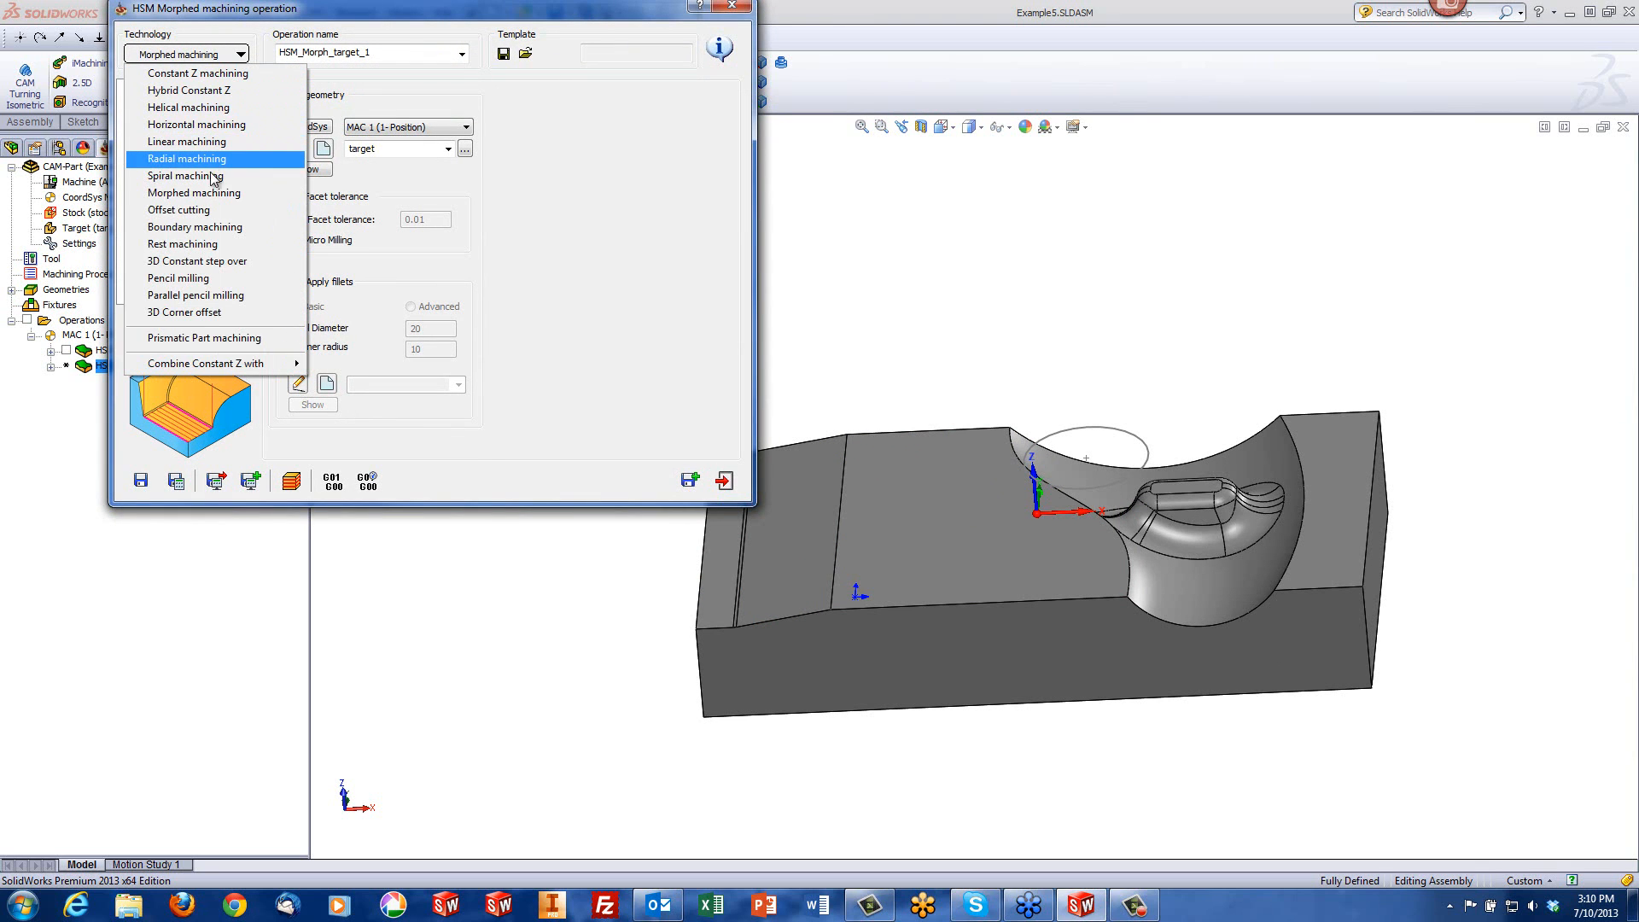
left_click(198, 211)
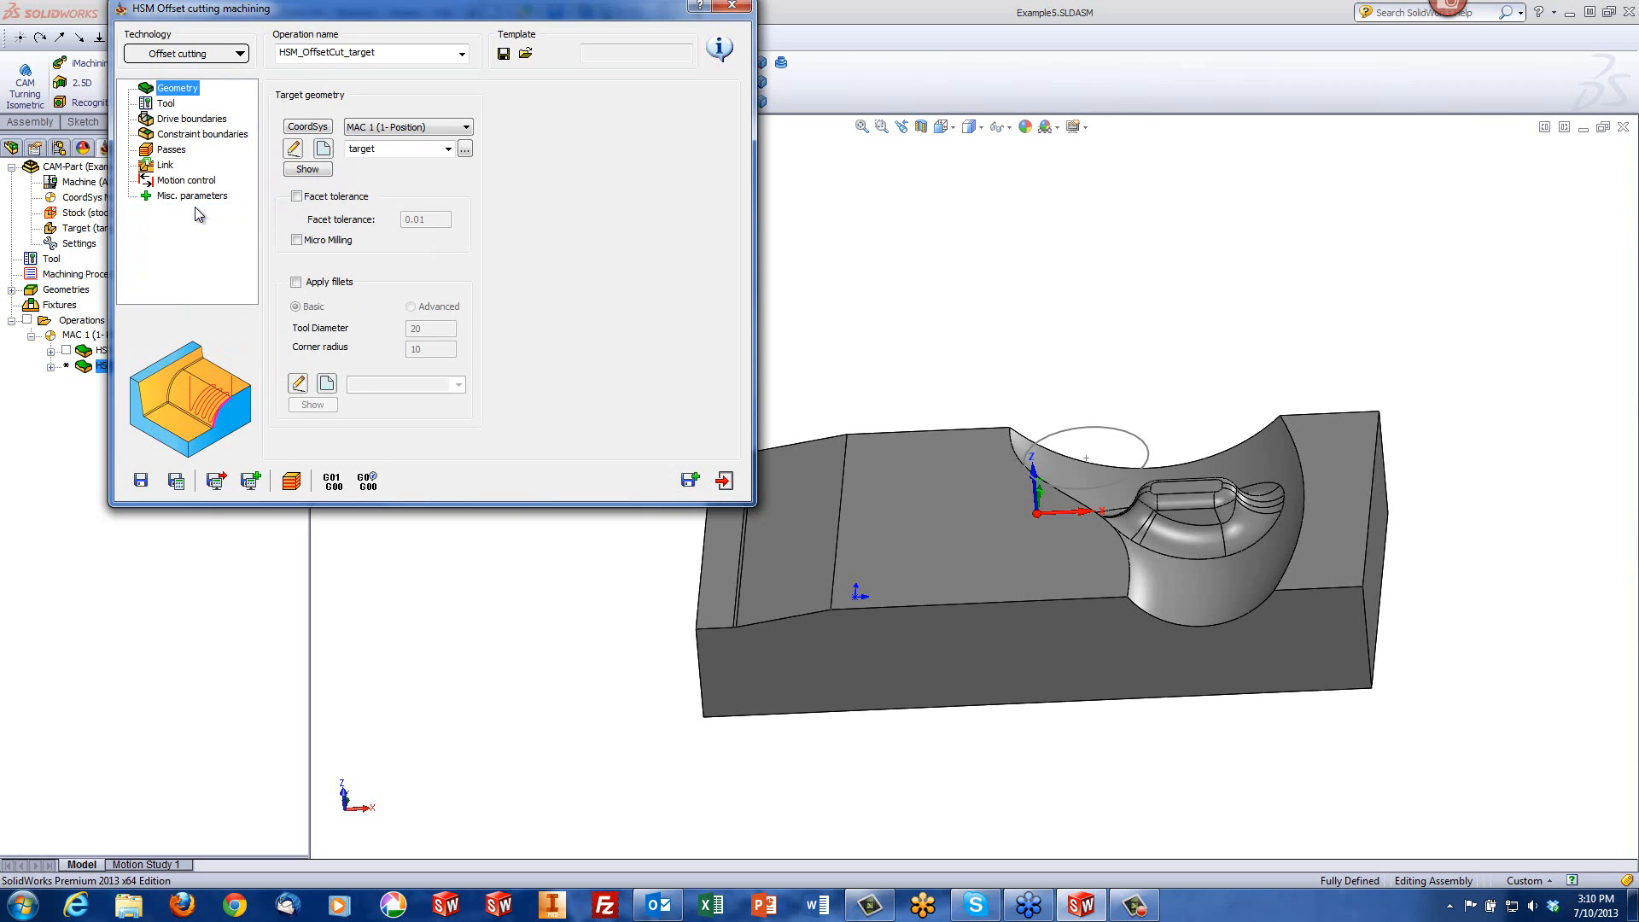
Step: Define the drive curve as a new chain along the straight edge where the flat top face meets the sloped face
left_click(169, 105)
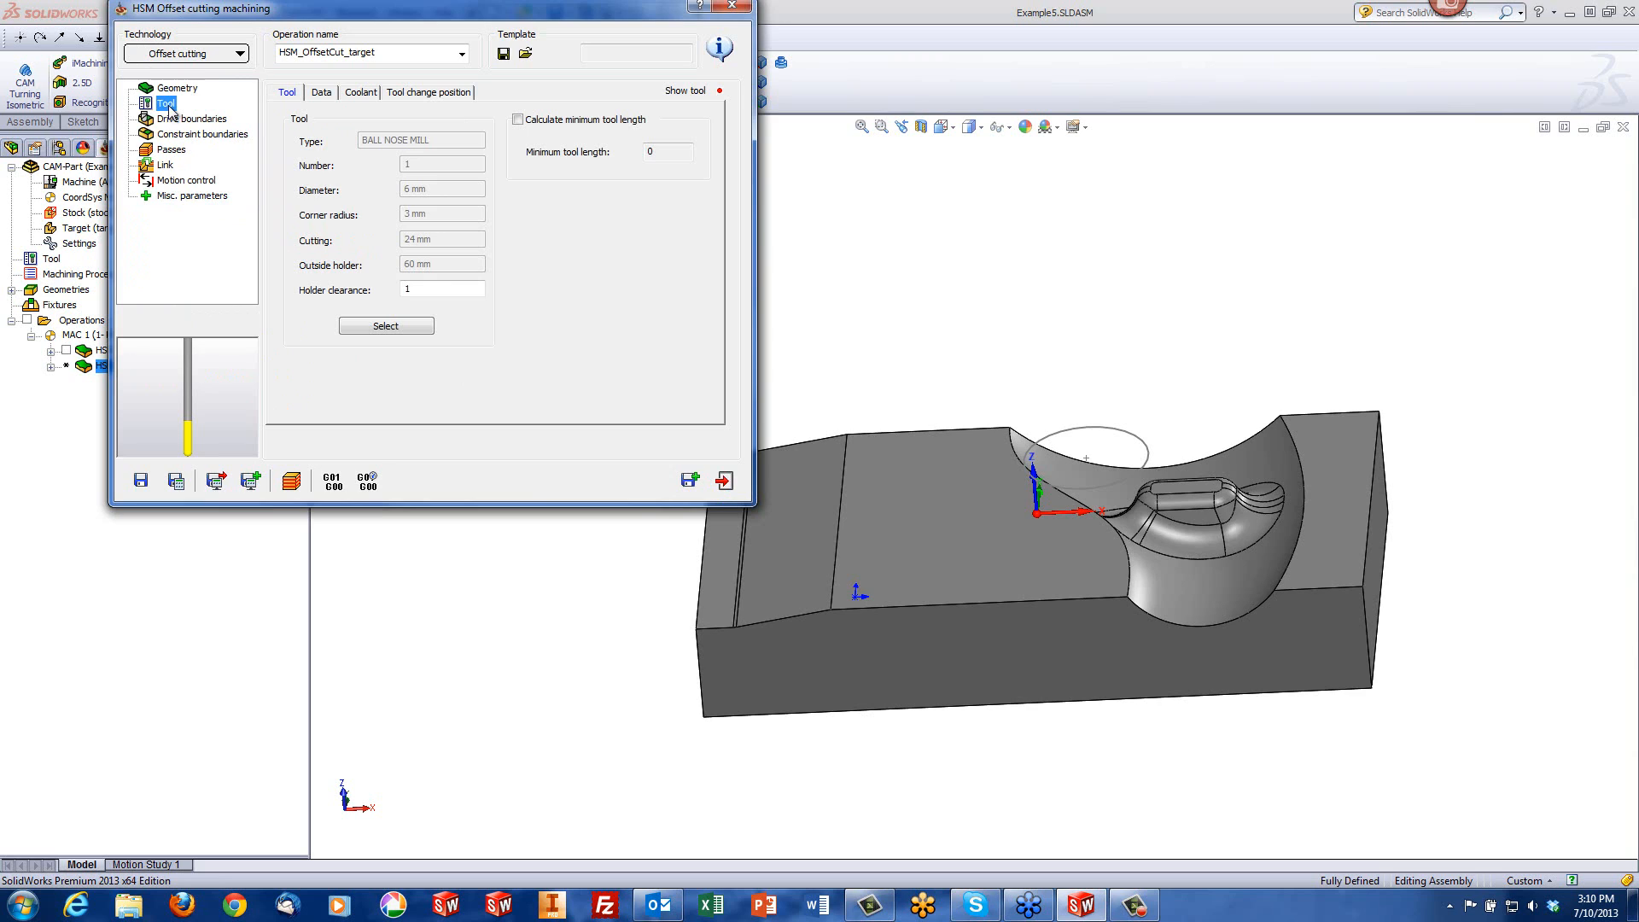
left_click(219, 124)
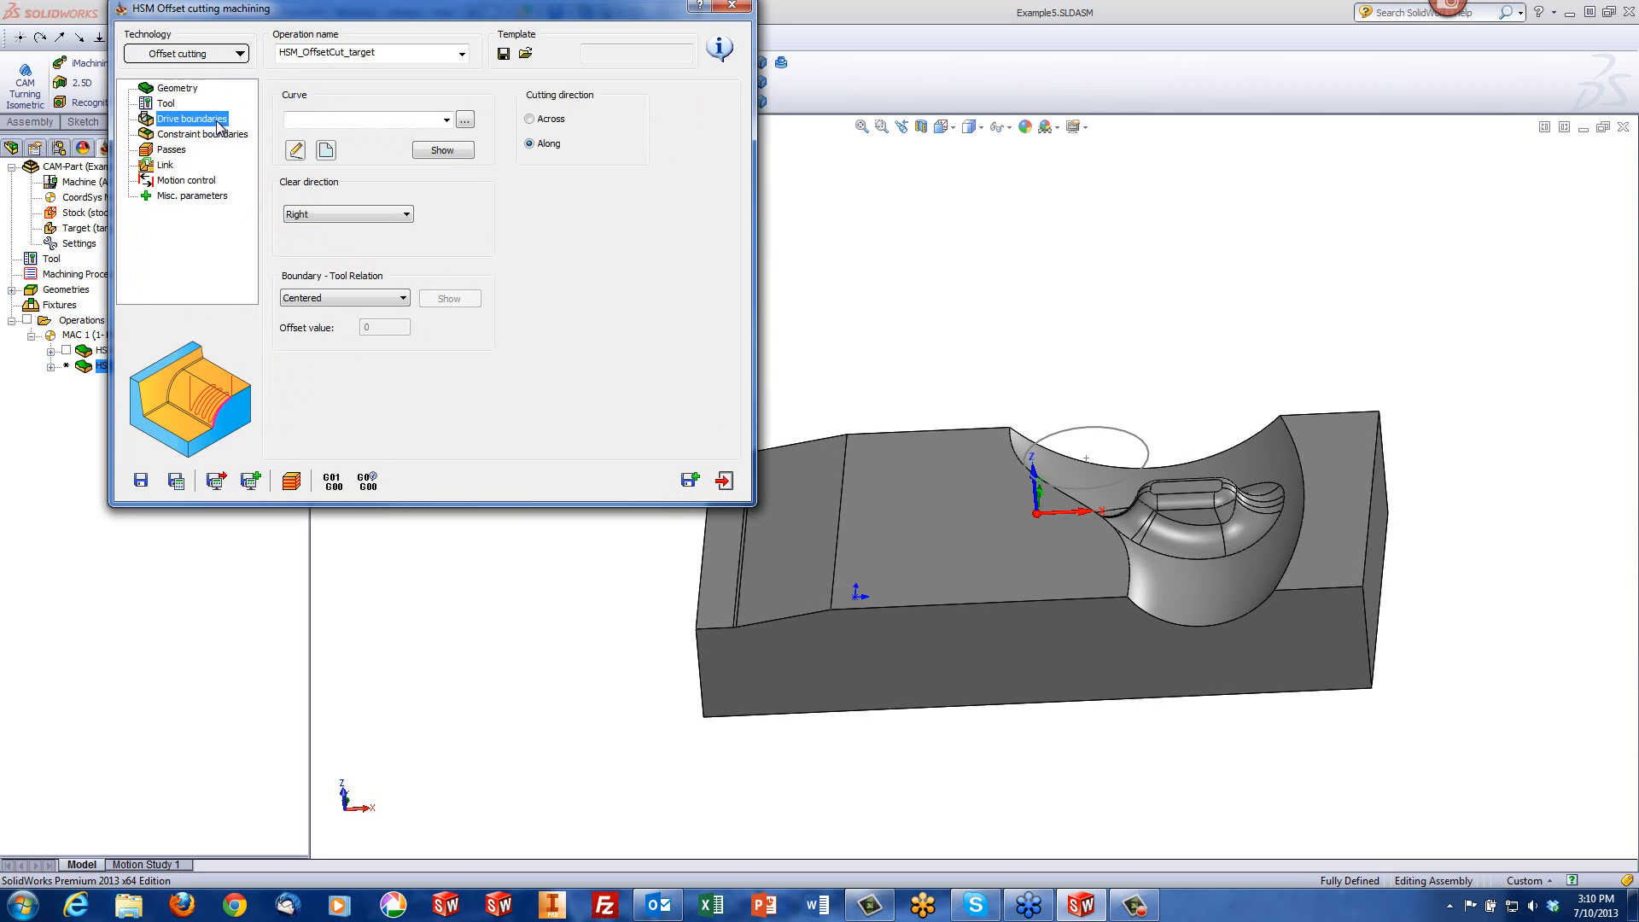
left_click(342, 121)
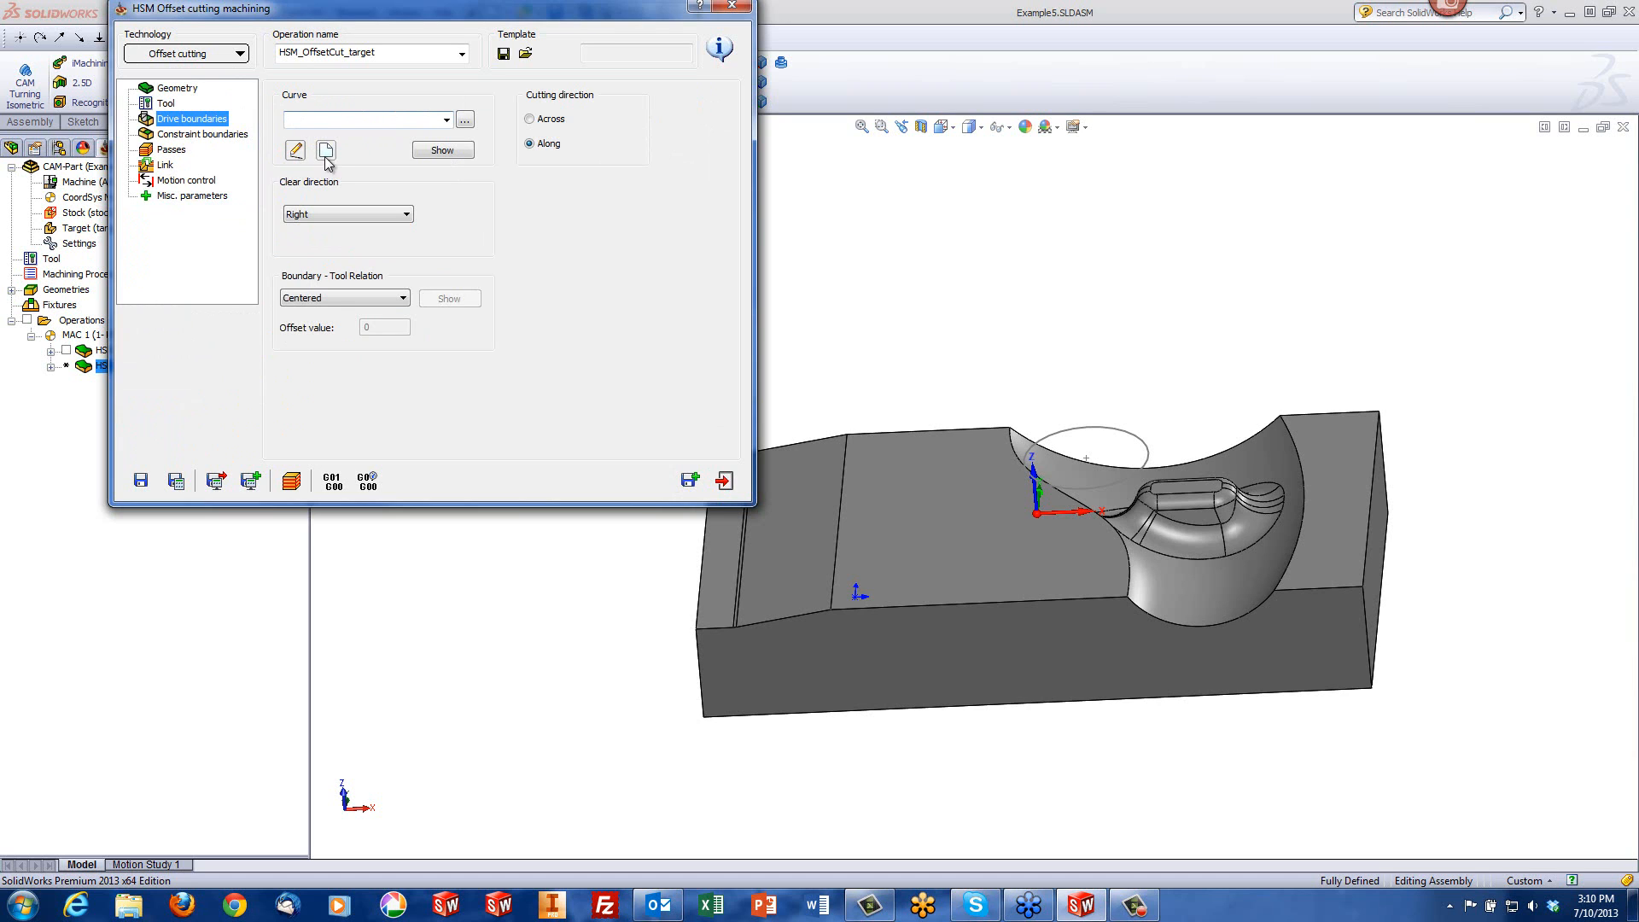
left_click(325, 150)
left_click(830, 597)
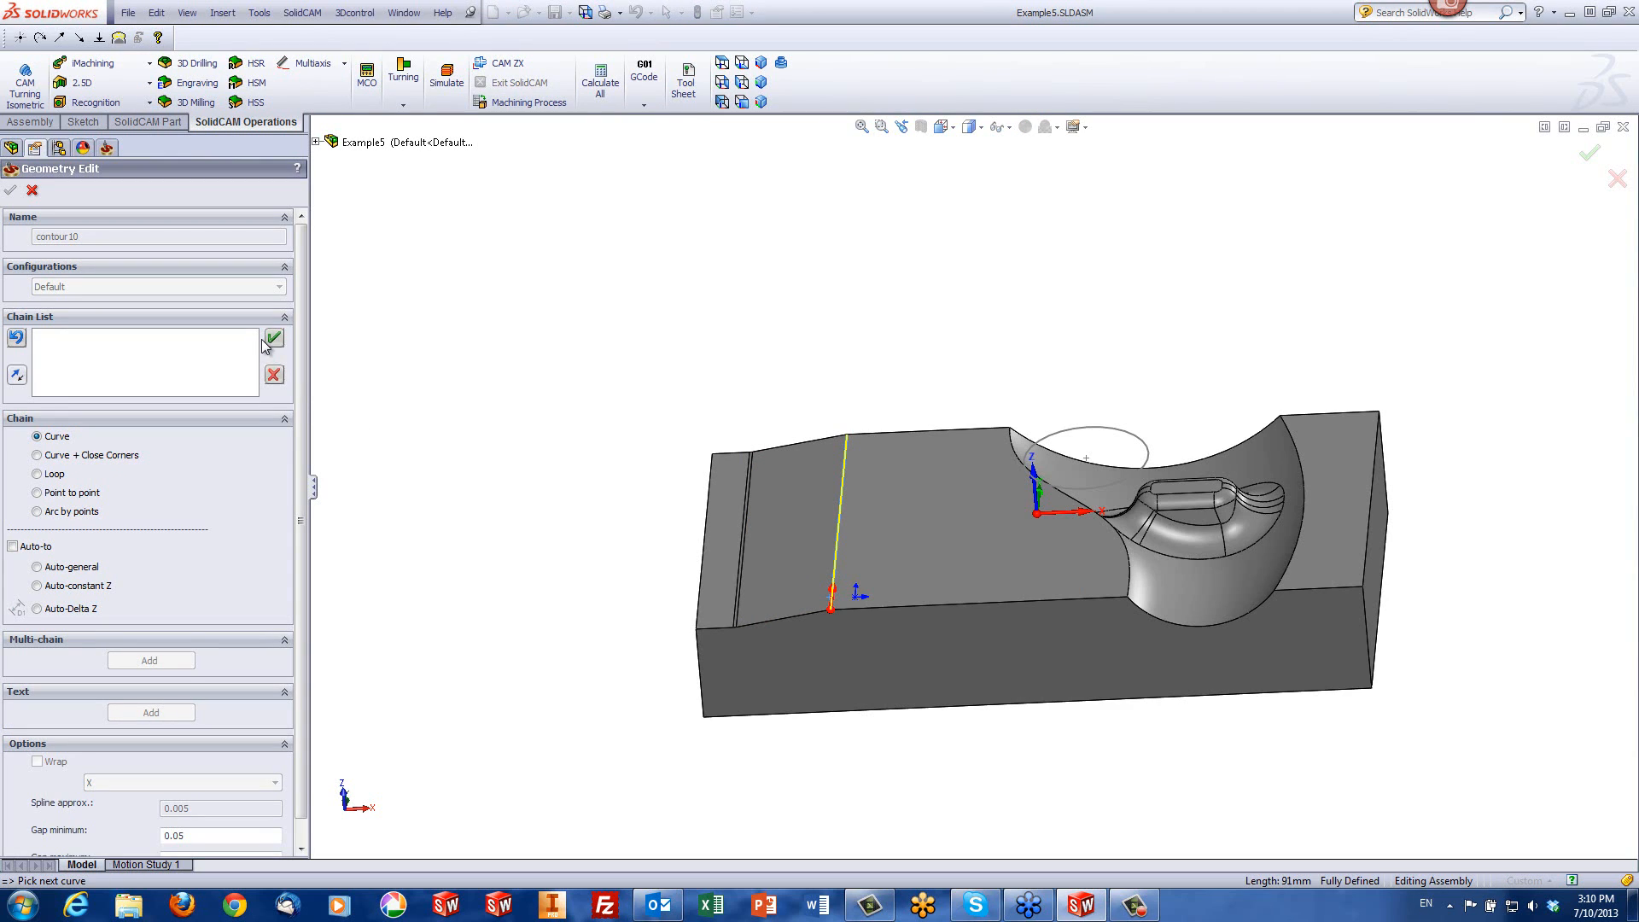
left_click(275, 341)
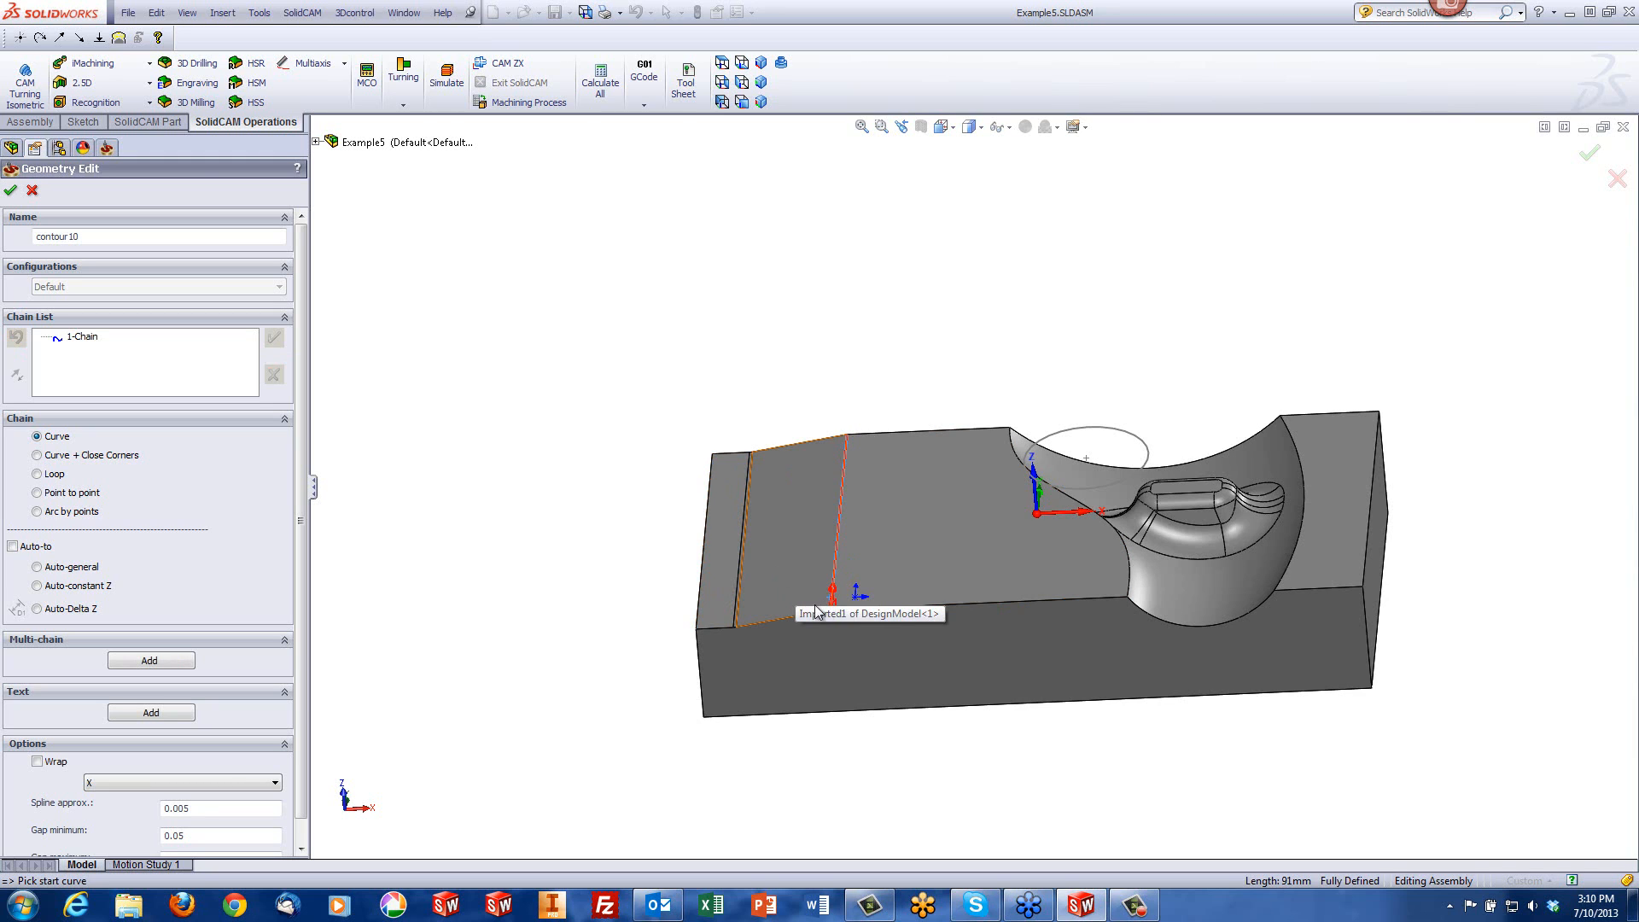
left_click(11, 189)
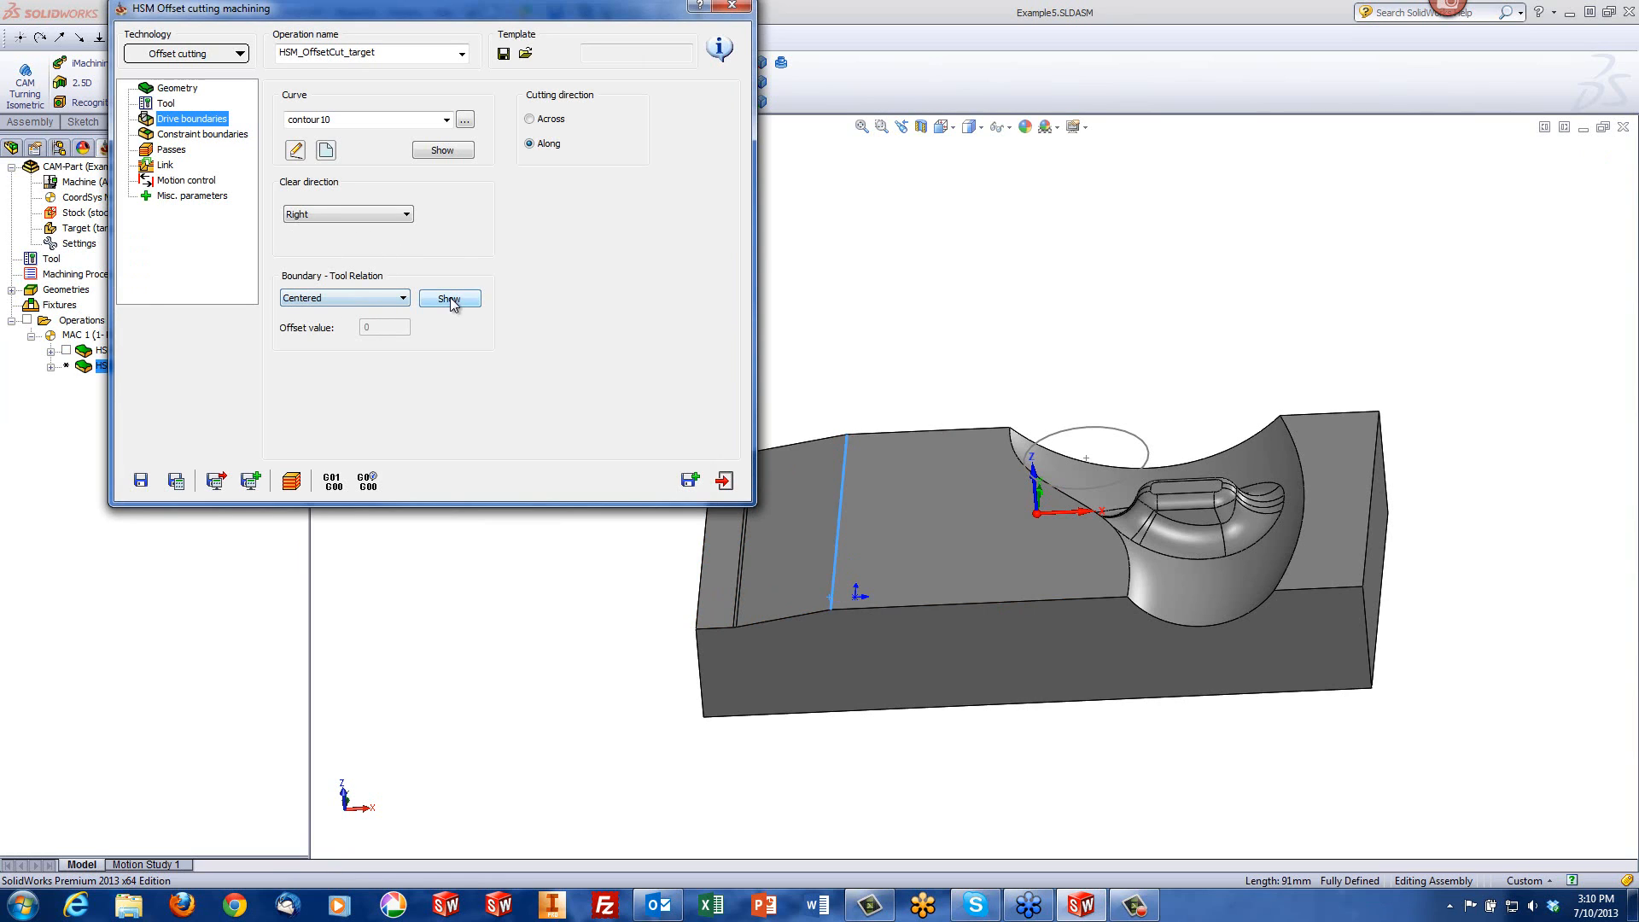
Step: Set the drive curve's clear direction to Left and keep the cutting direction as Along
left_click(319, 212)
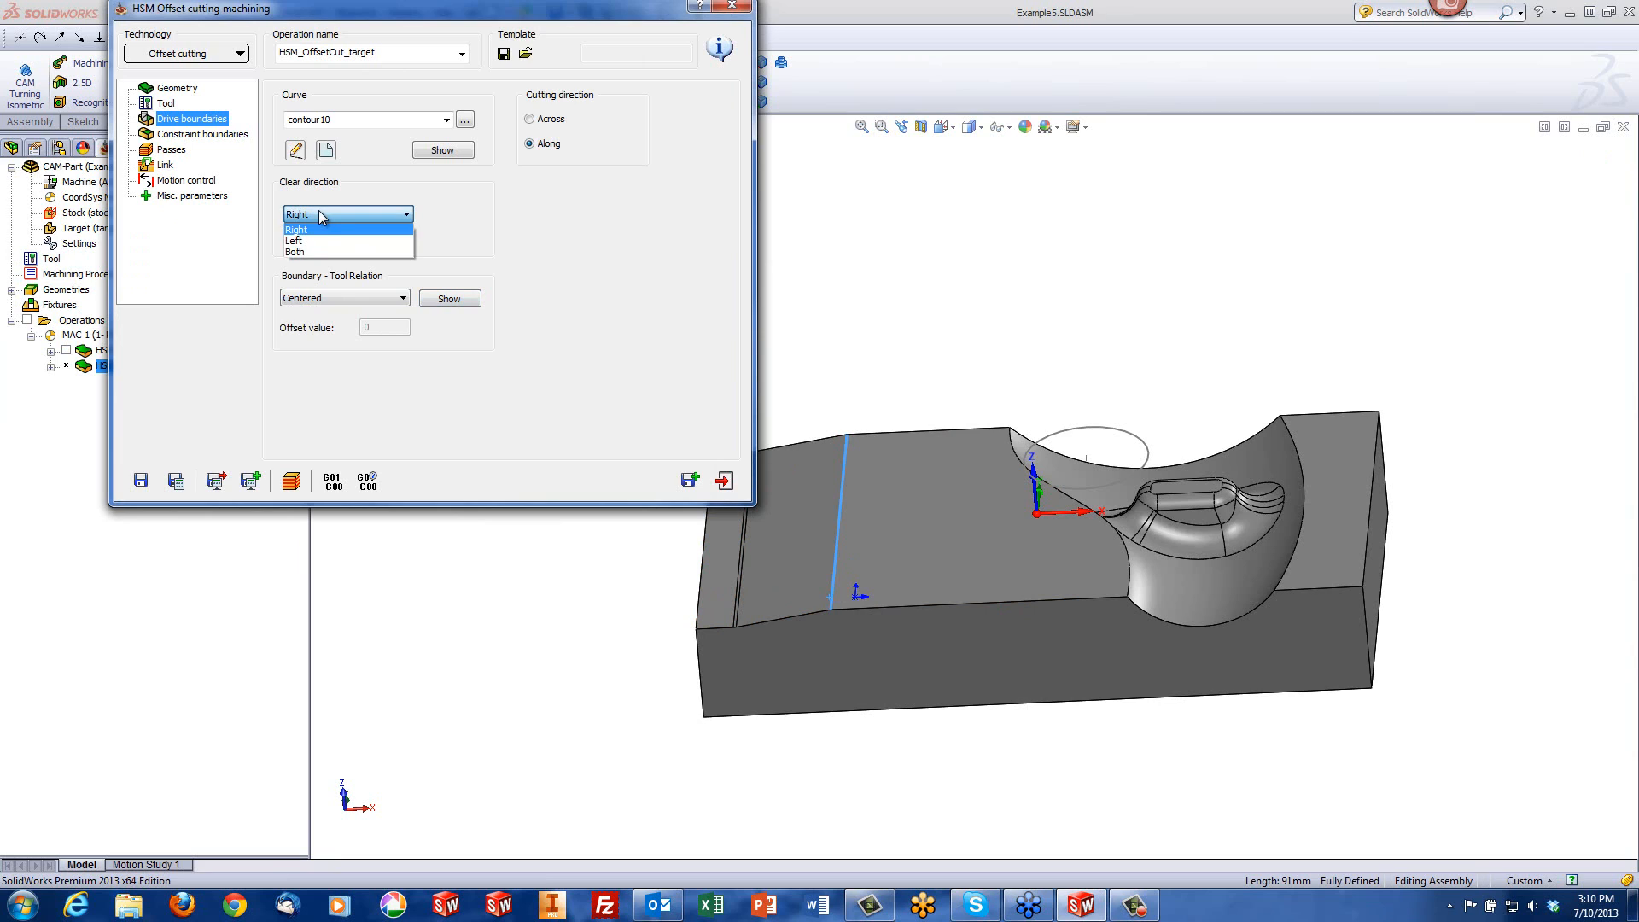
left_click(302, 251)
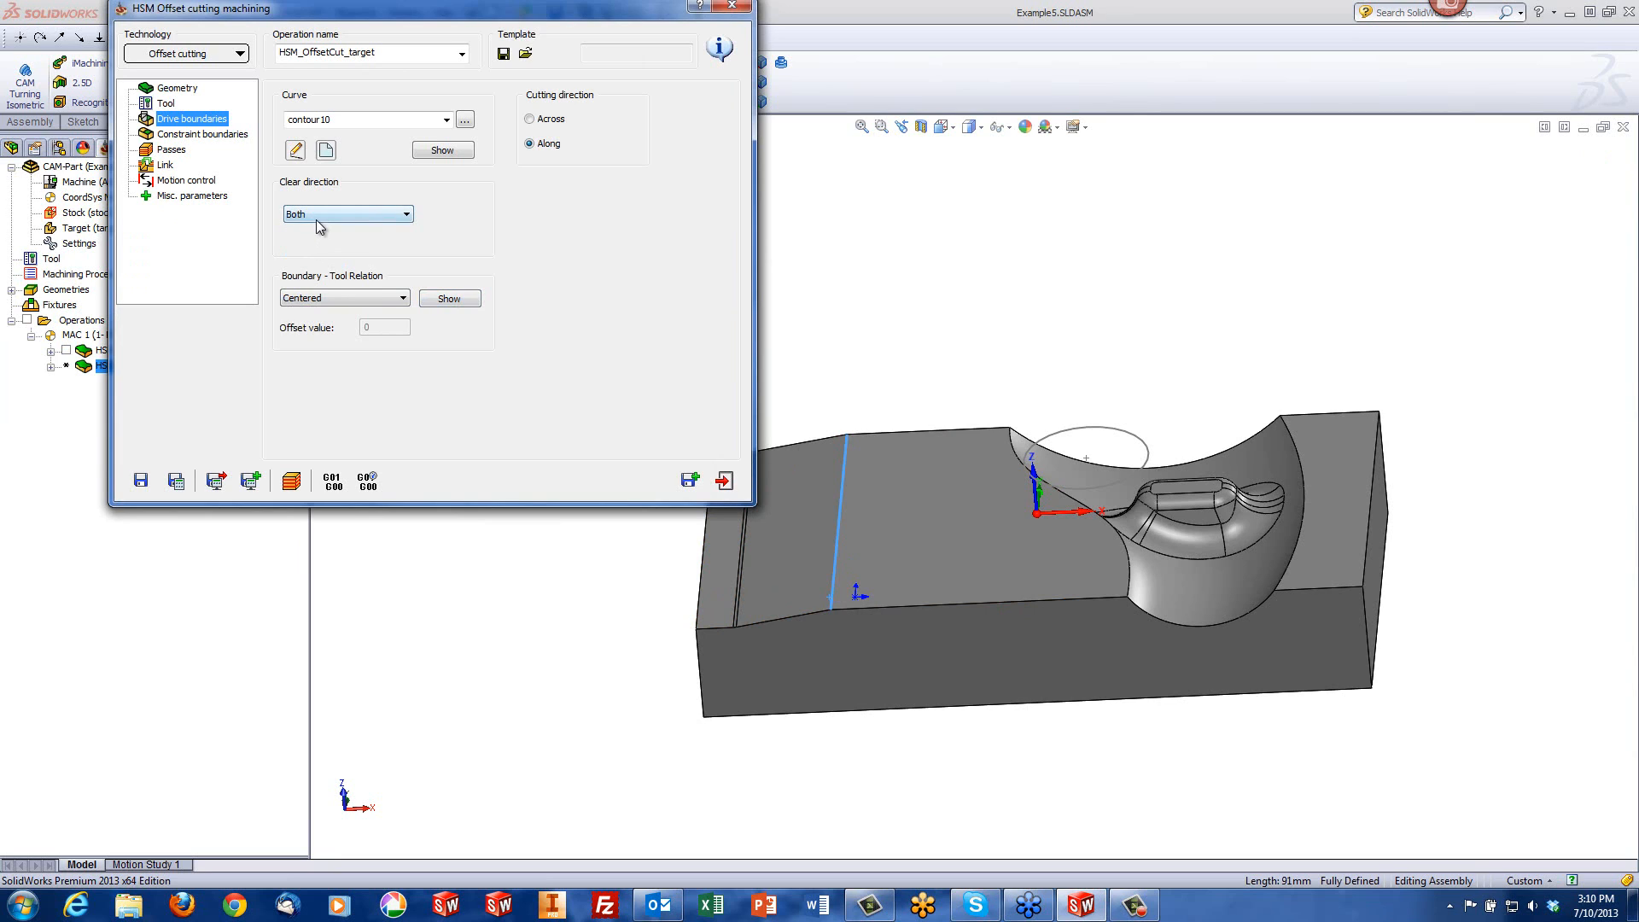
left_click(317, 217)
left_click(314, 228)
left_click(384, 214)
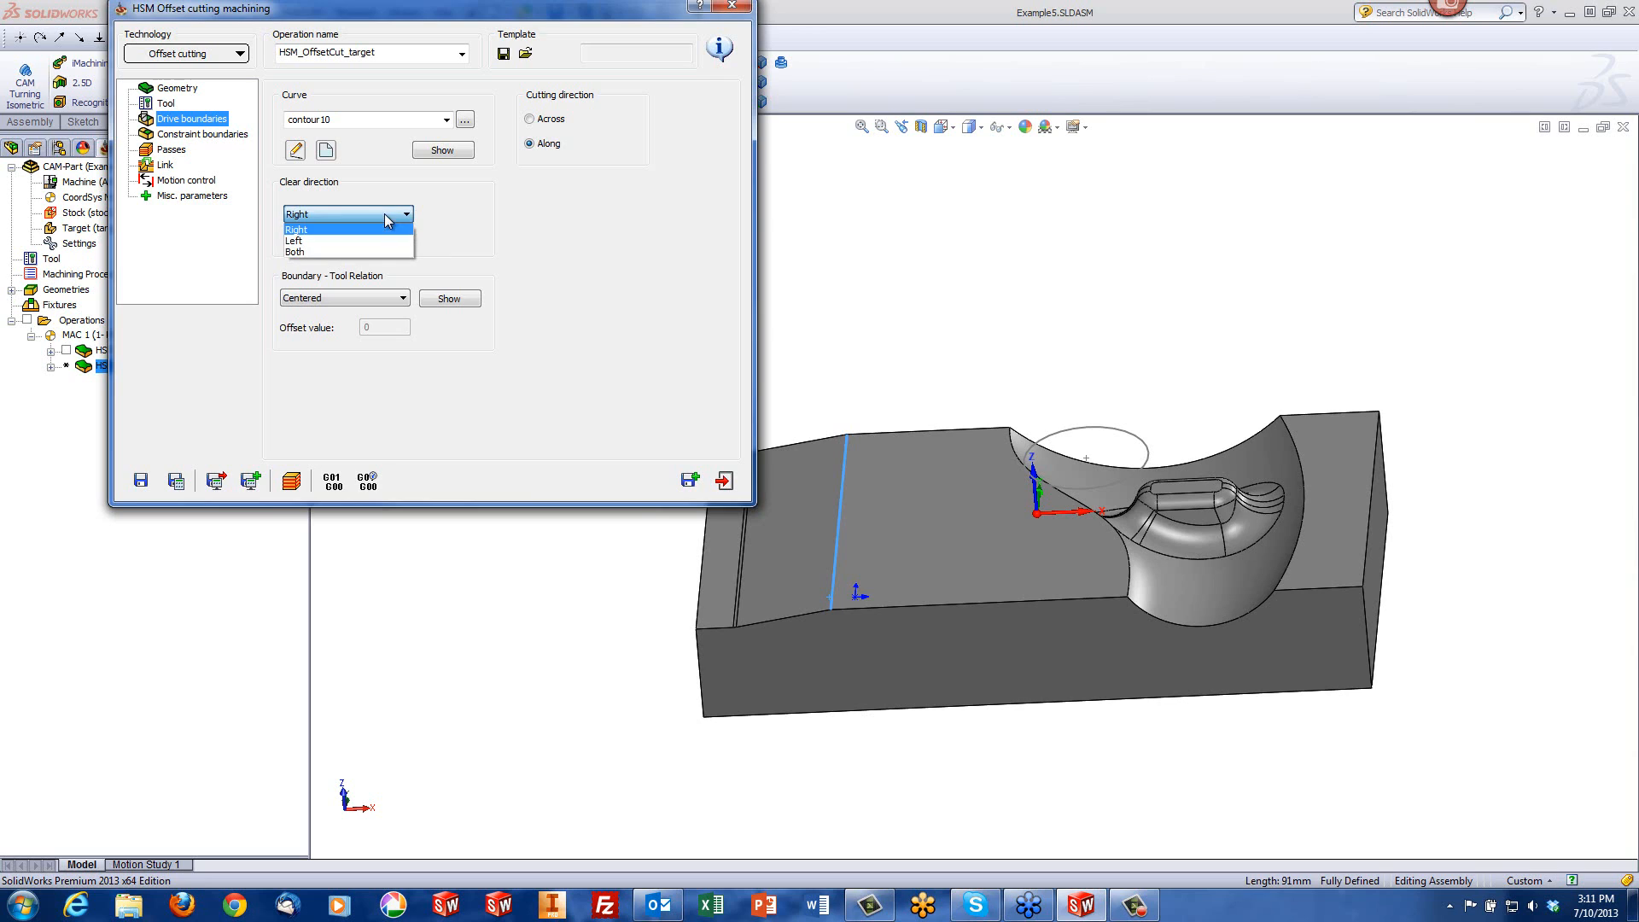
left_click(365, 240)
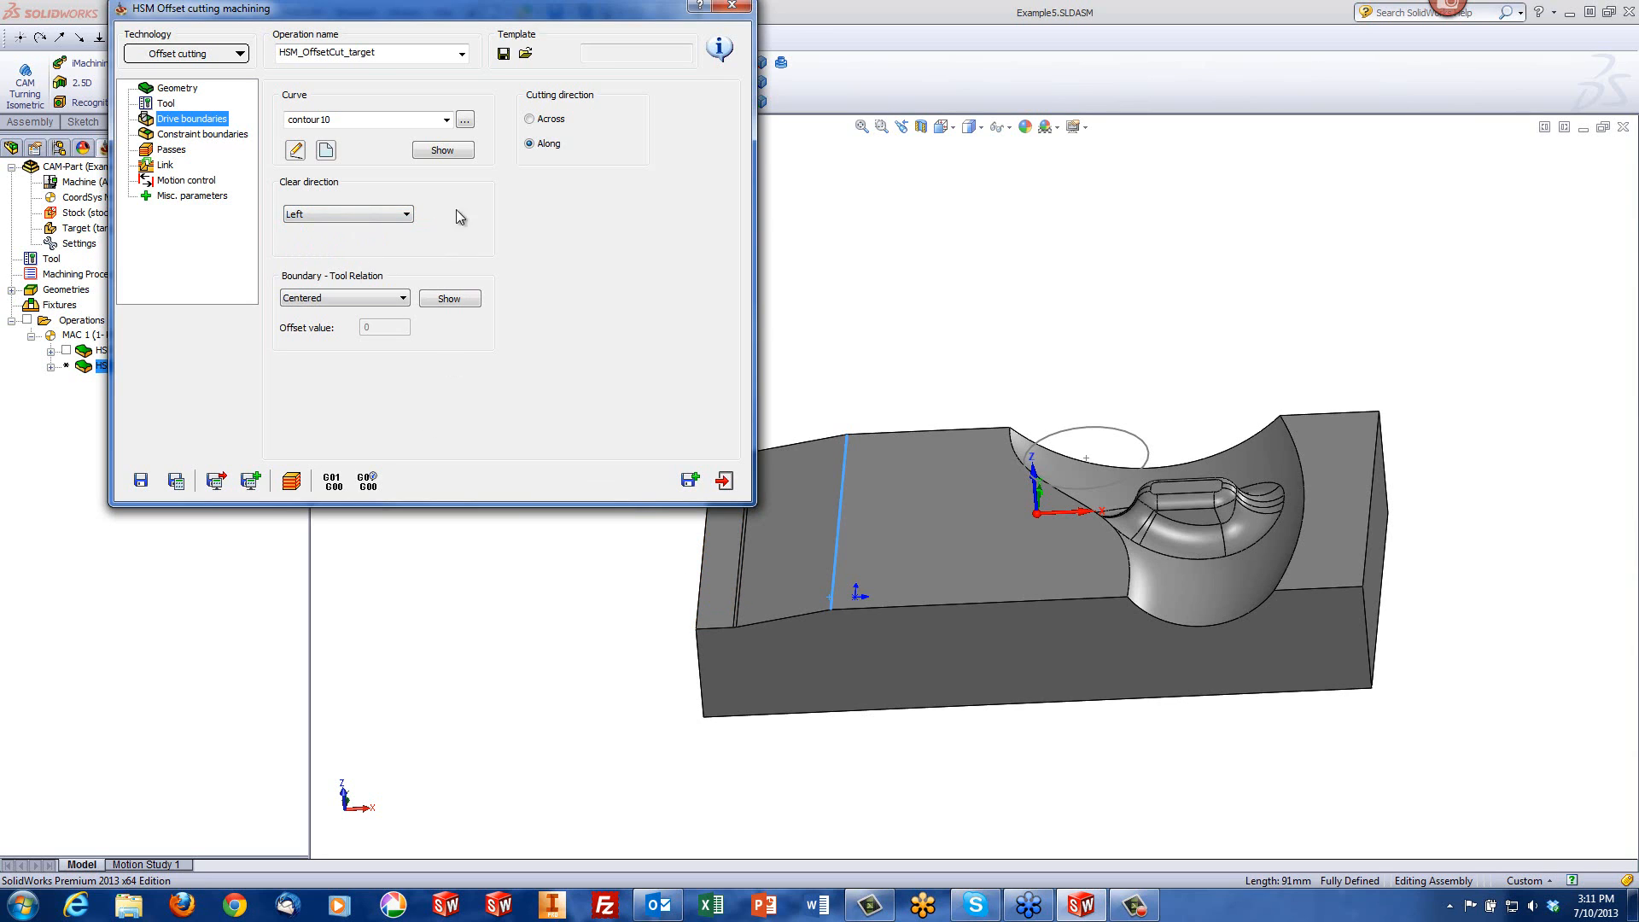
mouse_move(551, 144)
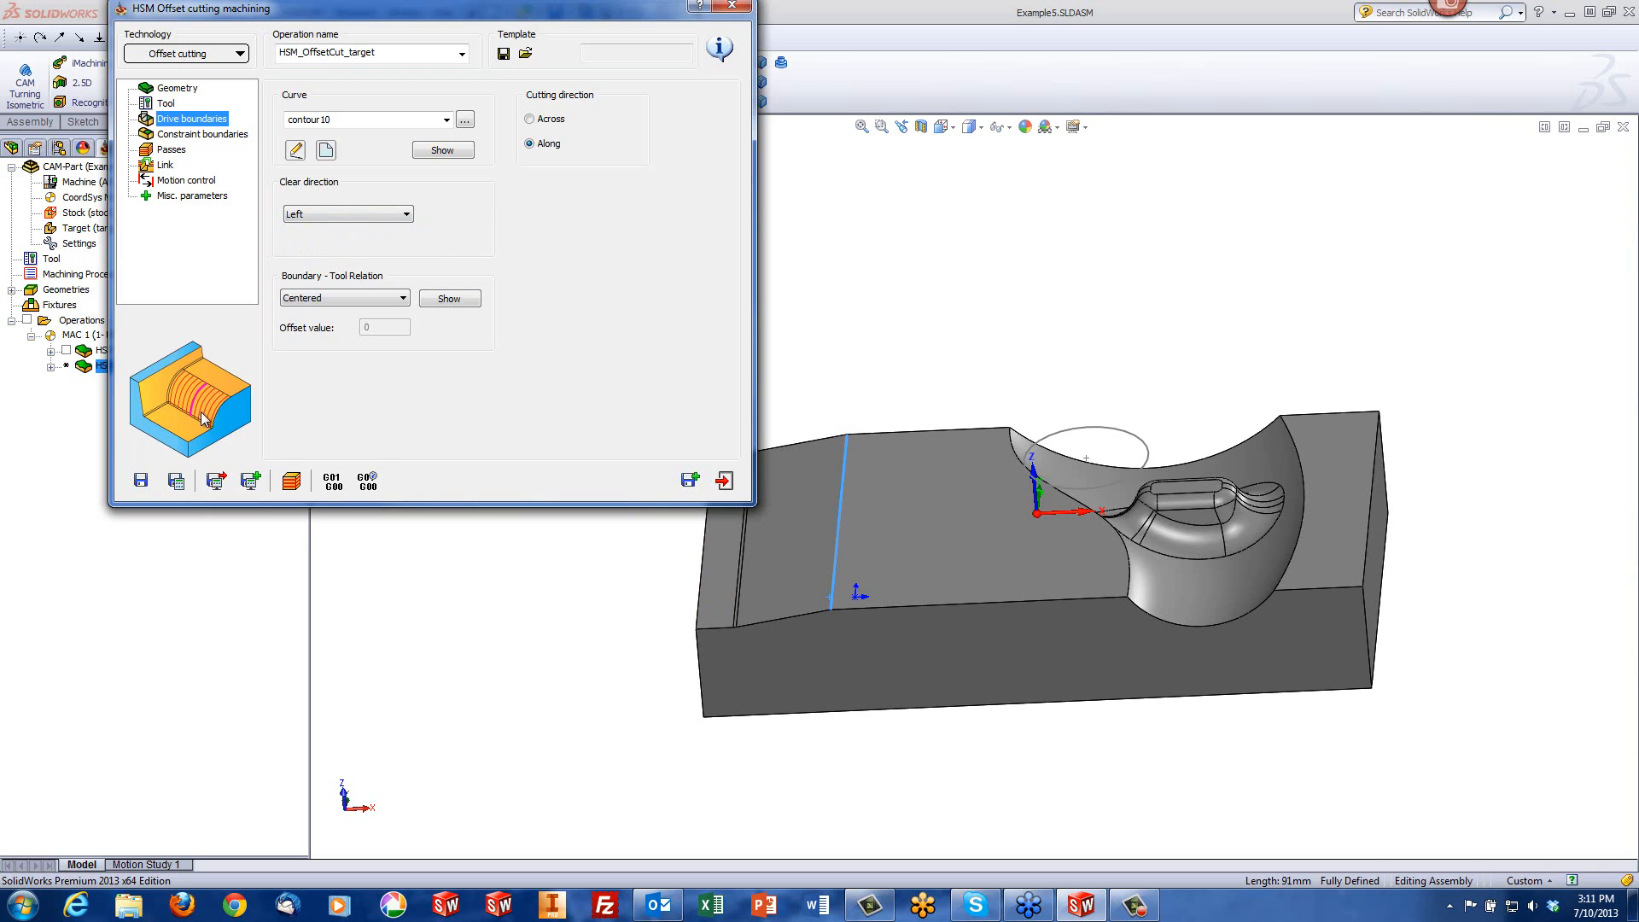
left_click(529, 121)
left_click(529, 144)
Step: Use the auto-created box of target geometry as constraint boundary and set the left clear offset to 35 by picking the part's outer edge beyond the slope
left_click(176, 138)
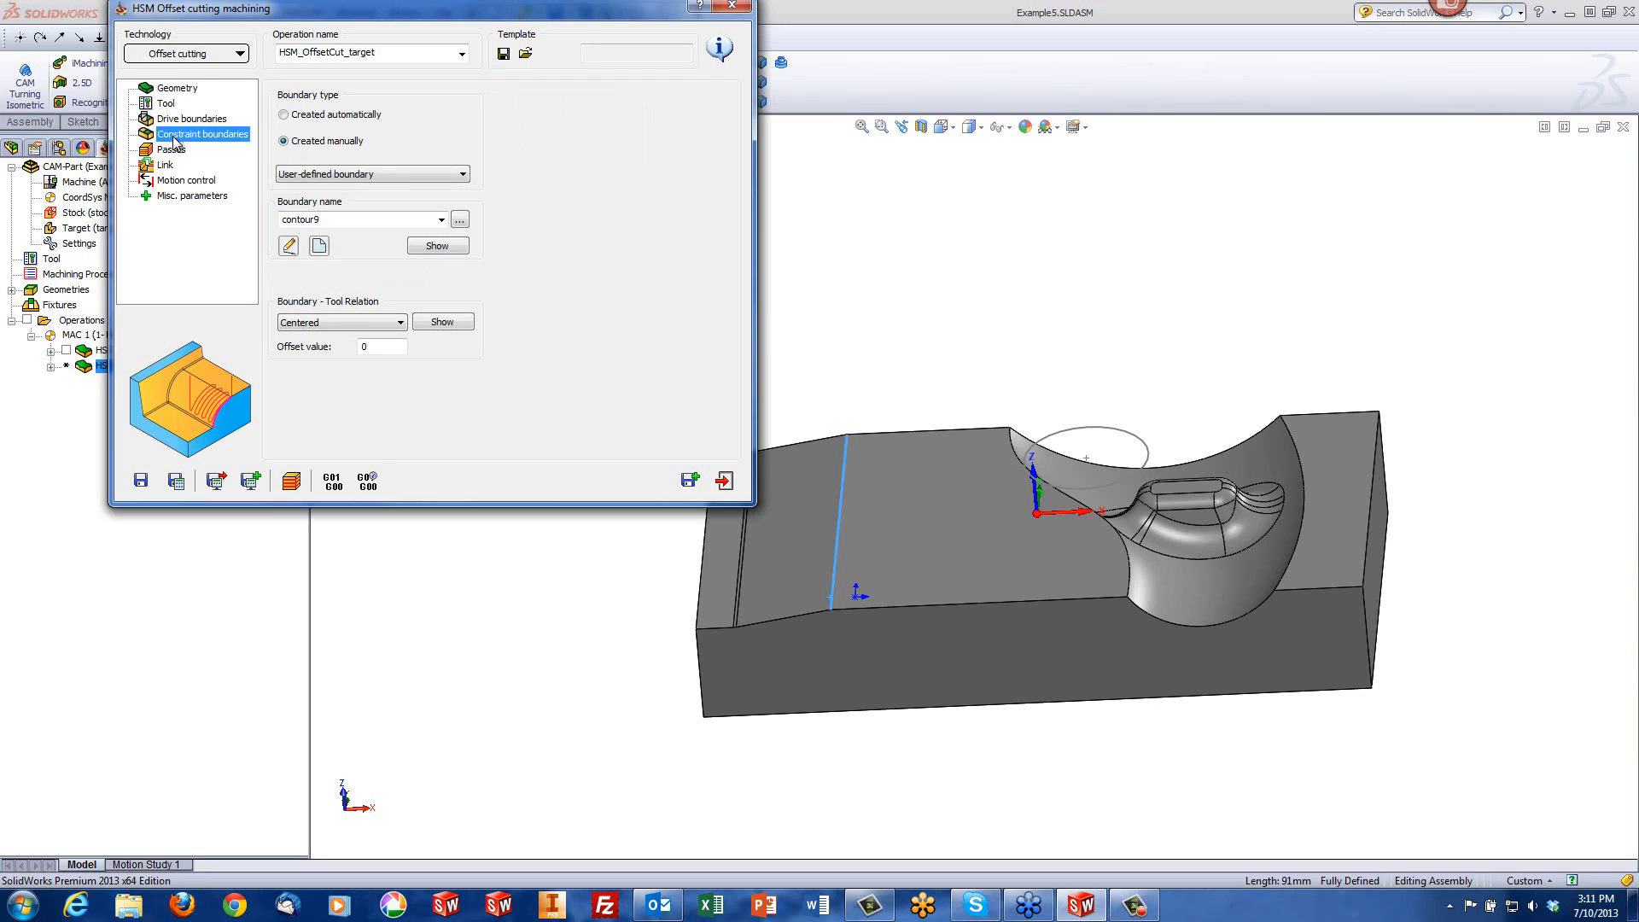
left_click(282, 116)
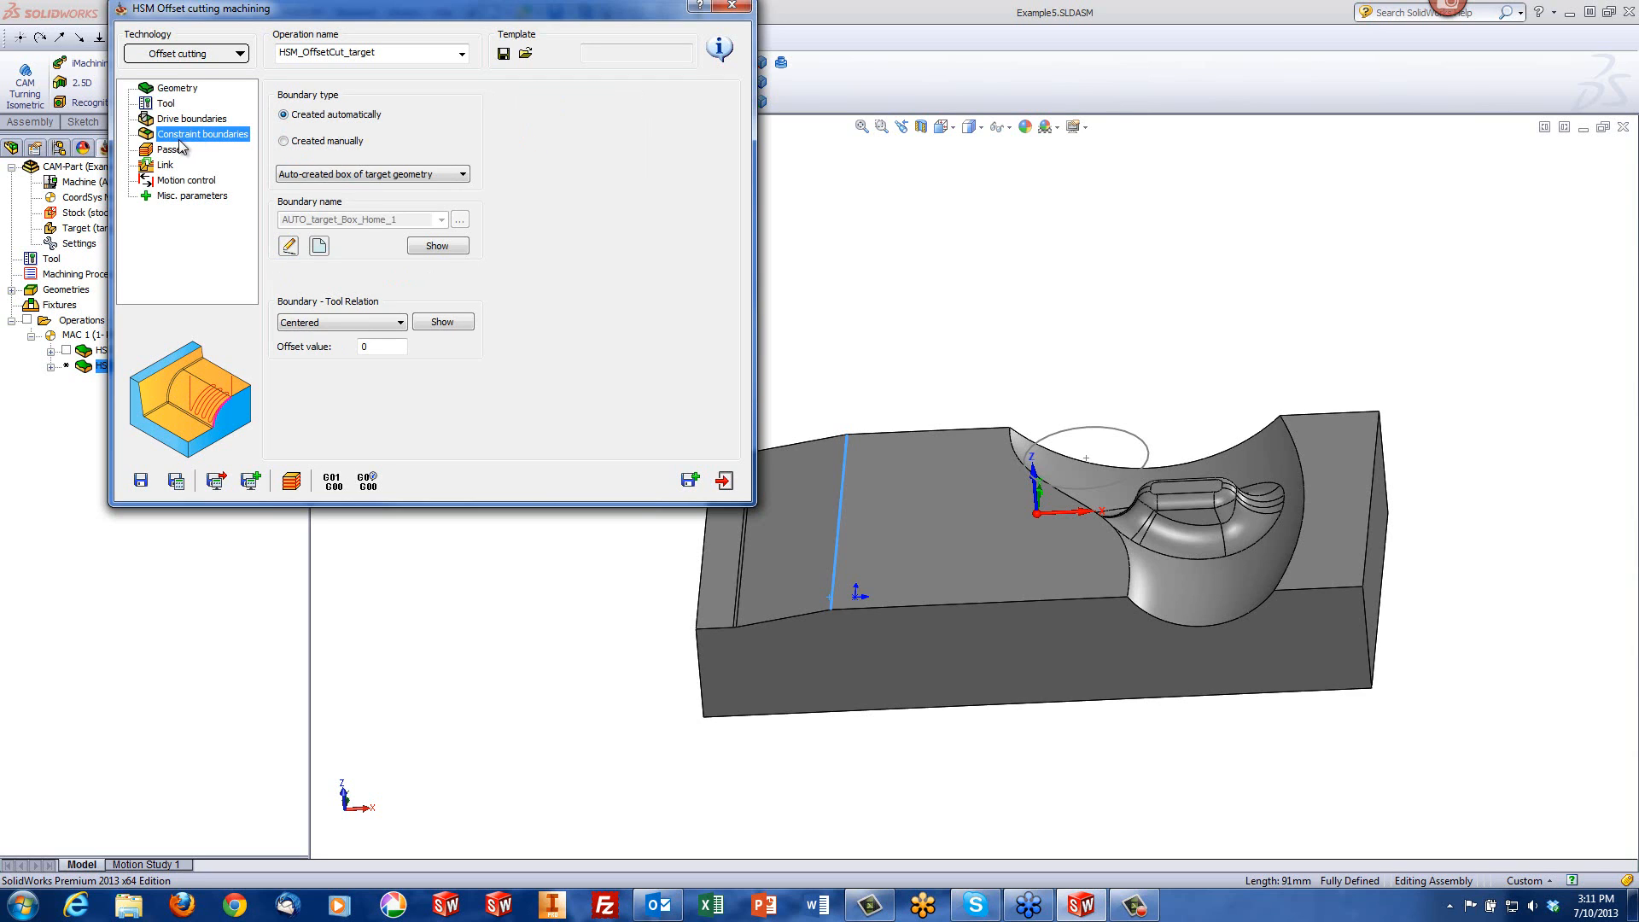
left_click(167, 151)
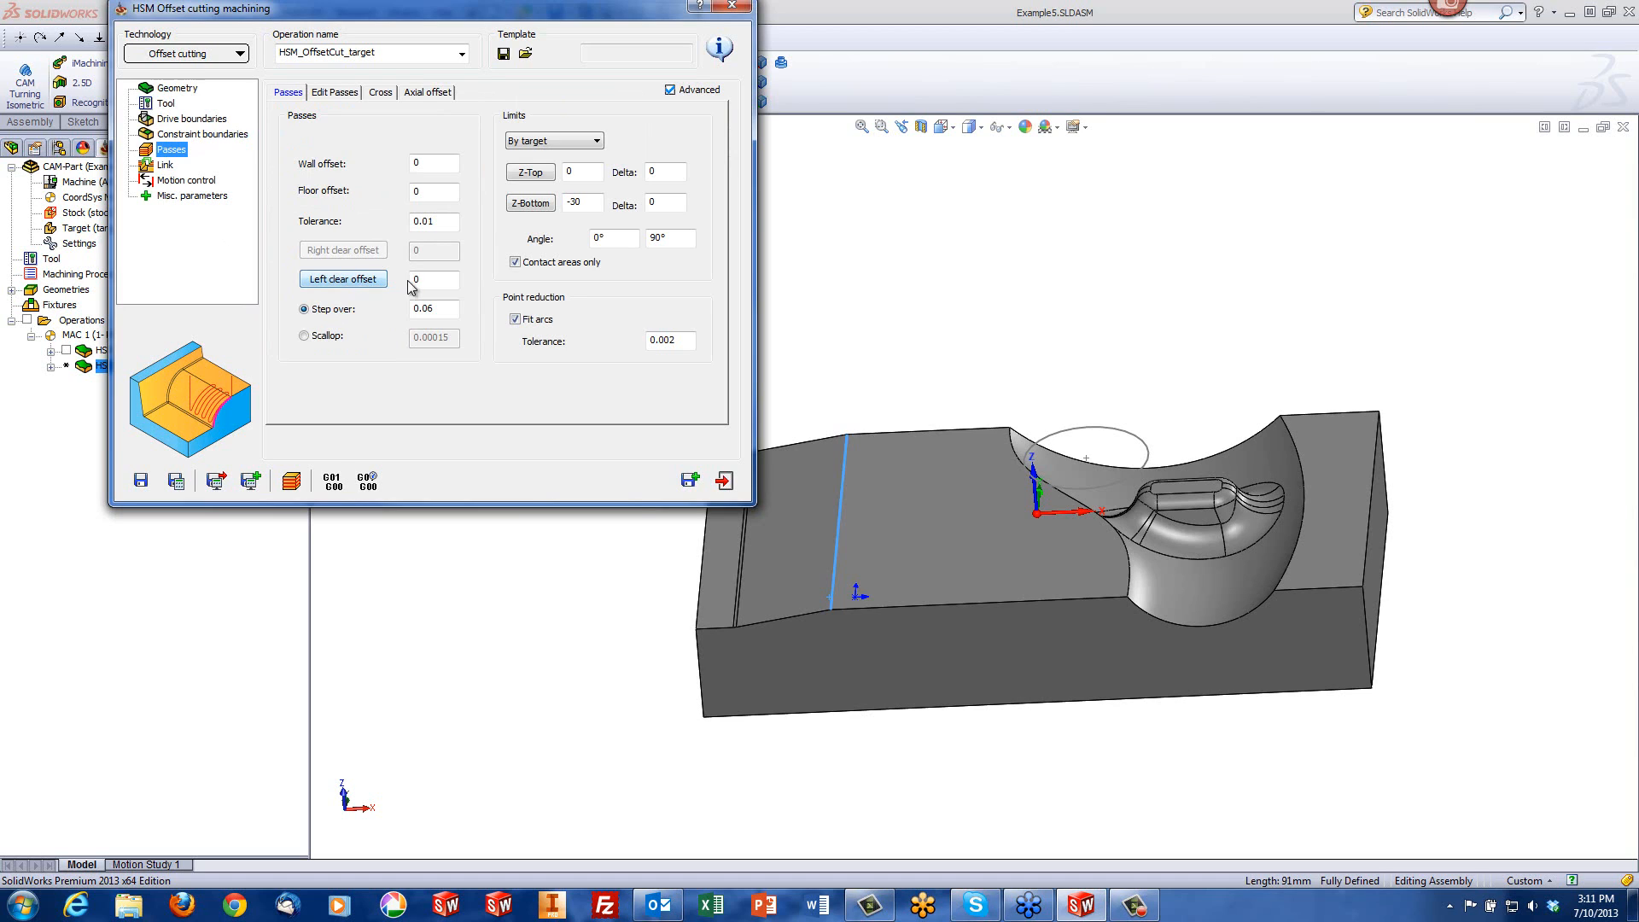
left_click(433, 282)
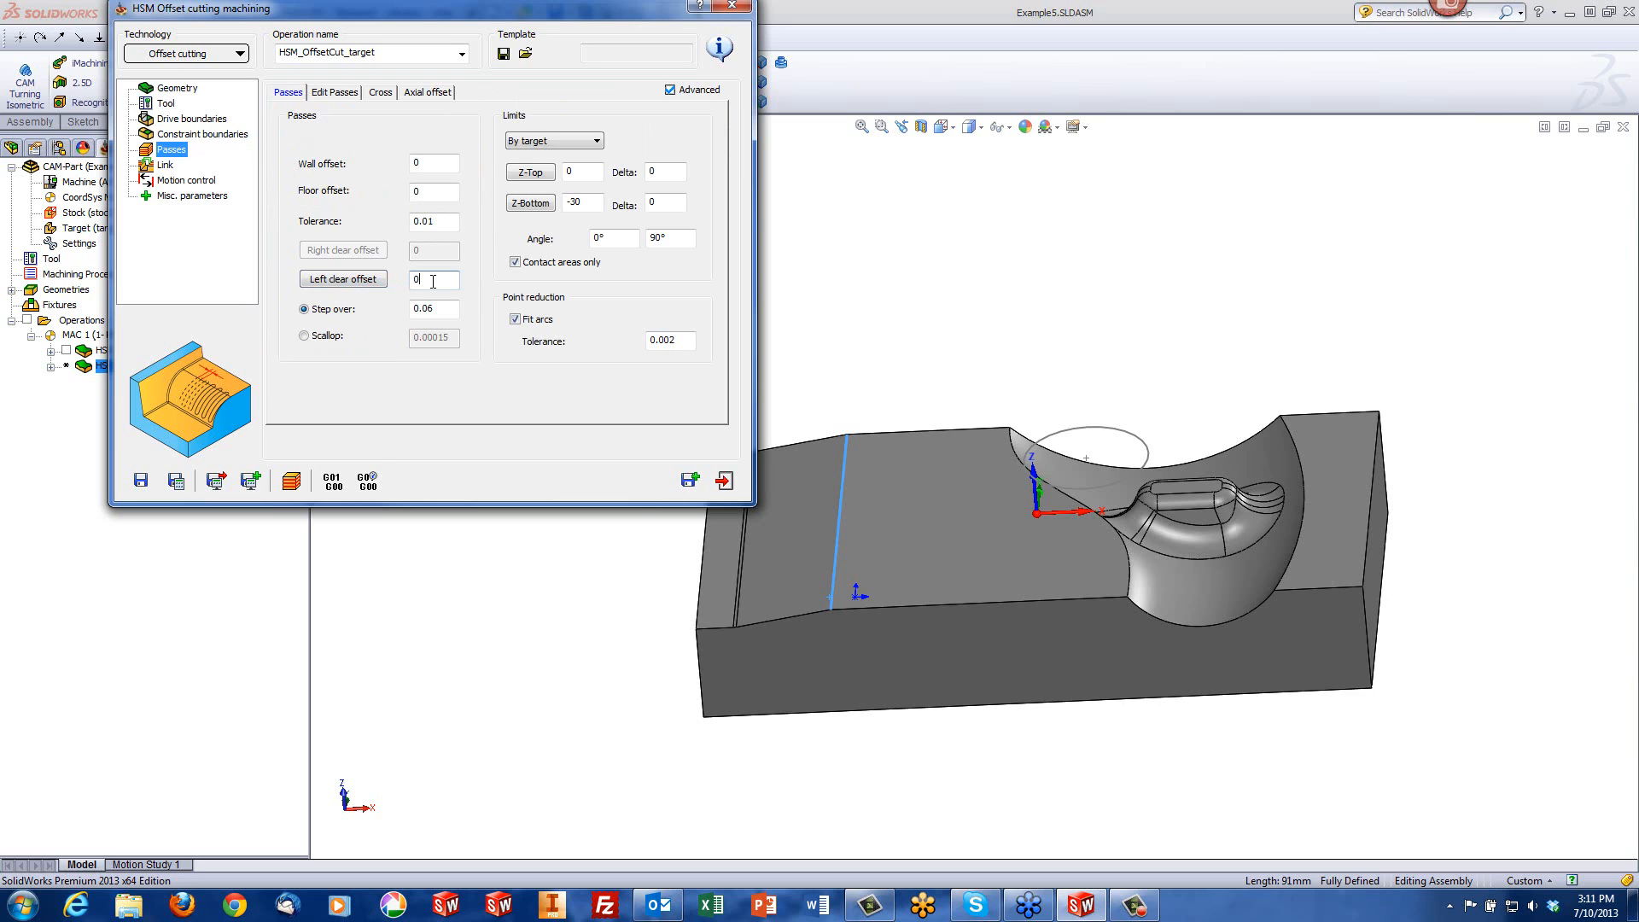
left_click(354, 280)
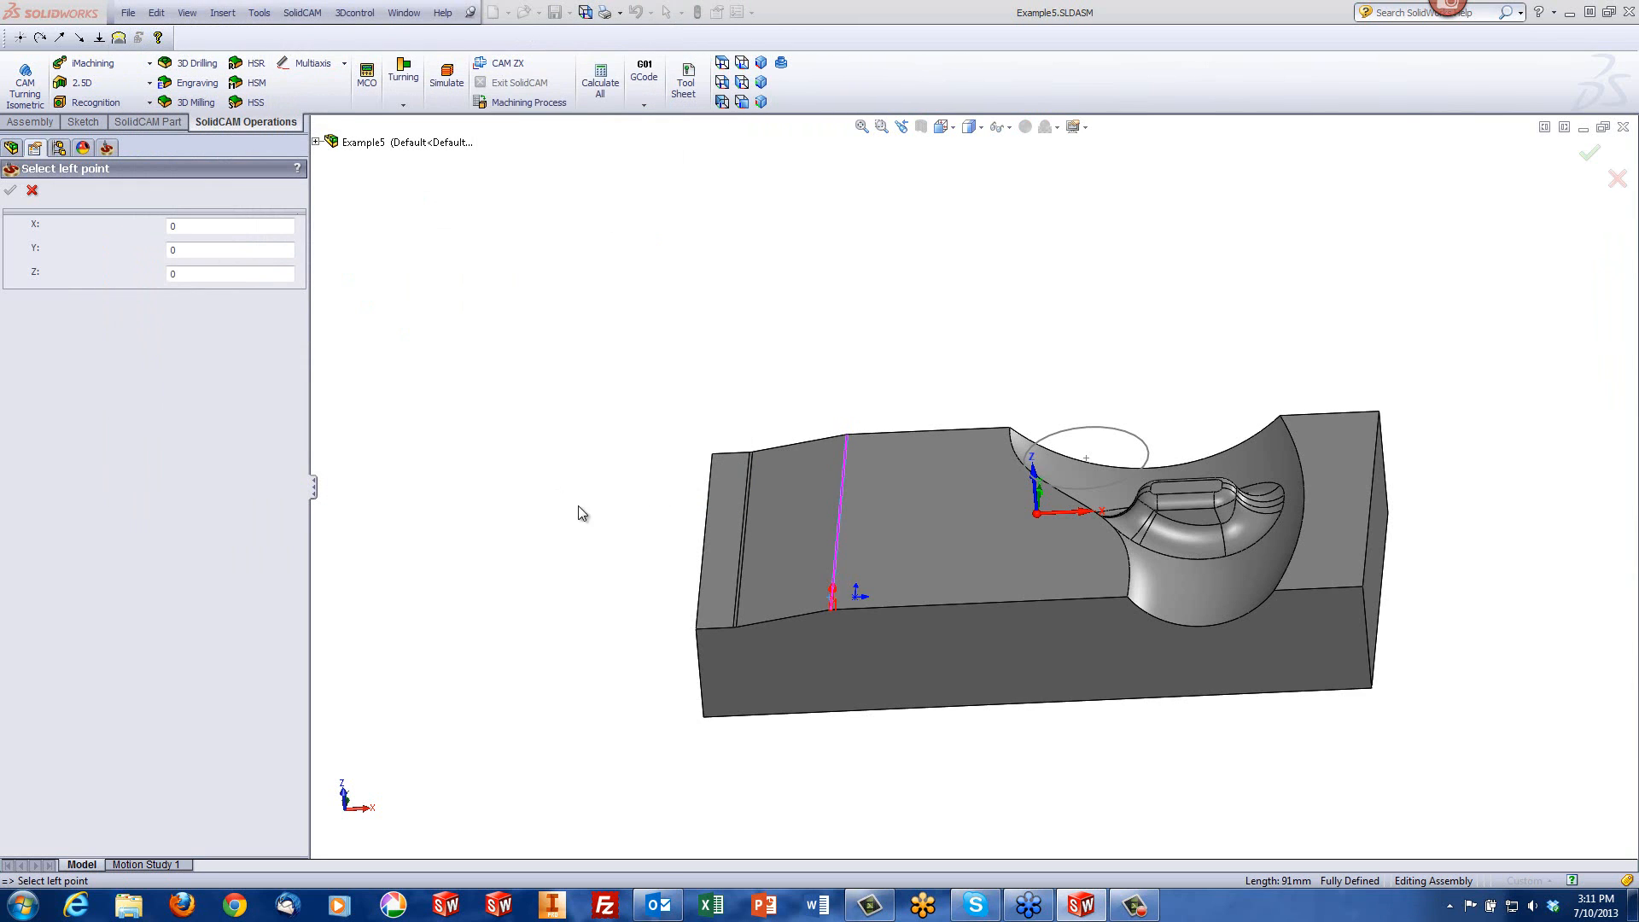
left_click(700, 585)
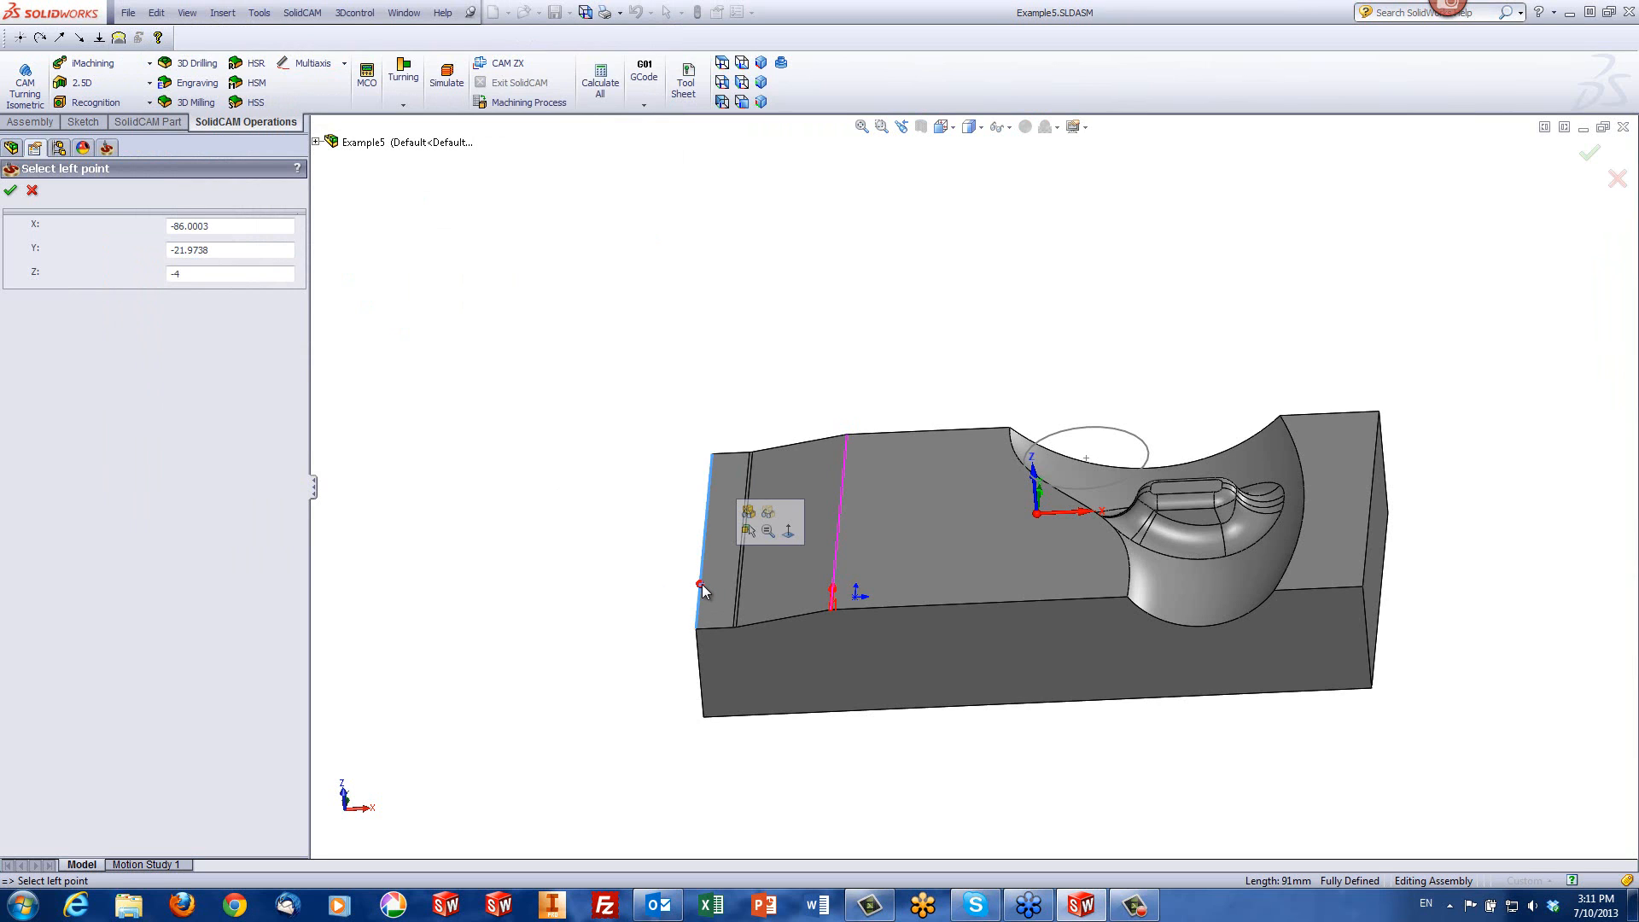
left_click(10, 189)
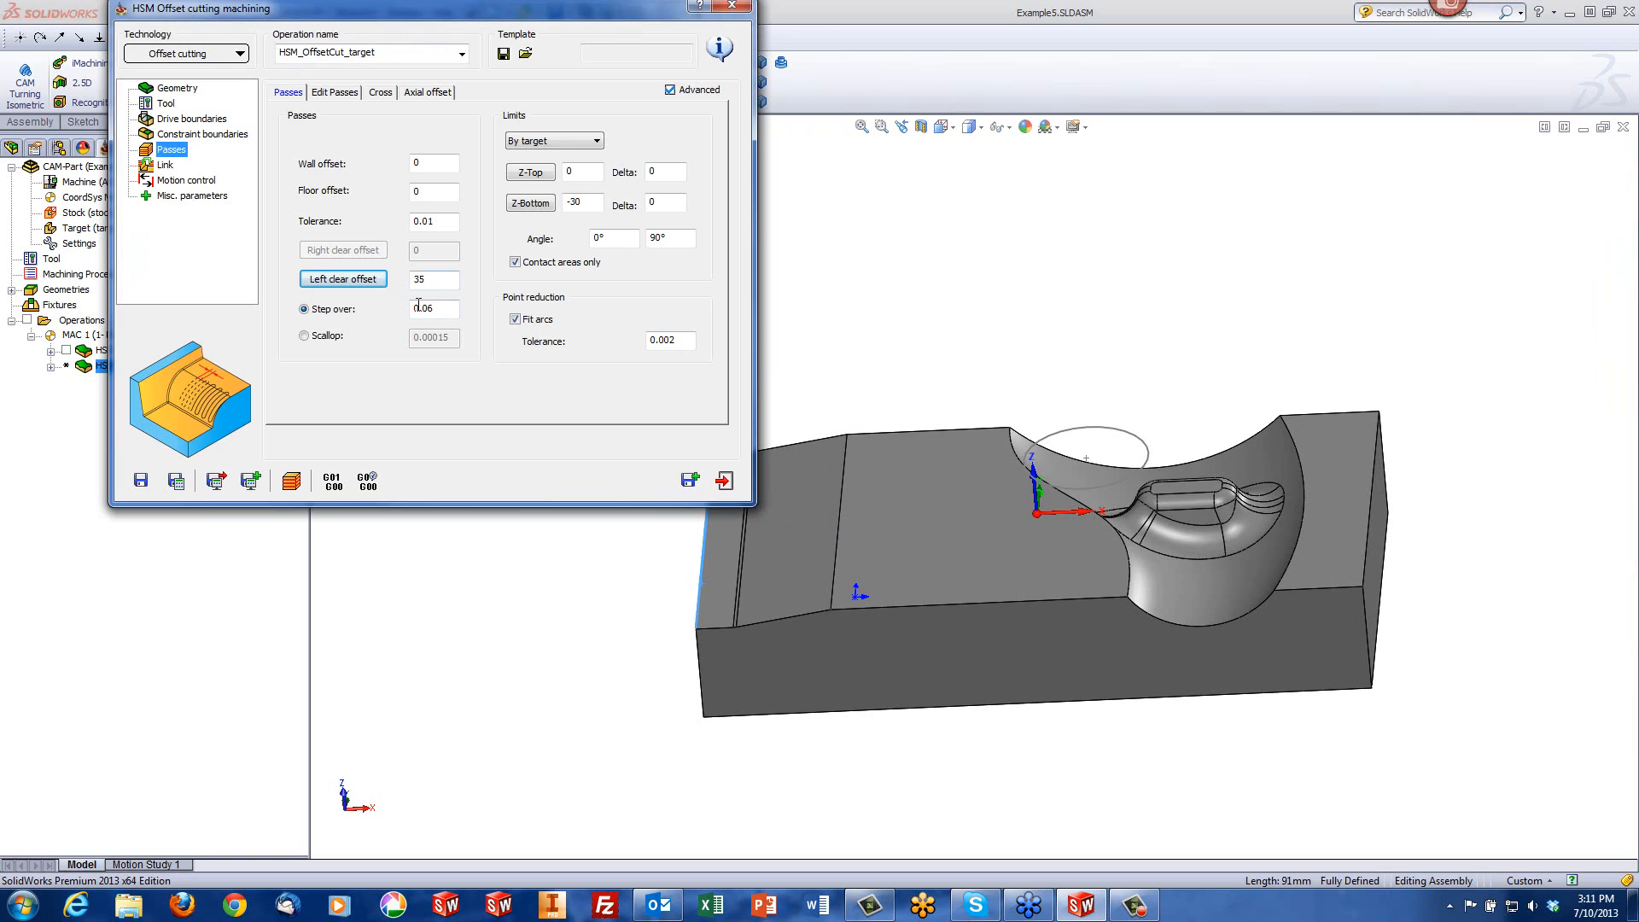
Step: Set the passes' step over to 2 and the linking direction to Bi-directional
left_click_drag(442, 308, 326, 309)
type("2")
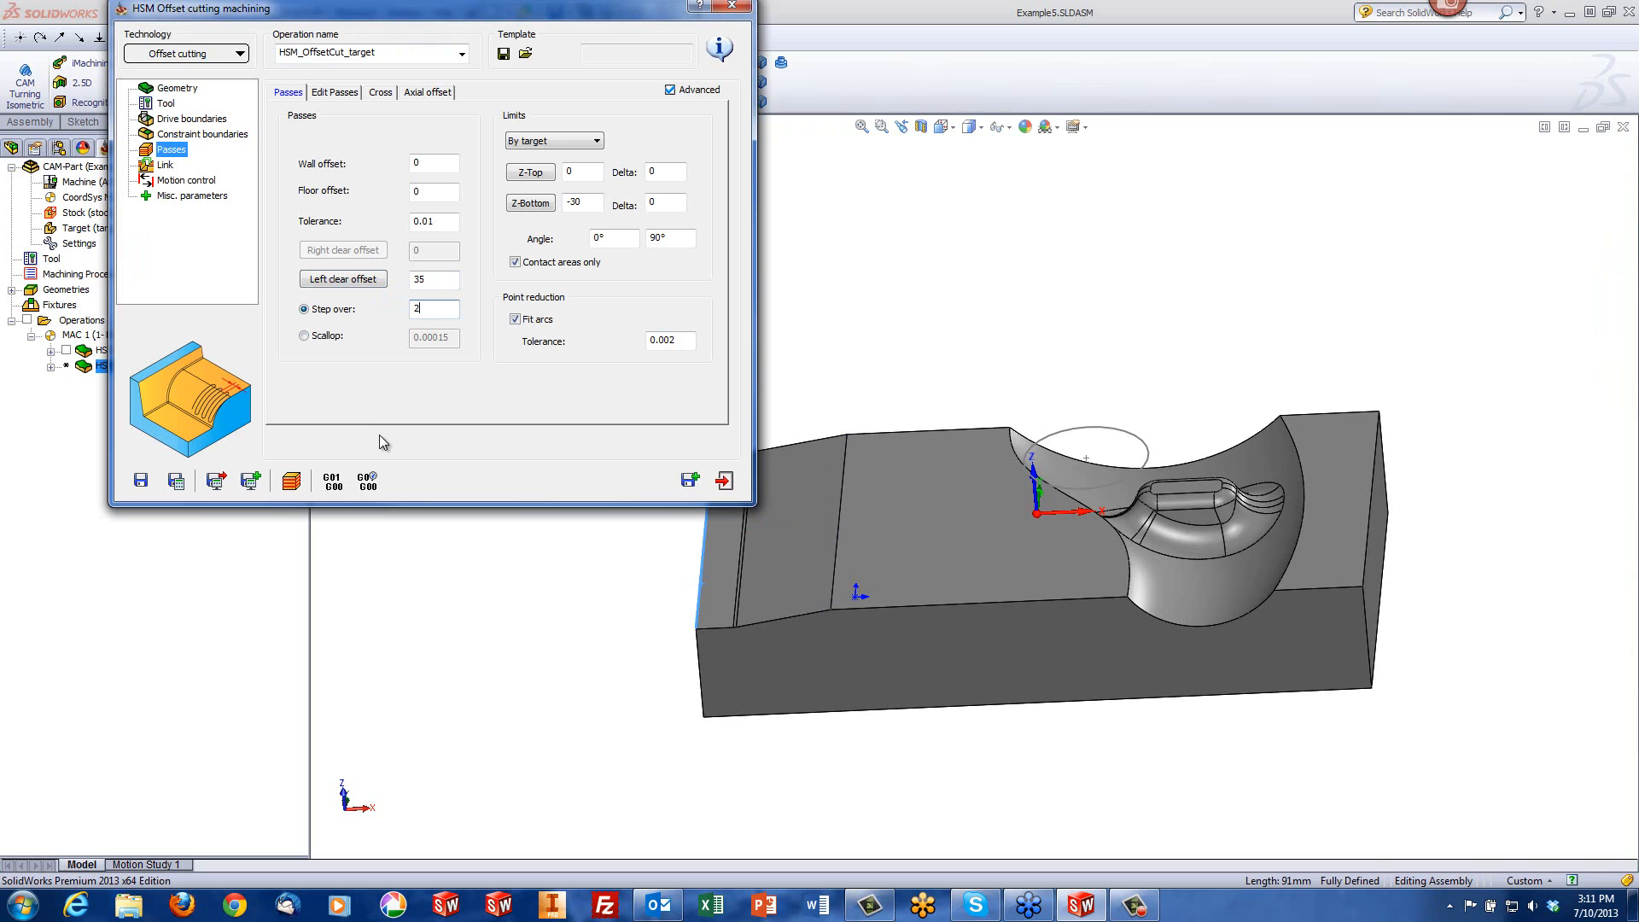
left_click(174, 166)
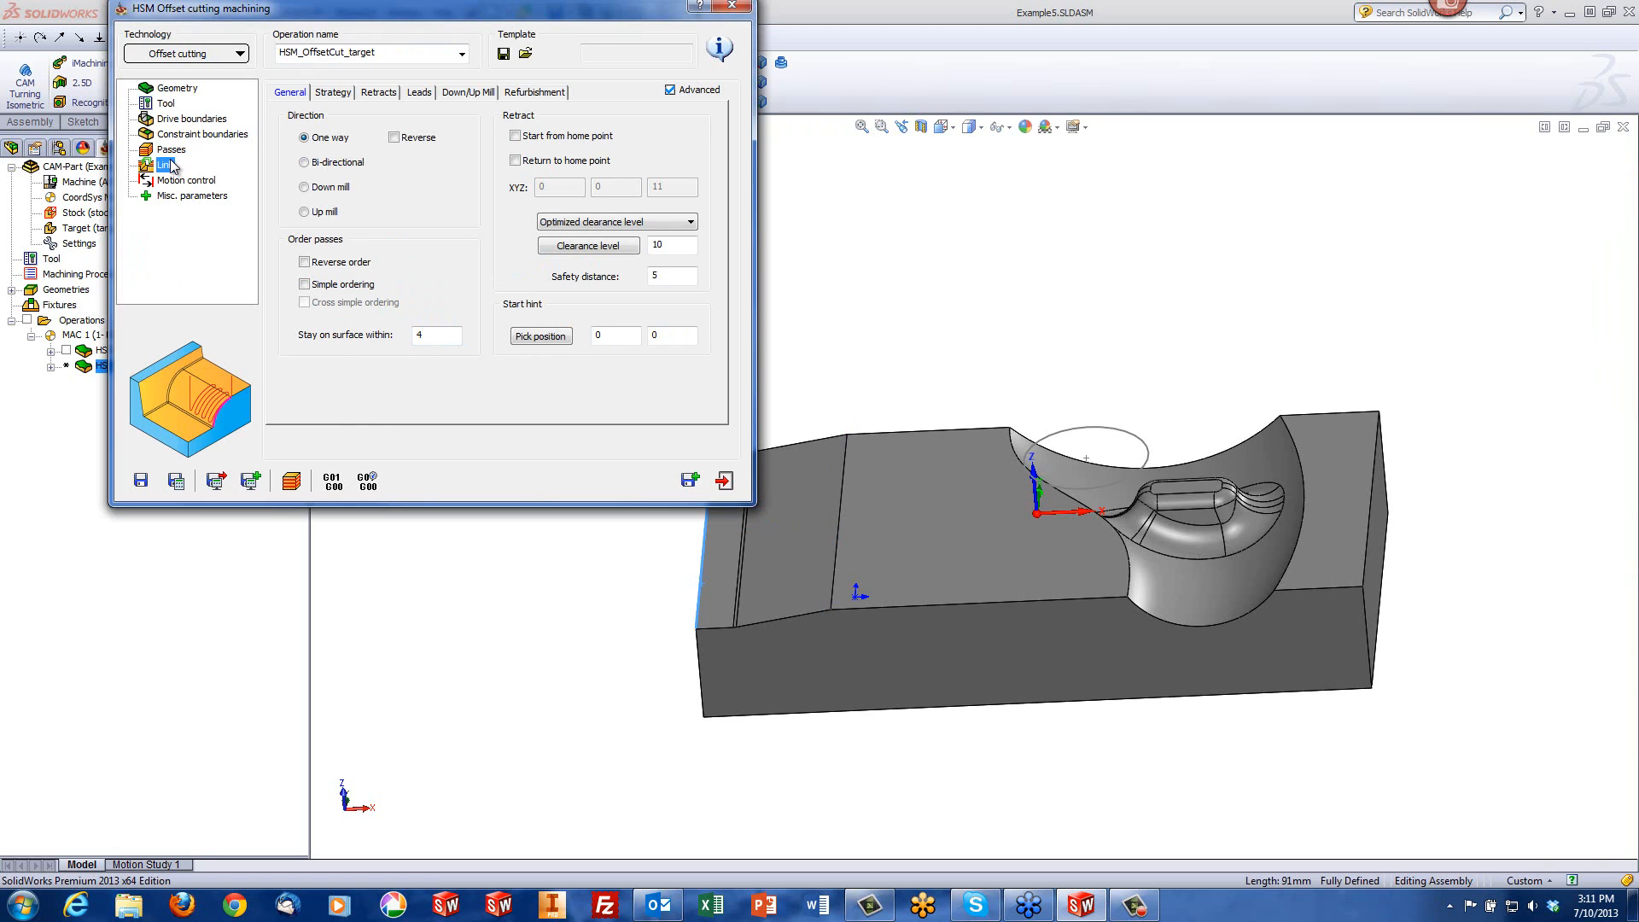
left_click(305, 163)
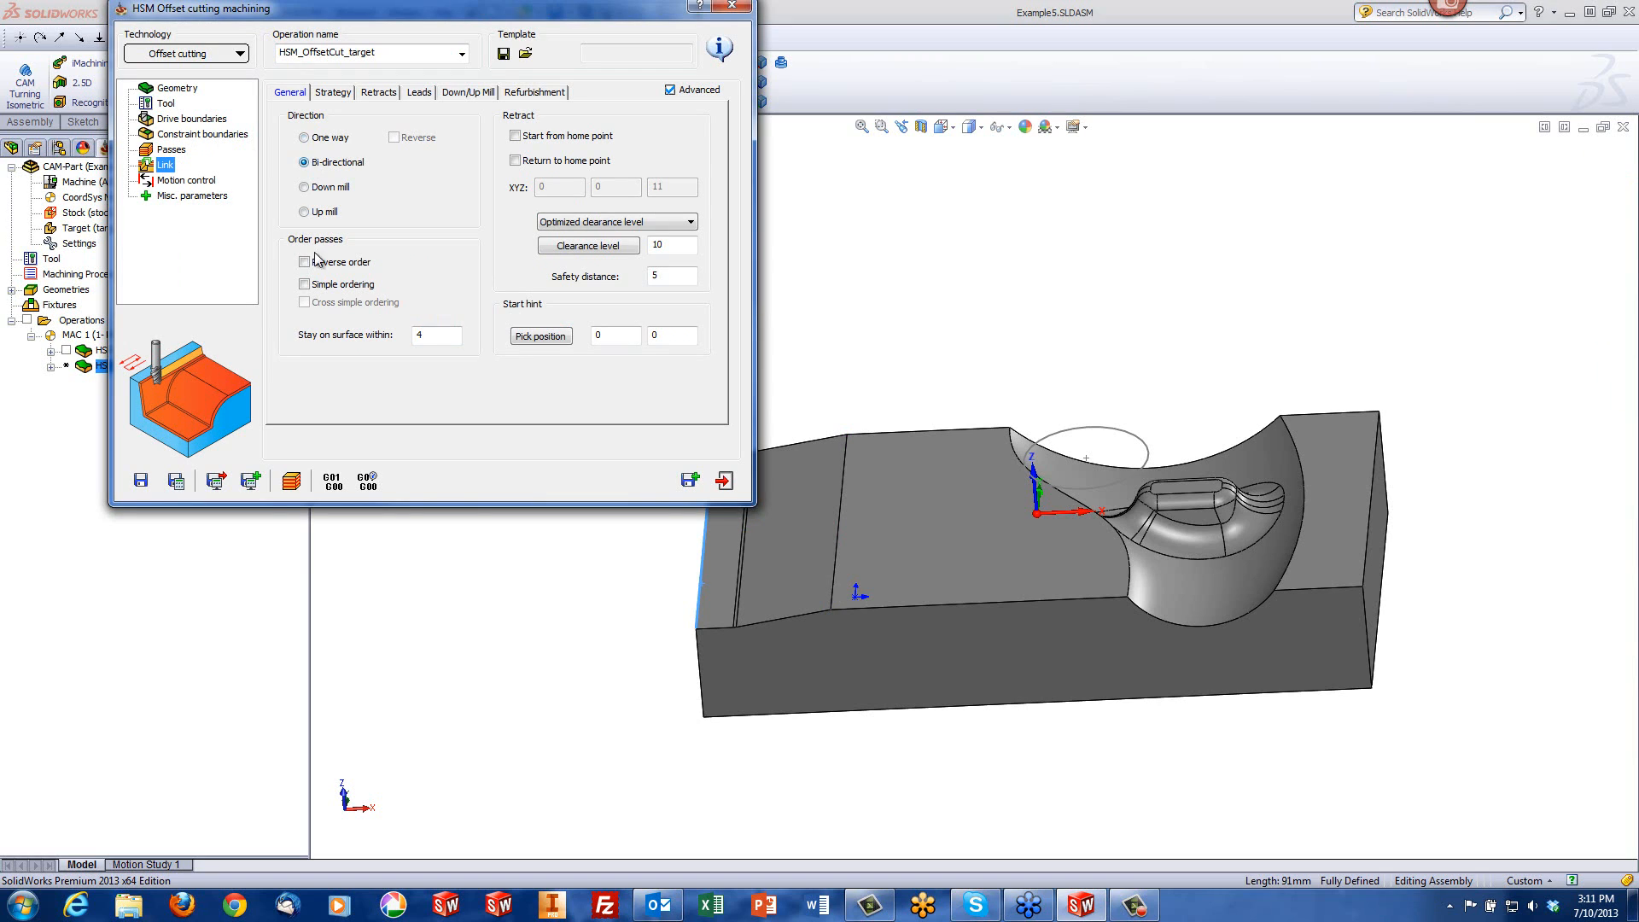
Step: Simulate the offset cutting toolpath, replay it from above at reduced speed, and exit the simulation
left_click(301, 483)
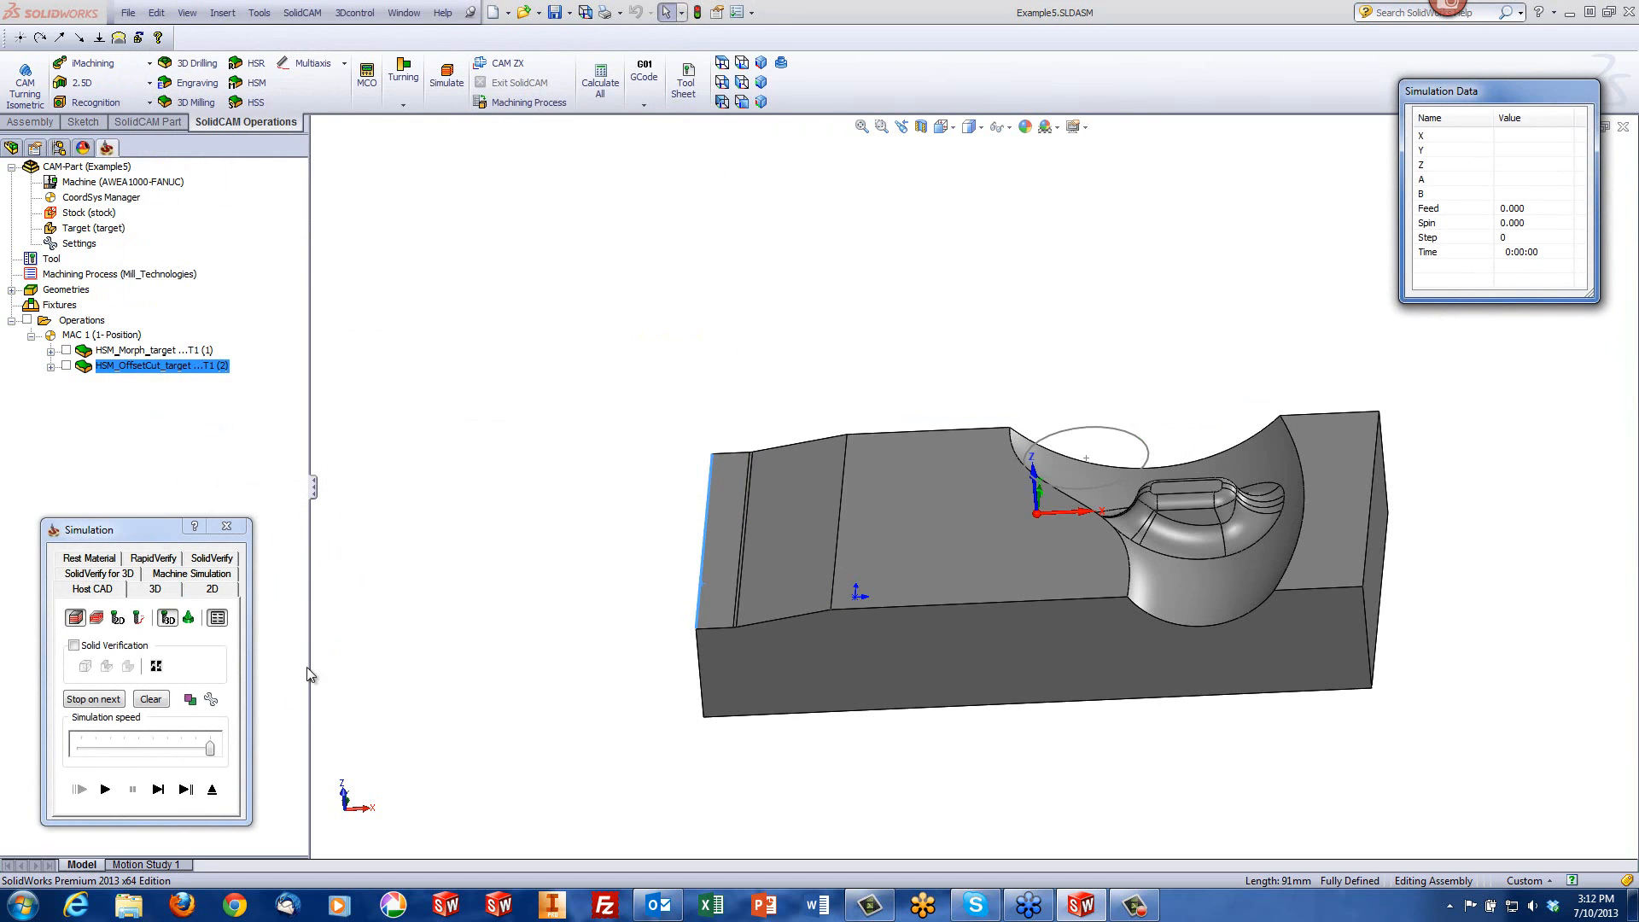
left_click(108, 790)
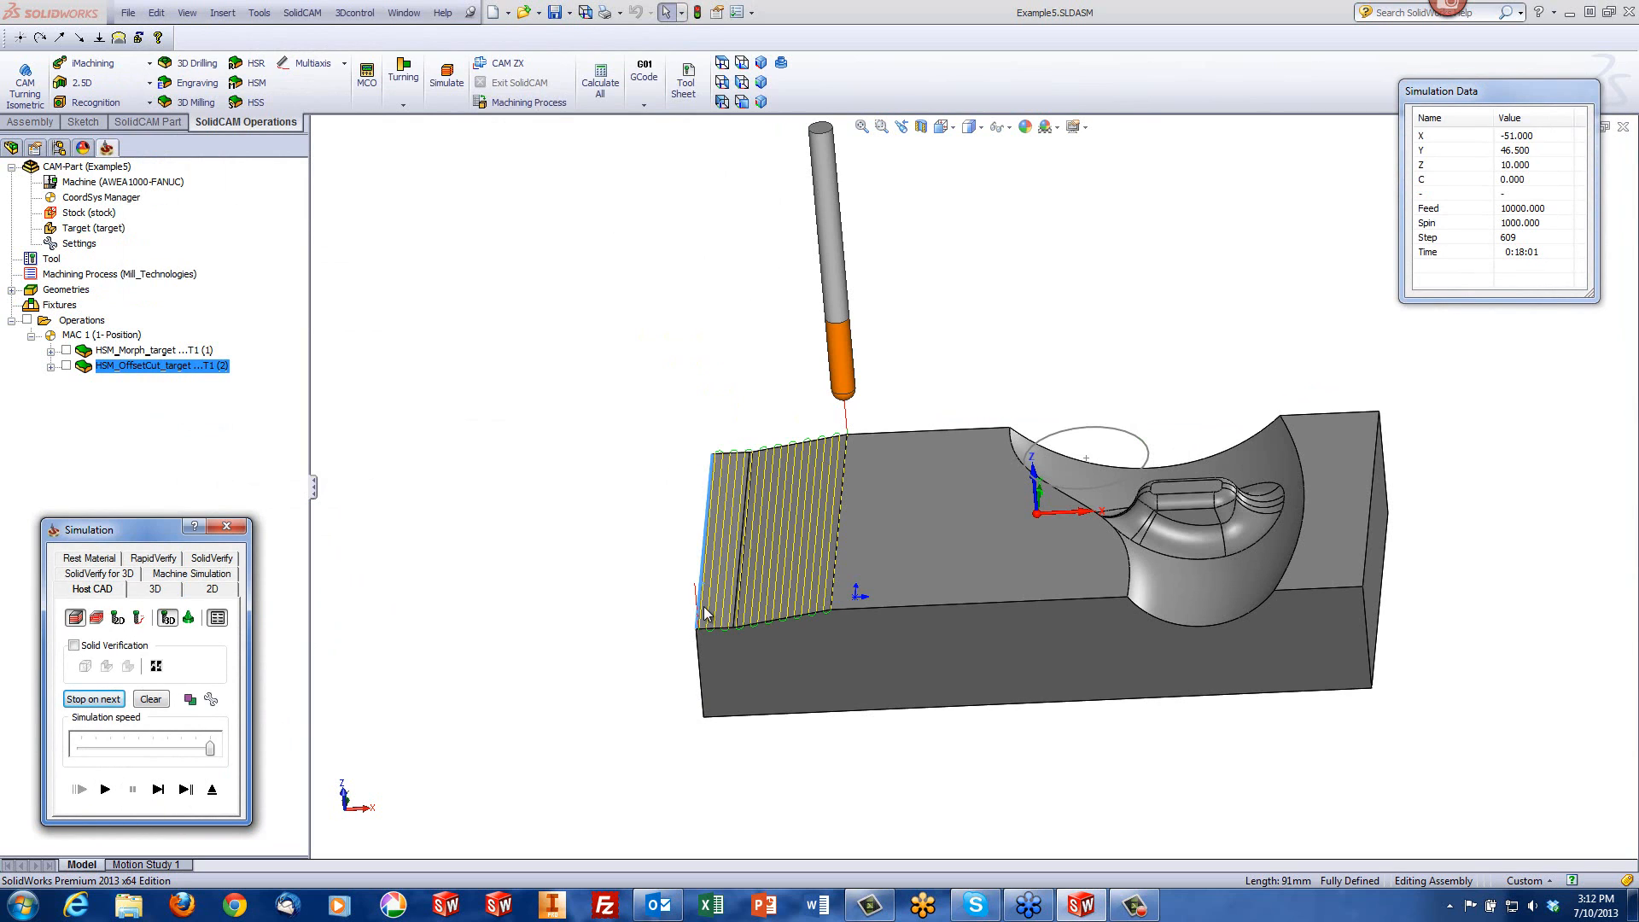
left_click(722, 62)
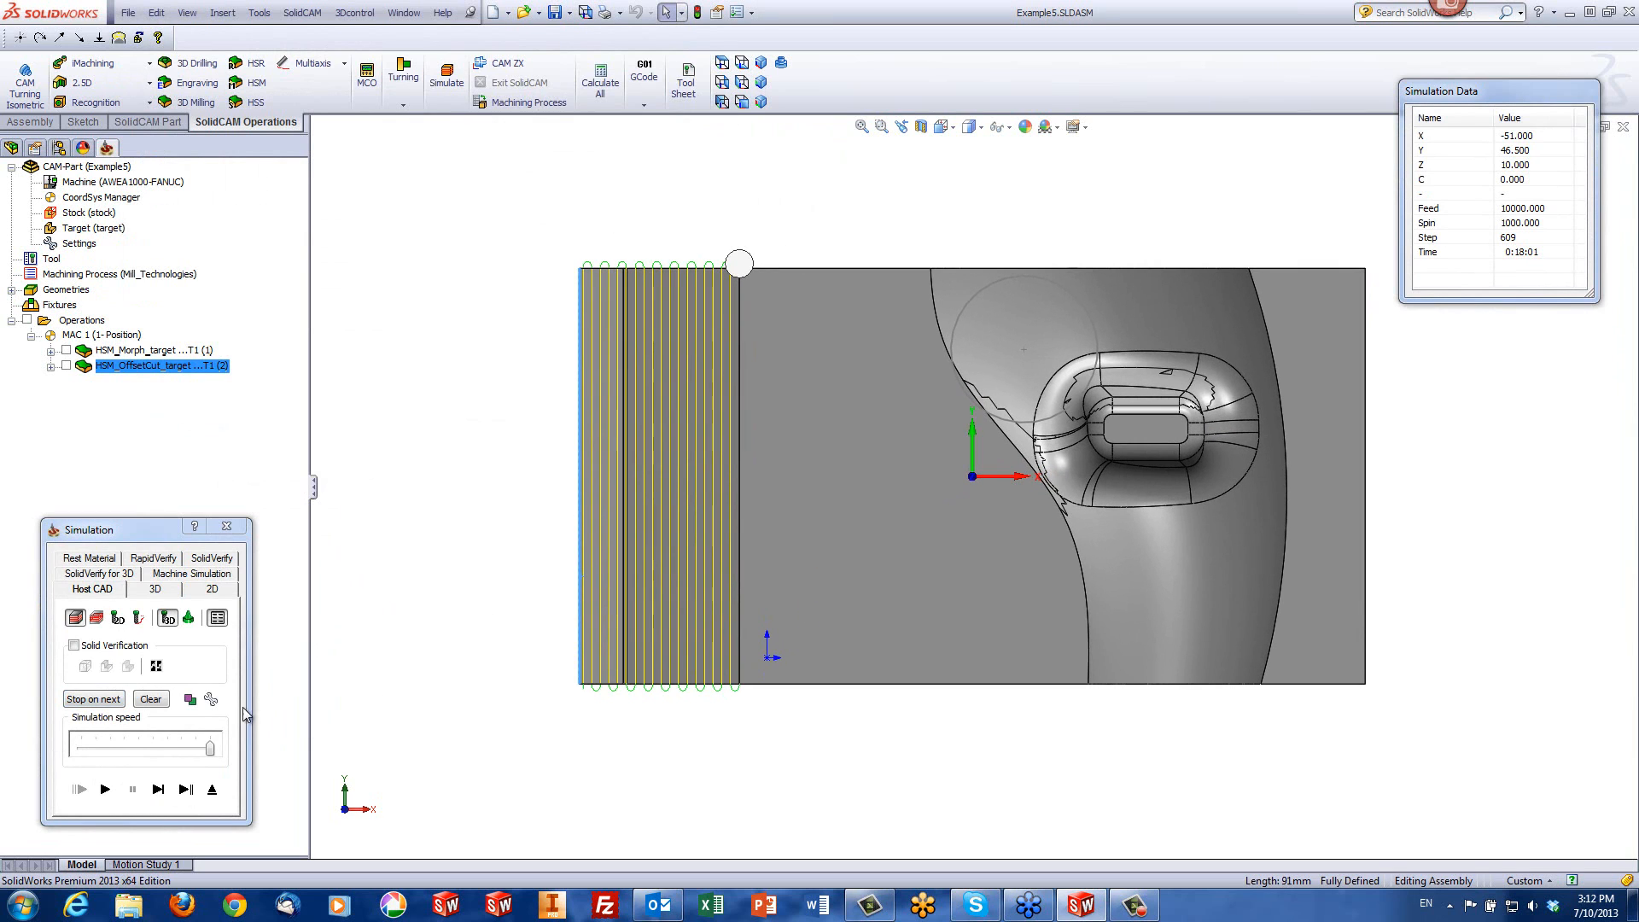
left_click_drag(209, 747, 168, 748)
left_click(105, 789)
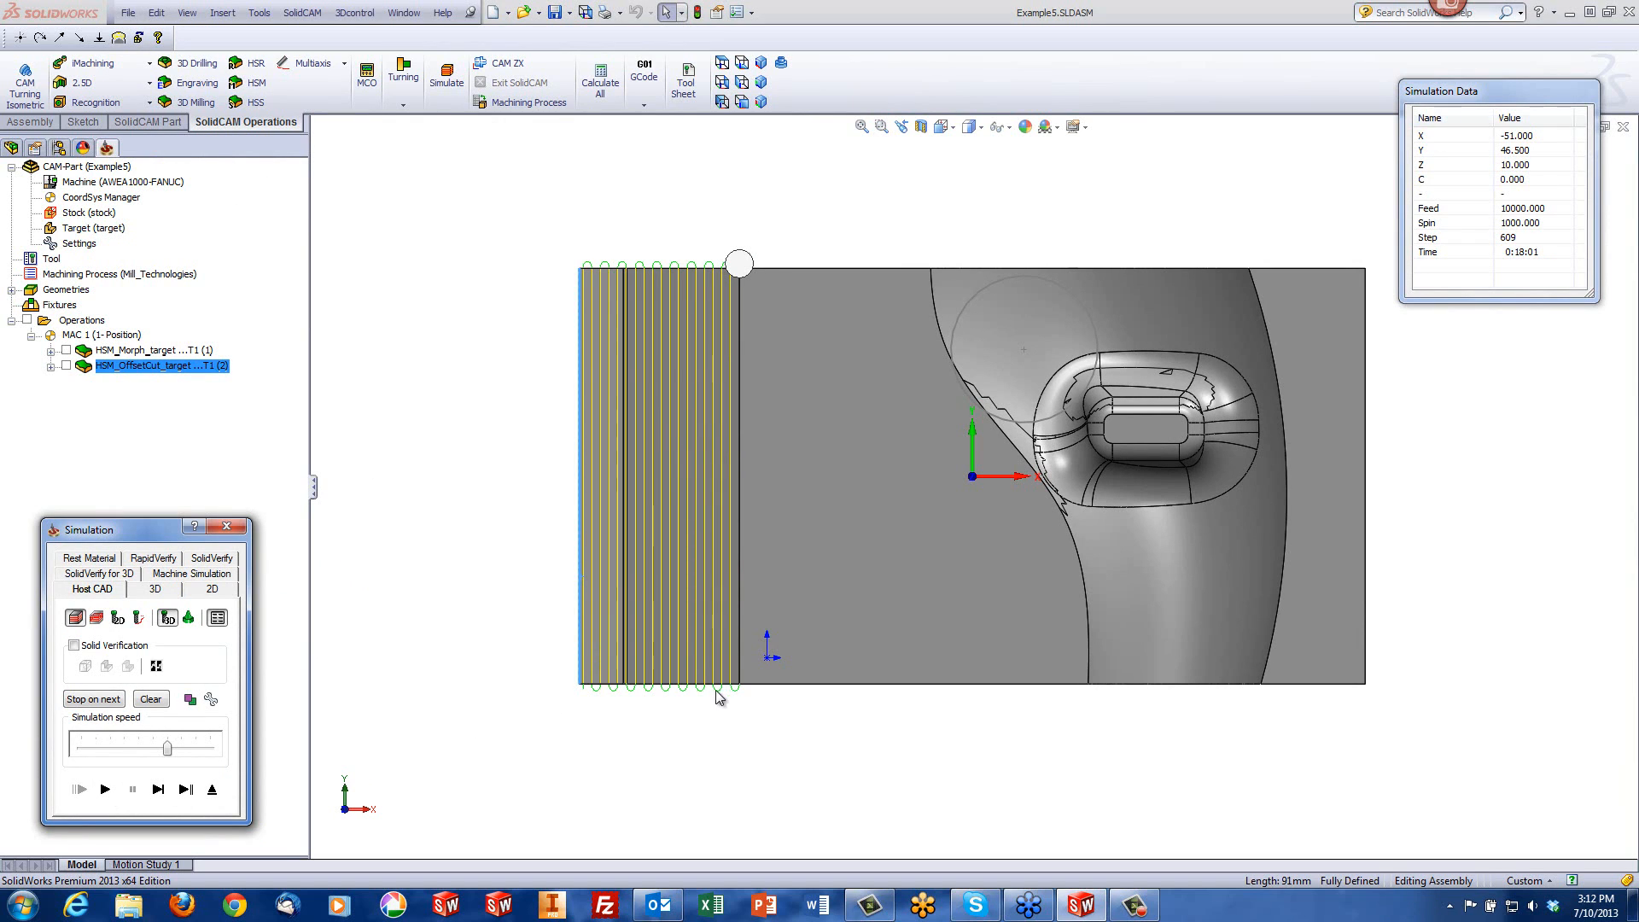
left_click(218, 794)
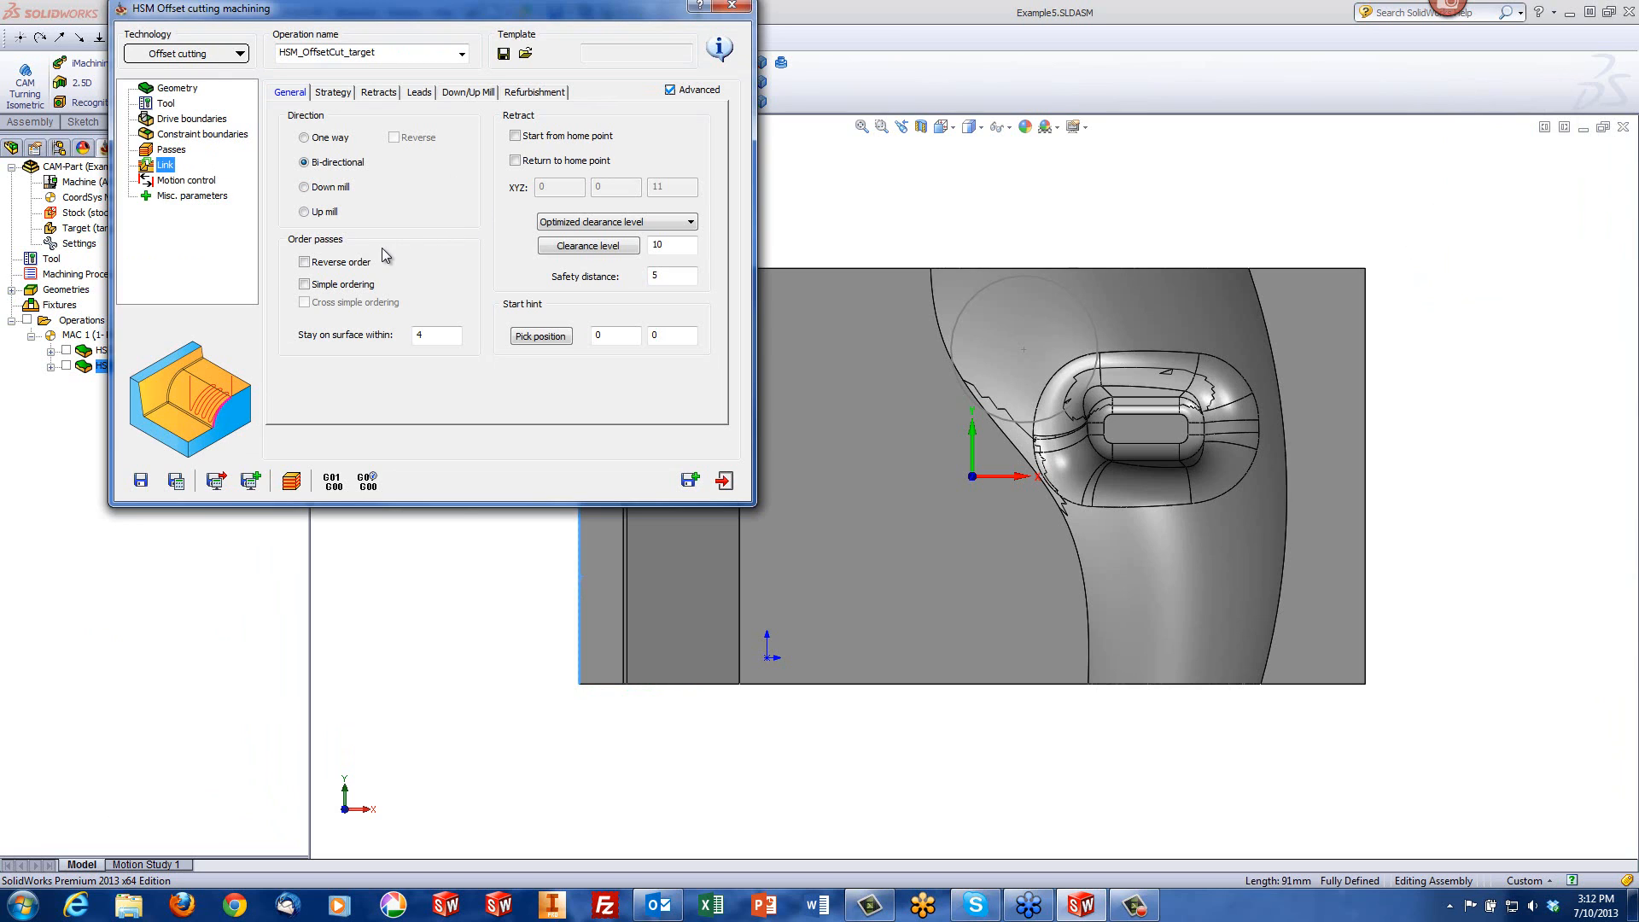
Step: Enable Reverse order for the passes, simulate the toolpath again, and exit the simulation
left_click(303, 262)
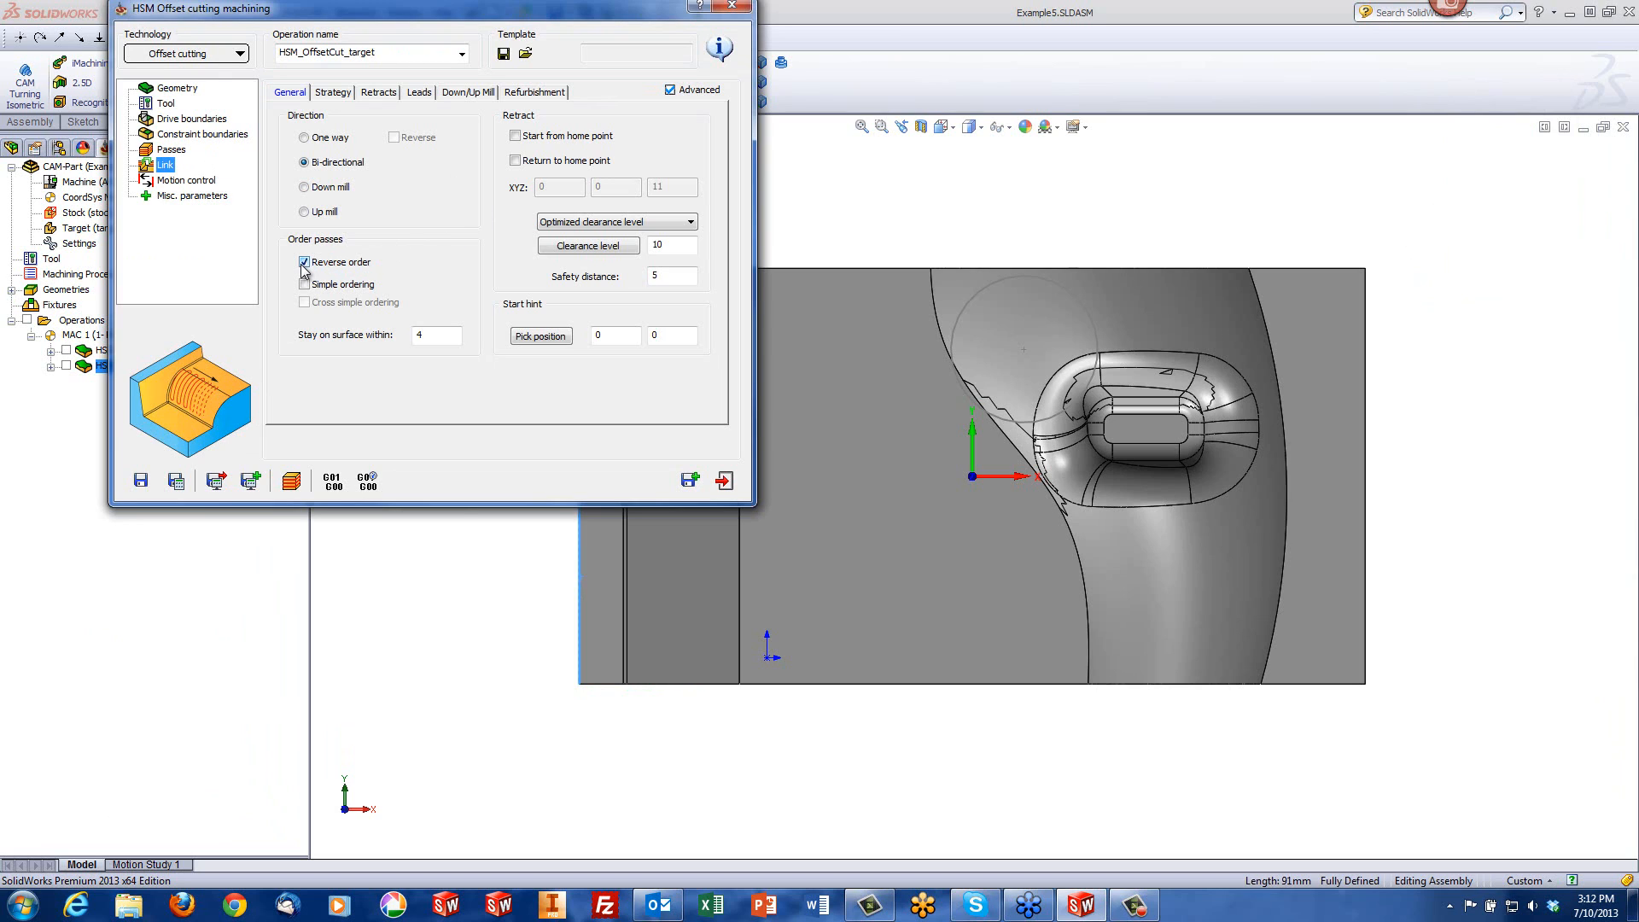
left_click(291, 482)
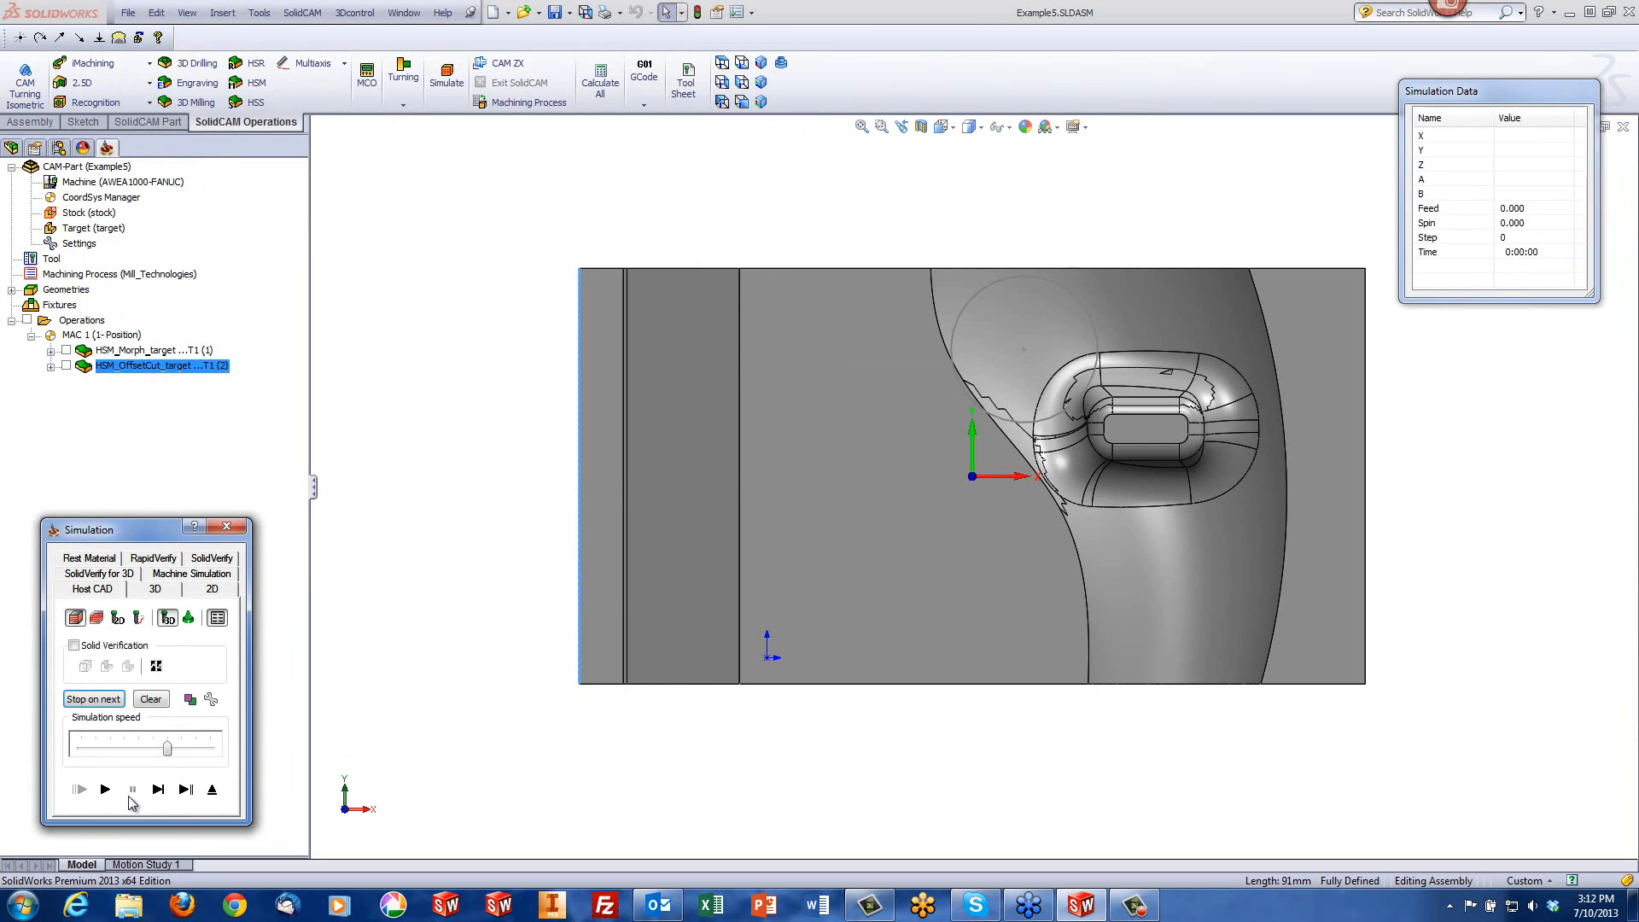
left_click(105, 789)
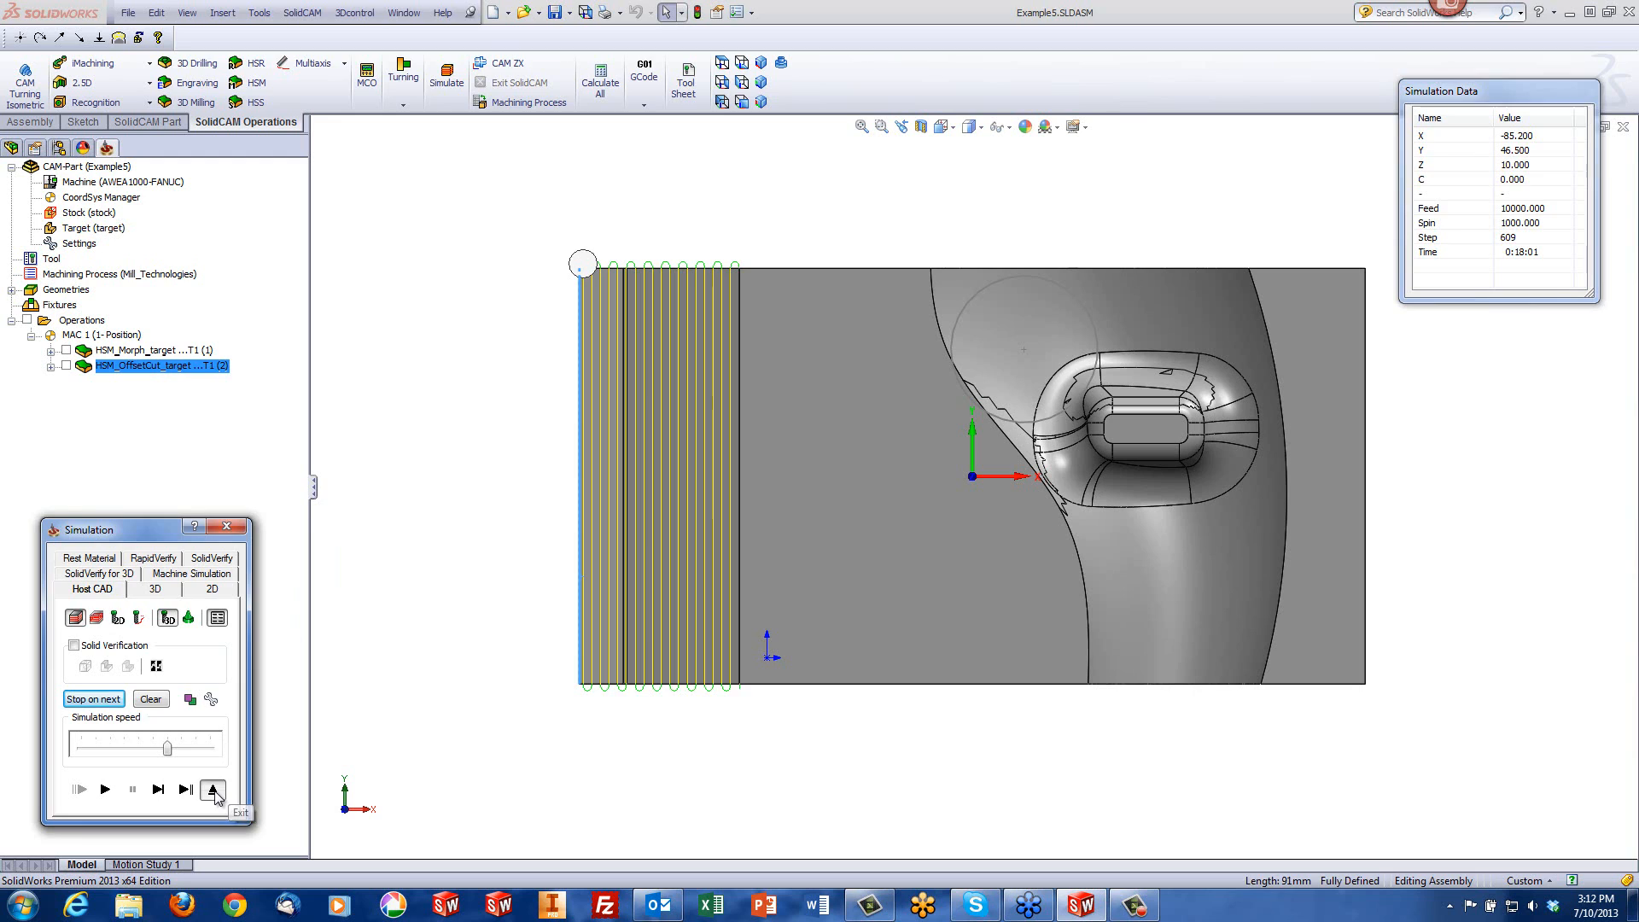
left_click(213, 790)
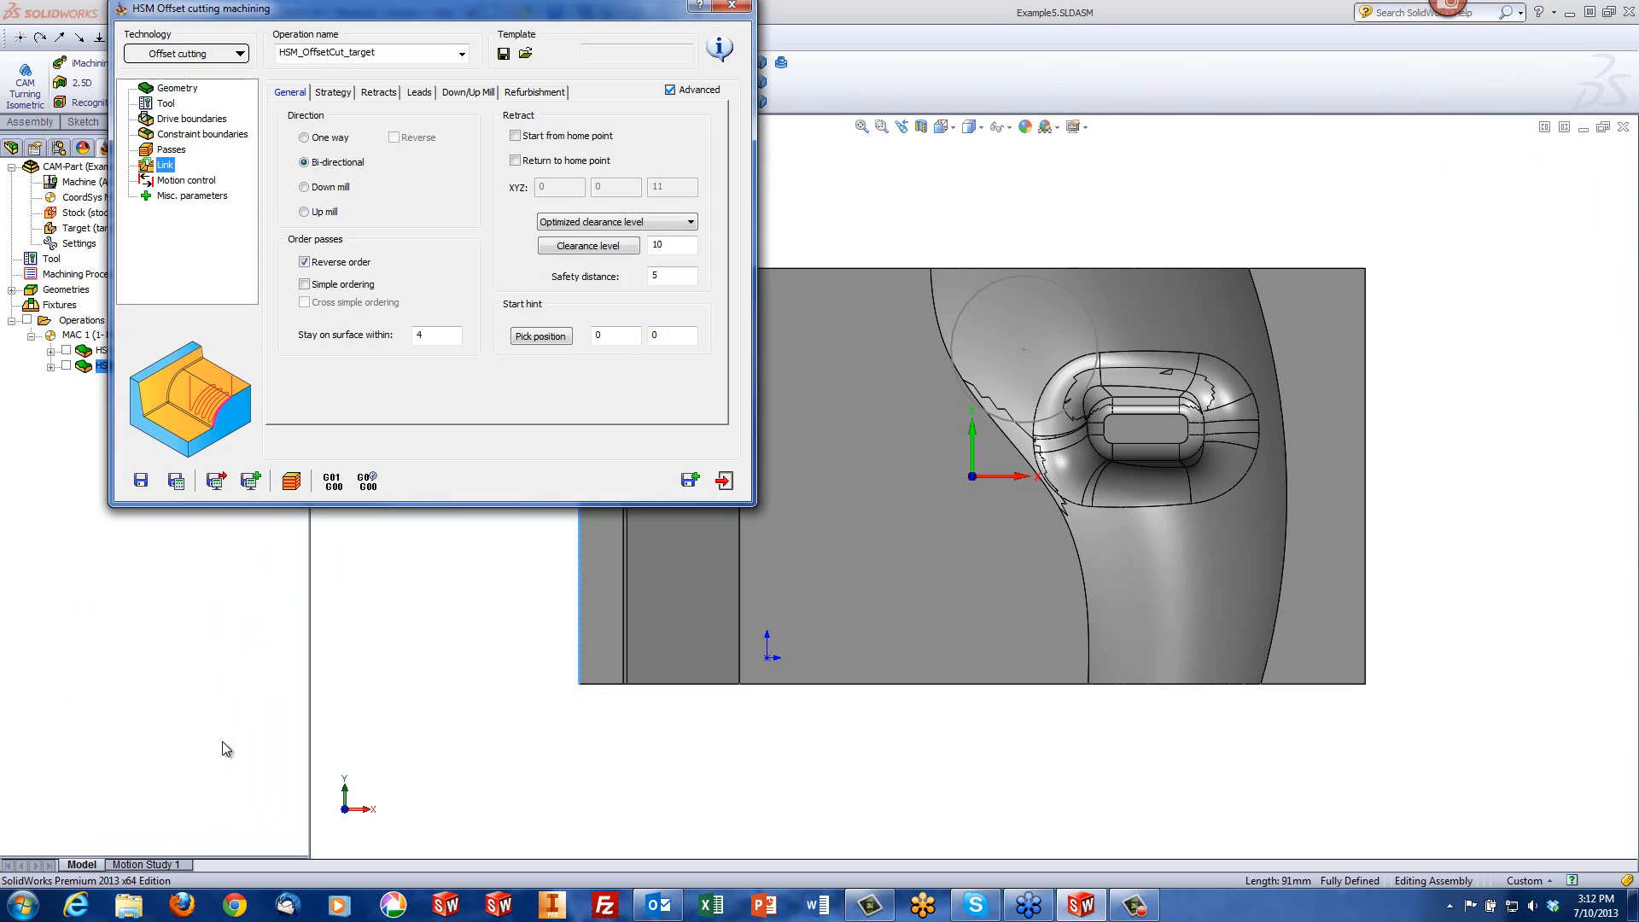
Step: Set the offset cutting's clear direction to Both and its right clear offset to 30
left_click(178, 122)
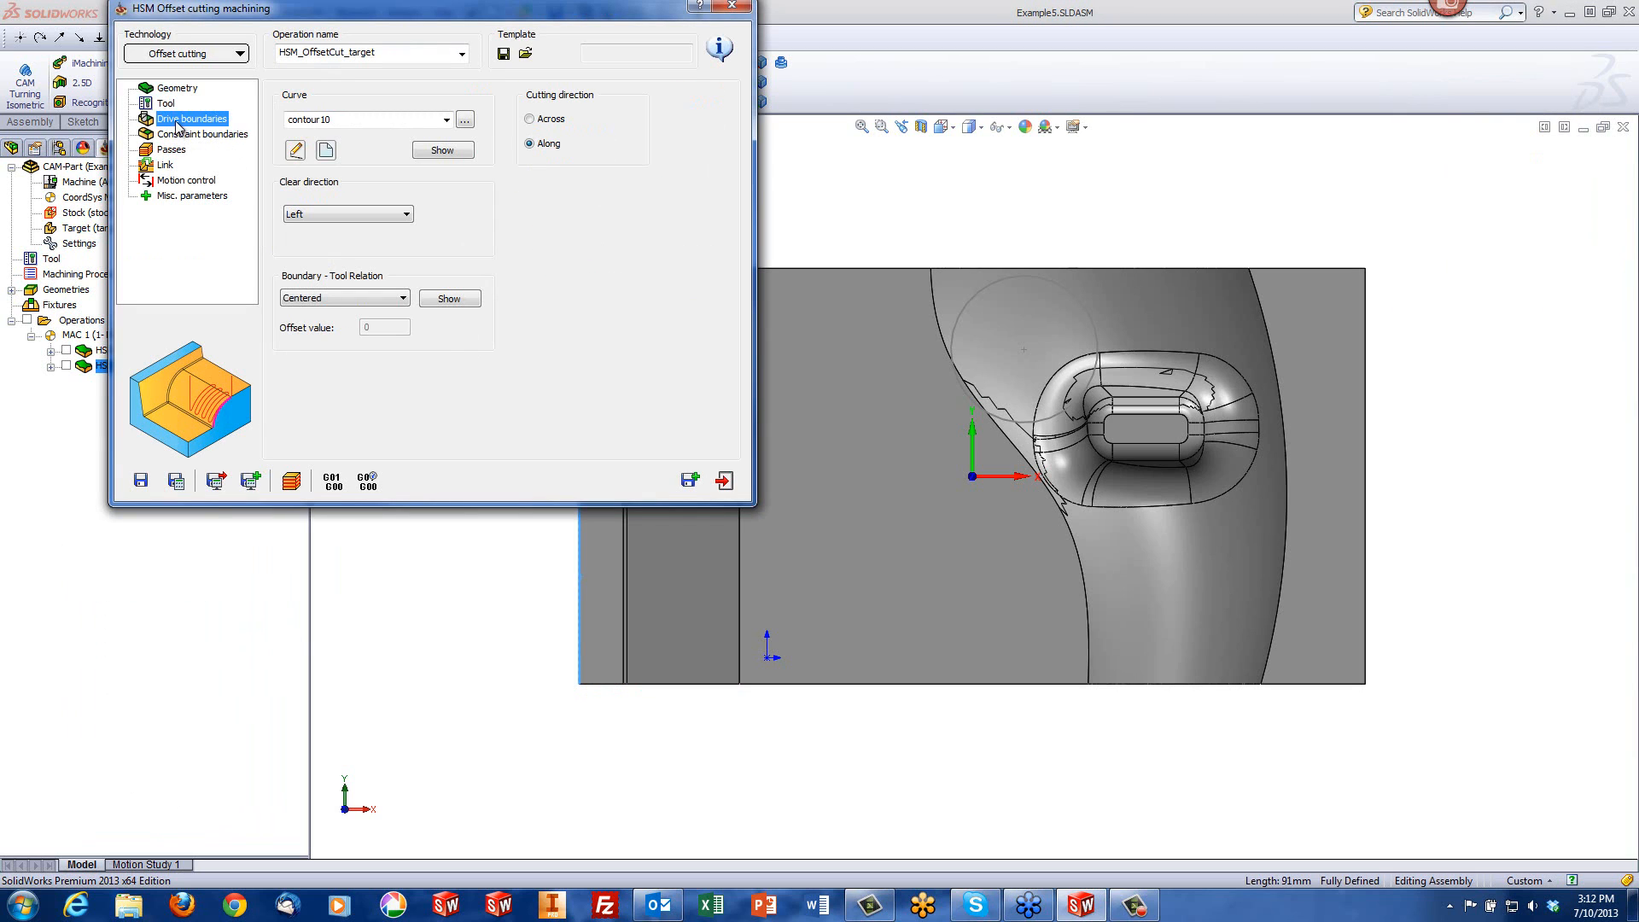
left_click(326, 215)
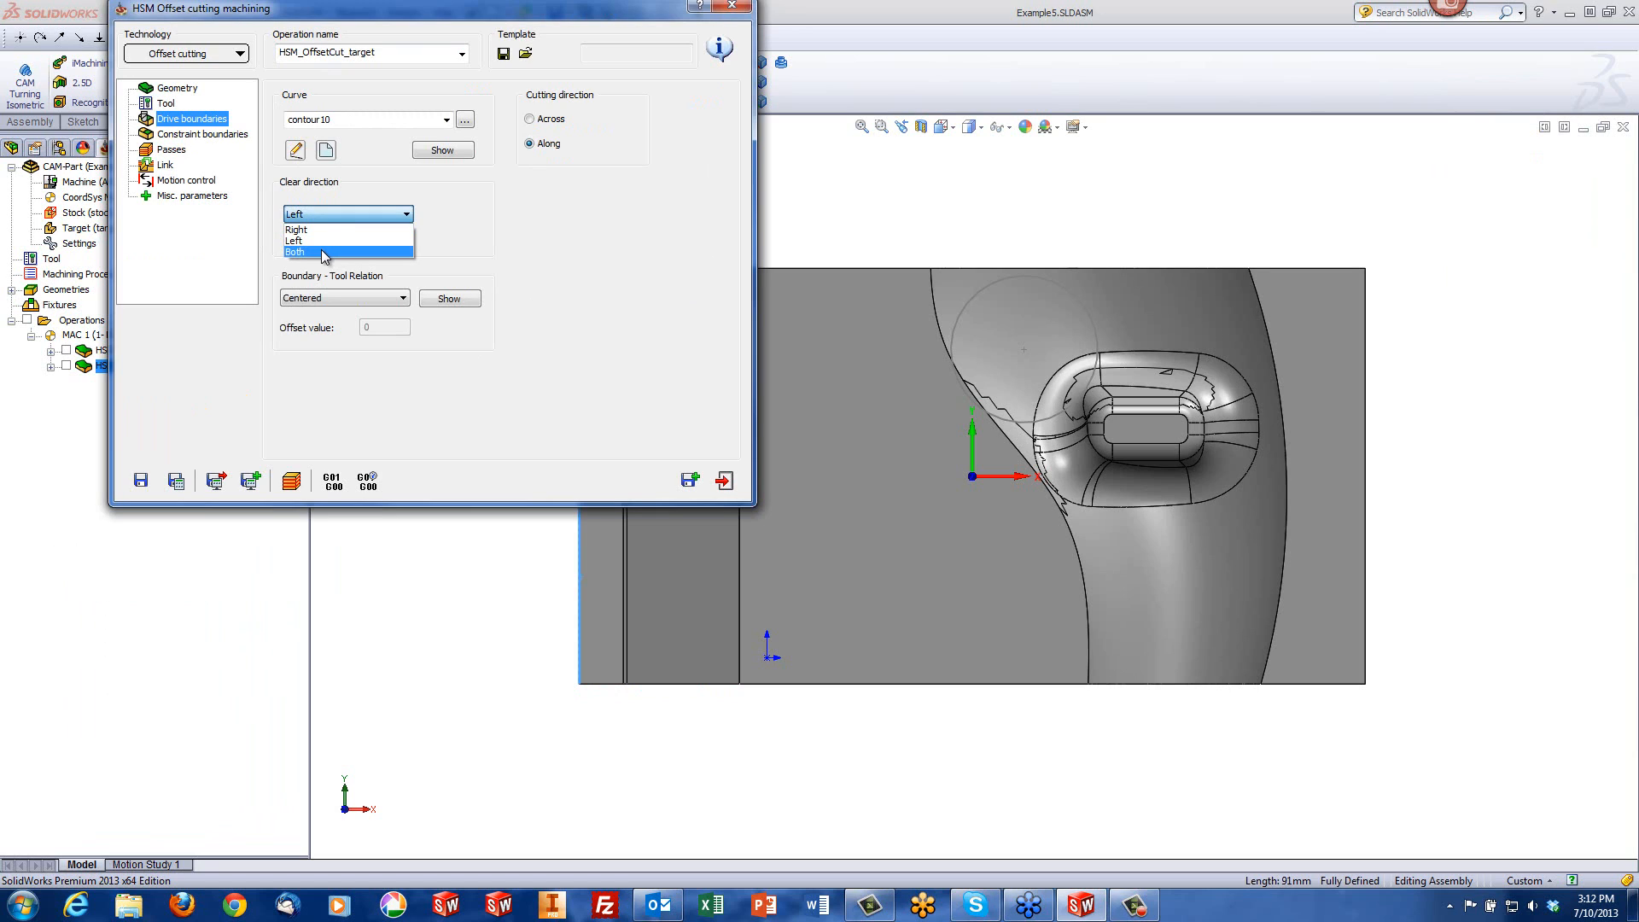
left_click(324, 251)
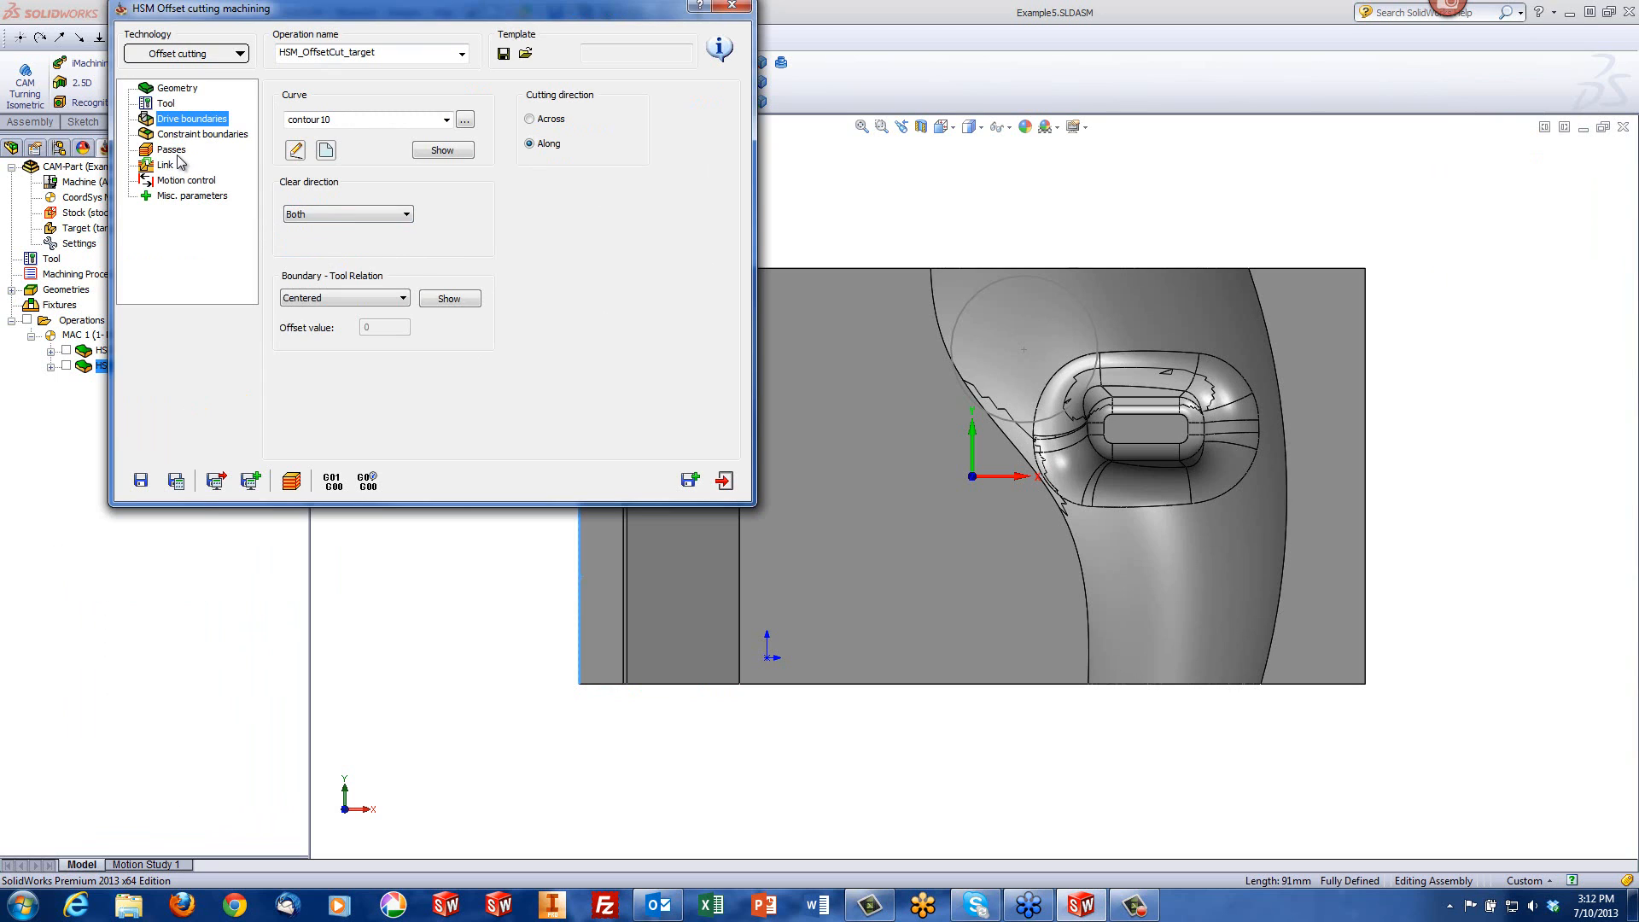
left_click(175, 150)
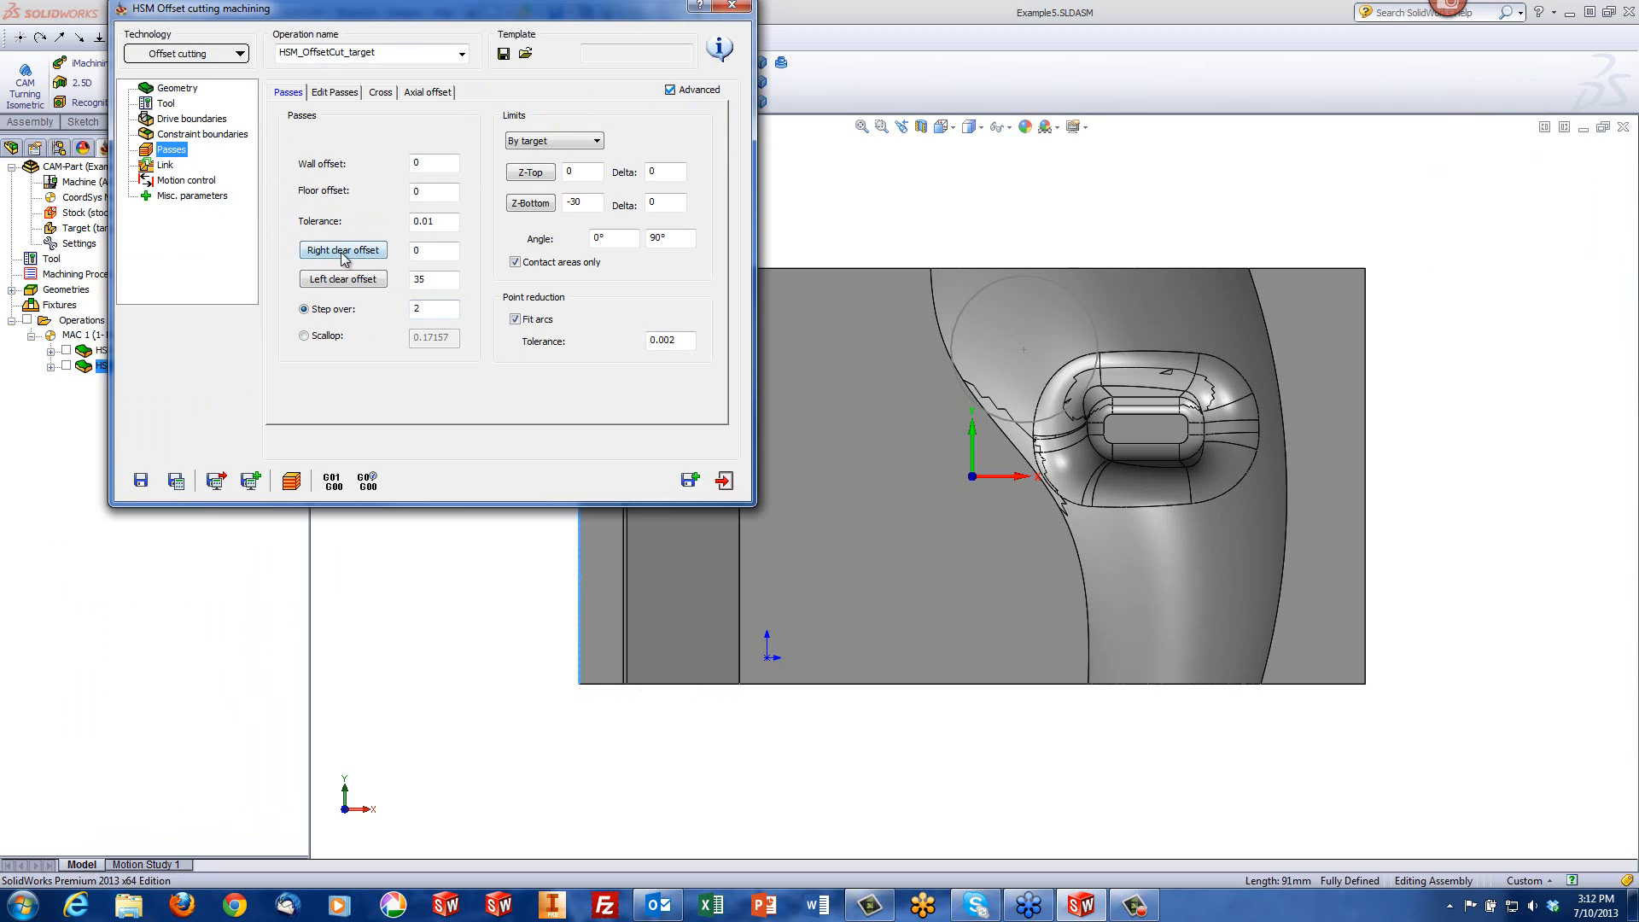
left_click(444, 247)
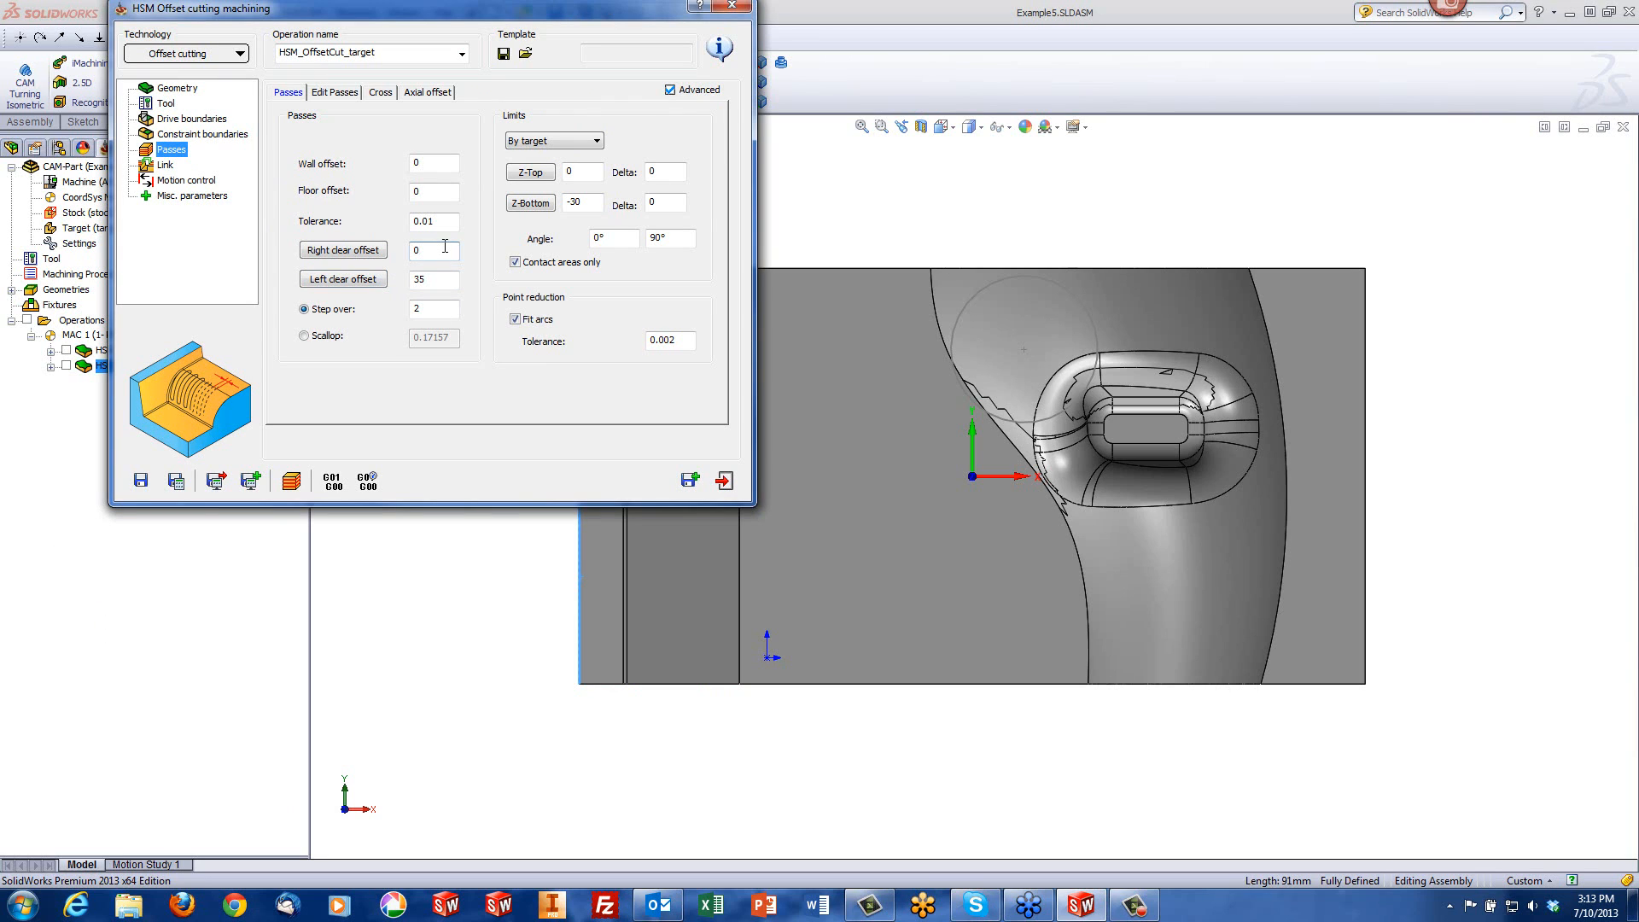
double_click(445, 247)
type("3")
Step: Simulate the toolpath offset to both sides of the drive curve and exit the simulation
left_click(291, 481)
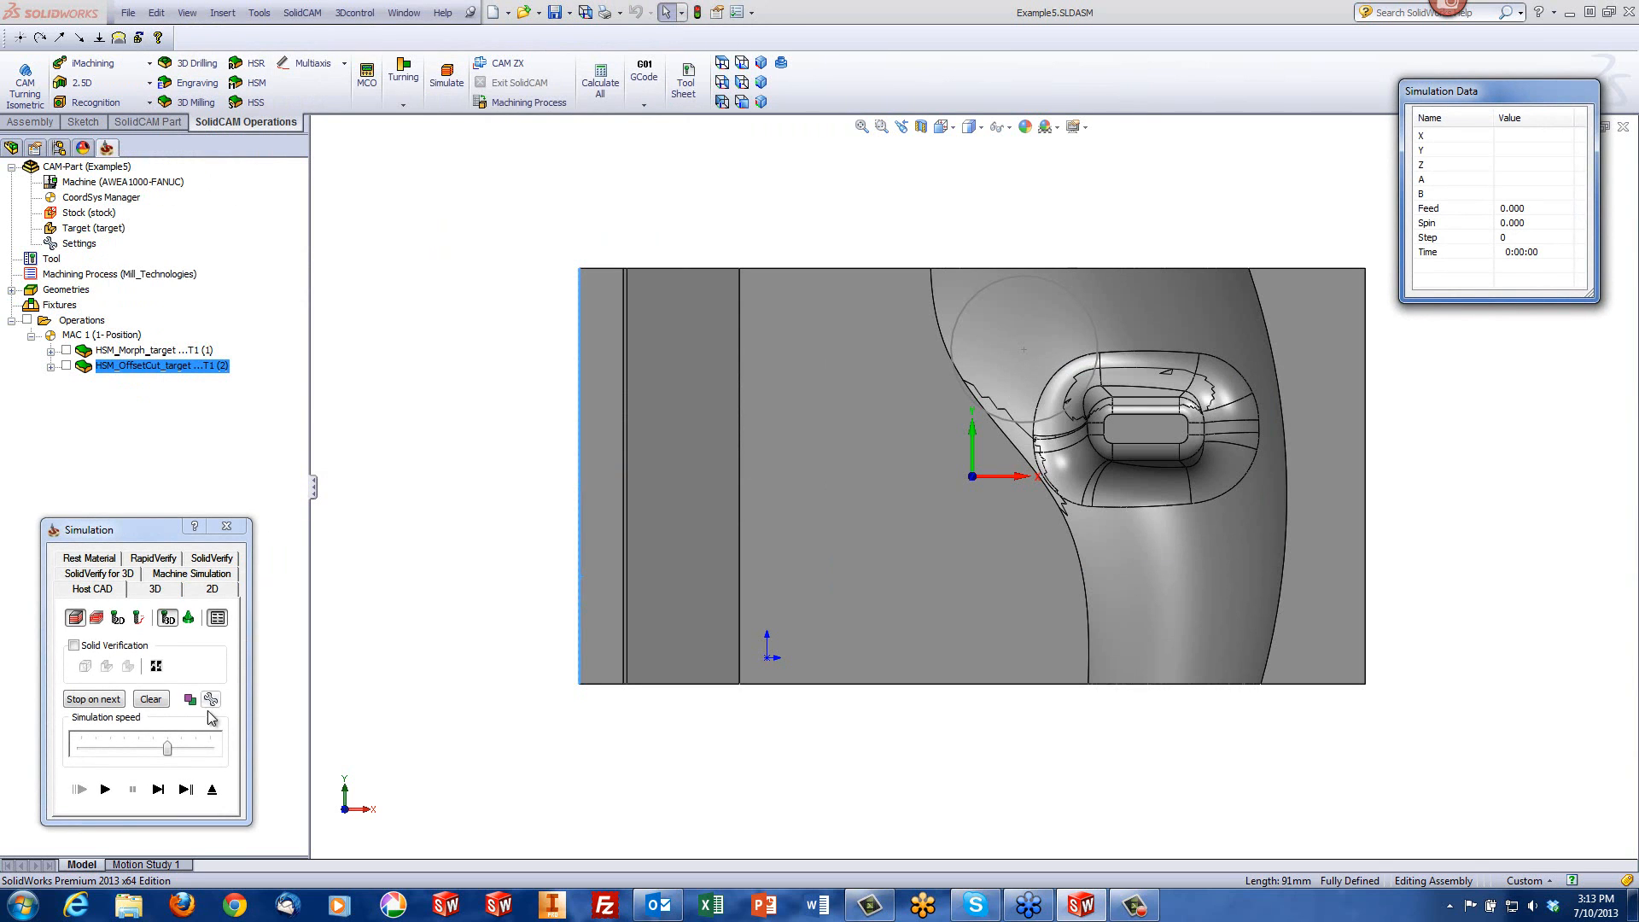
left_click(105, 791)
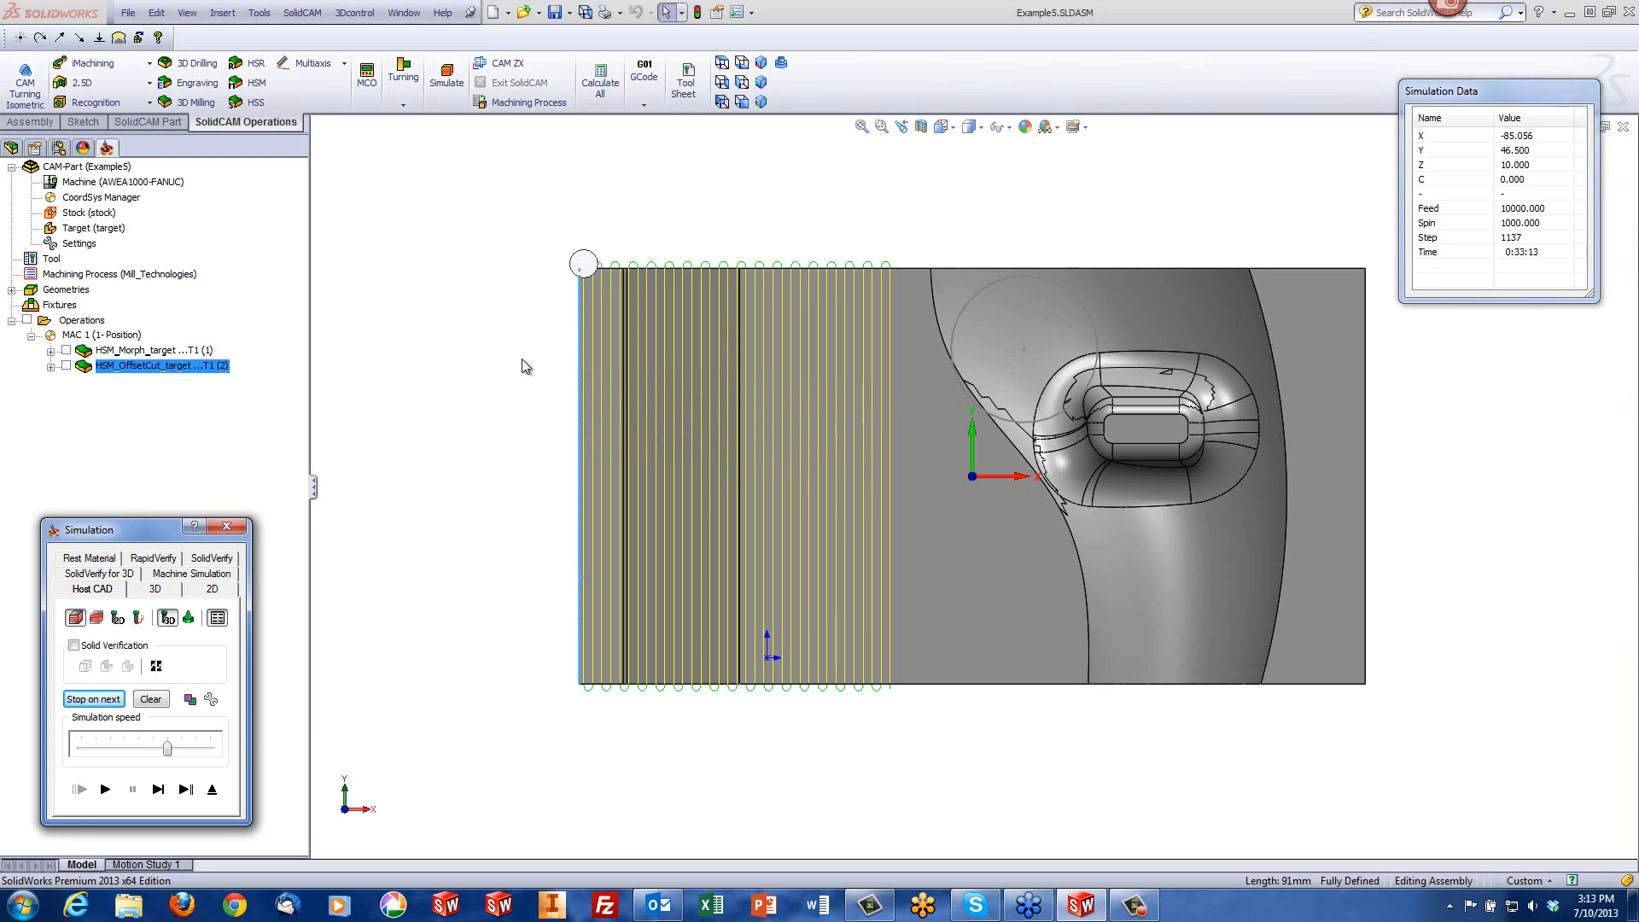
left_click(211, 789)
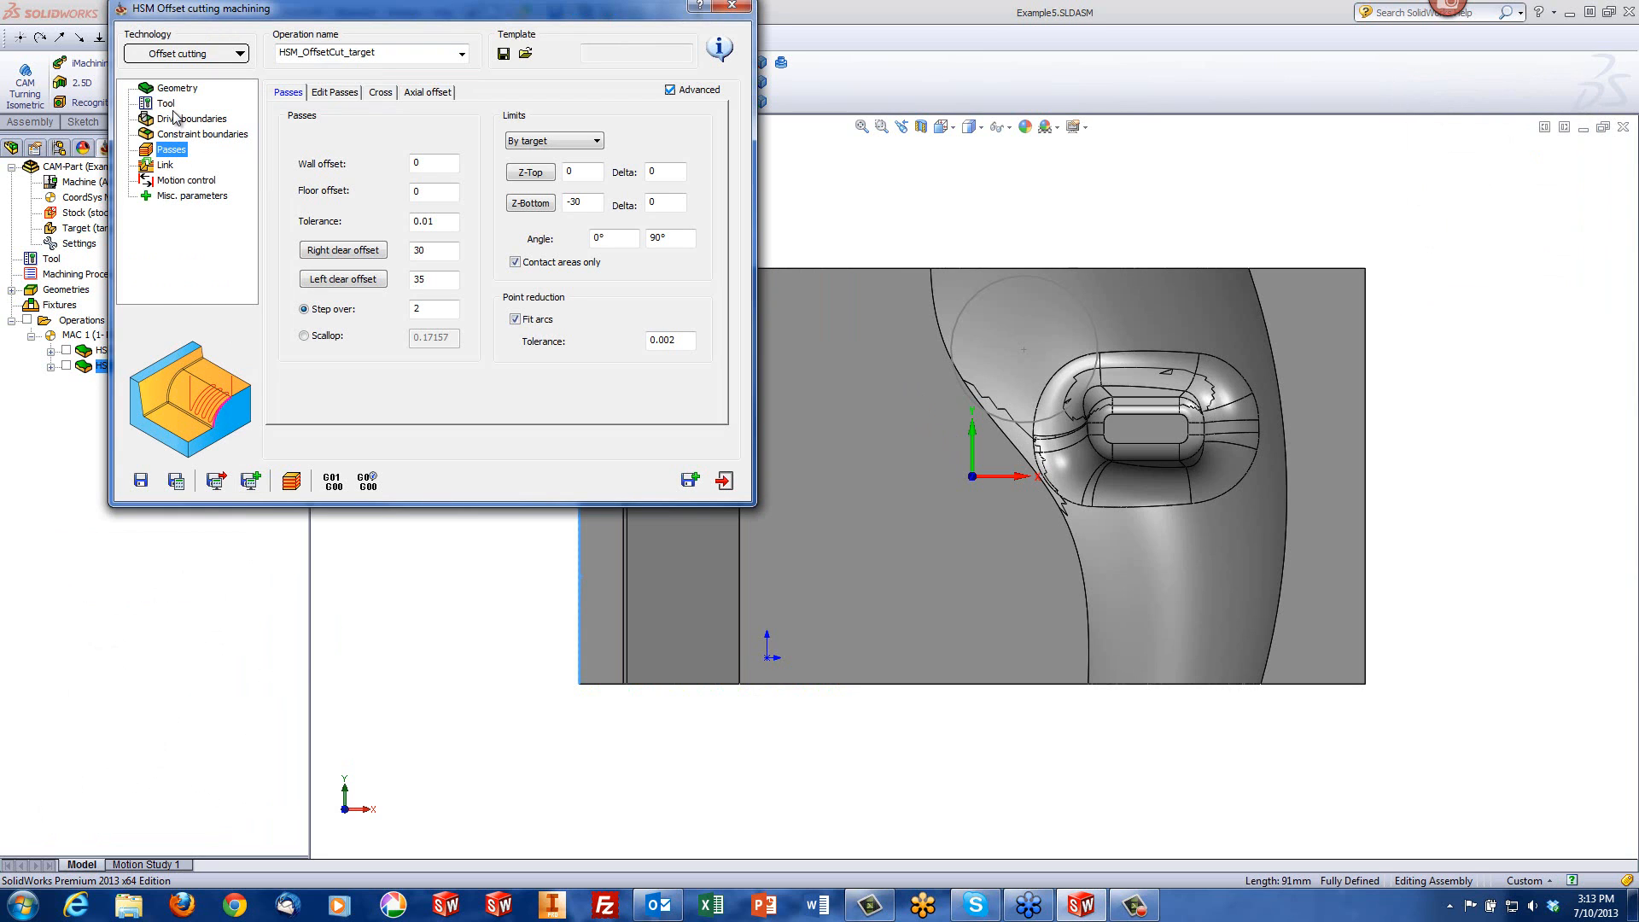
Step: Change the drive boundary's cutting direction to Across, simulate the resulting toolpath, and exit the simulation
left_click(175, 119)
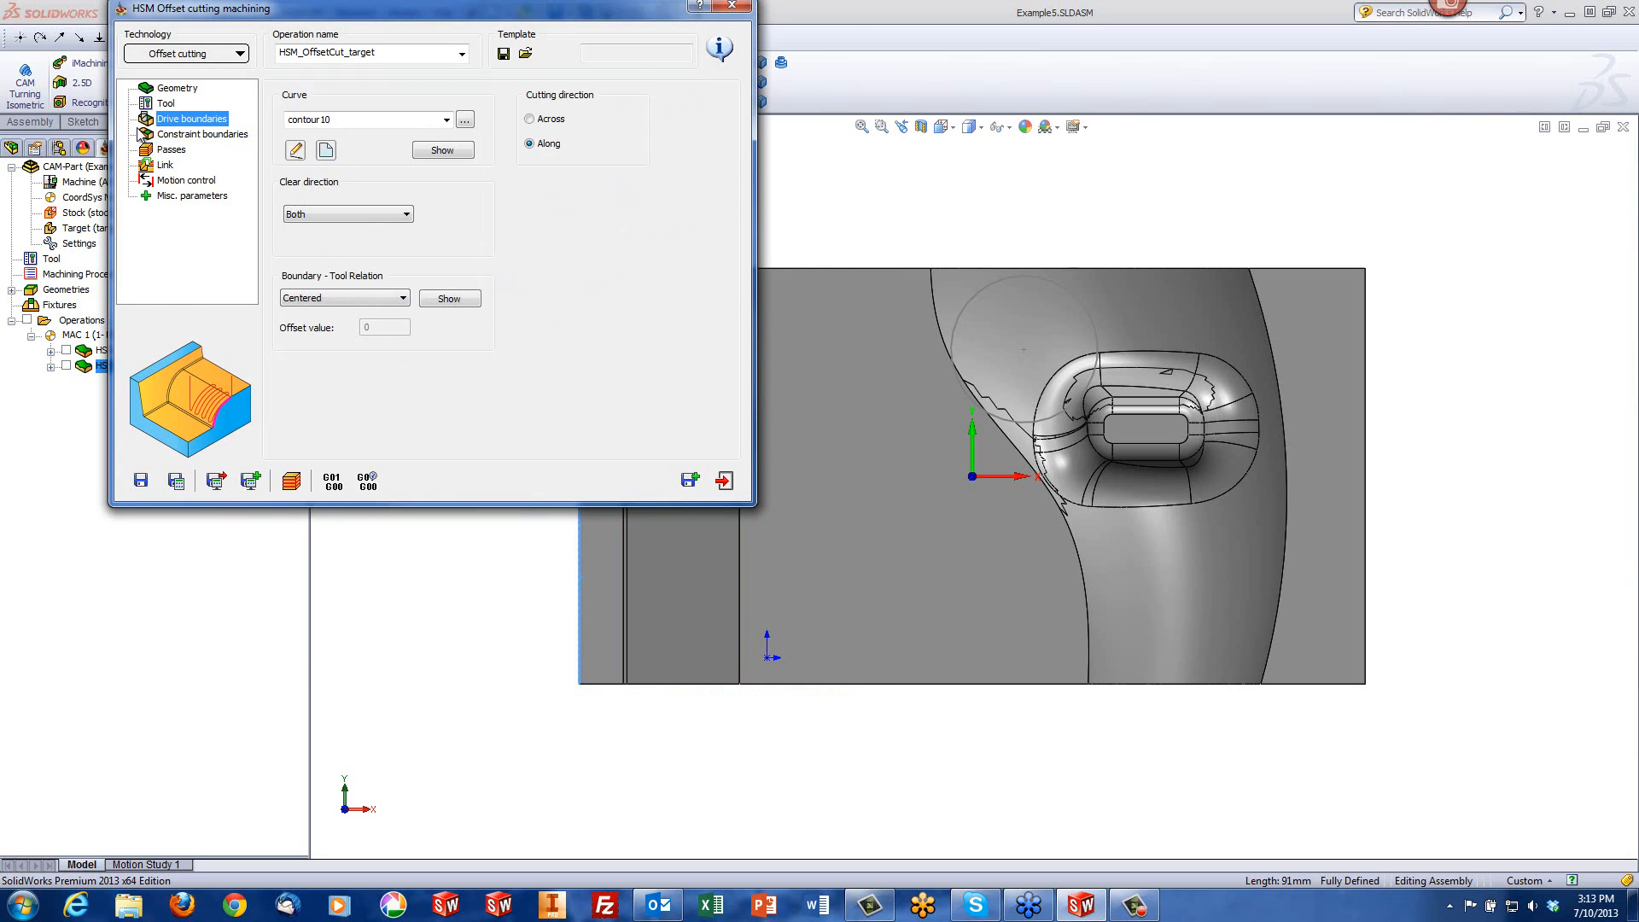
left_click(531, 119)
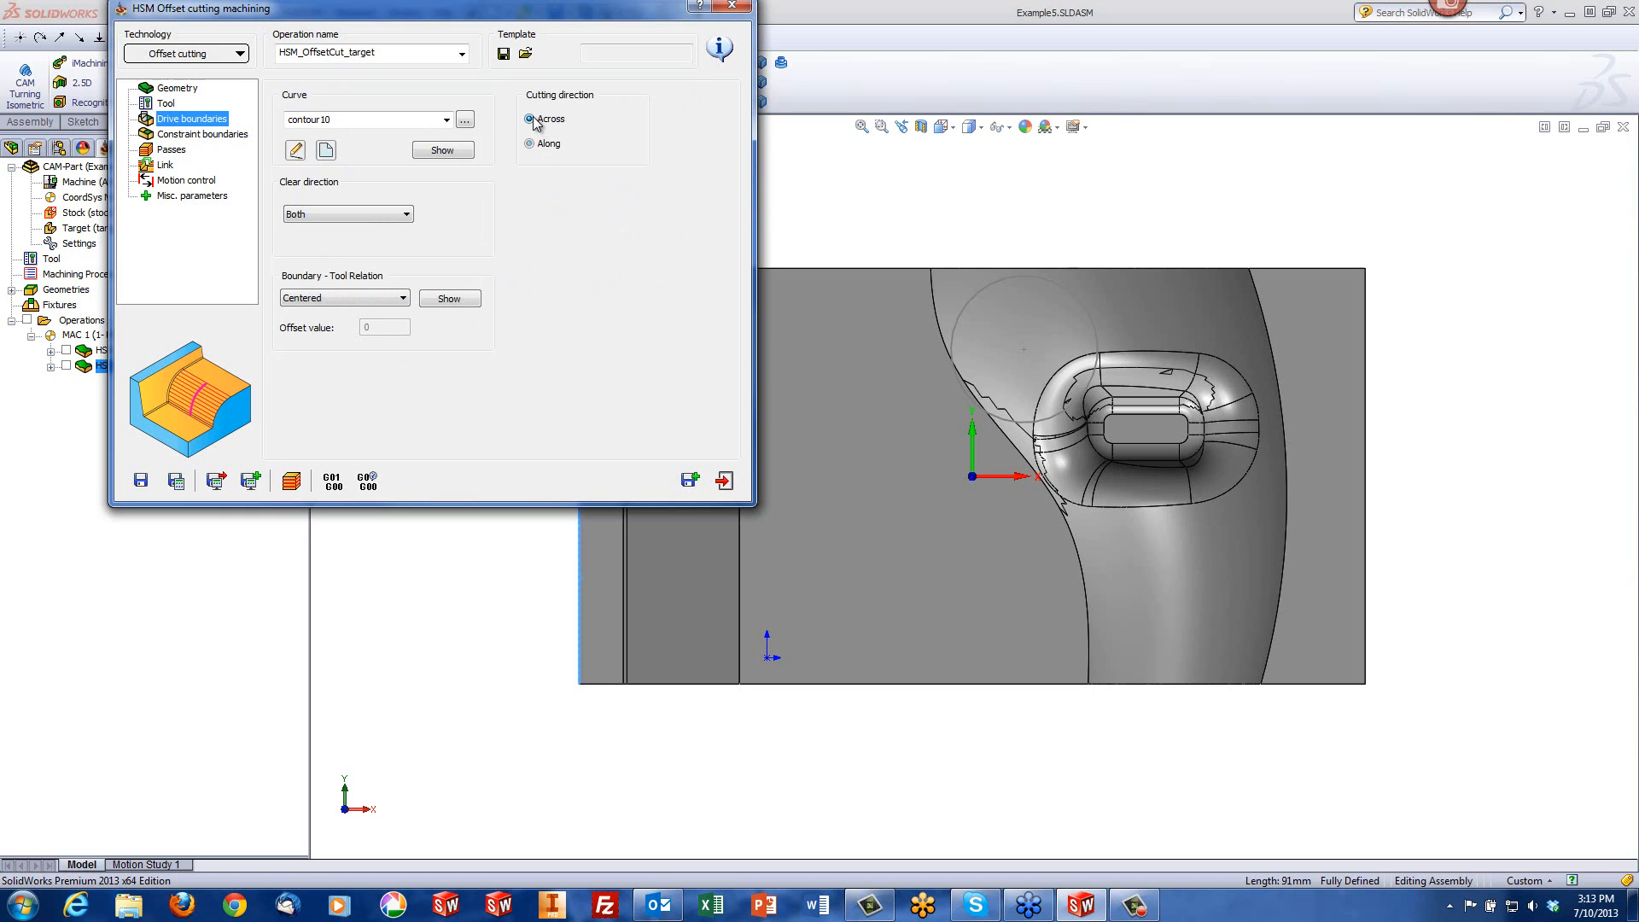
left_click(291, 481)
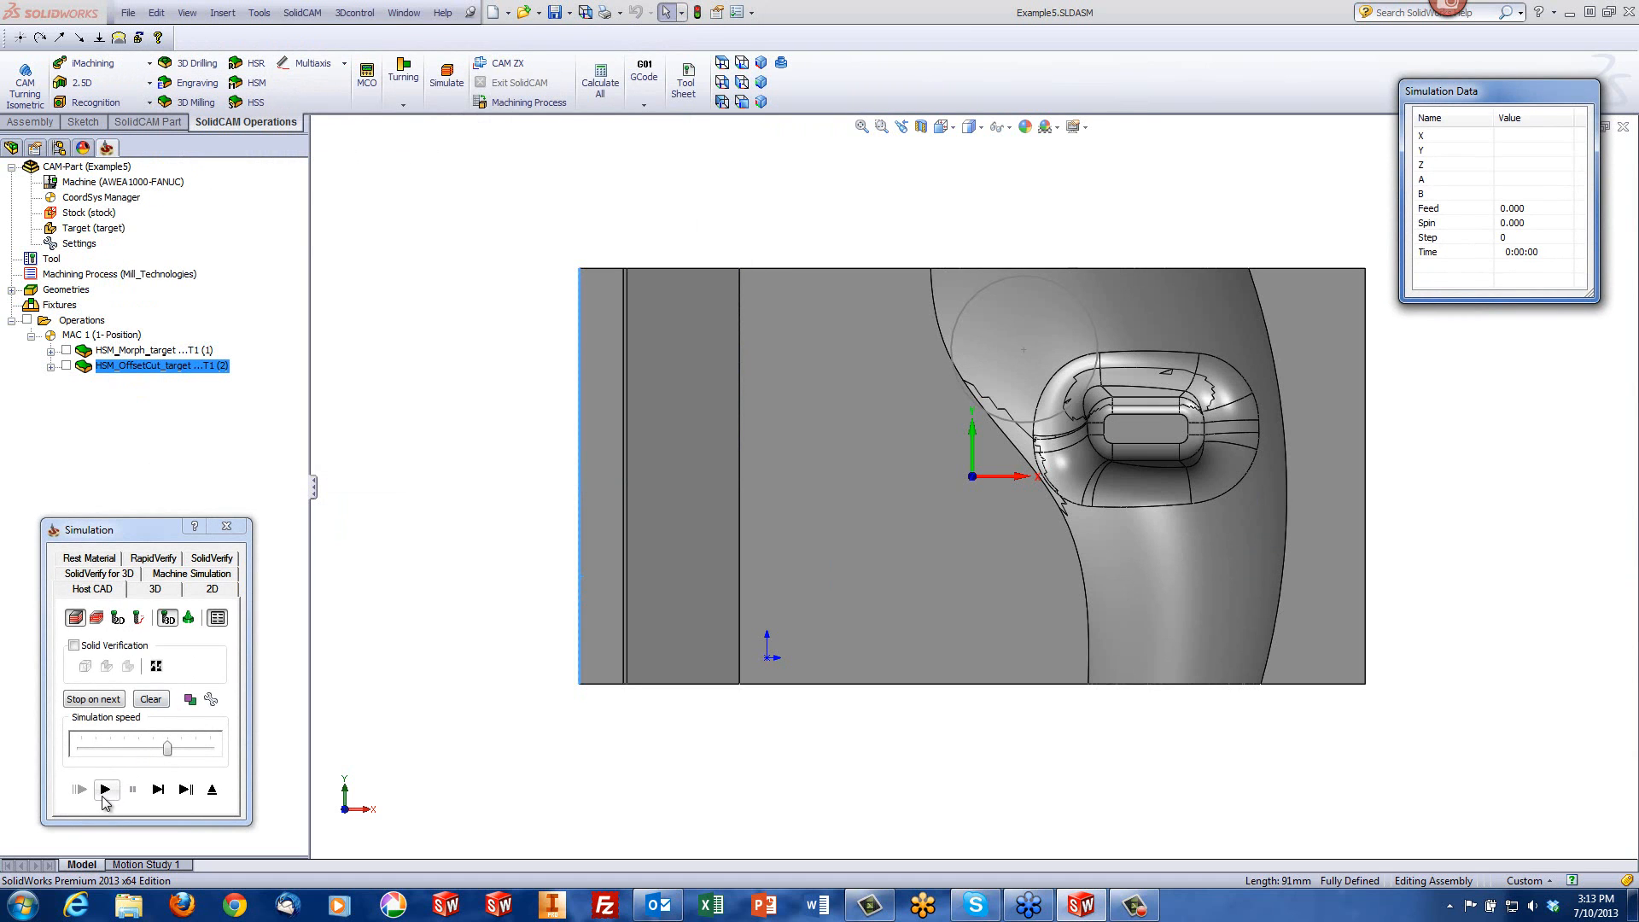
left_click(105, 788)
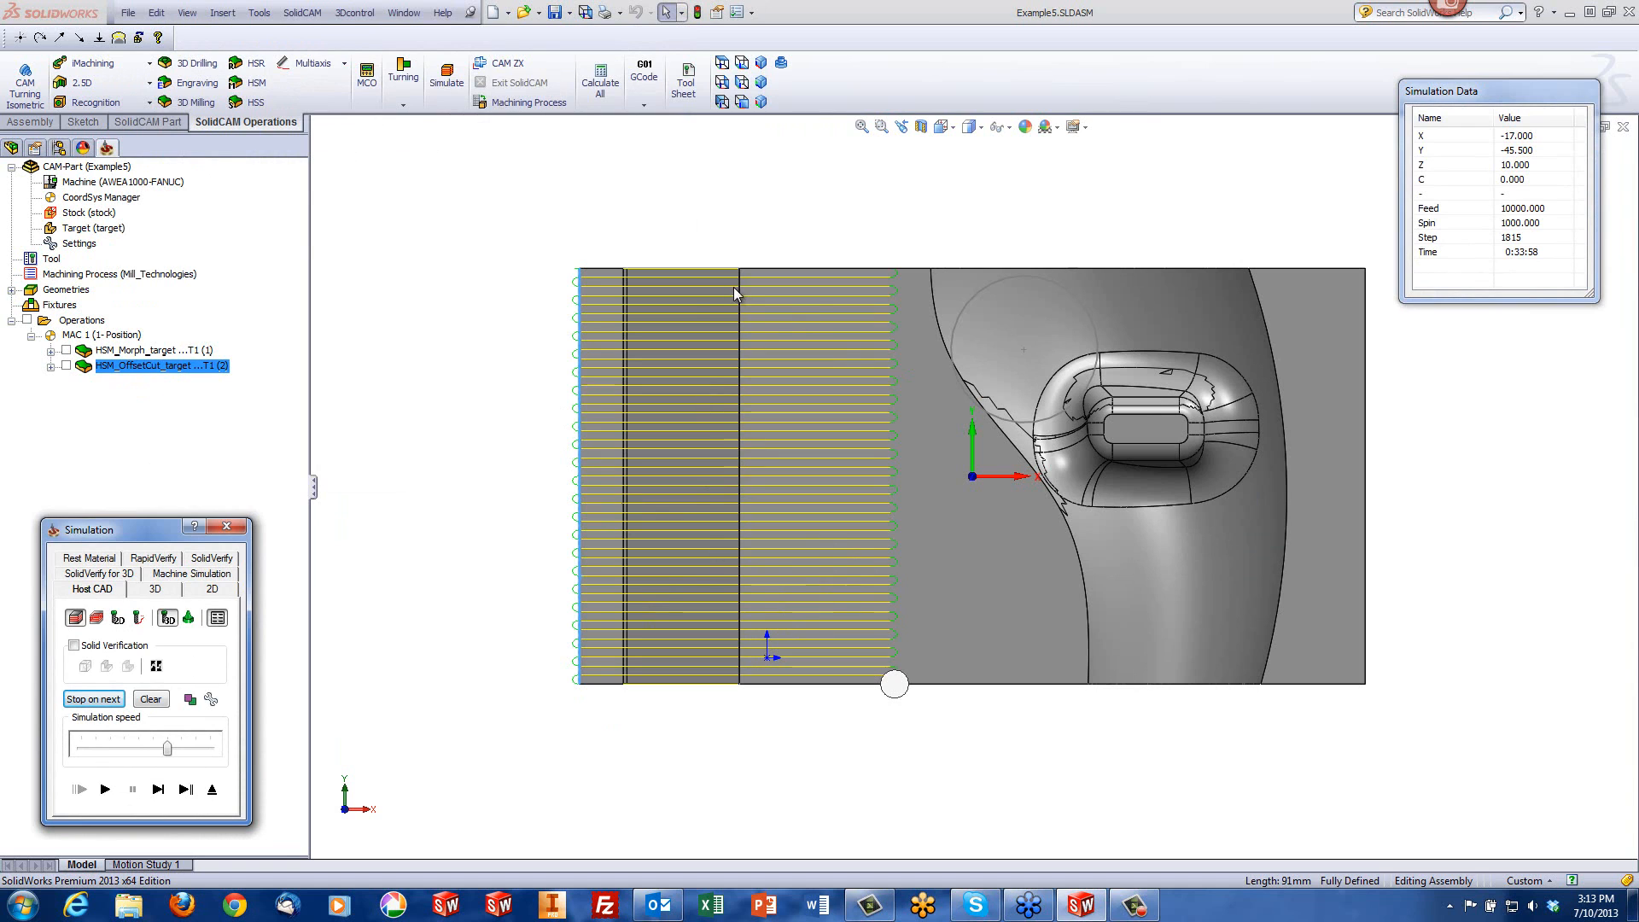
left_click(210, 789)
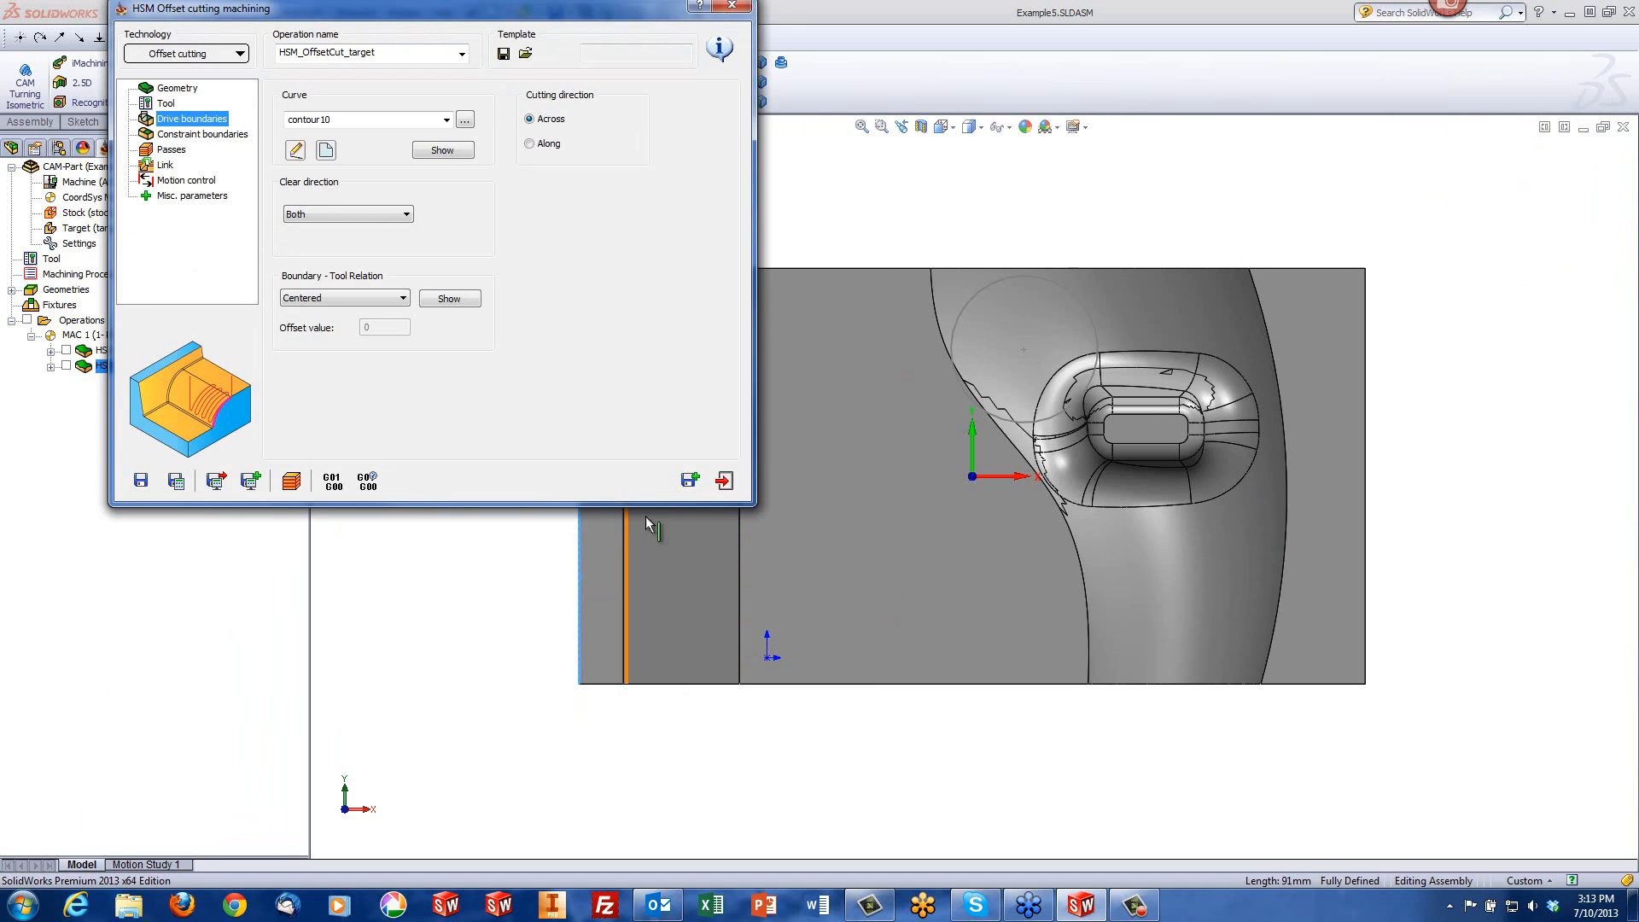
Step: Exit the offset cutting operation, close the Example5 CAM-Part, and open the recent CAM-Part Example8.prz
left_click(724, 480)
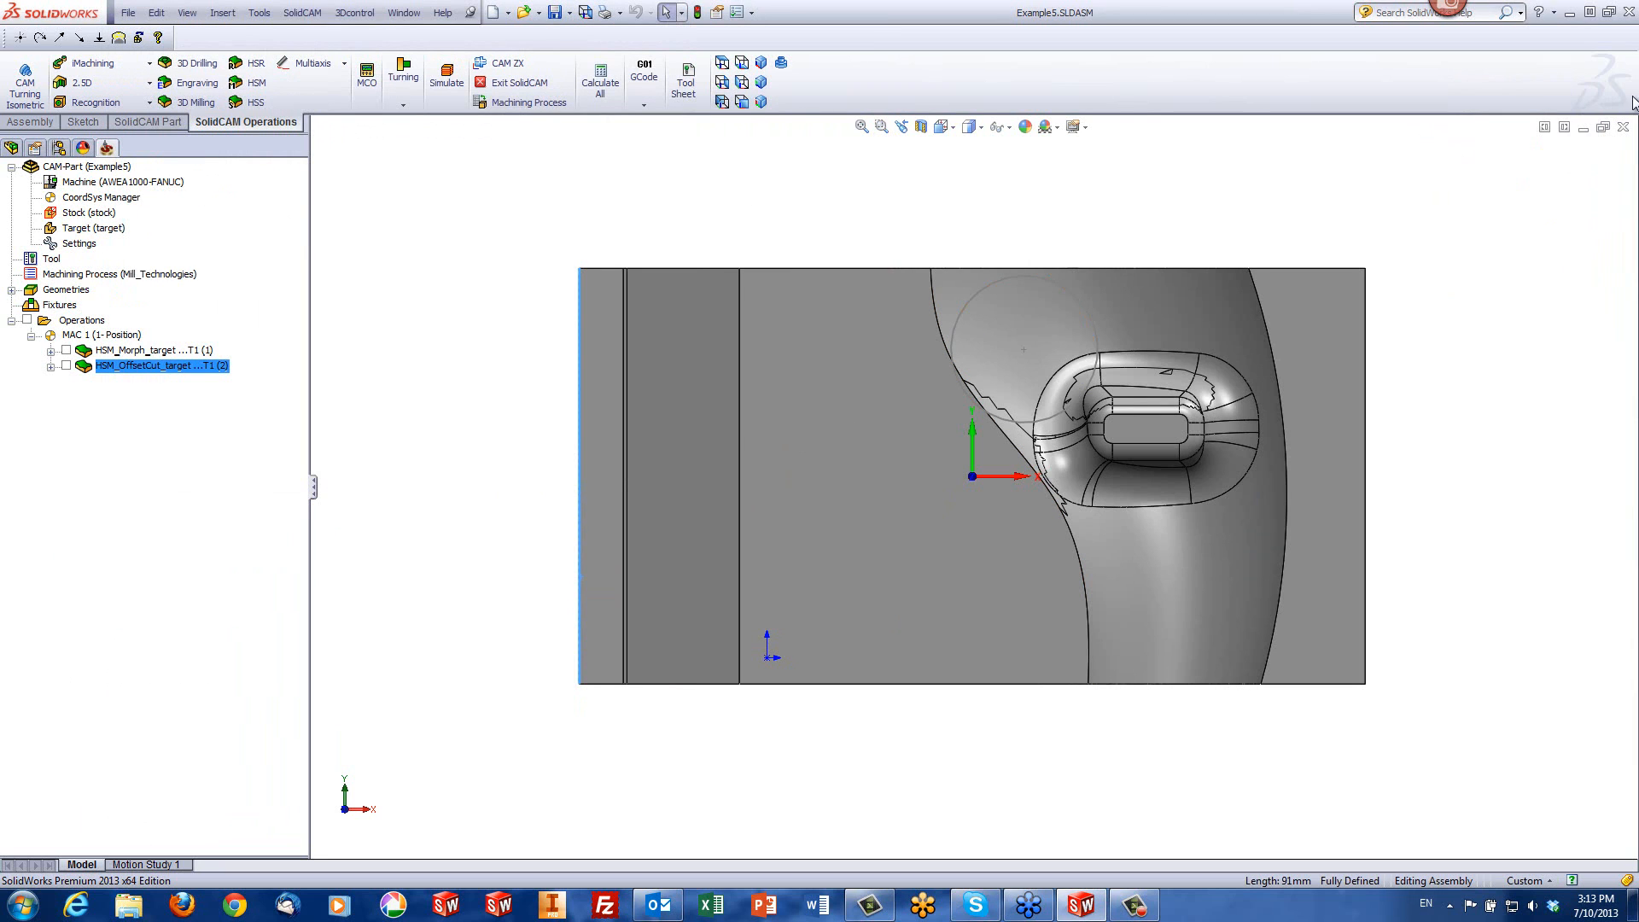
left_click(1622, 126)
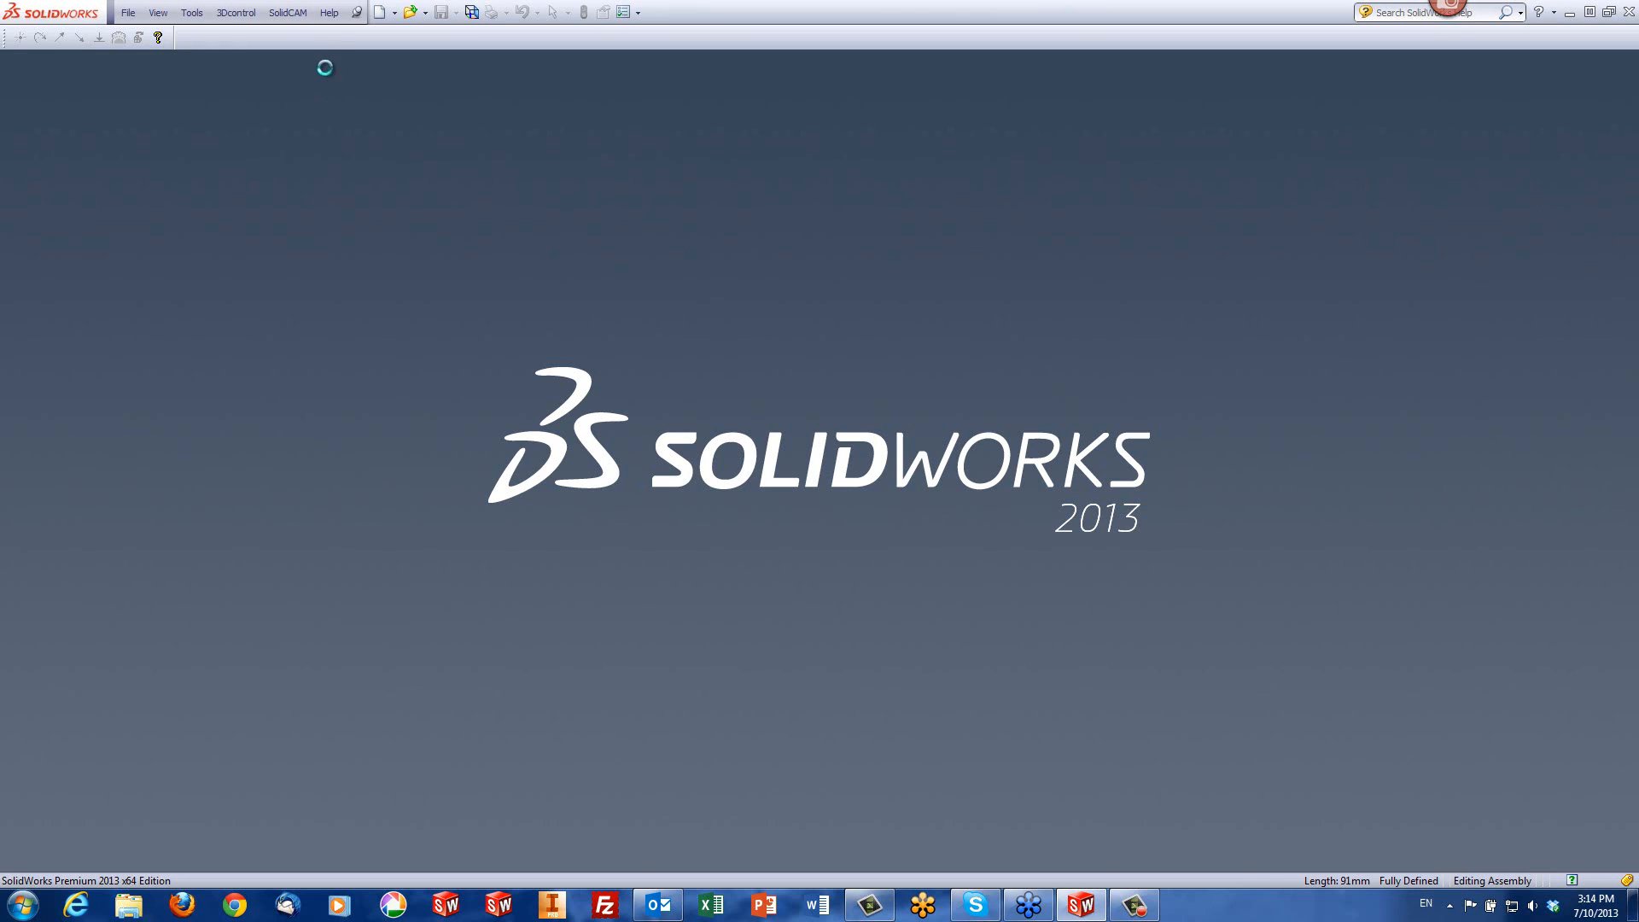
left_click(288, 12)
mouse_move(404, 333)
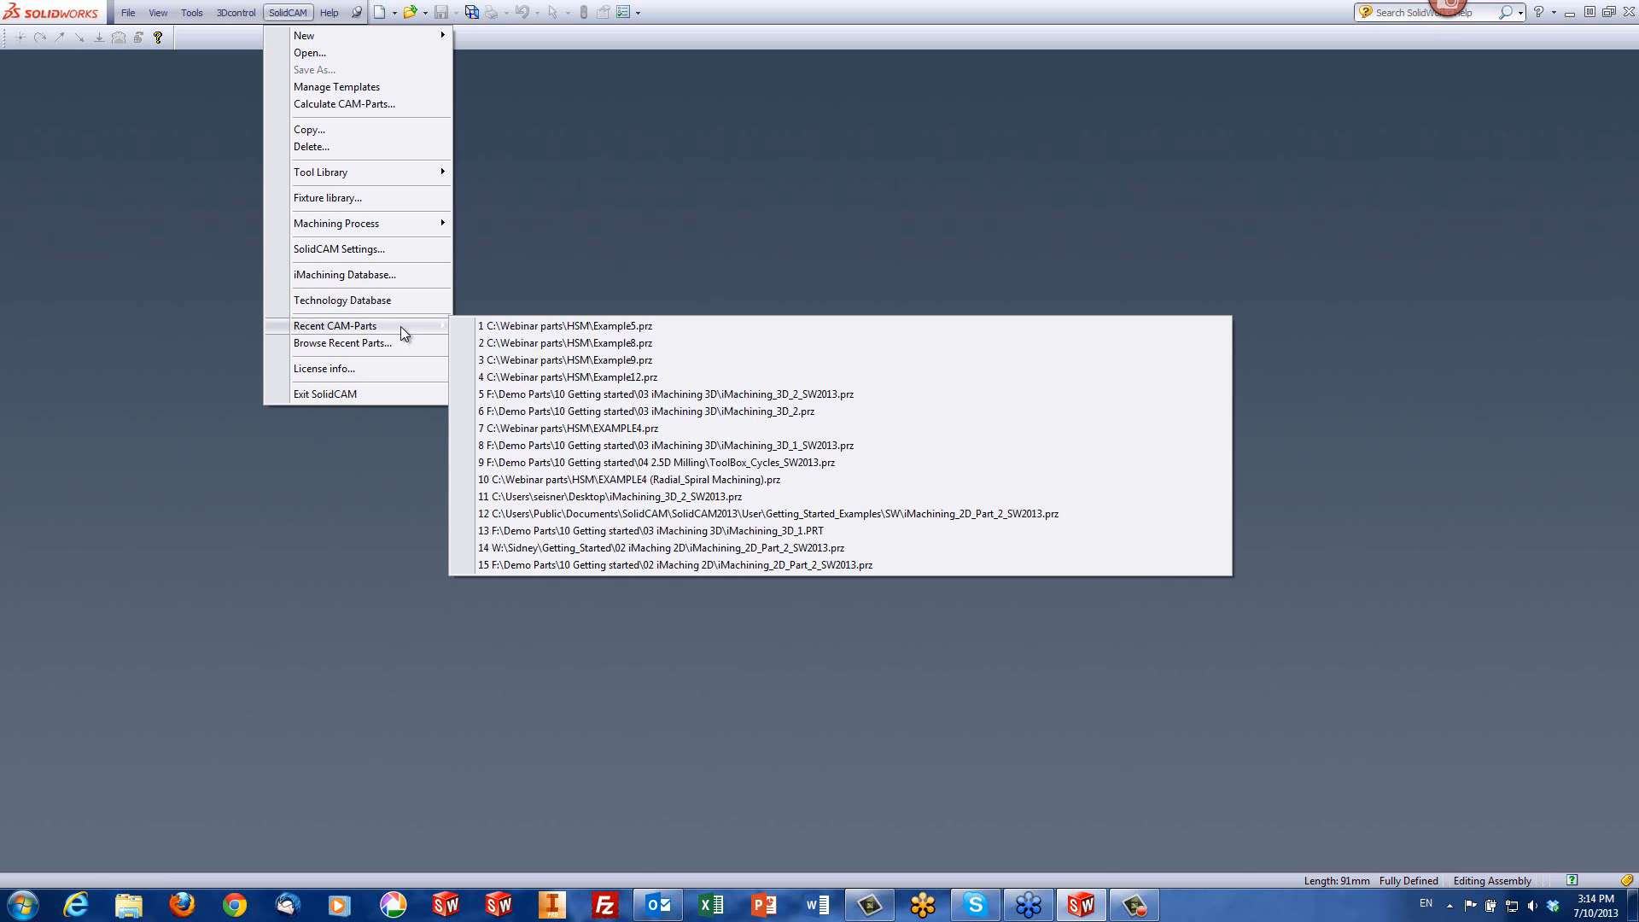
left_click(607, 342)
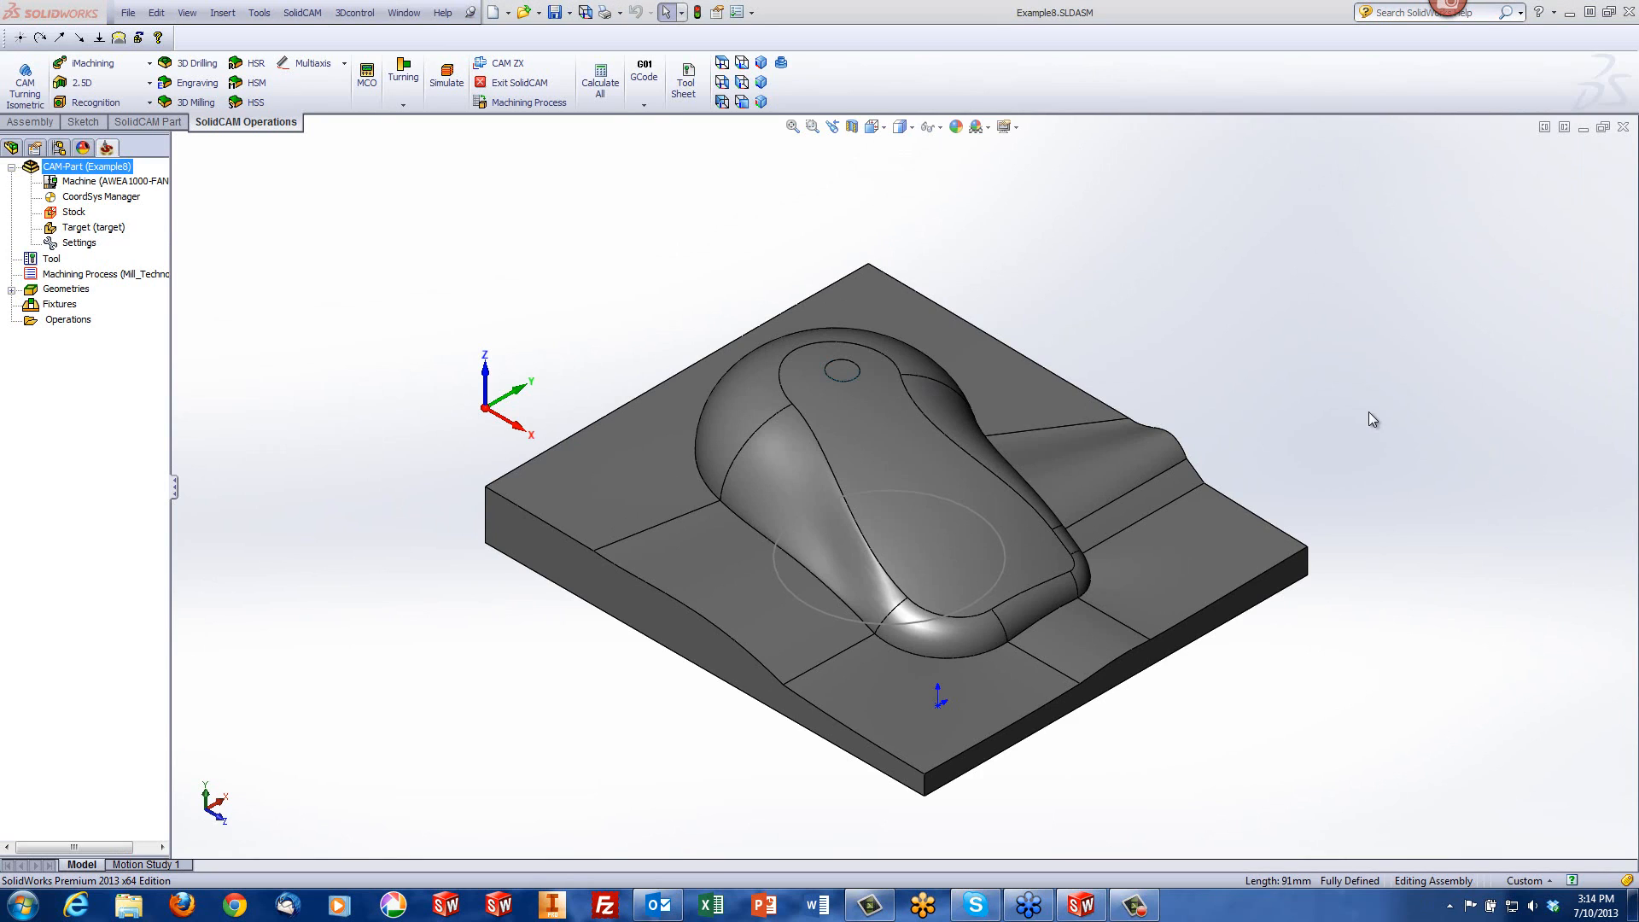
Step: Add an HSM operation on the Example8 target using the 3D Constant step over technology
middle_click_drag(1265, 319, 1203, 409)
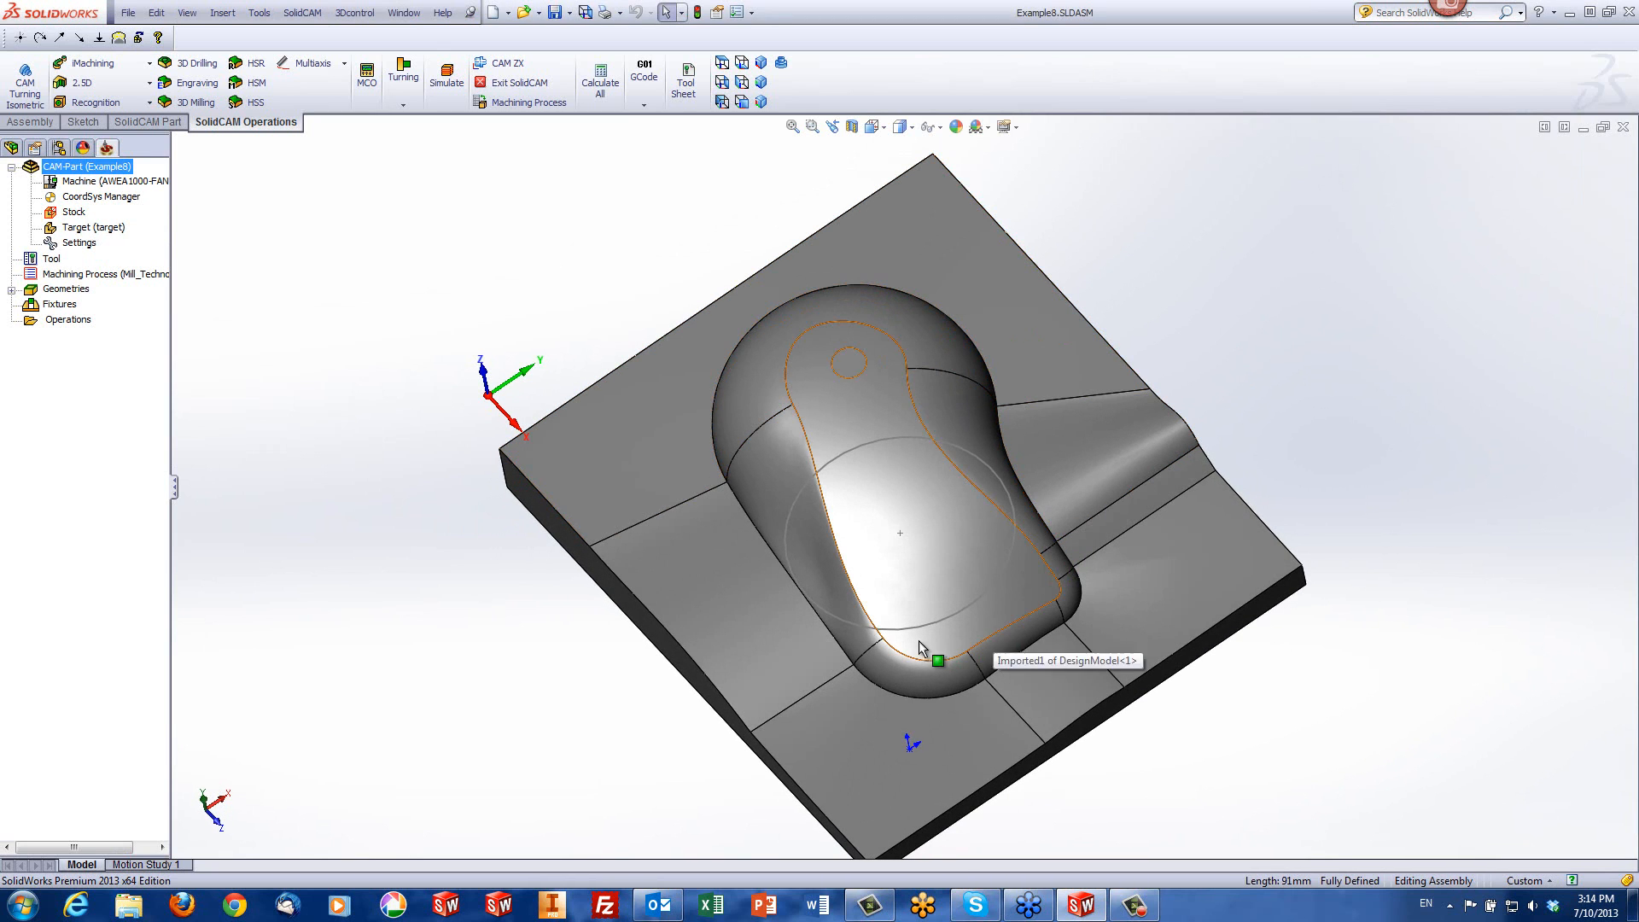
middle_click_drag(909, 335, 971, 289)
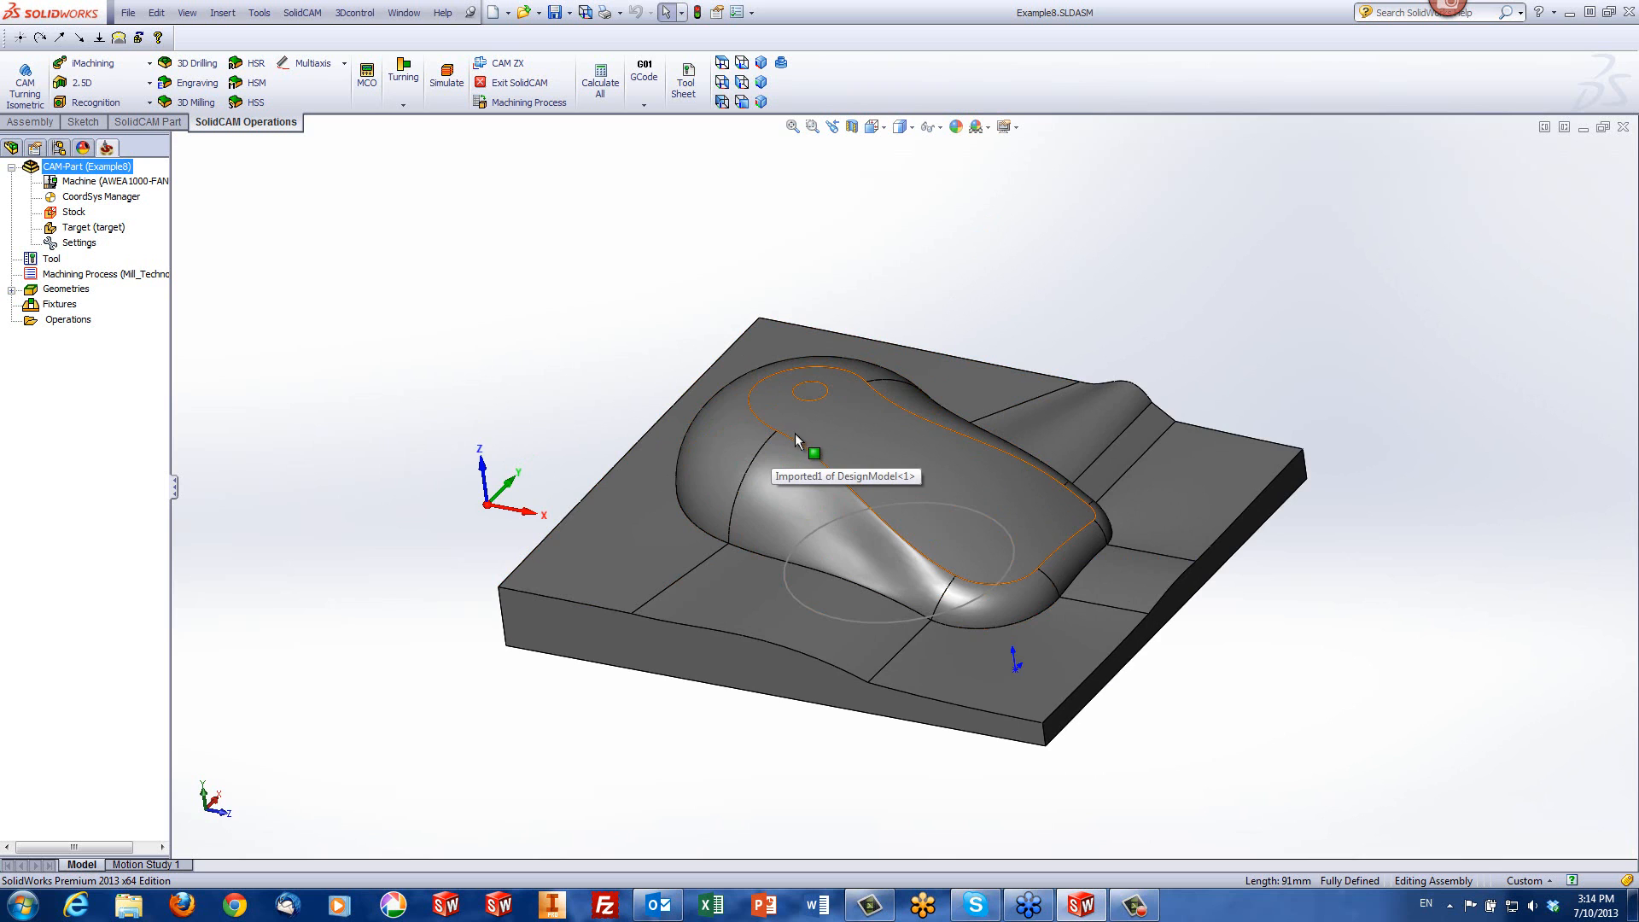
middle_click_drag(809, 453, 731, 420)
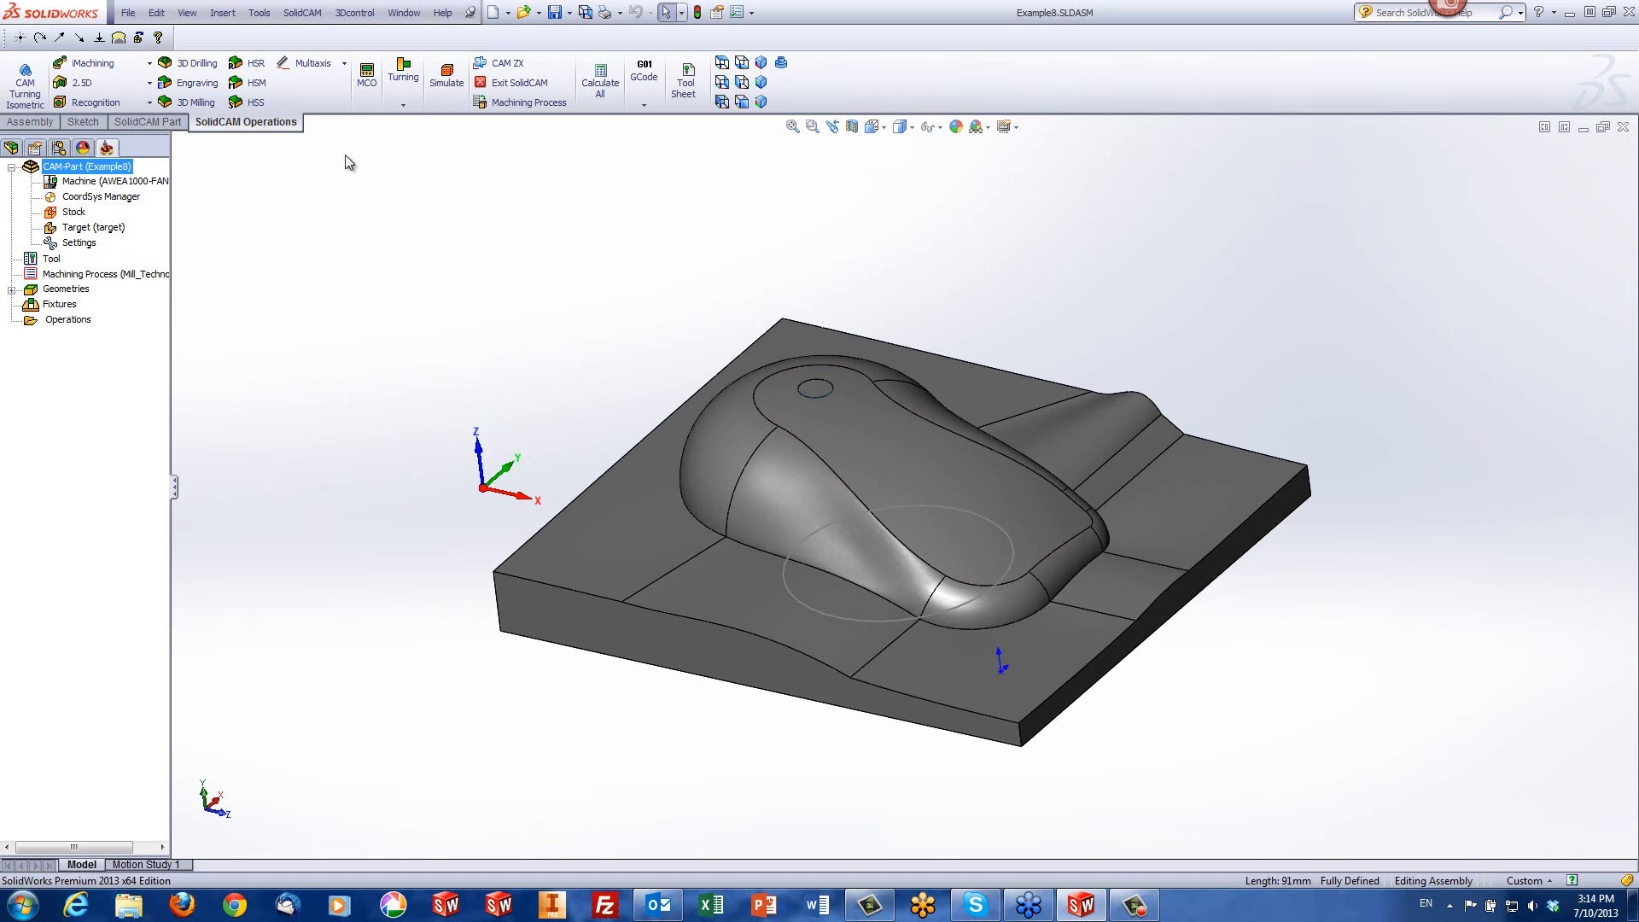
left_click(242, 83)
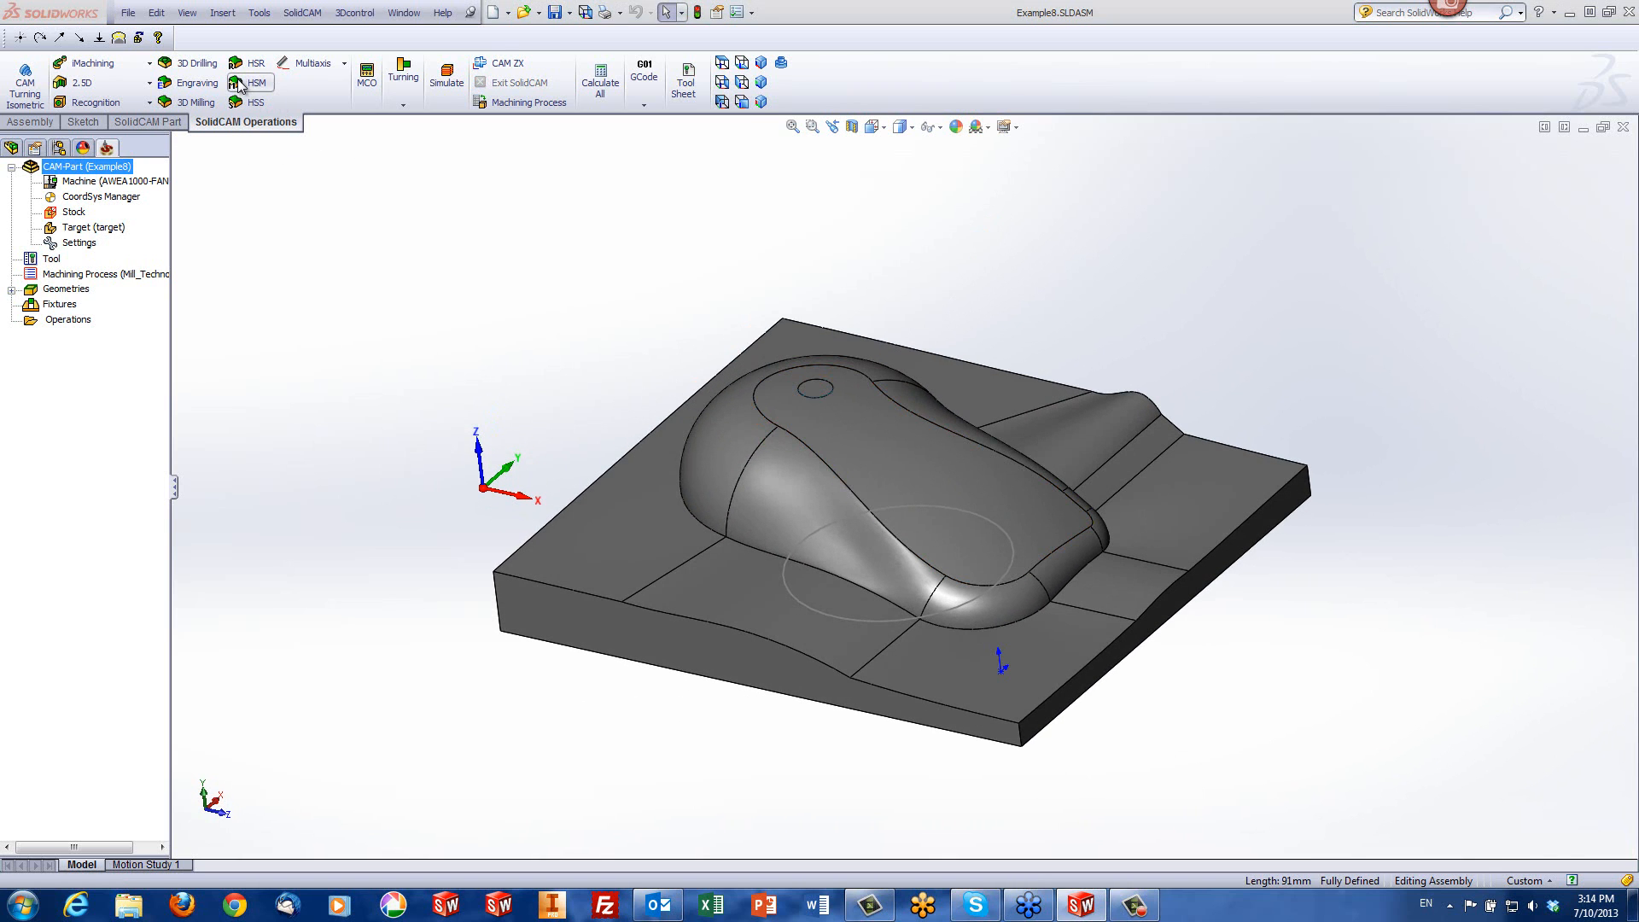
left_click(227, 55)
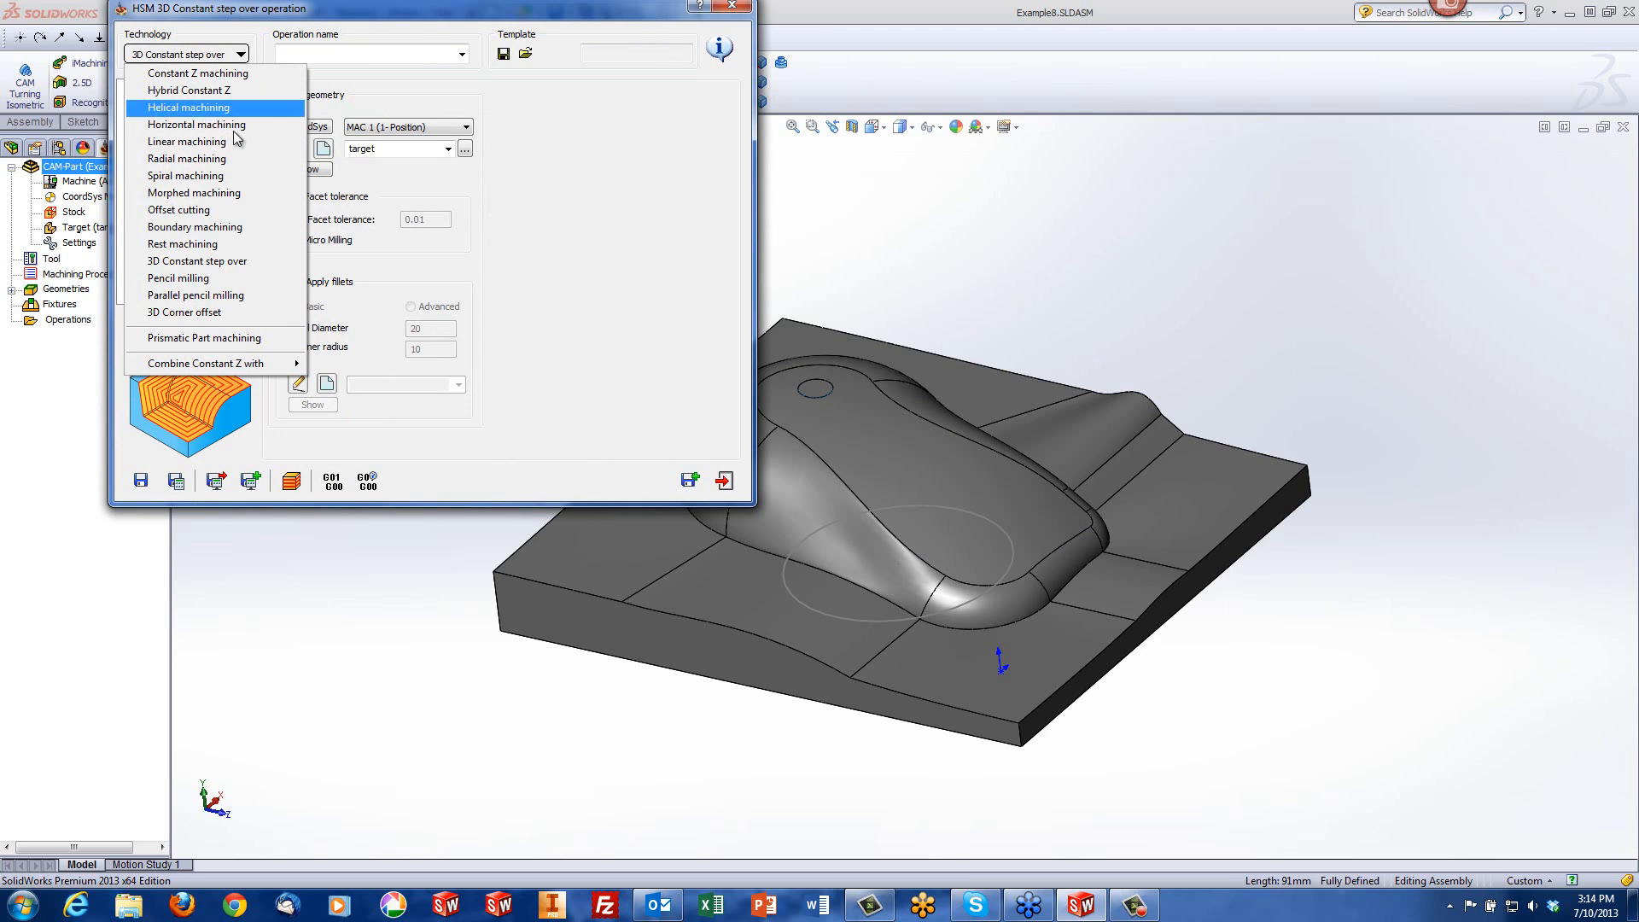
left_click(241, 263)
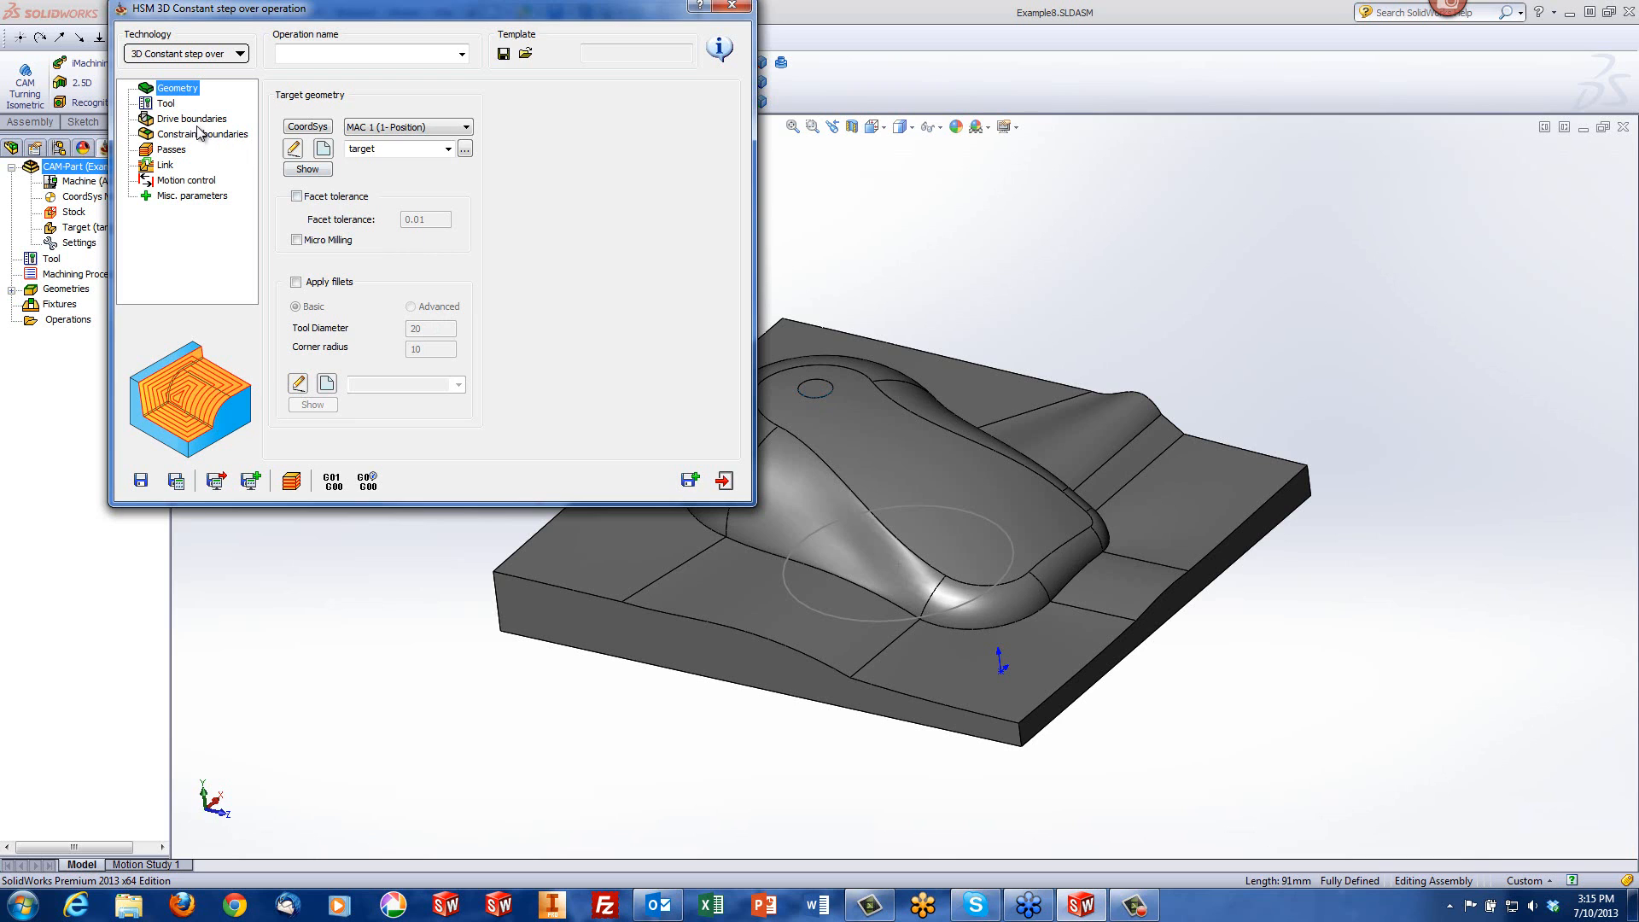
Step: Assign tool 1, the 6 mm end mill, to the constant step over operation
left_click(165, 105)
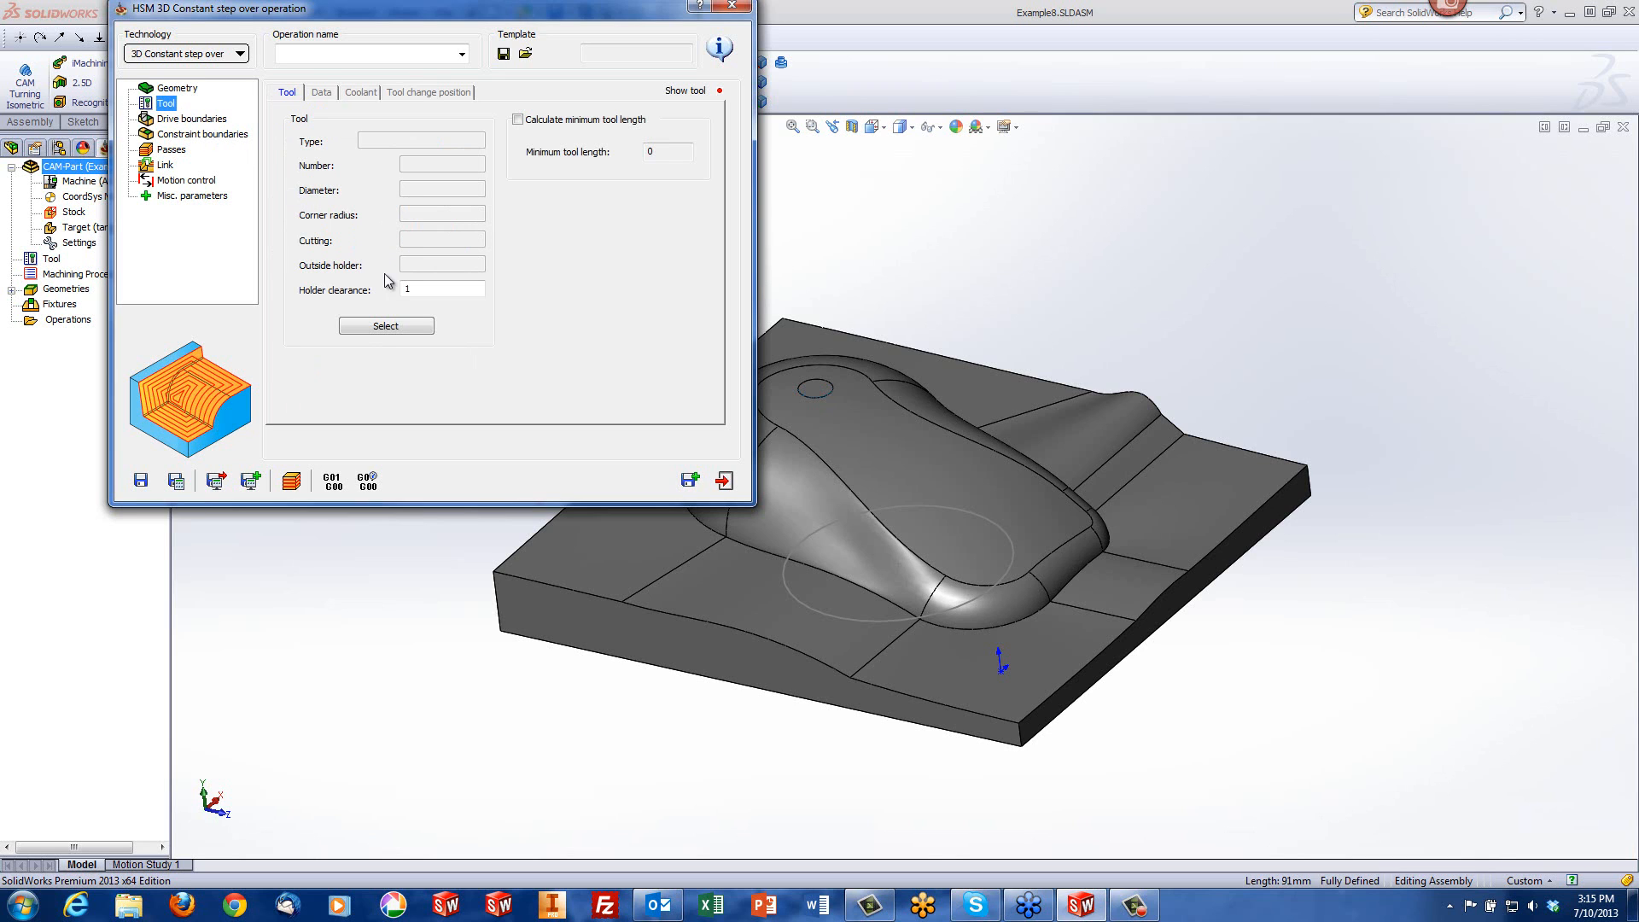
left_click(391, 327)
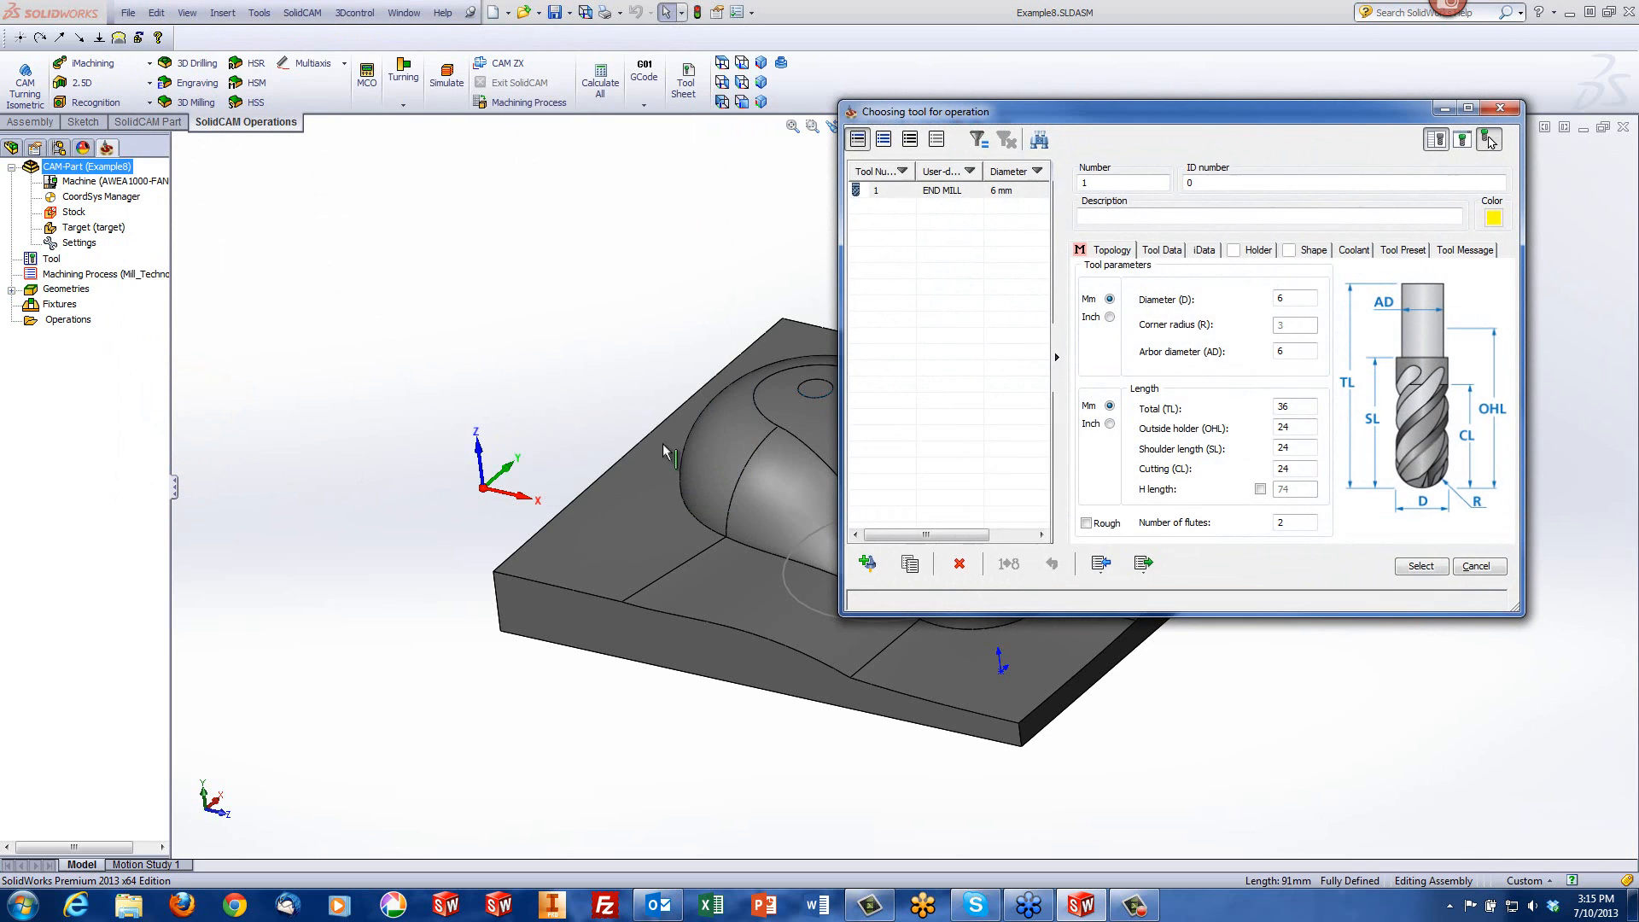
left_click(1434, 572)
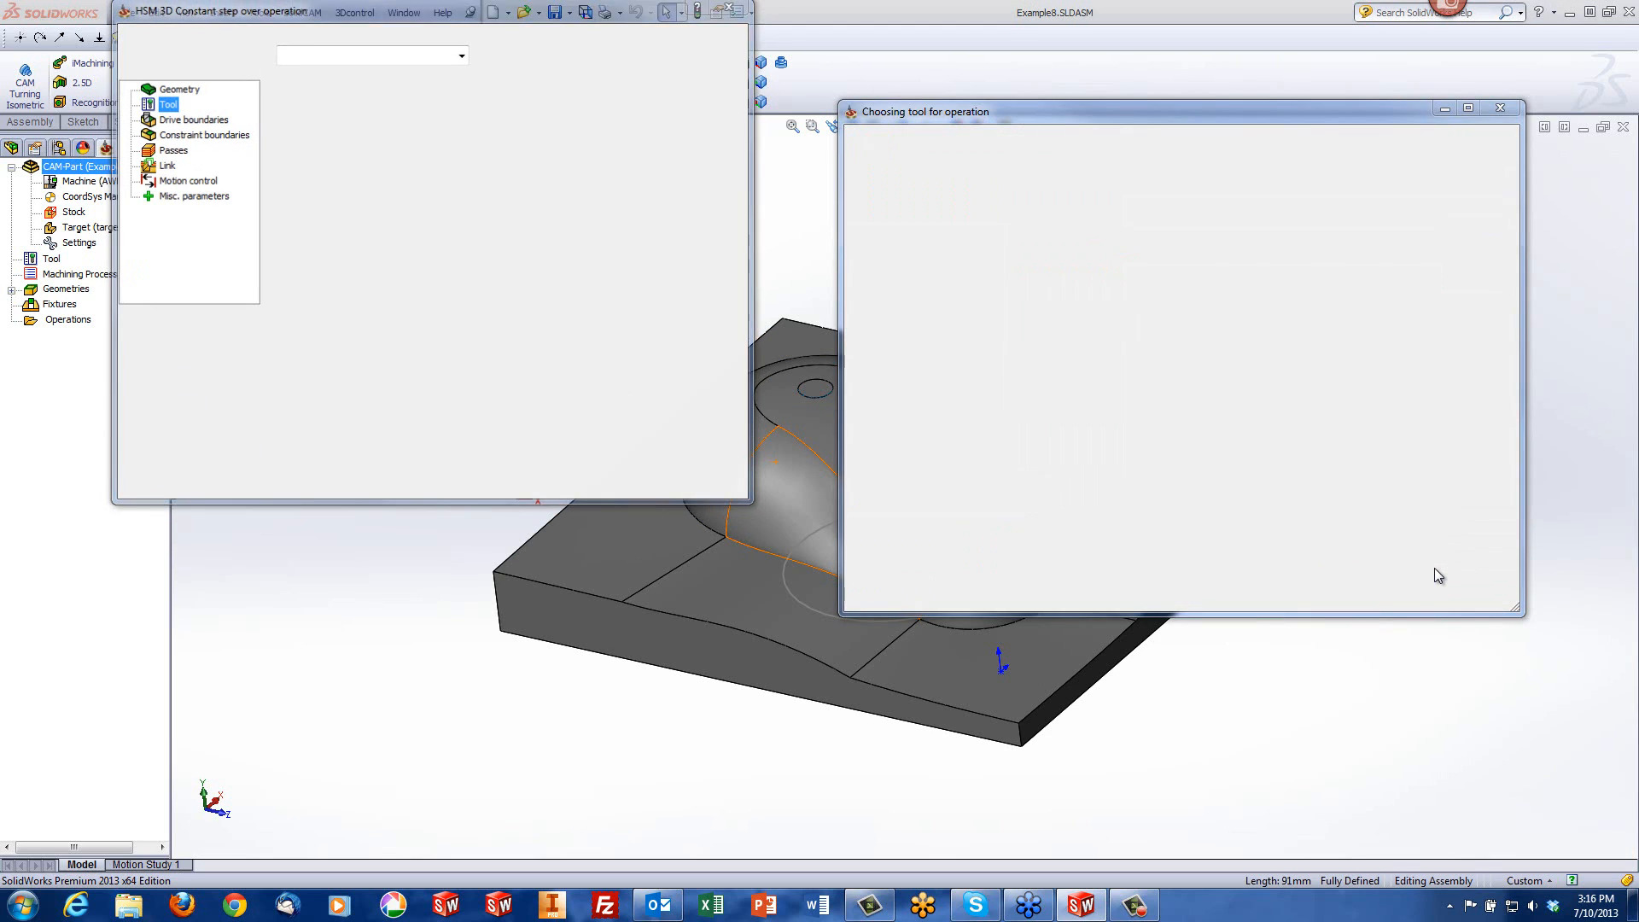
Step: Set the drive boundary to the user-defined "contour" and check its geometry on the model from above
left_click(199, 124)
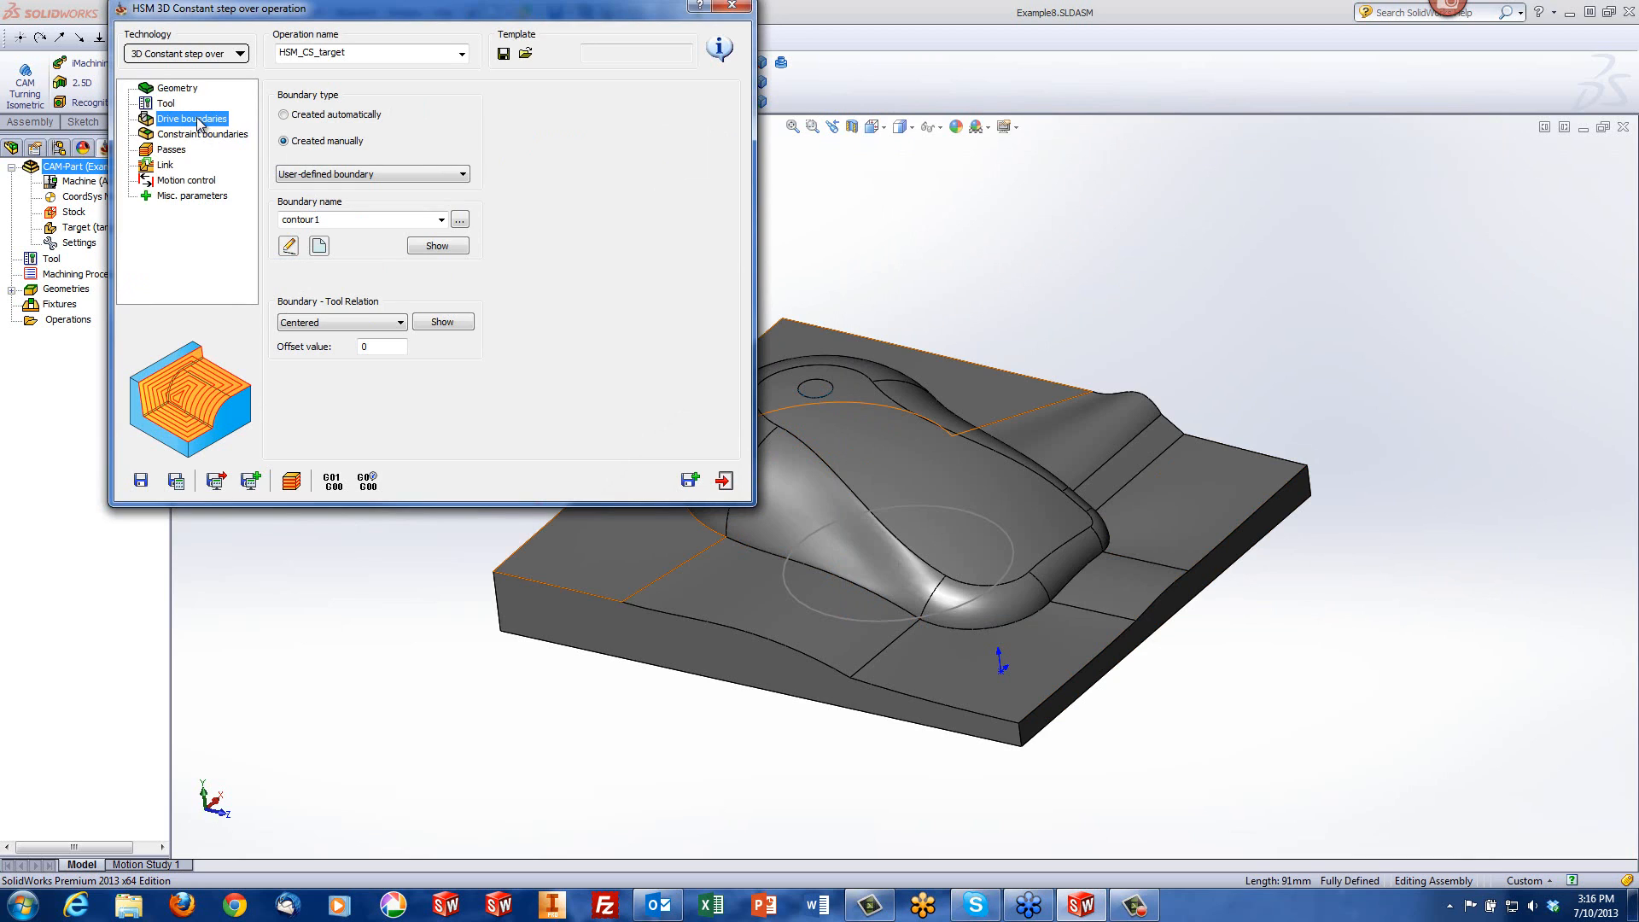
left_click(440, 219)
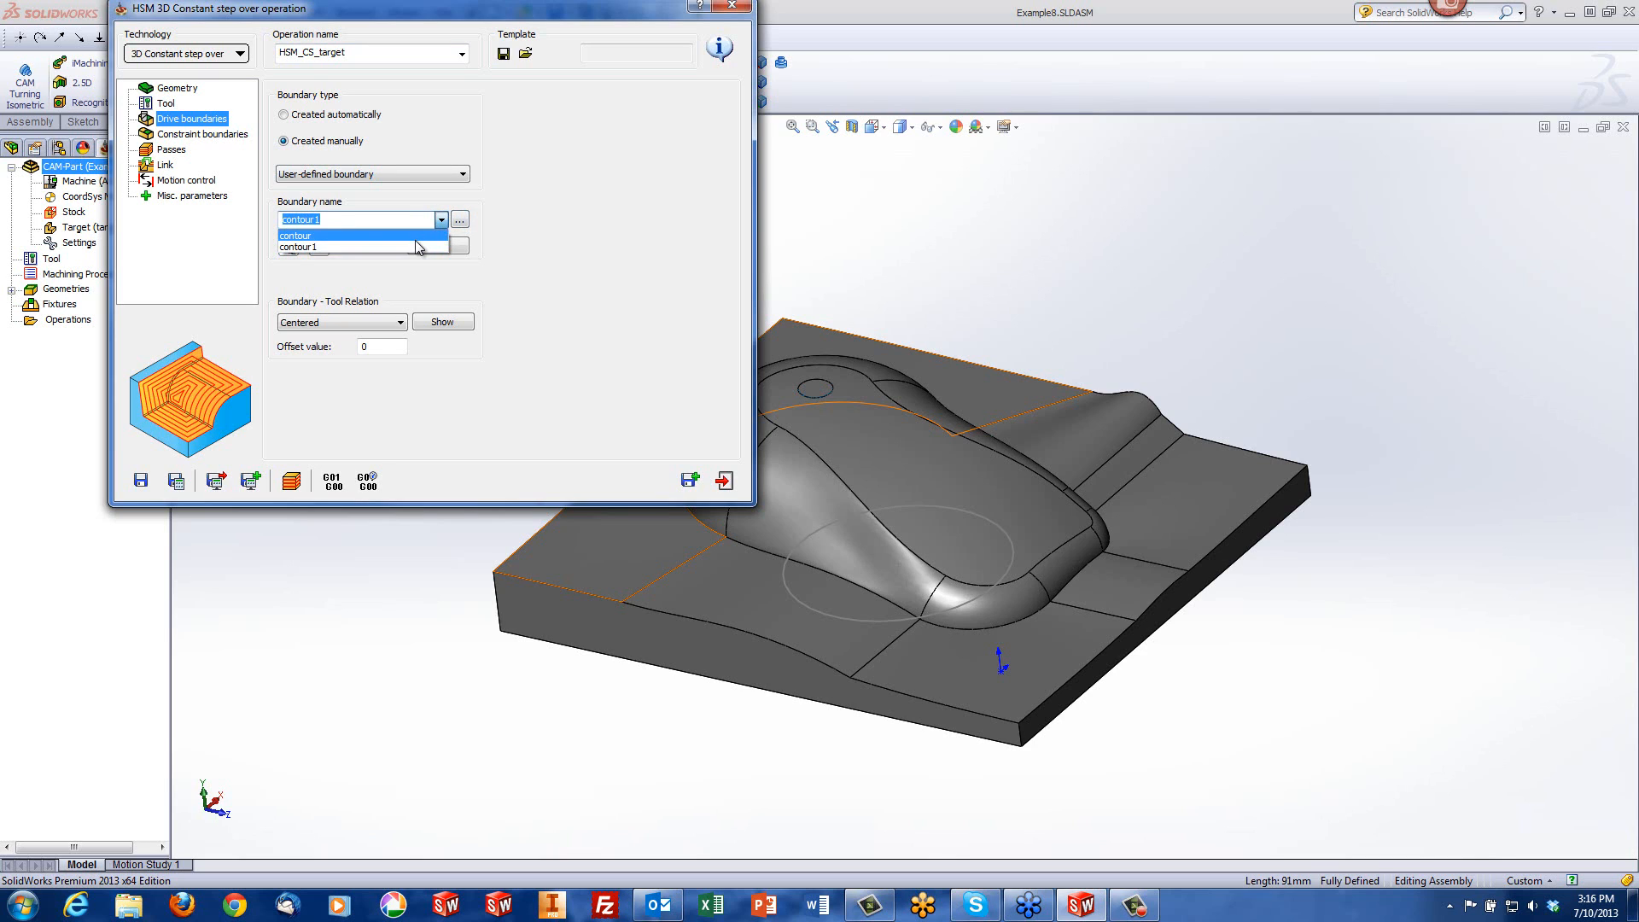
left_click(417, 238)
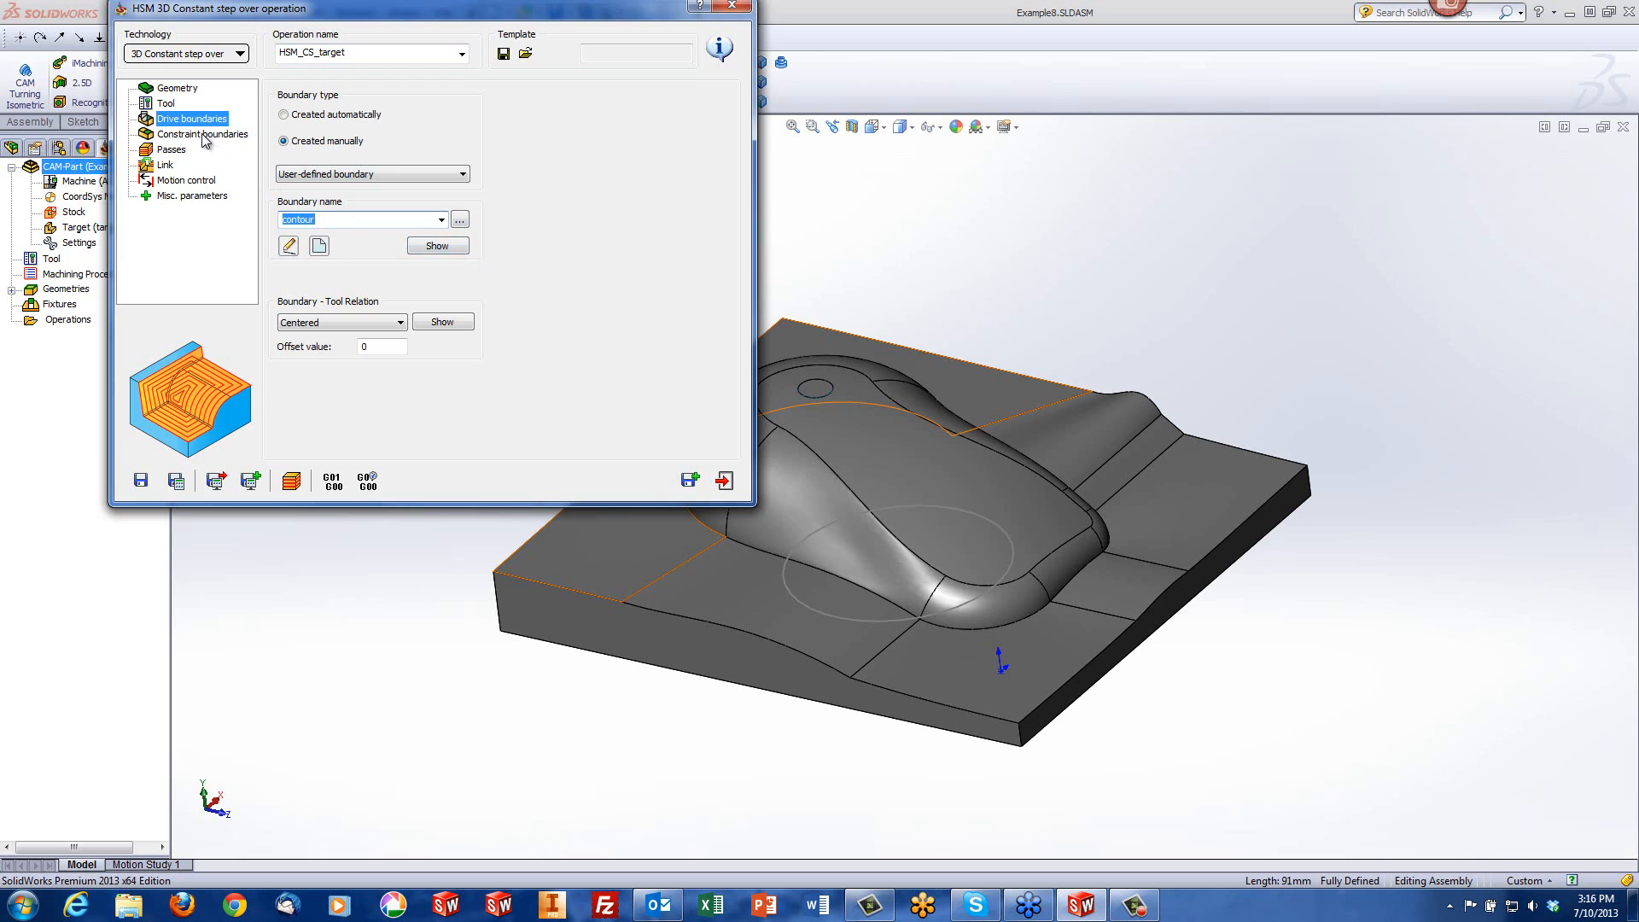
left_click(439, 248)
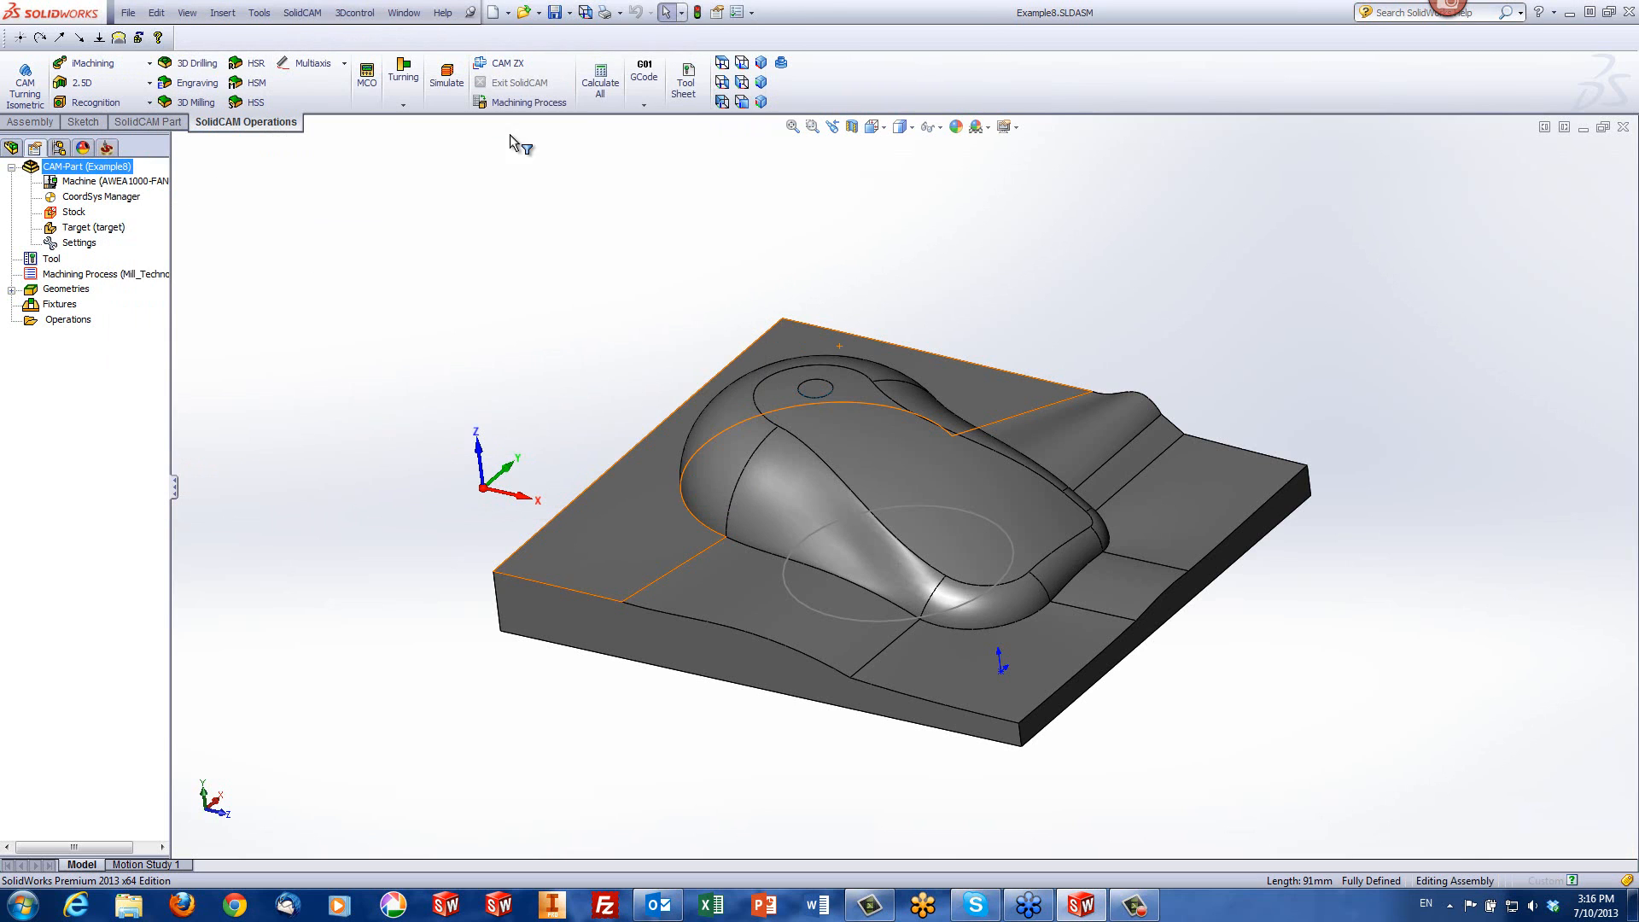
left_click(721, 65)
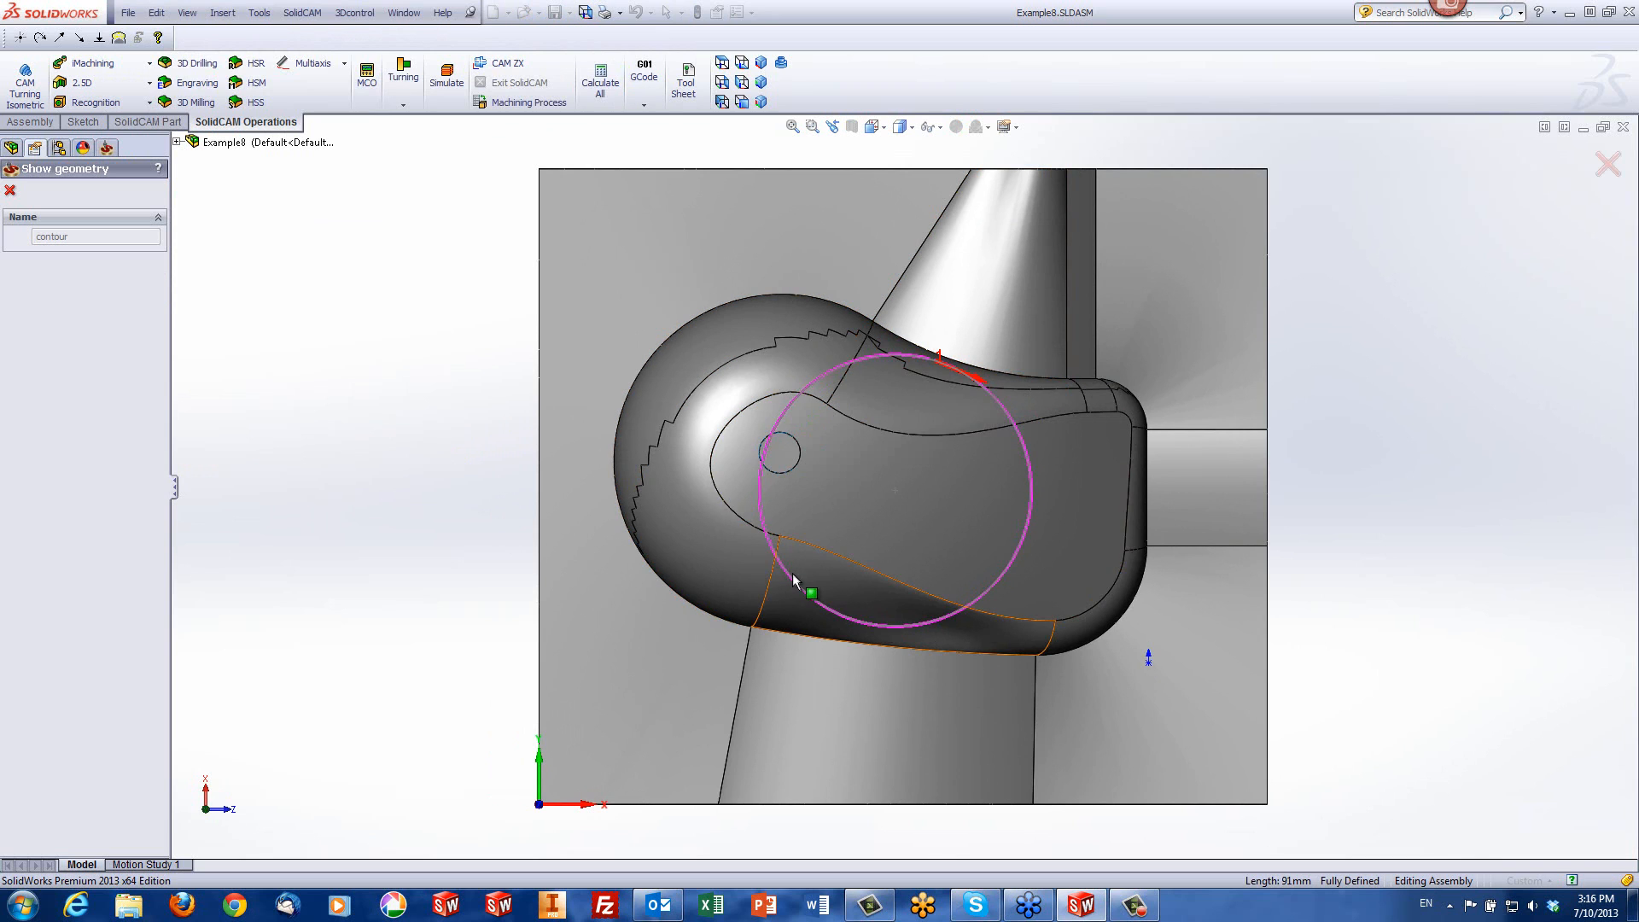
left_click(10, 191)
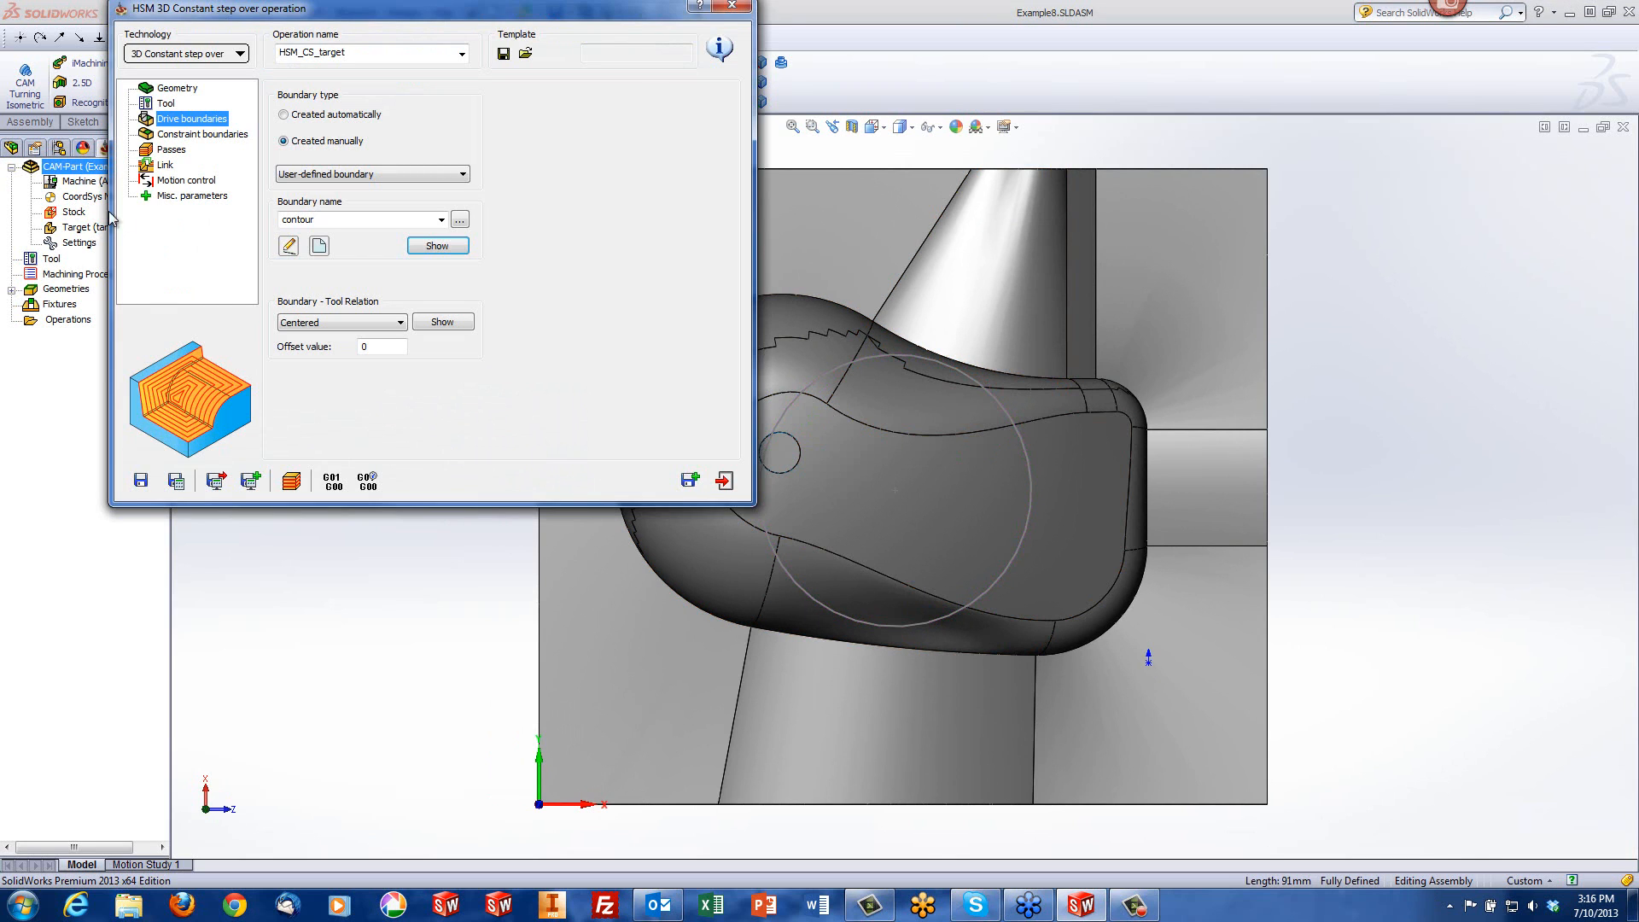
Step: Switch the constraint boundary to manual creation and use the user-defined boundary contour1
left_click(186, 137)
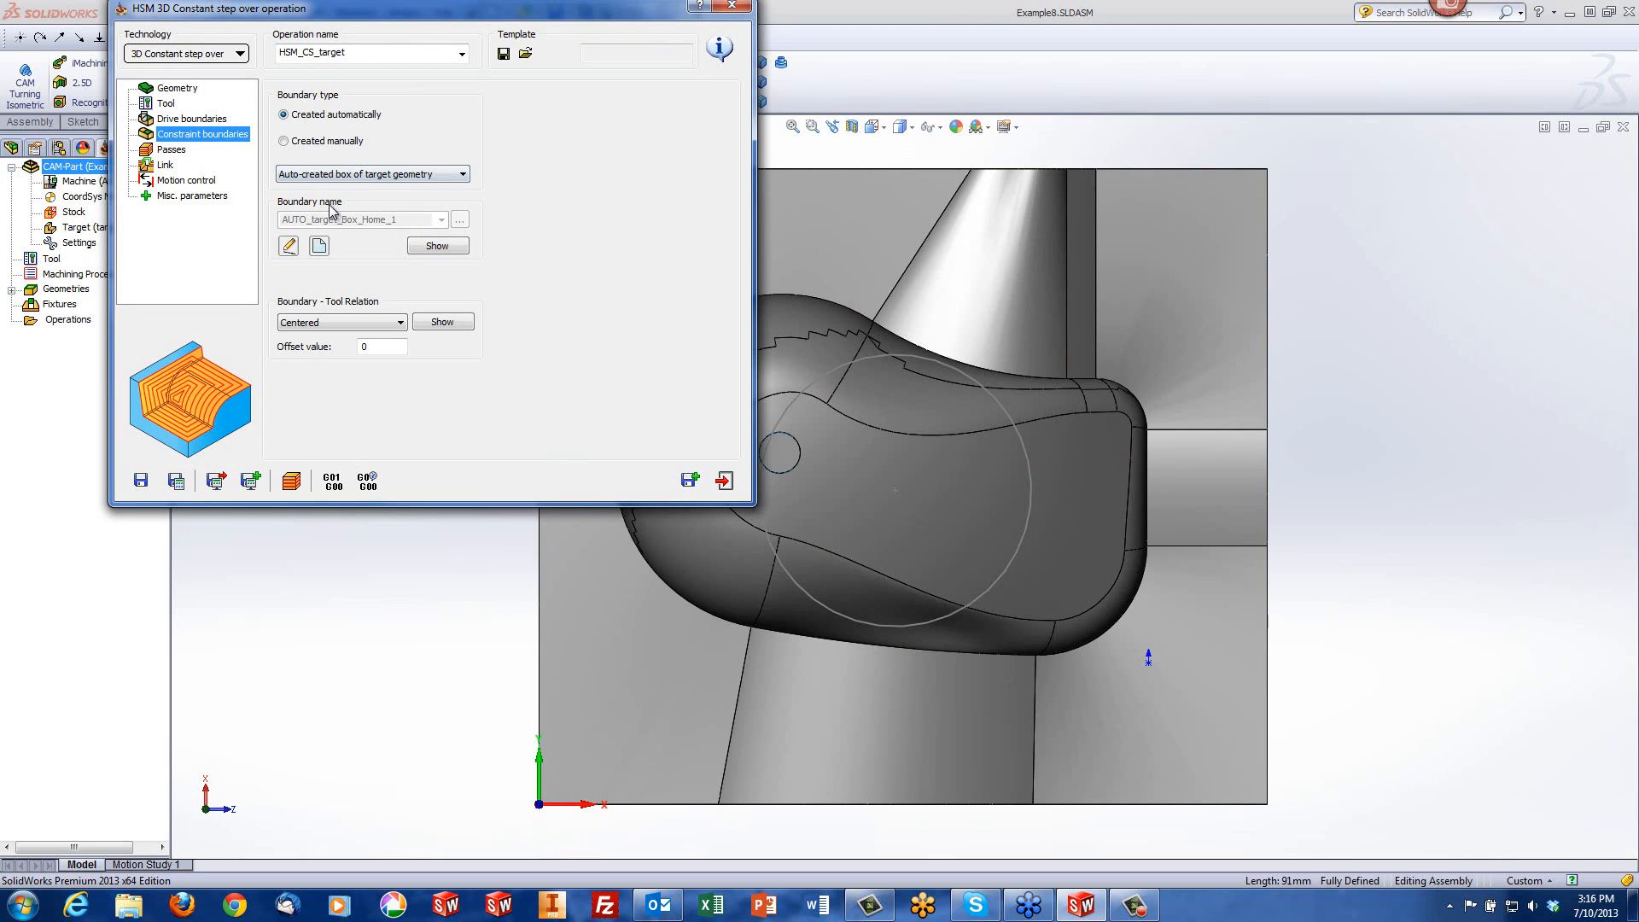
left_click(297, 143)
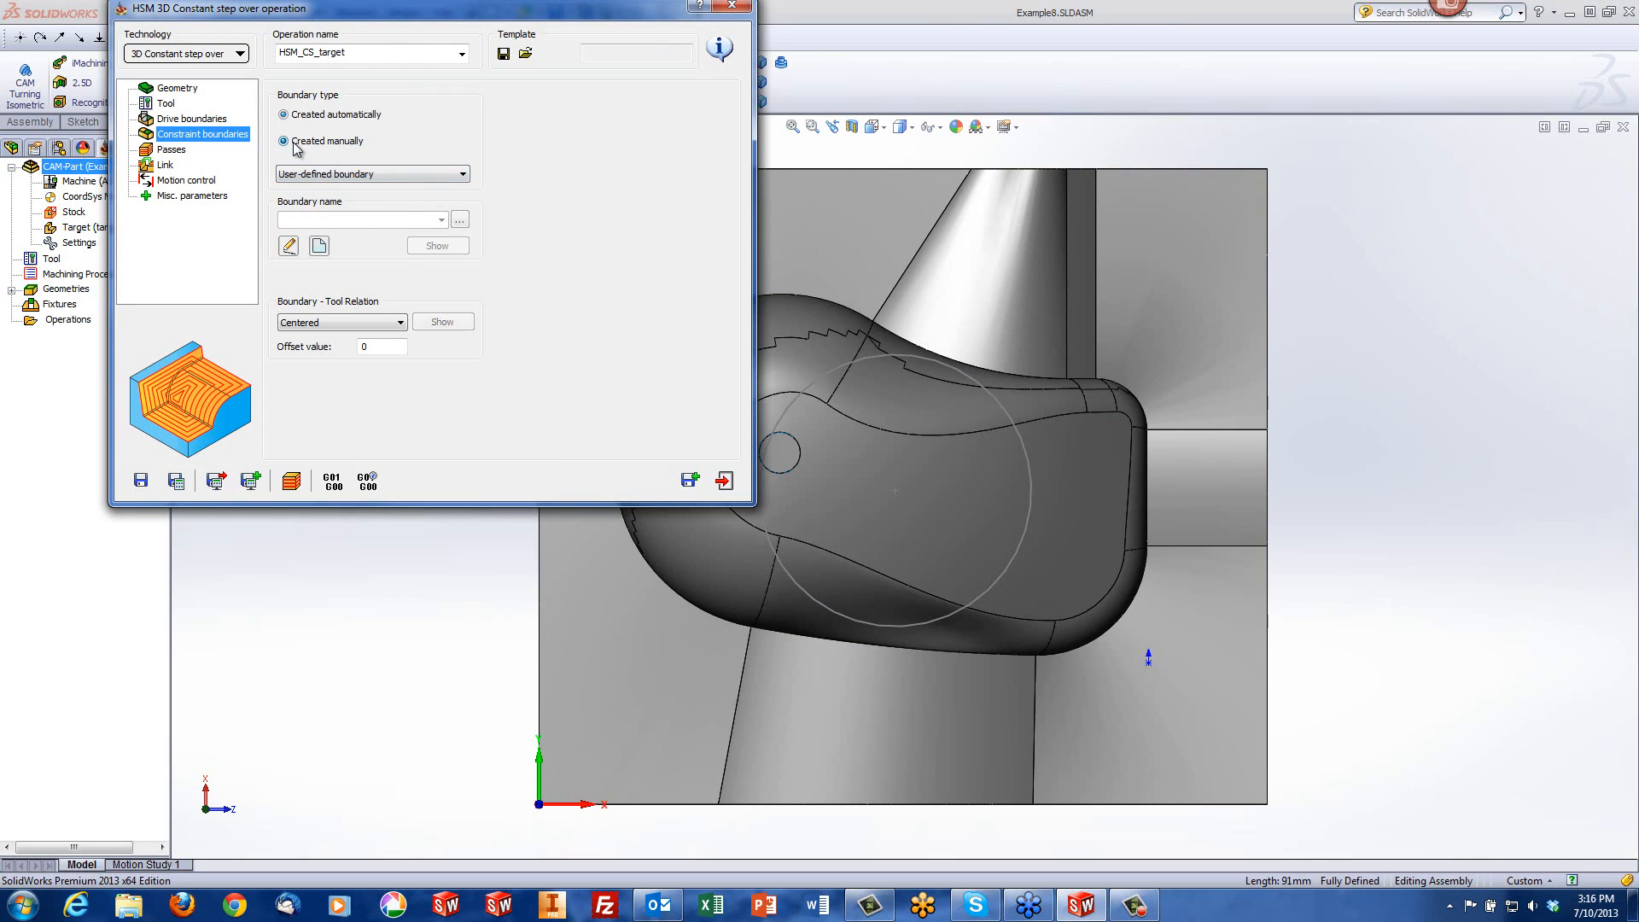
left_click(441, 220)
left_click(417, 247)
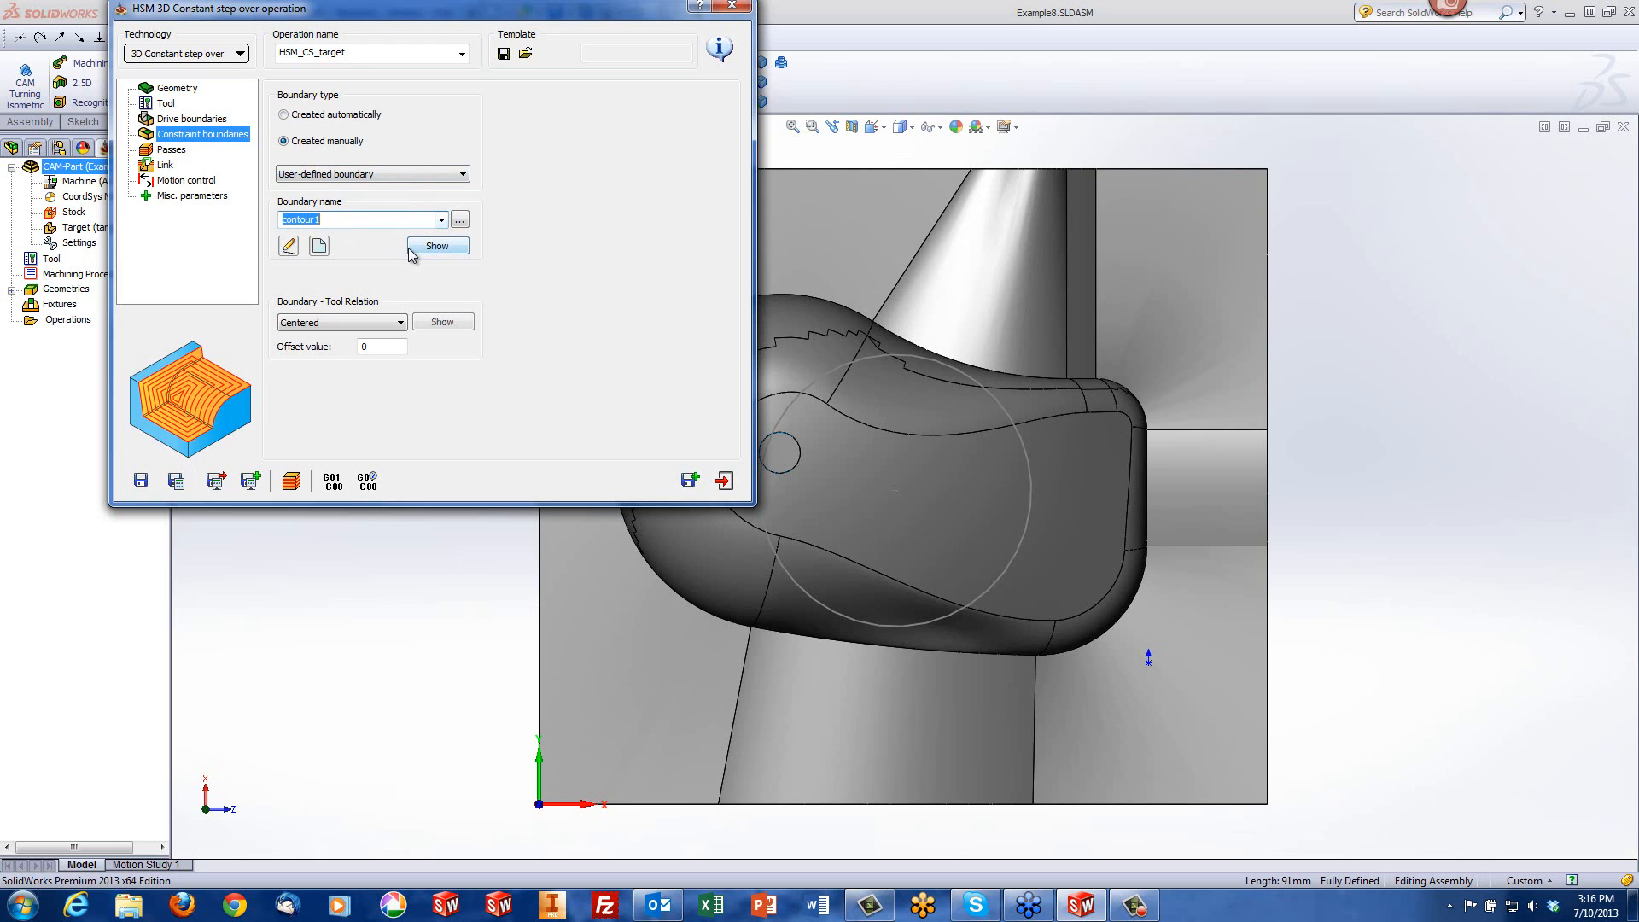
Step: Check the contour1 constraint boundary on the model, and set the horizontal and vertical step over of the passes to 2
left_click(420, 246)
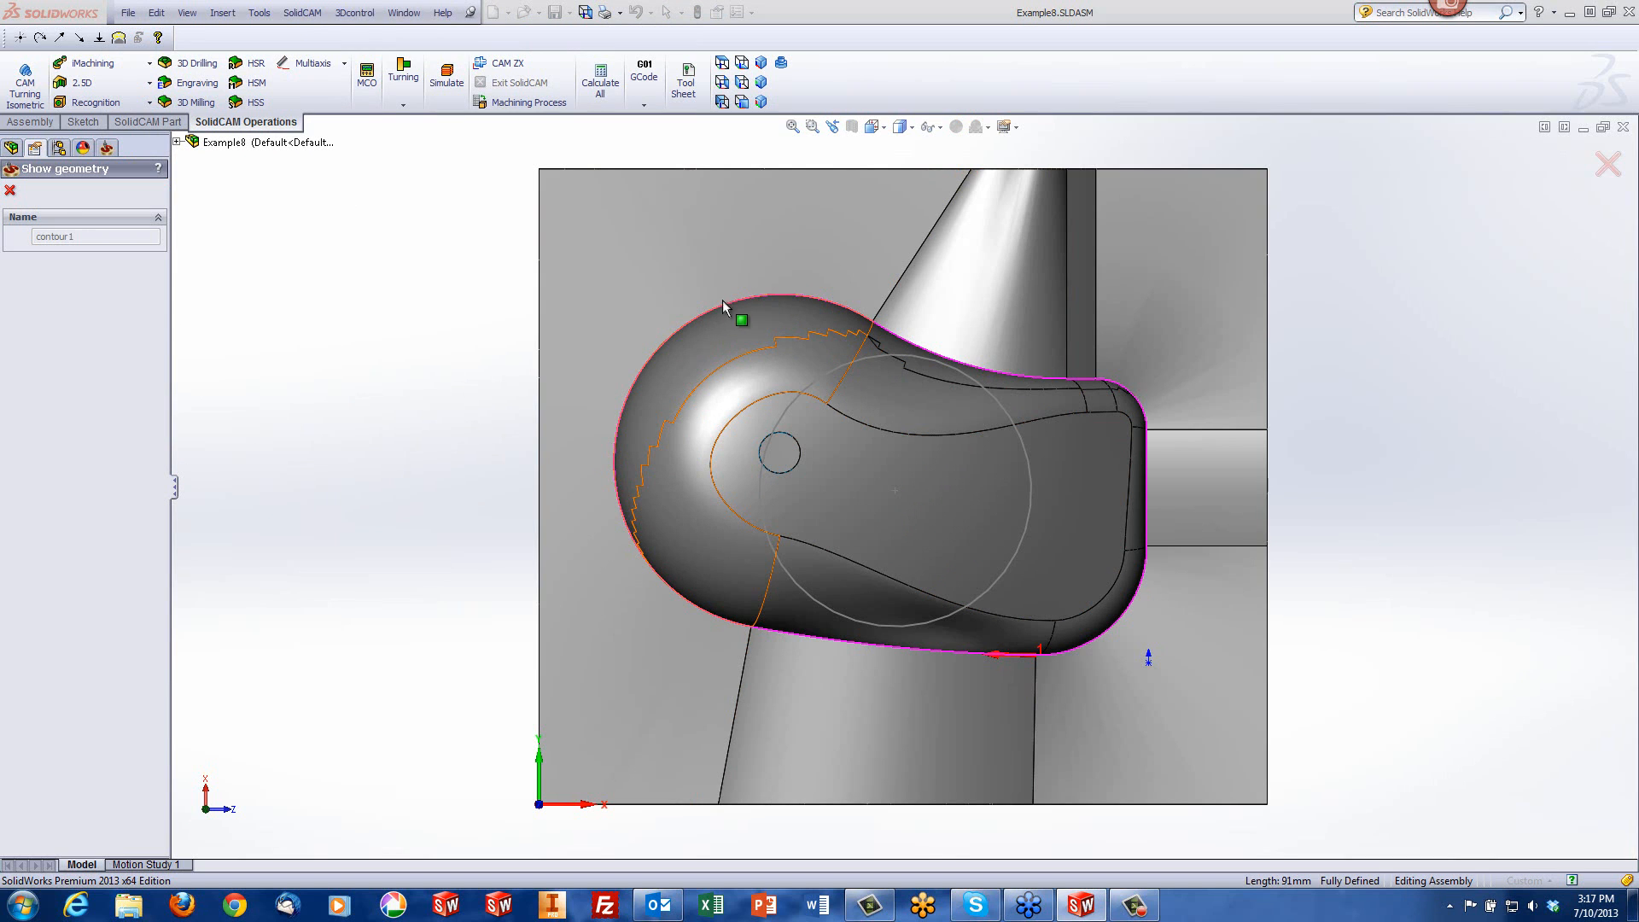
left_click(12, 187)
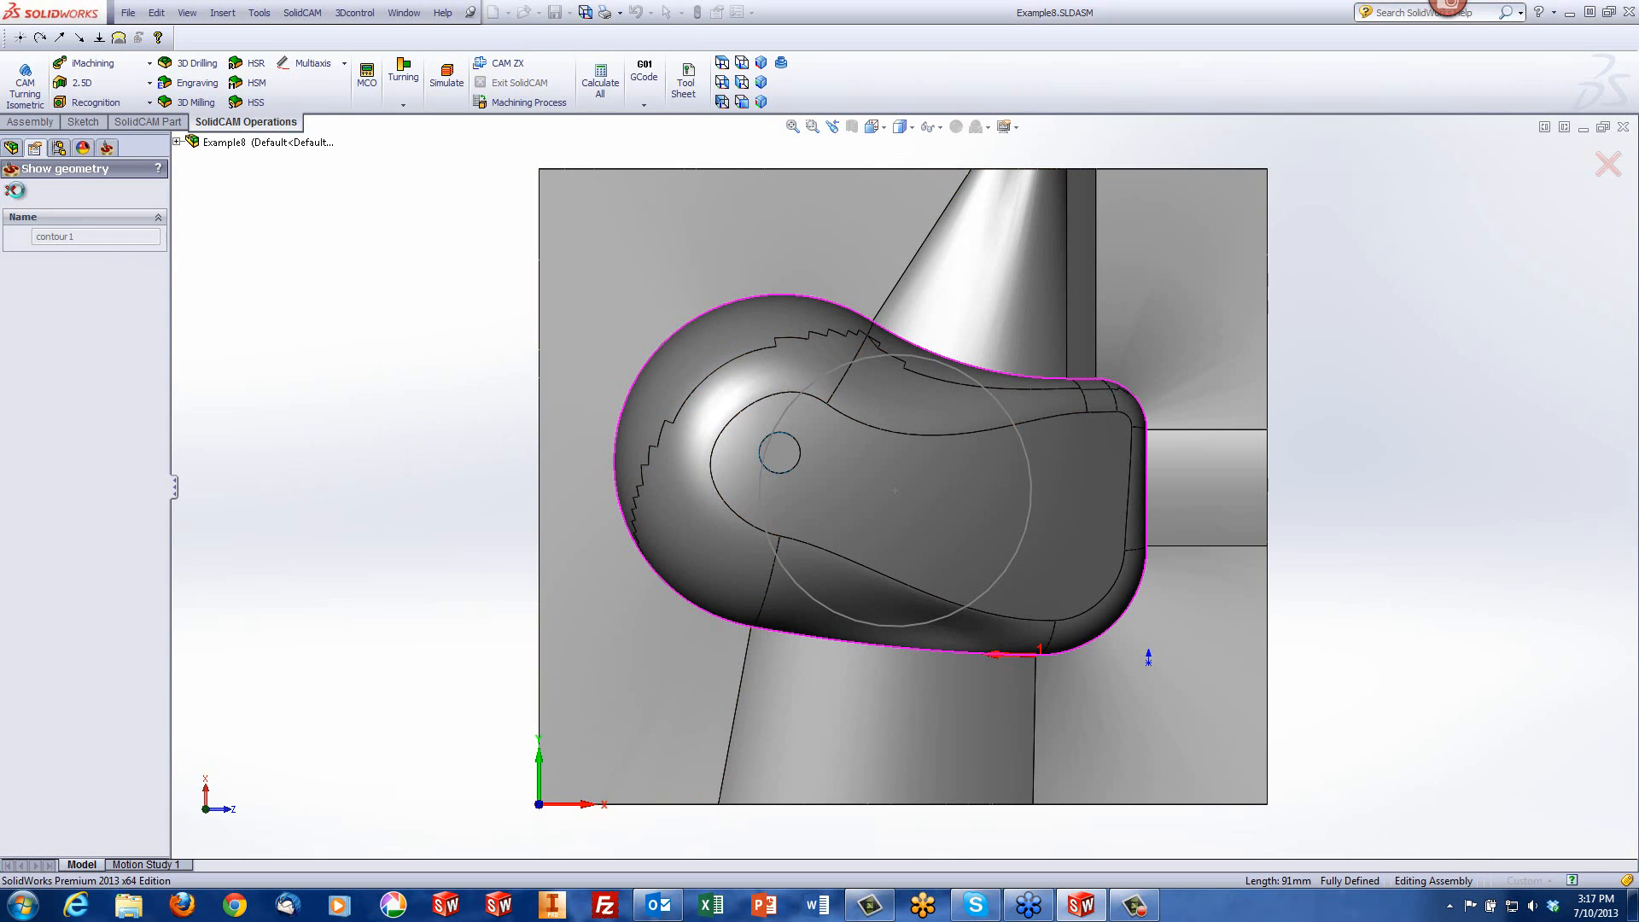
left_click(169, 150)
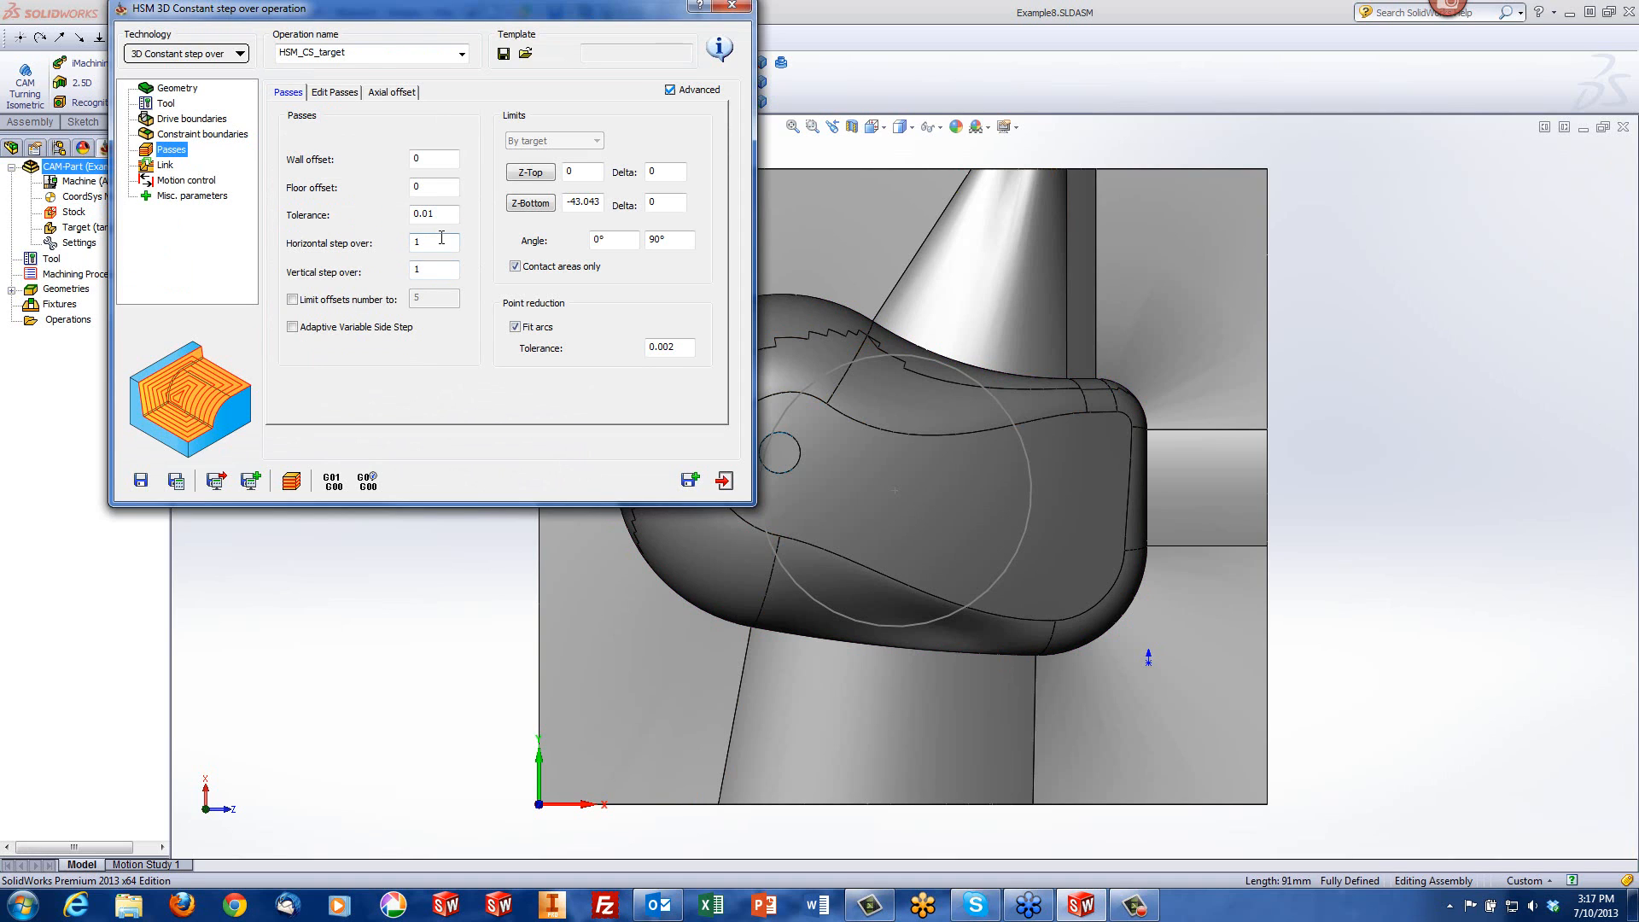
double_click(442, 239)
type("2")
double_click(435, 269)
type("2")
Step: Save and calculate the constant step over operation, accepting the depth below the CoordSys lower level, and run its Host CAD simulation
left_click(167, 166)
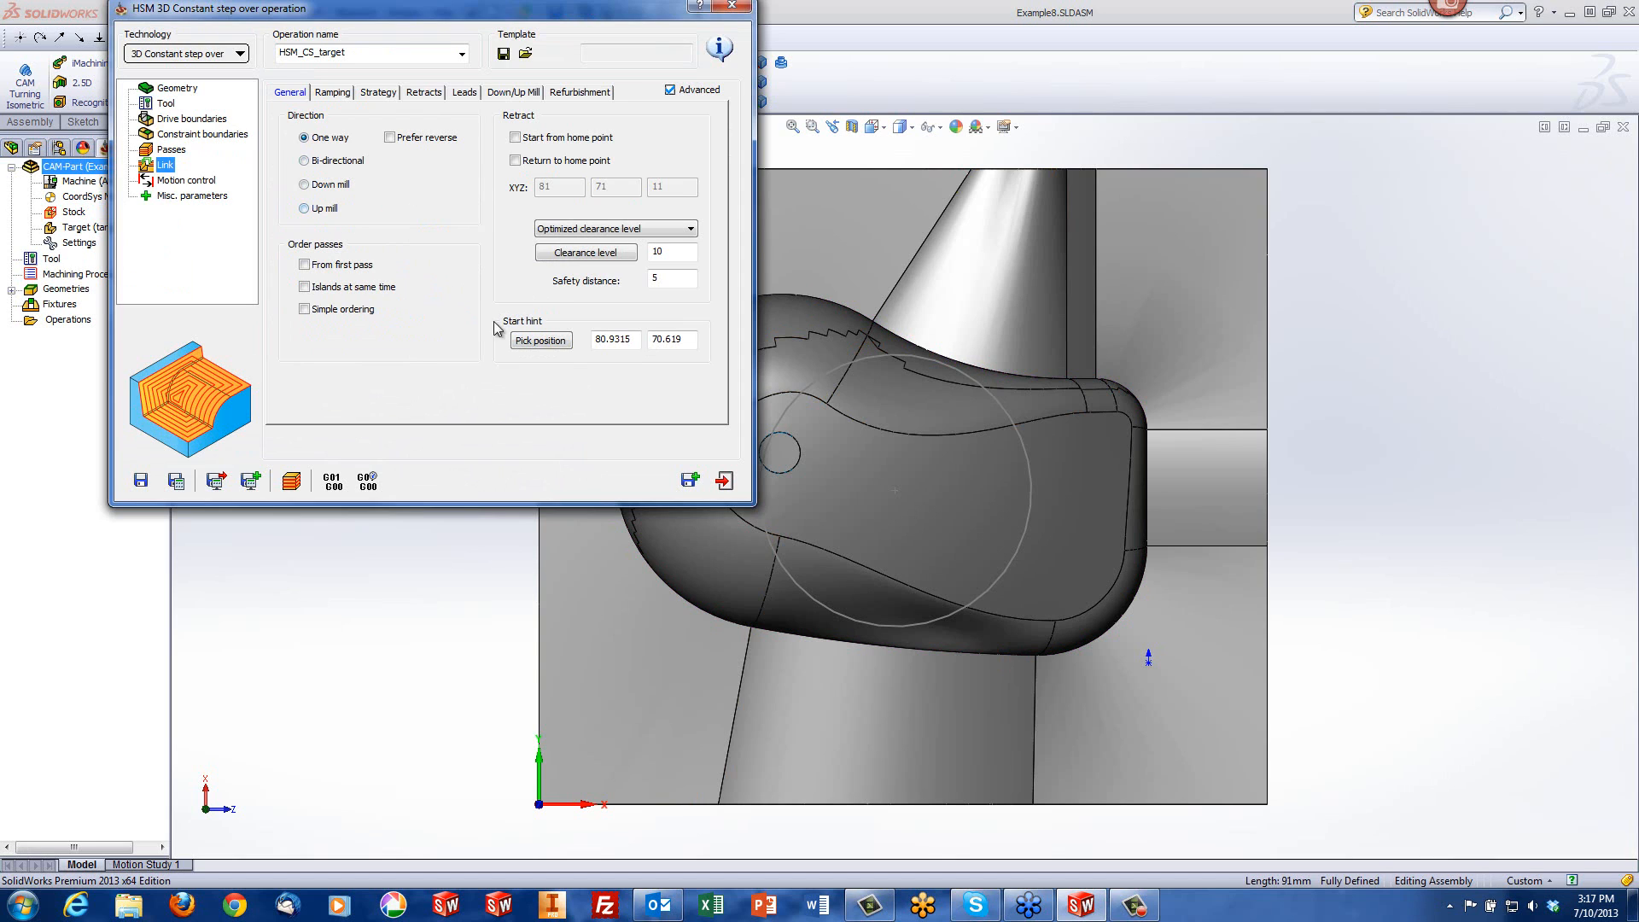
left_click(291, 480)
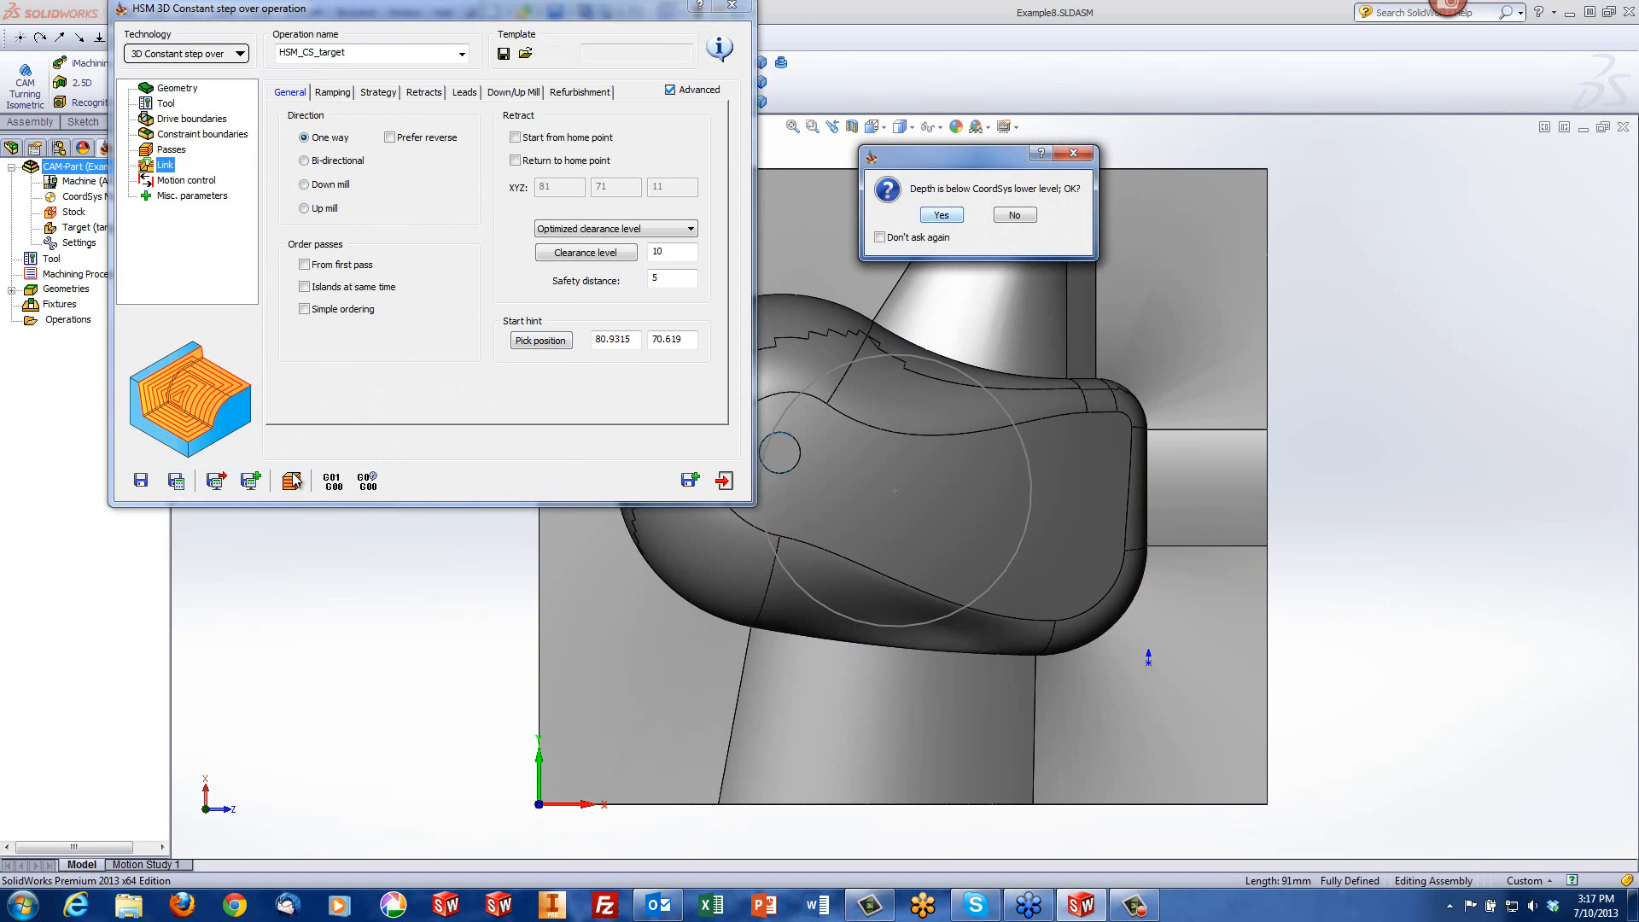
key("Return")
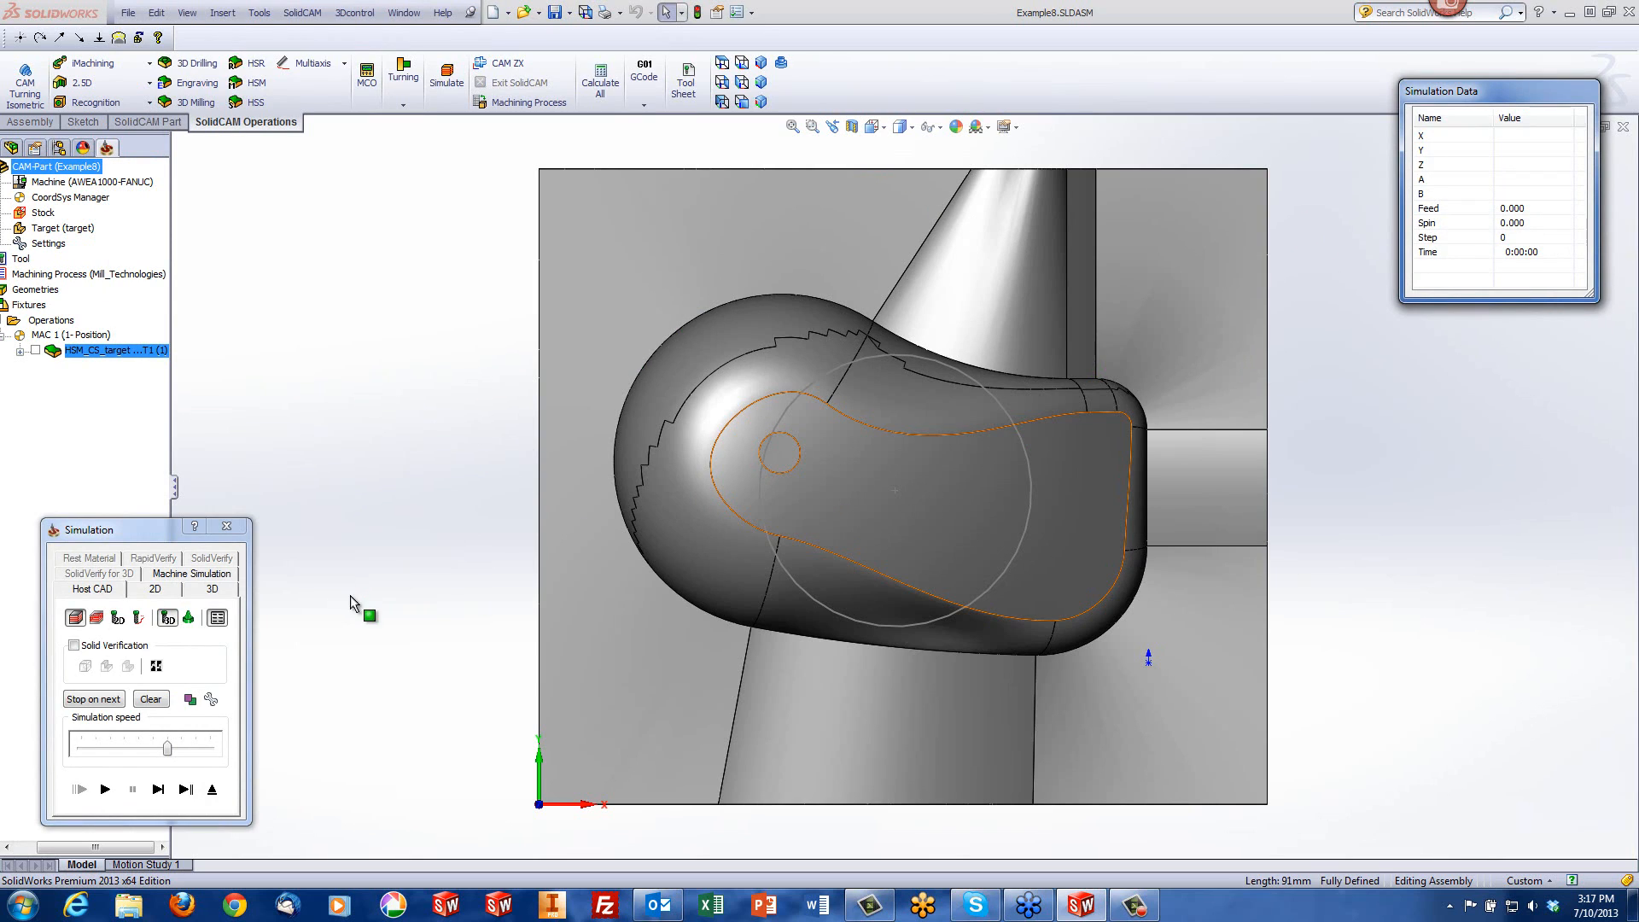
left_click(105, 789)
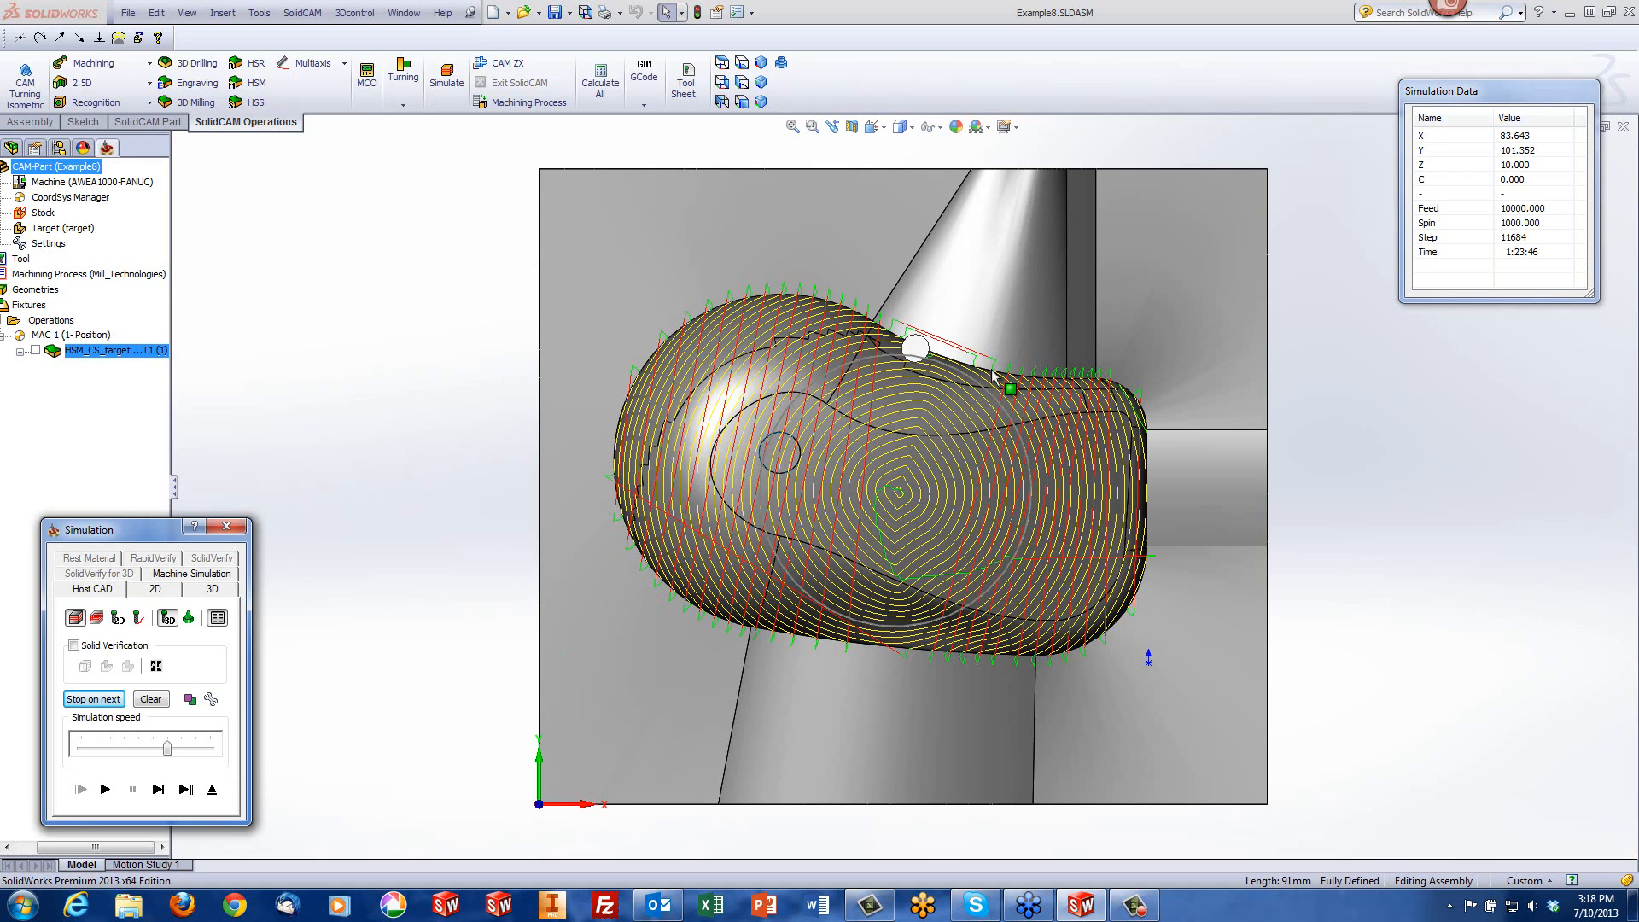
left_click(213, 795)
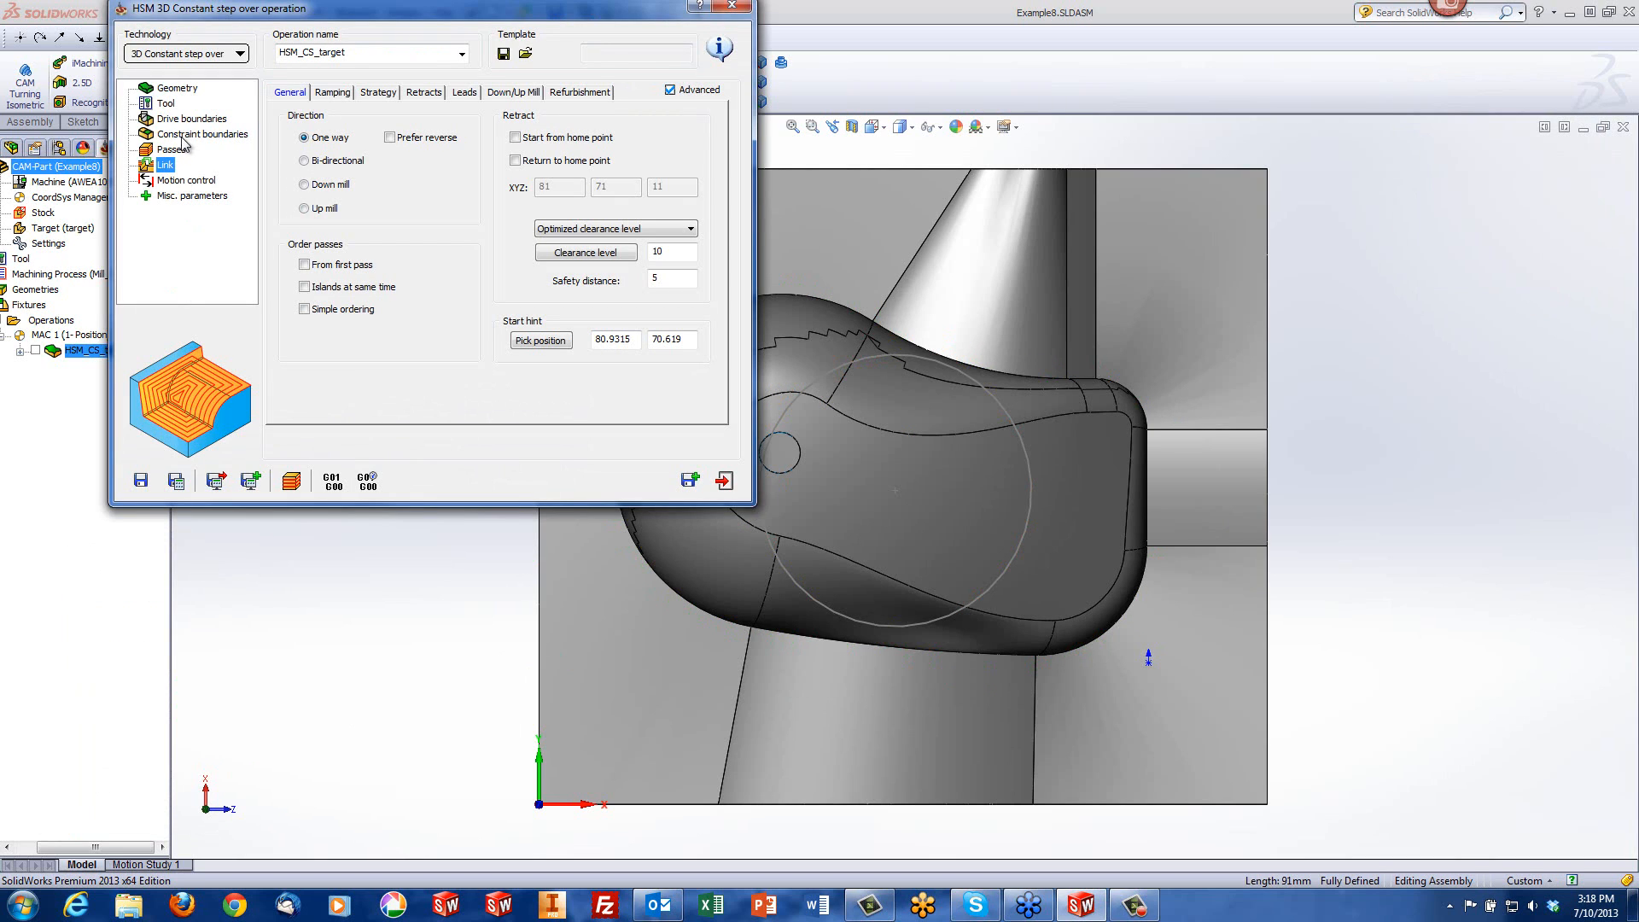
Step: Change the drive boundary of the operation to contour1 and check that the constraint boundary uses the same contour
left_click(179, 119)
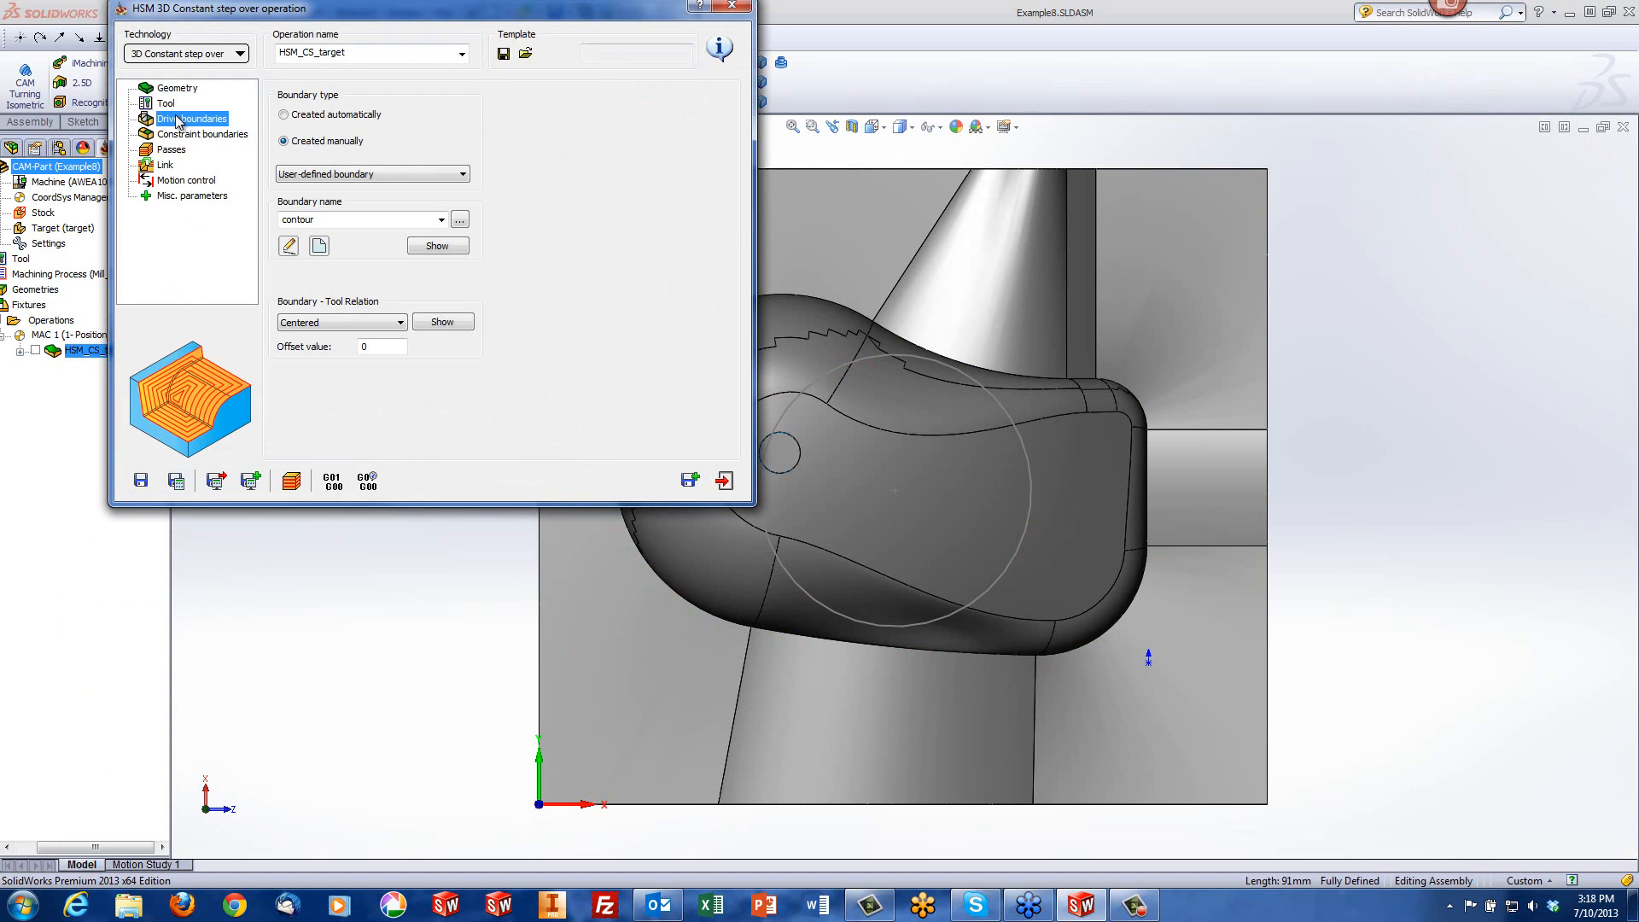
left_click(443, 221)
left_click(388, 244)
left_click(191, 134)
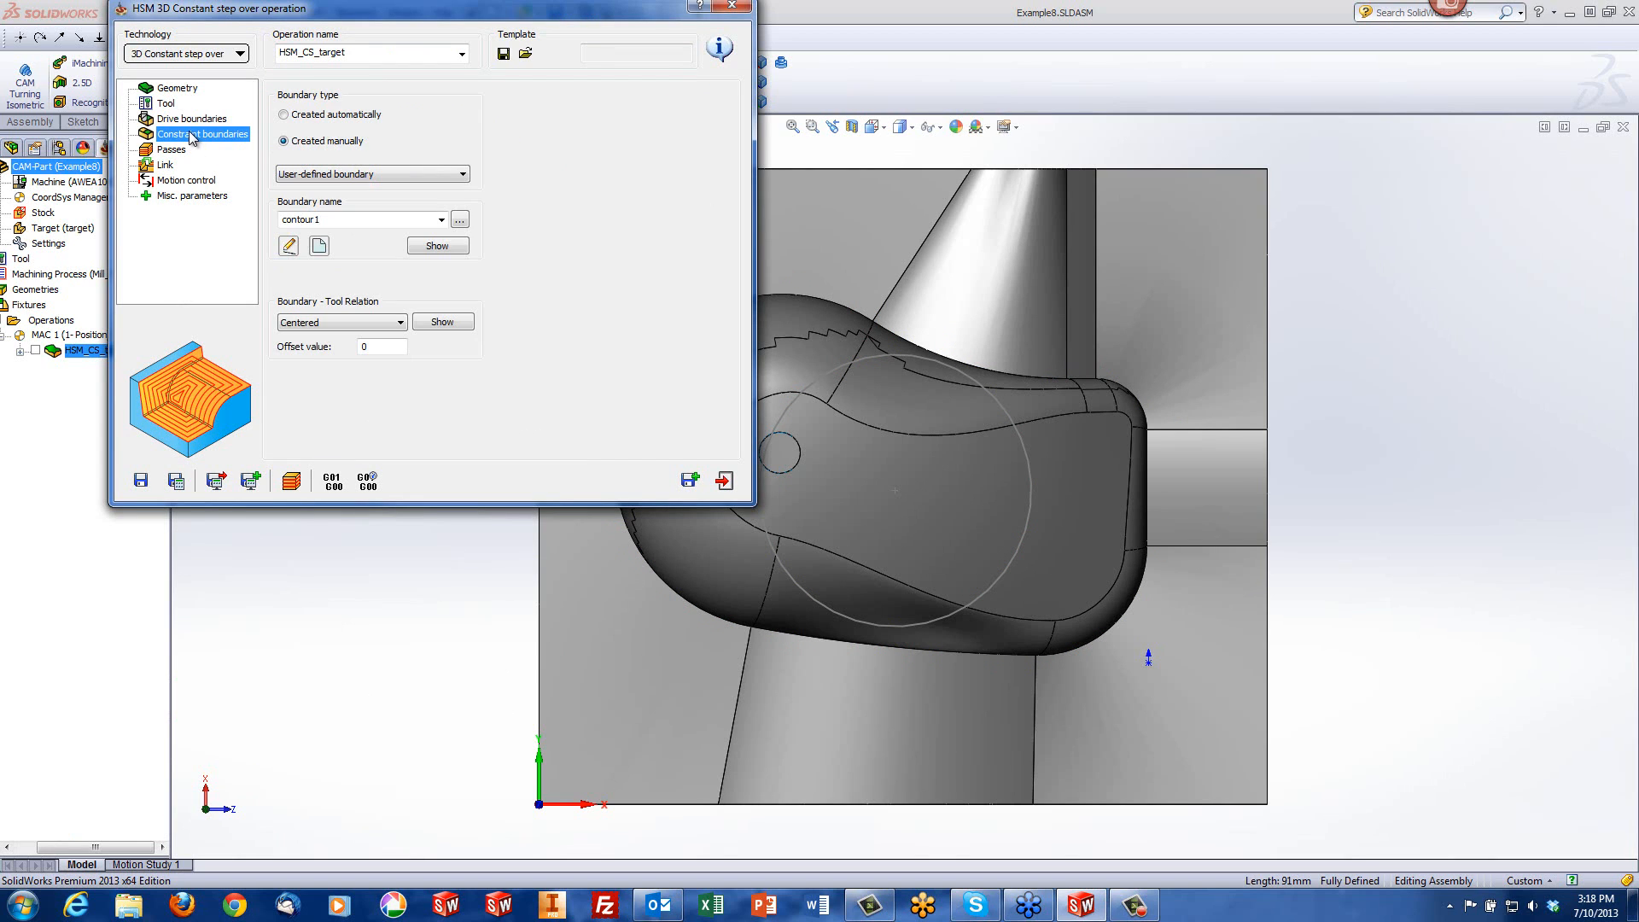
Step: Recalculate the operation with contour1 as the drive boundary and run the toolpath simulation in Host CAD
left_click(291, 481)
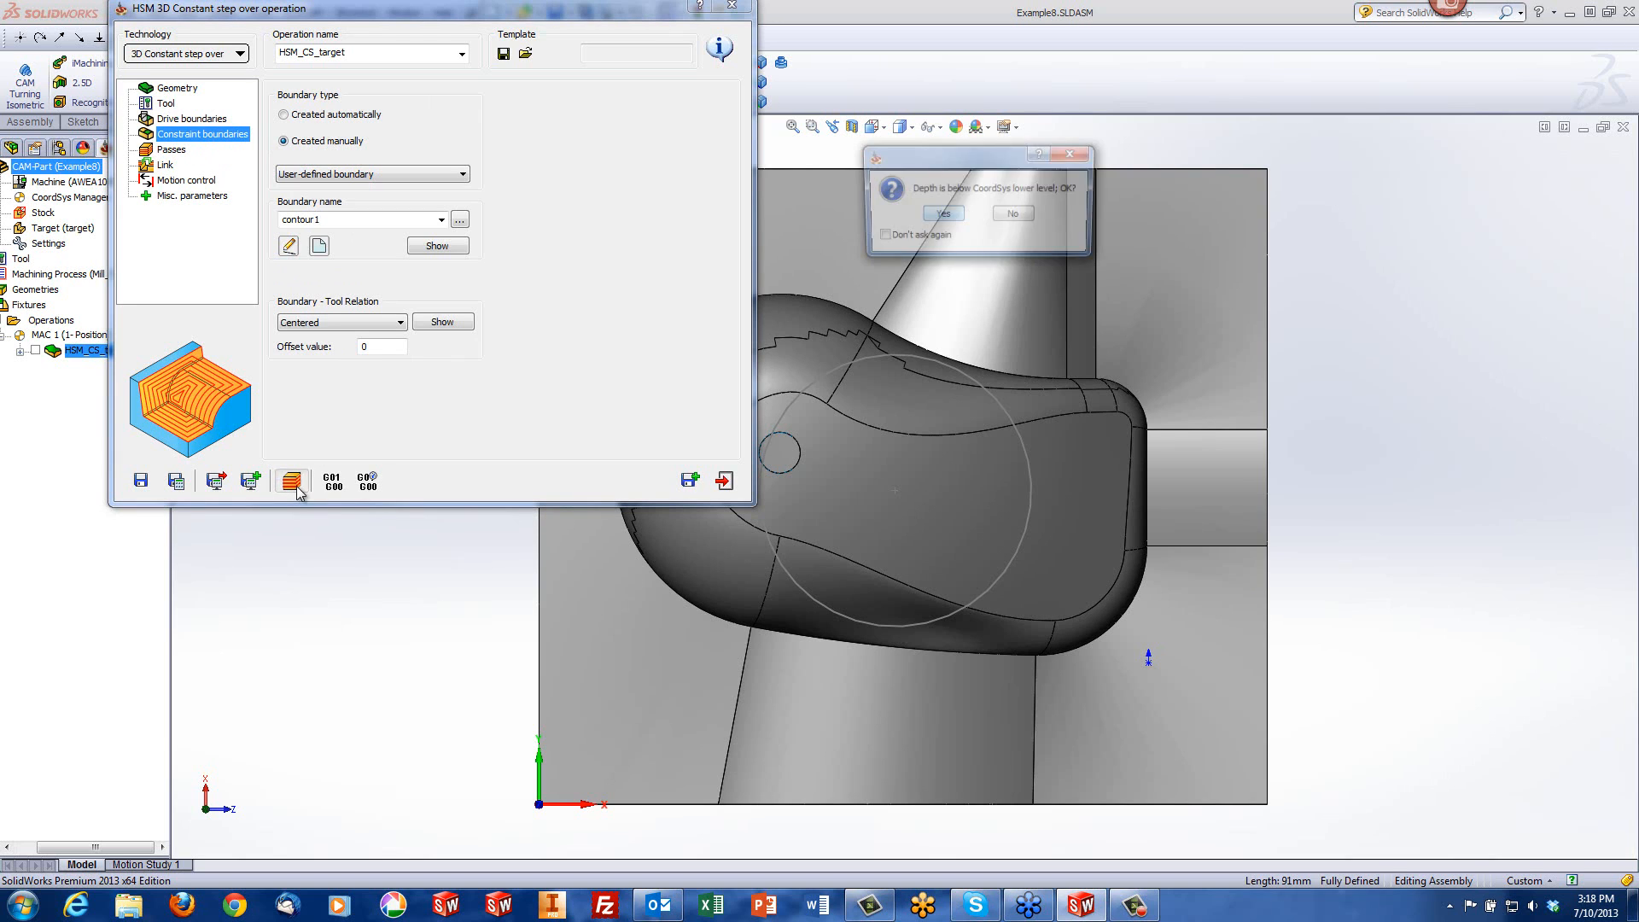
left_click(941, 216)
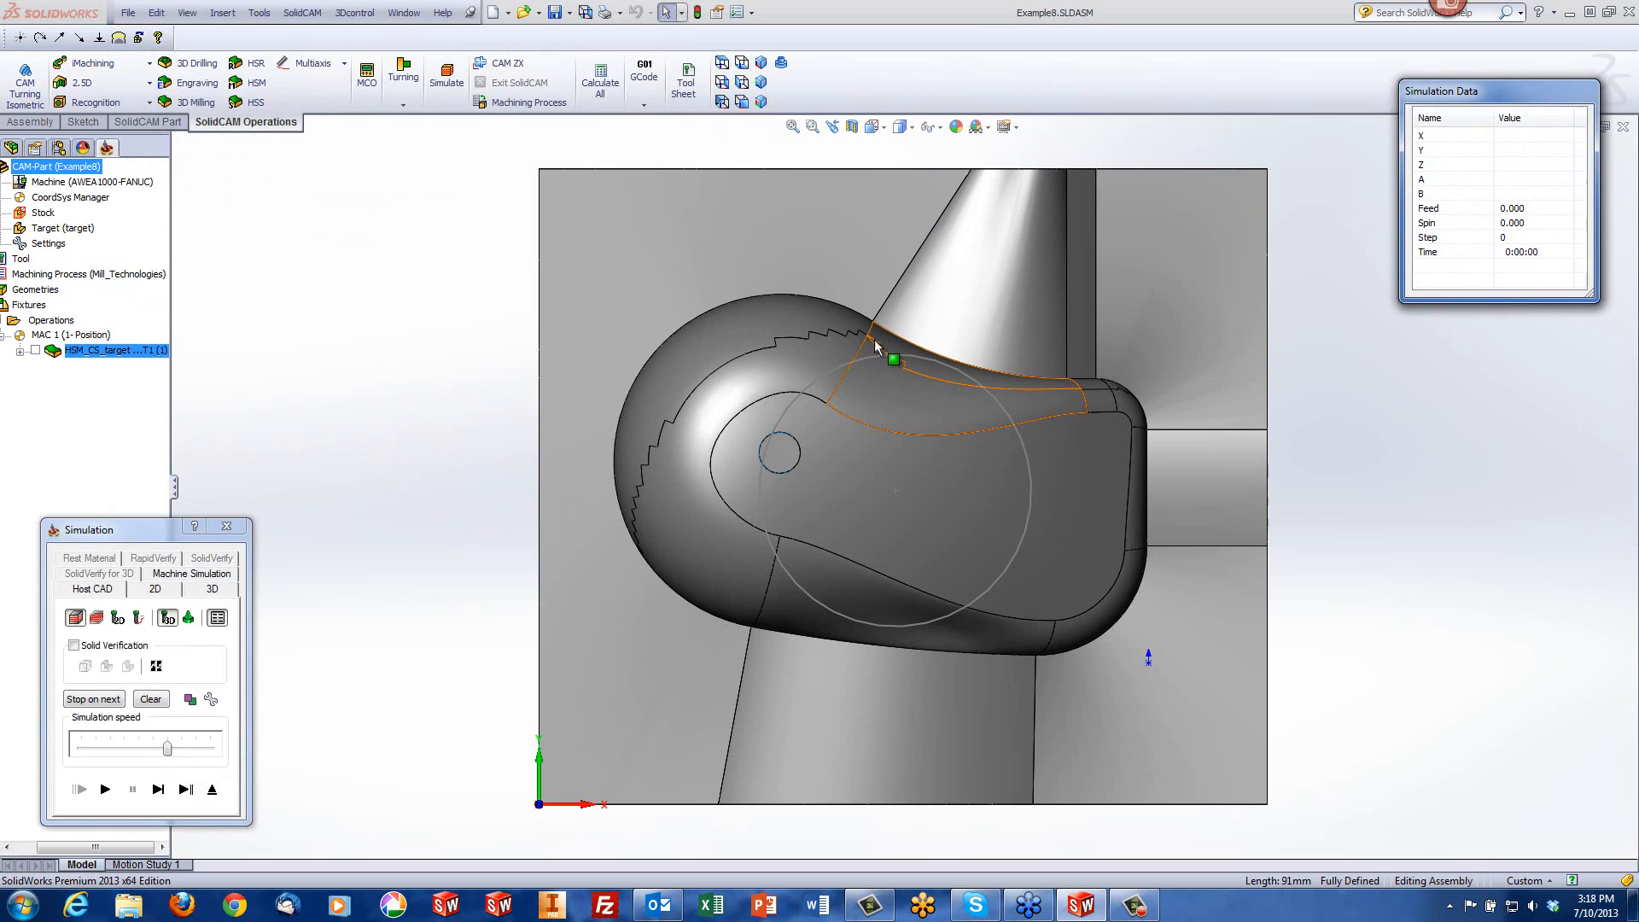
left_click(106, 790)
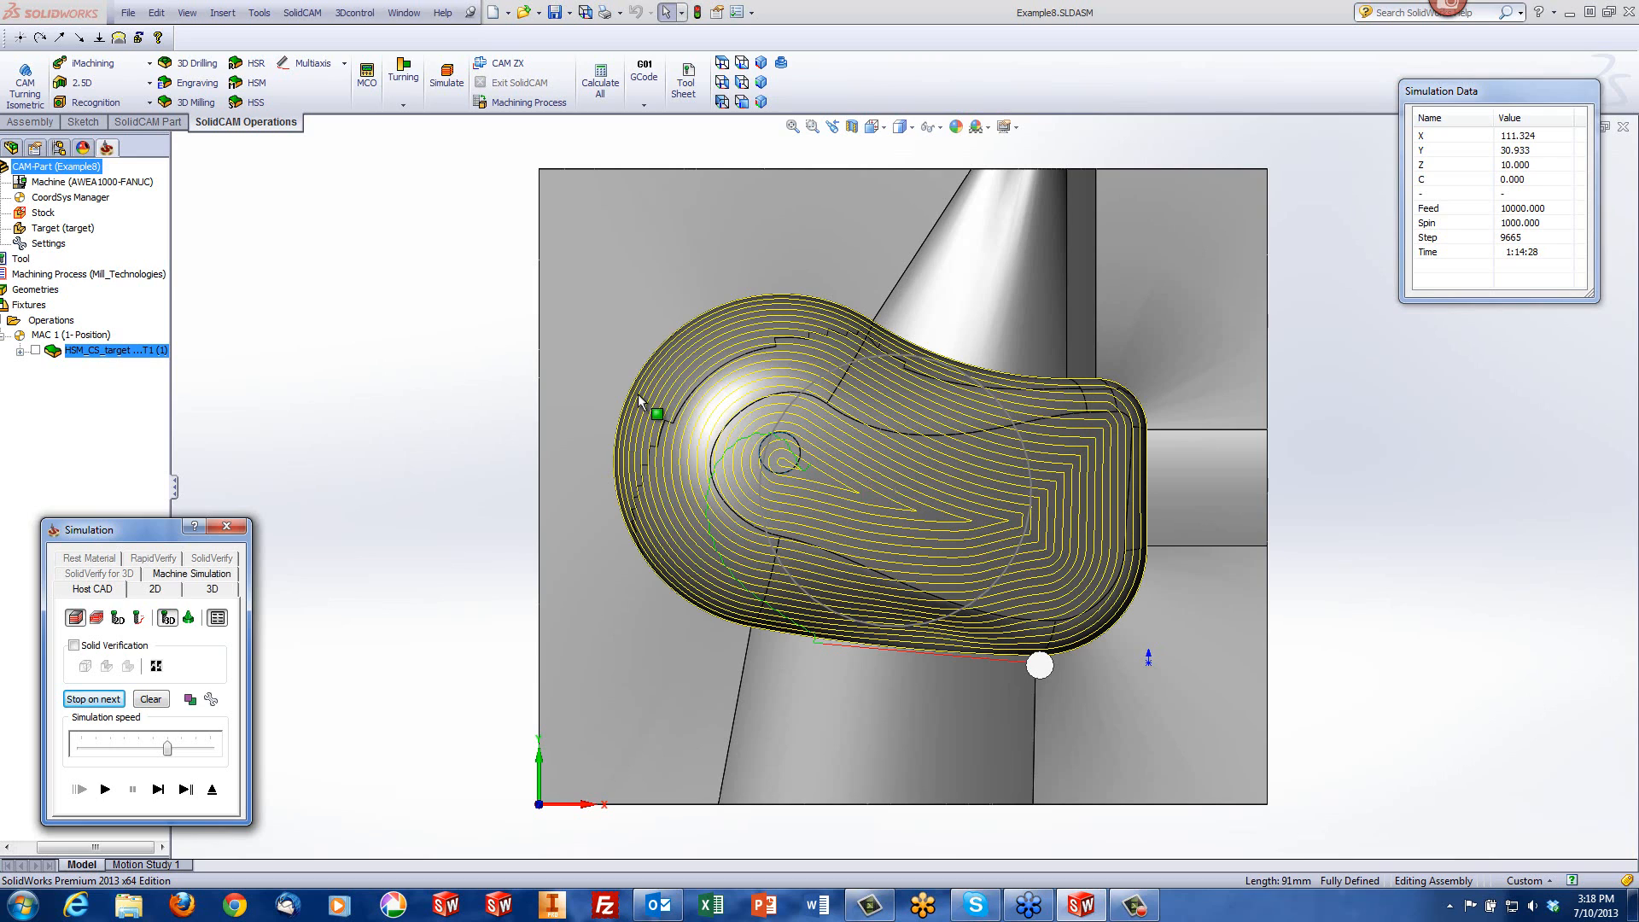
Step: Examine from several angles how the simulated passes cover the body down to its lower edge, and close the simulation
middle_click_drag(679, 403, 805, 435)
scroll(713, 408, "down", 5)
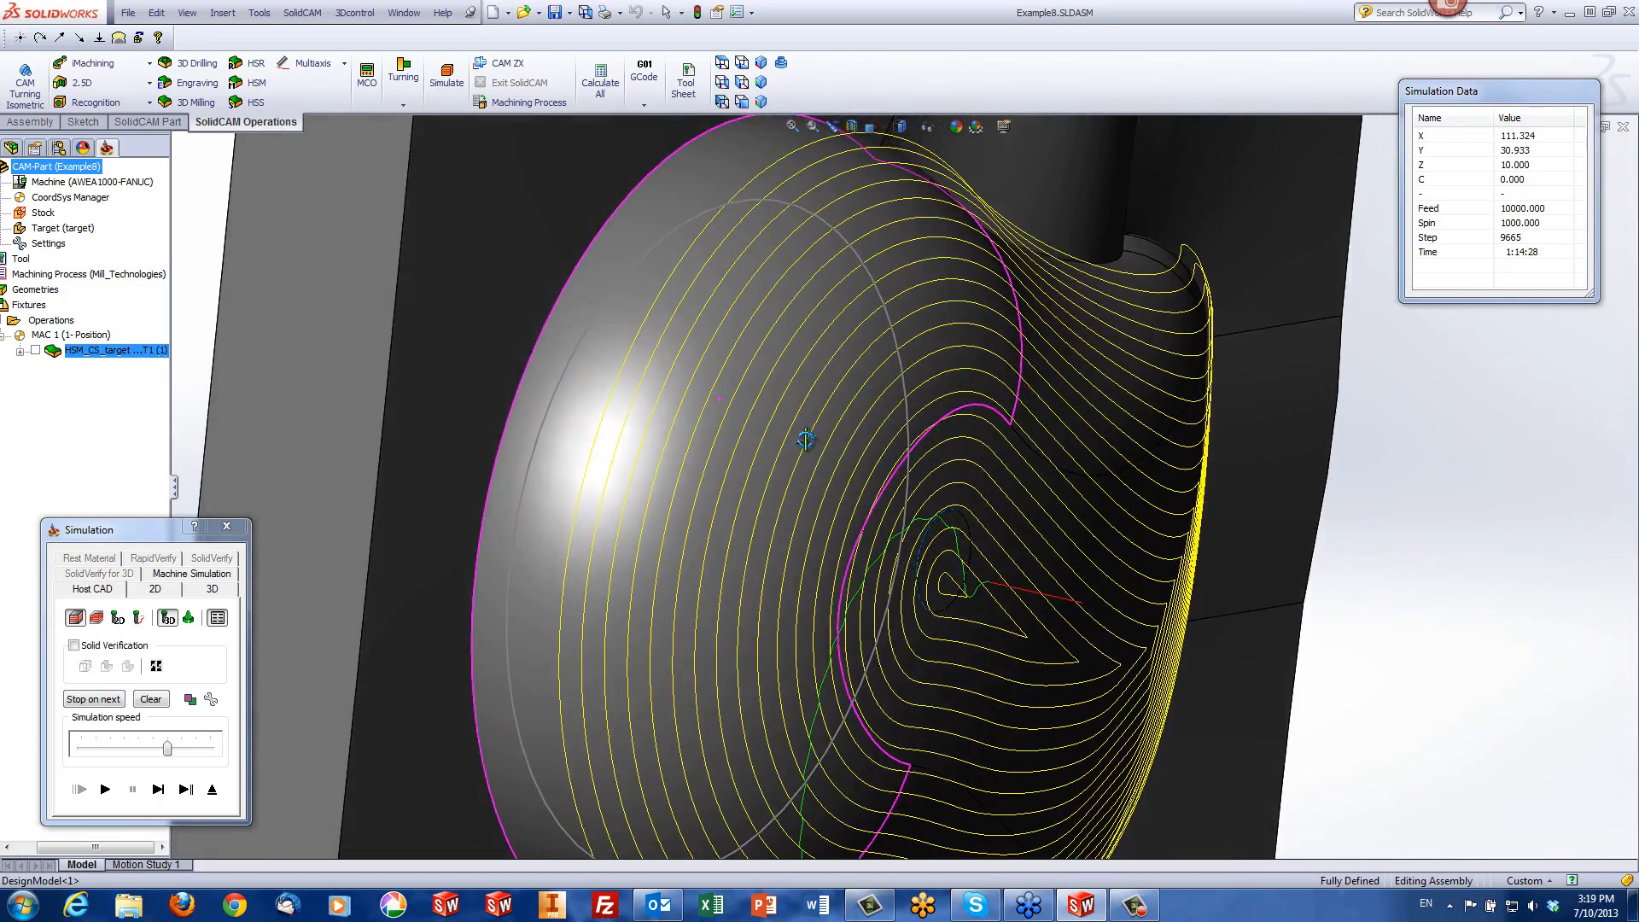
scroll(779, 391, "up", 8)
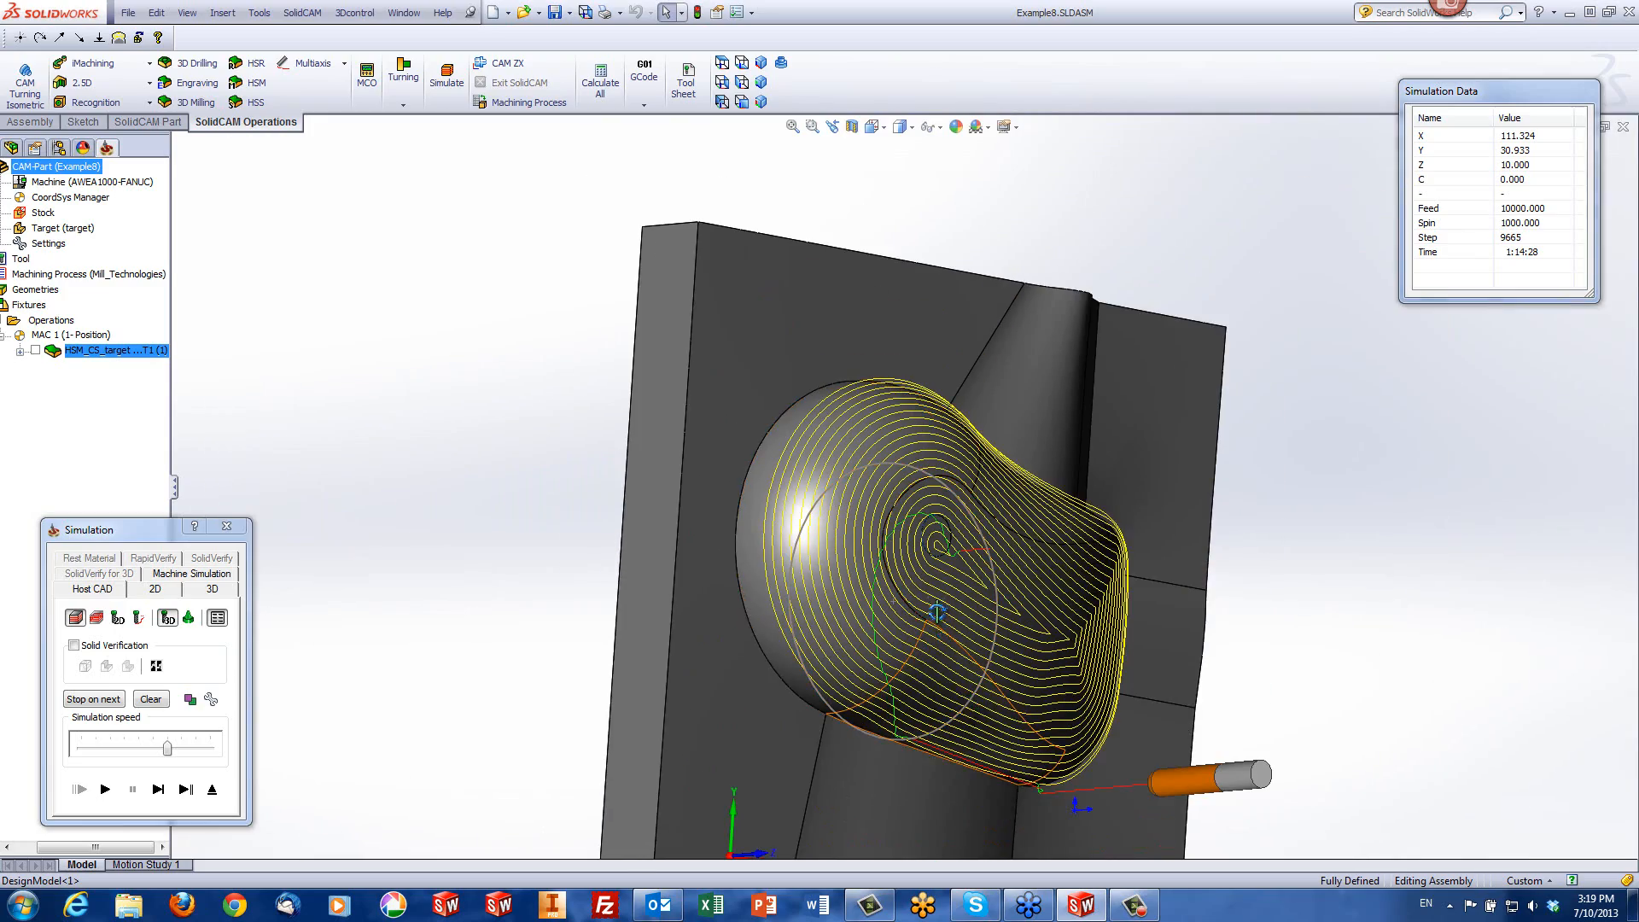
middle_click_drag(936, 613, 899, 395)
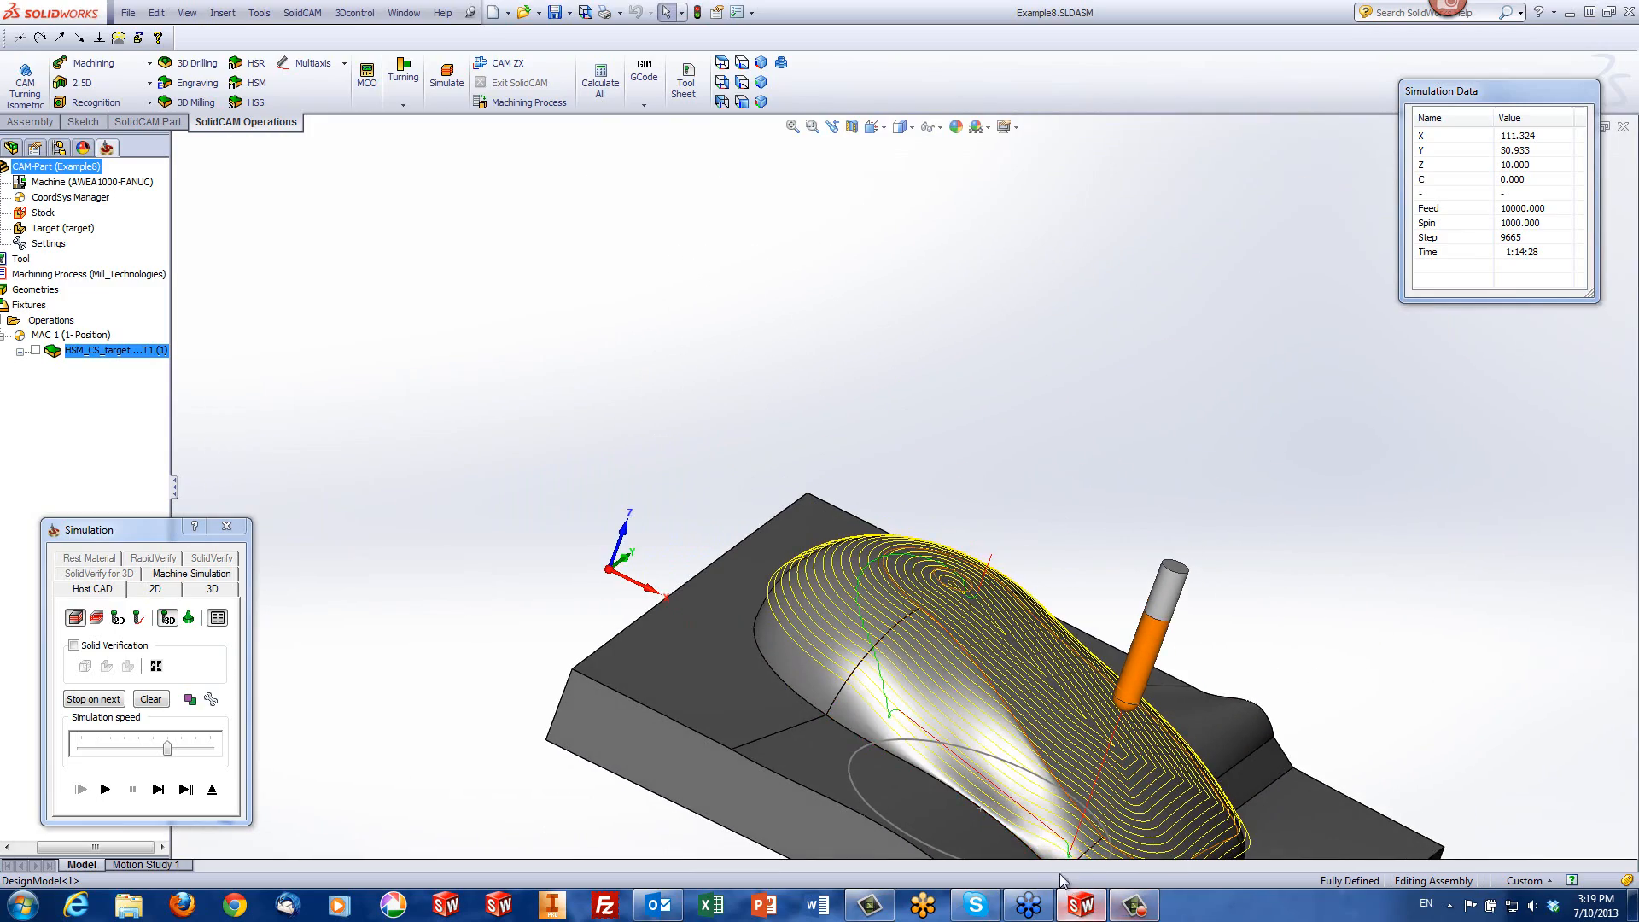
middle_click_drag(981, 734, 920, 693)
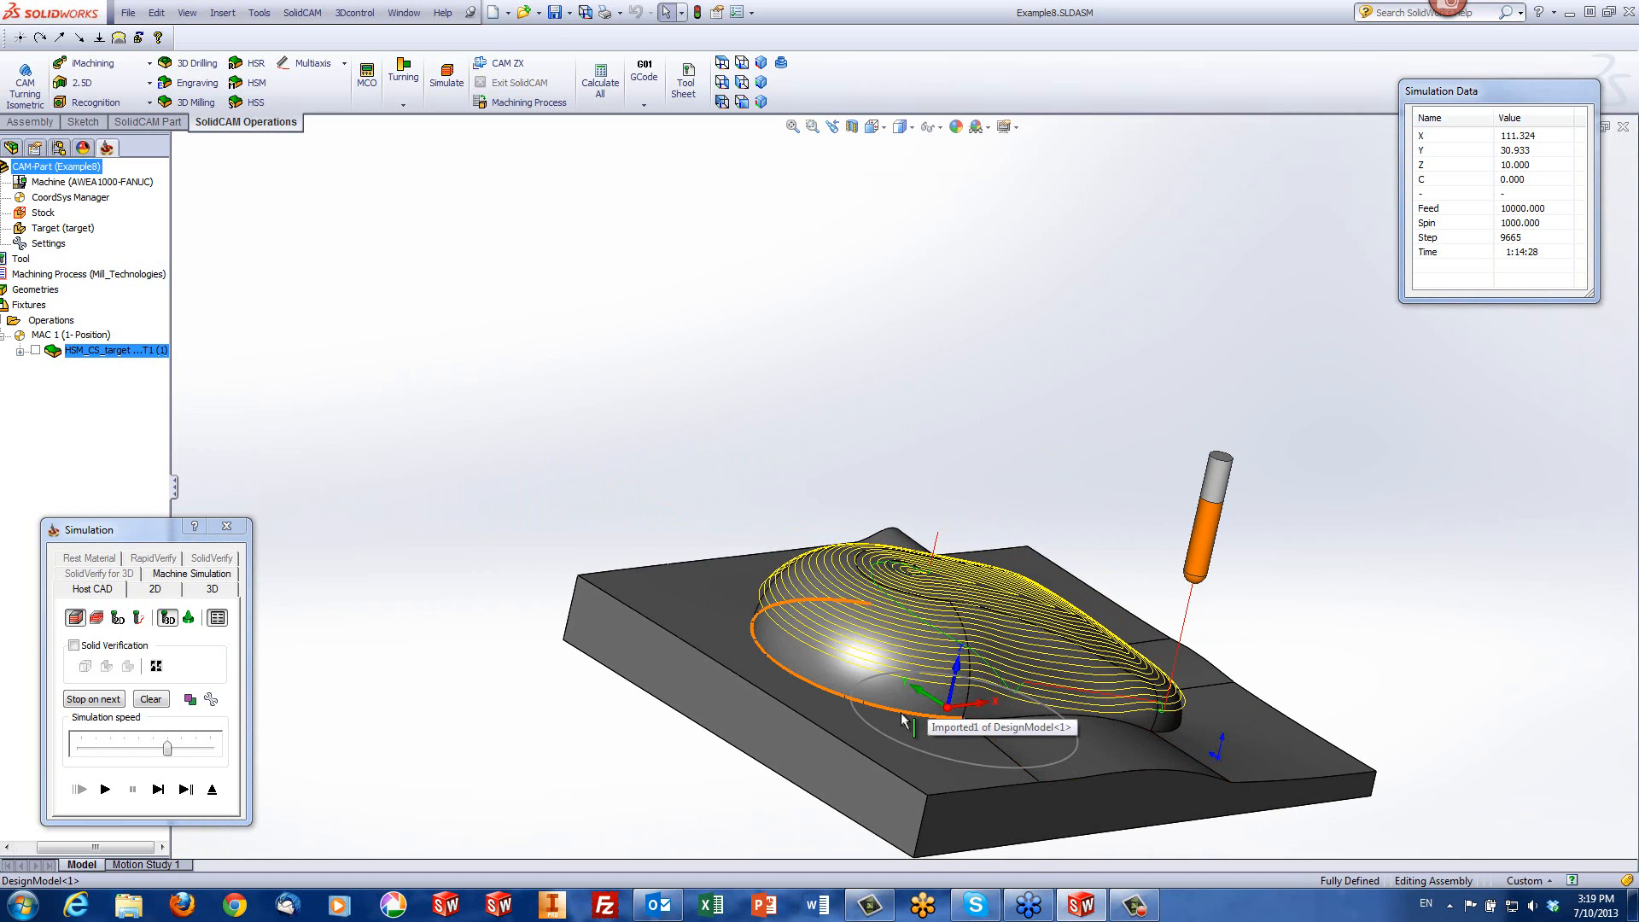
scroll(284, 722, "down", 2)
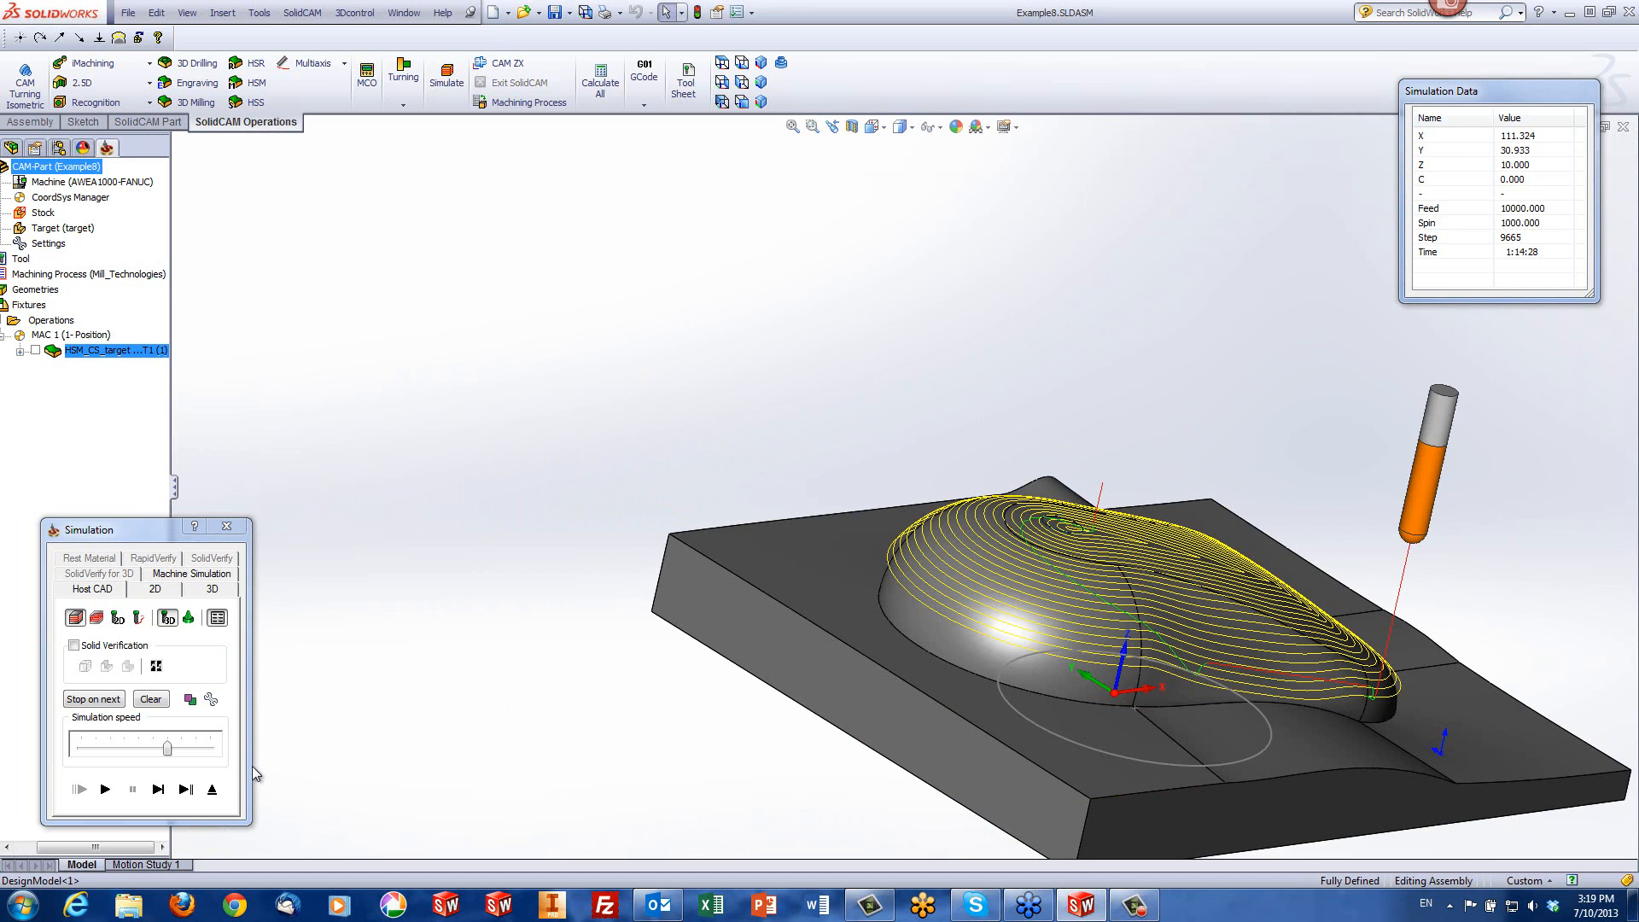
left_click(214, 789)
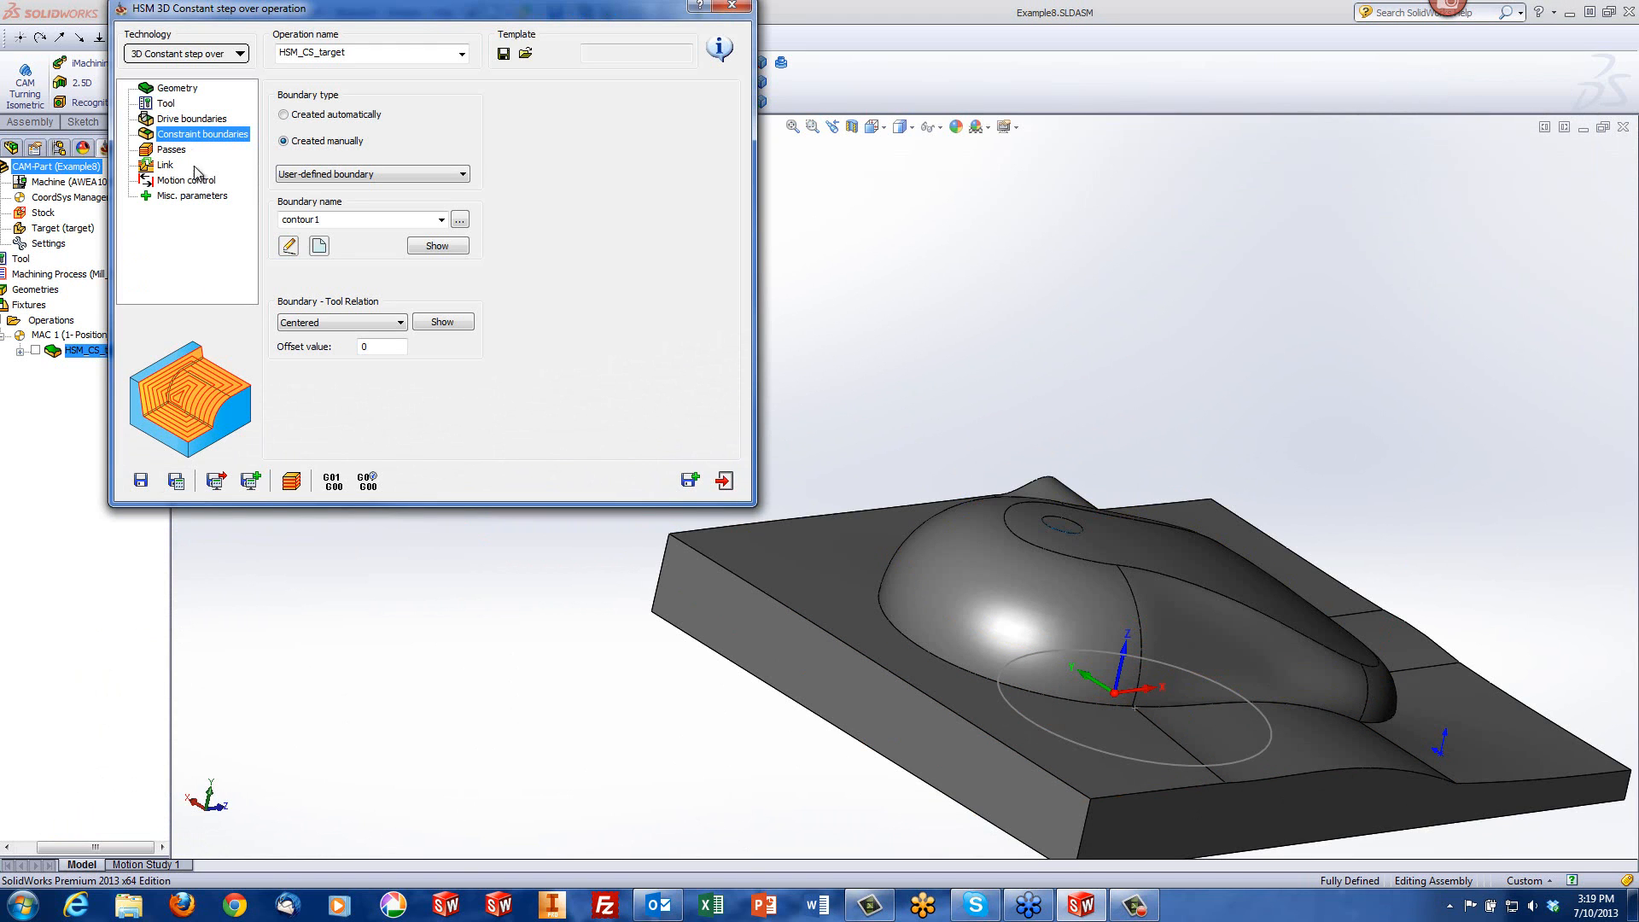
Step: Review the drive and constraint boundary settings, and inspect the rounded end face of the body down to its lower edge
left_click(170, 121)
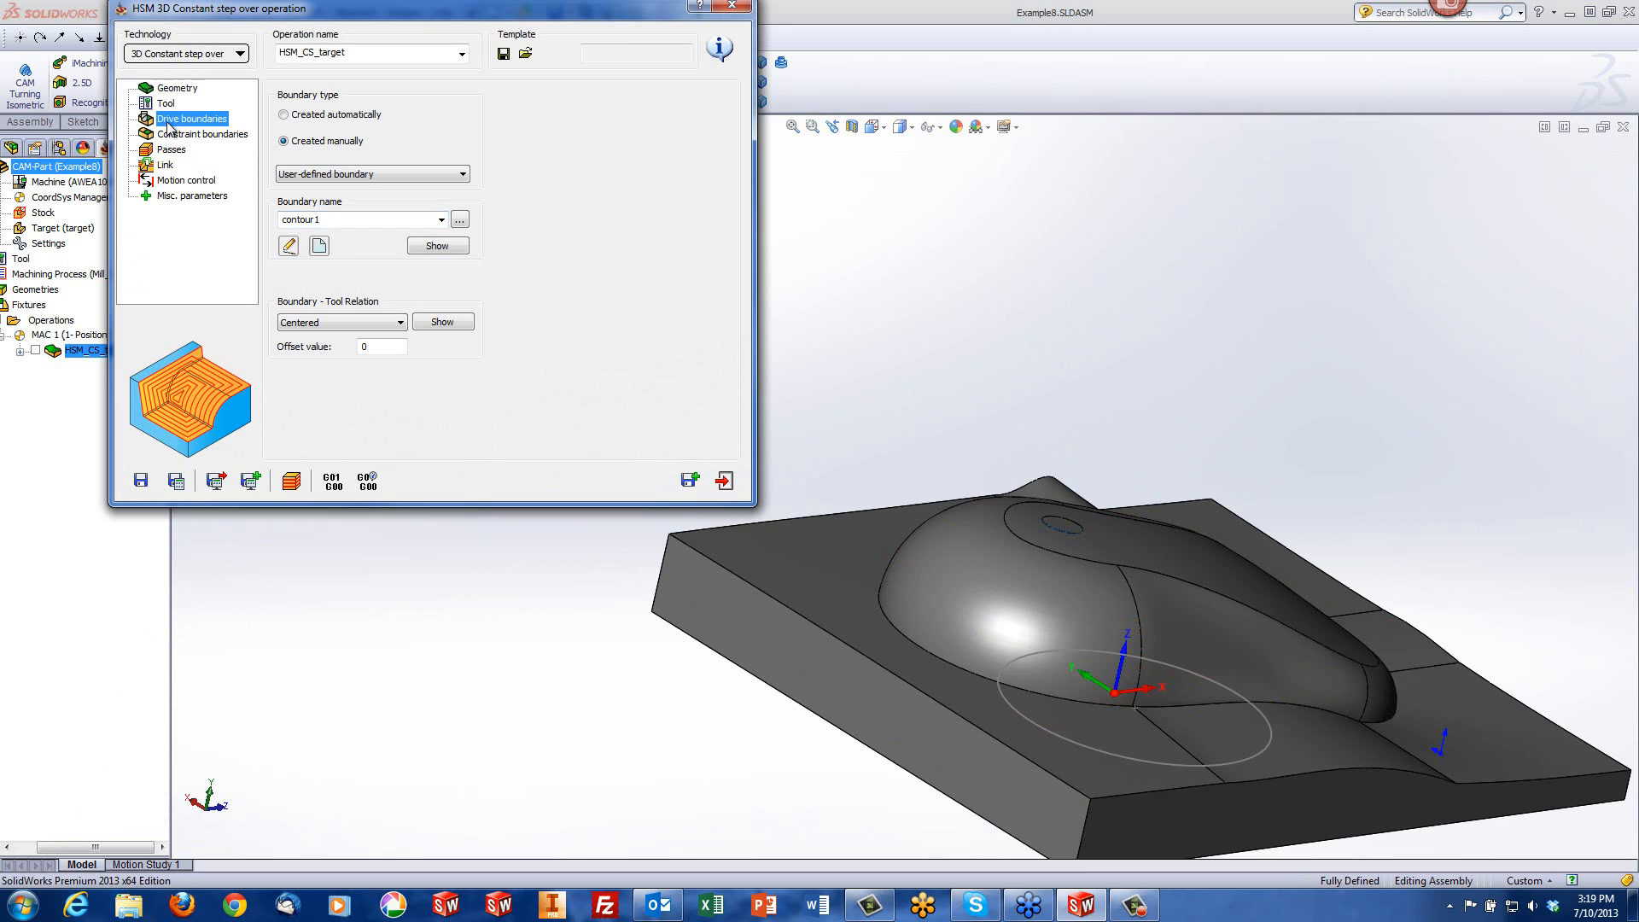
left_click(170, 135)
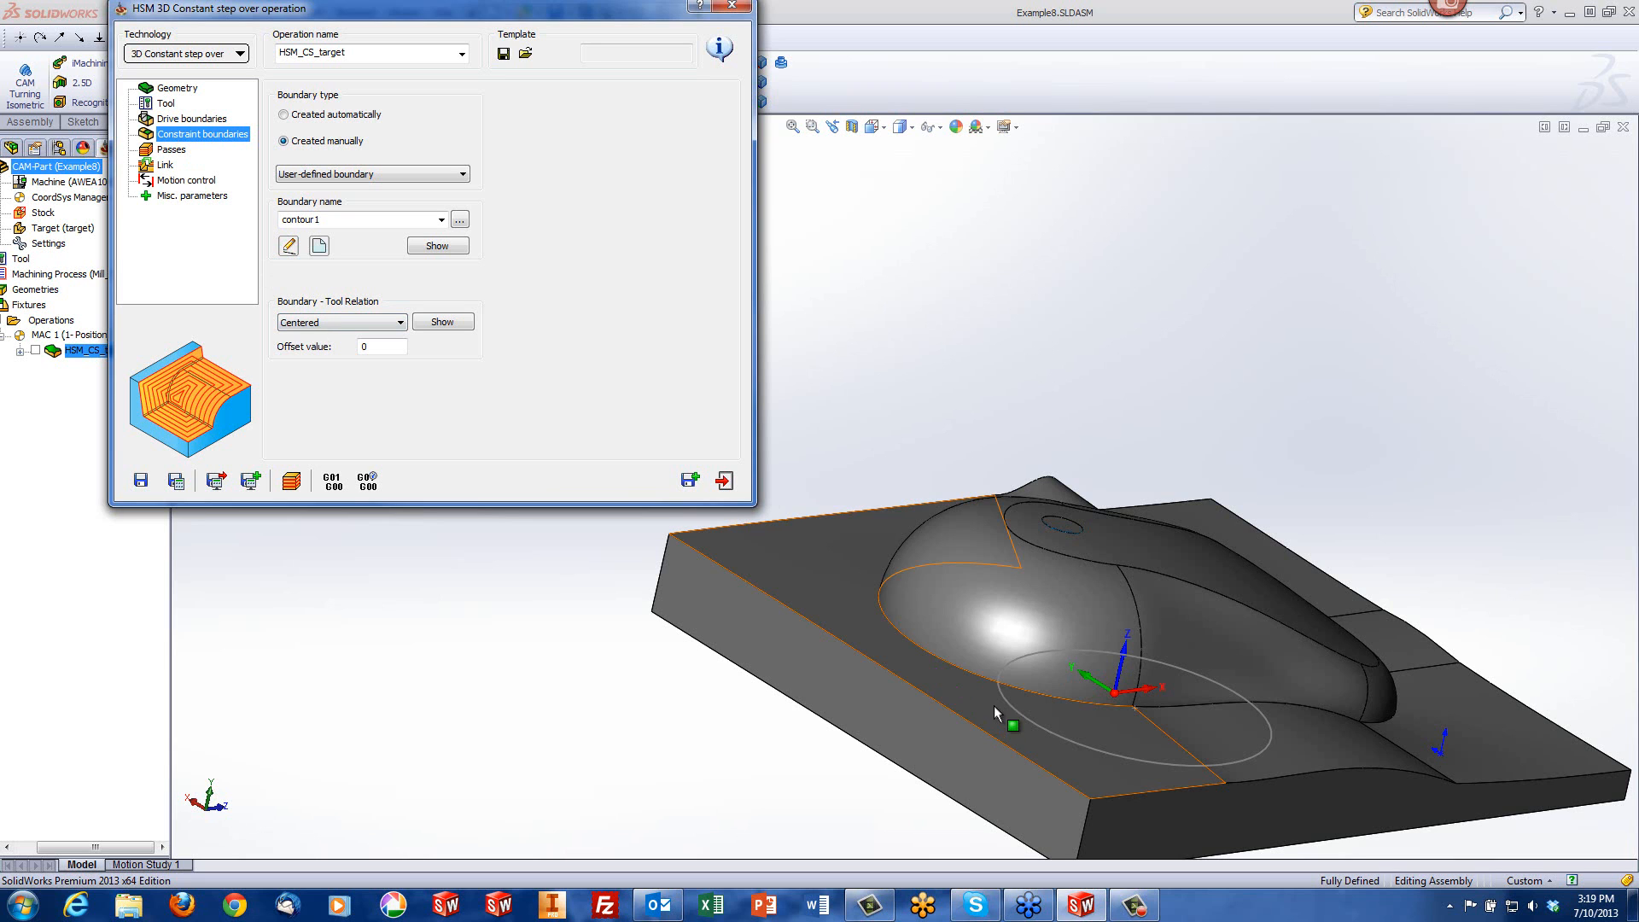
middle_click_drag(982, 678, 894, 794)
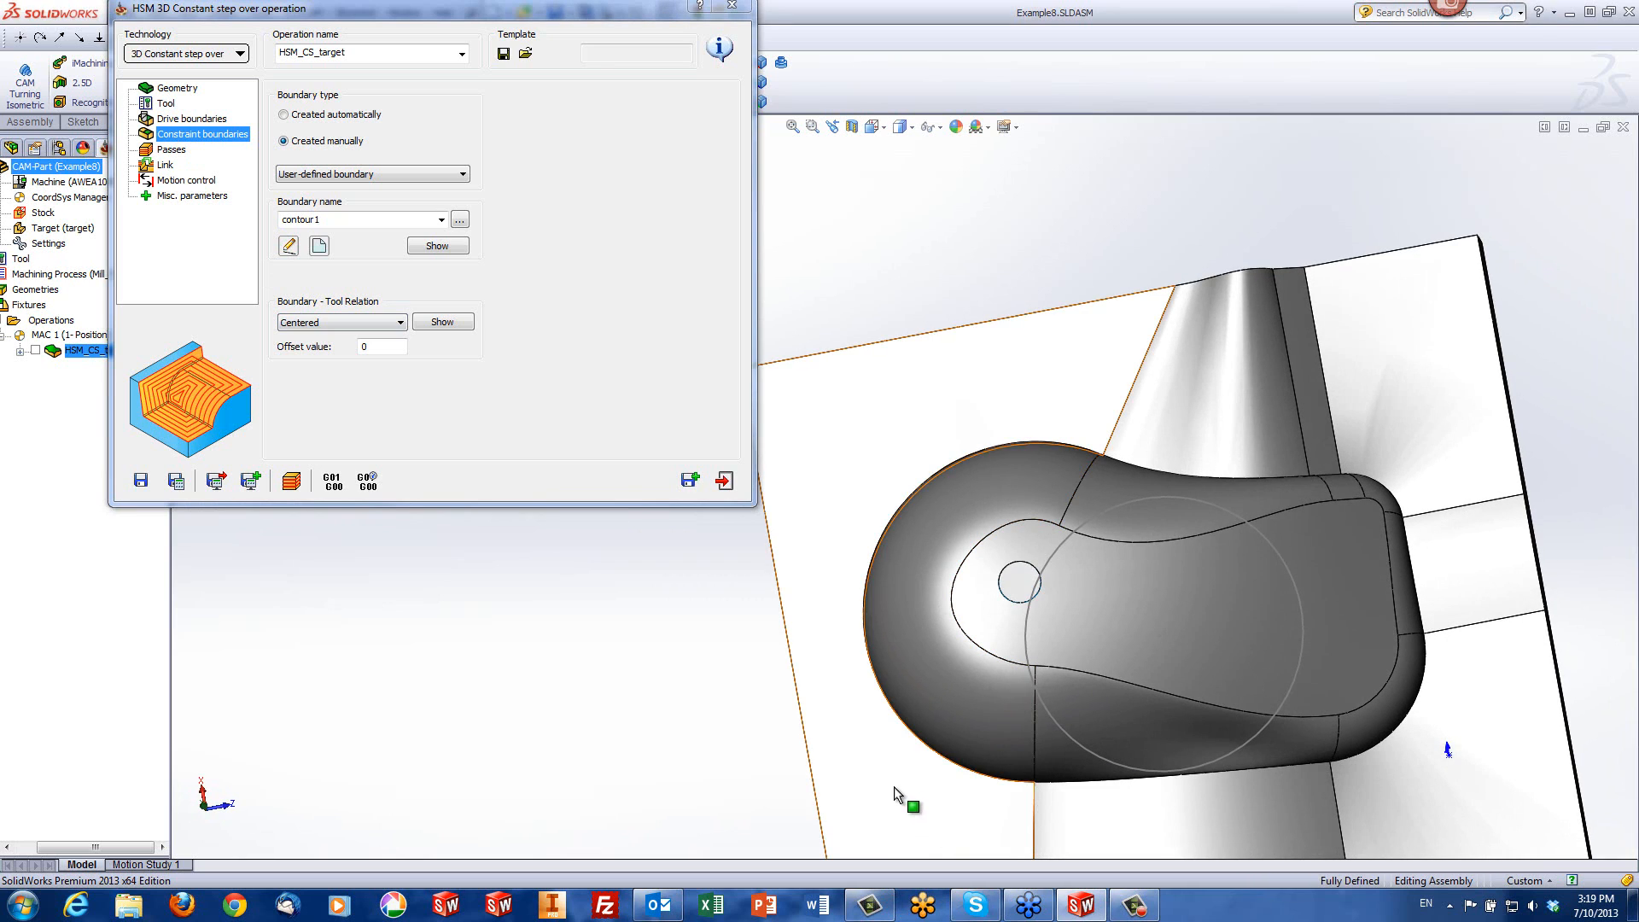
left_click(911, 734)
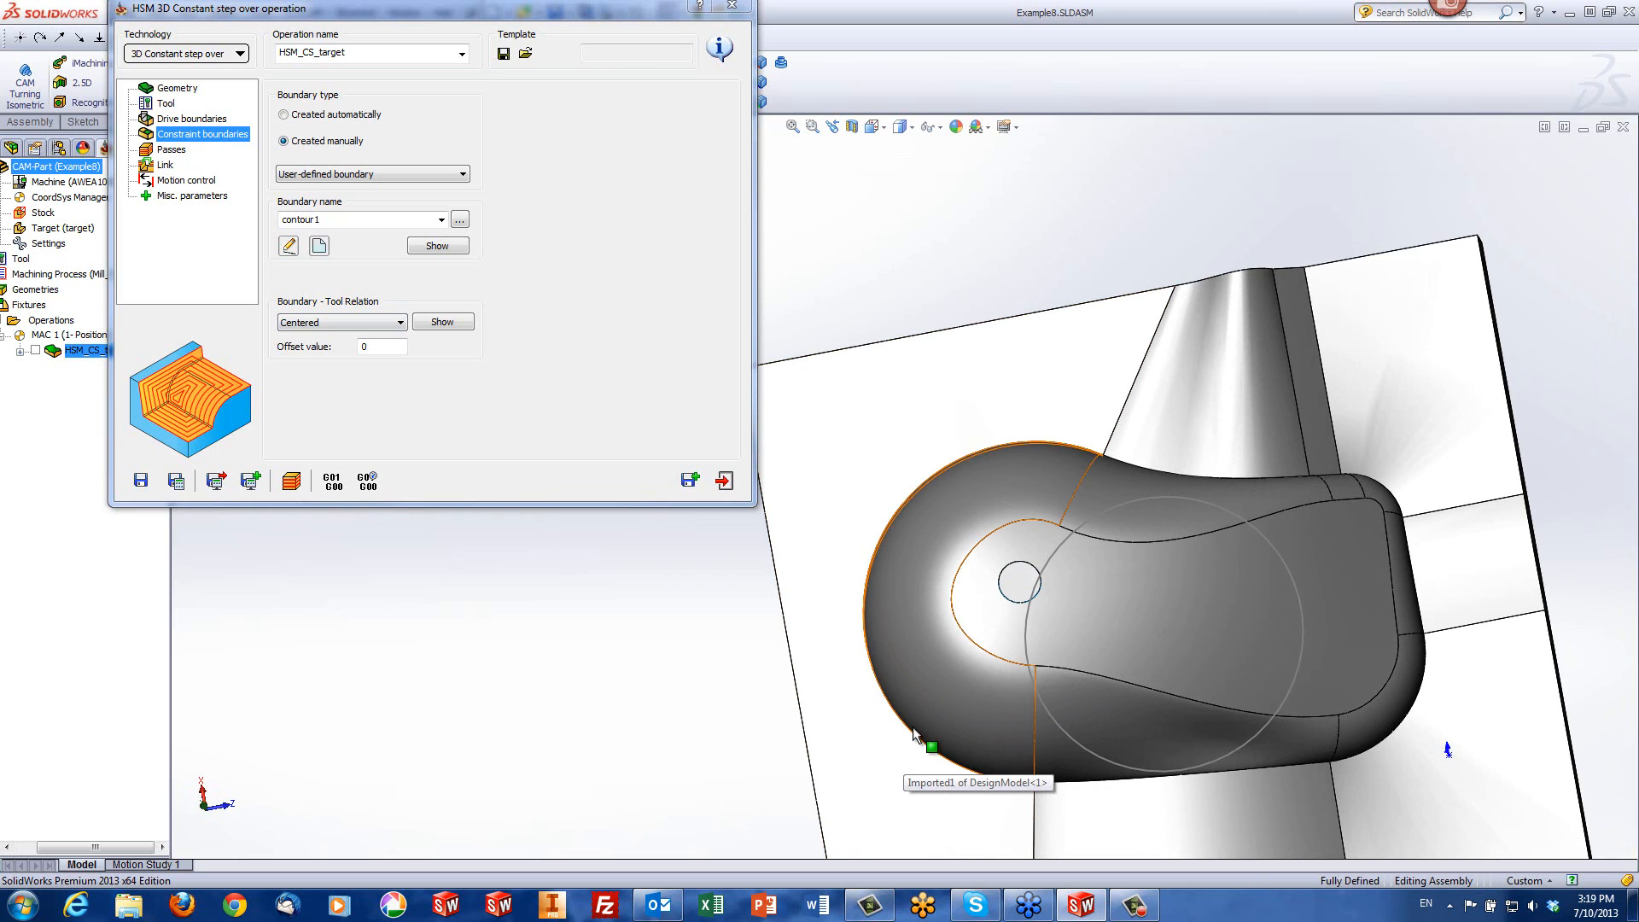
middle_click_drag(919, 713, 867, 704)
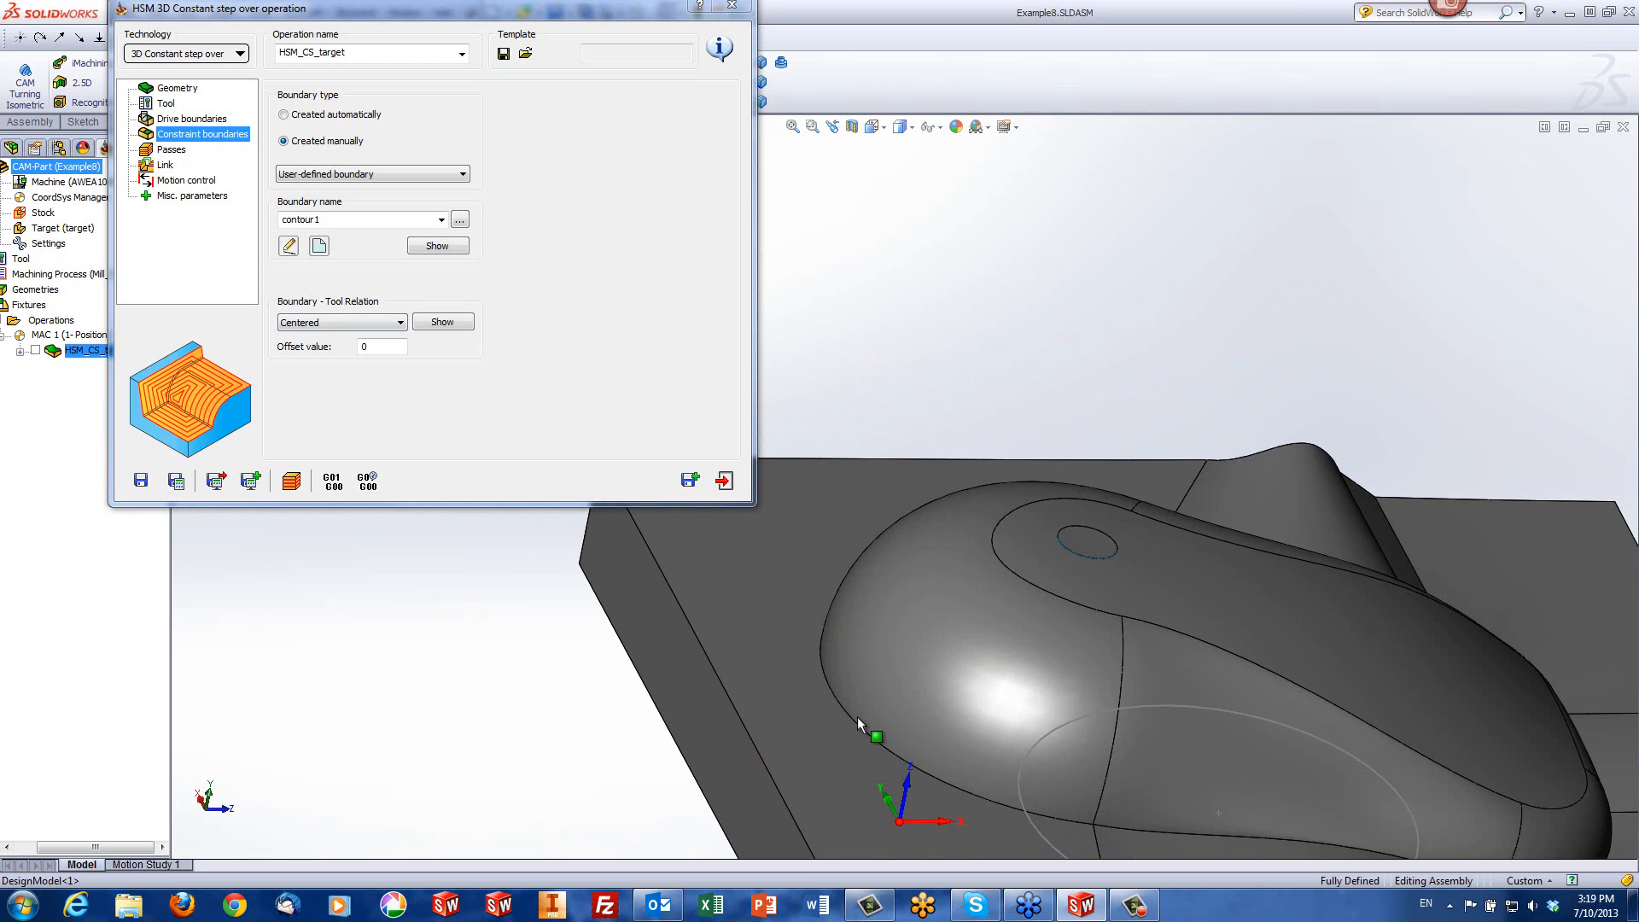
left_click(862, 713)
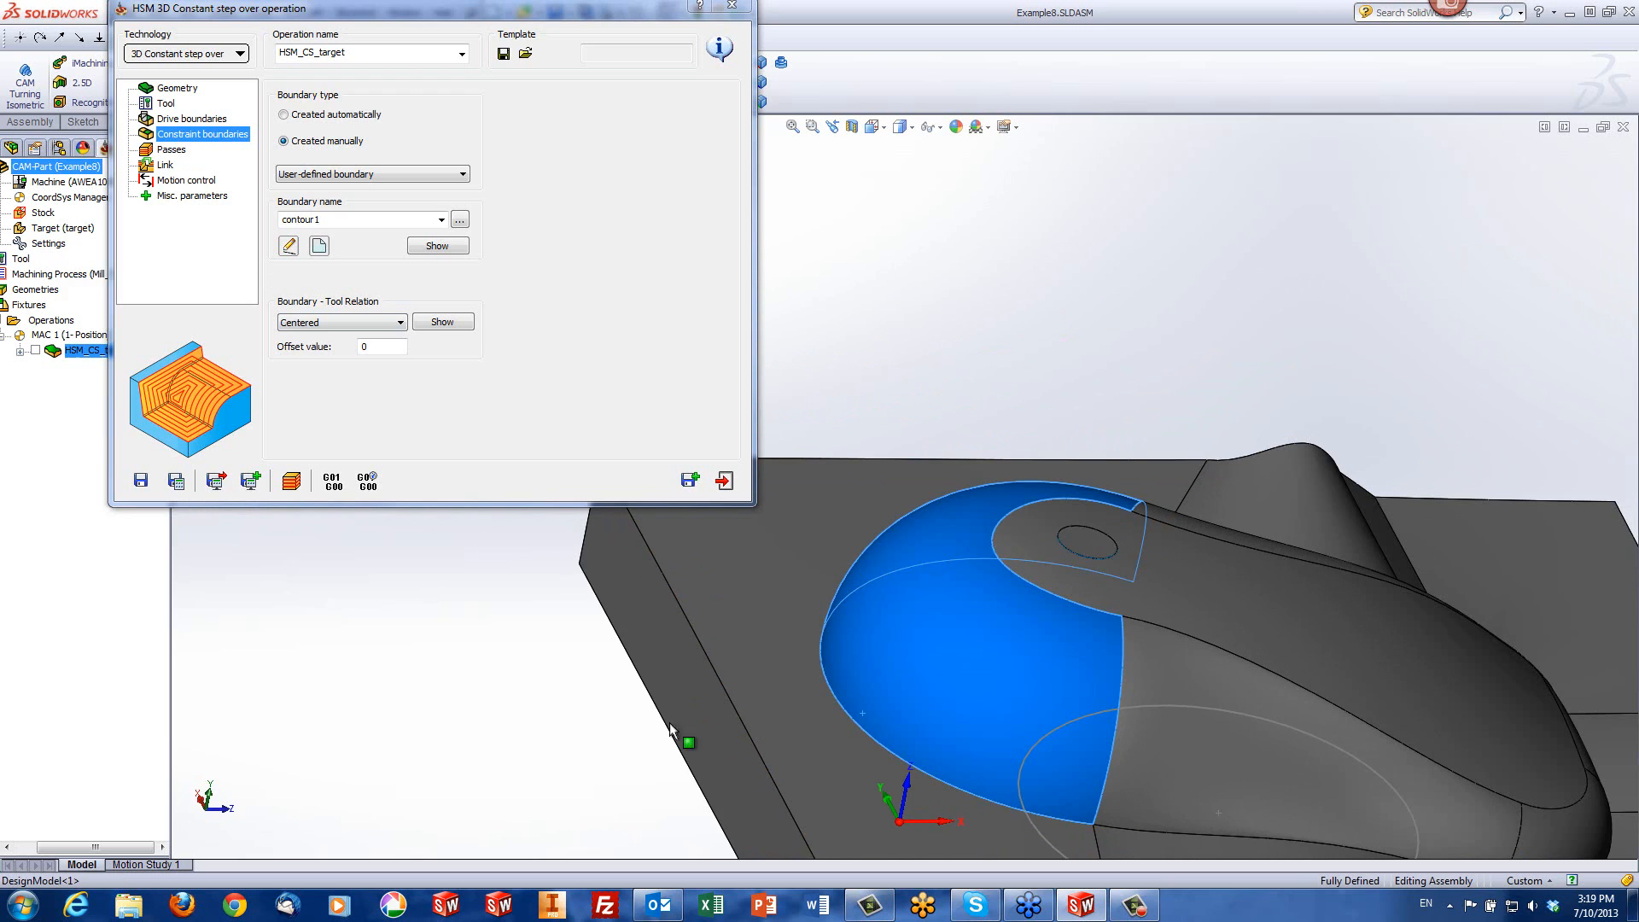
left_click(558, 705)
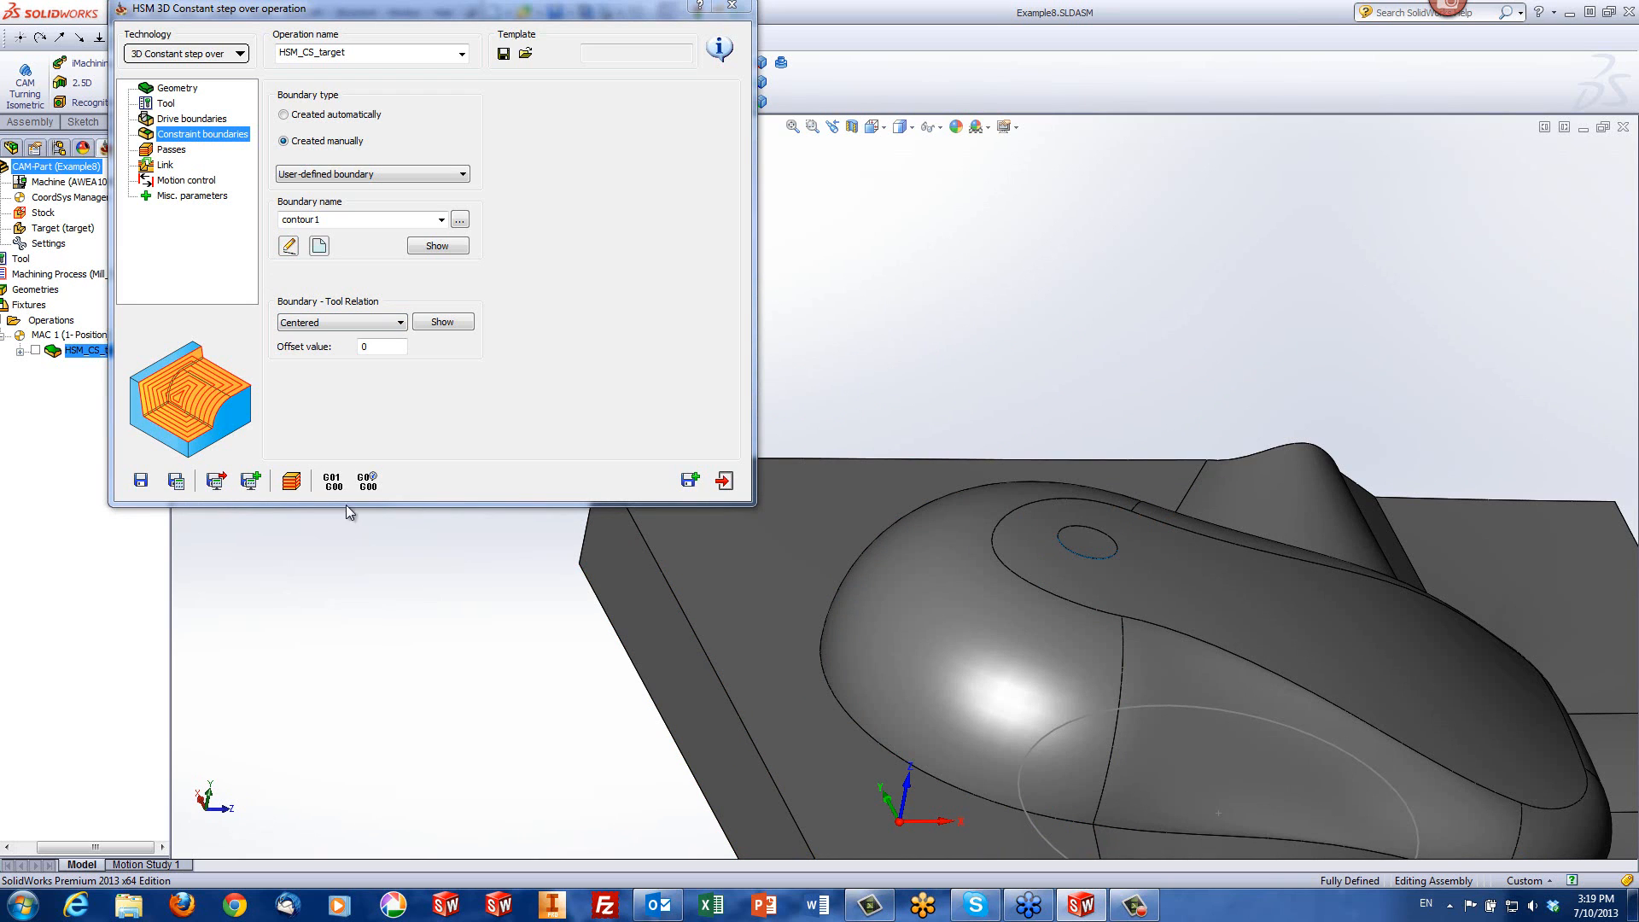
Step: Set the boundary-tool relation to Tangent for both the constraint boundary and the drive boundary
left_click(300, 321)
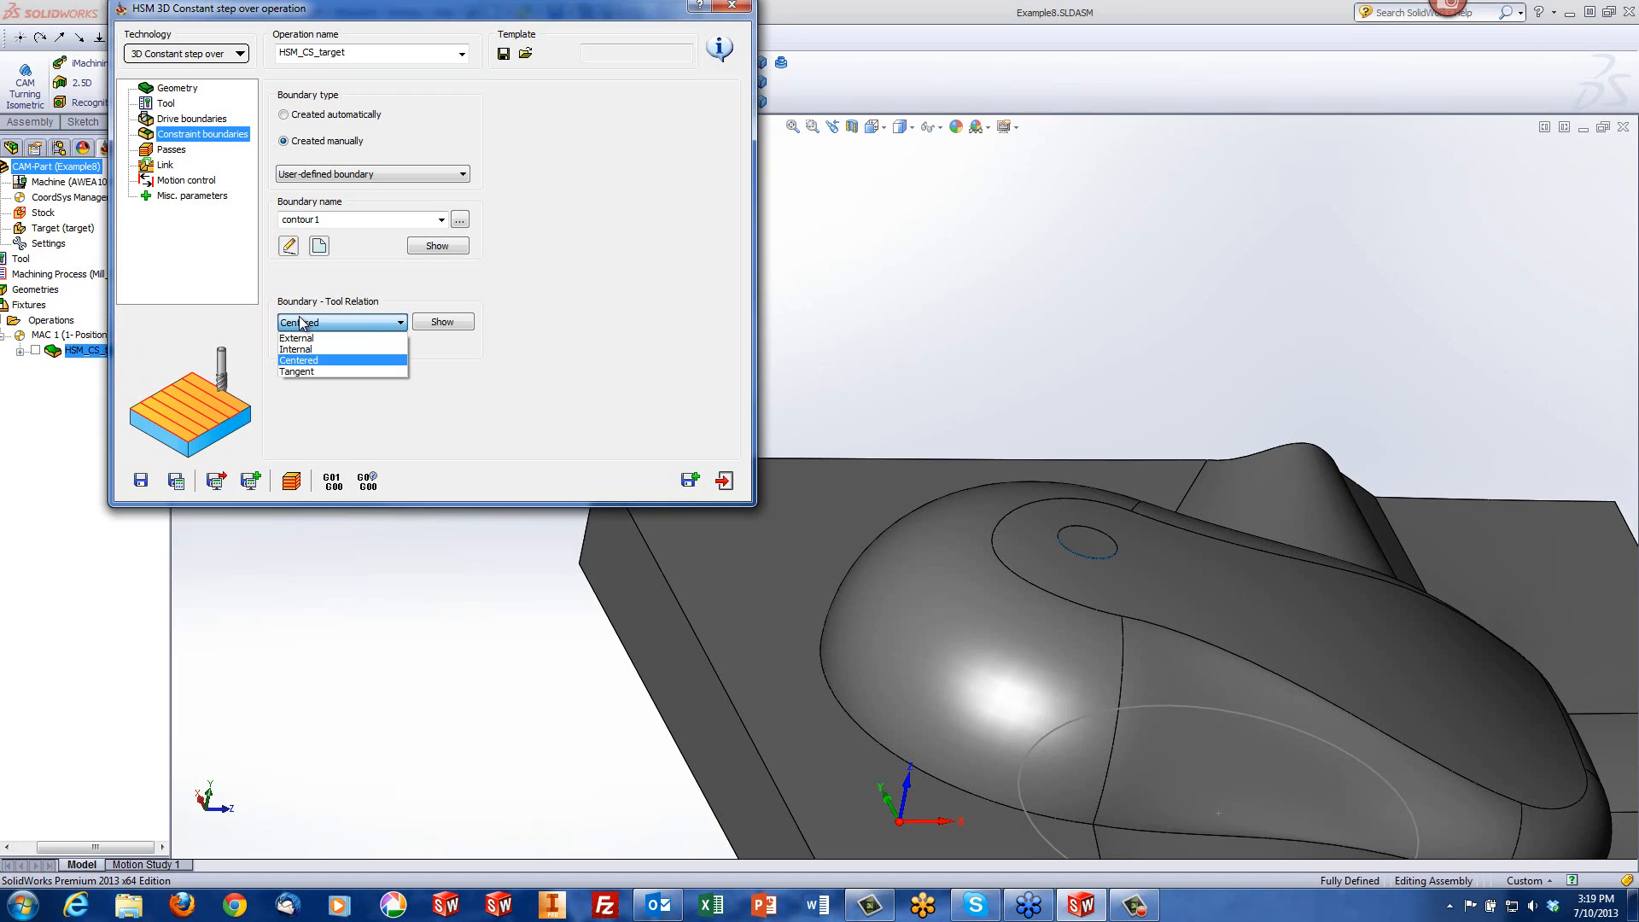
left_click(320, 372)
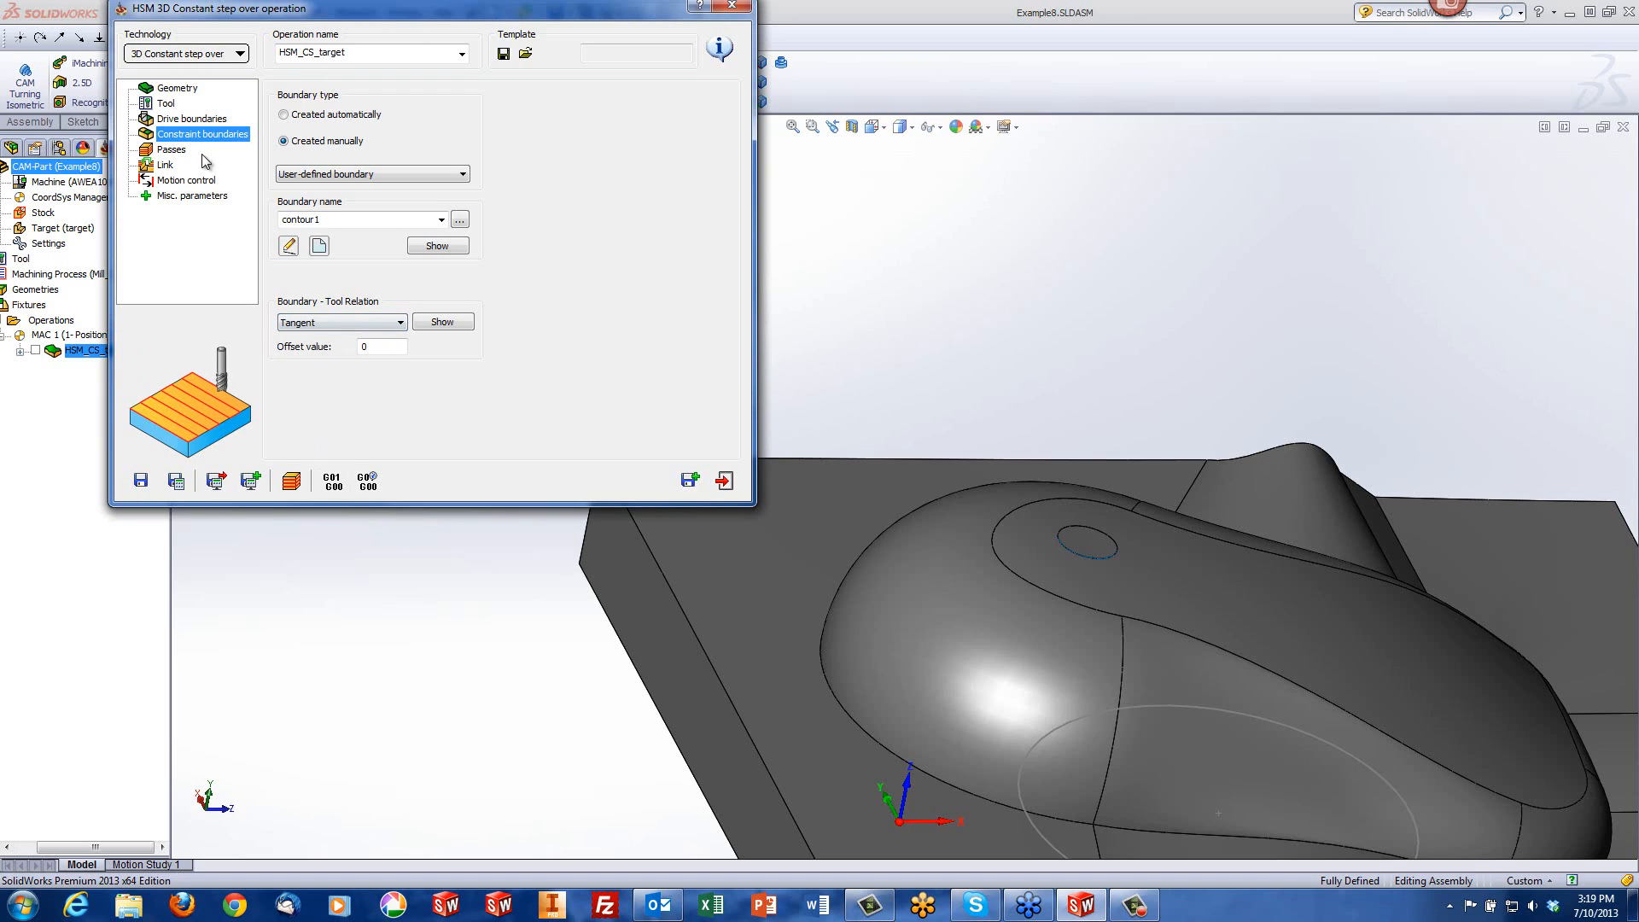
left_click(193, 118)
left_click(303, 322)
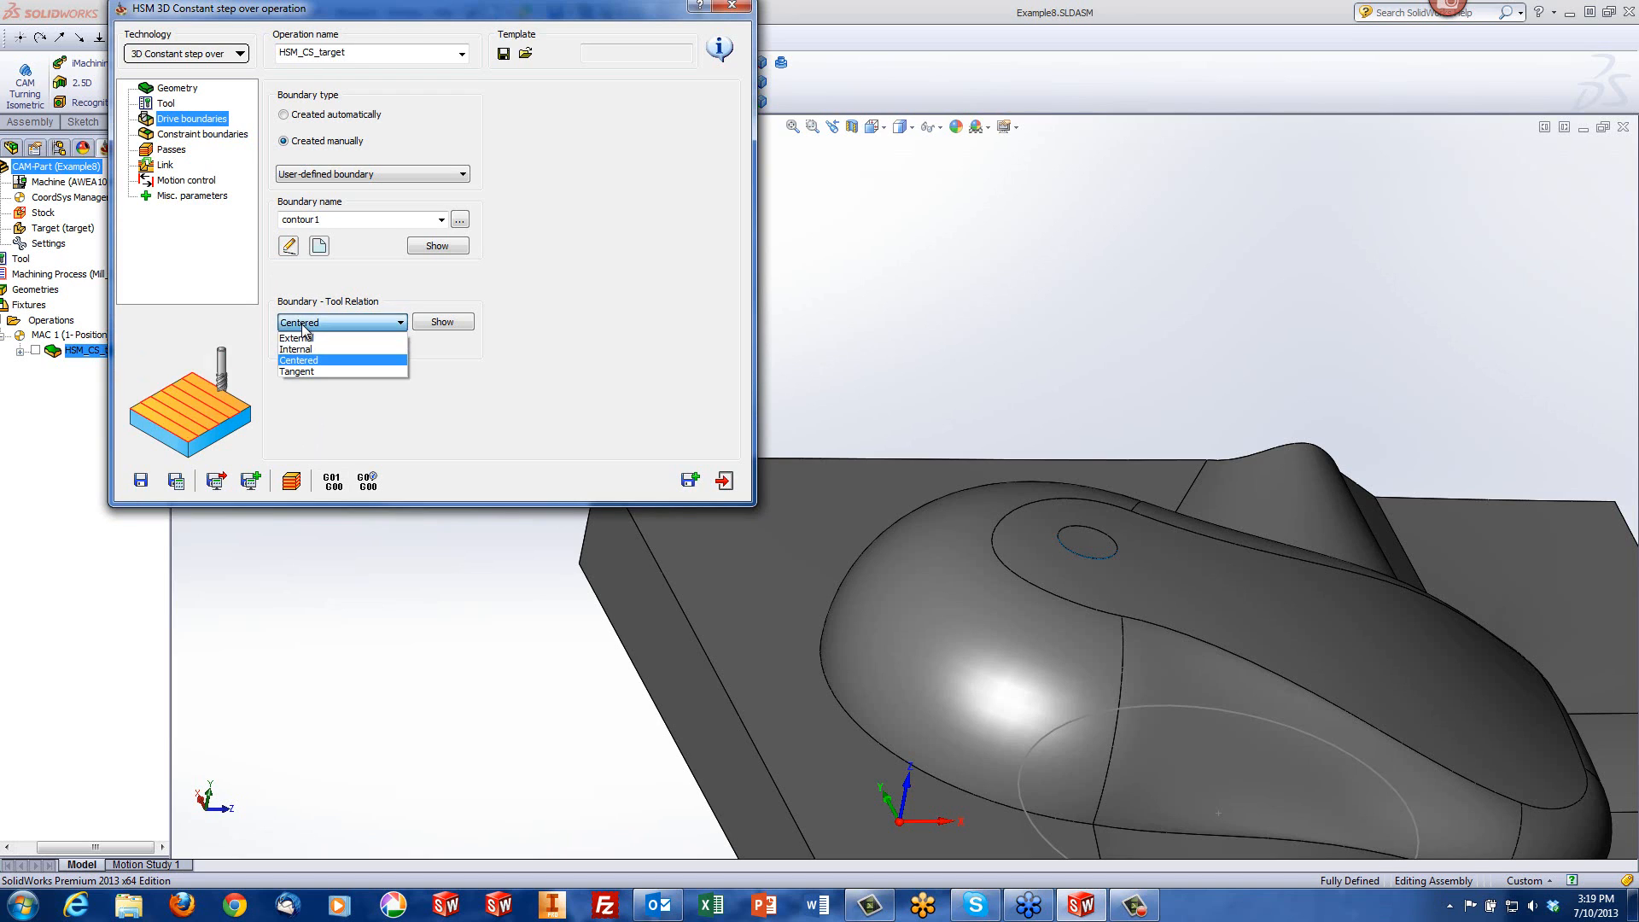
left_click(316, 373)
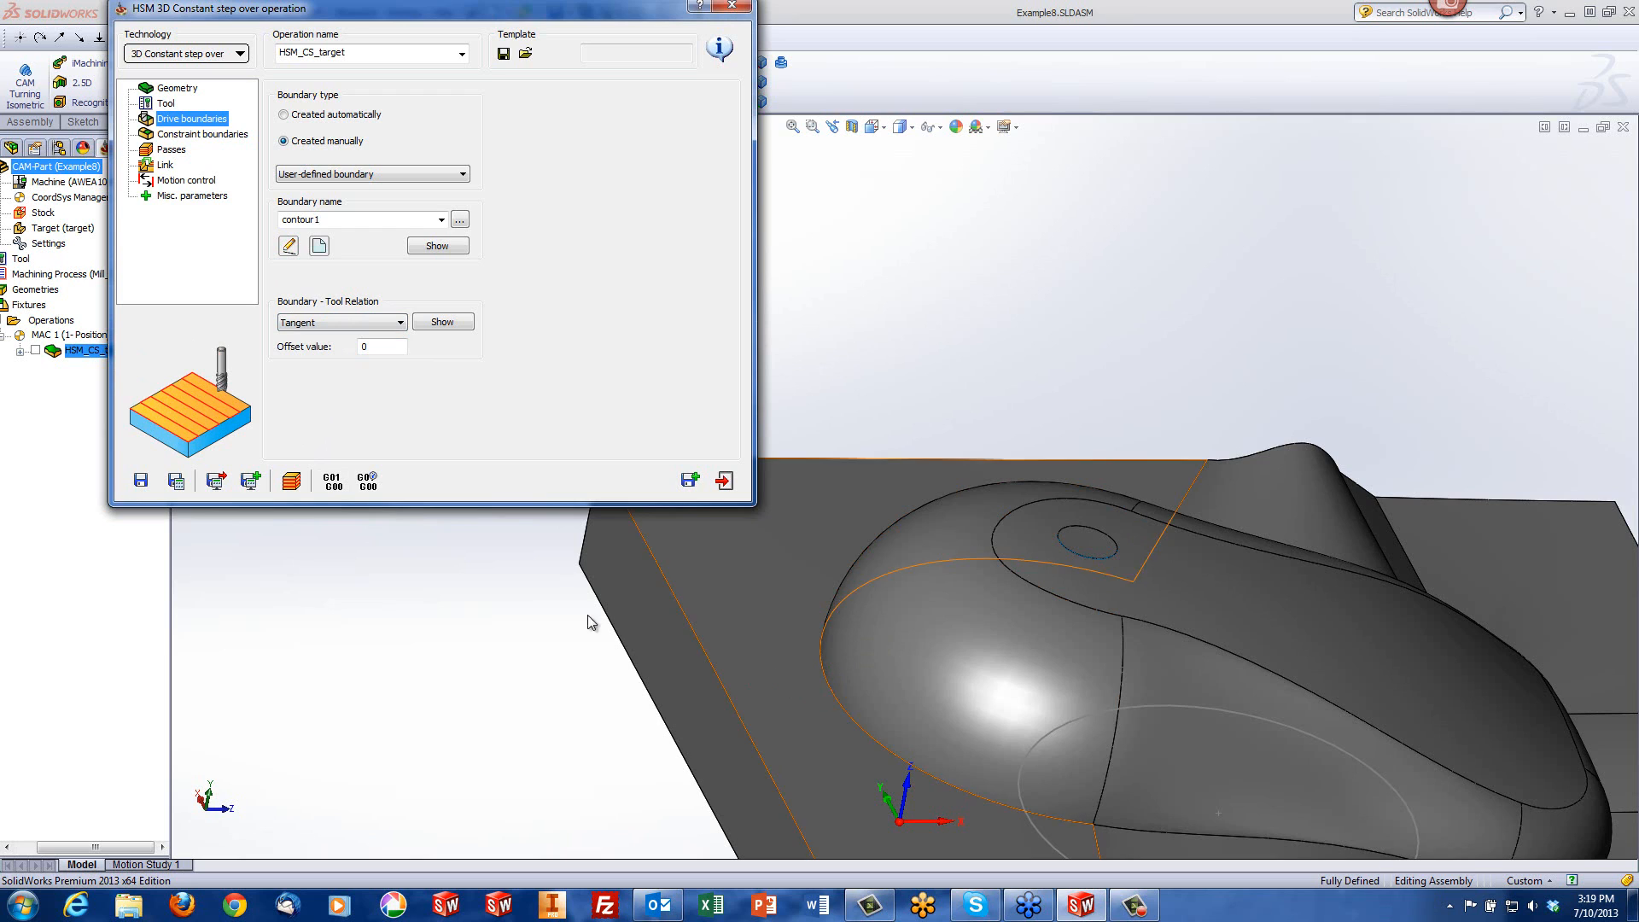
Step: Recalculate and simulate the operation with the tangent boundaries, and exit the operation and the Example8 part
left_click(291, 481)
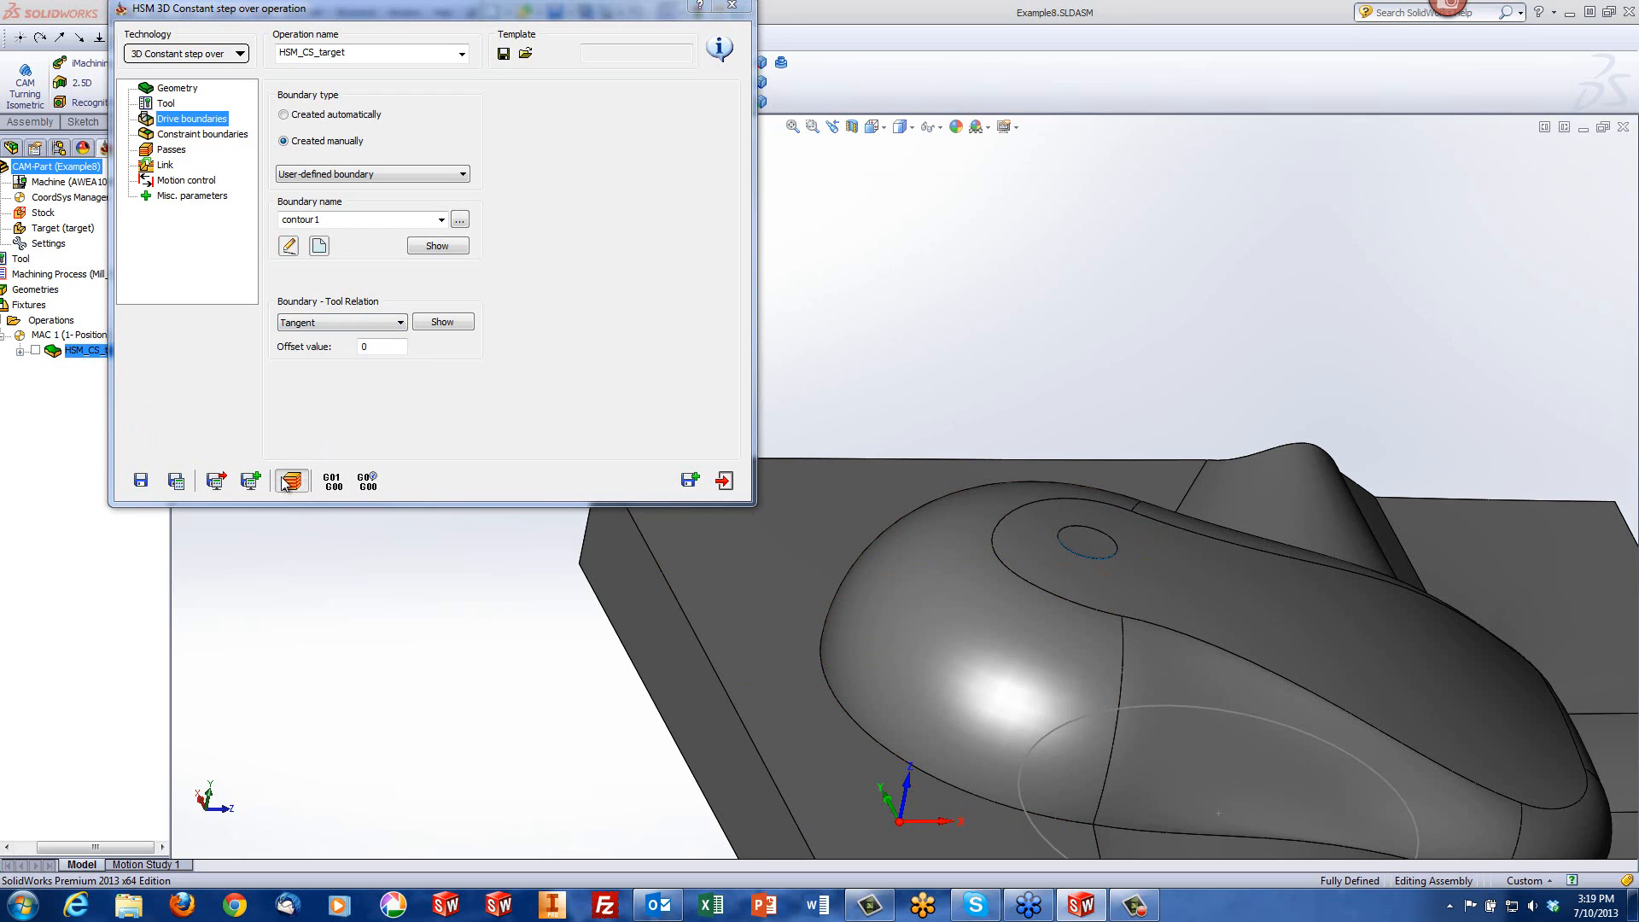
left_click(942, 215)
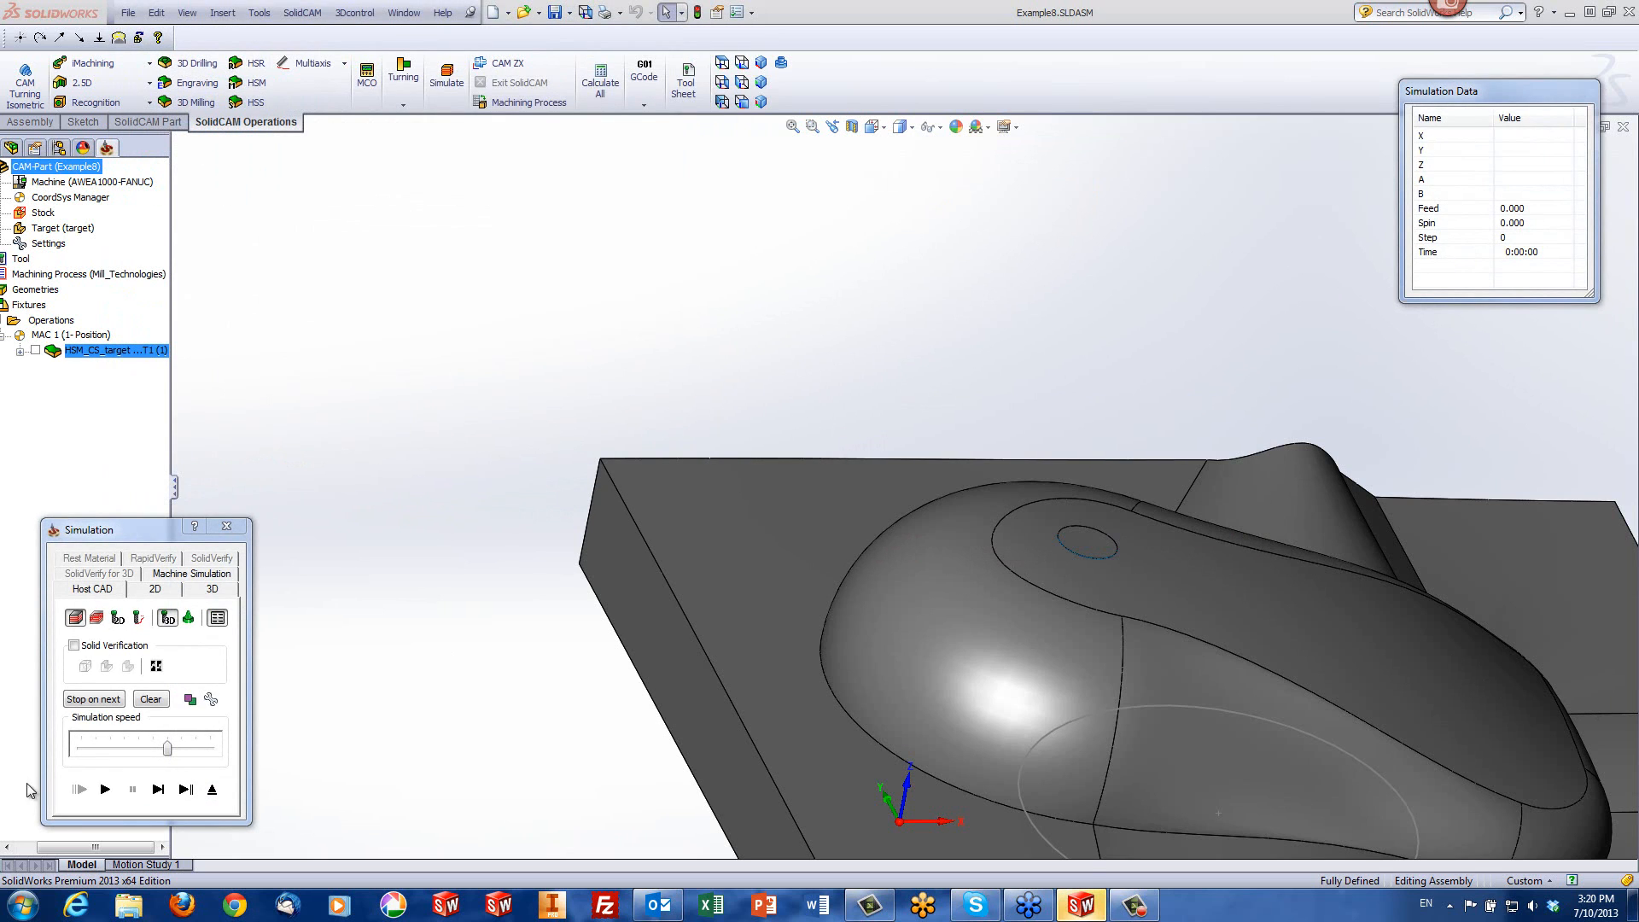
left_click(105, 790)
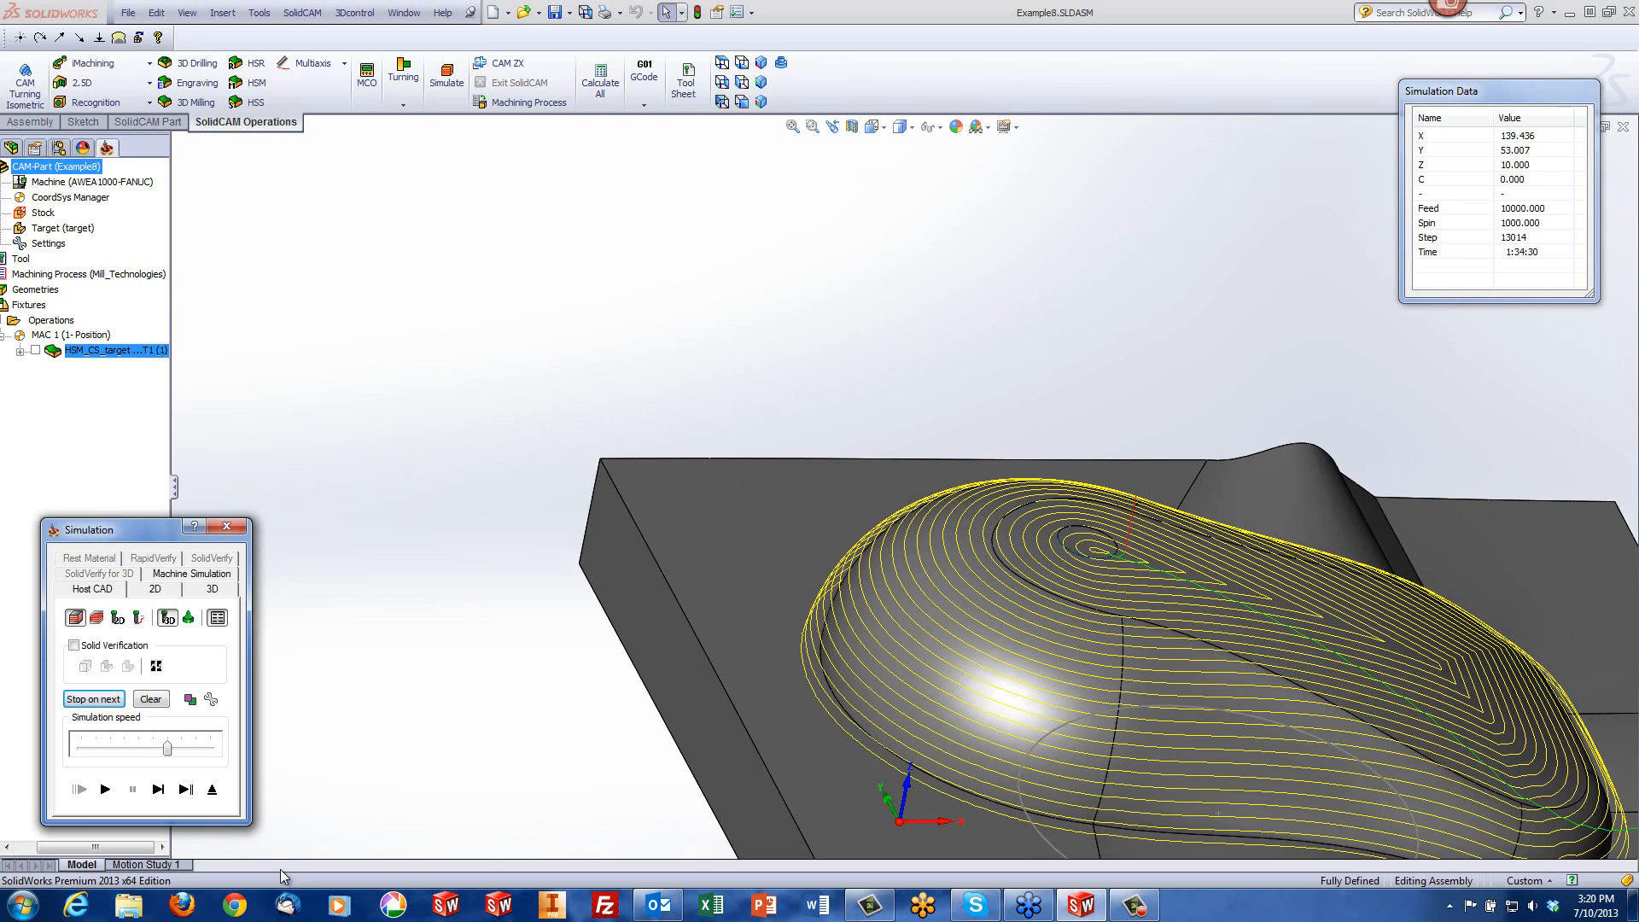
left_click(214, 790)
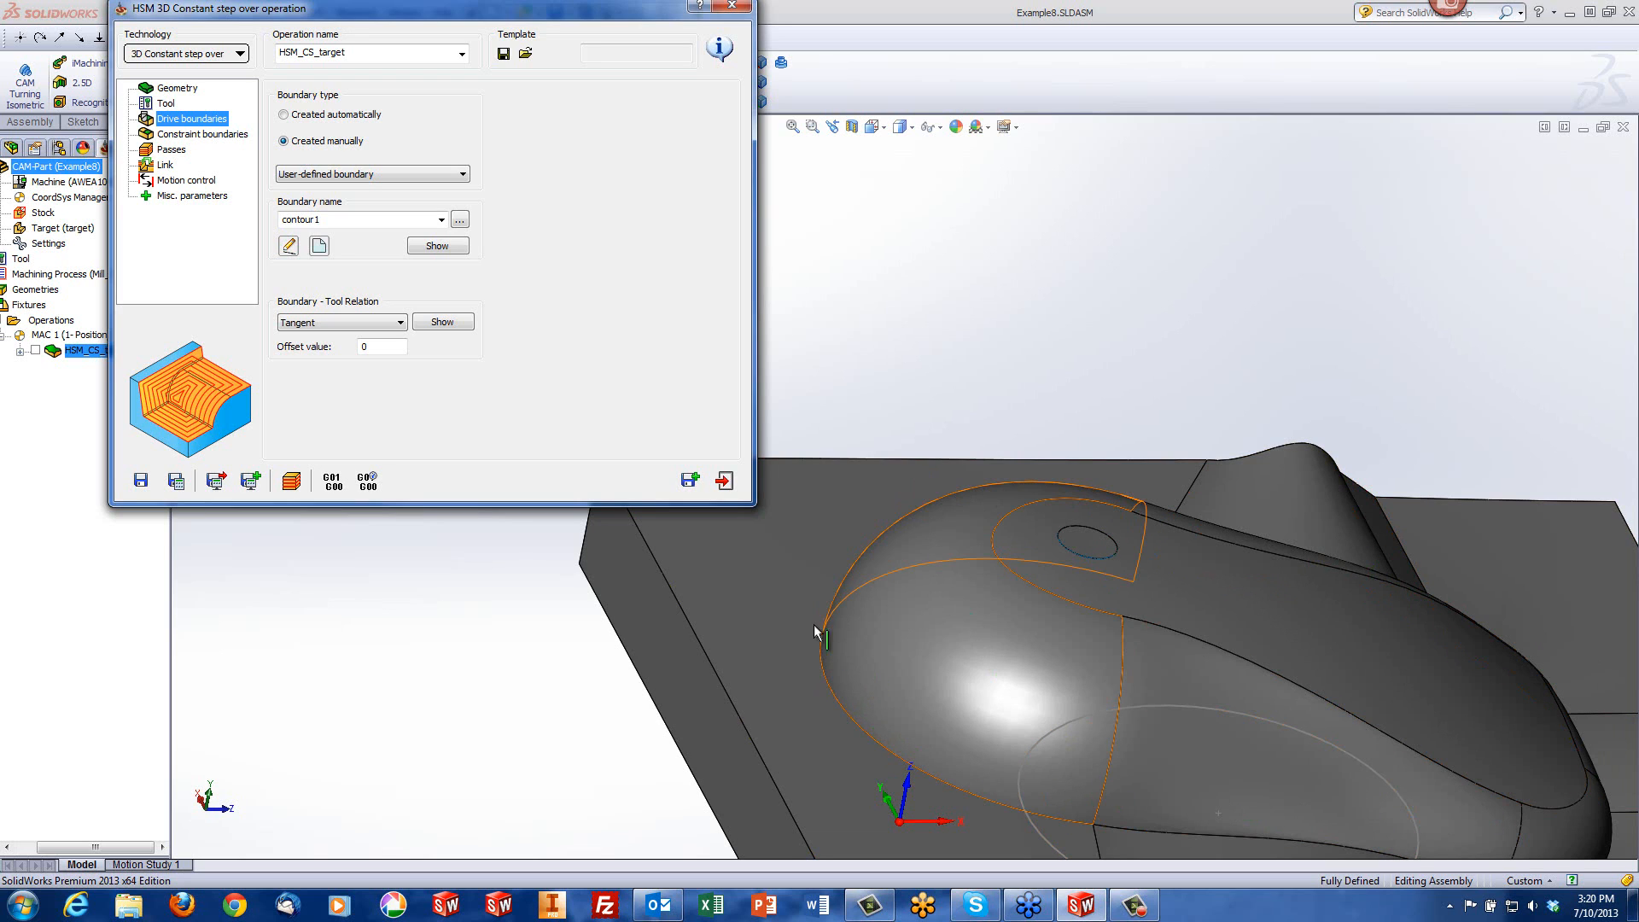
left_click(723, 483)
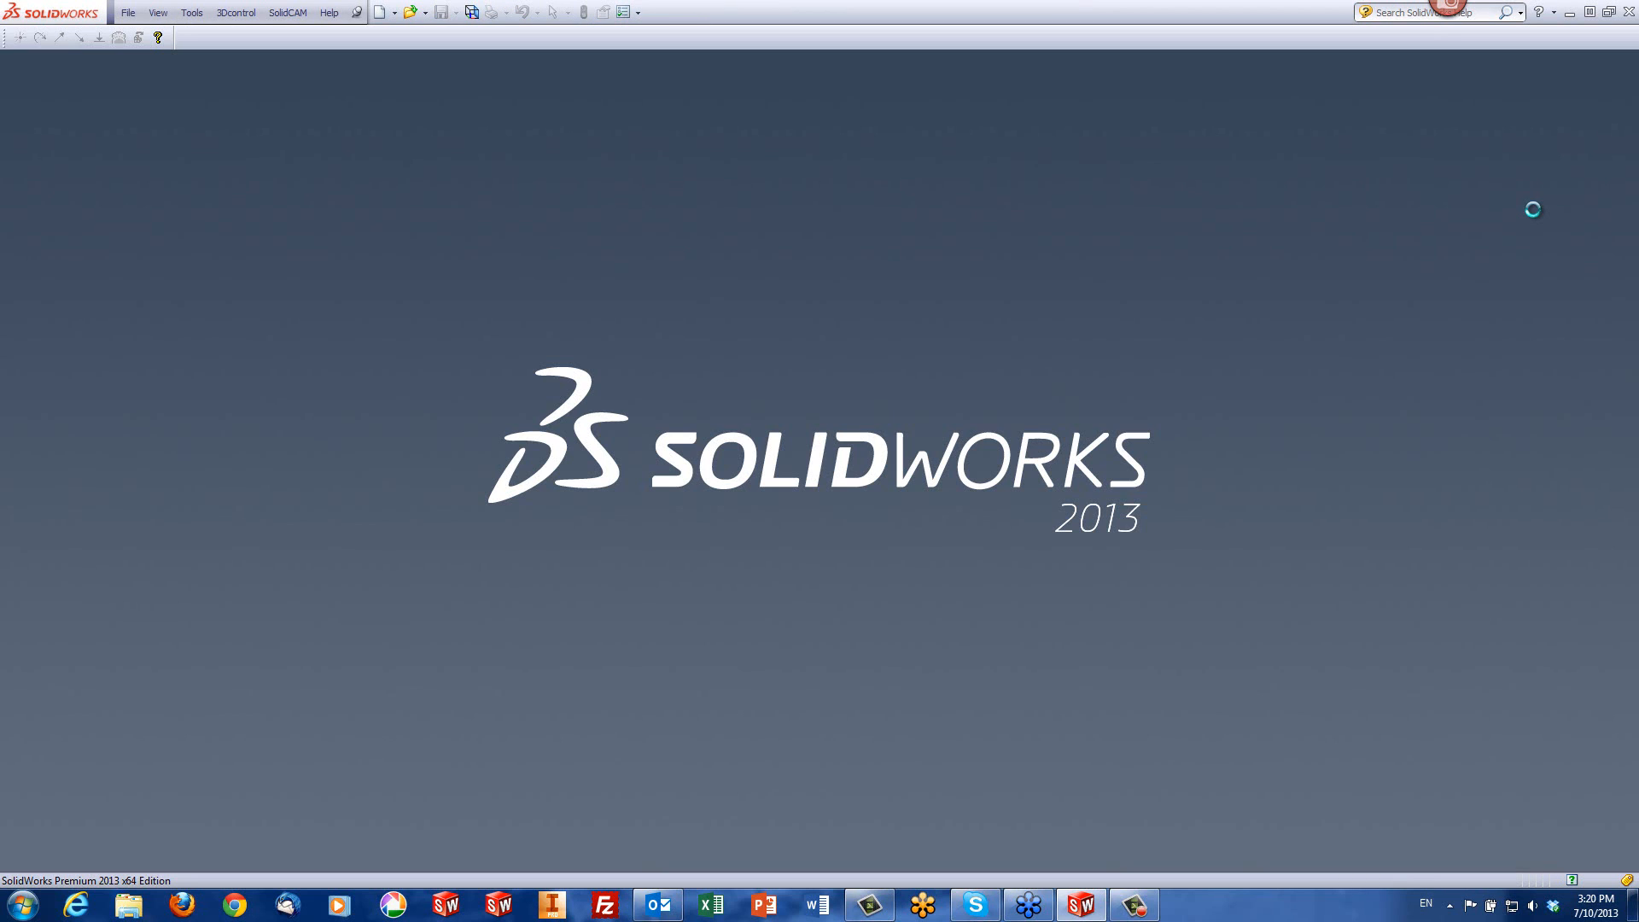
Step: Open the recent CAM-Part Example9 and bring its ribbed circular pocket into closer view
left_click(282, 12)
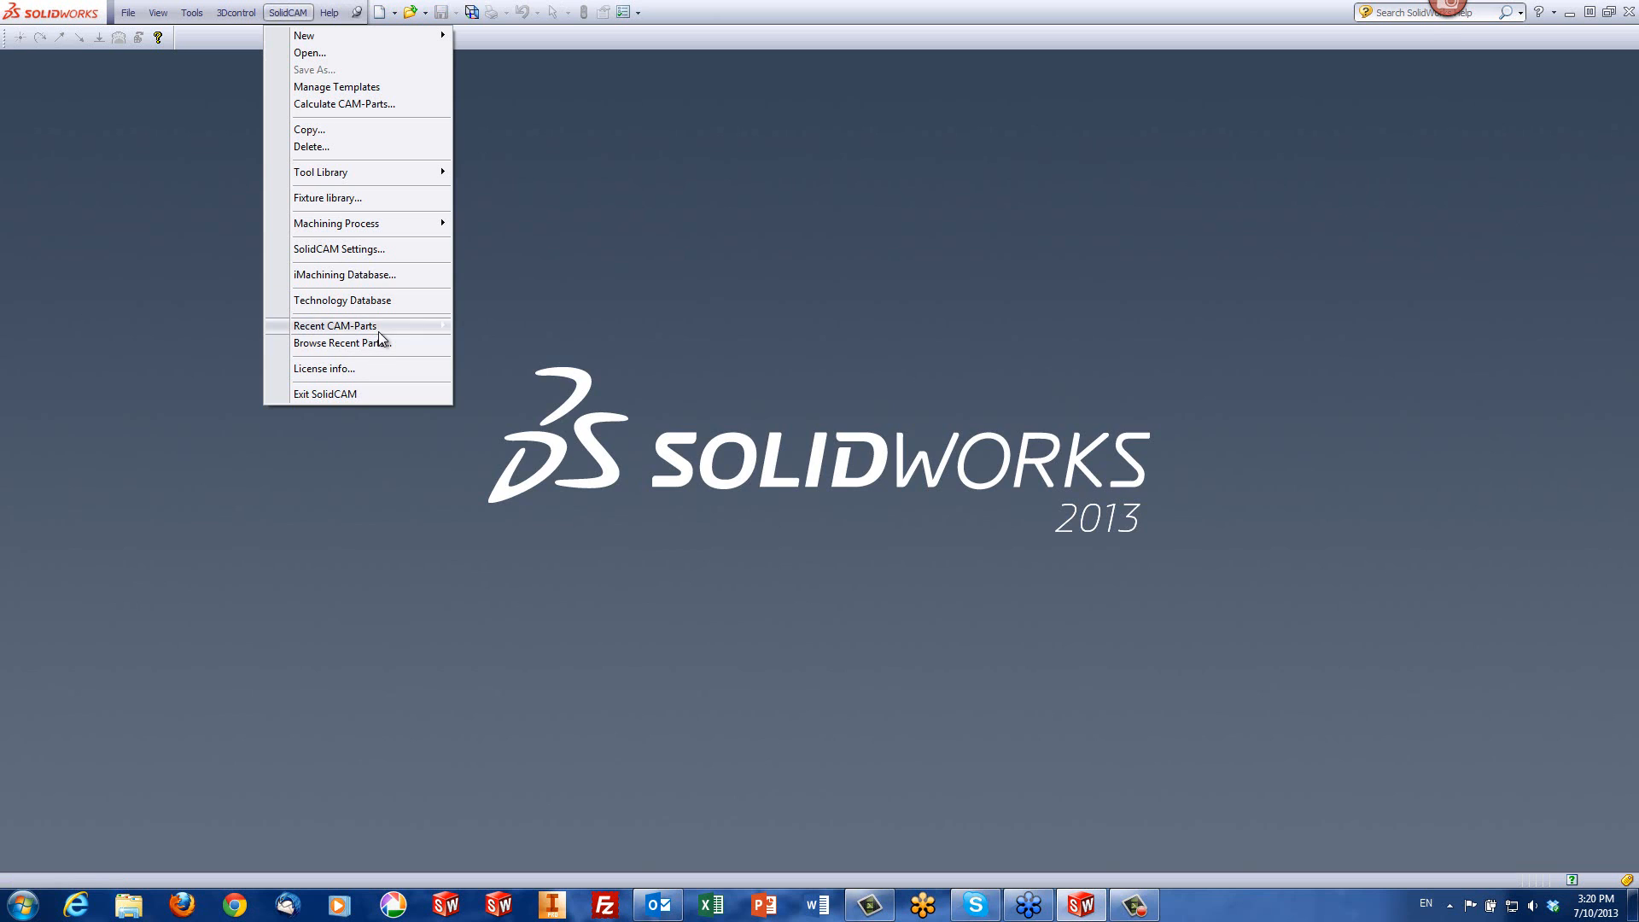
mouse_move(379, 328)
left_click(594, 360)
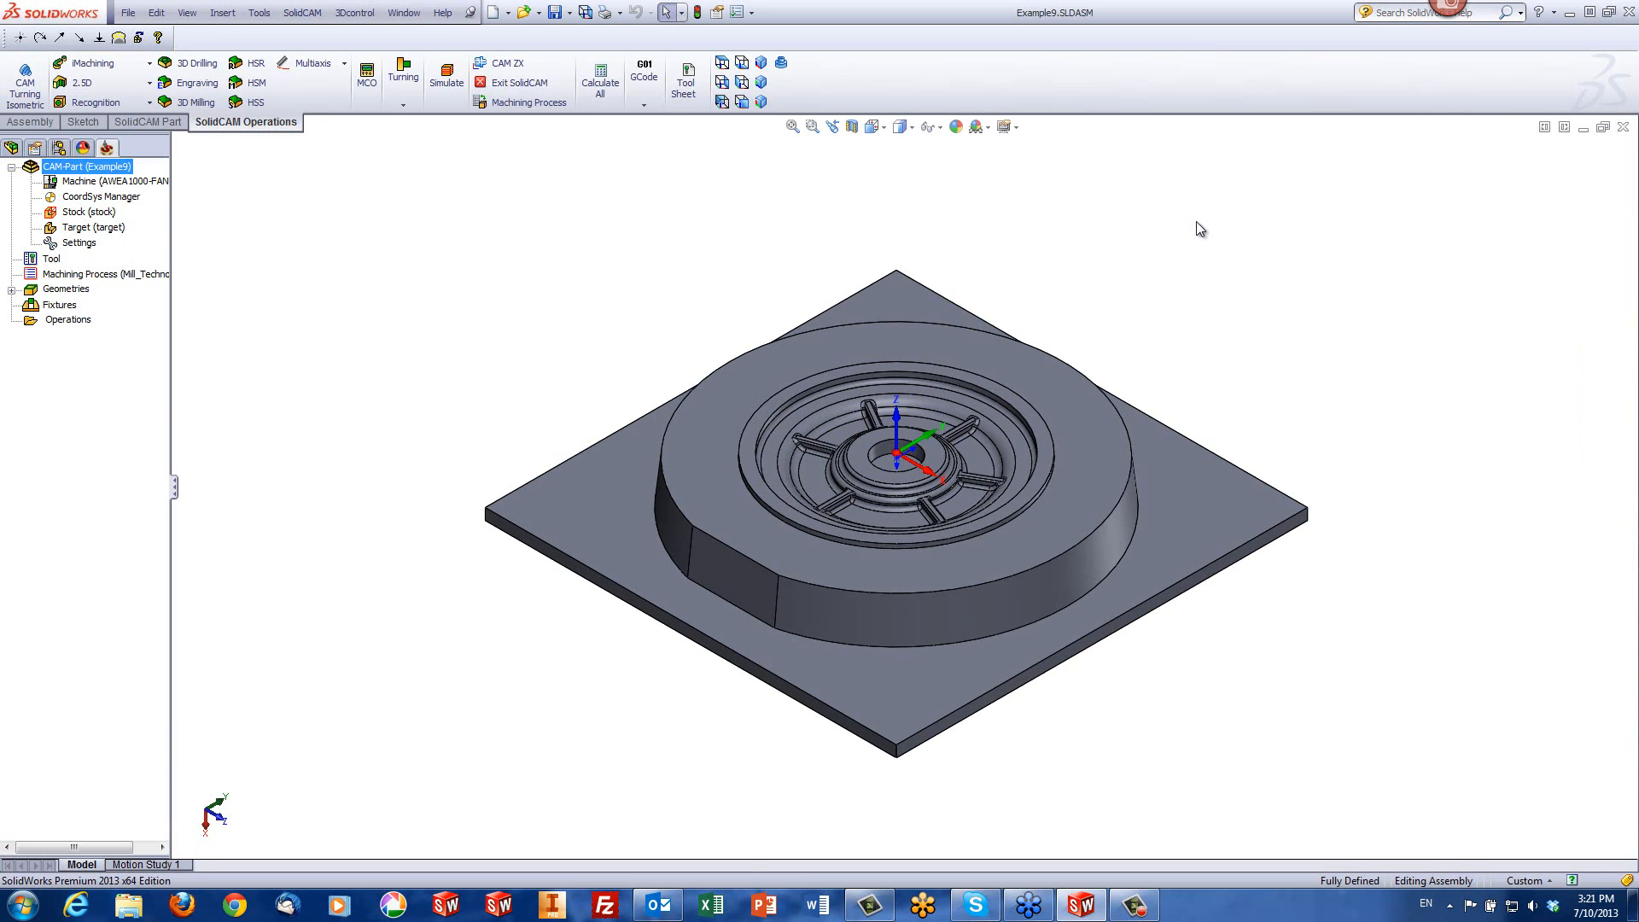
middle_click_drag(1196, 223, 1189, 256)
scroll(587, 308, "down", 3)
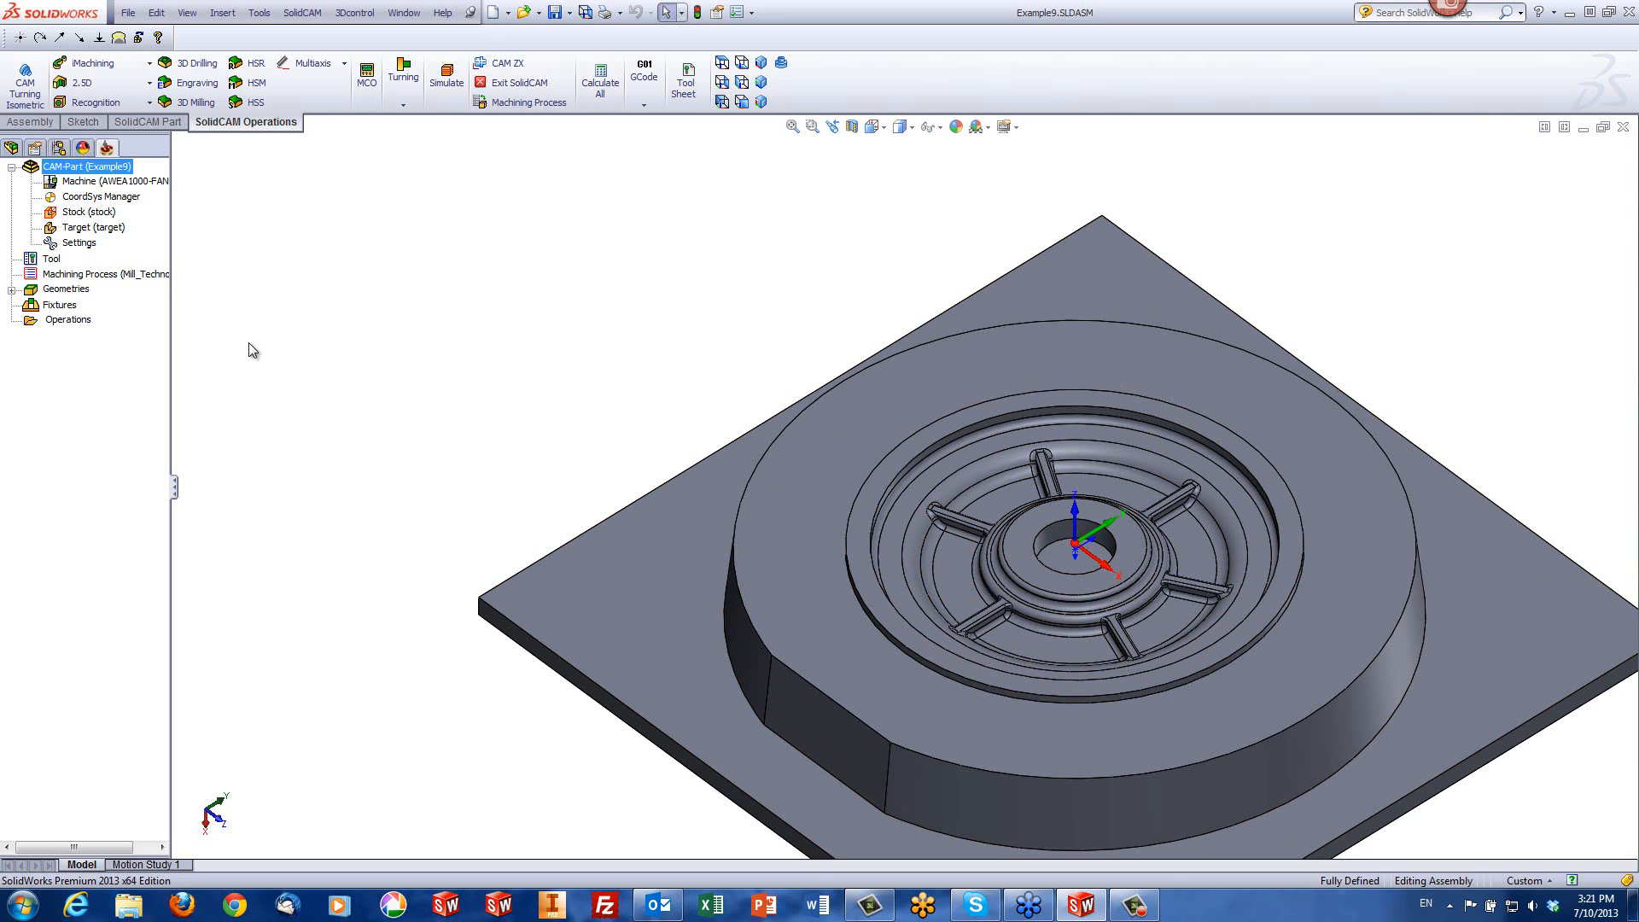
Step: Add an HSM operation with the Pencil milling technology and assign the 4 mm ball nose mill as its tool
left_click(254, 82)
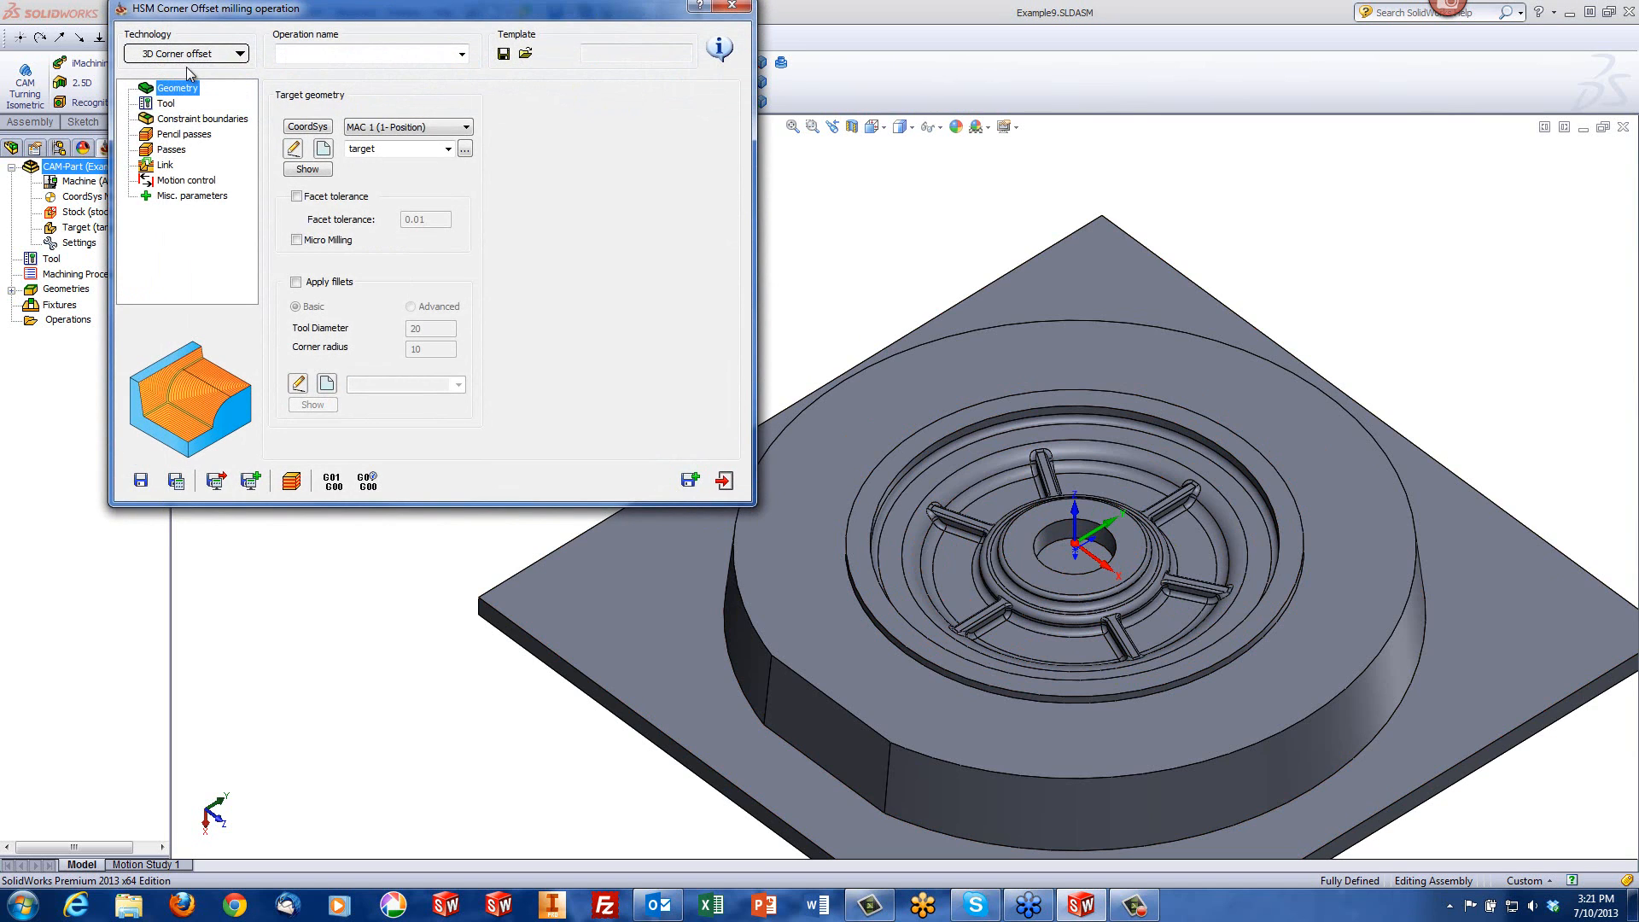
left_click(189, 54)
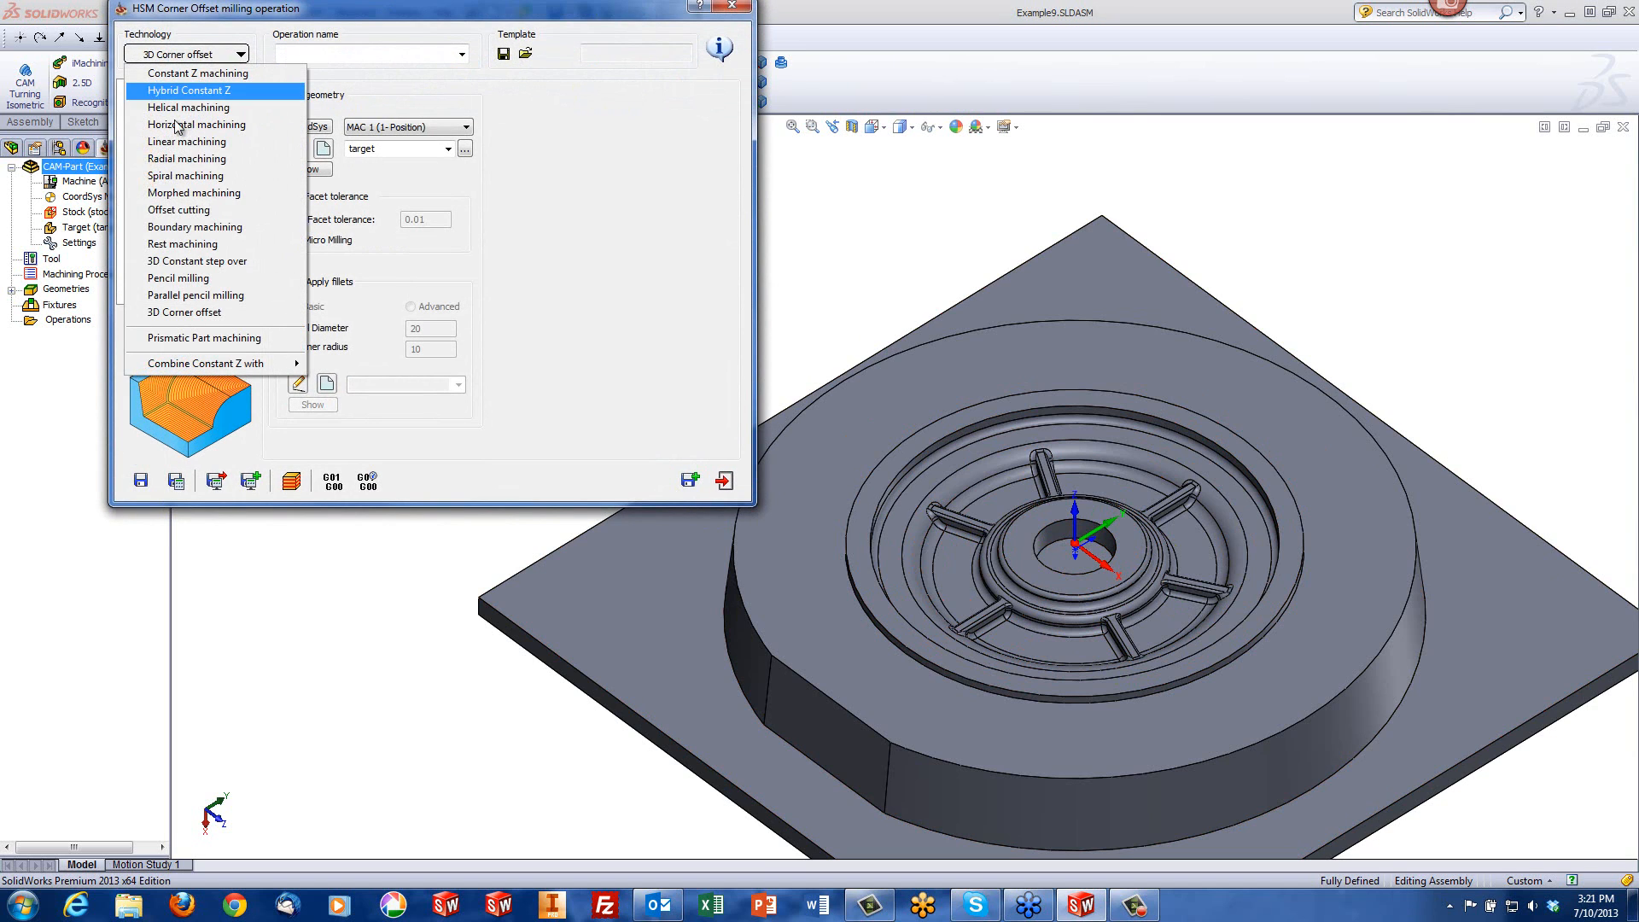
left_click(182, 276)
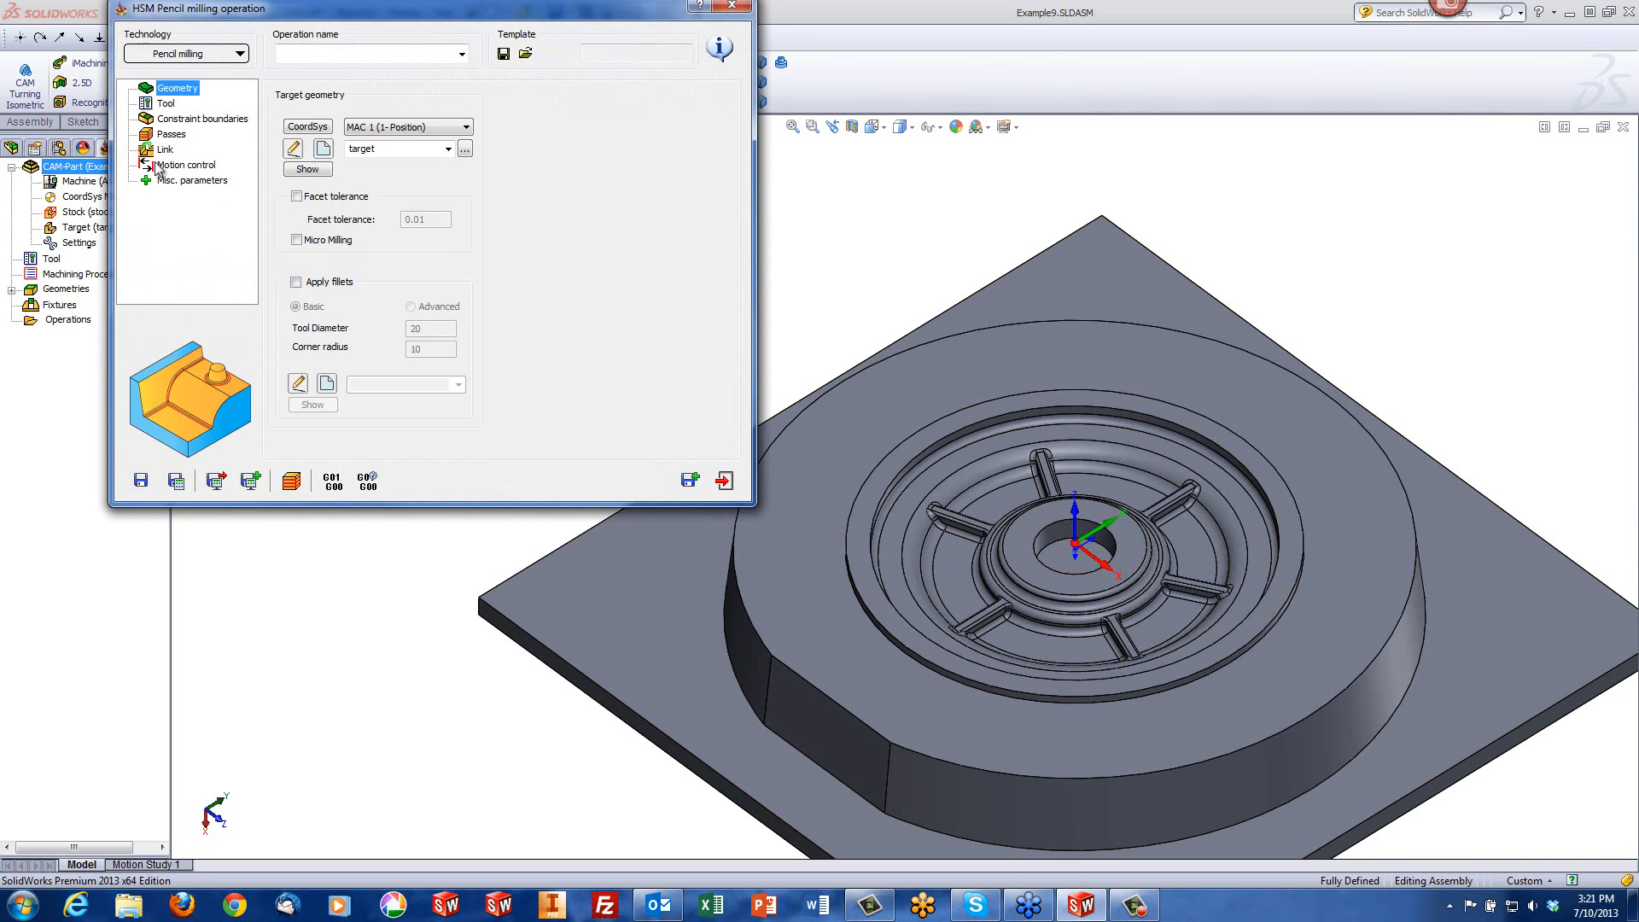
left_click(166, 103)
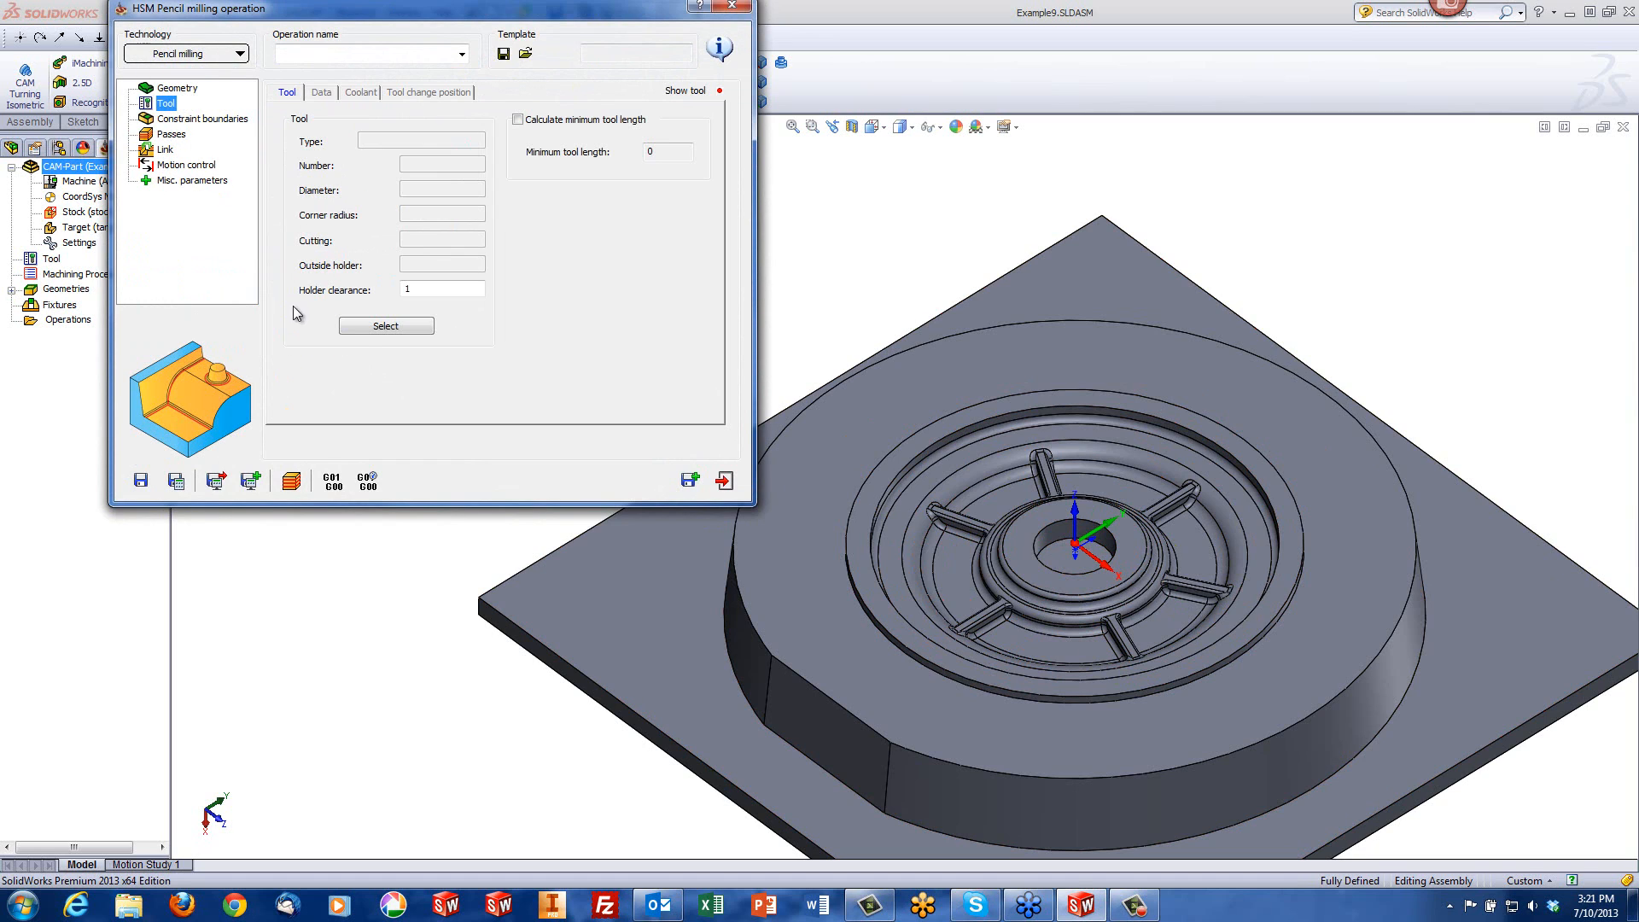
left_click(376, 328)
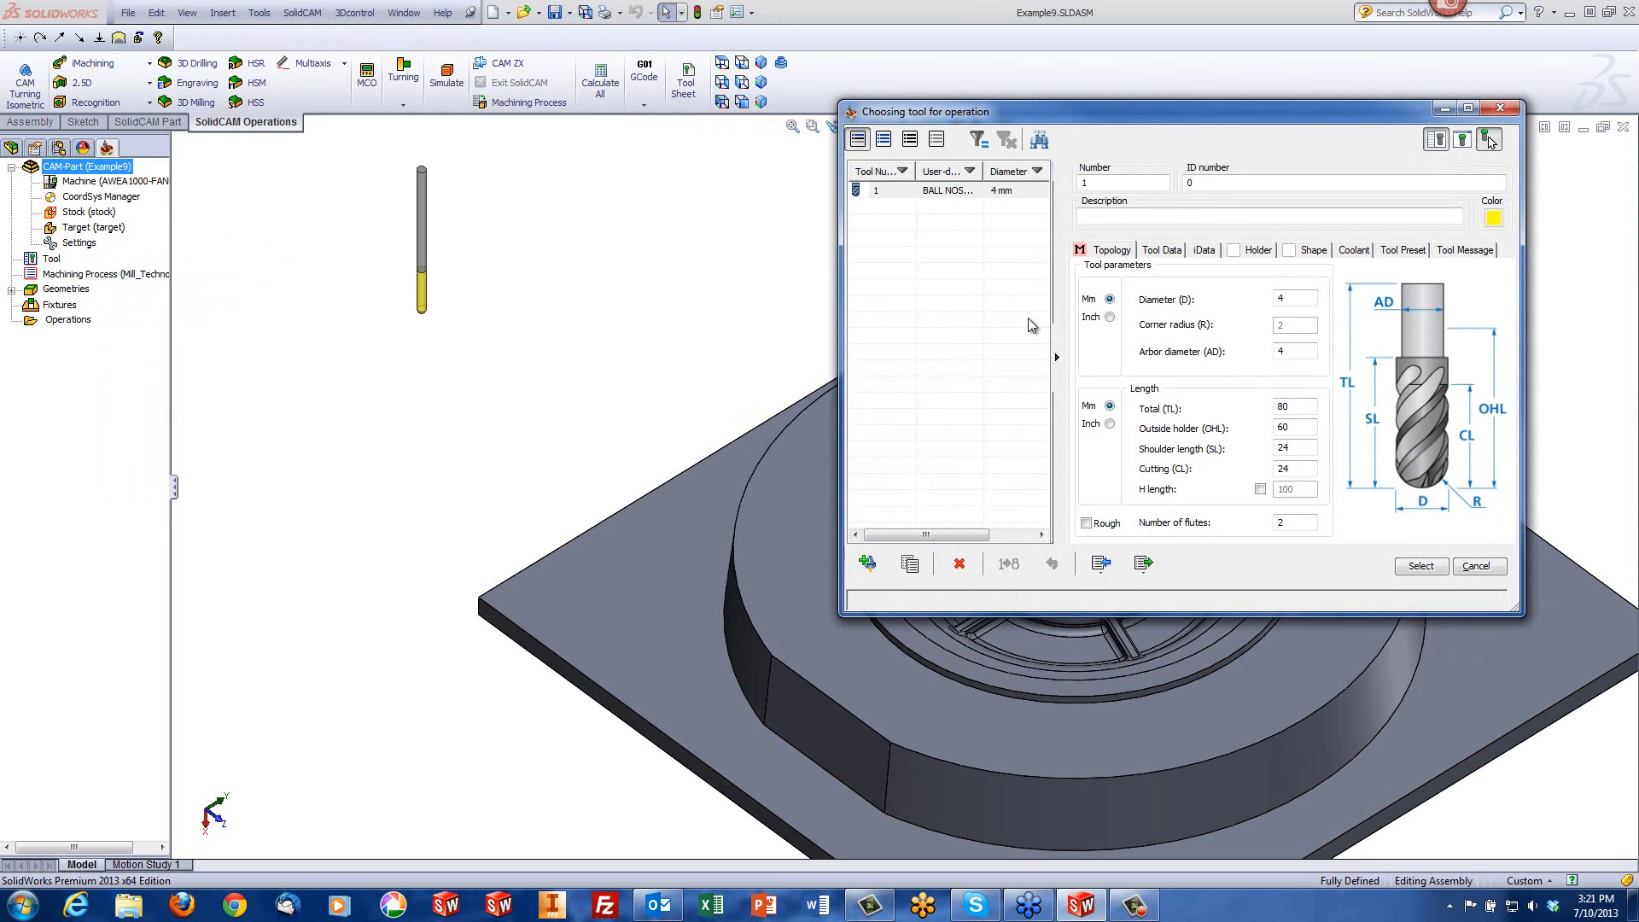
left_click(1425, 565)
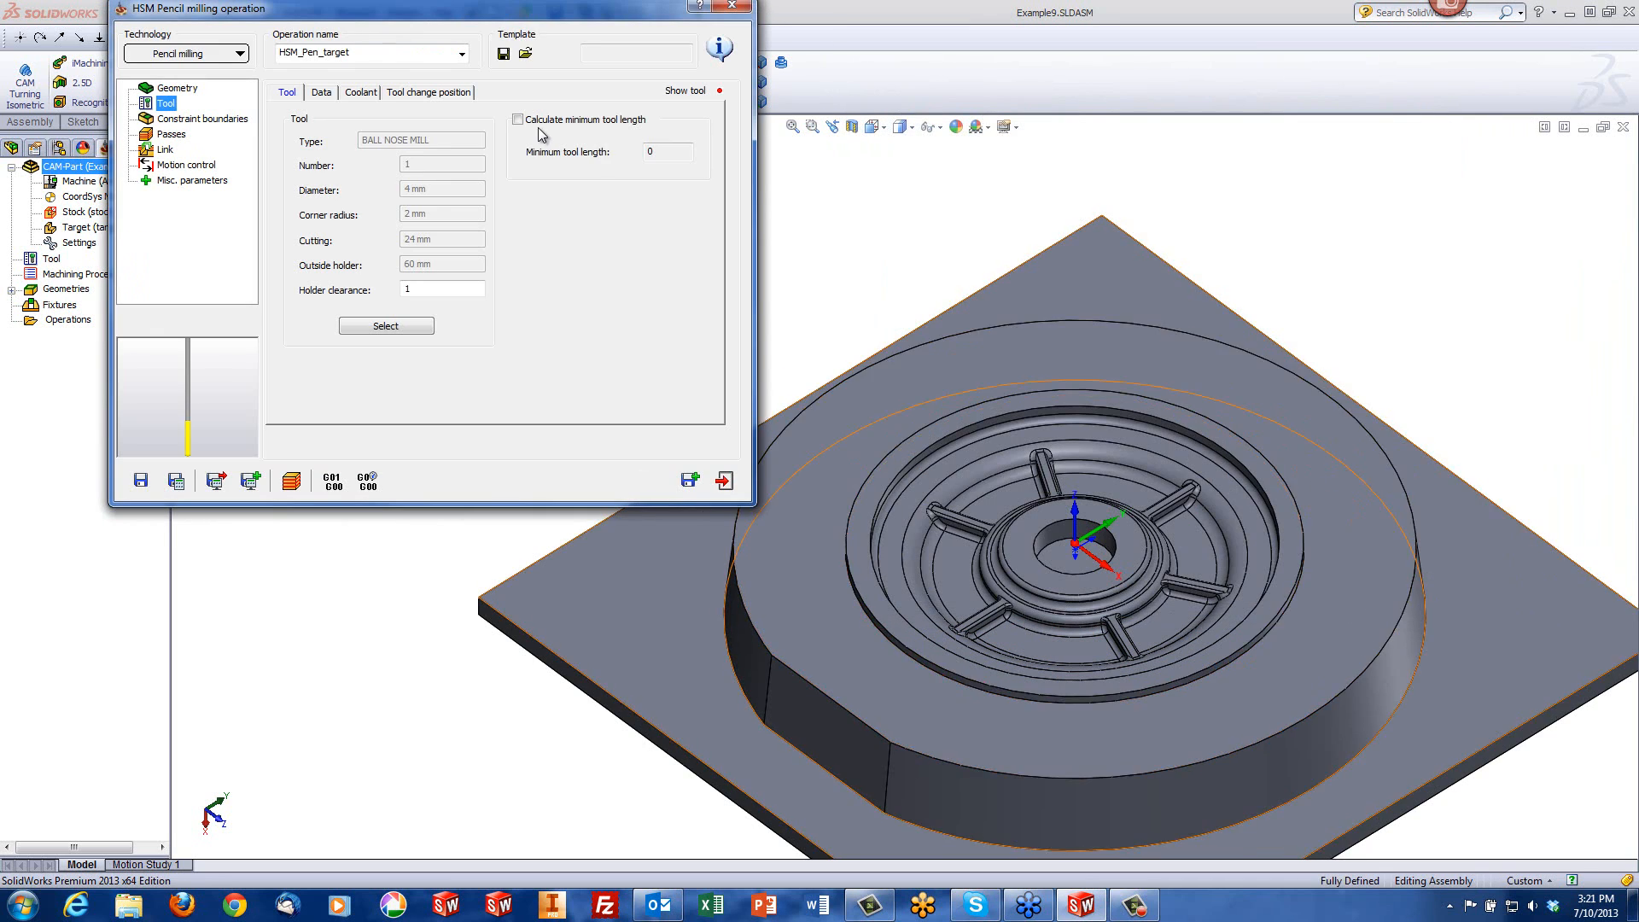
Step: Show the user-defined constraint boundary contour1 on the model and close the preview
left_click(197, 120)
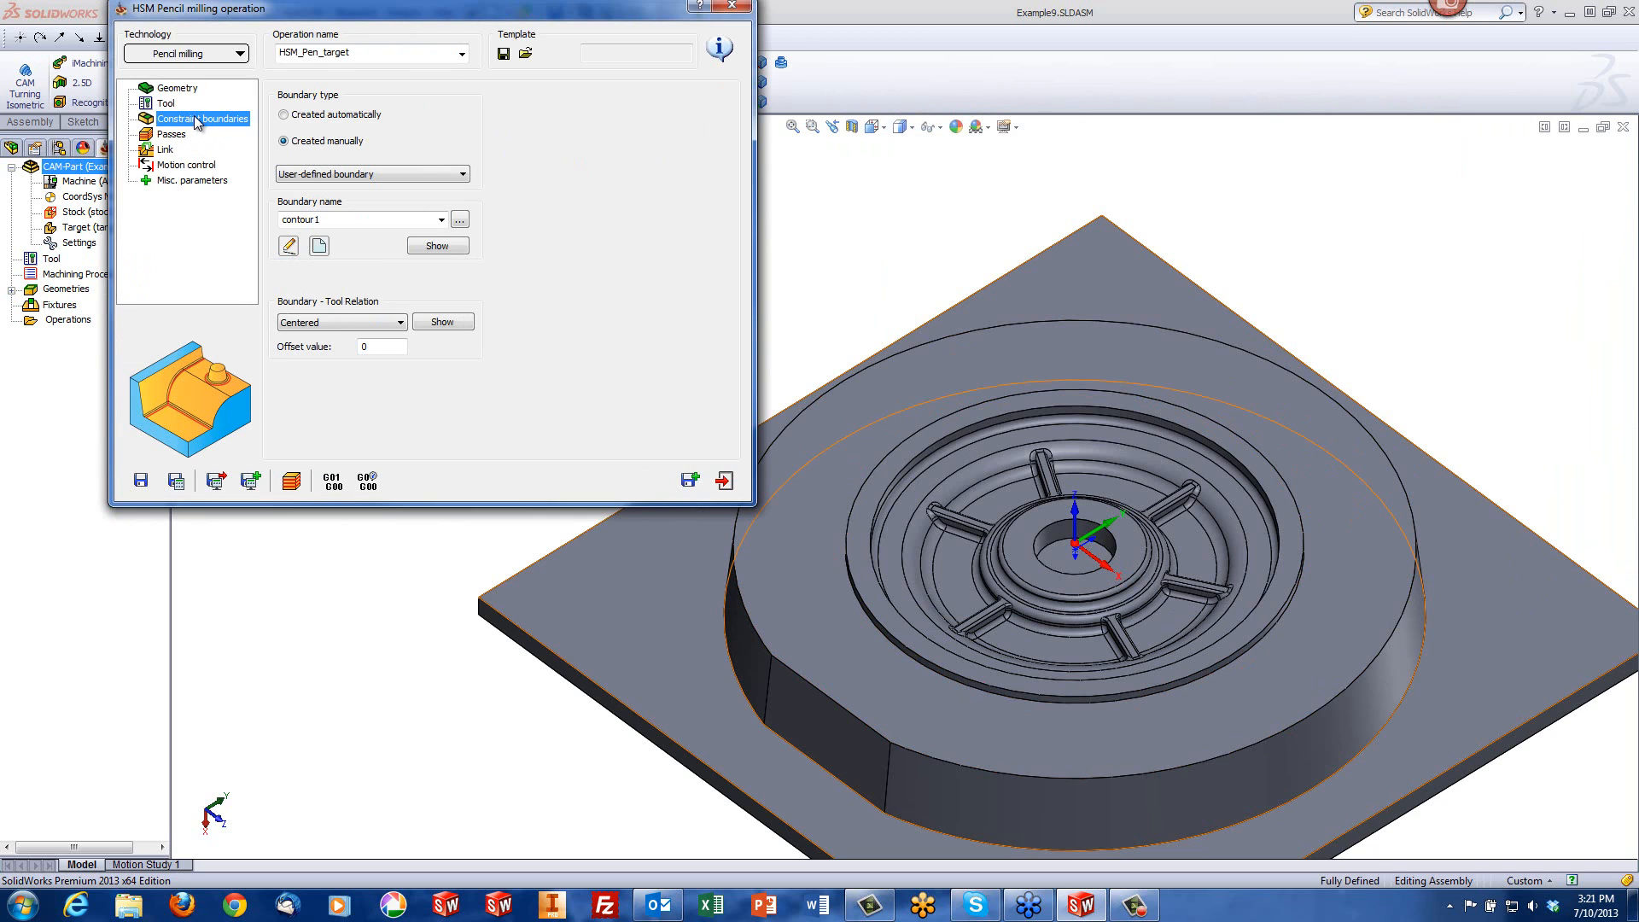
left_click(418, 250)
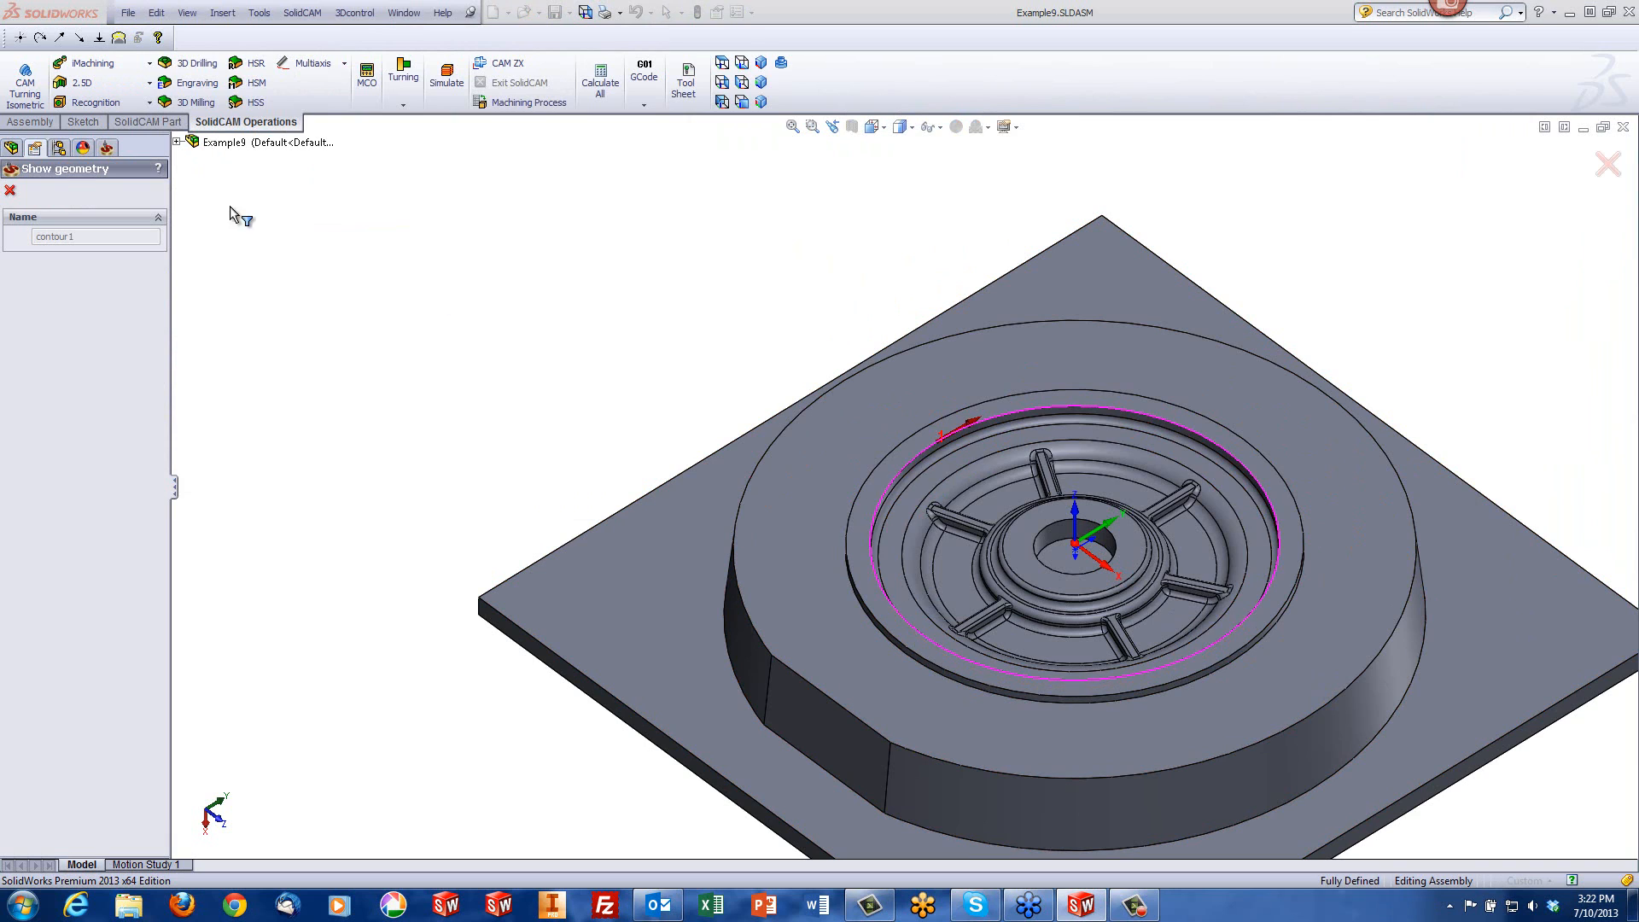
left_click(10, 190)
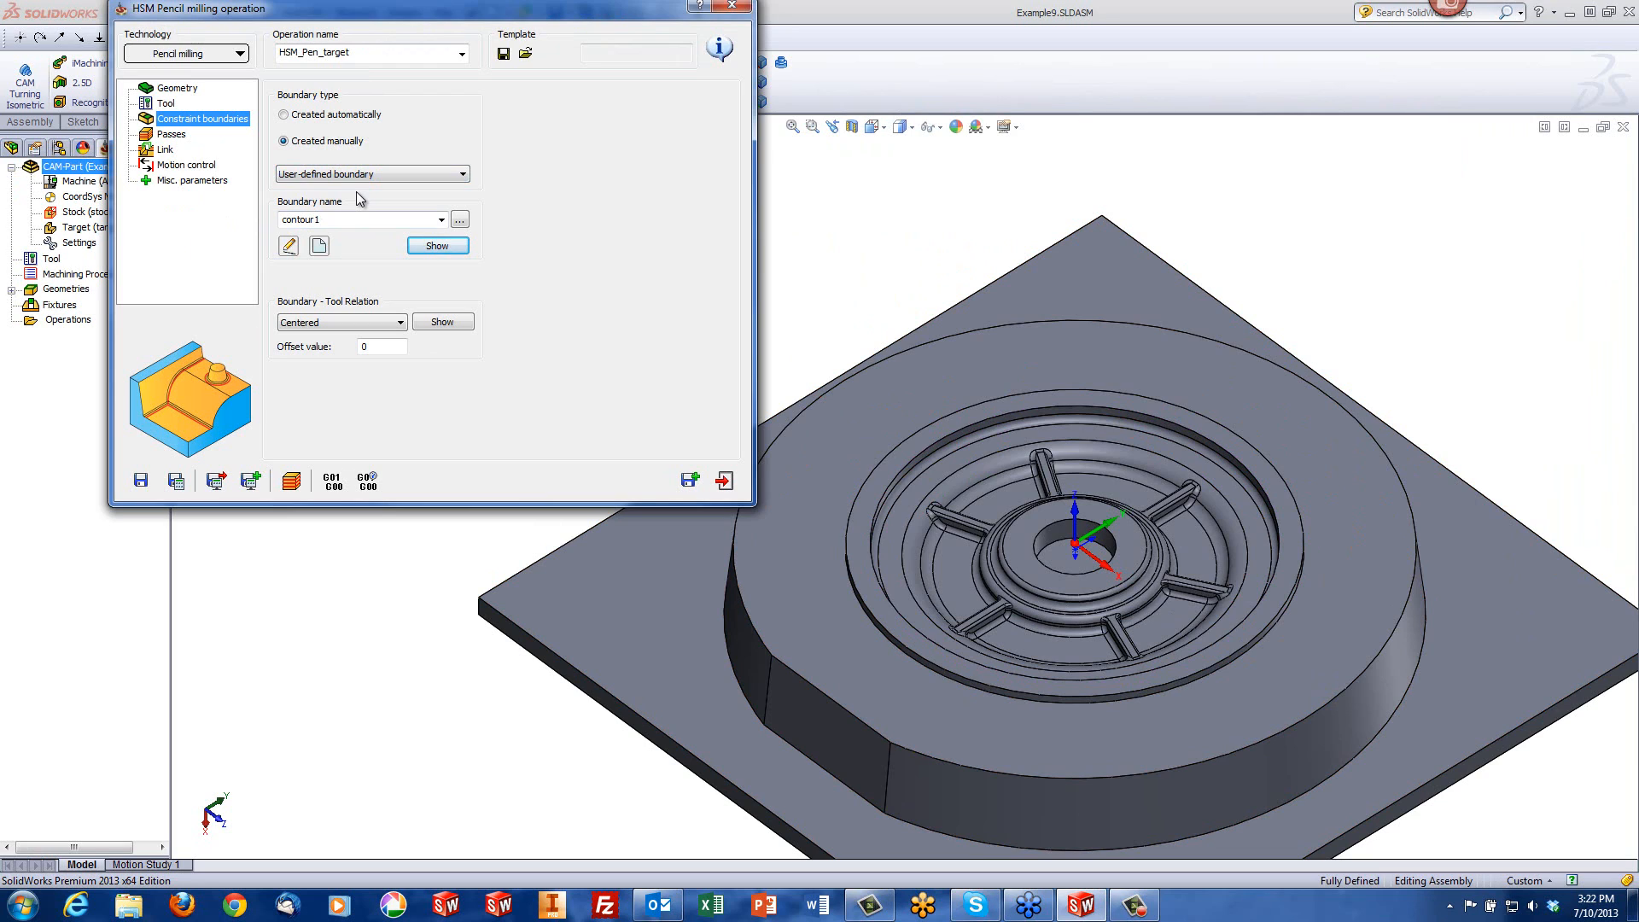
Step: Review the pencil milling pass parameters: wall offset, floor offset, overthickness and bitangency angle
left_click(186, 138)
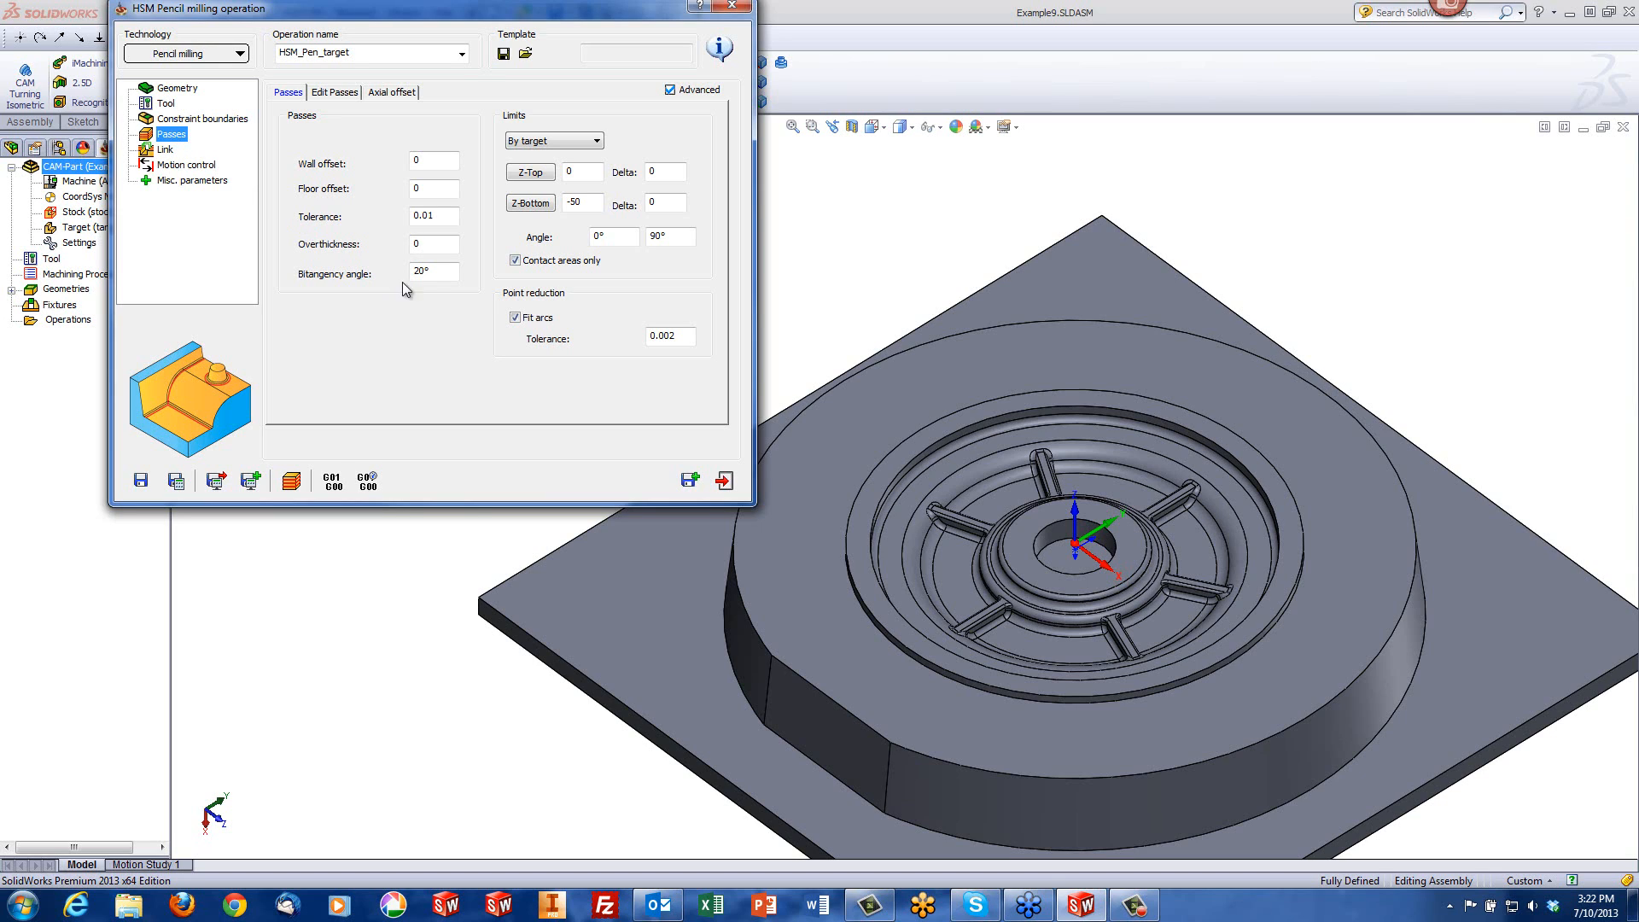
left_click(434, 167)
left_click(435, 184)
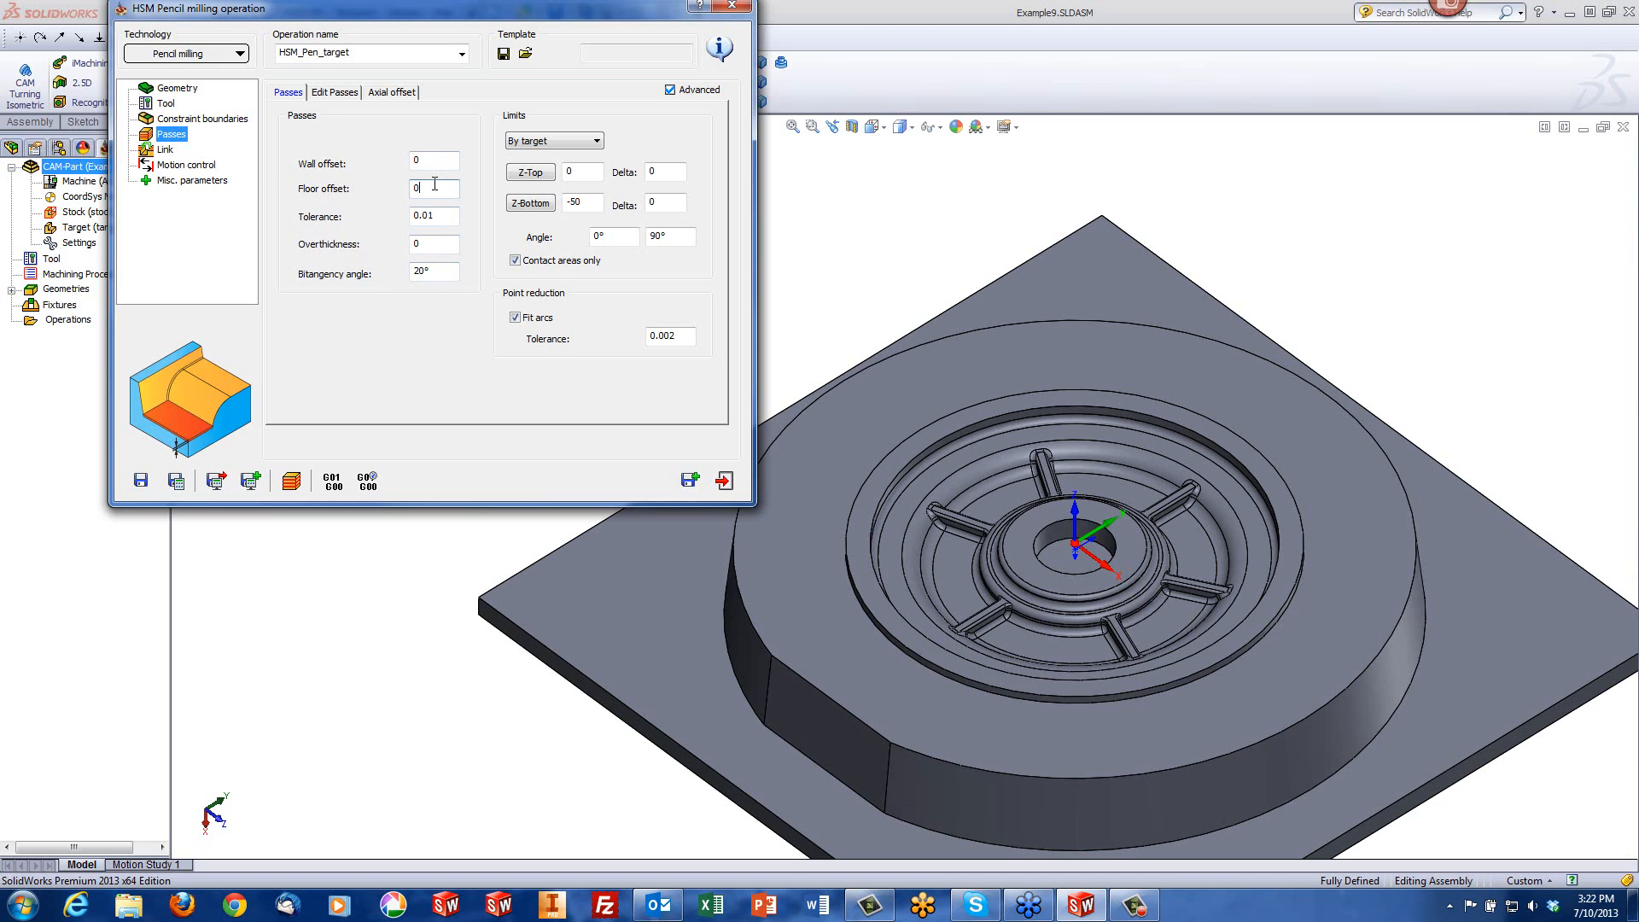
left_click(445, 245)
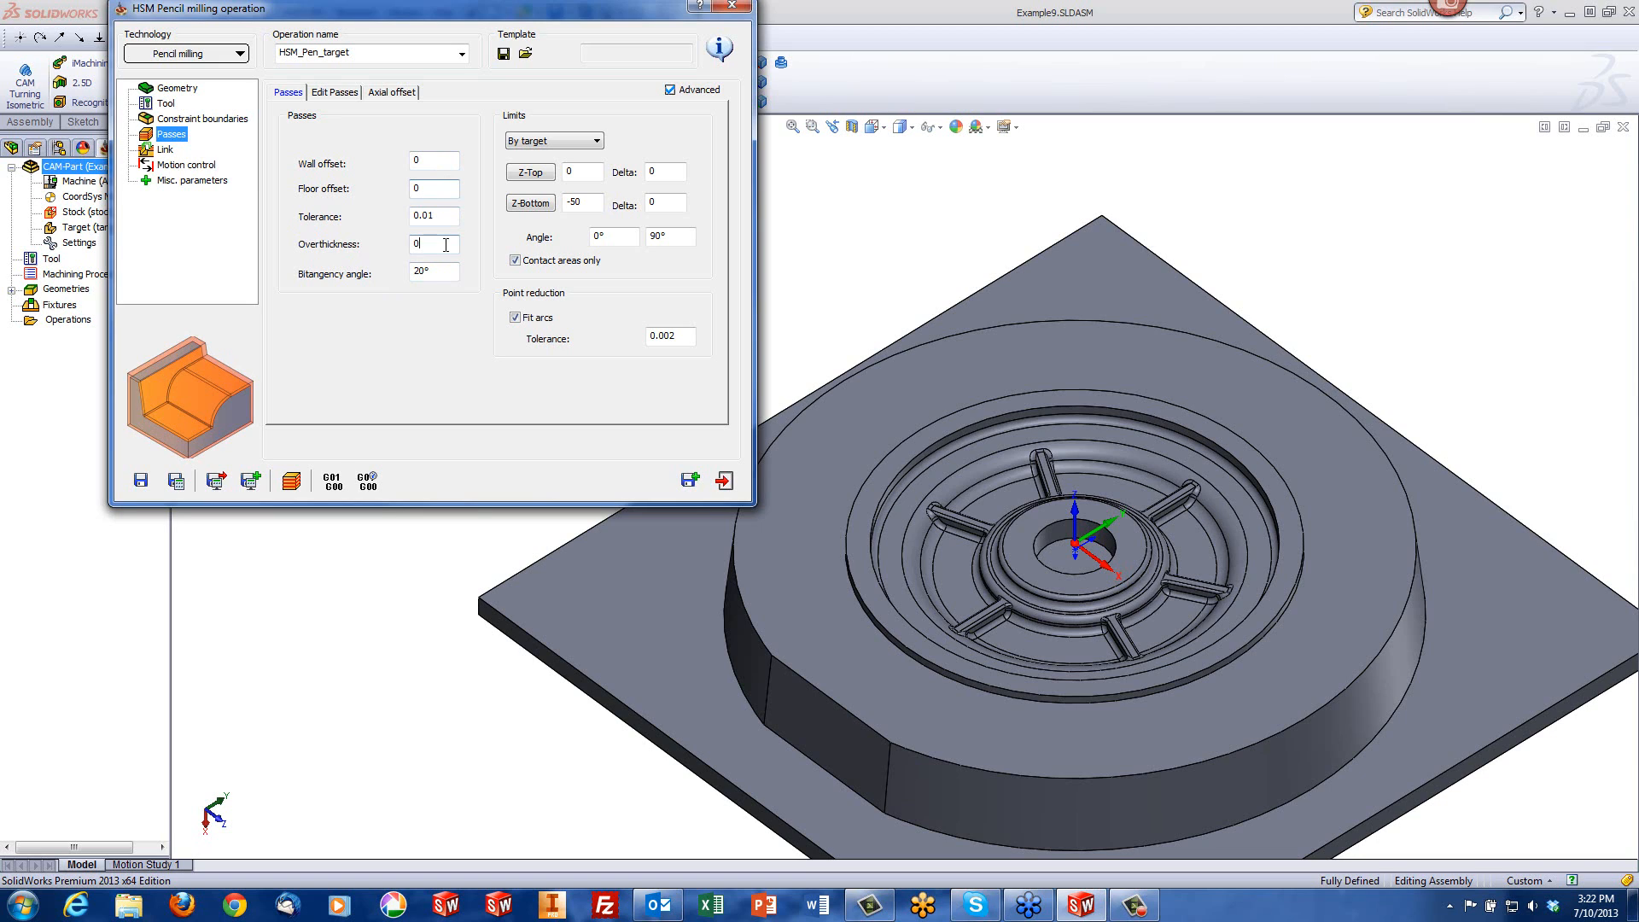
left_click(443, 273)
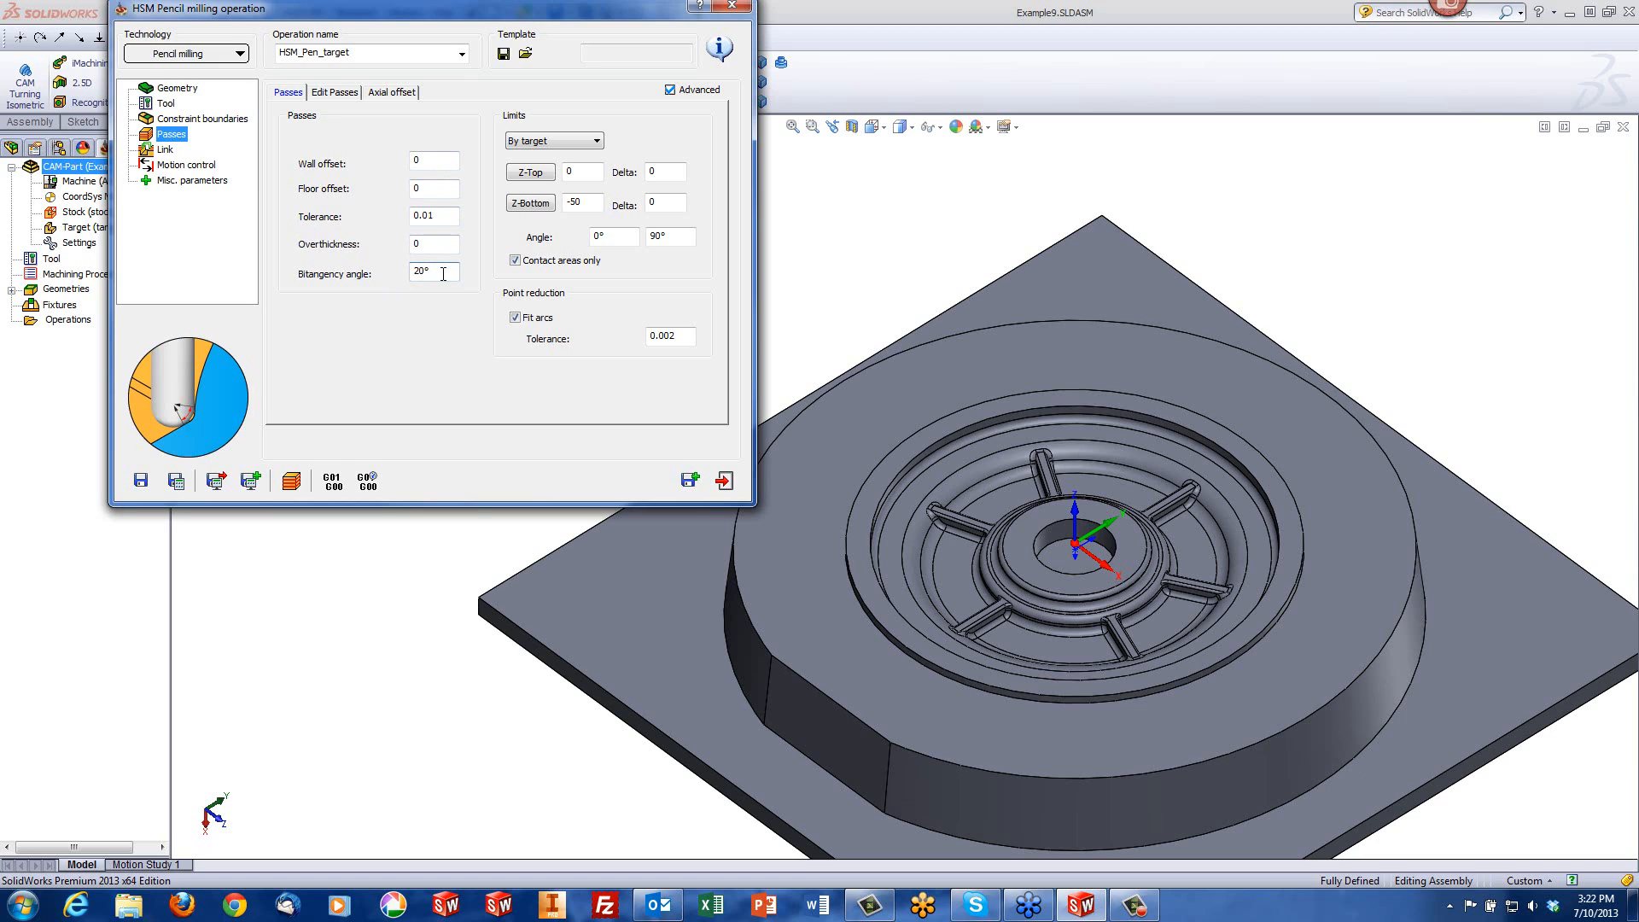
left_click(433, 242)
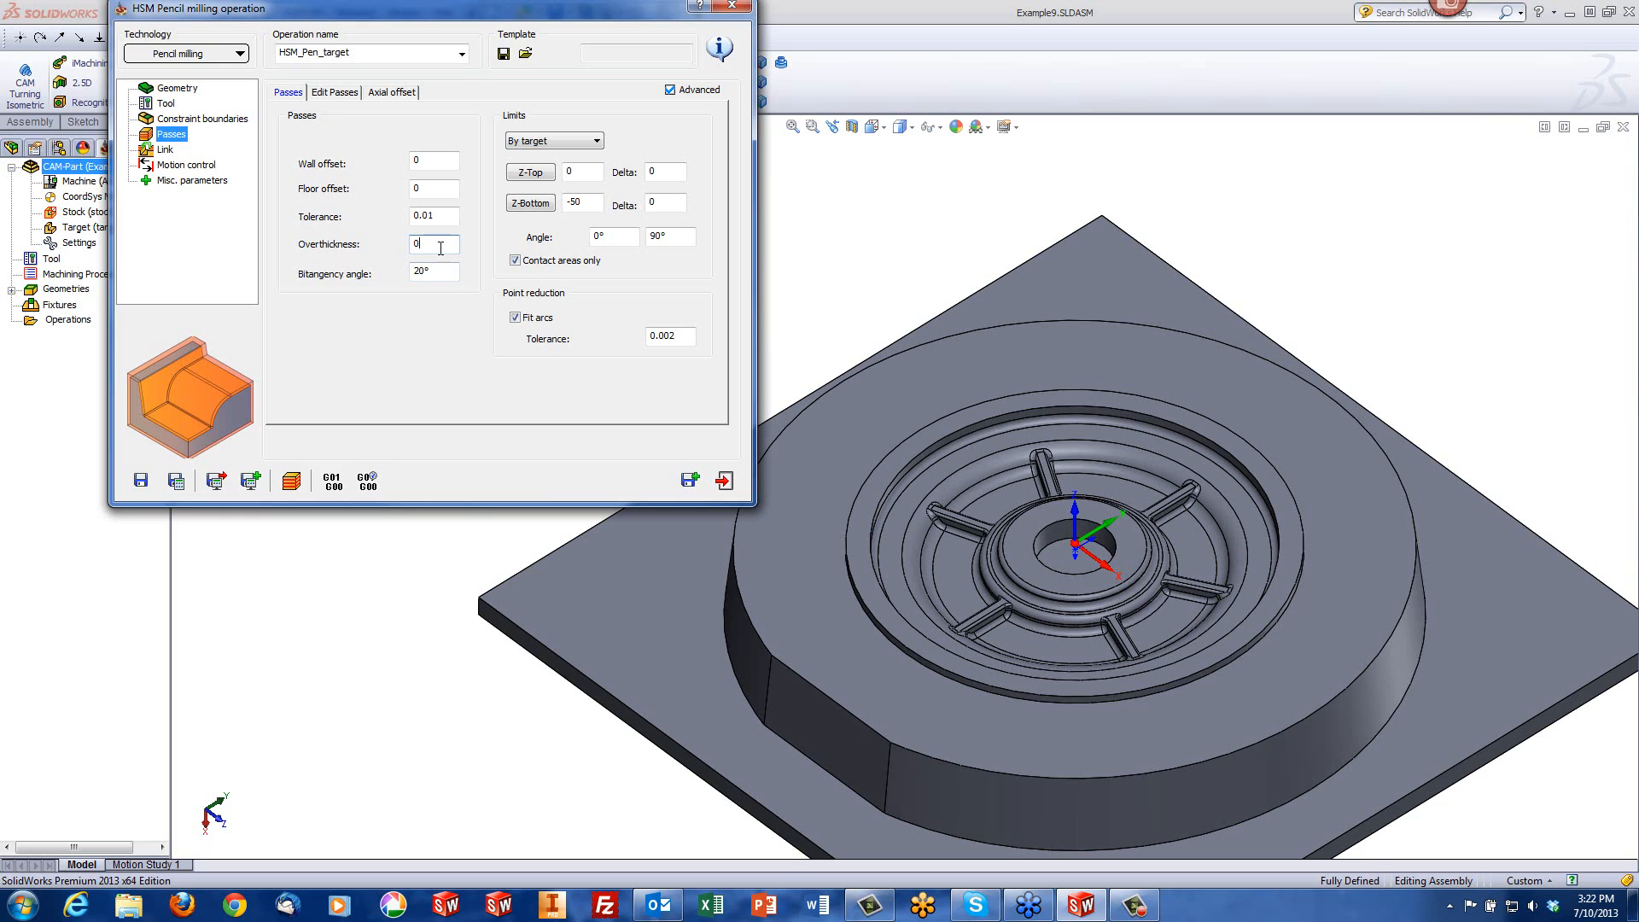
left_click(447, 270)
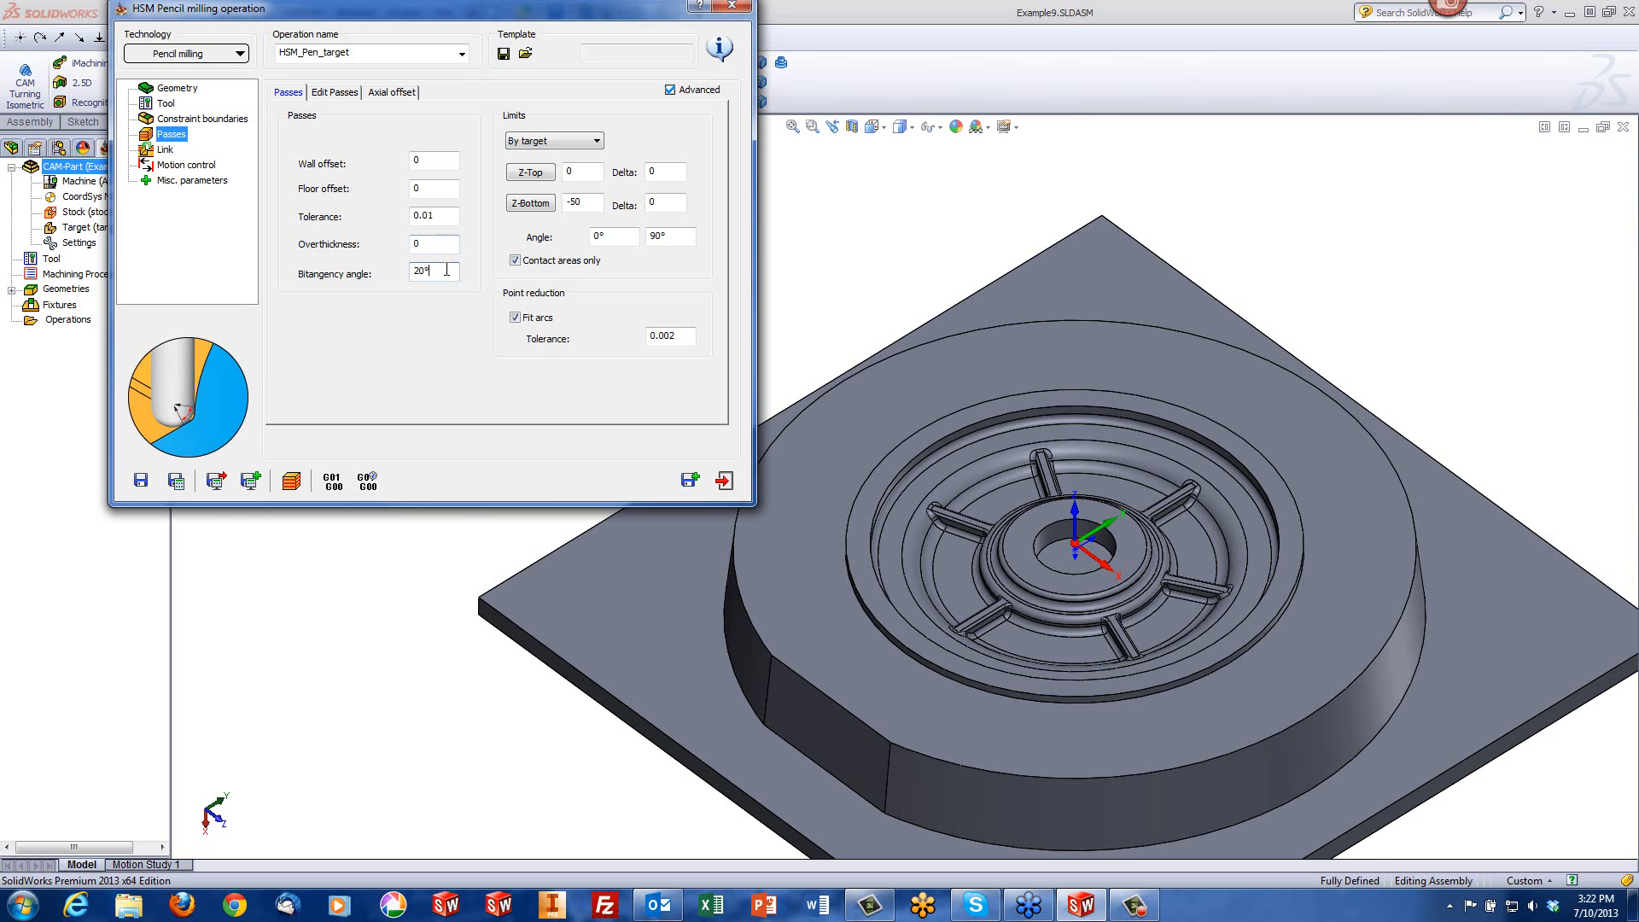
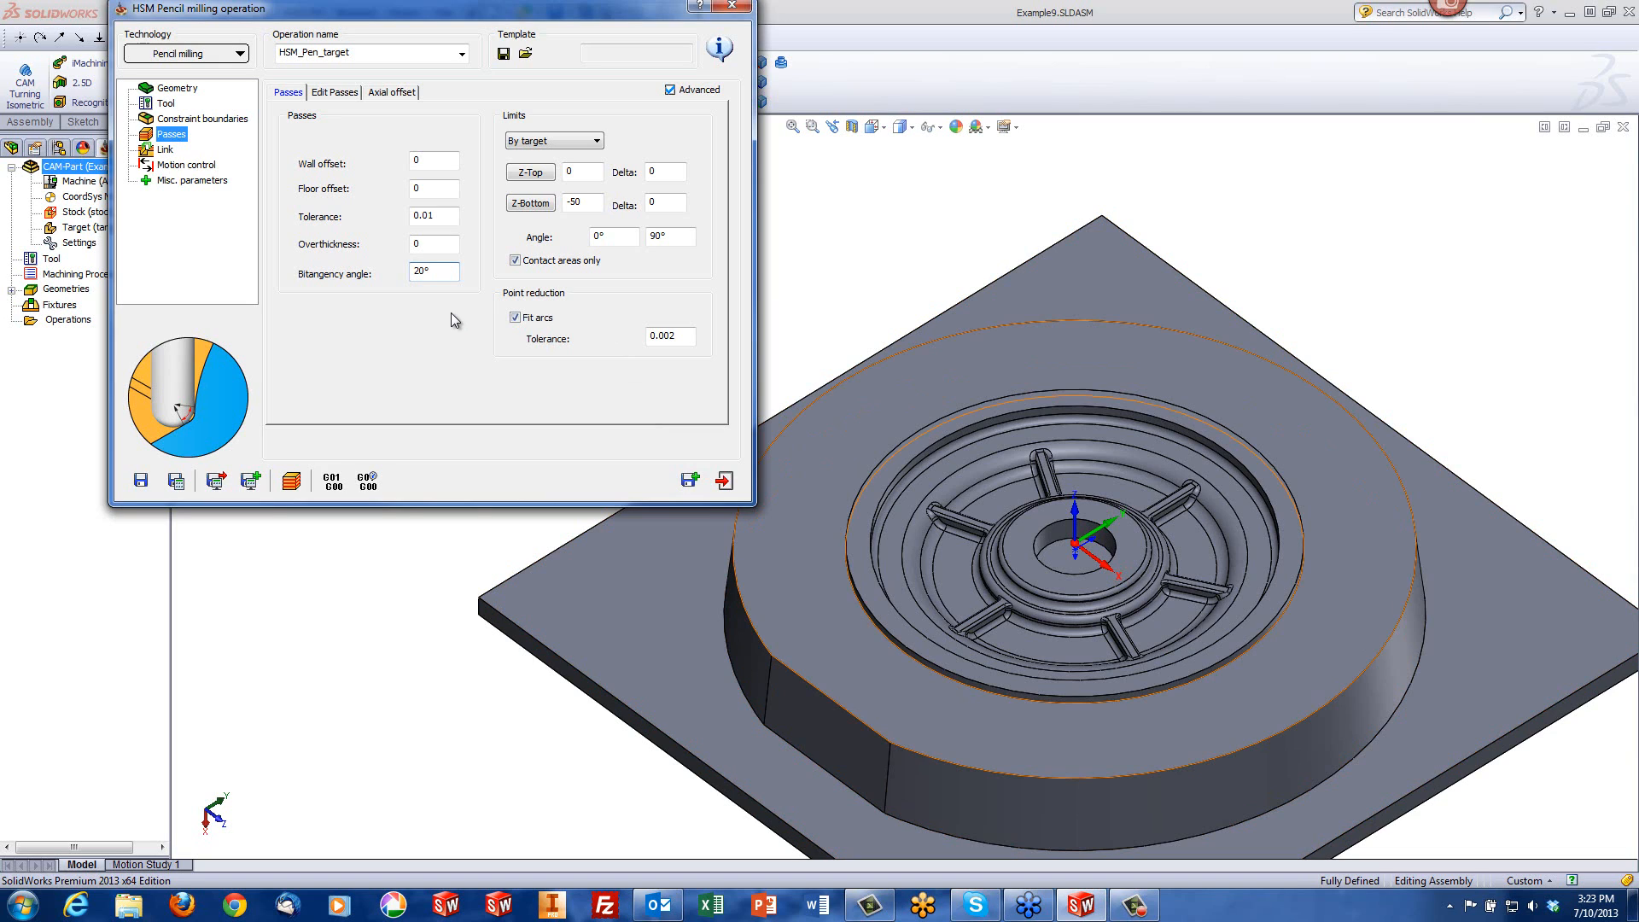
Step: Set the bitangency angle to 15°, then calculate and simulate the pencil milling operation
double_click(429, 270)
type("15")
left_click(292, 482)
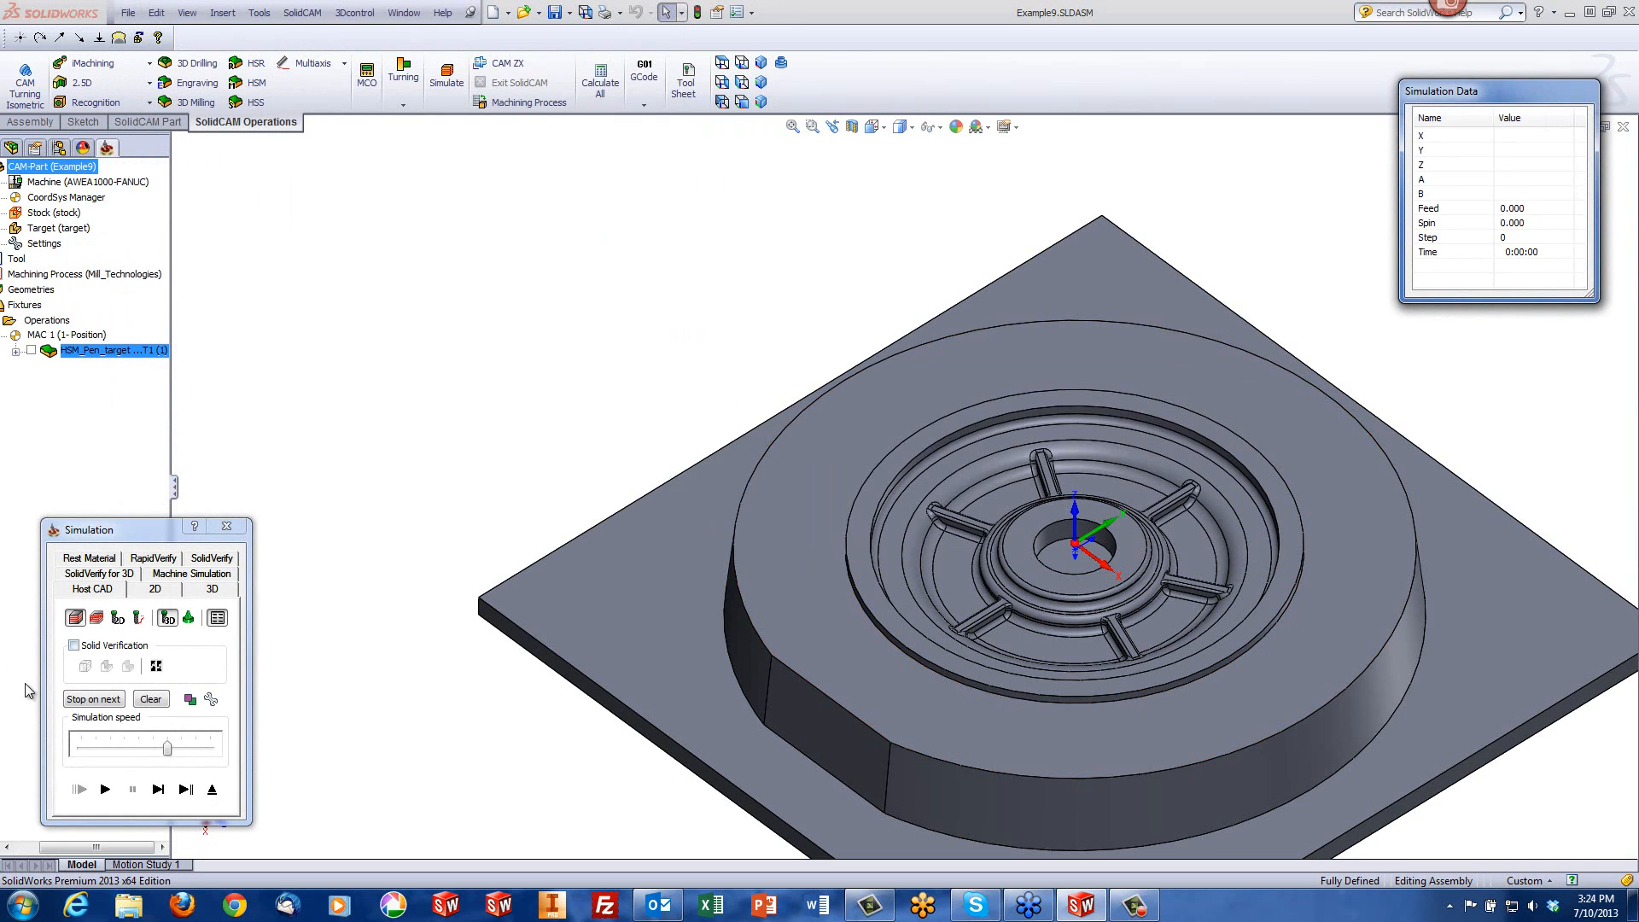
left_click(105, 788)
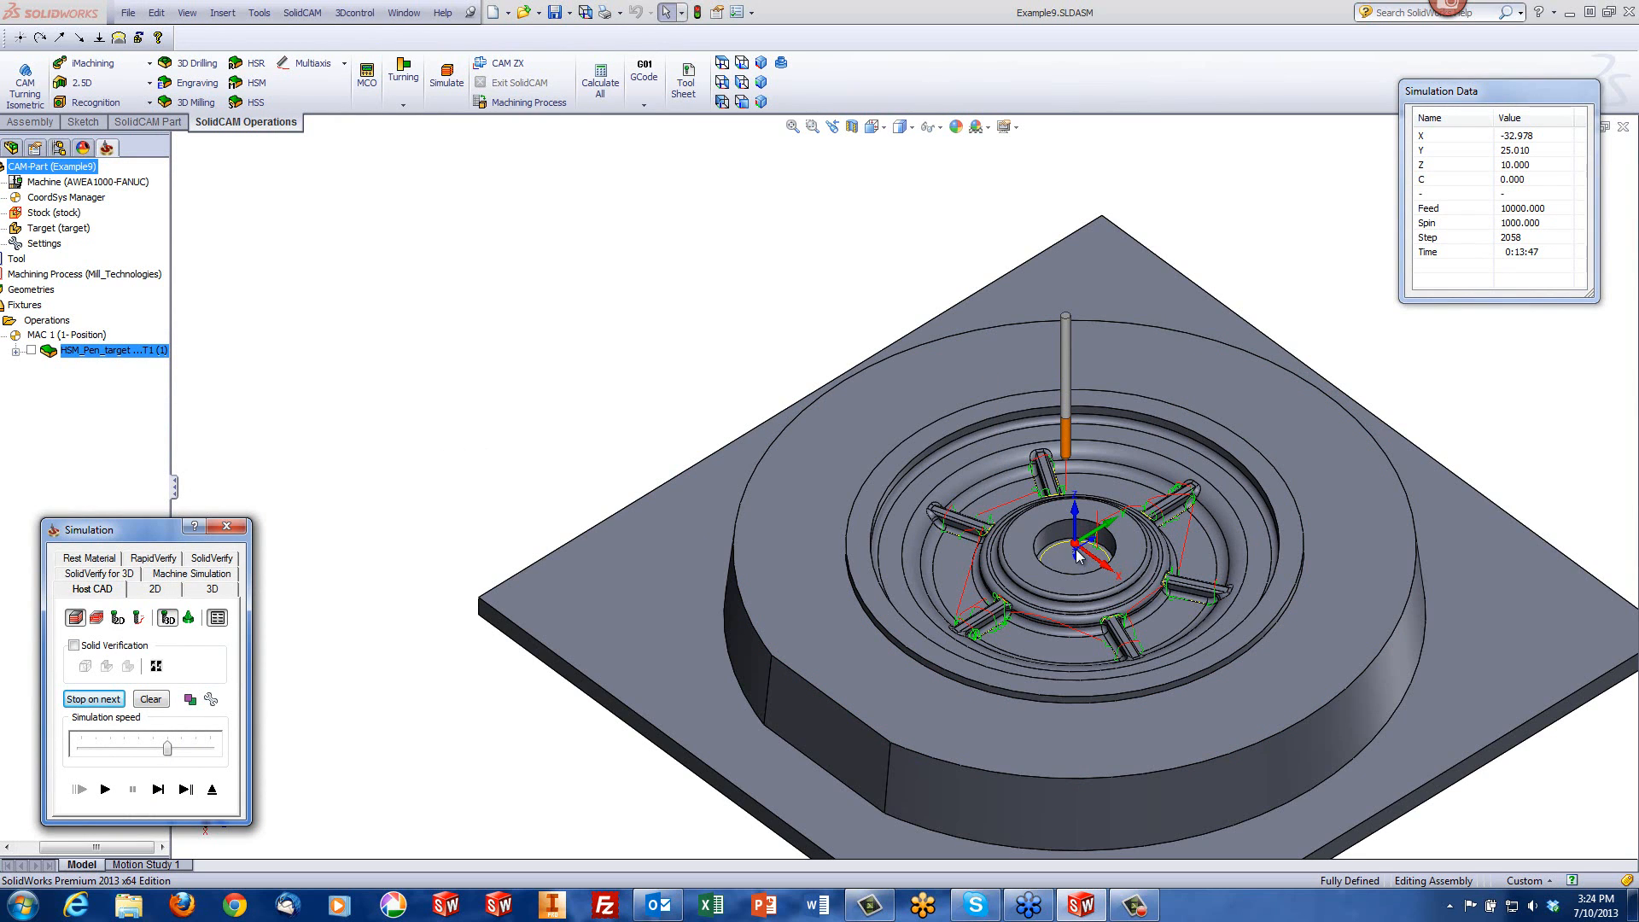
Step: Examine from several angles where the pencil passes run along the ribs and hub of the pocket, and close the simulation
middle_click_drag(1139, 536, 631, 265)
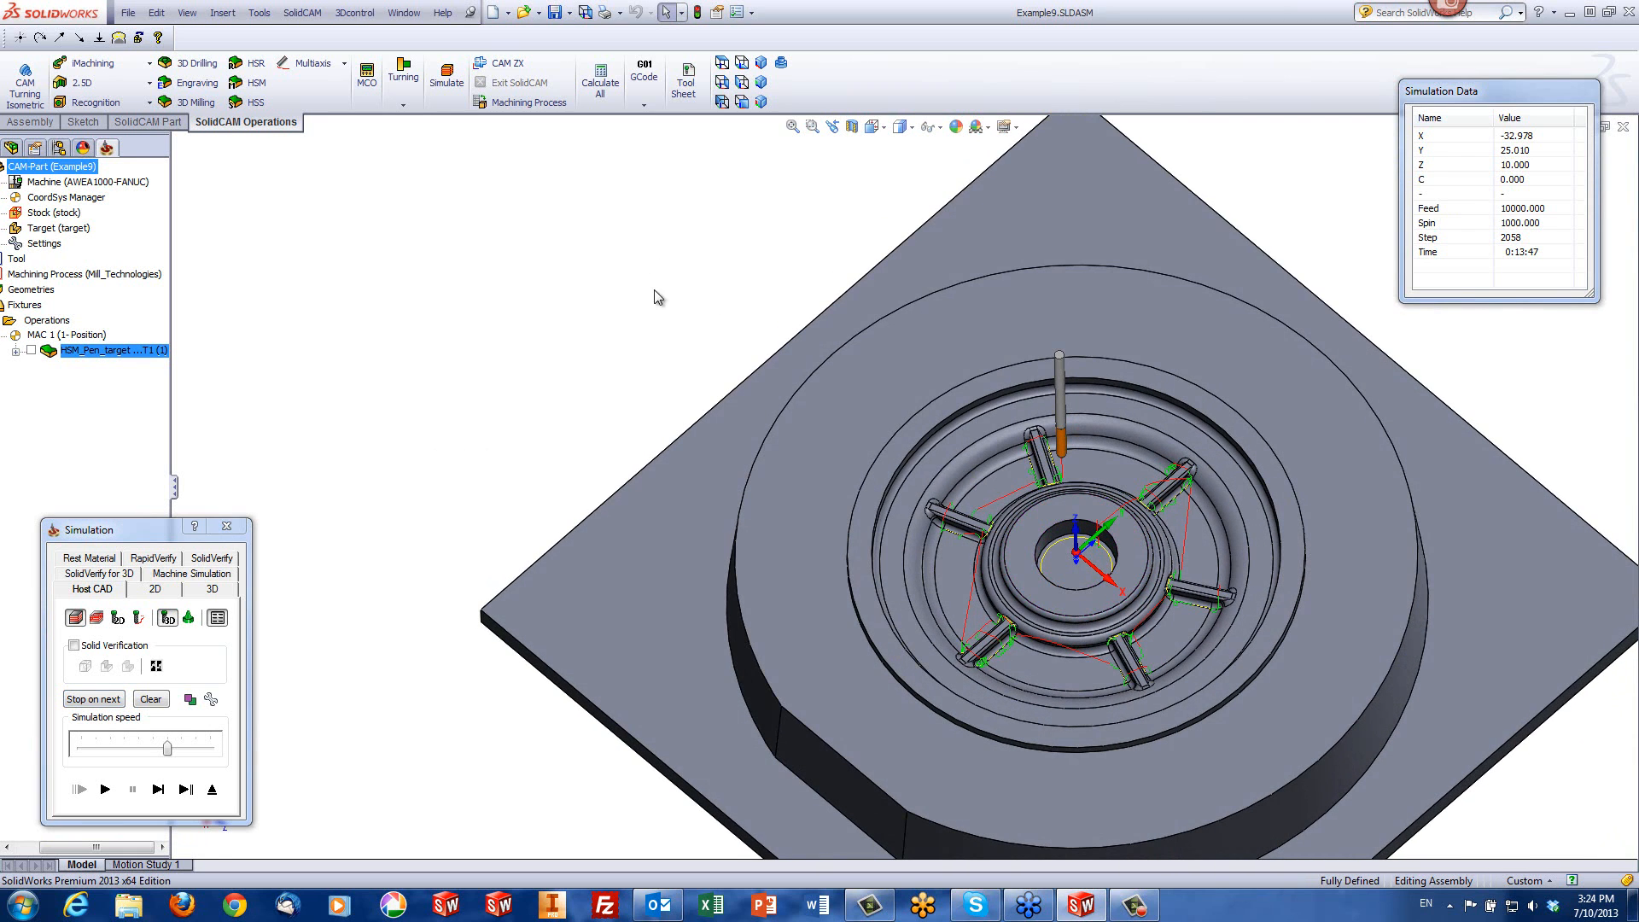
scroll(1103, 529, "down", 3)
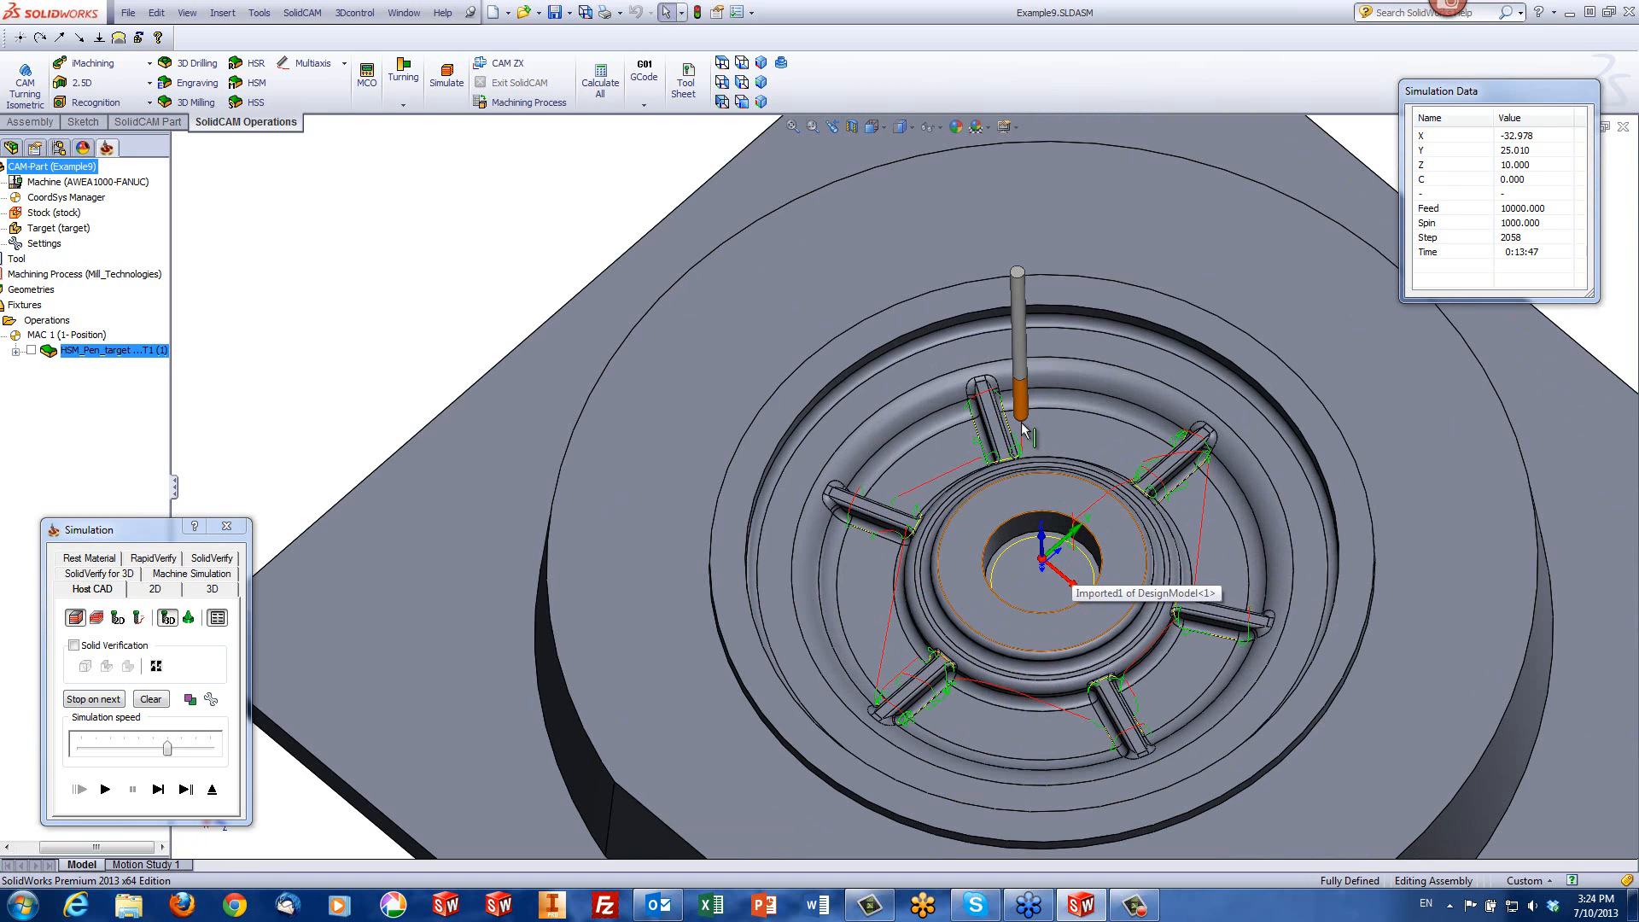
middle_click_drag(1074, 509, 1064, 453)
scroll(1048, 562, "down", 5)
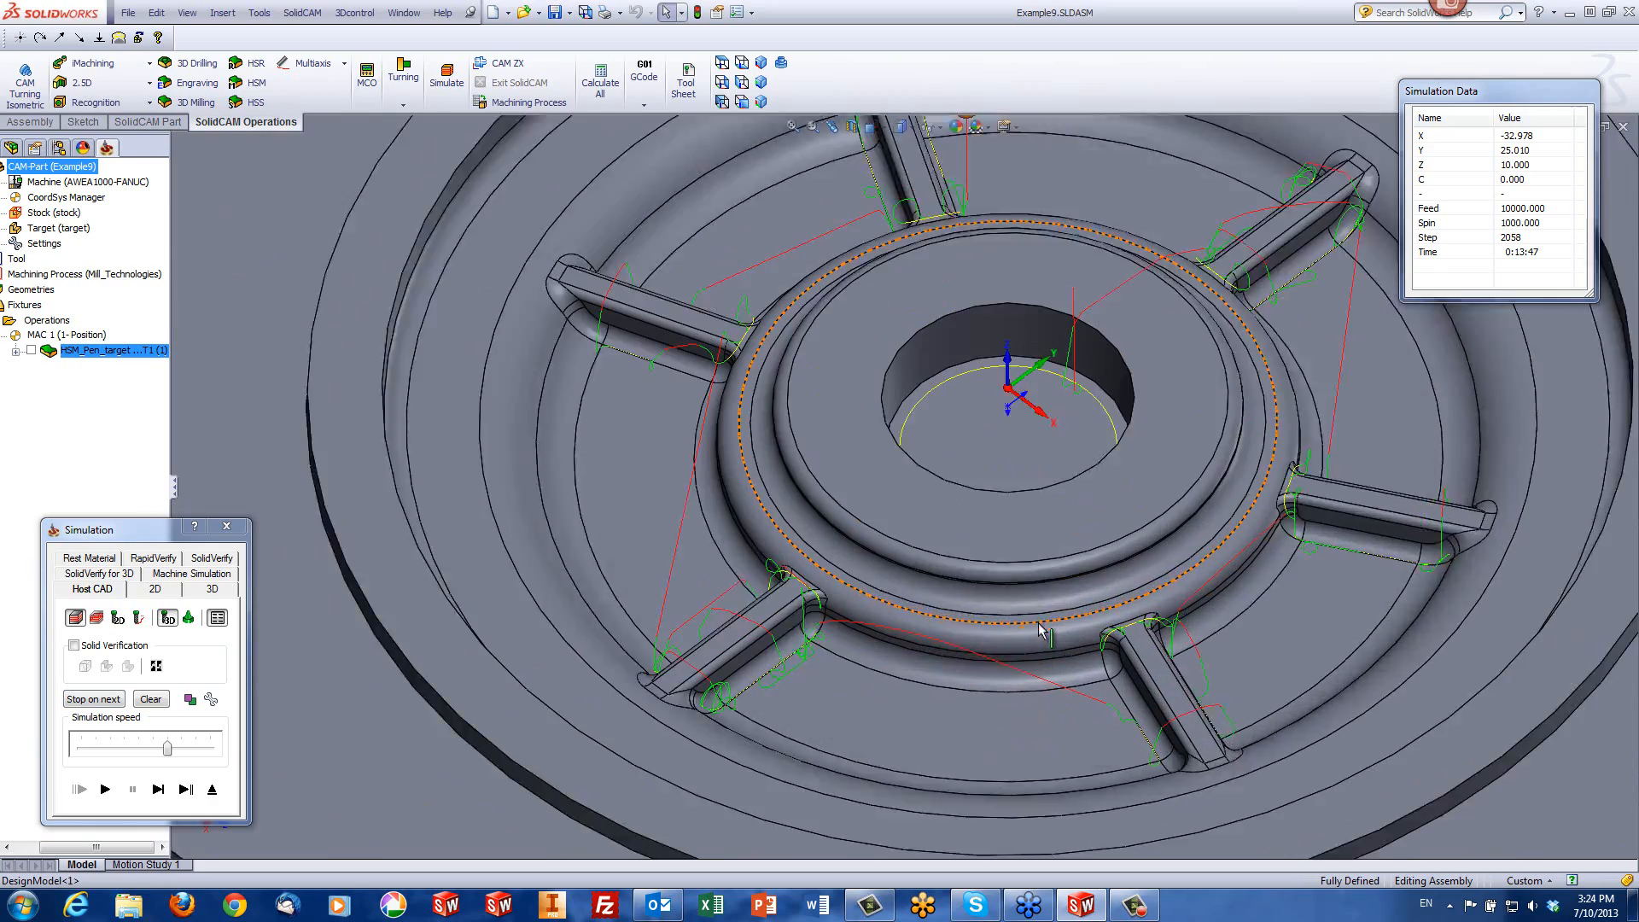
scroll(1067, 563, "up", 5)
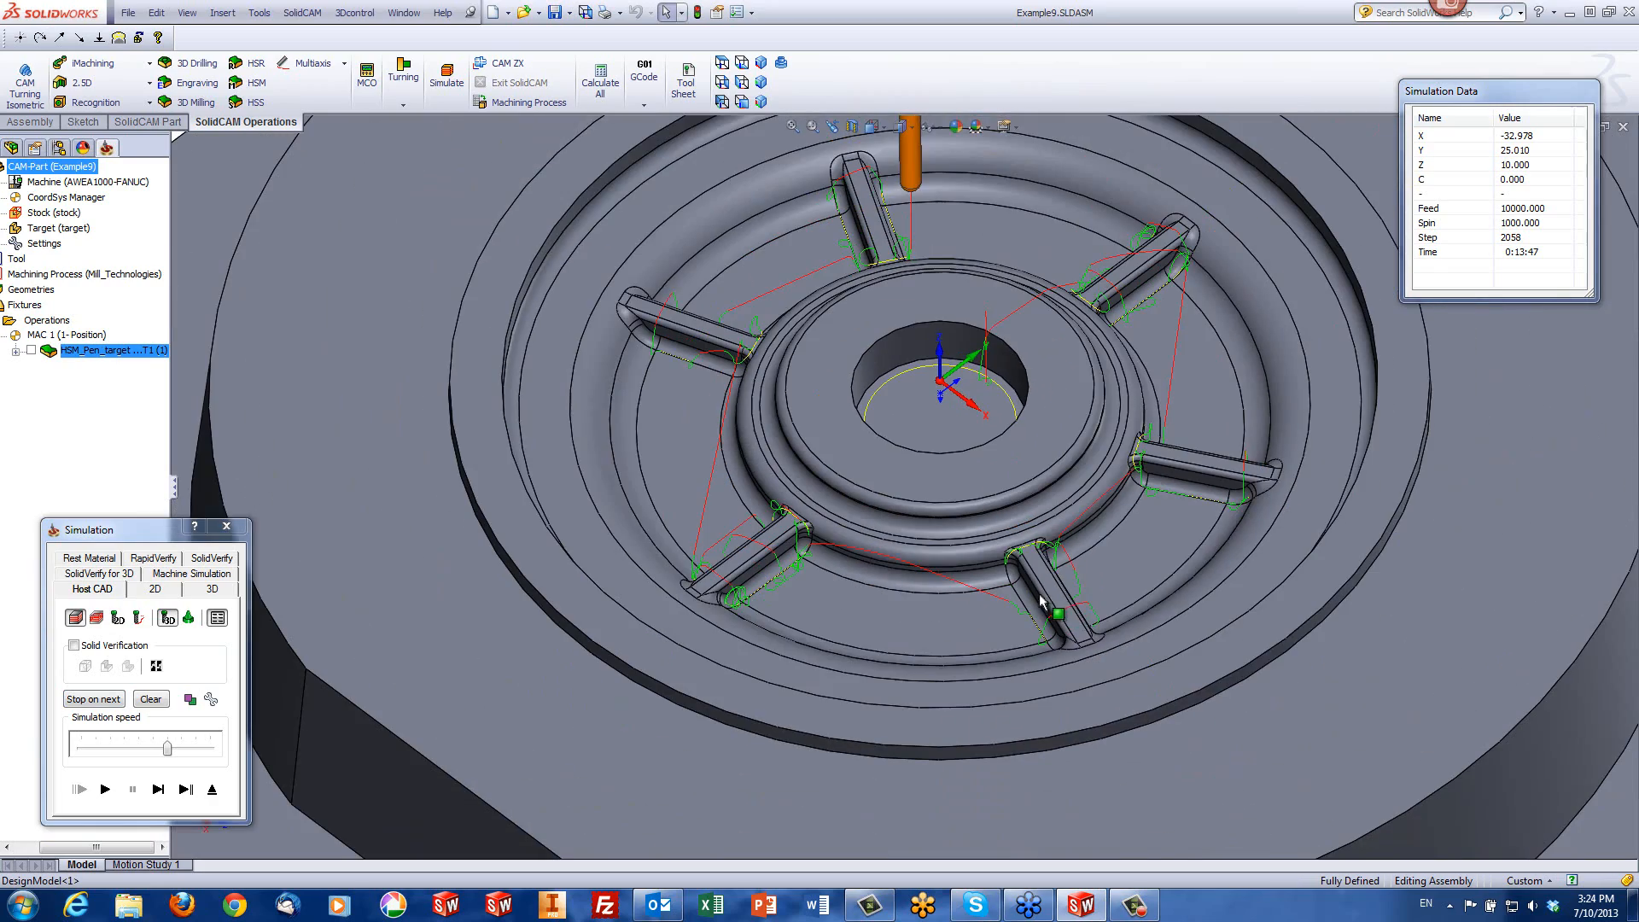
middle_click_drag(1119, 565, 1113, 341)
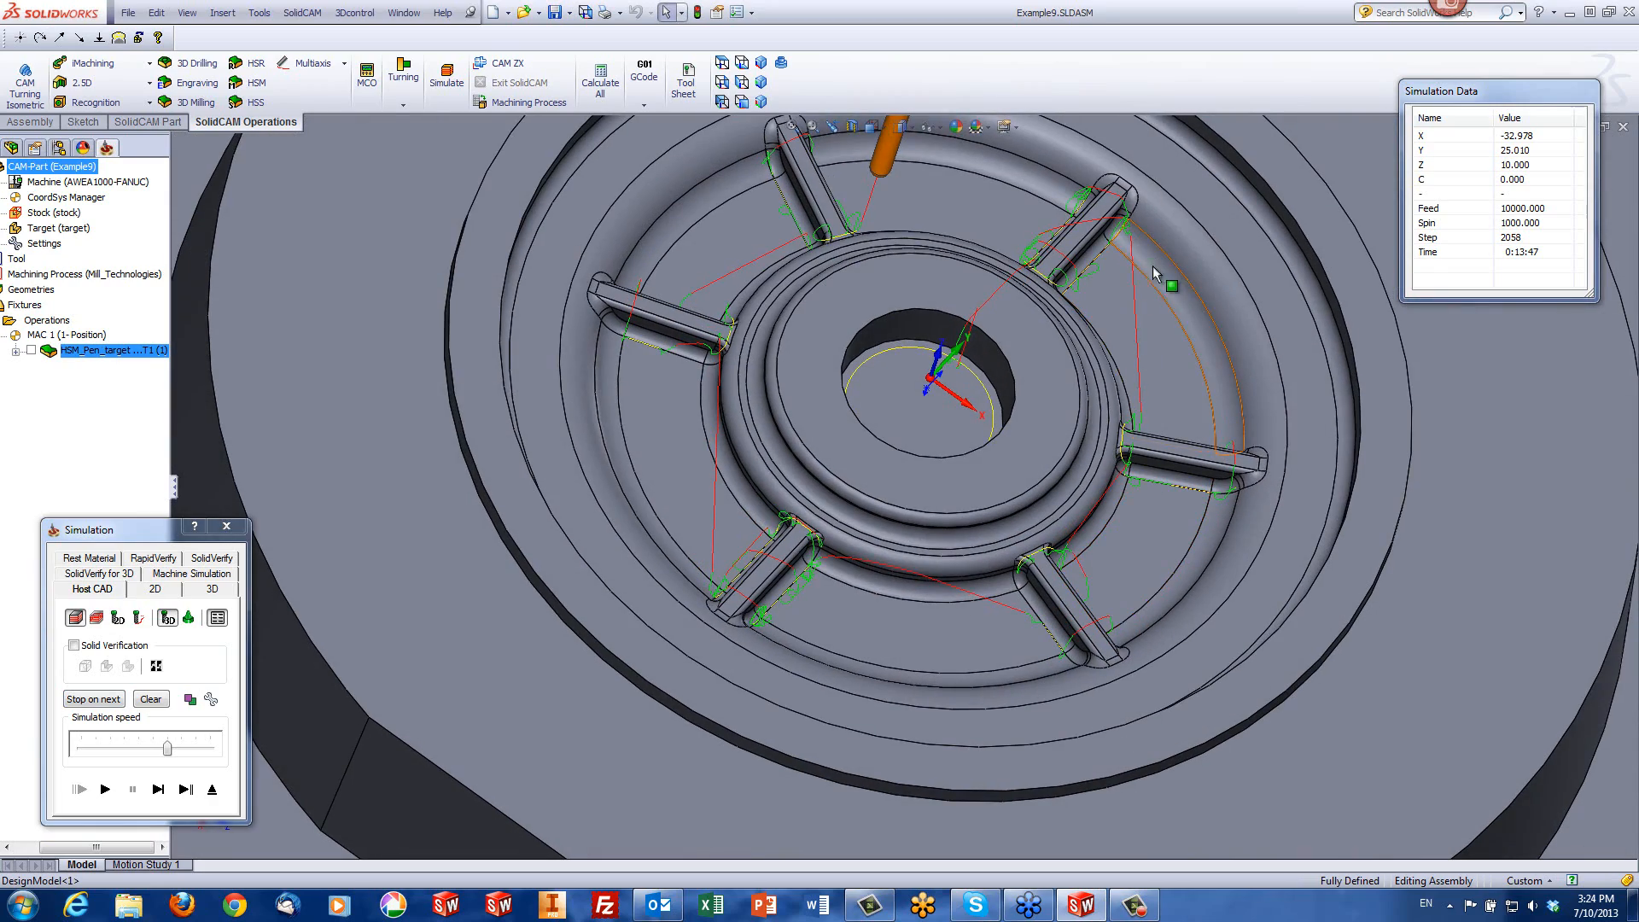
scroll(1199, 309, "up", 3)
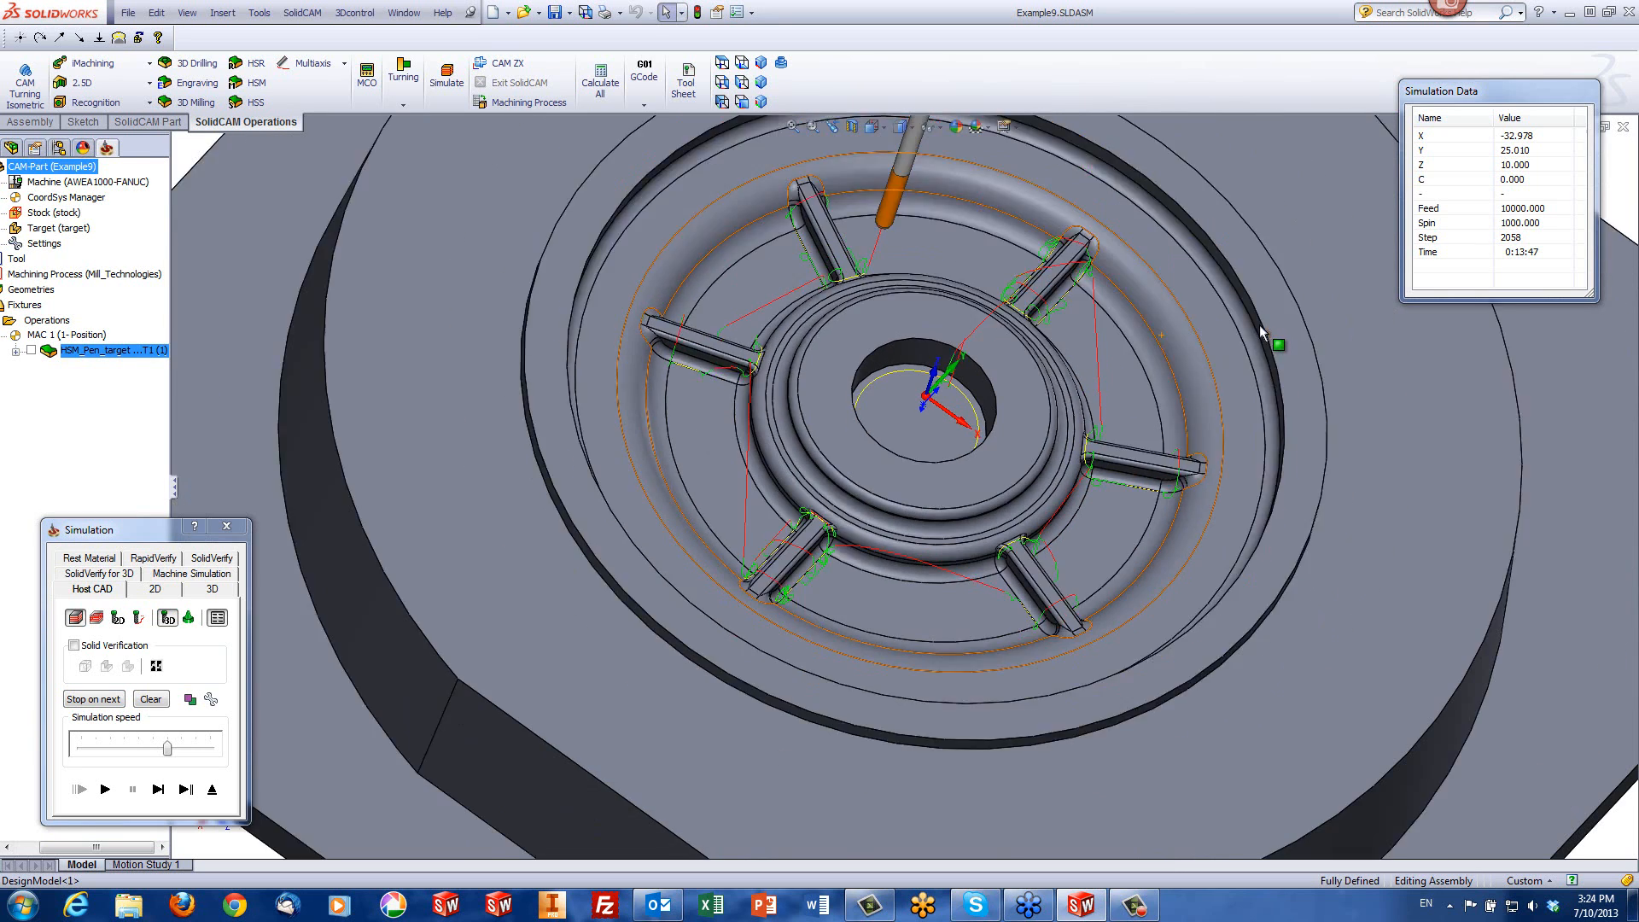
scroll(1159, 435, "down", 2)
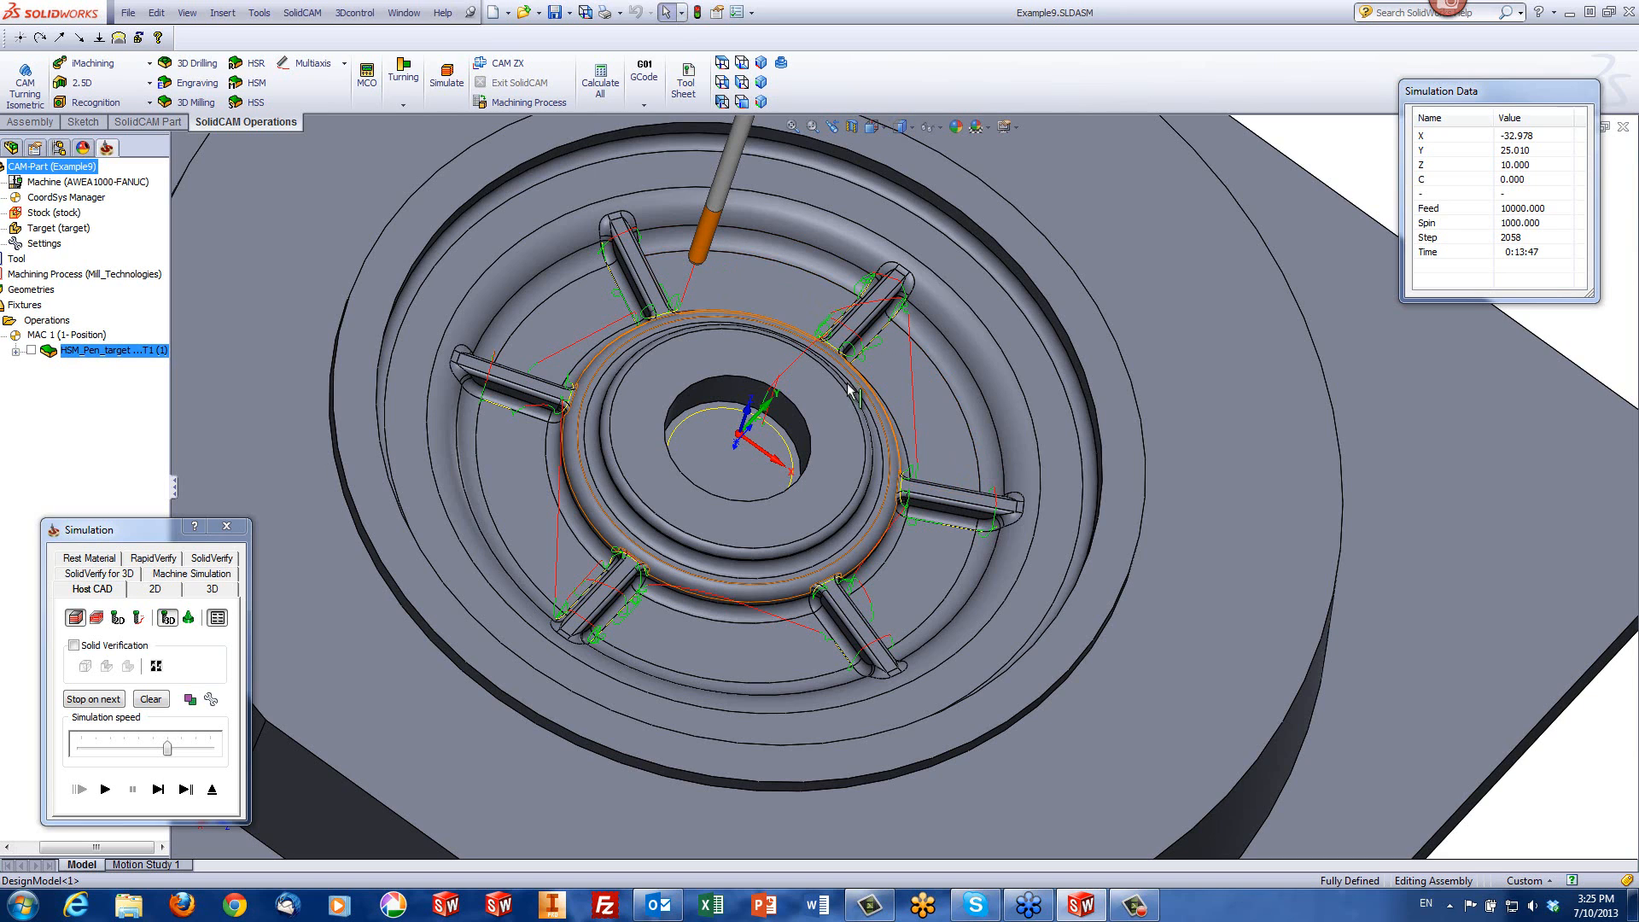
left_click(971, 439)
left_click(213, 789)
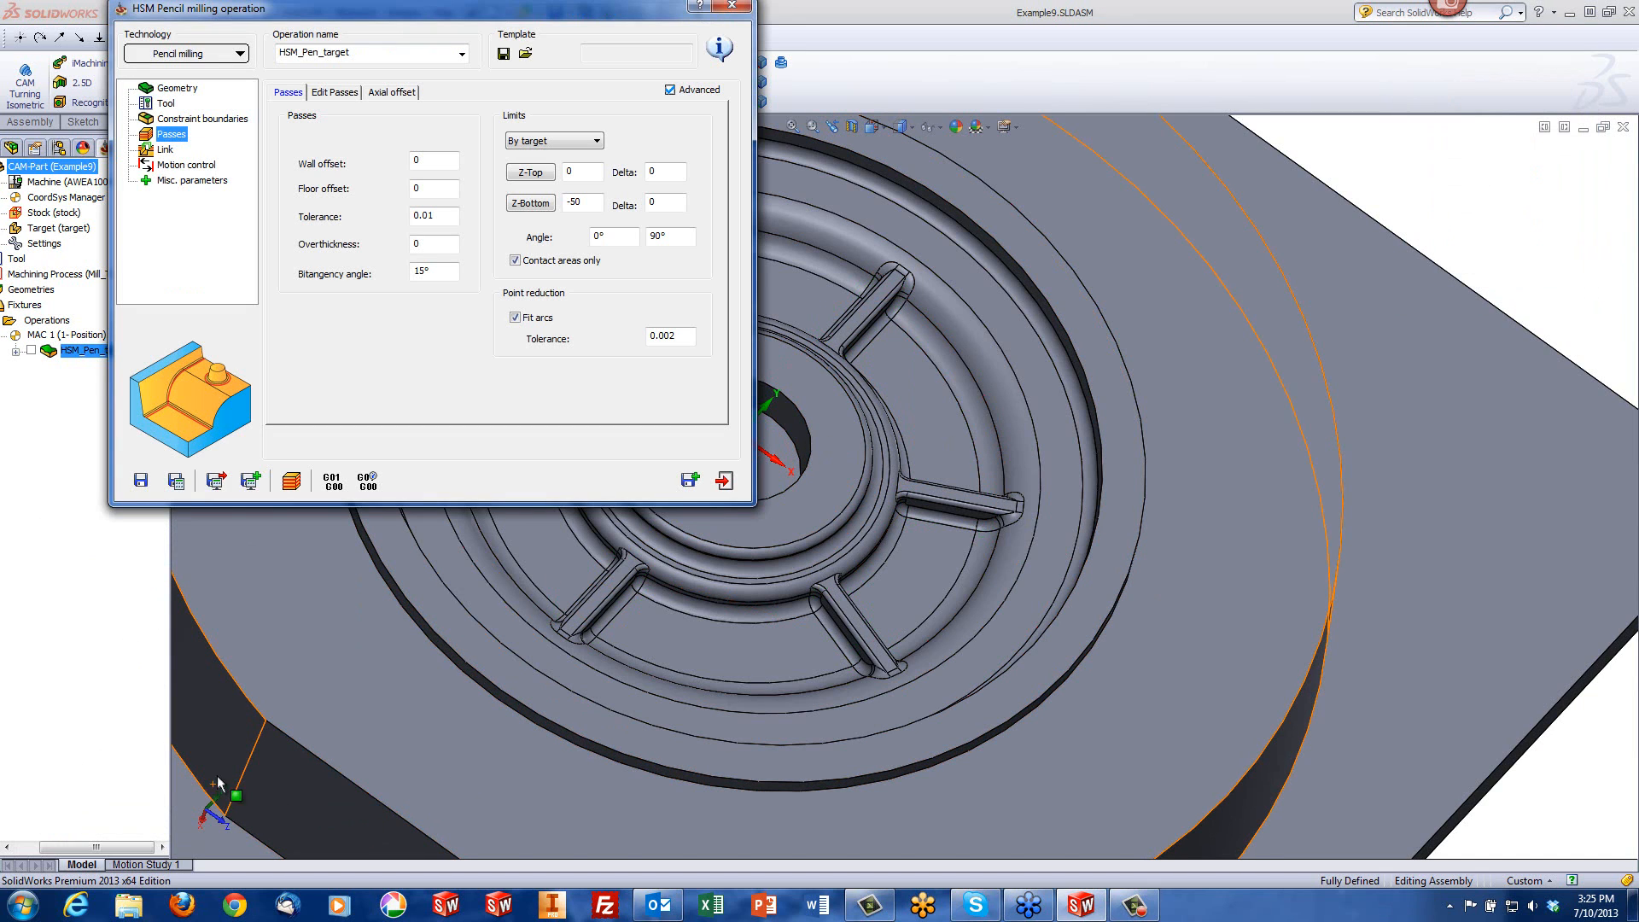
Step: Set the overthickness to 6 and simulate the recalculated pencil milling passes in the ribbed pocket
left_click(449, 246)
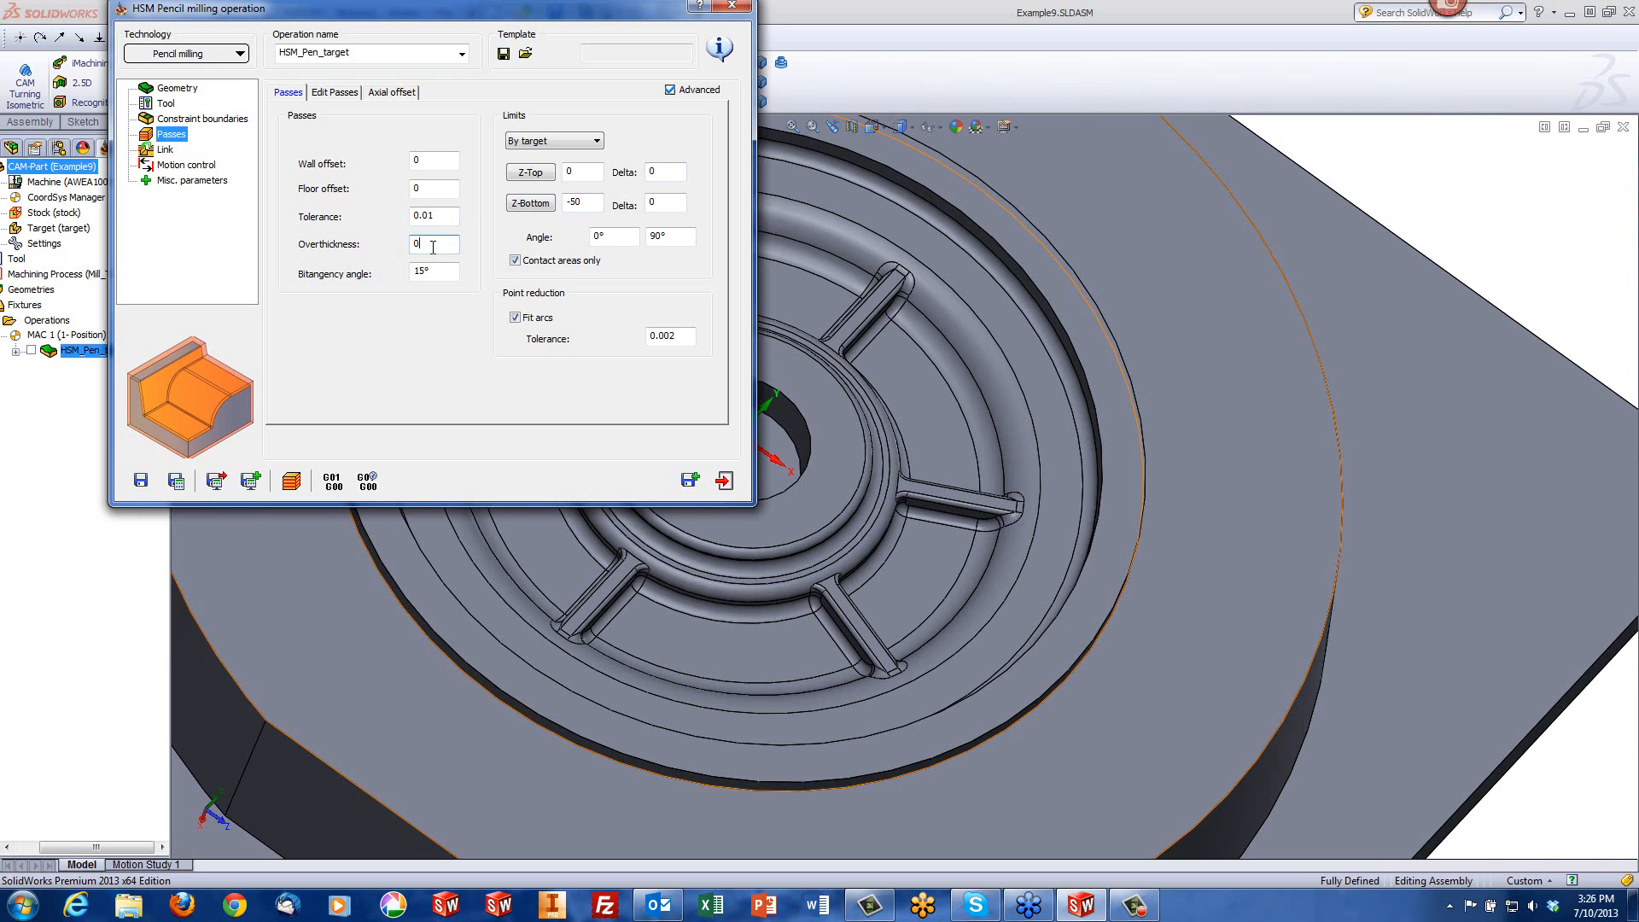
double_click(407, 248)
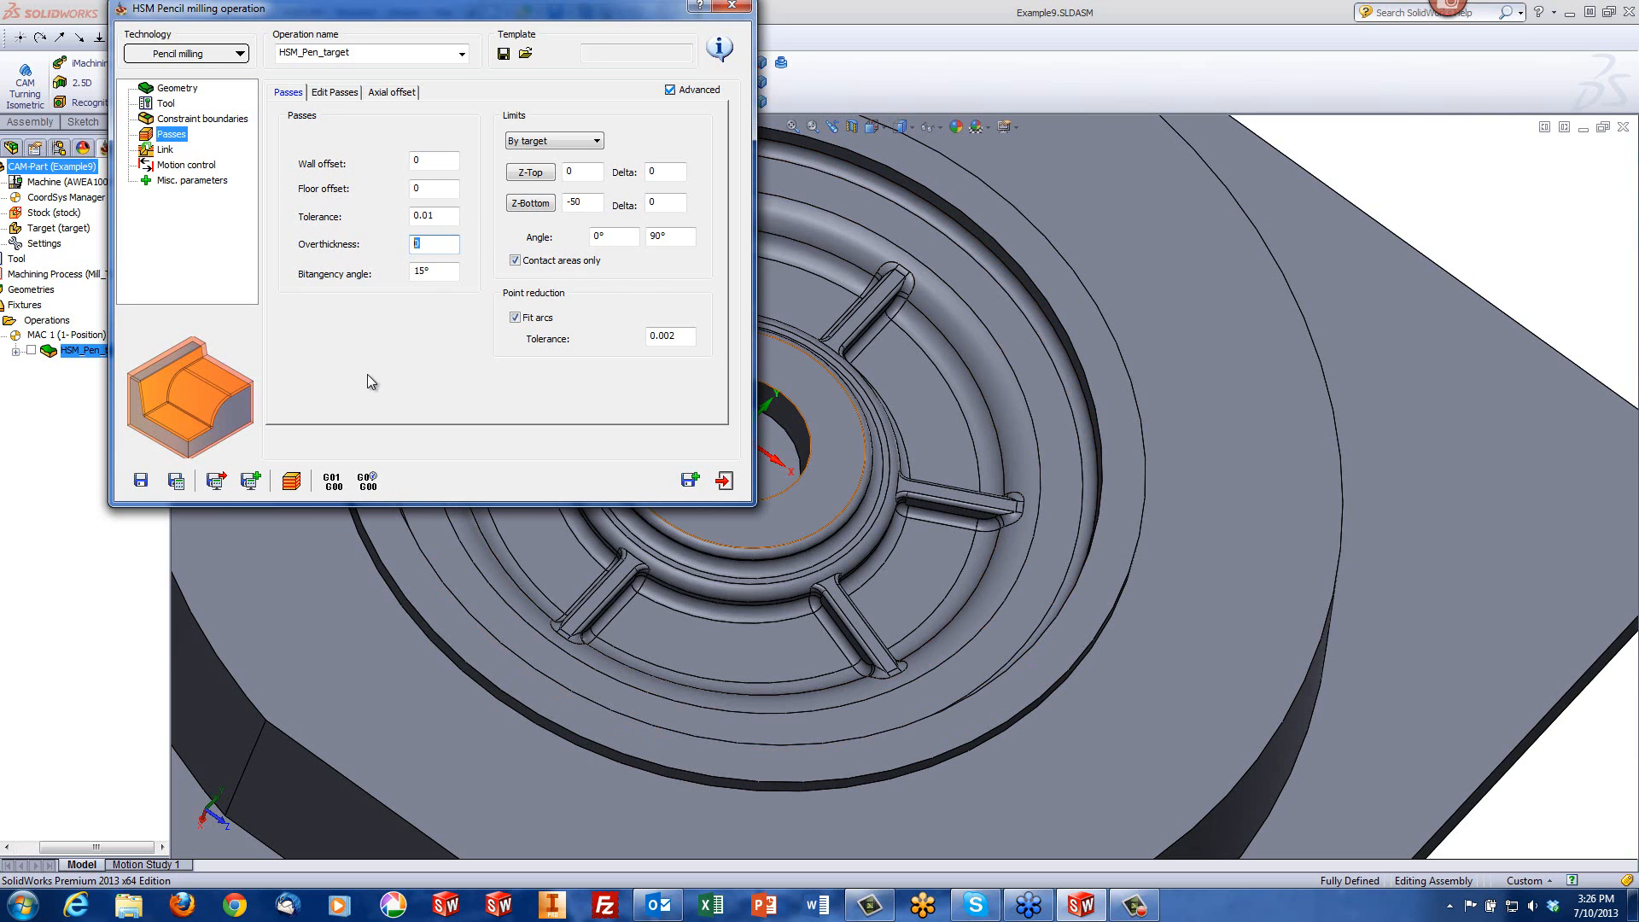
type("6")
left_click(291, 481)
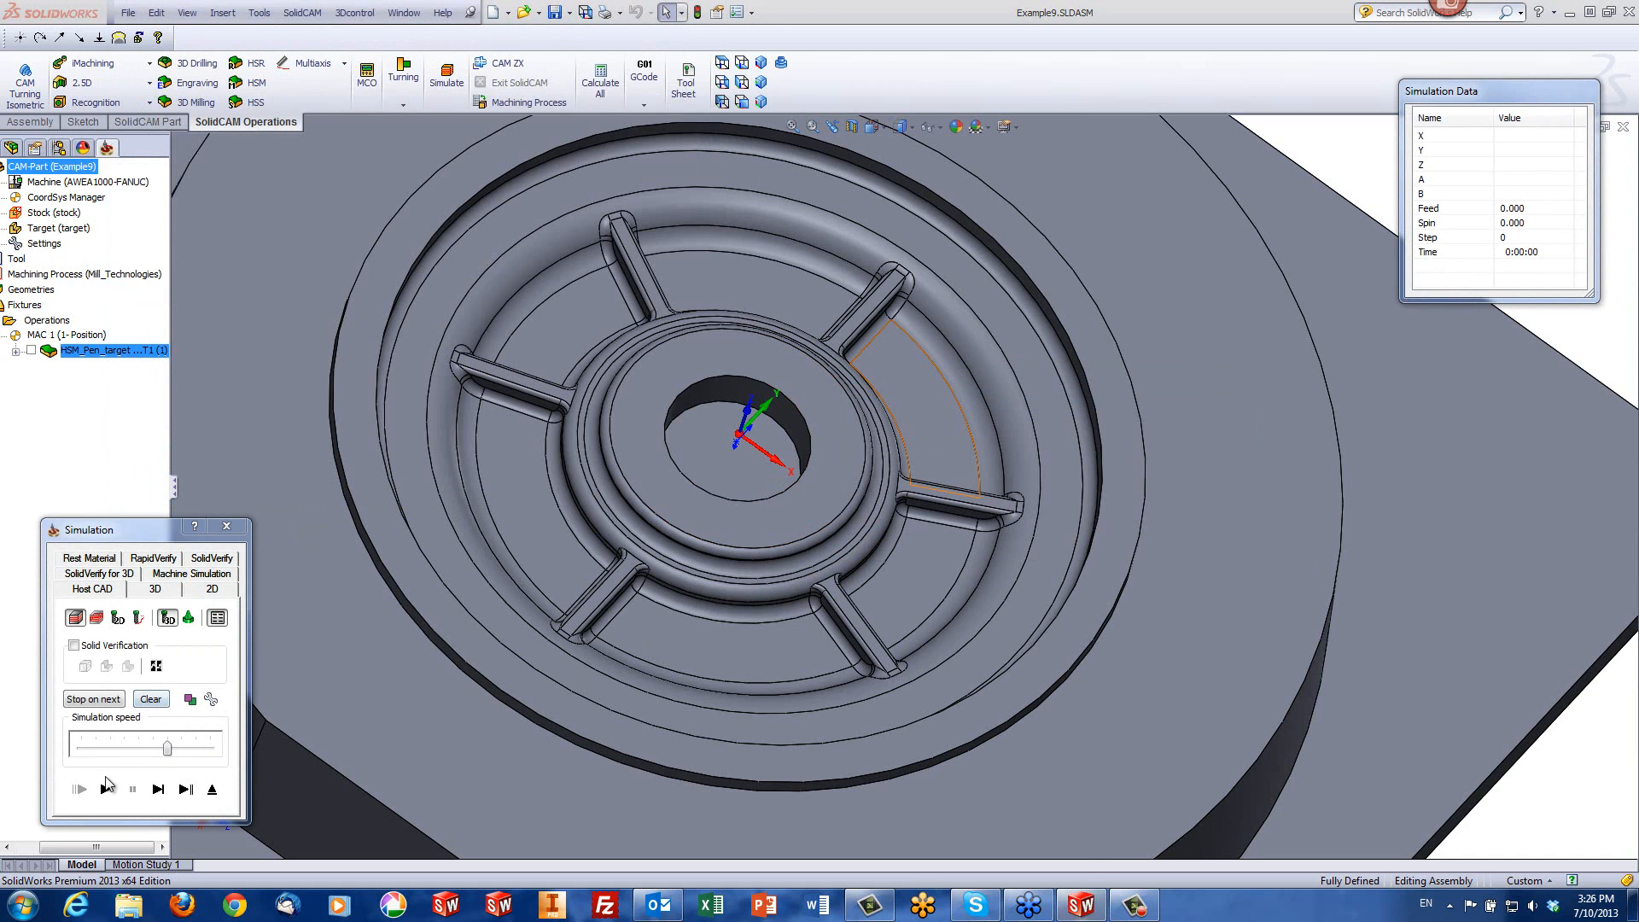
left_click(106, 790)
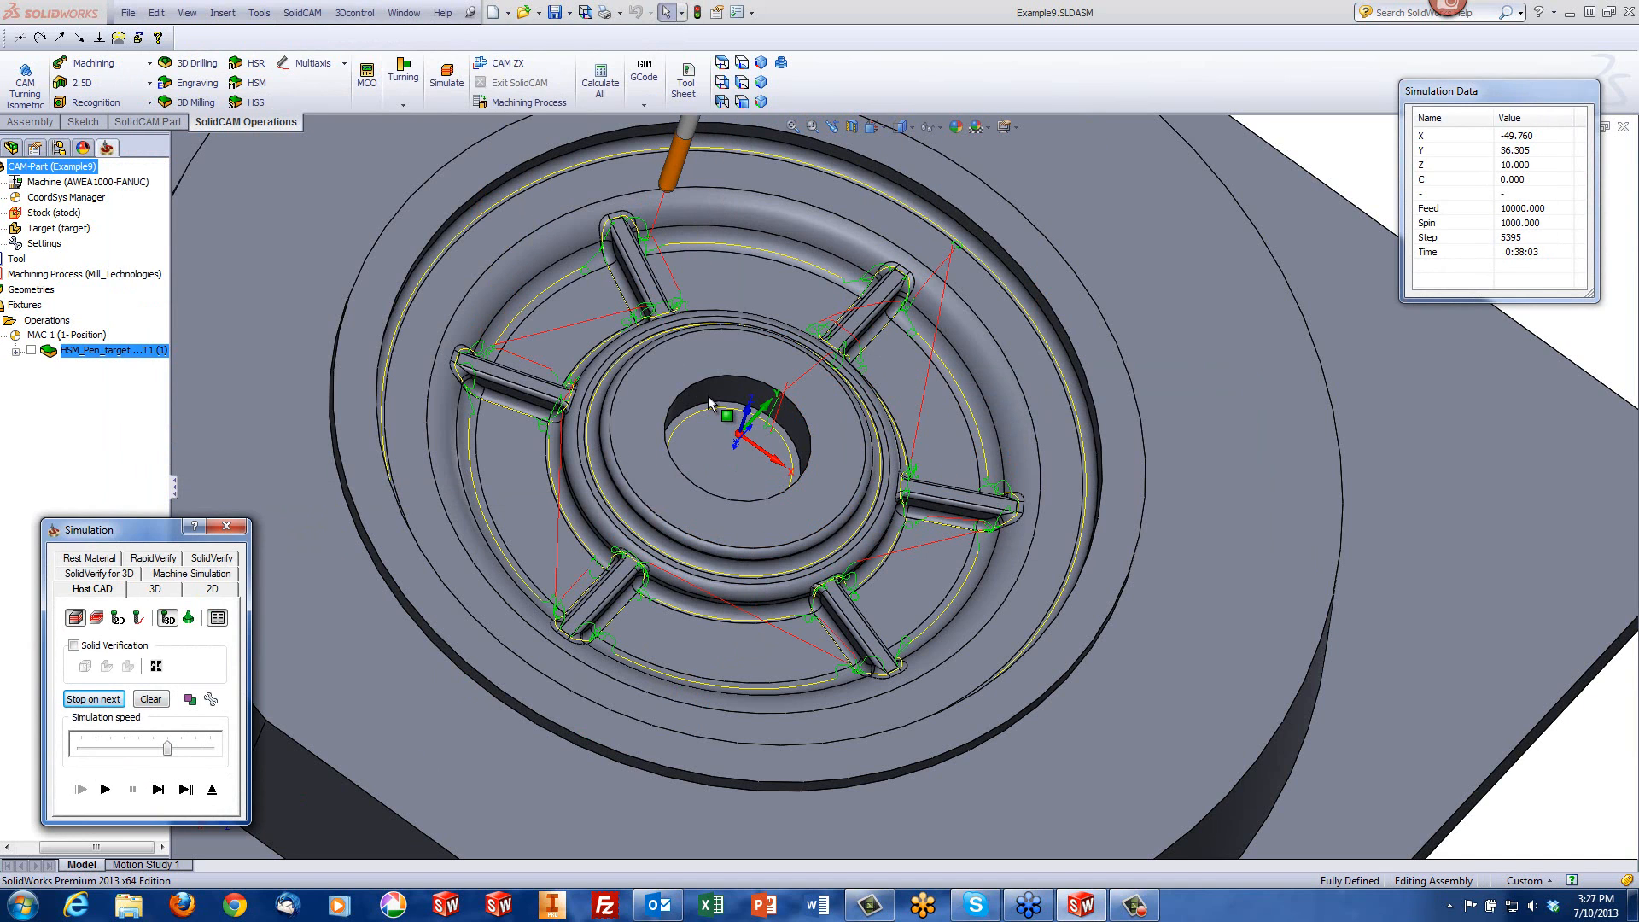
mouse_move(745, 421)
middle_mouse_down()
mouse_move(753, 467)
mouse_move(752, 396)
middle_mouse_up()
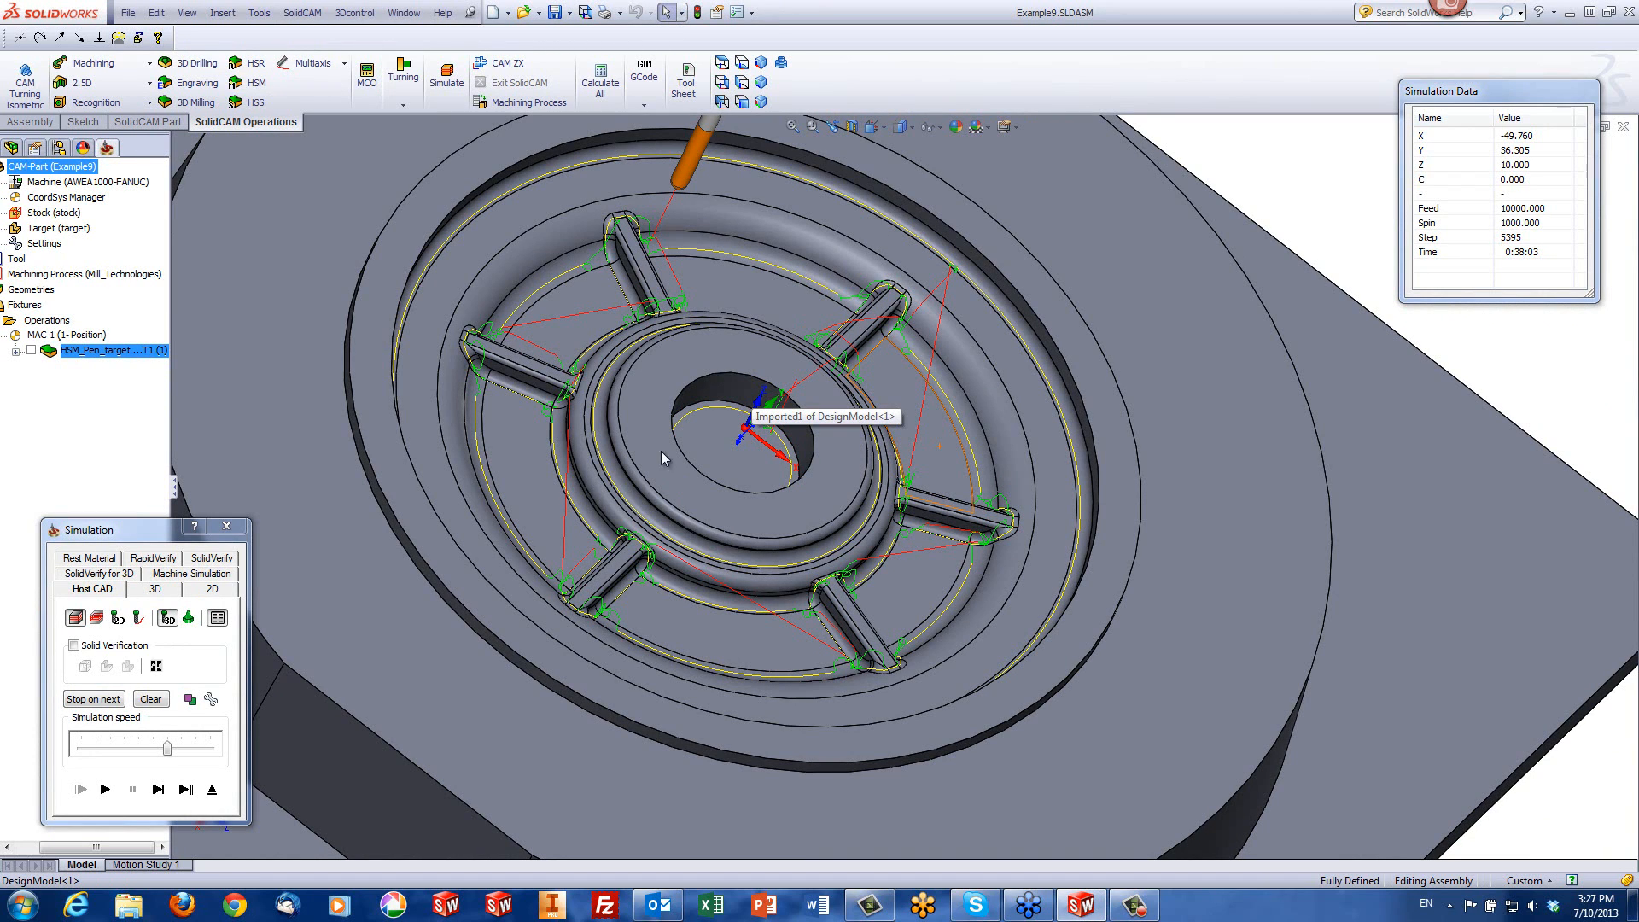
left_click(214, 788)
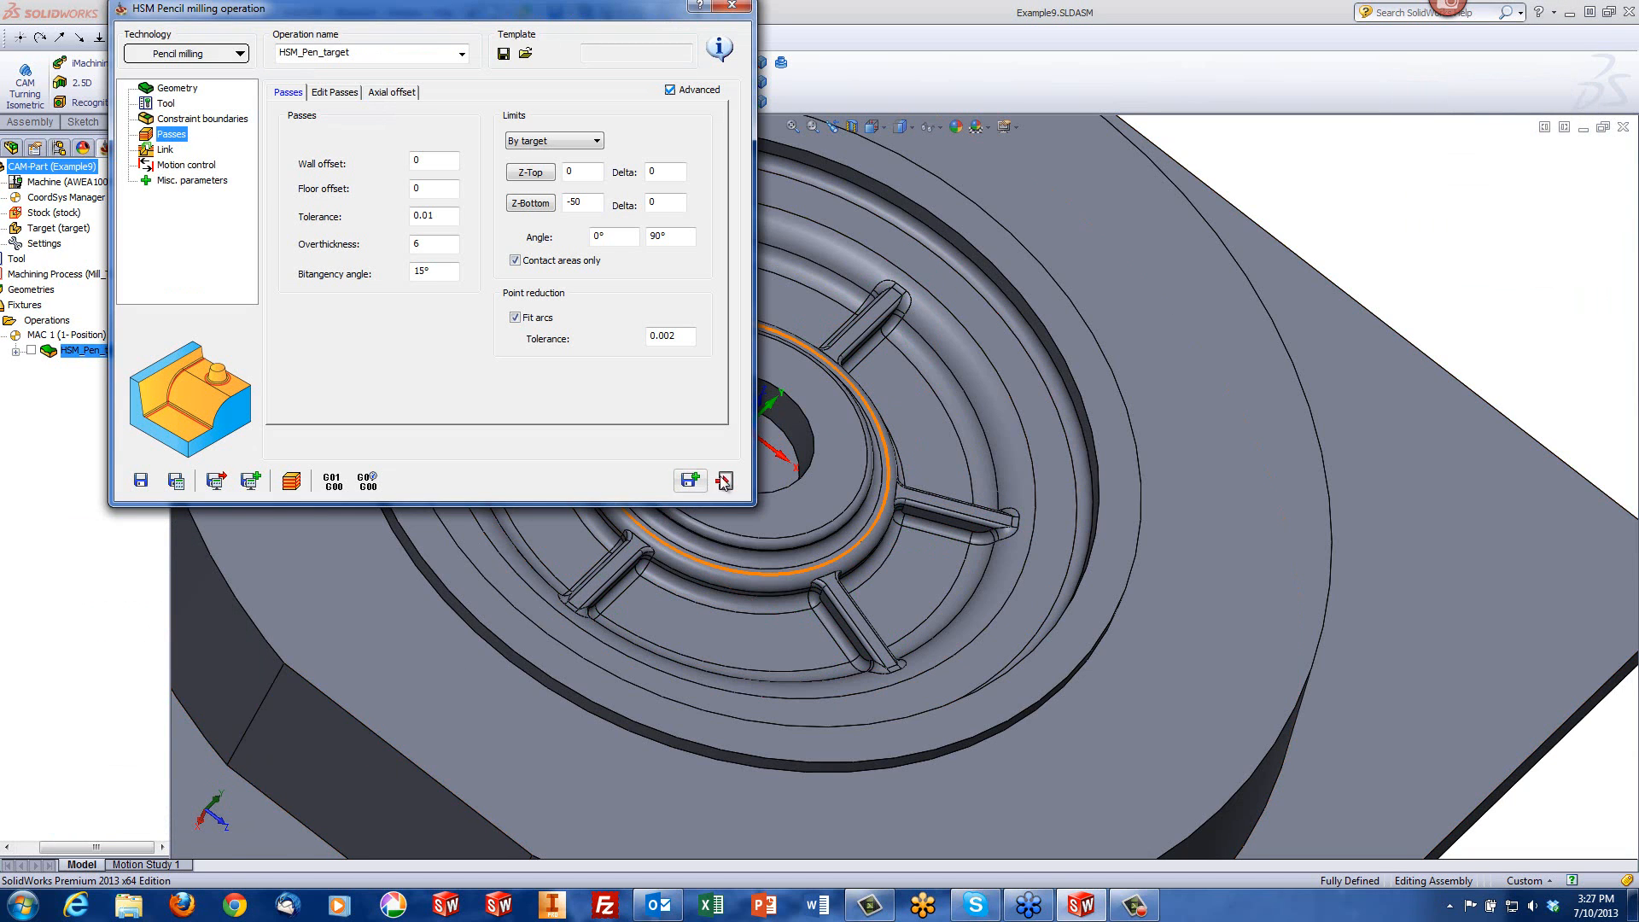
Step: Copy the pencil milling operation and change the copy's technology to Parallel pencil milling
left_click(724, 480)
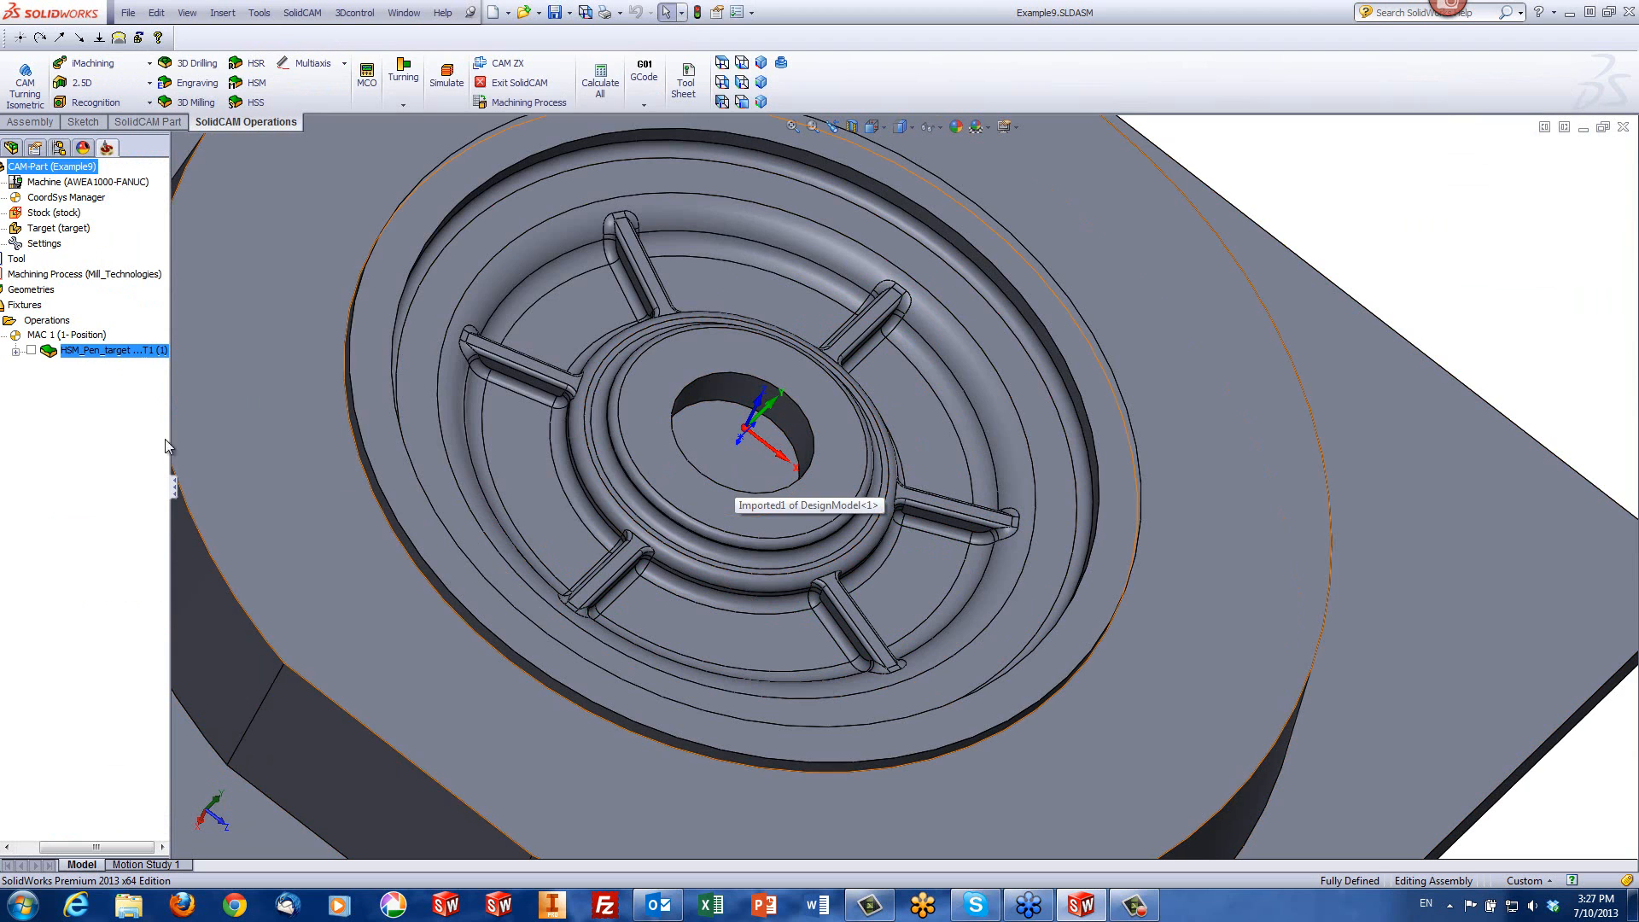
double_click(117, 350)
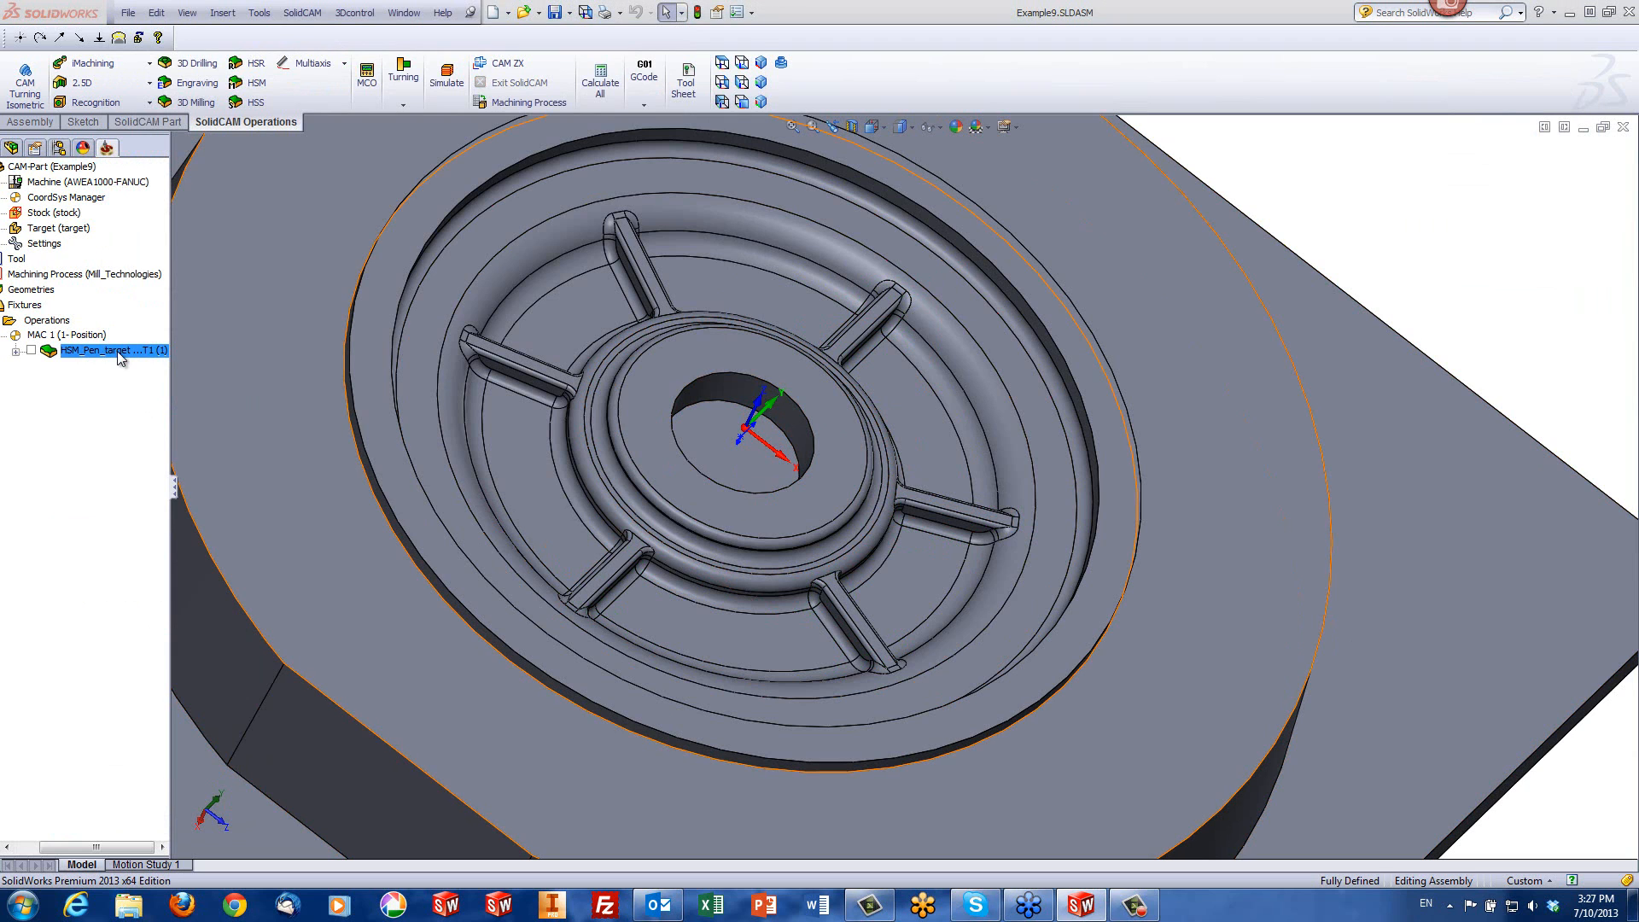
left_click(689, 480)
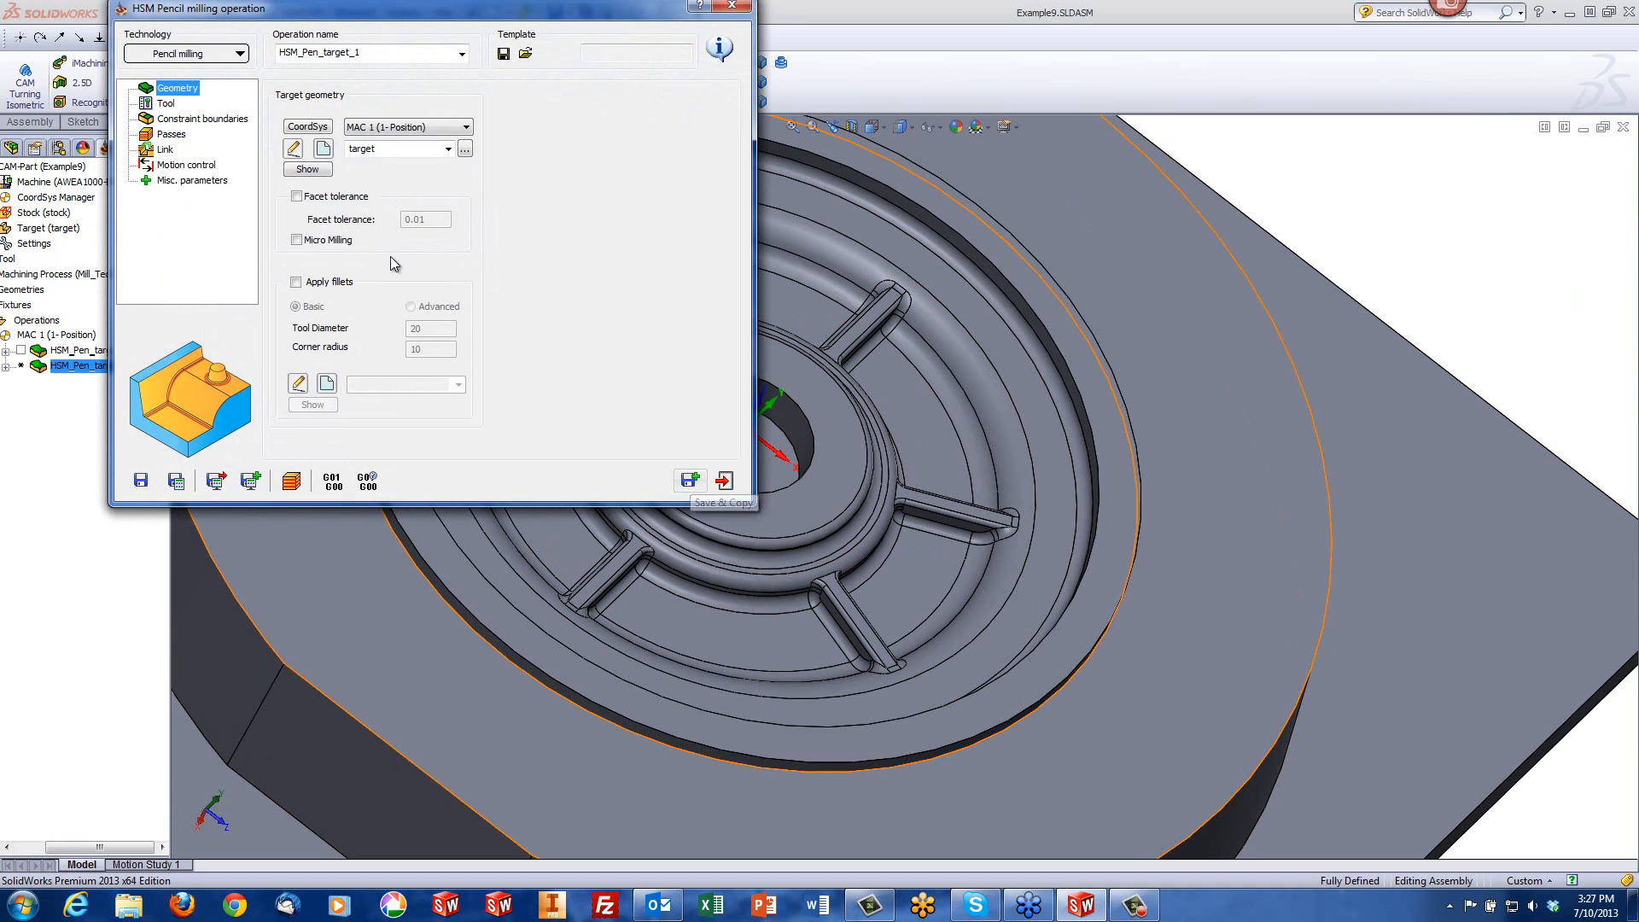
left_click(227, 59)
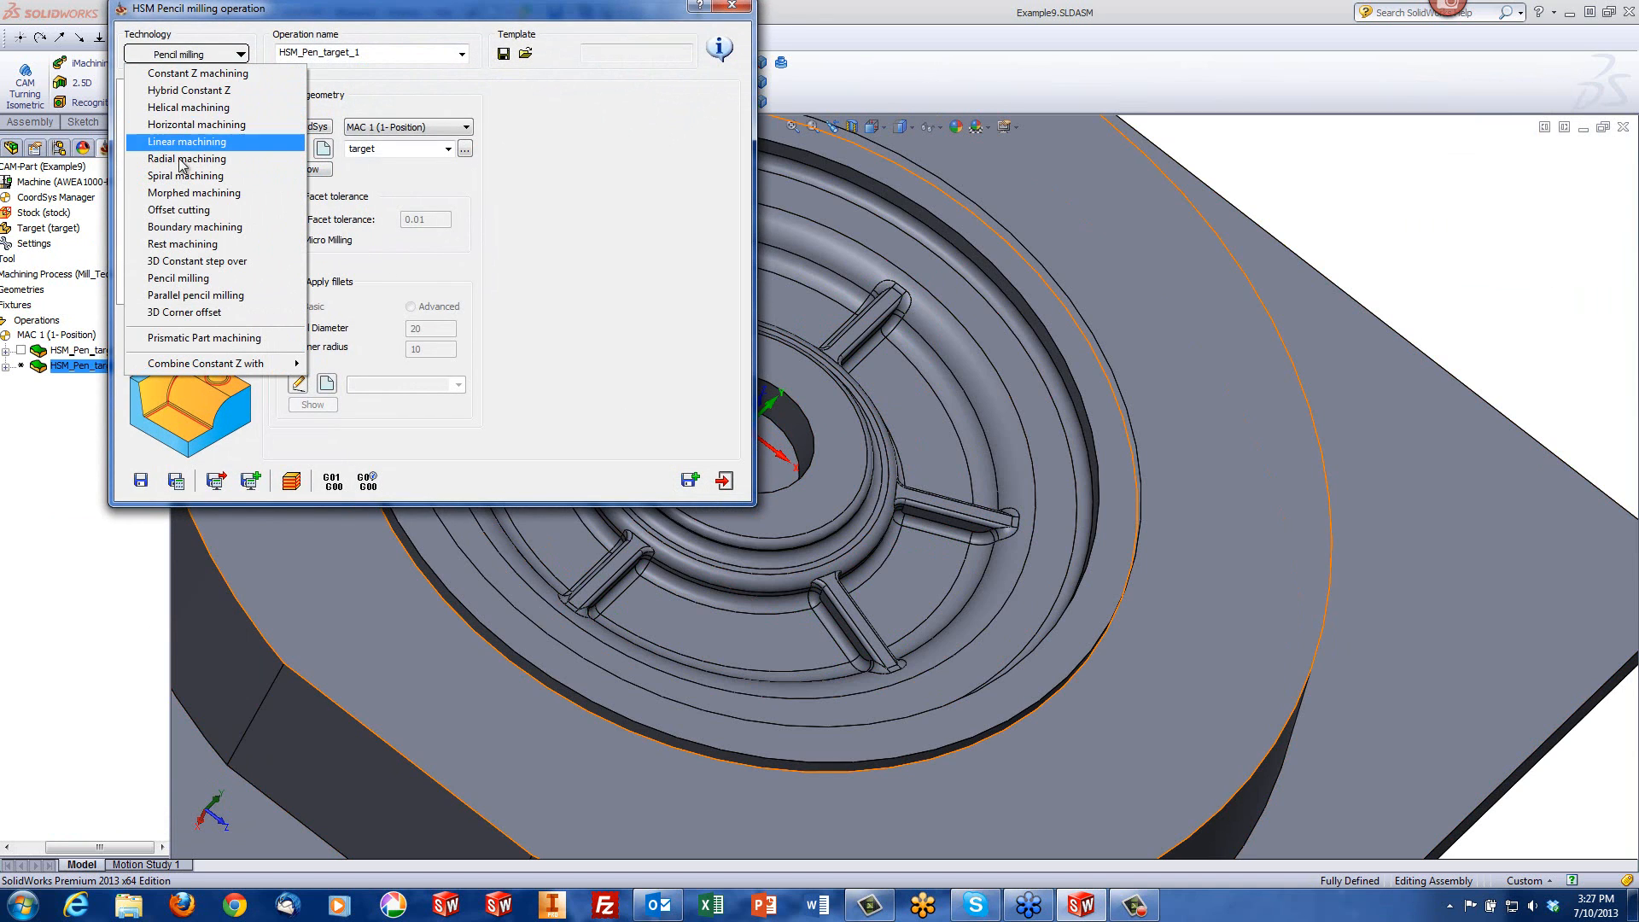
left_click(189, 296)
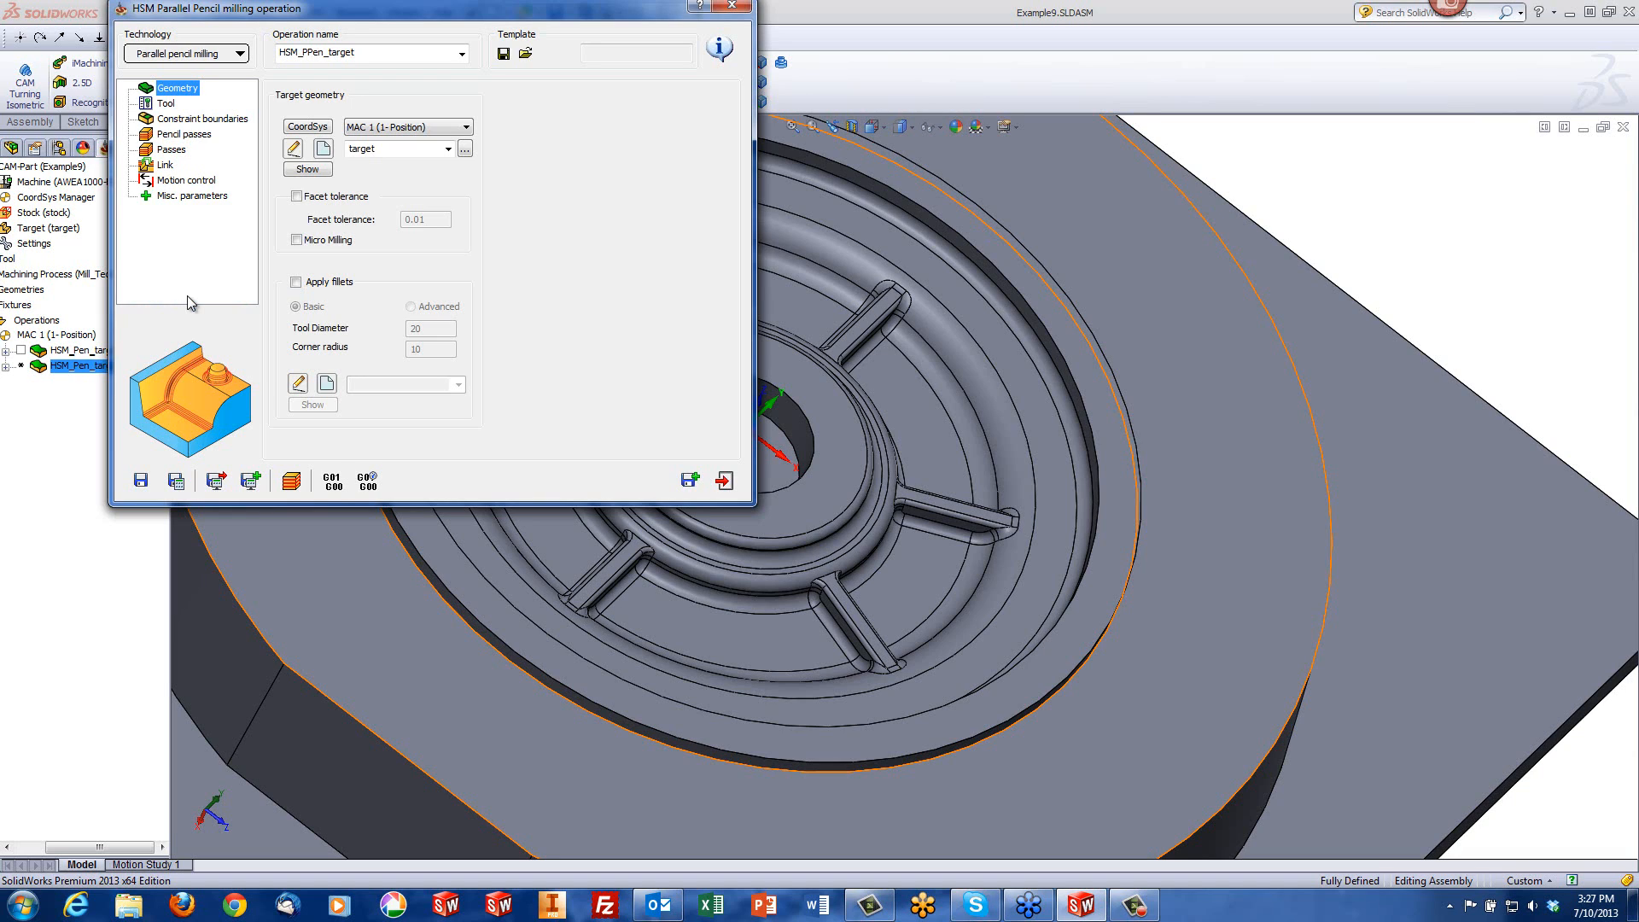
Step: Set the overthickness to 6 and the bitangency angle to 15° for the pencil passes of the parallel pencil operation
left_click(171, 137)
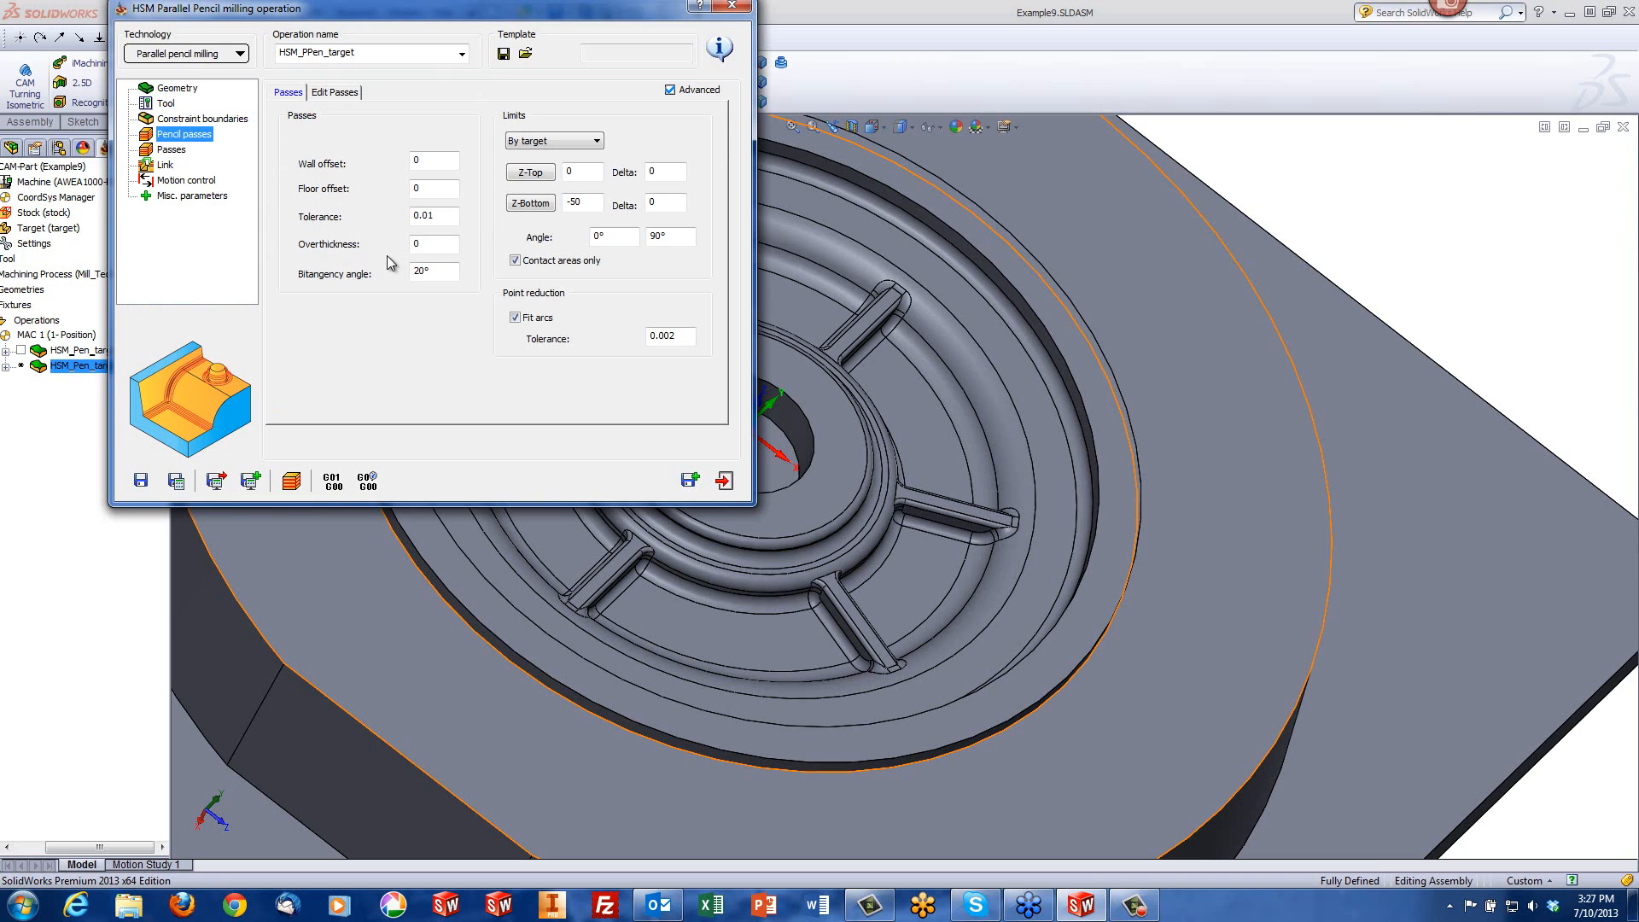
left_click(430, 244)
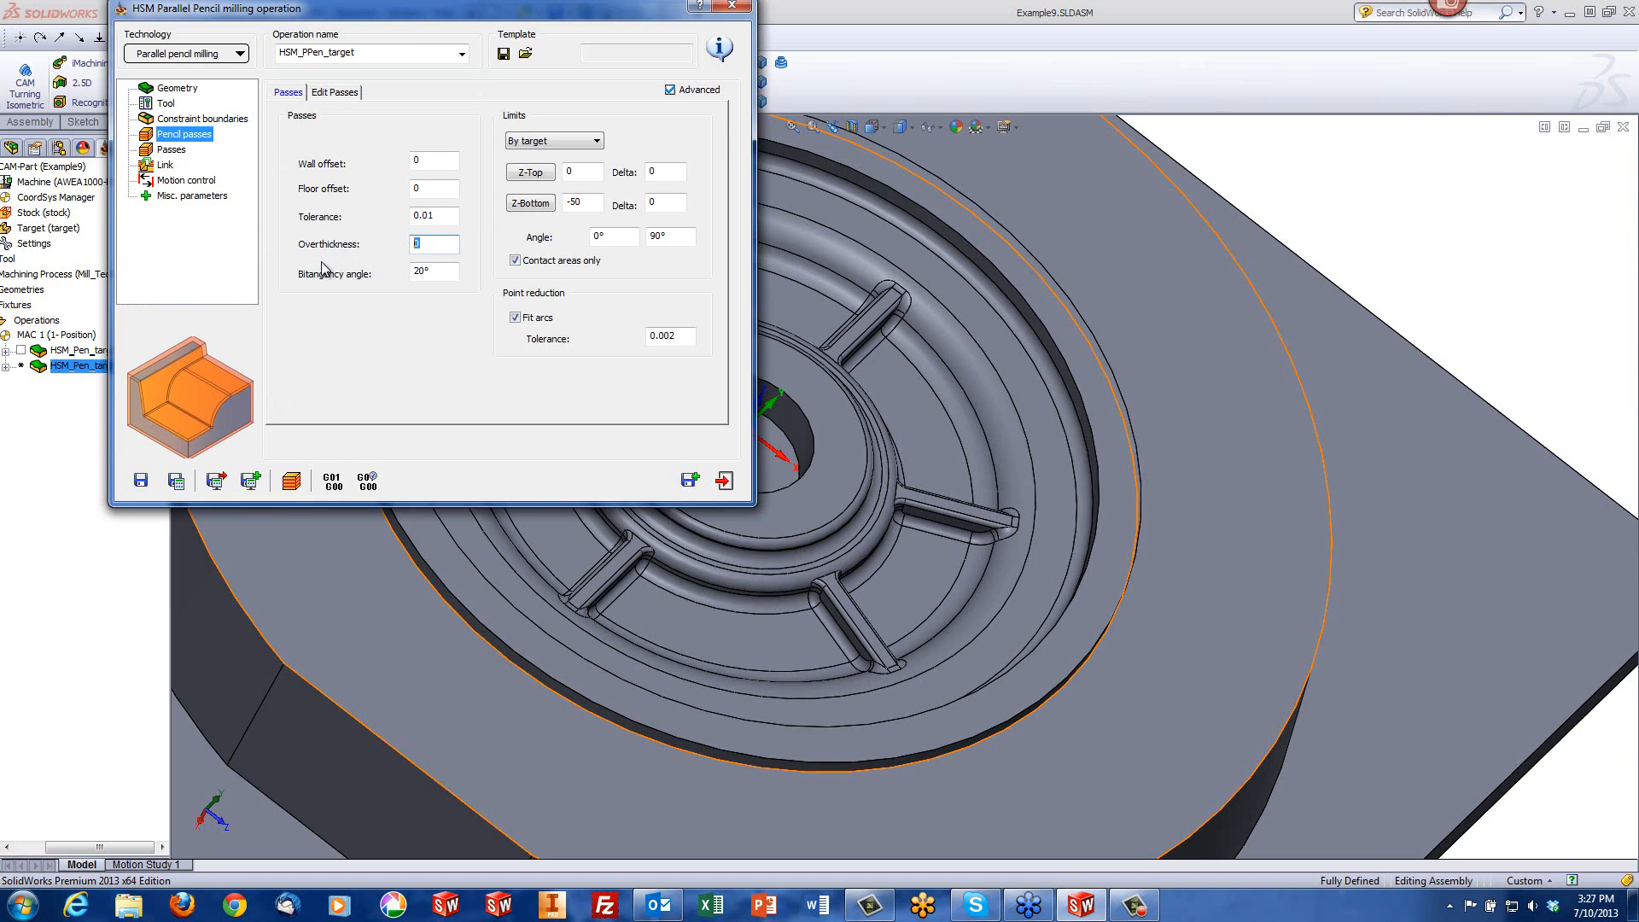
type("6")
key("Tab")
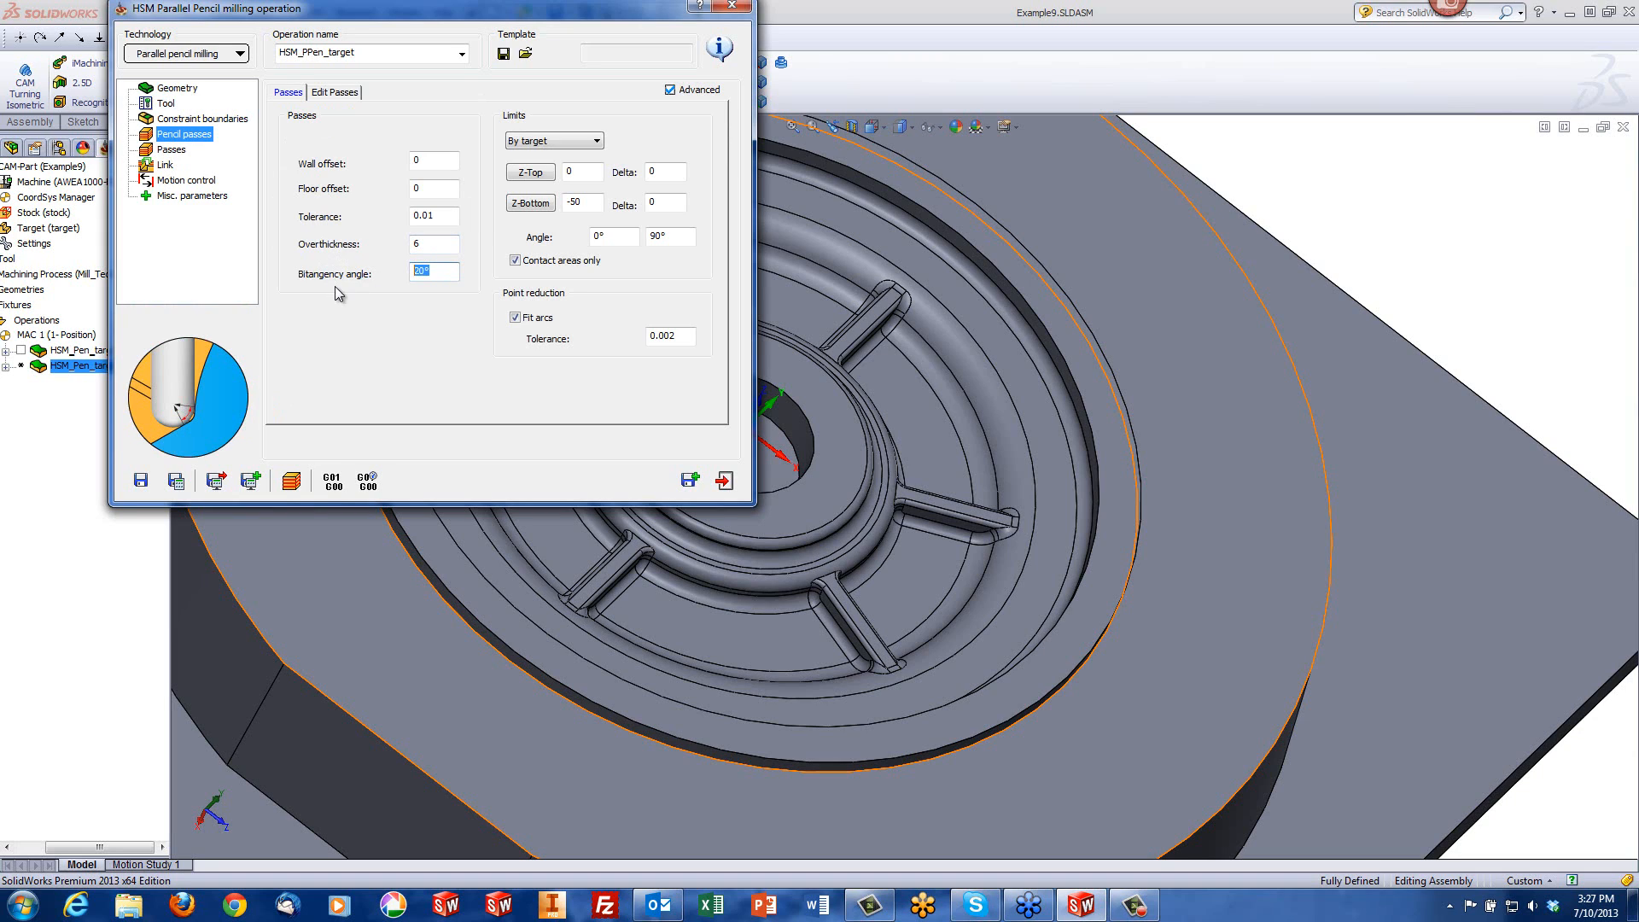
type("15")
Step: Review the parallel passes' horizontal and vertical step over and the limit on the number of offsets
left_click(171, 151)
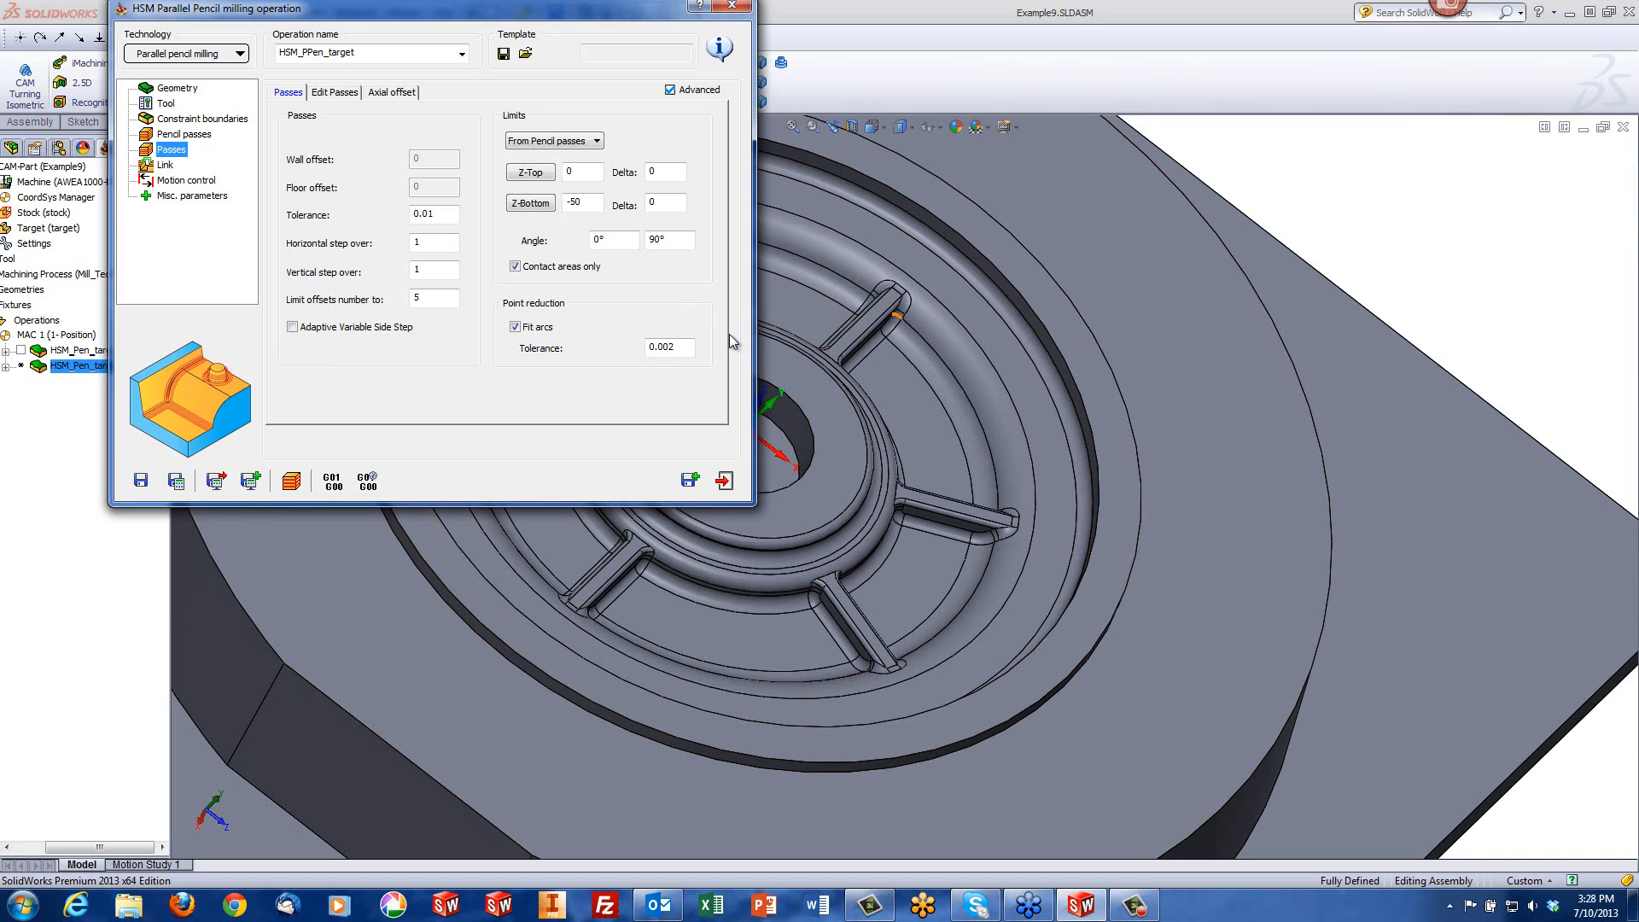
double_click(440, 242)
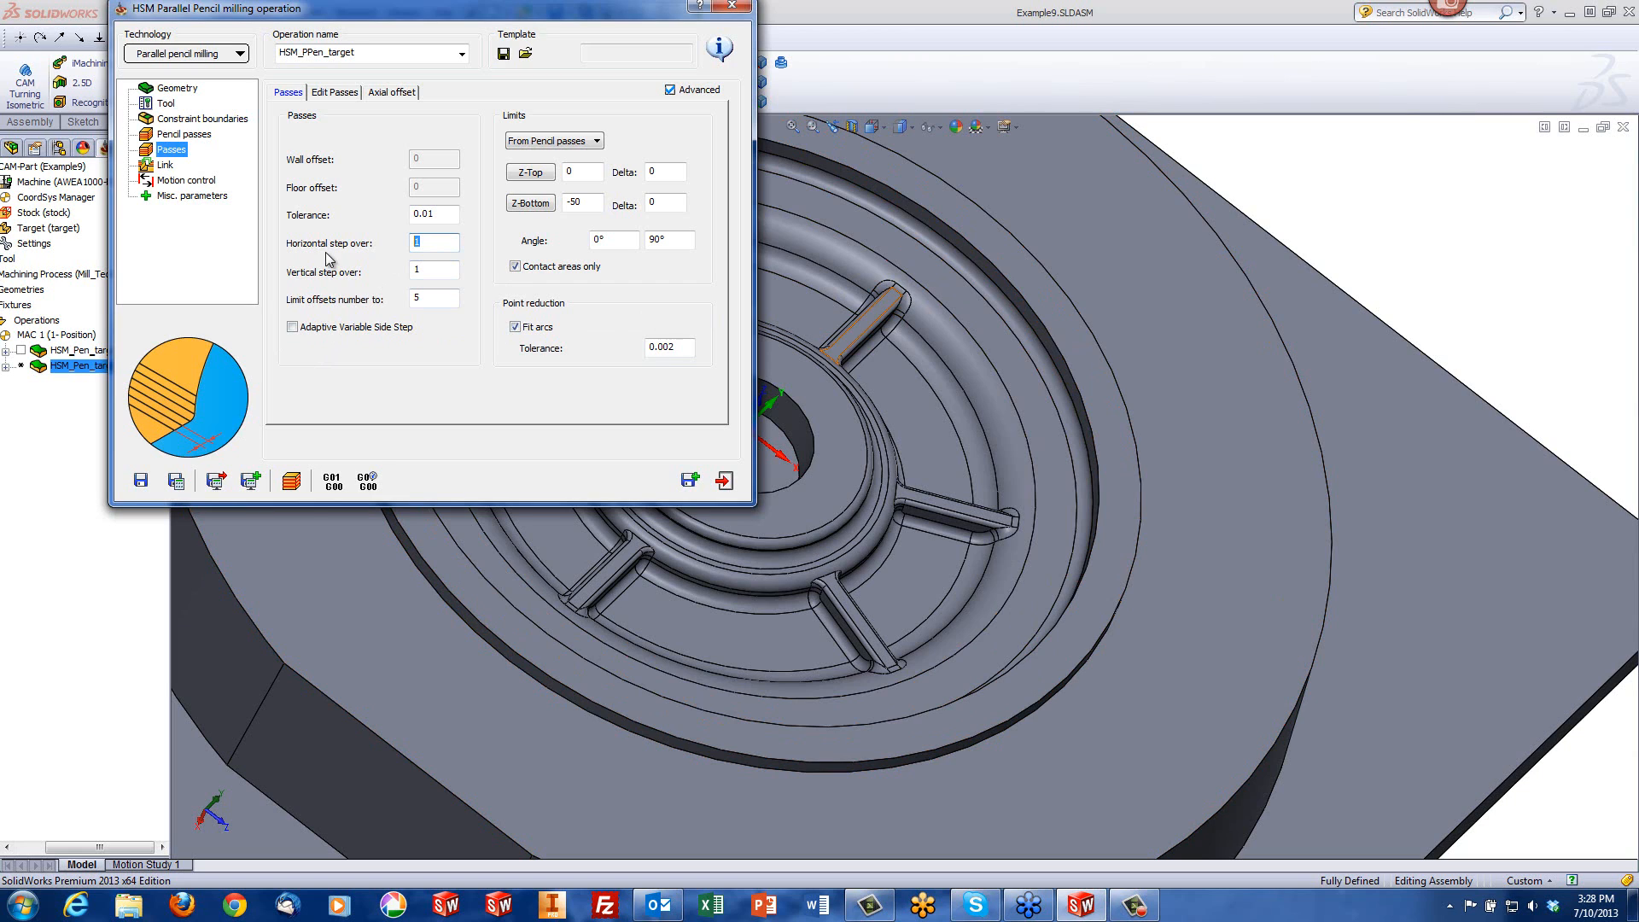
left_click(440, 300)
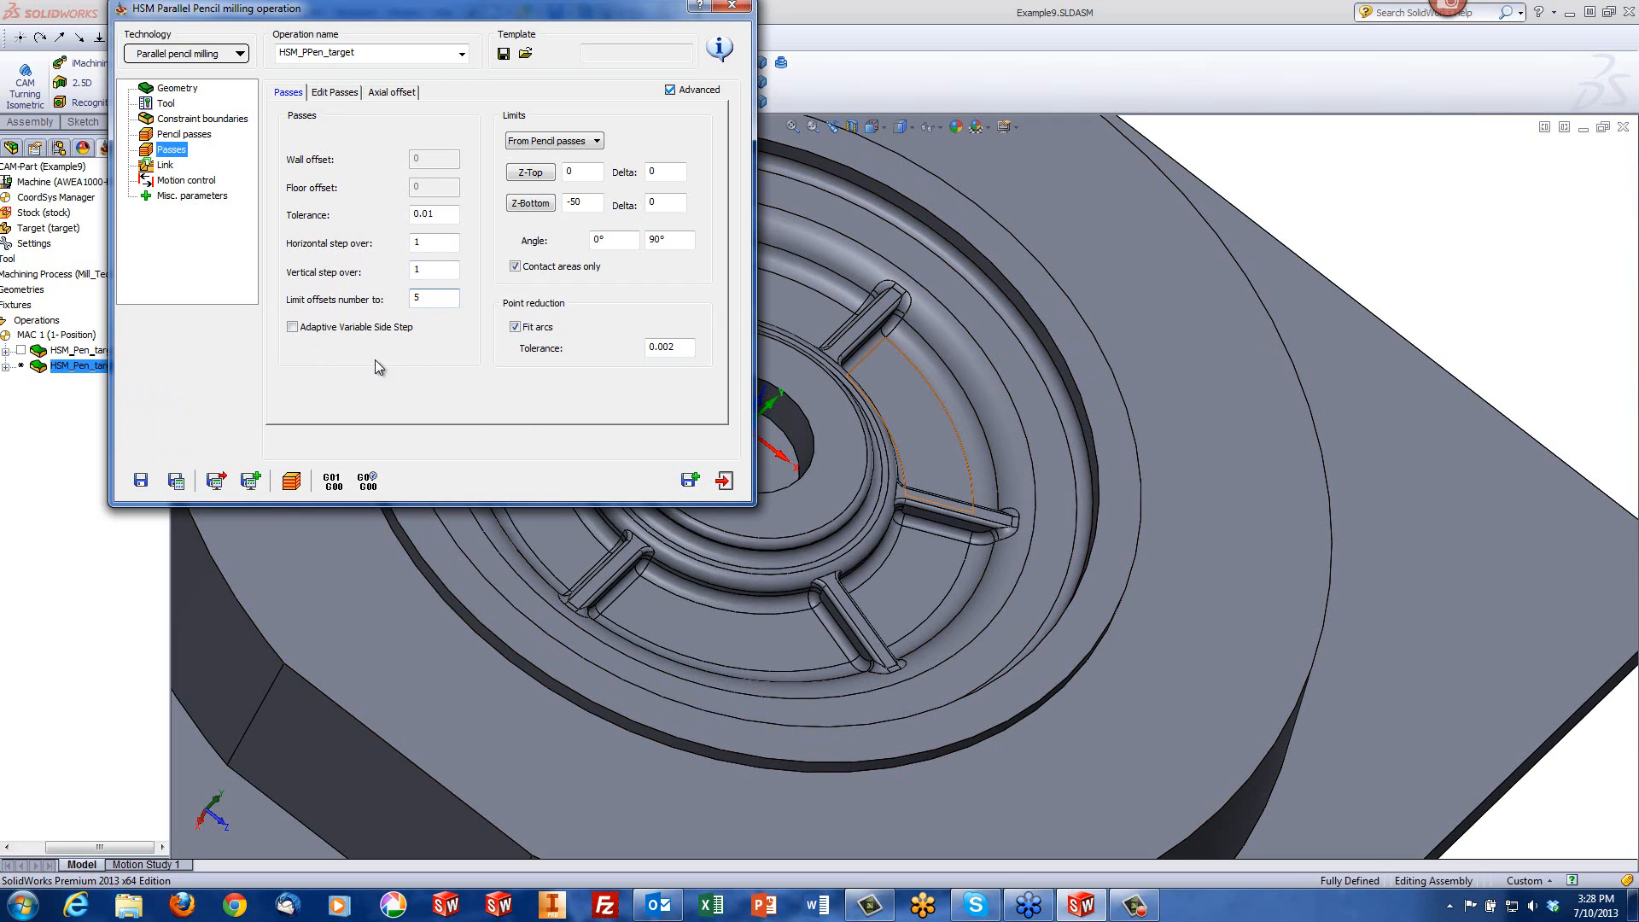
Step: Calculate the parallel pencil milling operation, simulate it at maximum speed, inspect the parallel passes near a rib, and close the simulation
left_click(288, 490)
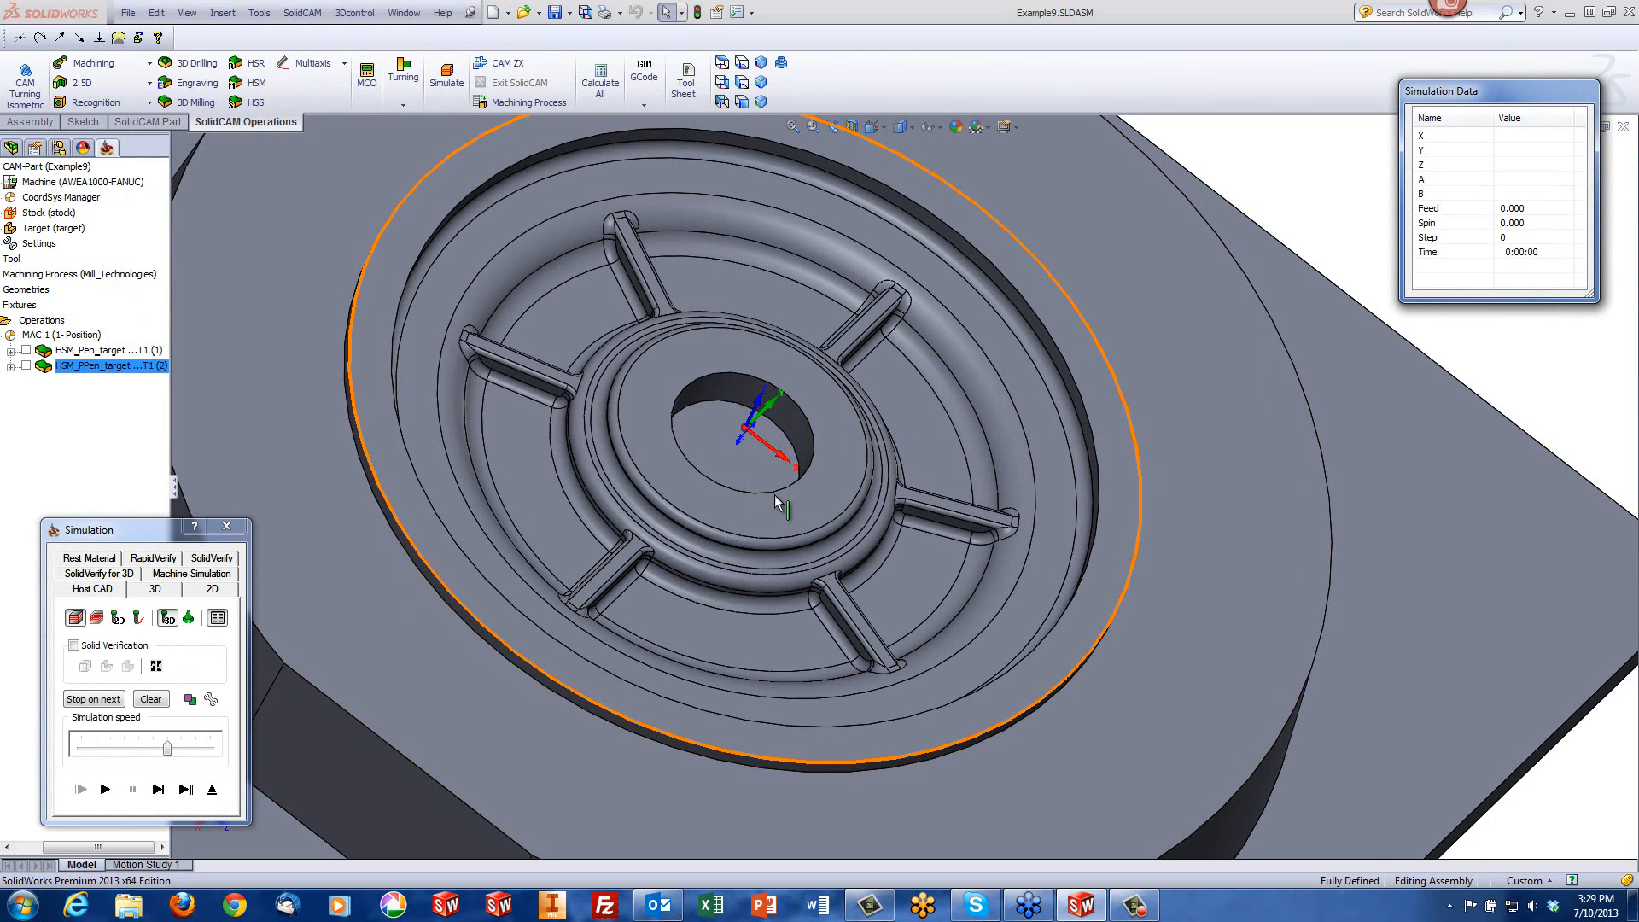
left_click(106, 791)
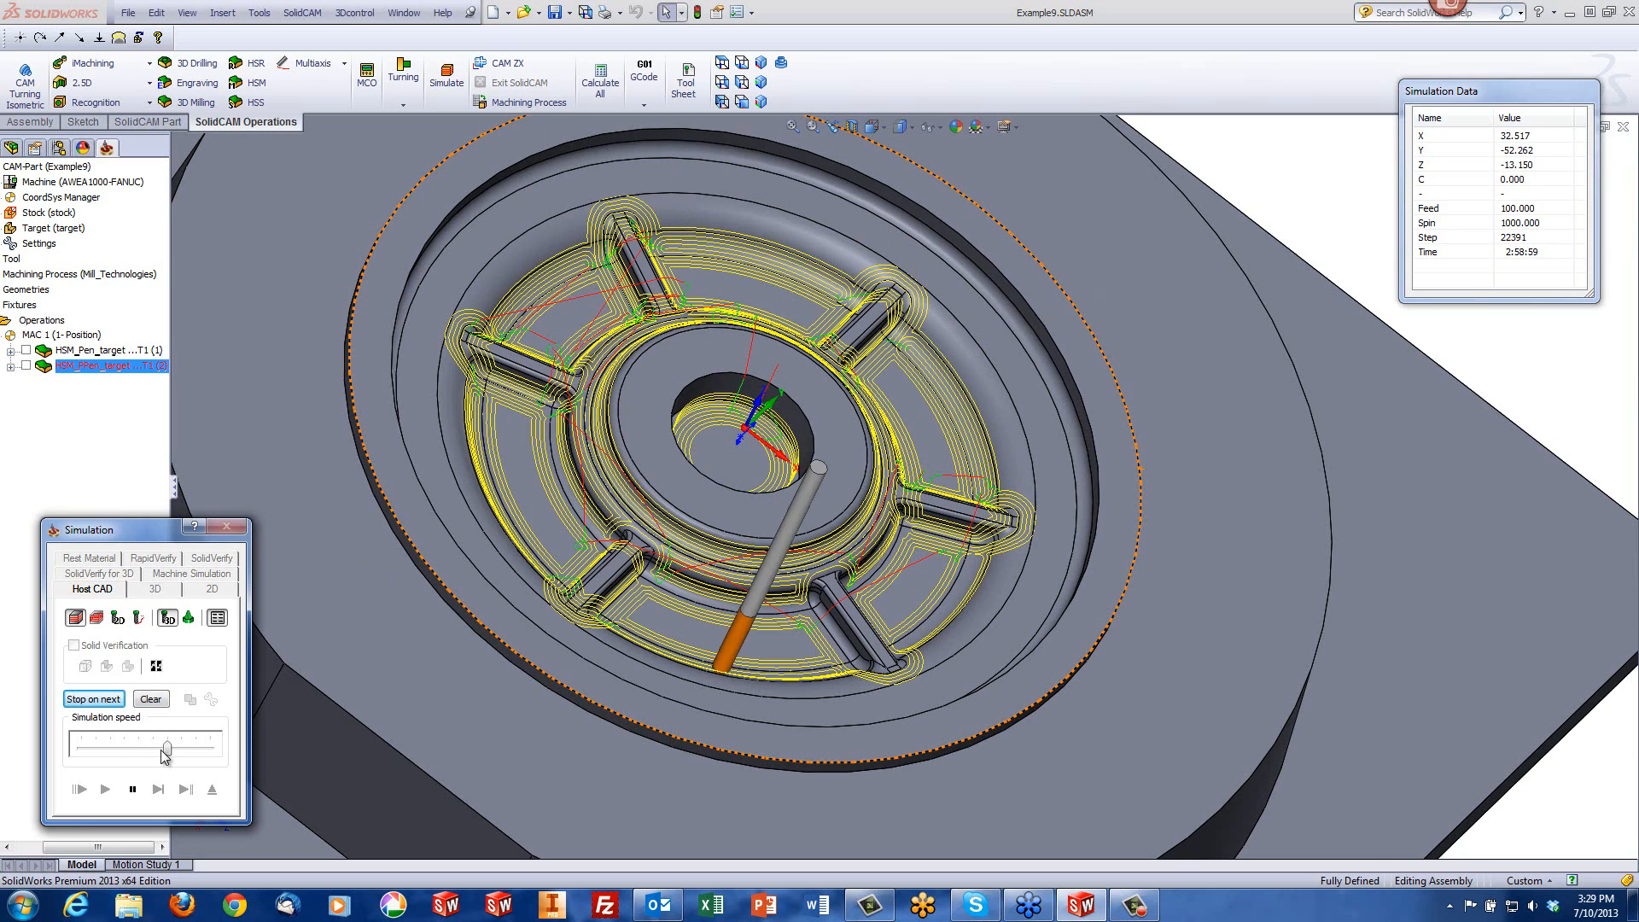
left_click_drag(167, 748, 210, 747)
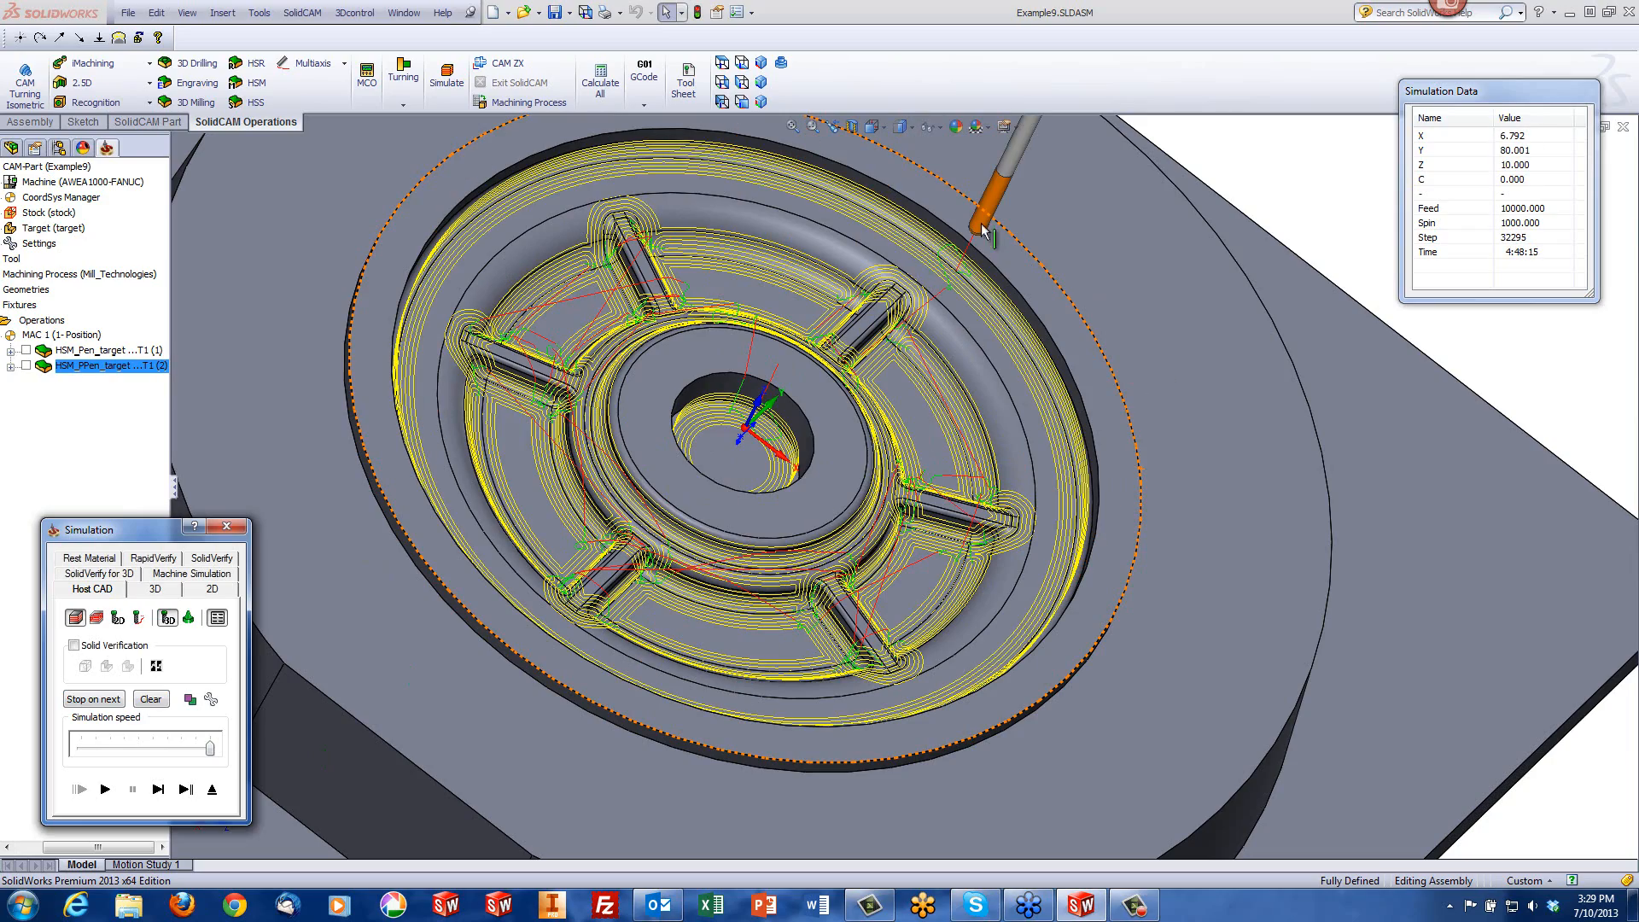
scroll(1035, 241, "down", 5)
scroll(841, 253, "down", 5)
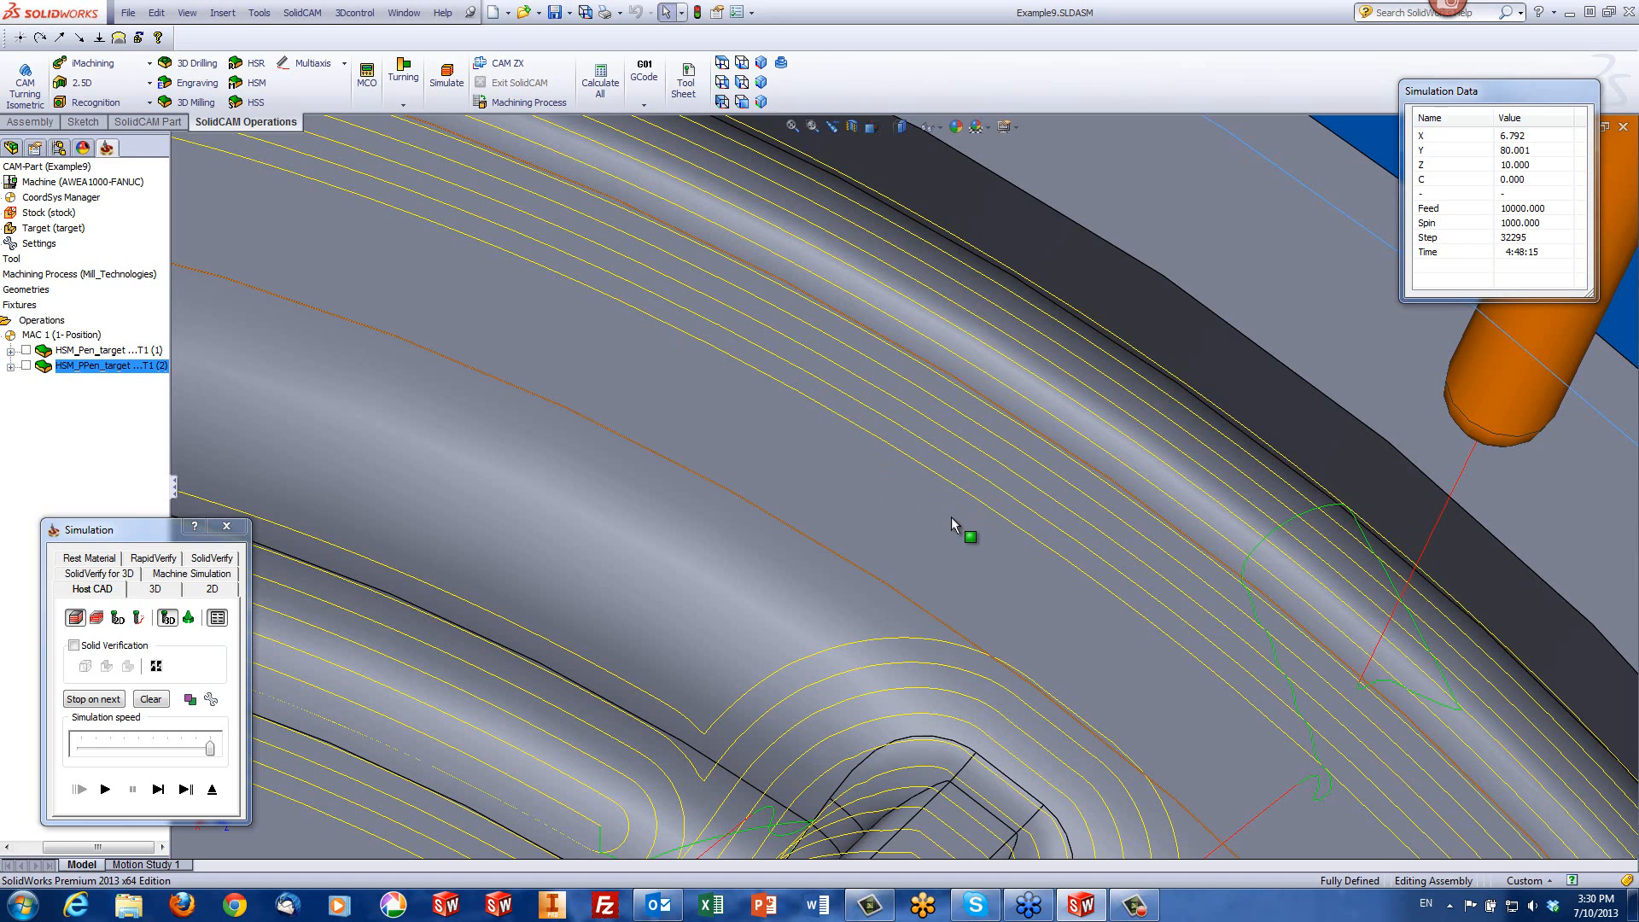
left_click(213, 797)
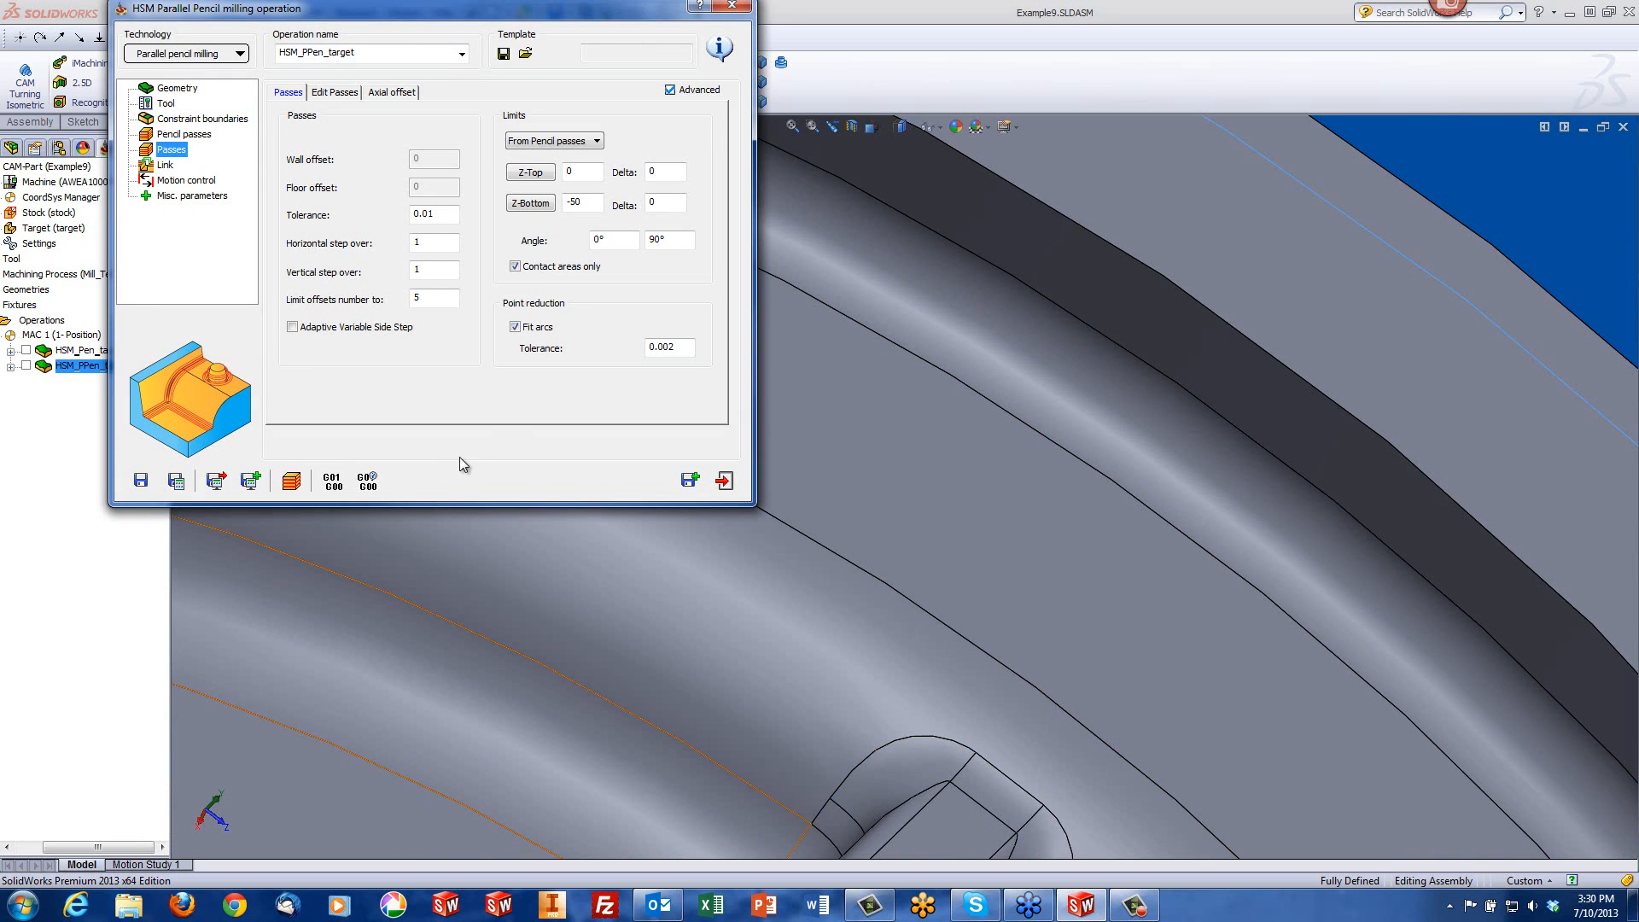
Step: Copy the parallel pencil milling operation and change the copy's technology to 3D Corner offset
left_click(696, 480)
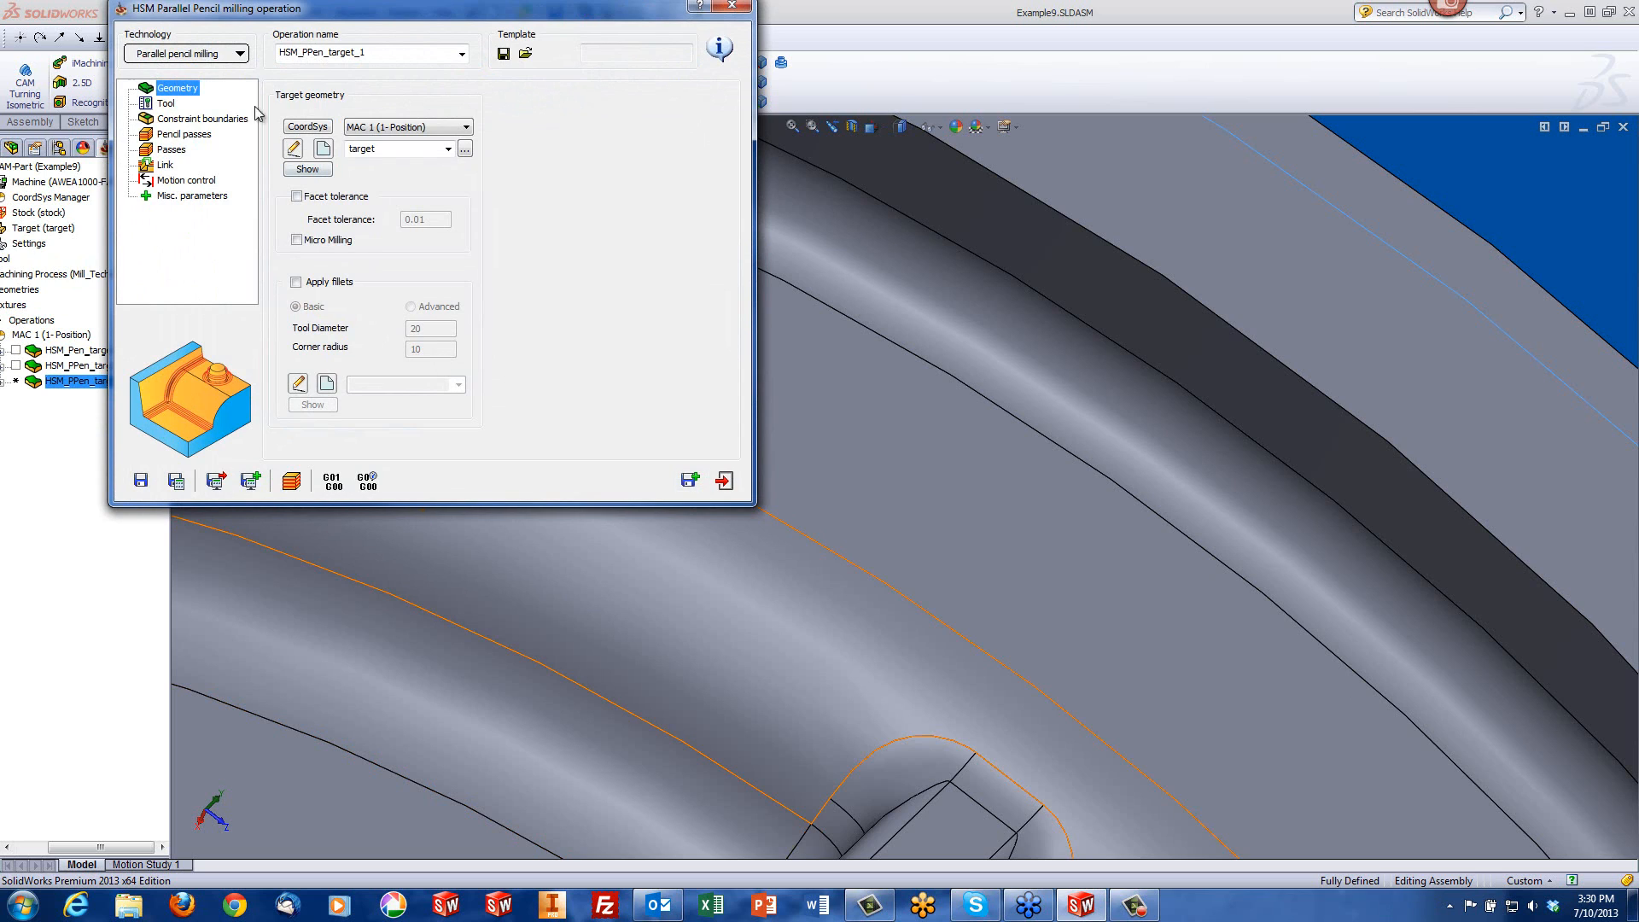
left_click(220, 55)
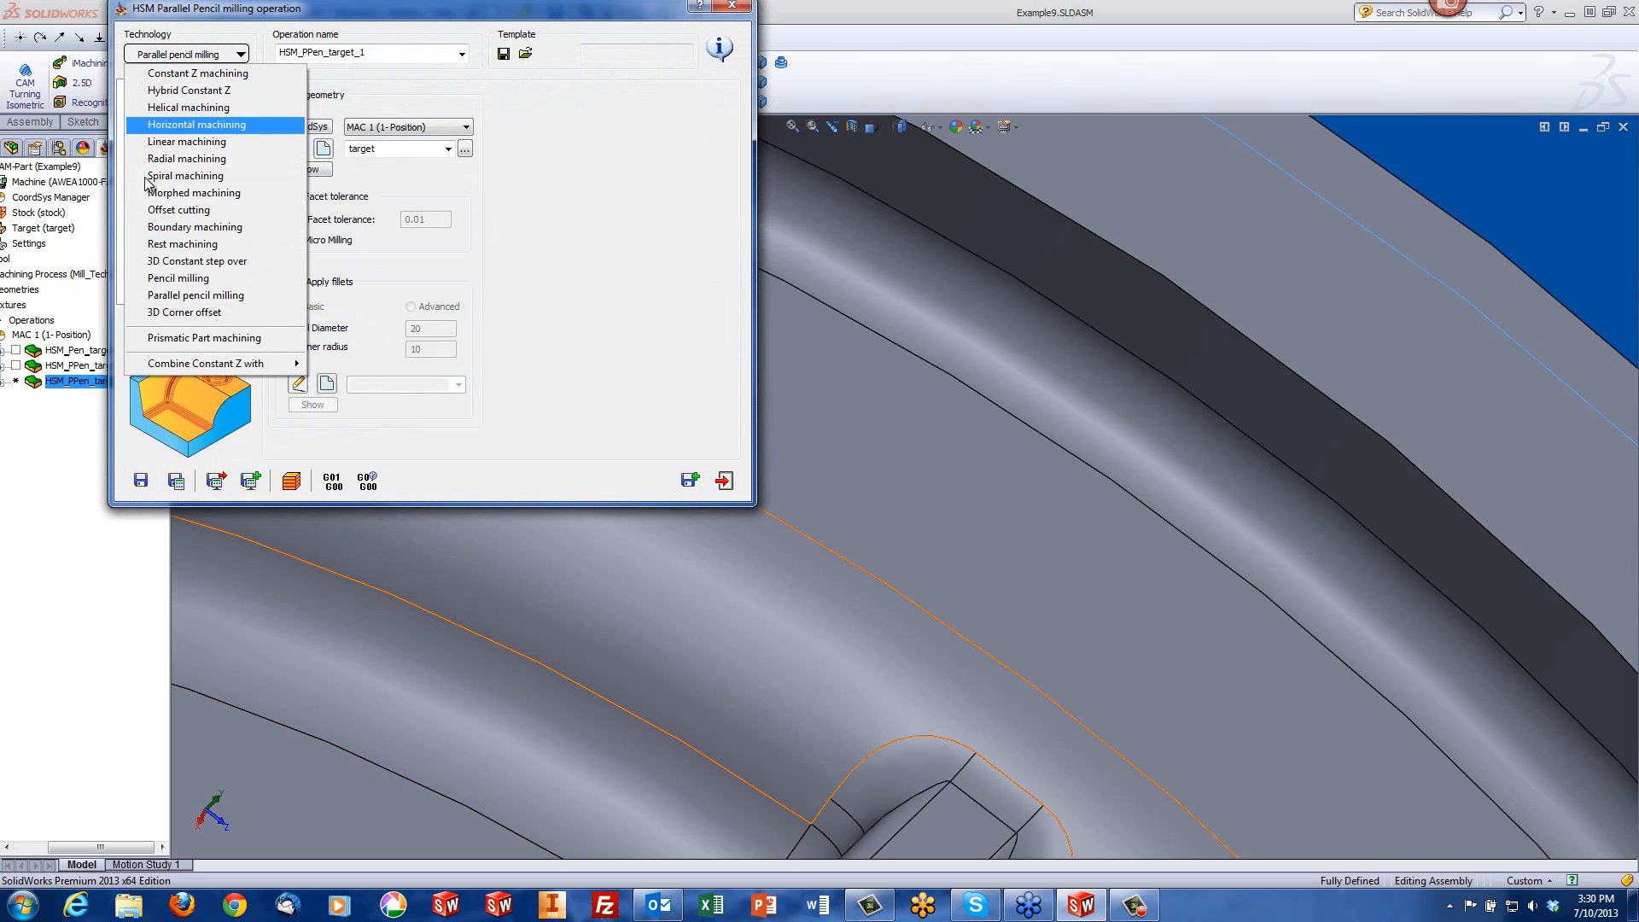
left_click(163, 314)
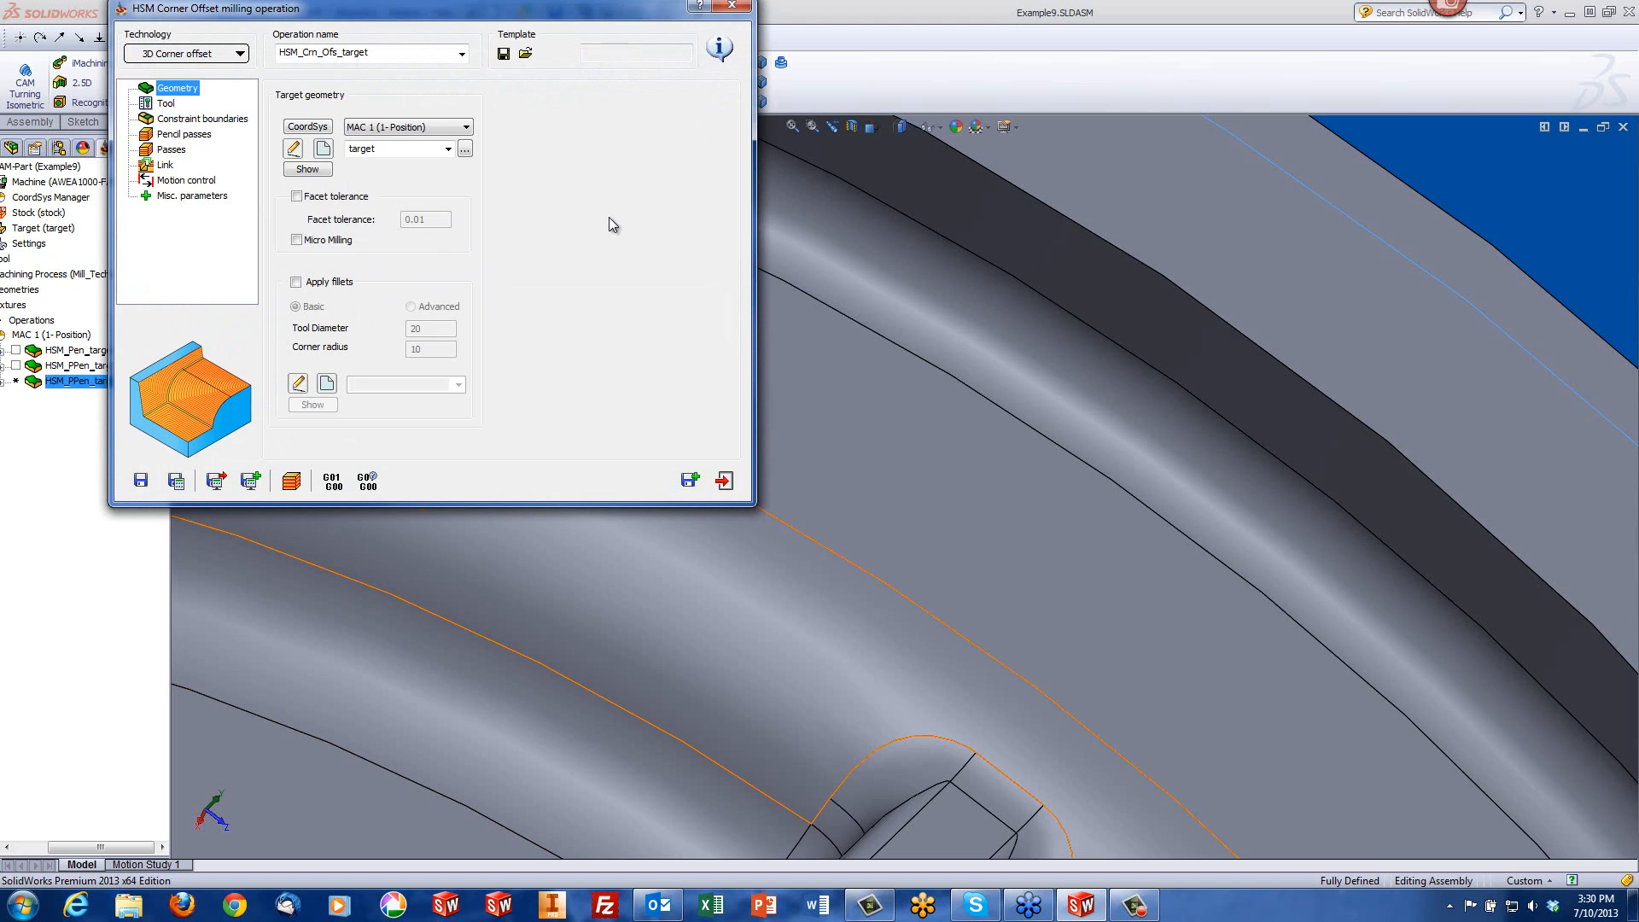
left_click(222, 53)
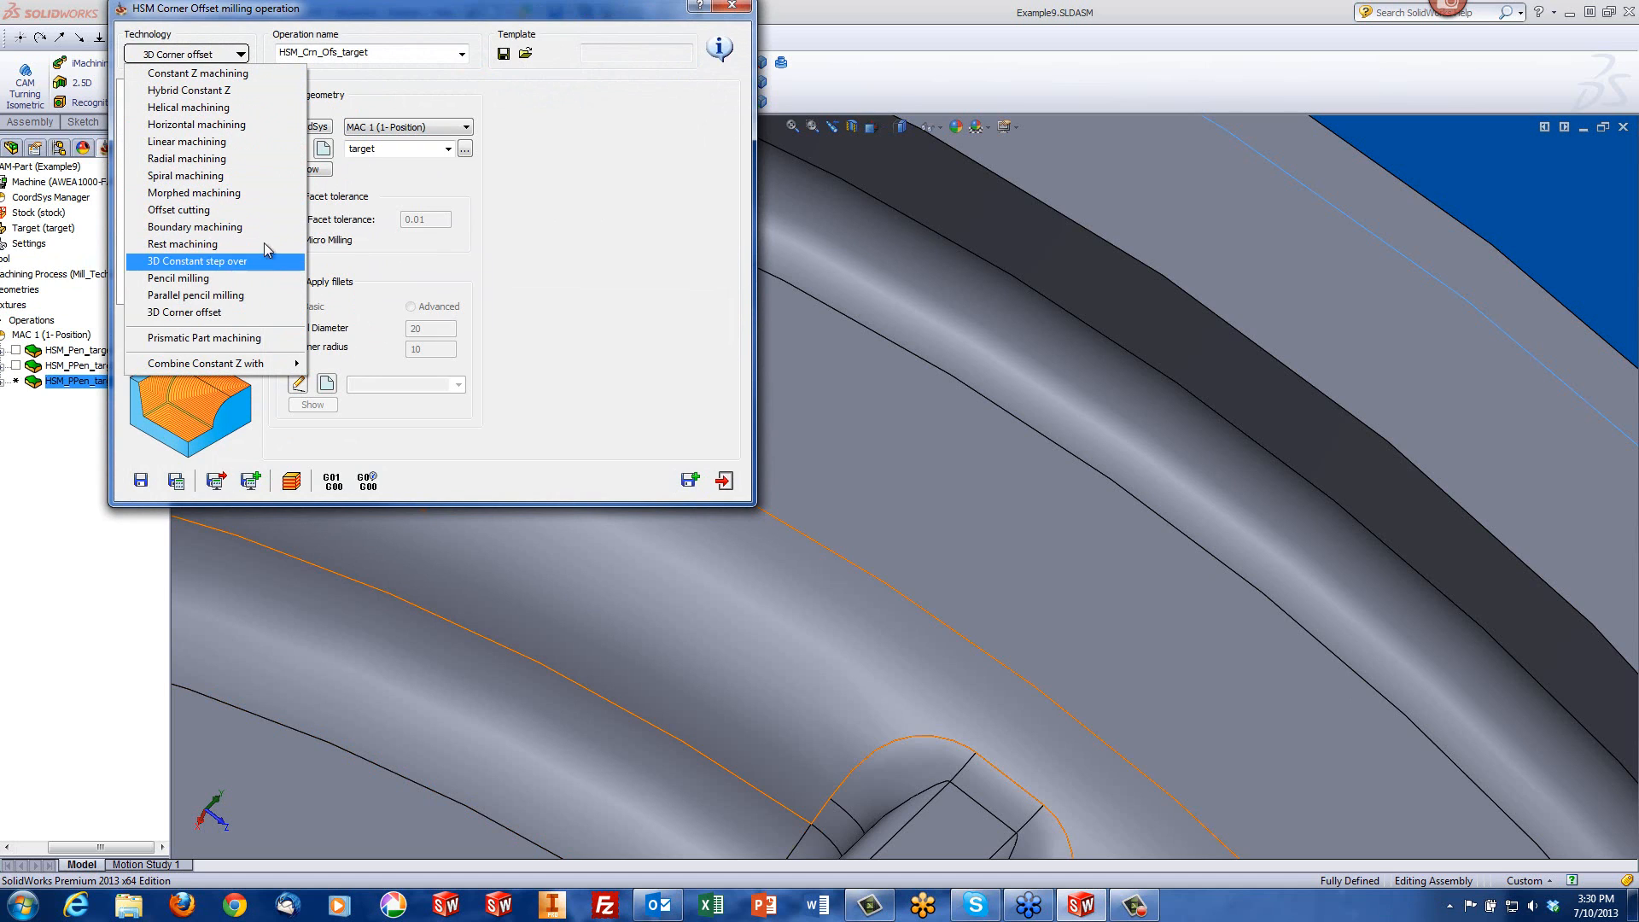
left_click(555, 177)
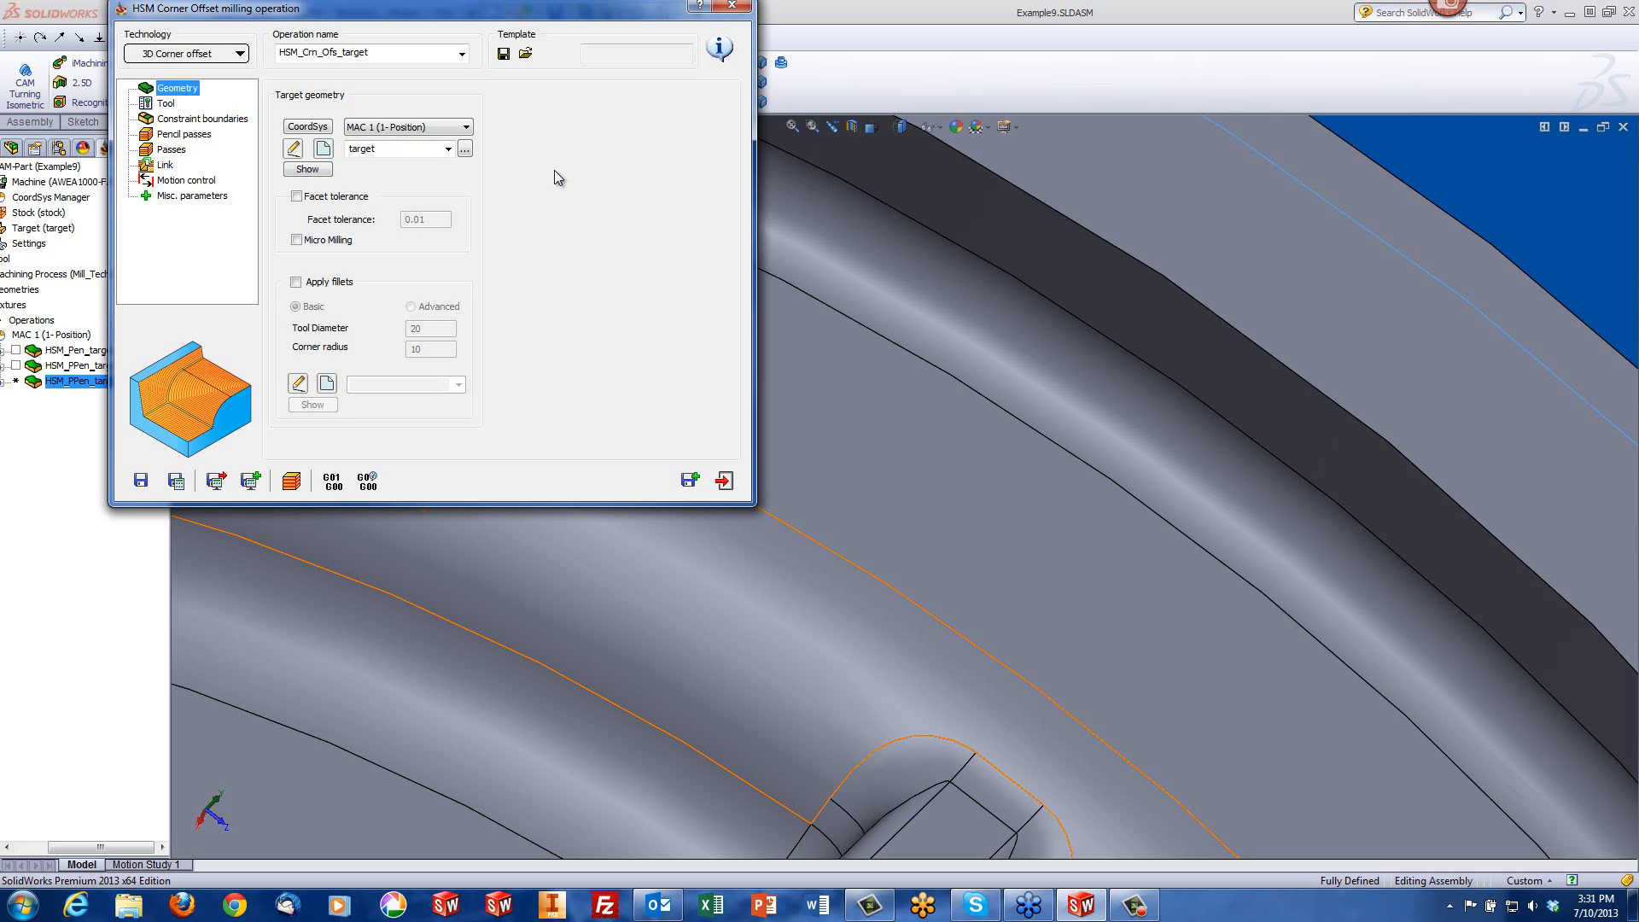
Step: Set the bitangency angle to 15° for the pencil passes of the corner offset operation
left_click(180, 137)
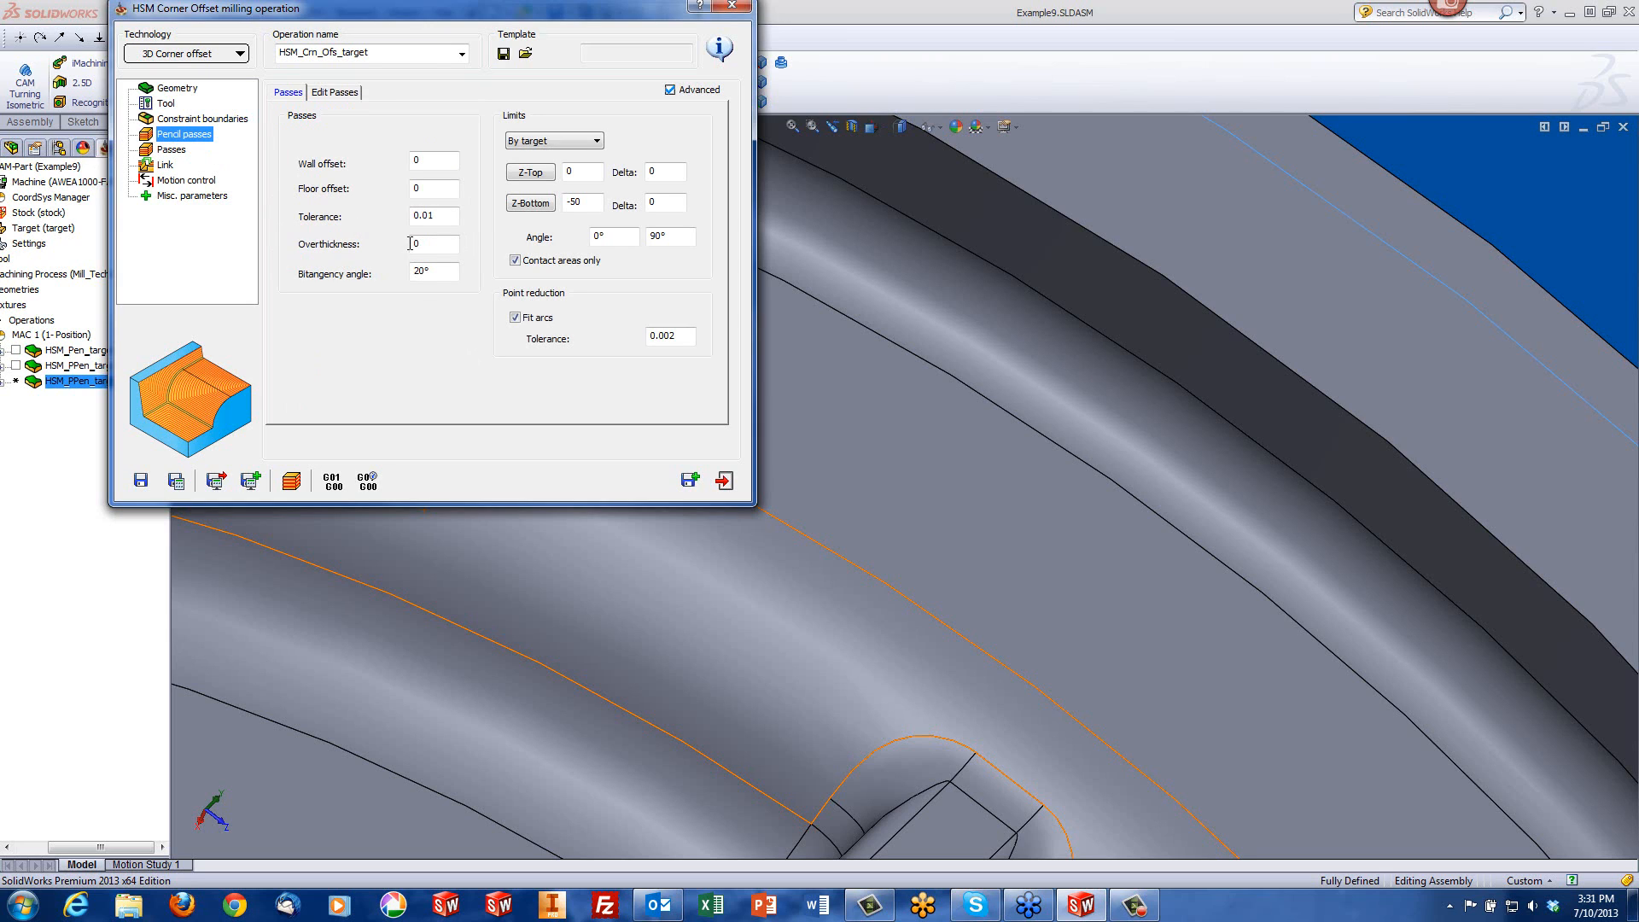
left_click(436, 245)
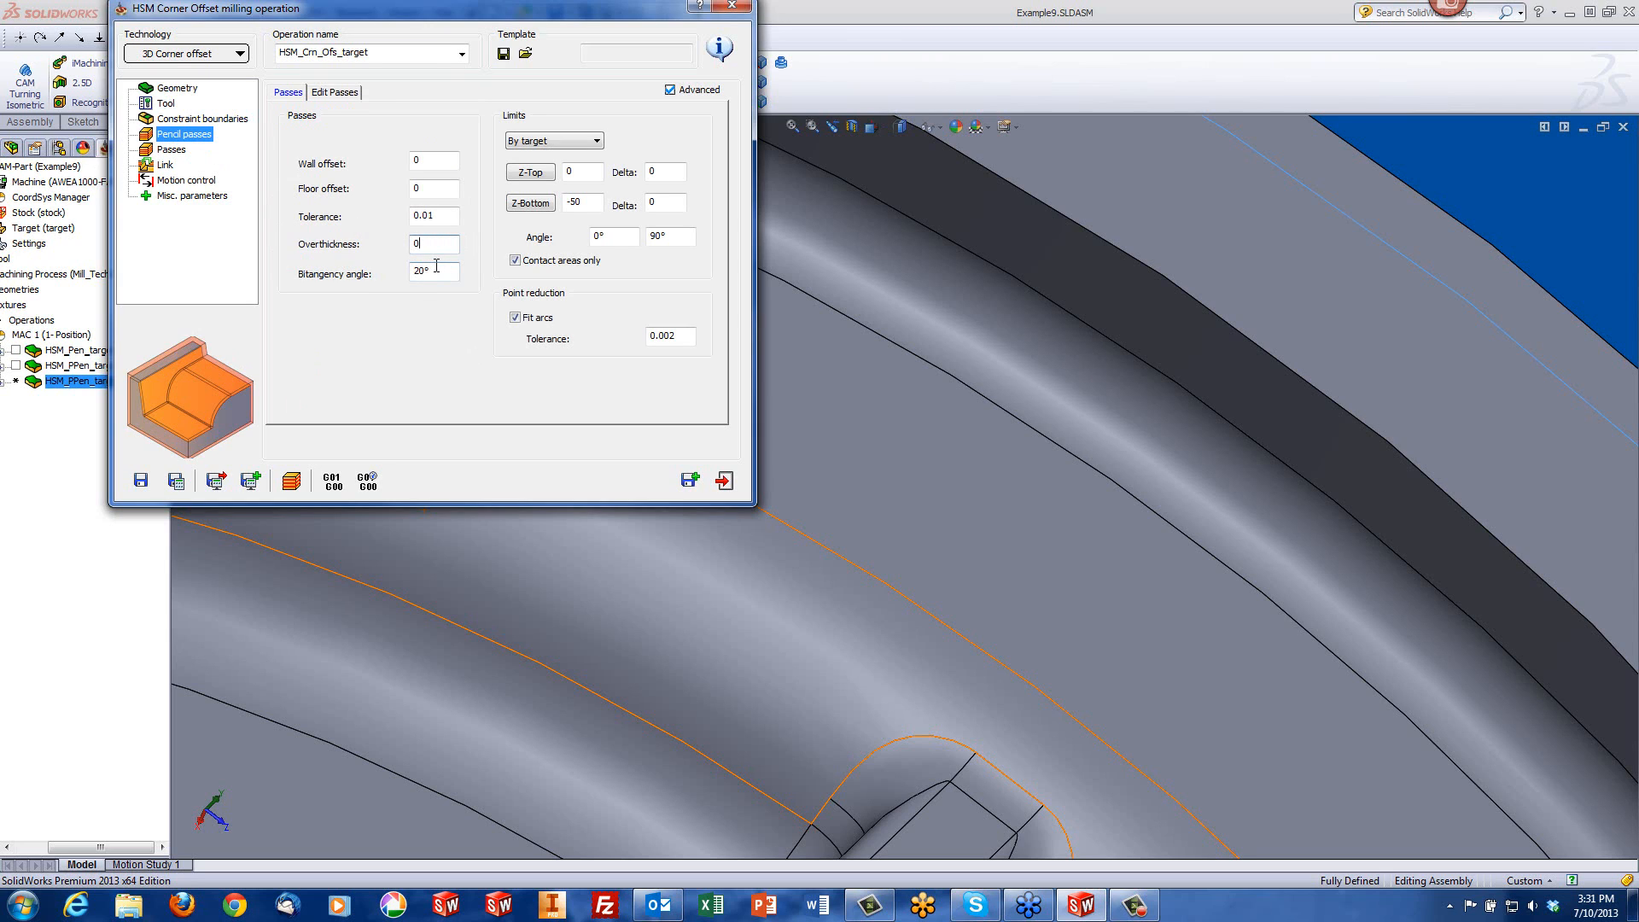
key("Tab")
type("15")
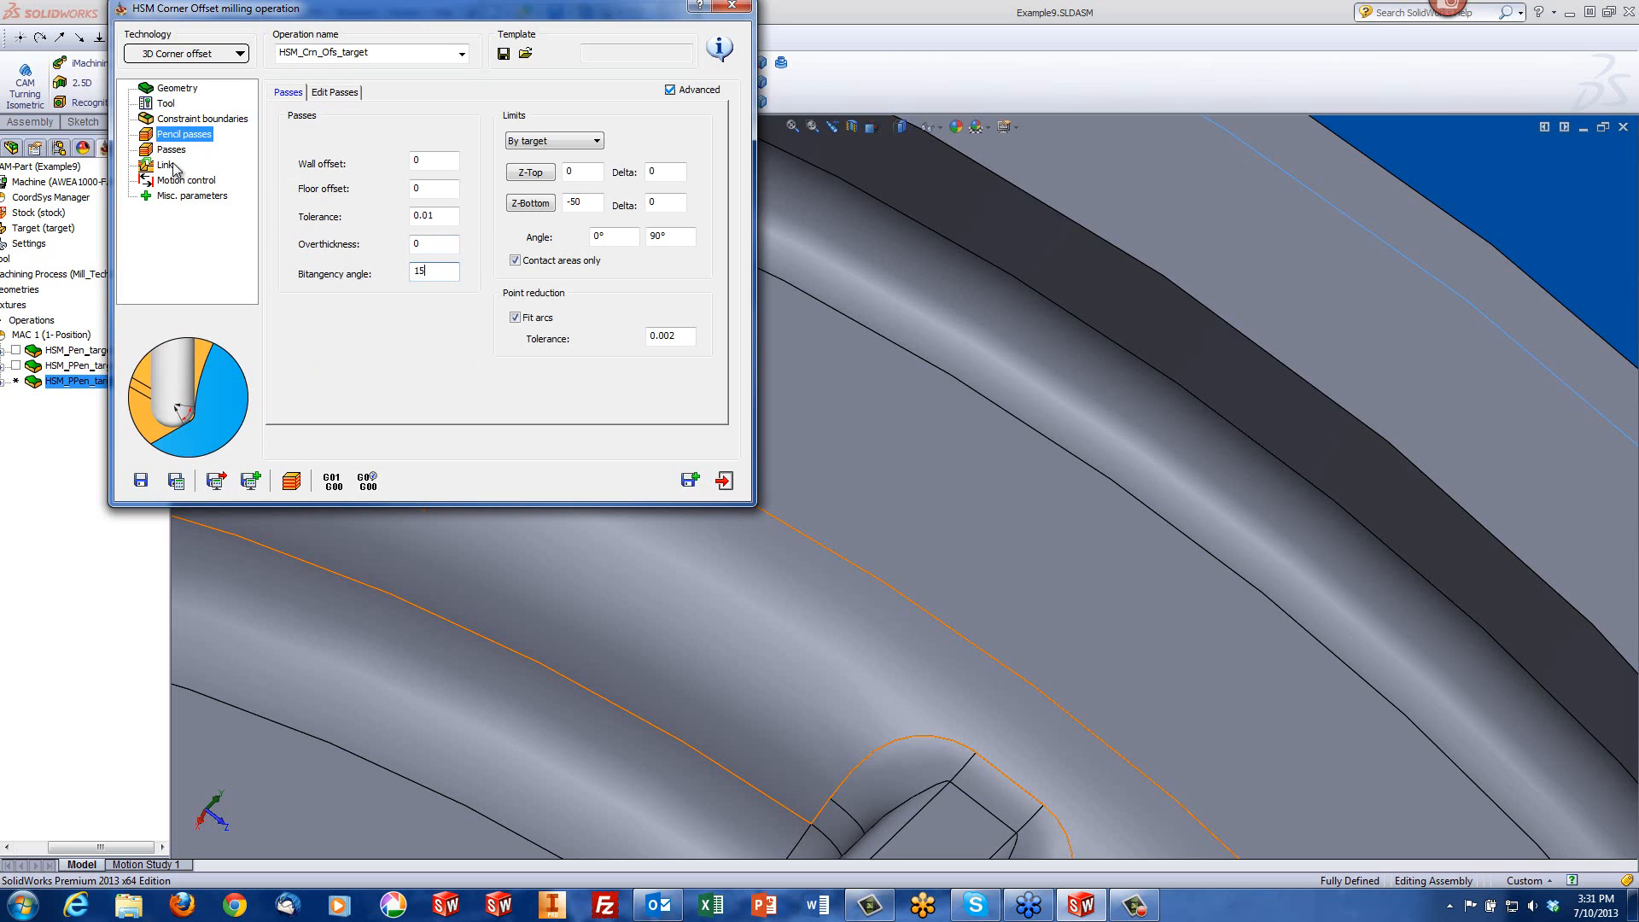
Step: Set both the horizontal and vertical step over of the corner offset passes to 3
left_click(171, 153)
left_click_drag(430, 243, 321, 274)
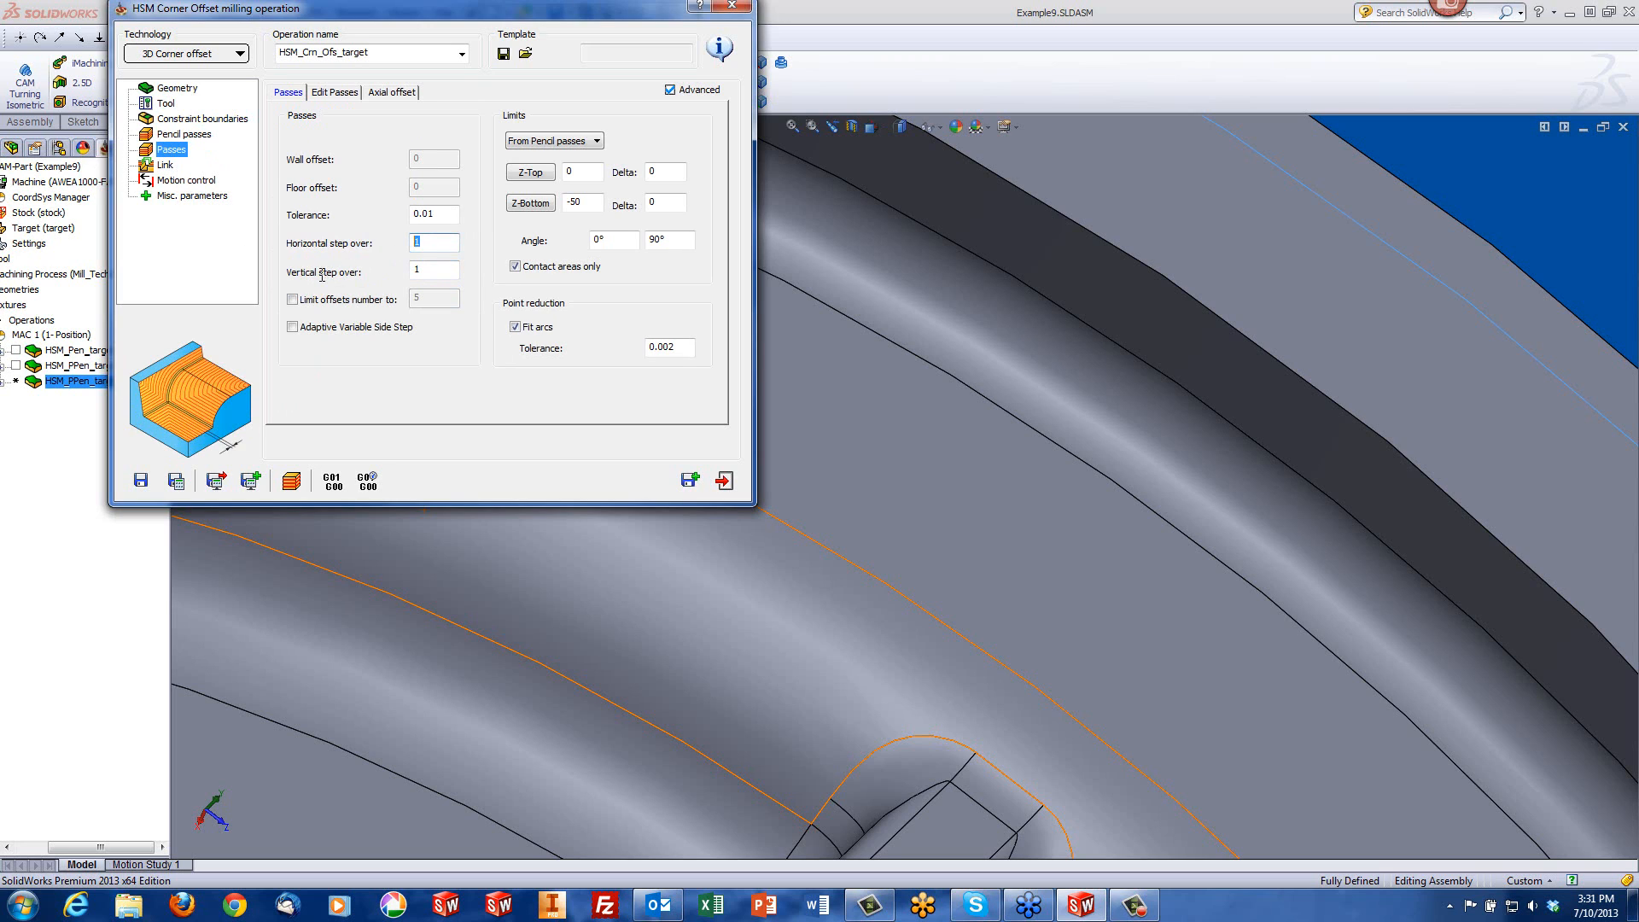
type("3")
double_click(435, 269)
type("3")
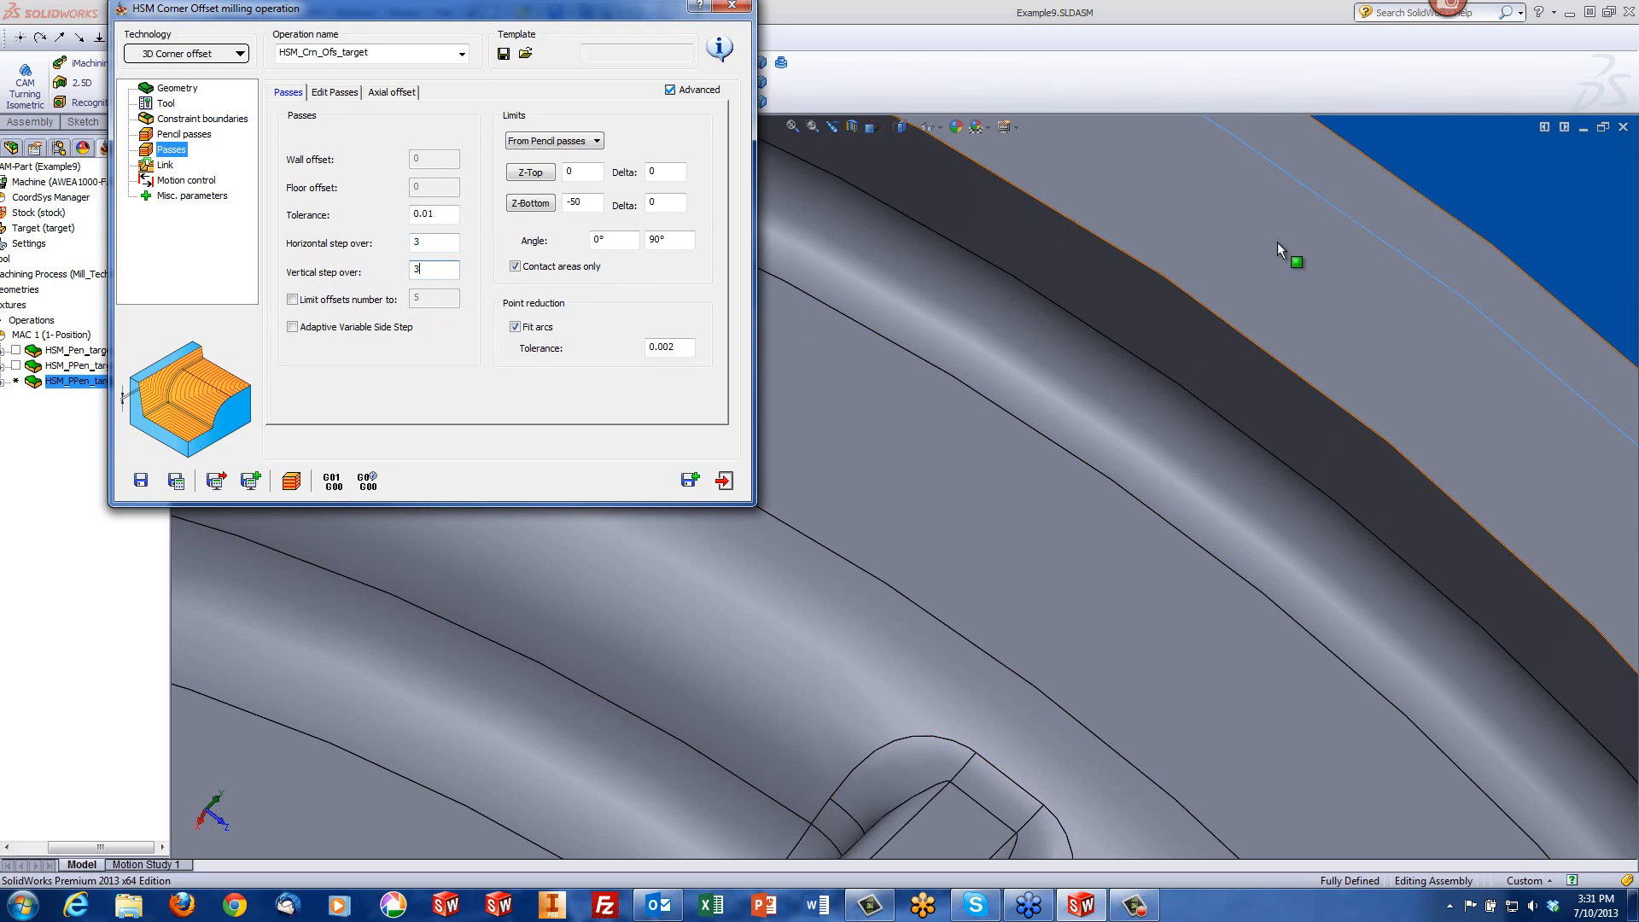
Step: Calculate the corner offset operation, simulate its passes over the whole pocket from above, and close the simulation
left_click(293, 482)
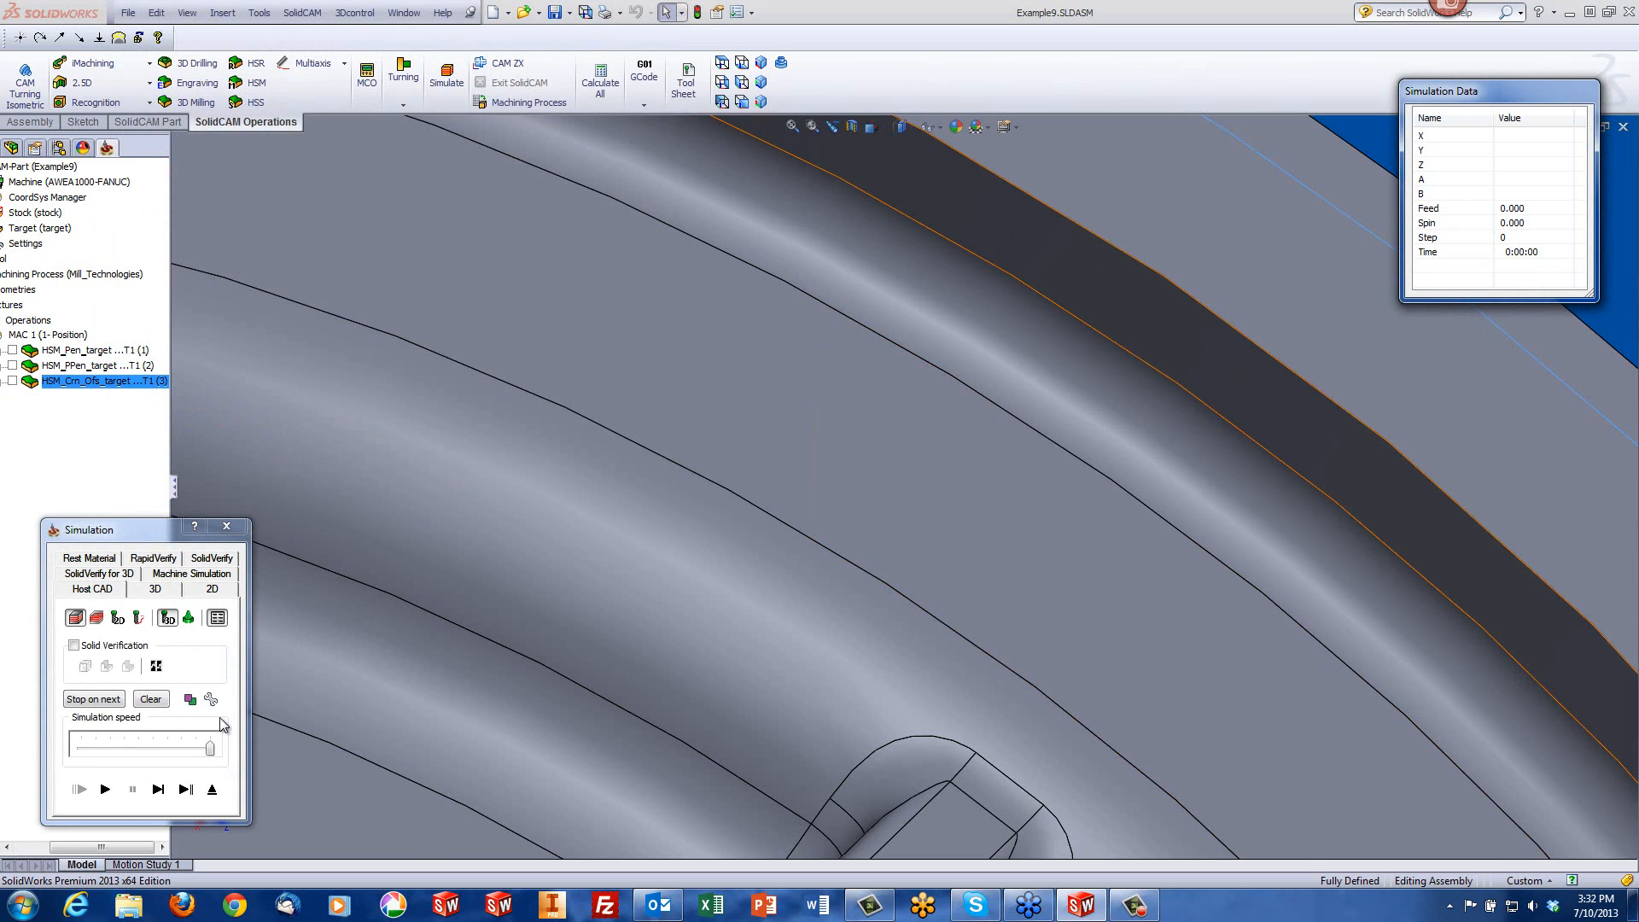
left_click(722, 62)
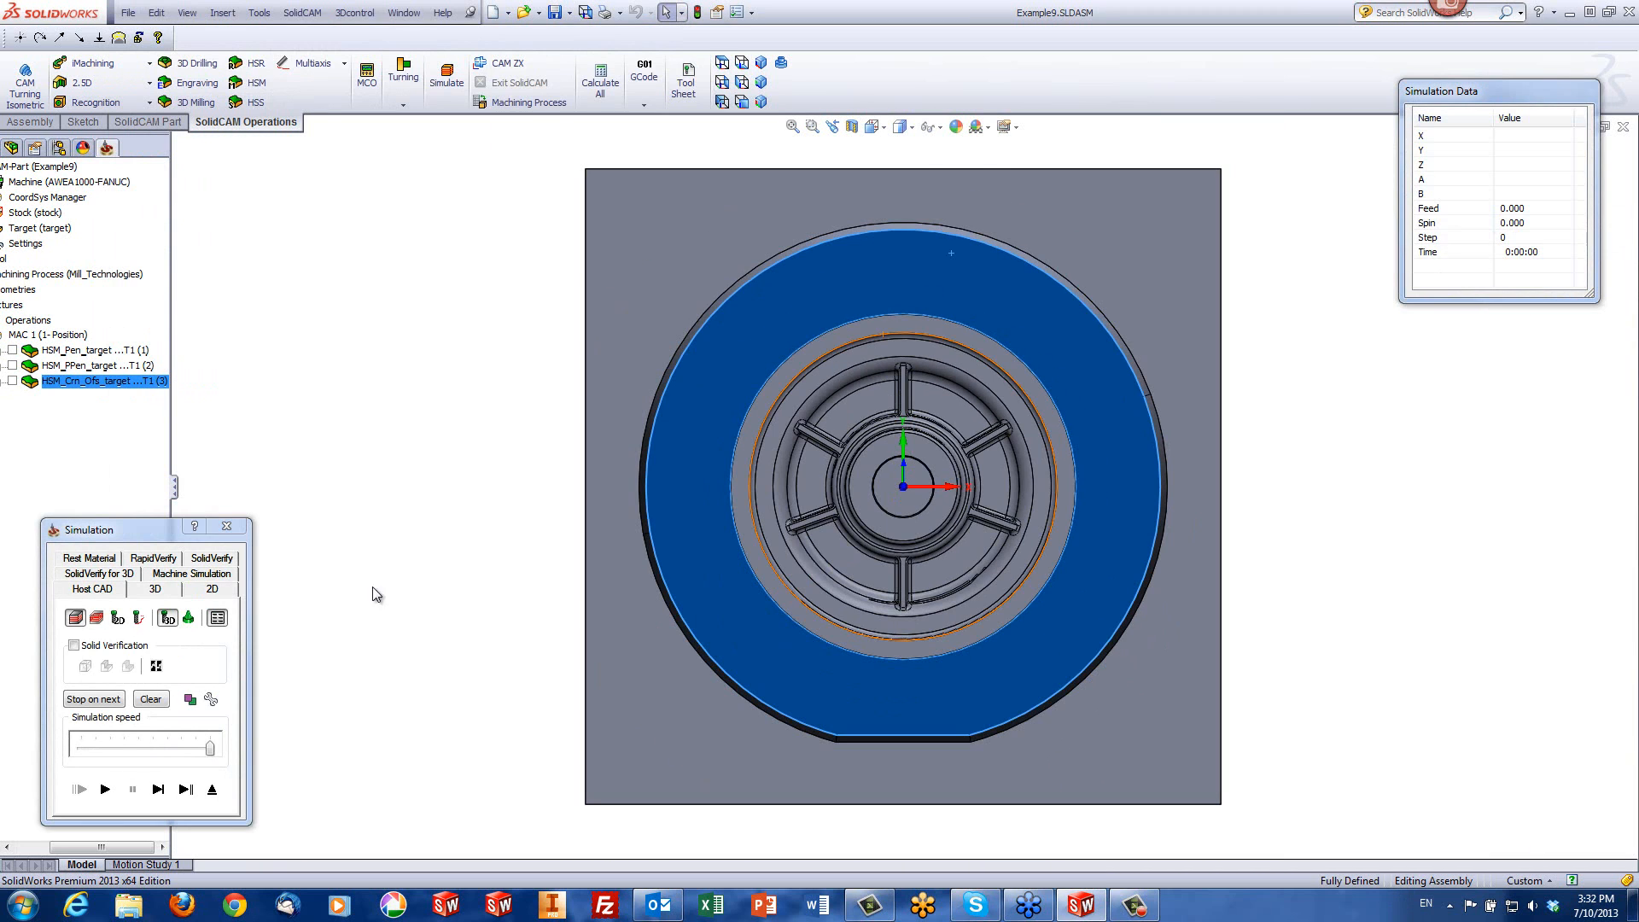
left_click(105, 788)
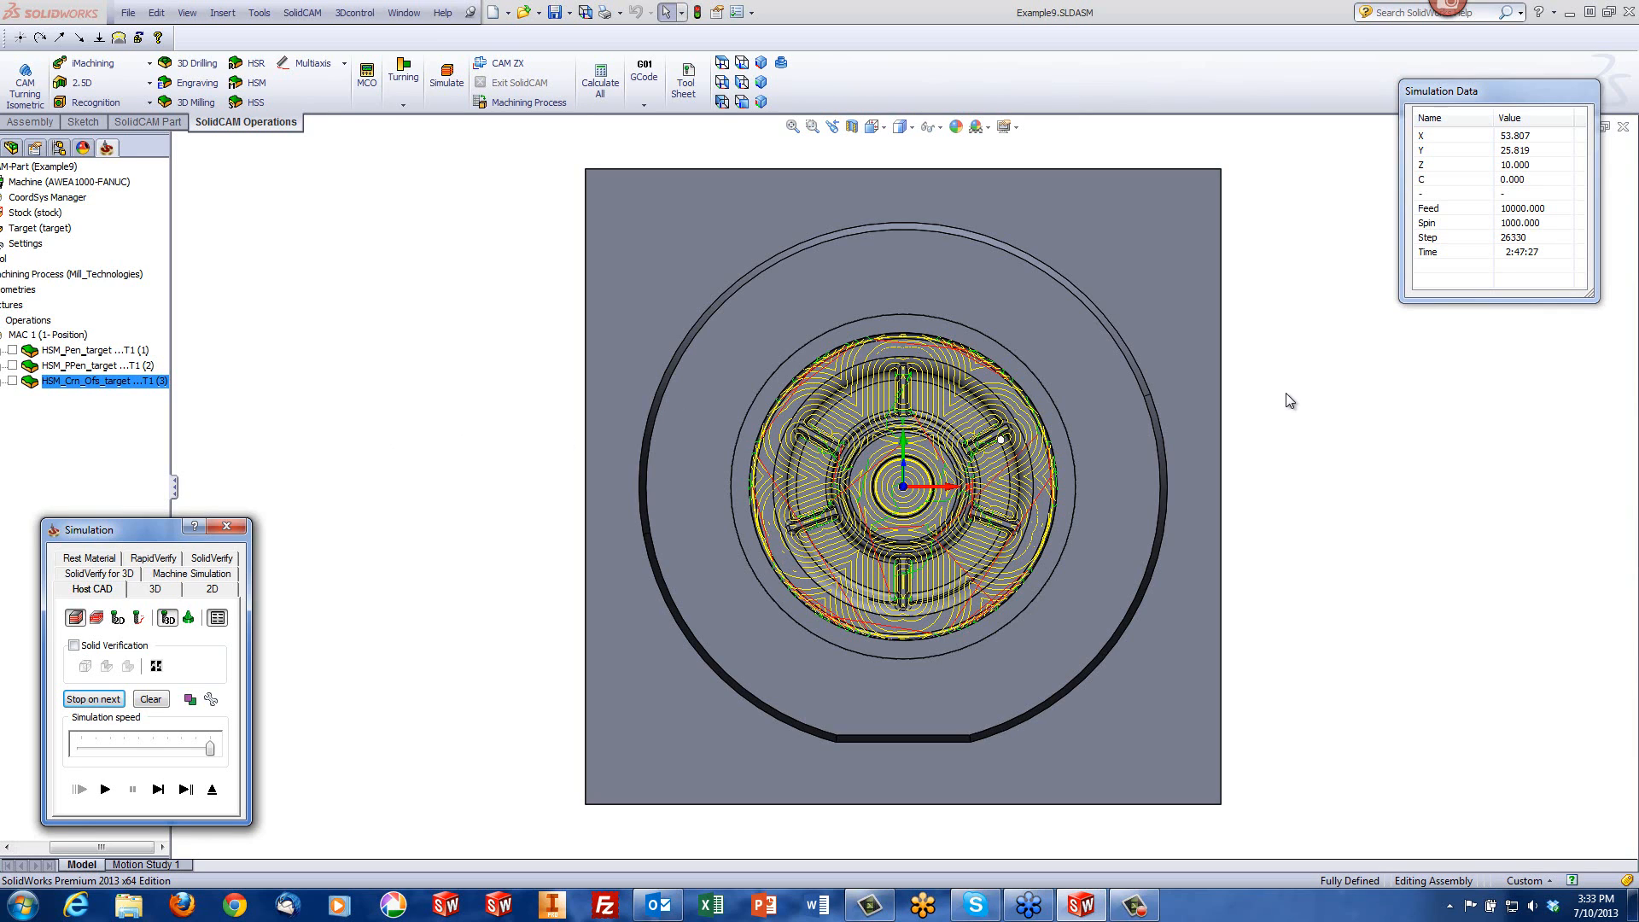
scroll(977, 538, "down", 5)
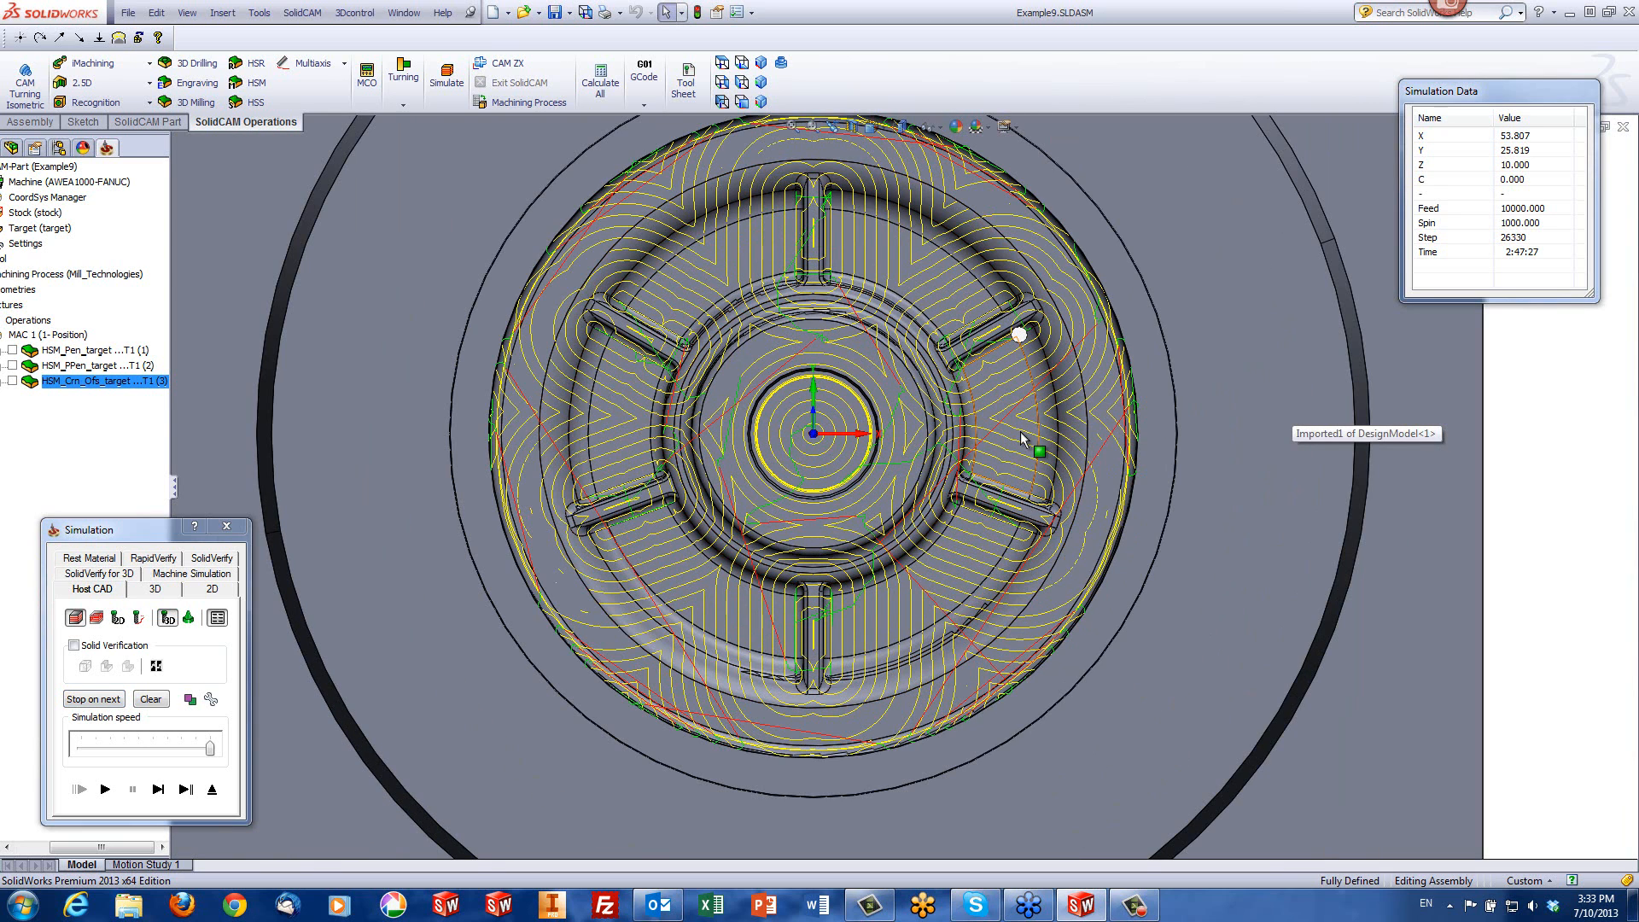
left_click(208, 794)
left_click(211, 790)
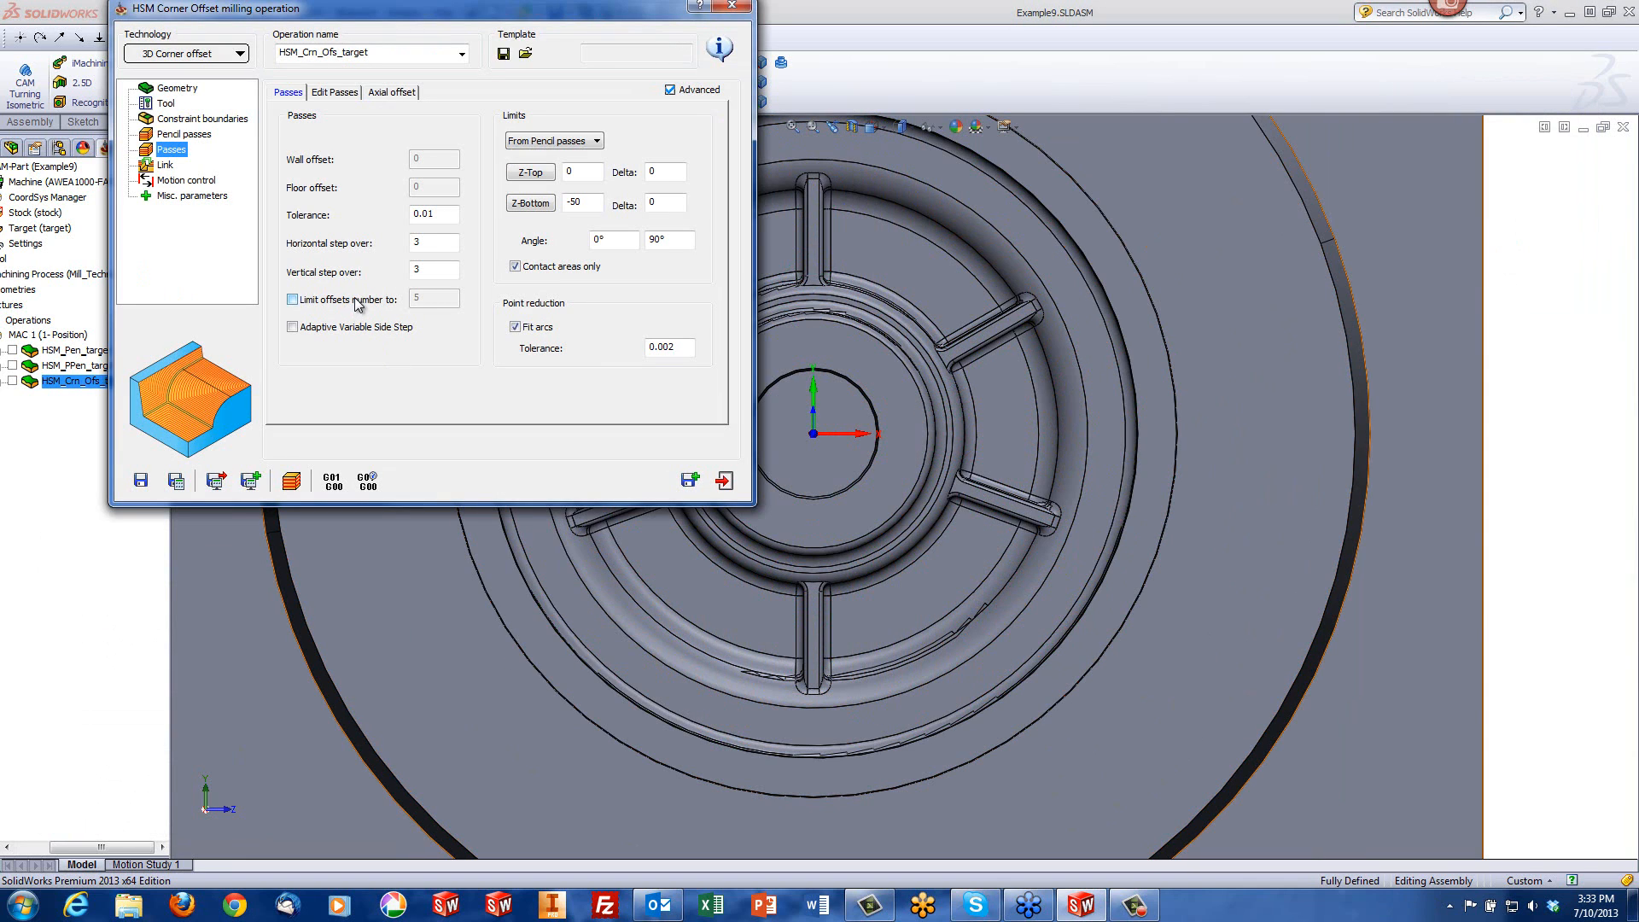
Step: Set the corner offset operation's pencil pass overthickness to 6, recalculate and simulate it, and close the simulation
left_click(194, 138)
left_click(416, 244)
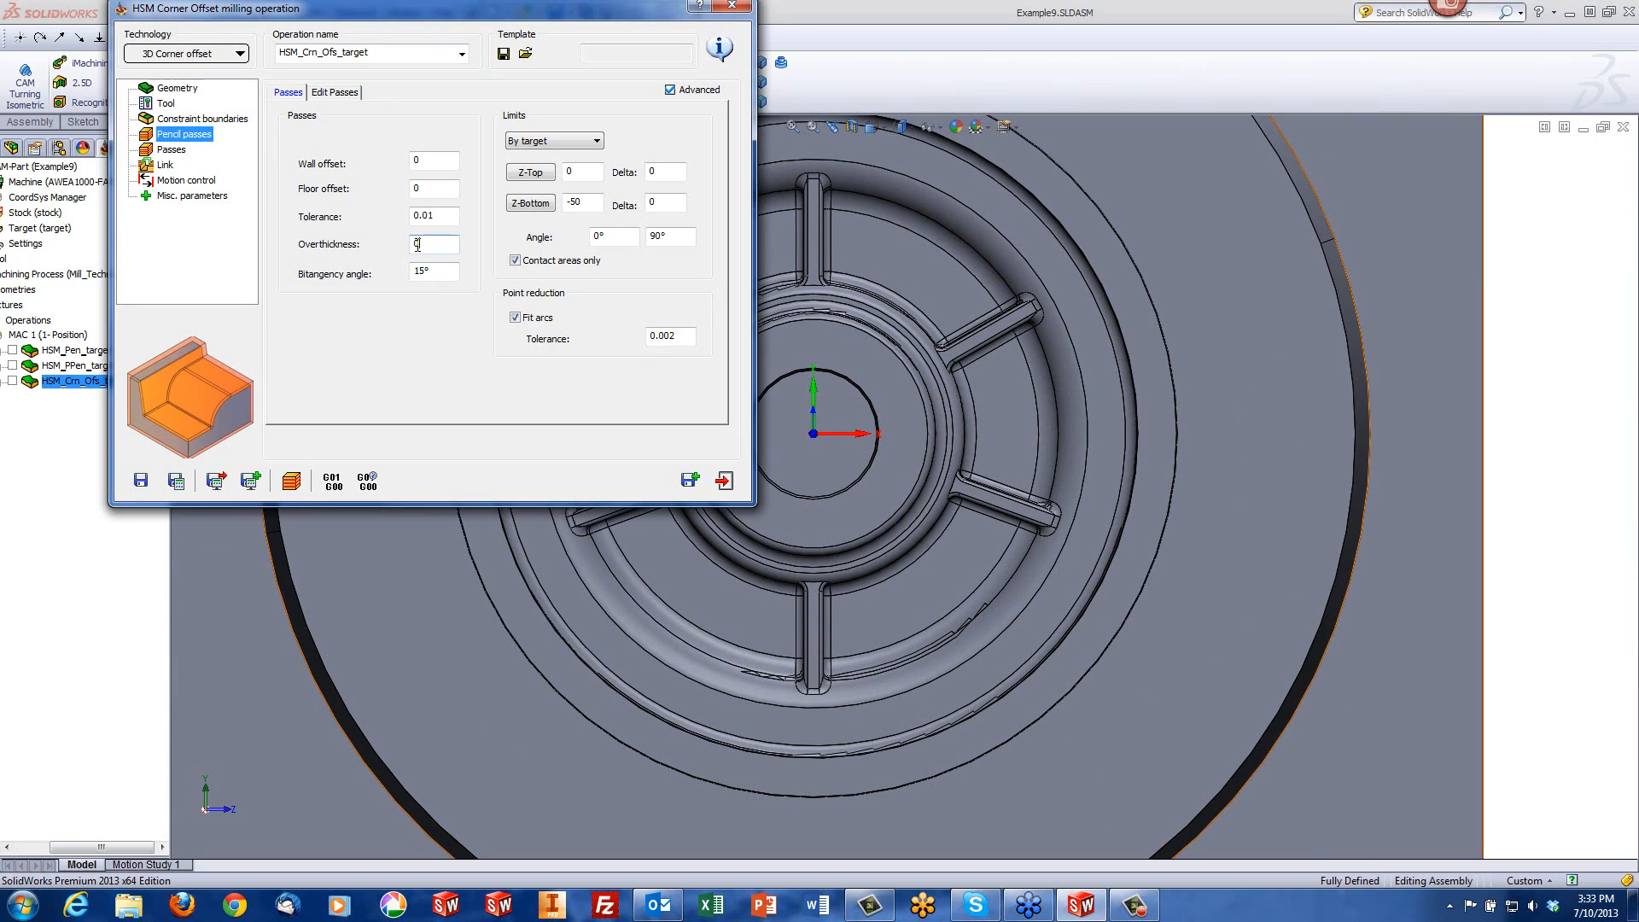
type("6")
left_click(291, 482)
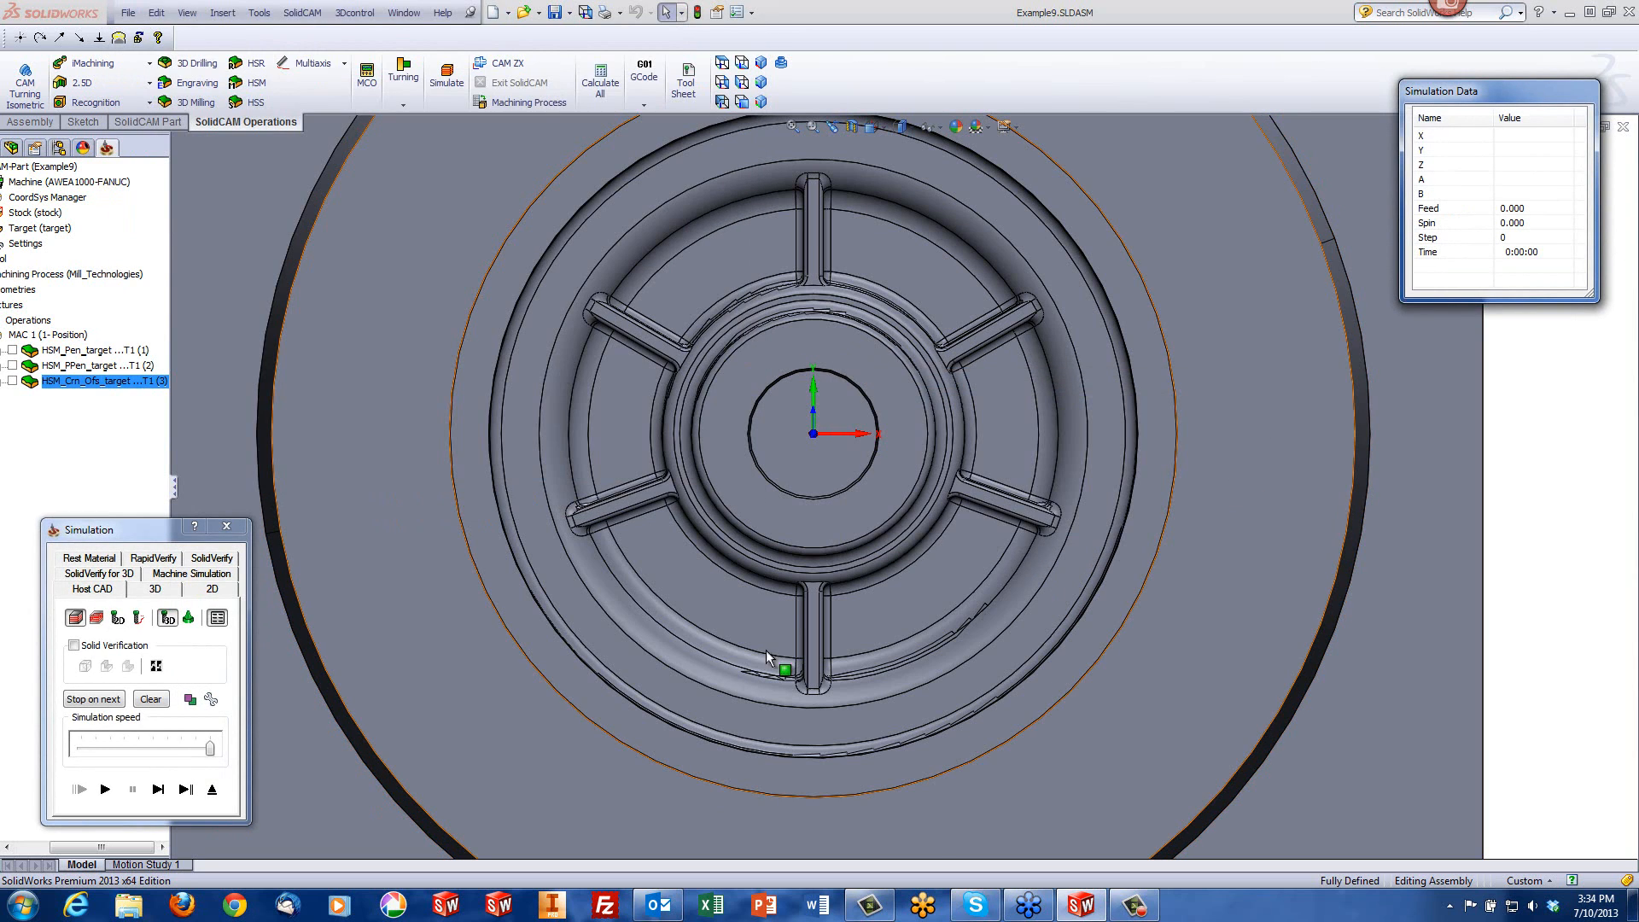
left_click(106, 790)
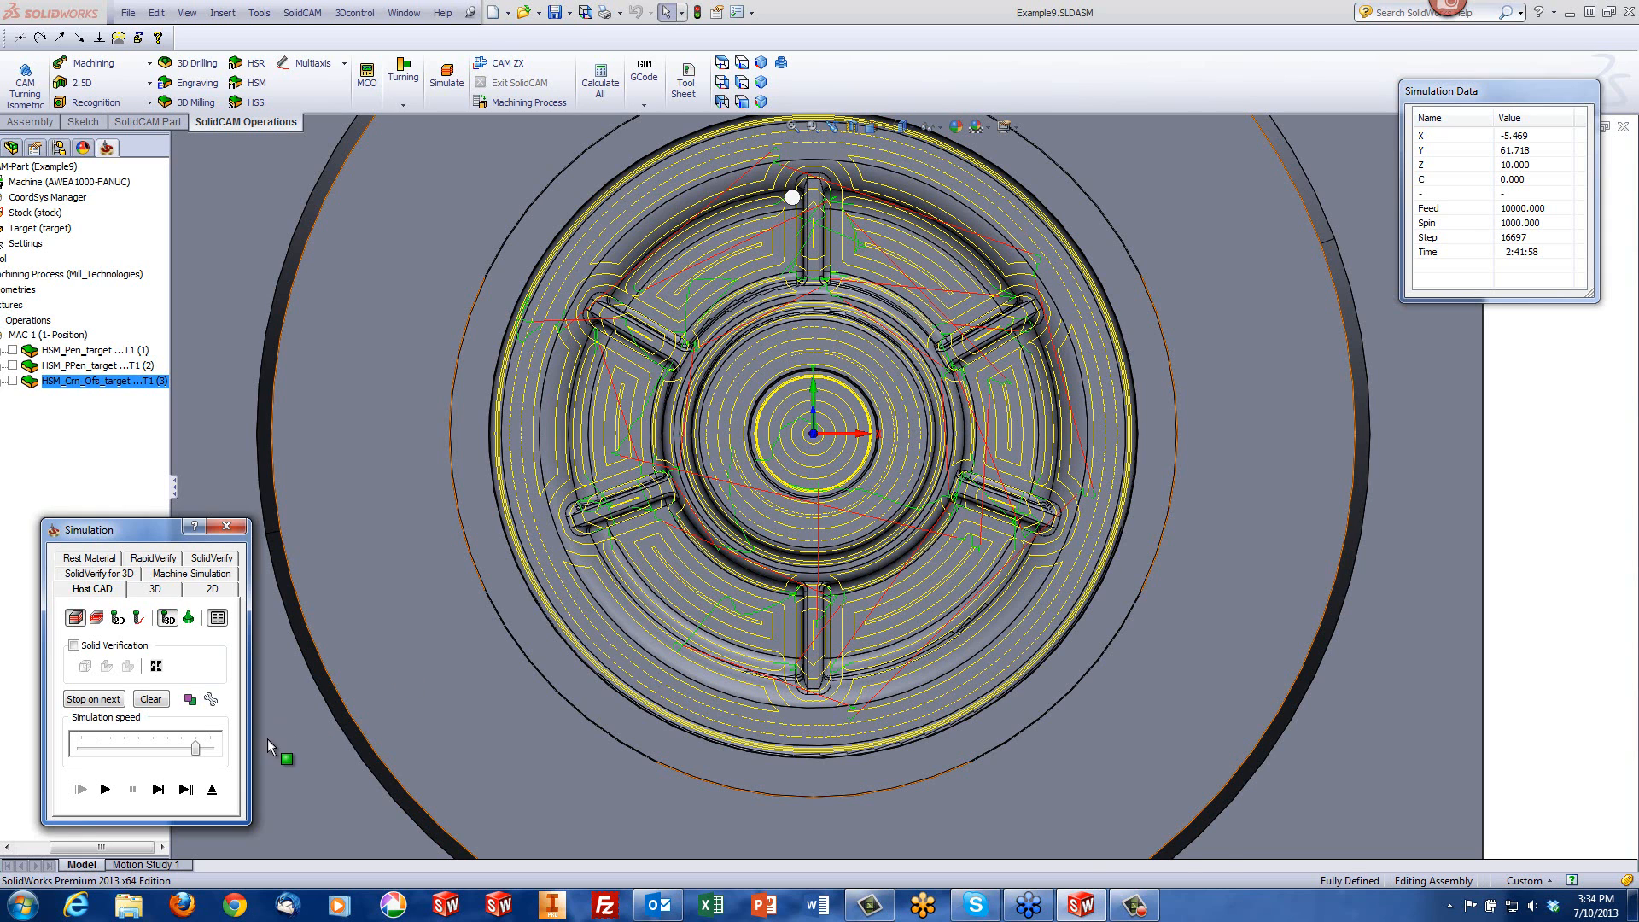
left_click(211, 789)
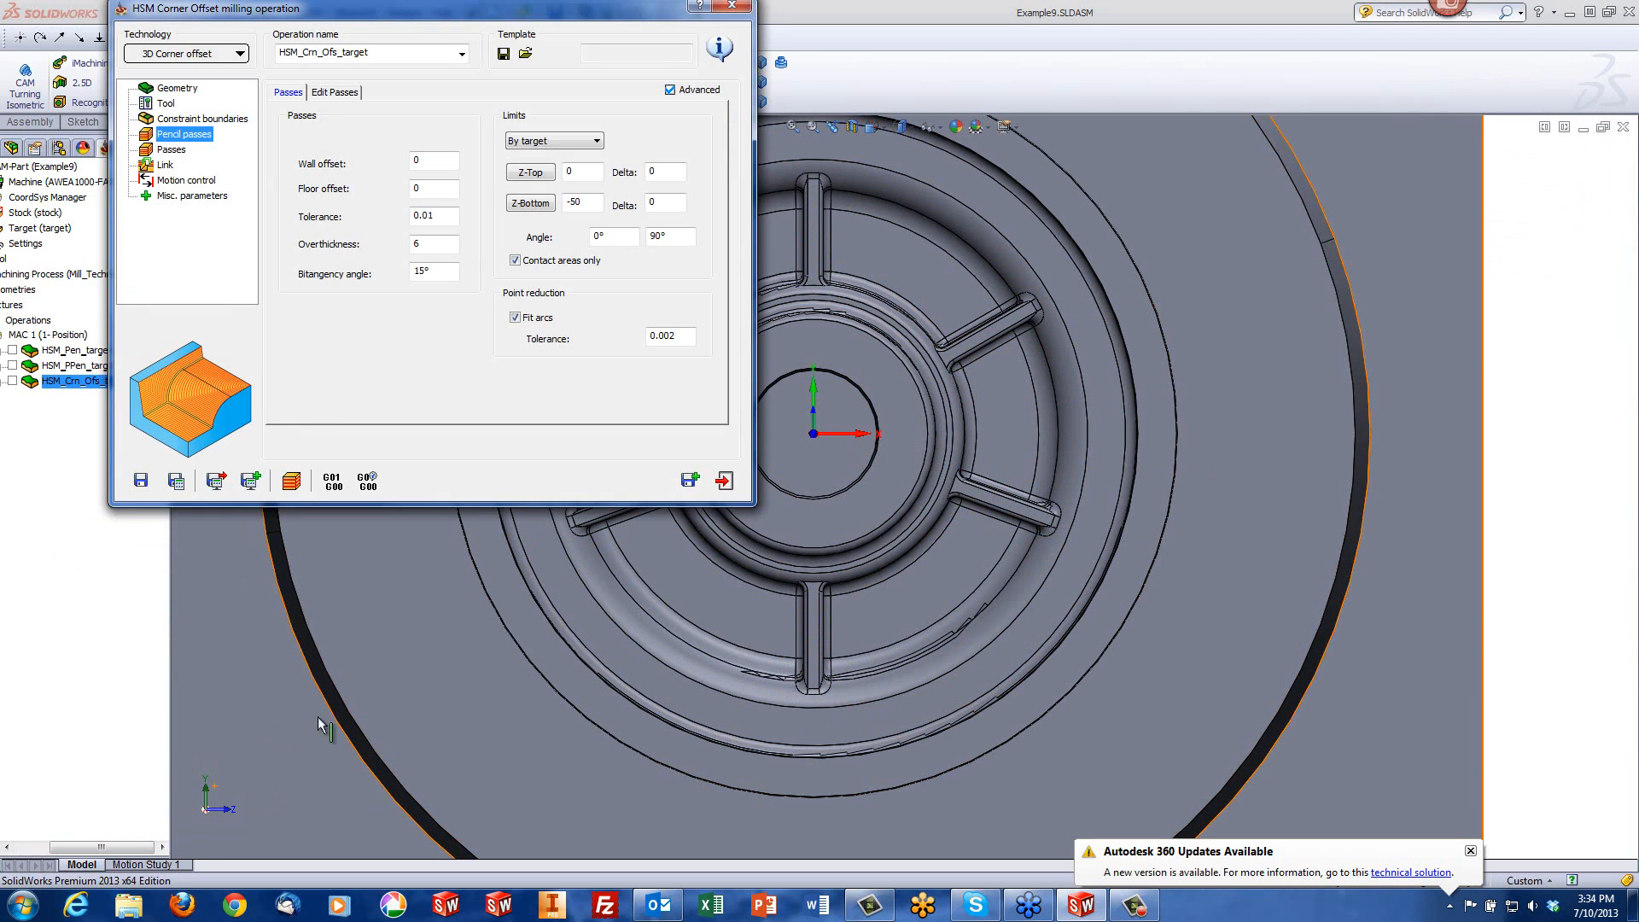
Step: Exit the corner offset operation, close Example9 and open the recent CAM-Part Example12
left_click(725, 482)
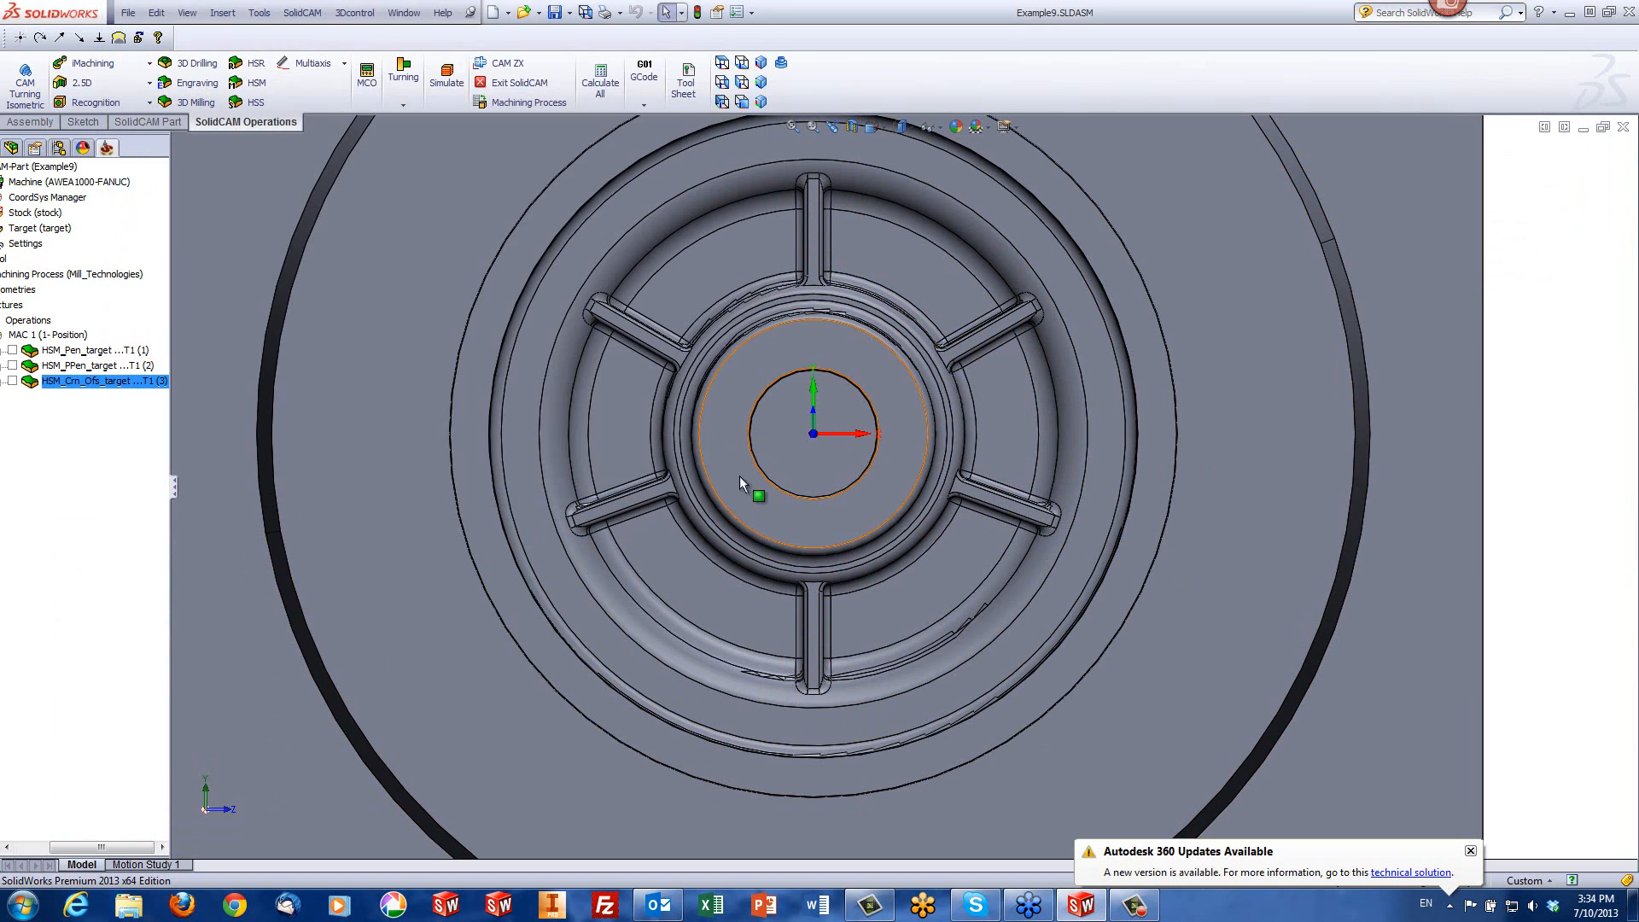
left_click(1624, 128)
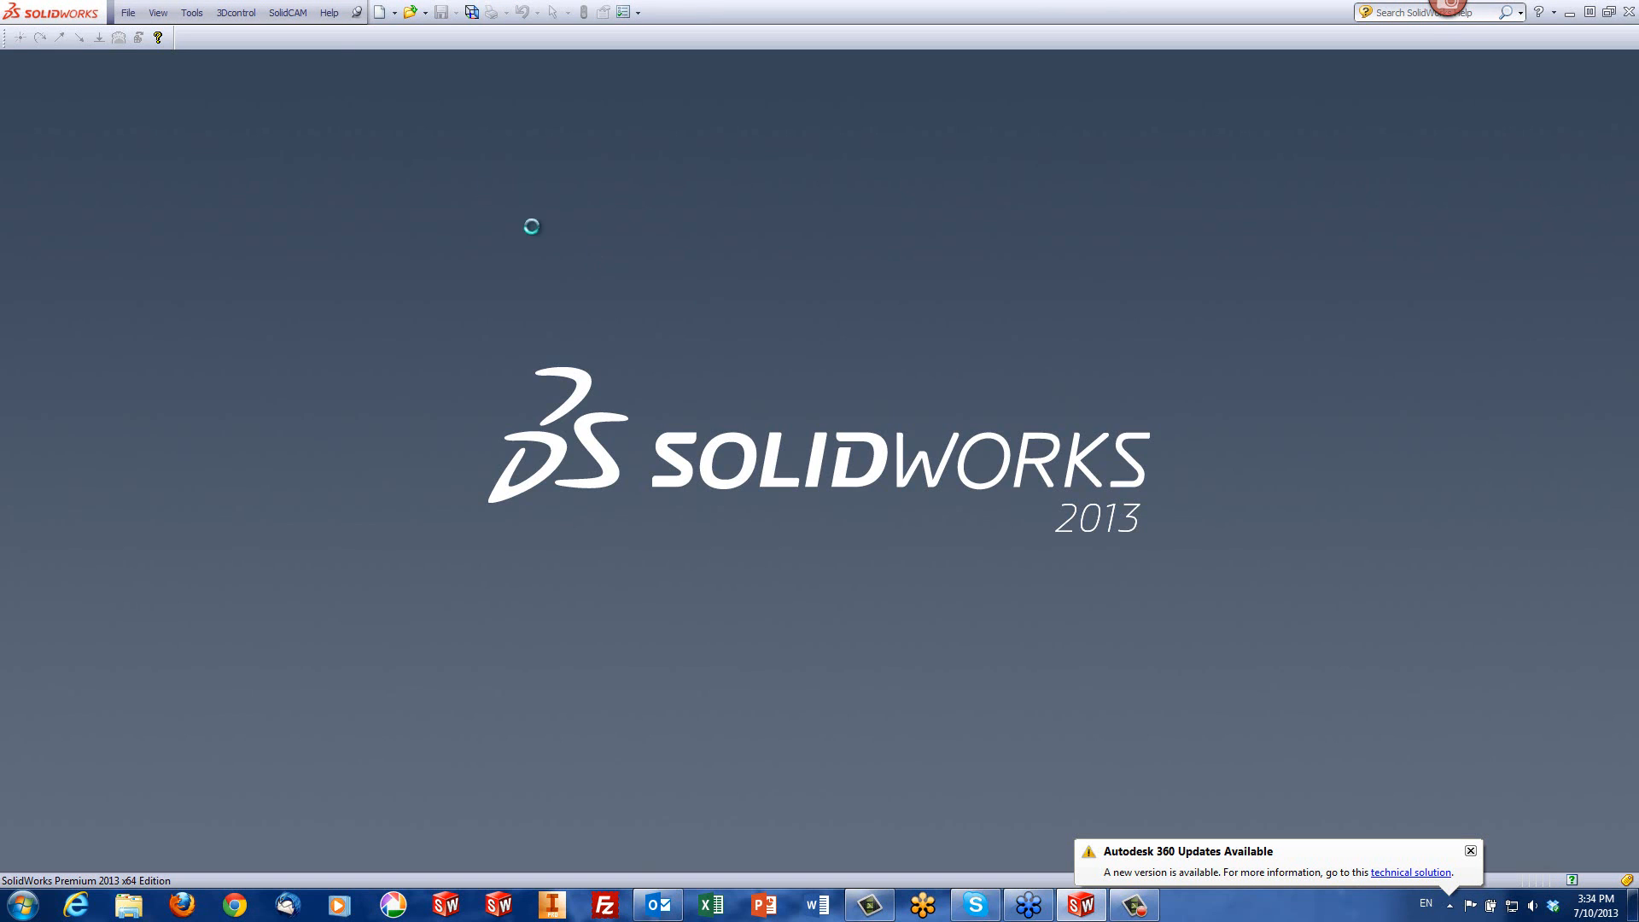
left_click(303, 13)
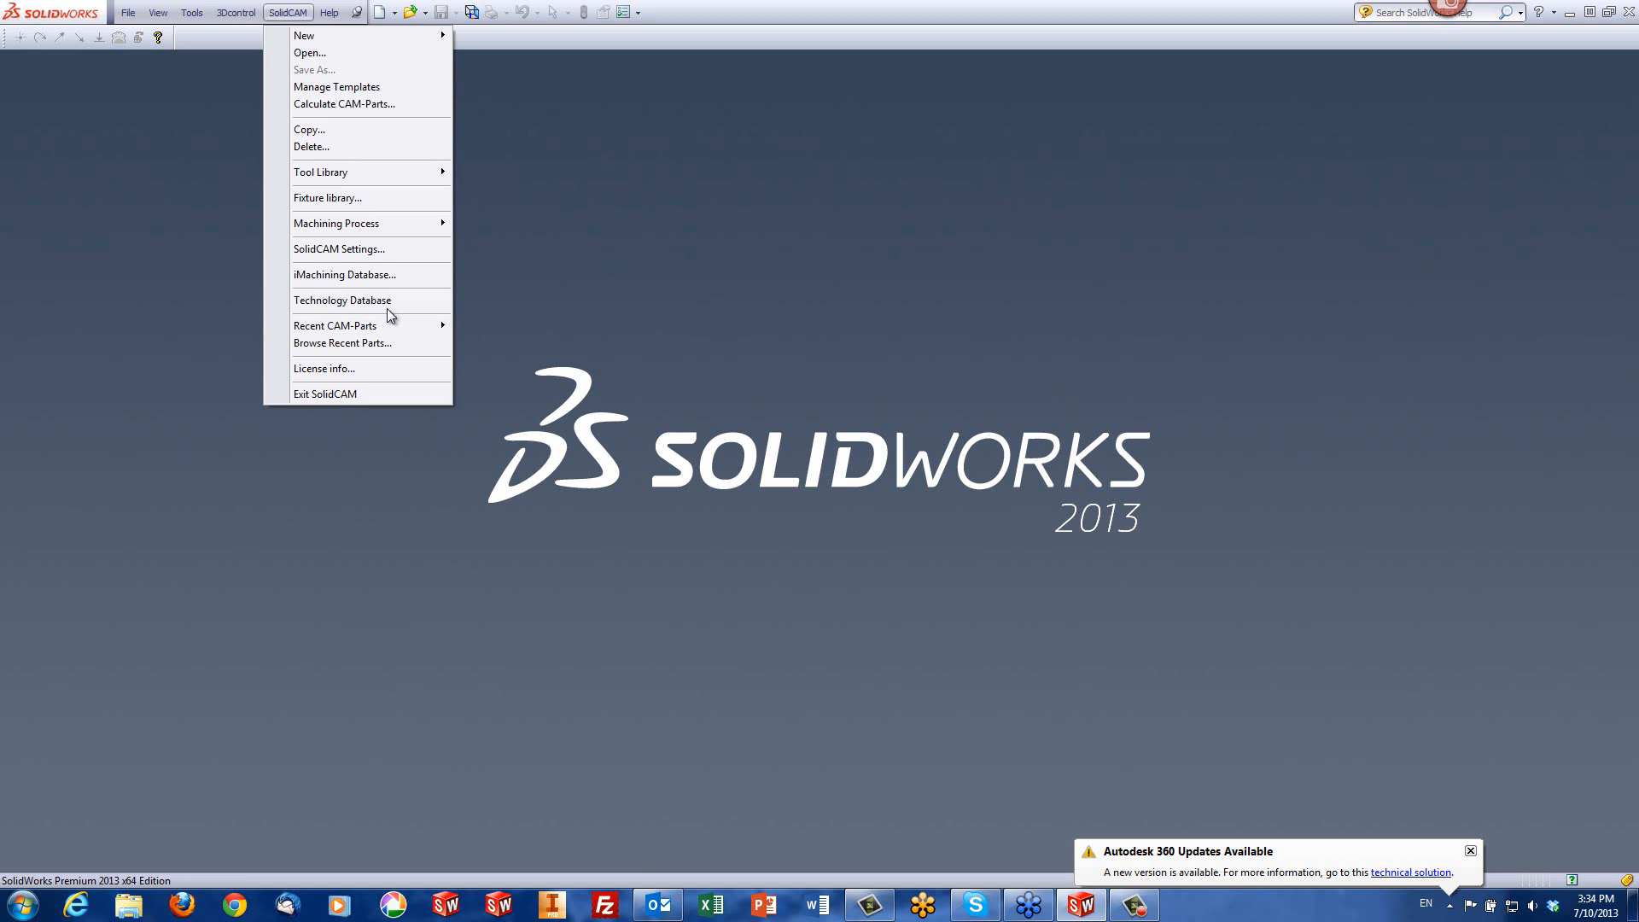
mouse_move(388, 321)
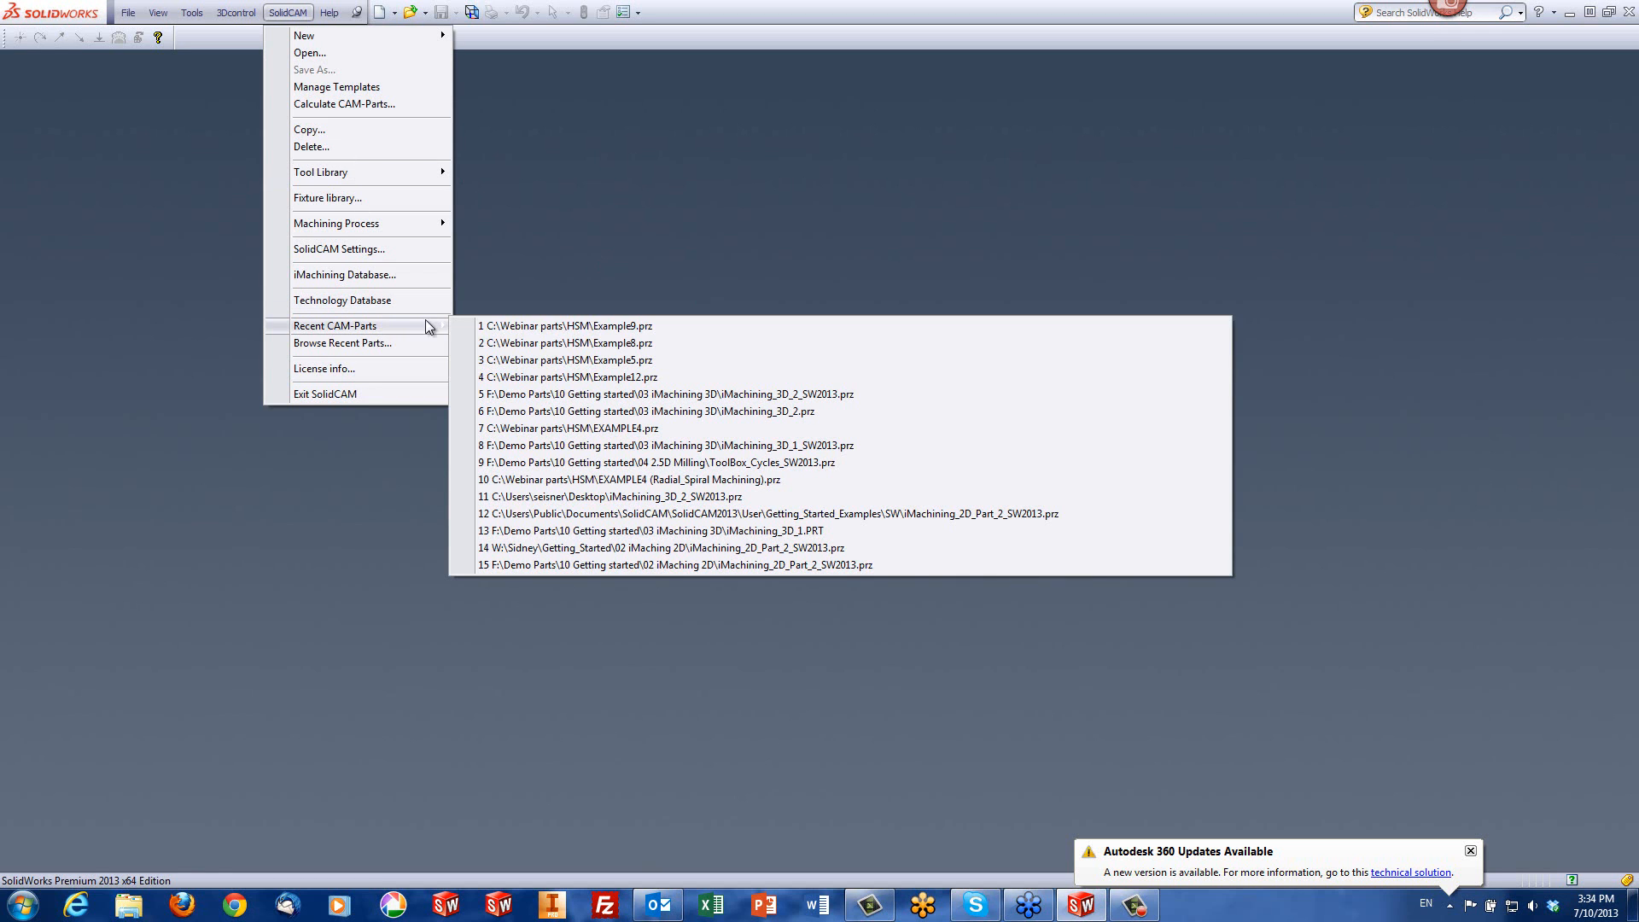
left_click(633, 377)
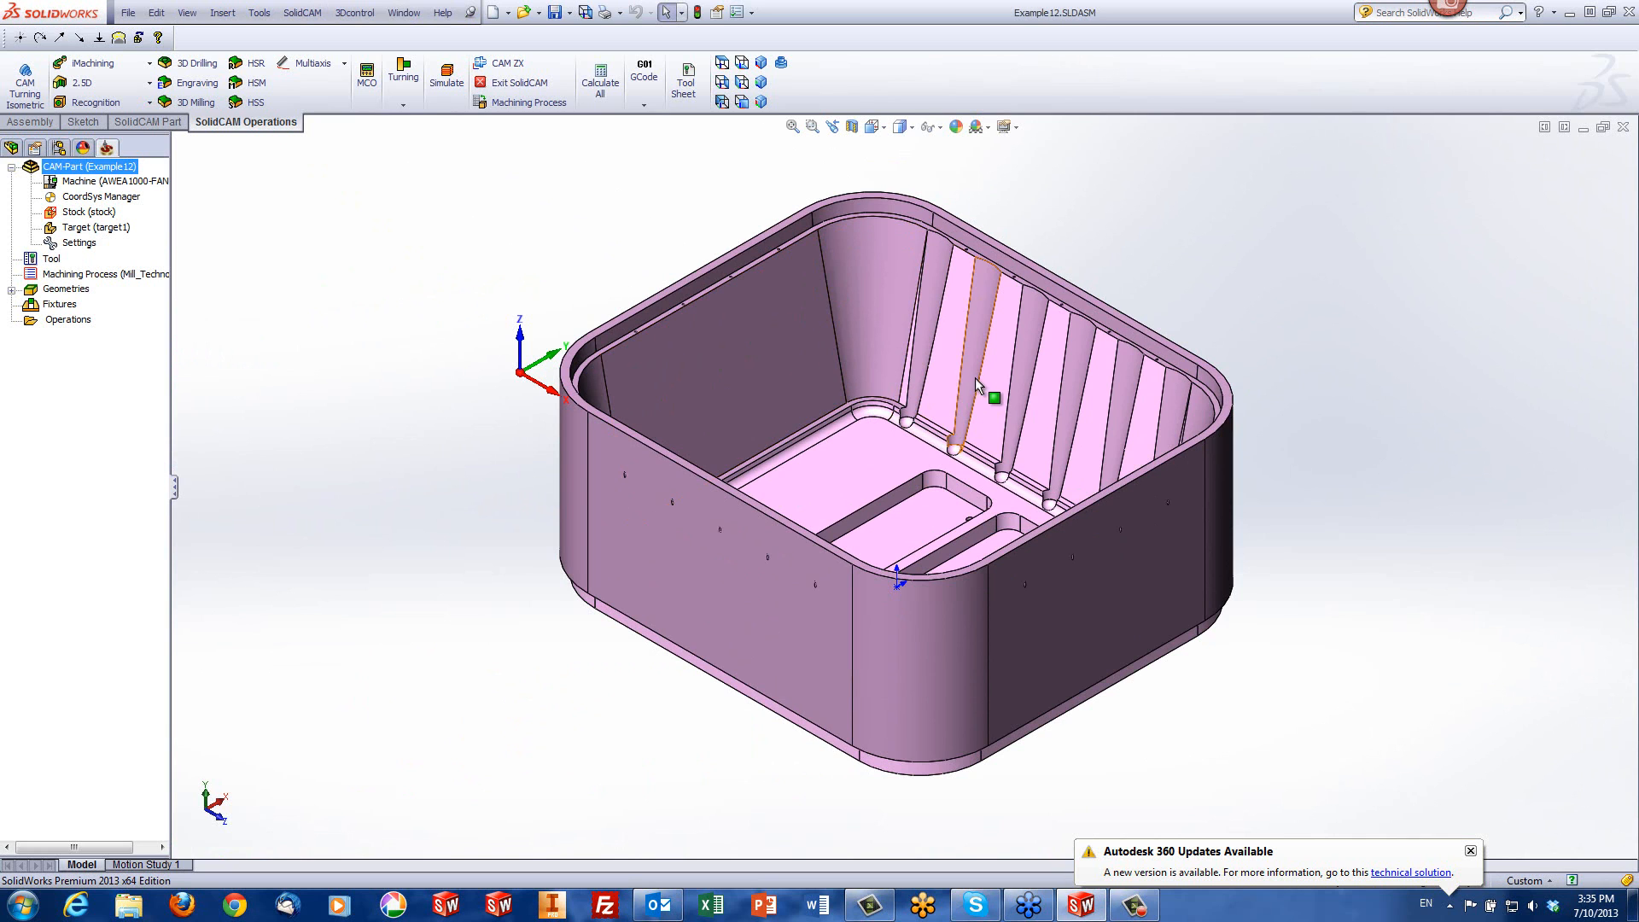
Step: Add an HSR operation on Example12's target1 geometry and set its technology to HM Roughing
middle_click_drag(975, 377, 977, 414)
scroll(836, 256, "down", 3)
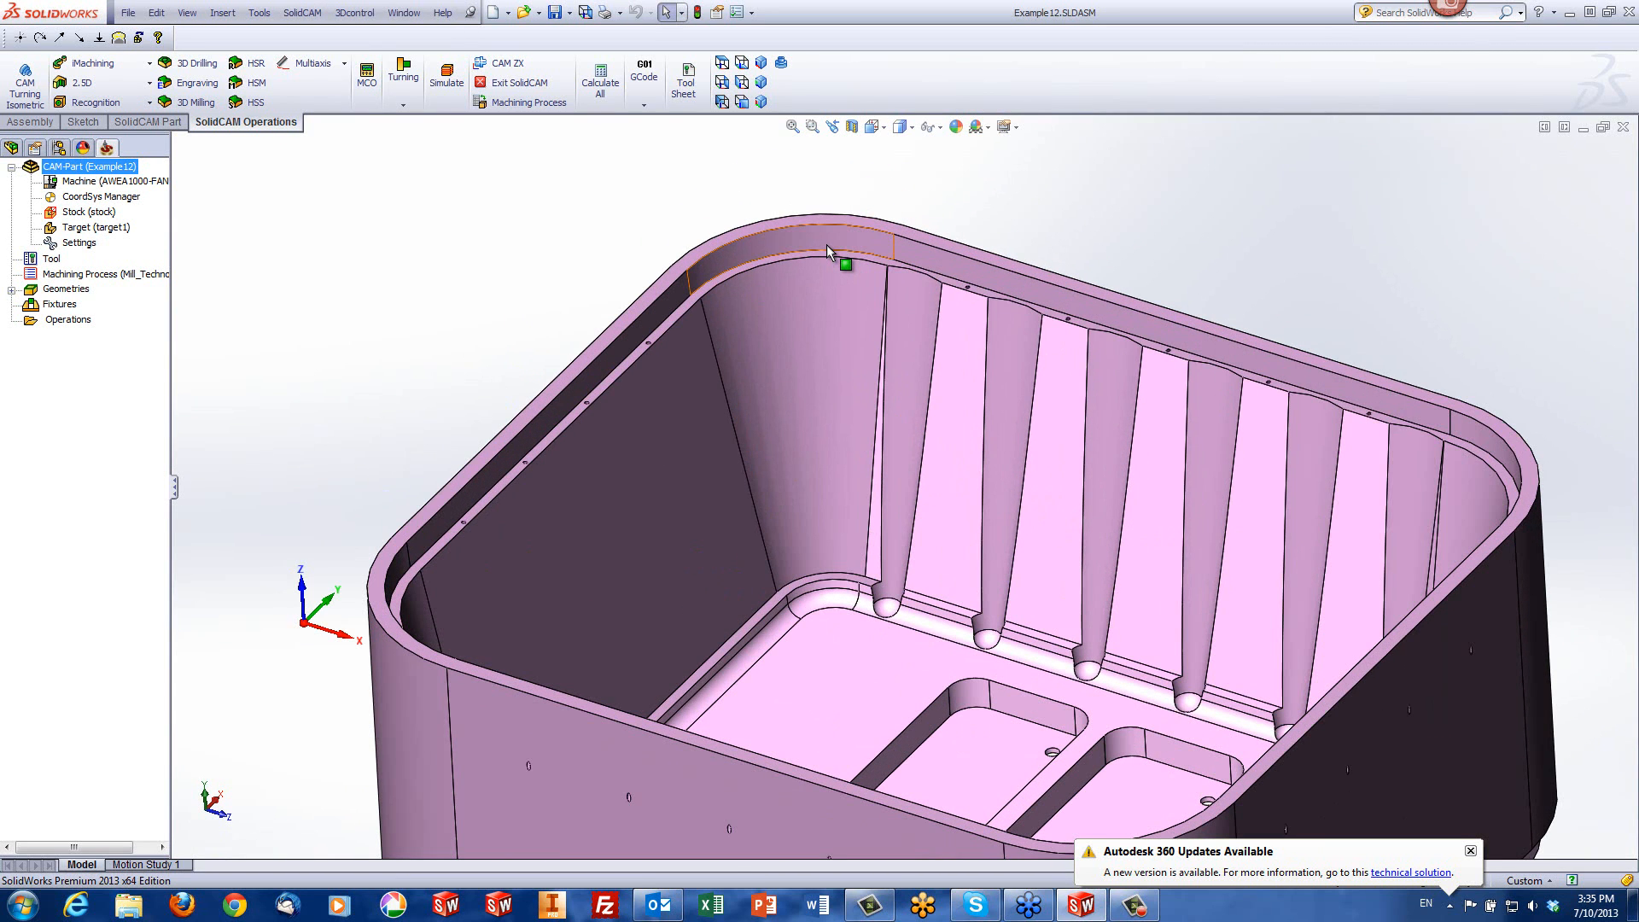
scroll(826, 245, "up", 4)
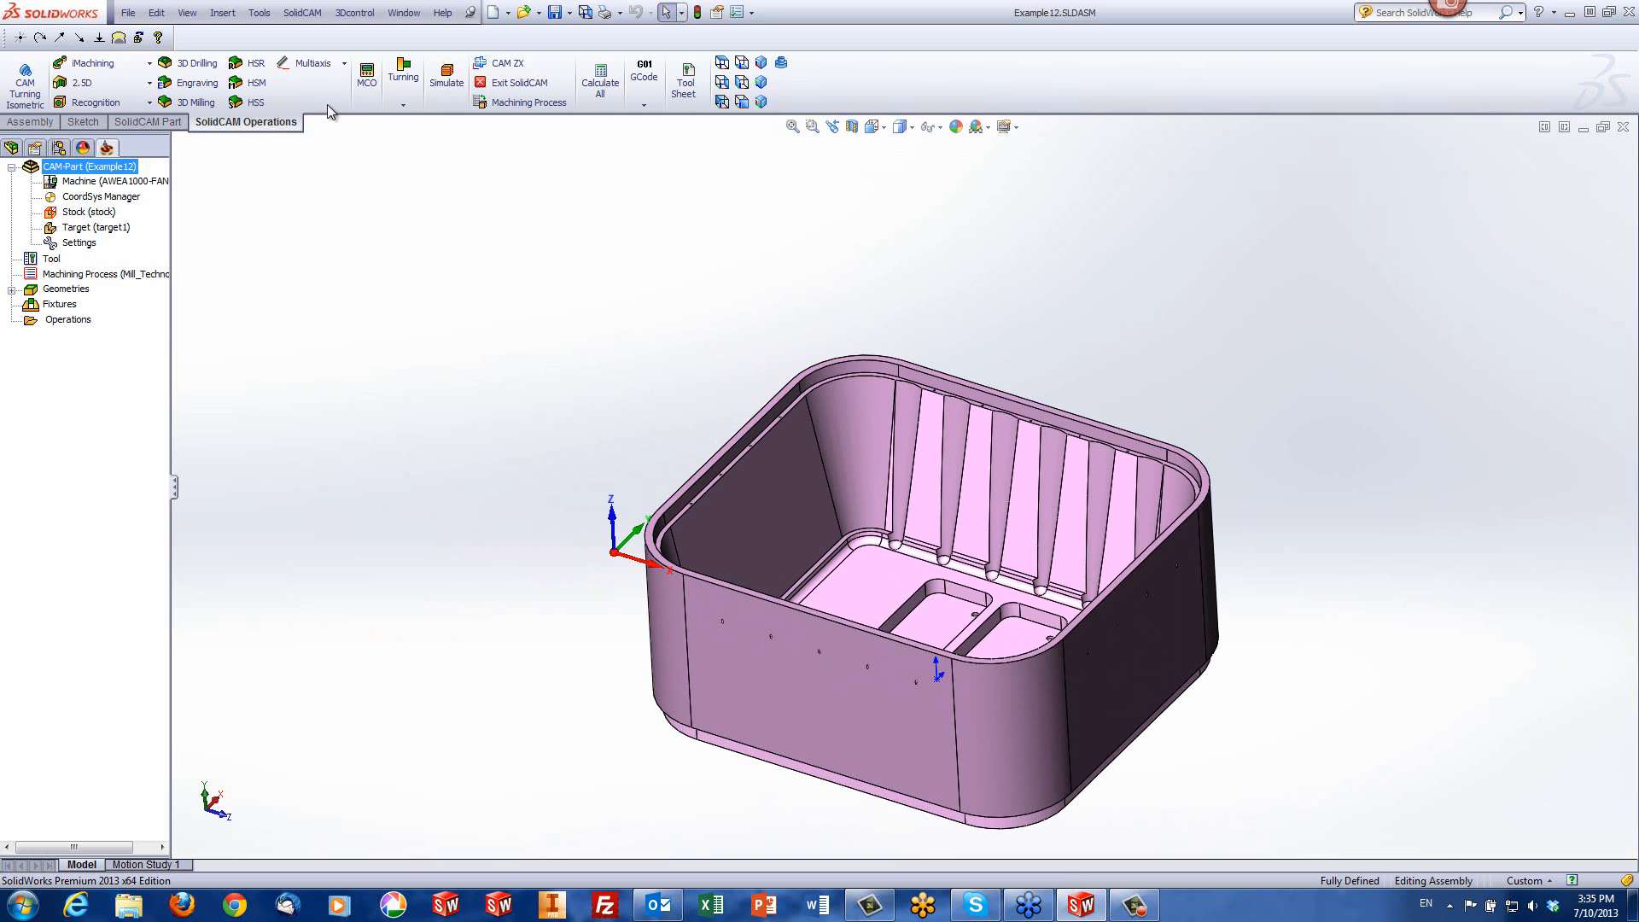
left_click(244, 63)
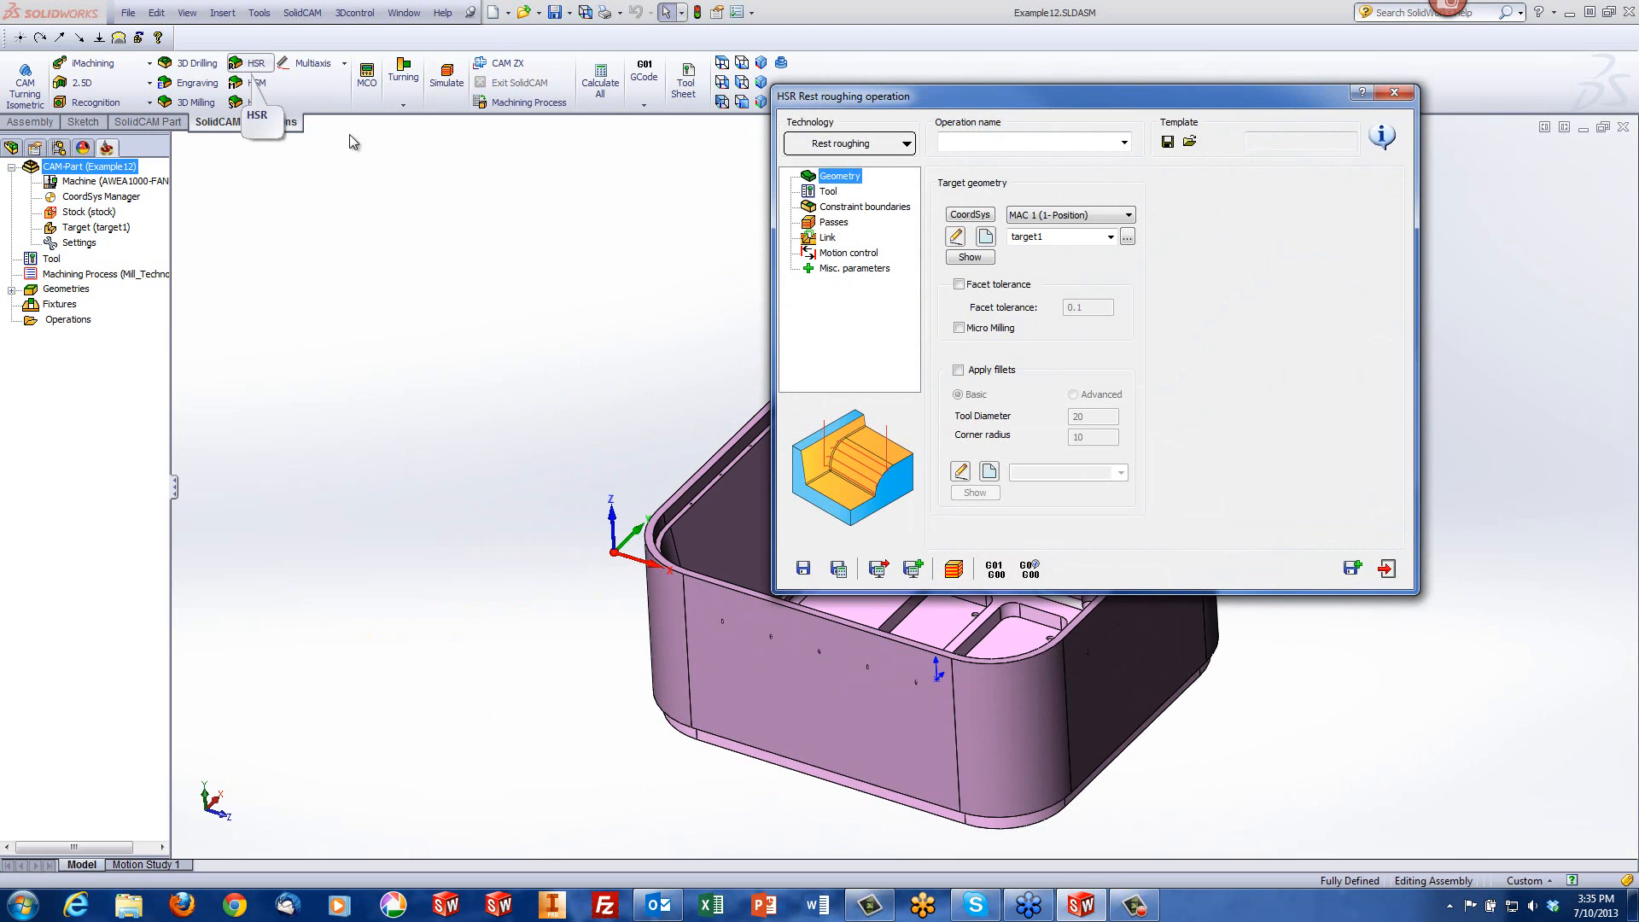
left_click(860, 146)
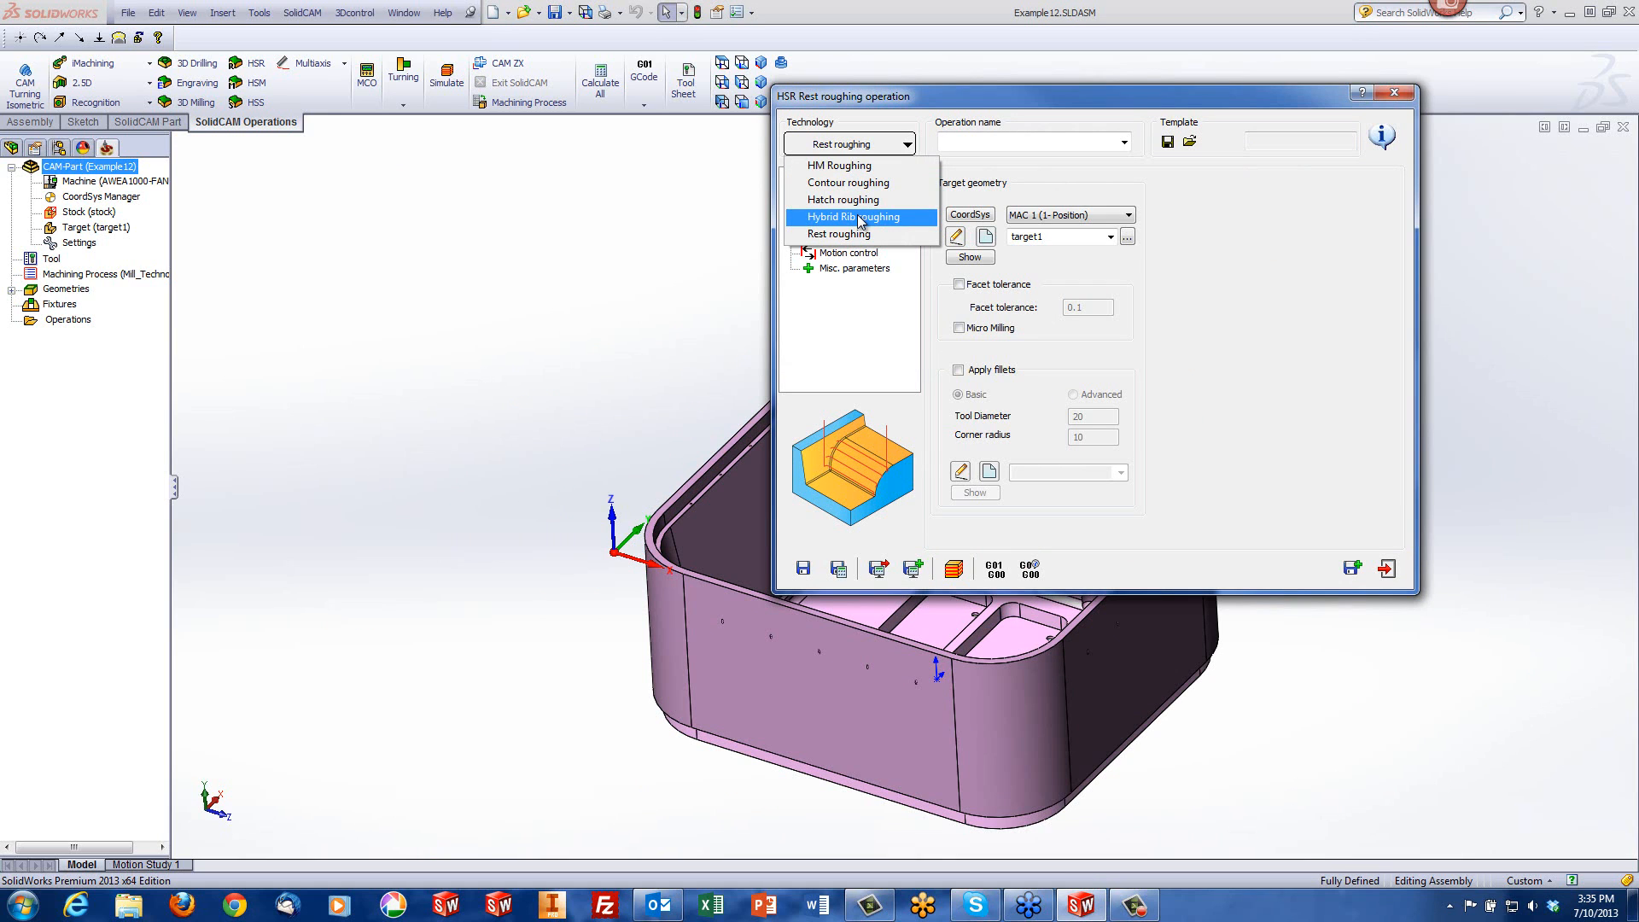
left_click(850, 166)
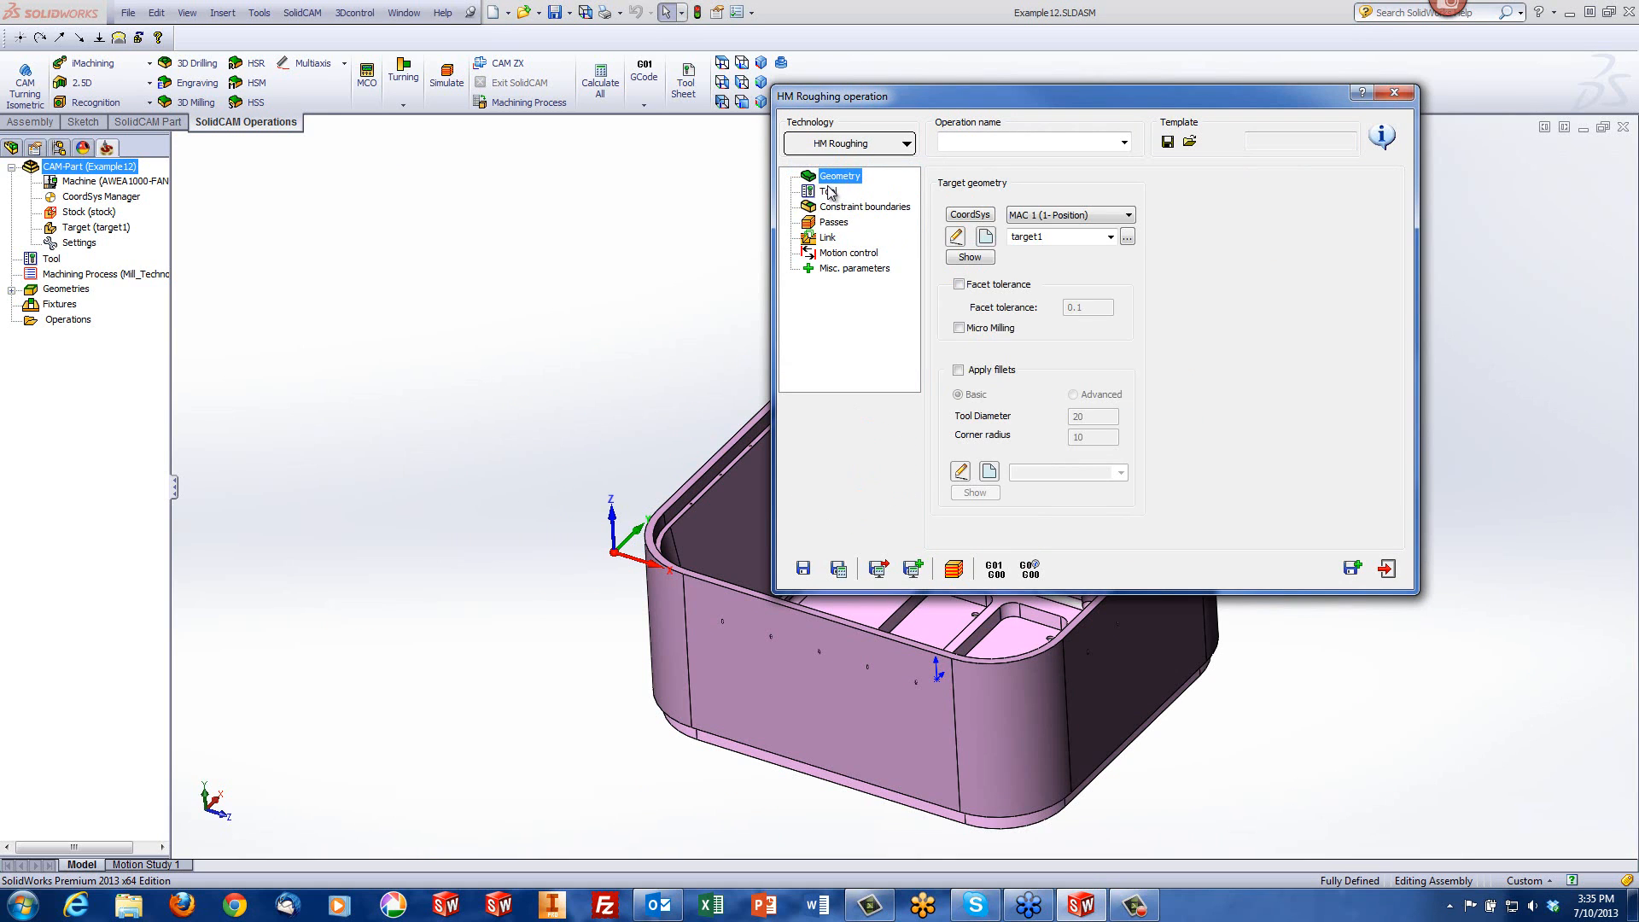
Step: Choose tool 1, the 30 mm end mill, for the roughing operation, comparing its holder with the part's depth from the side
left_click(830, 192)
left_click(1069, 415)
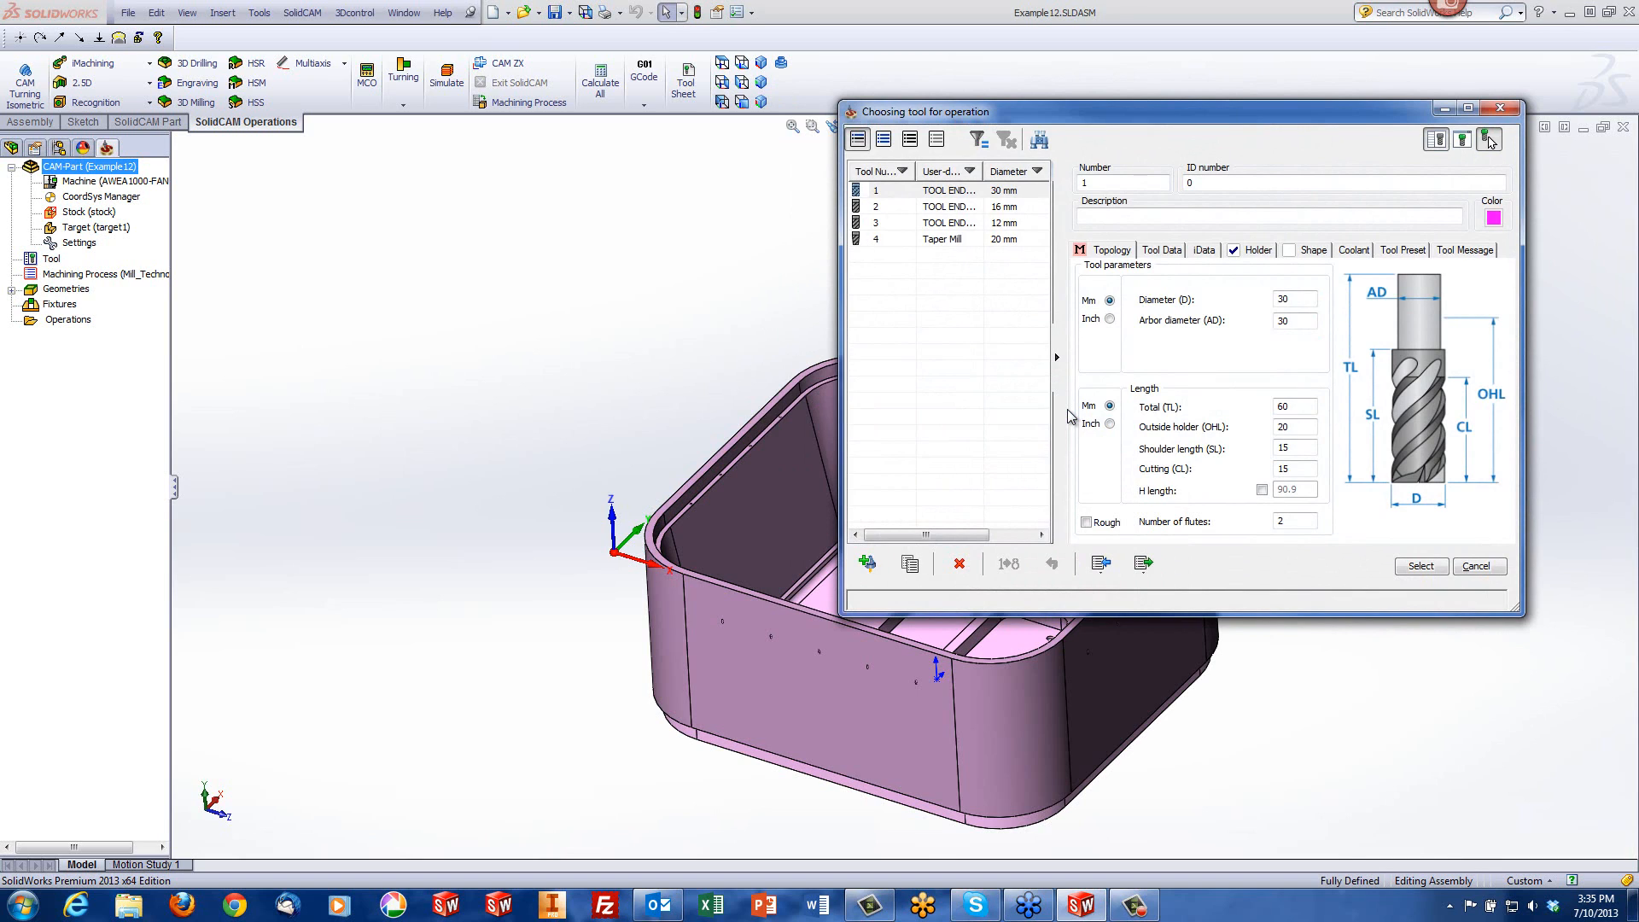
left_click(1302, 300)
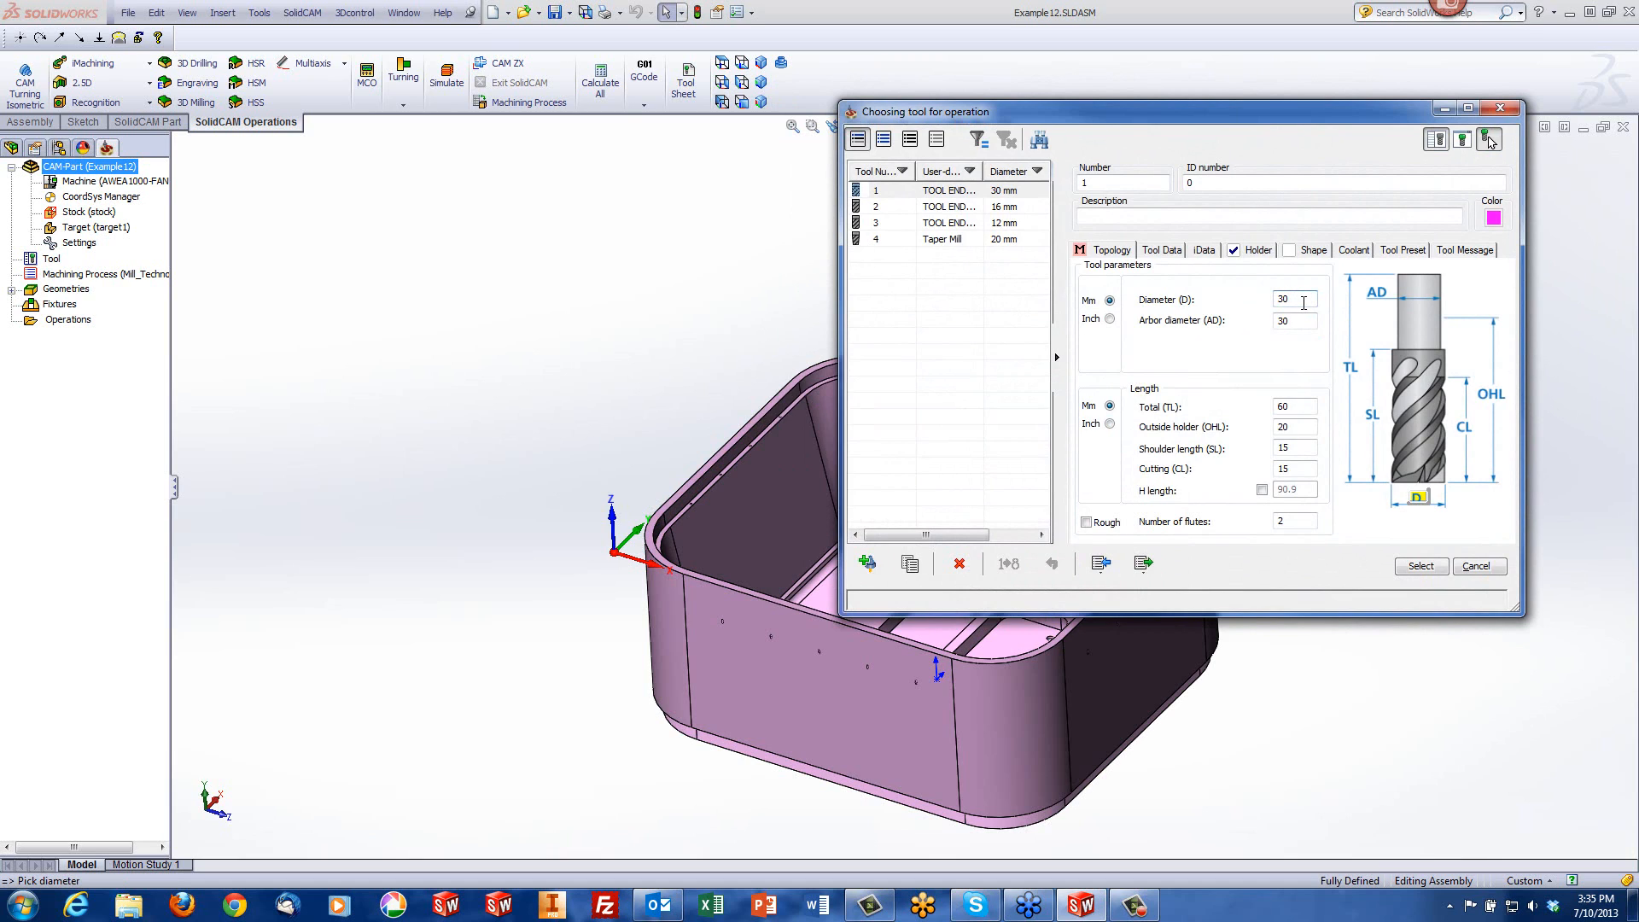
left_click(1299, 428)
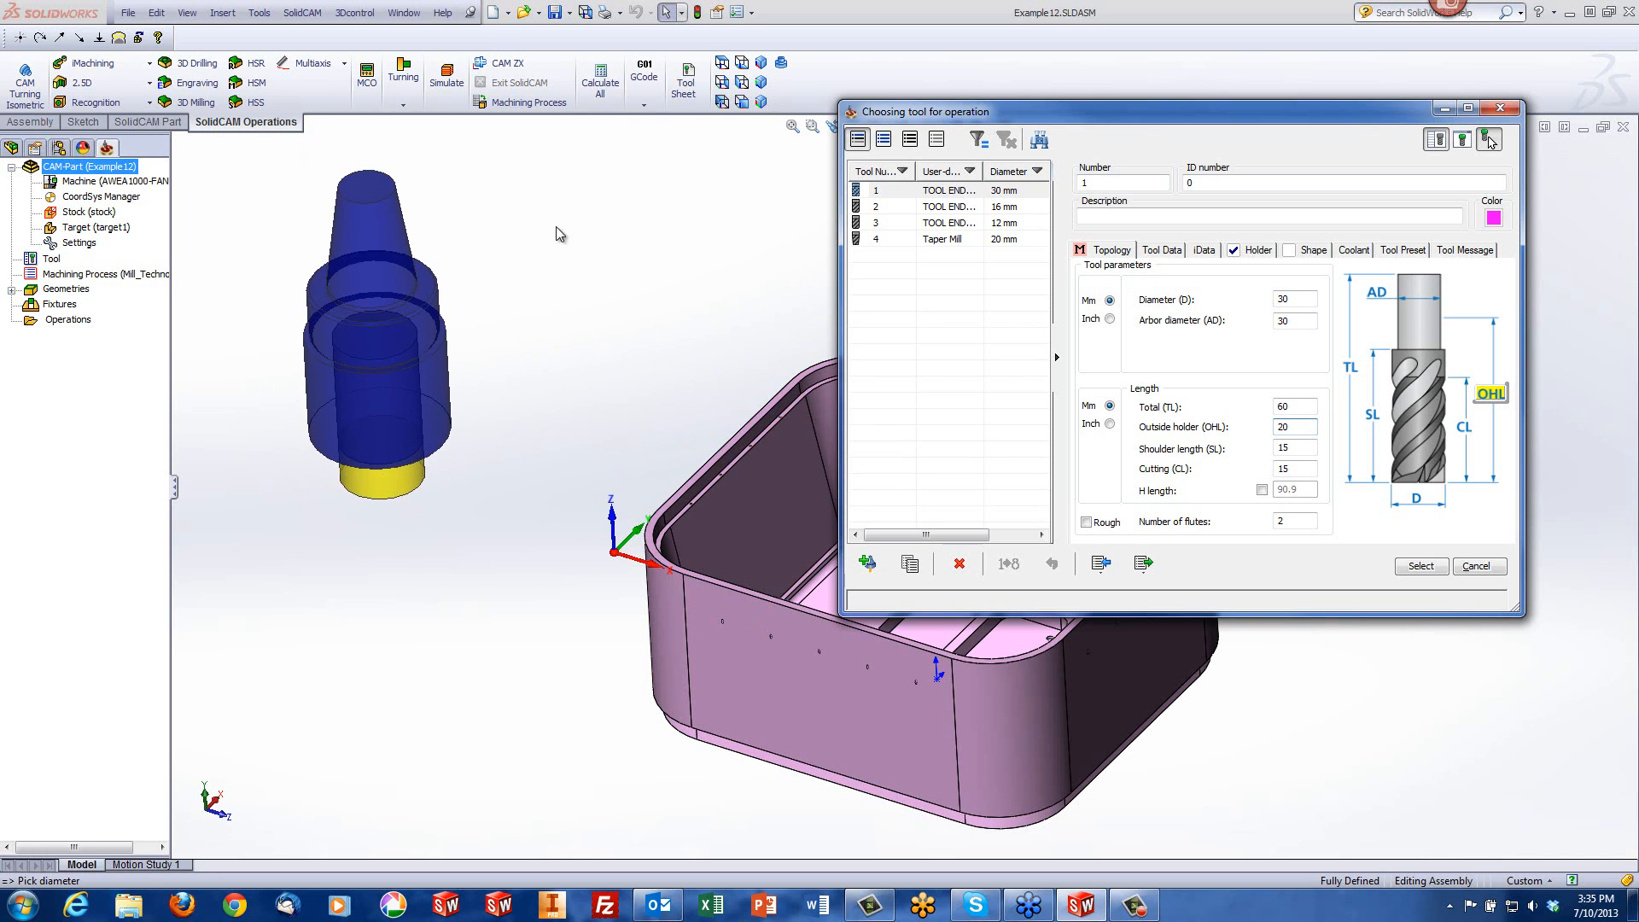
left_click(730, 68)
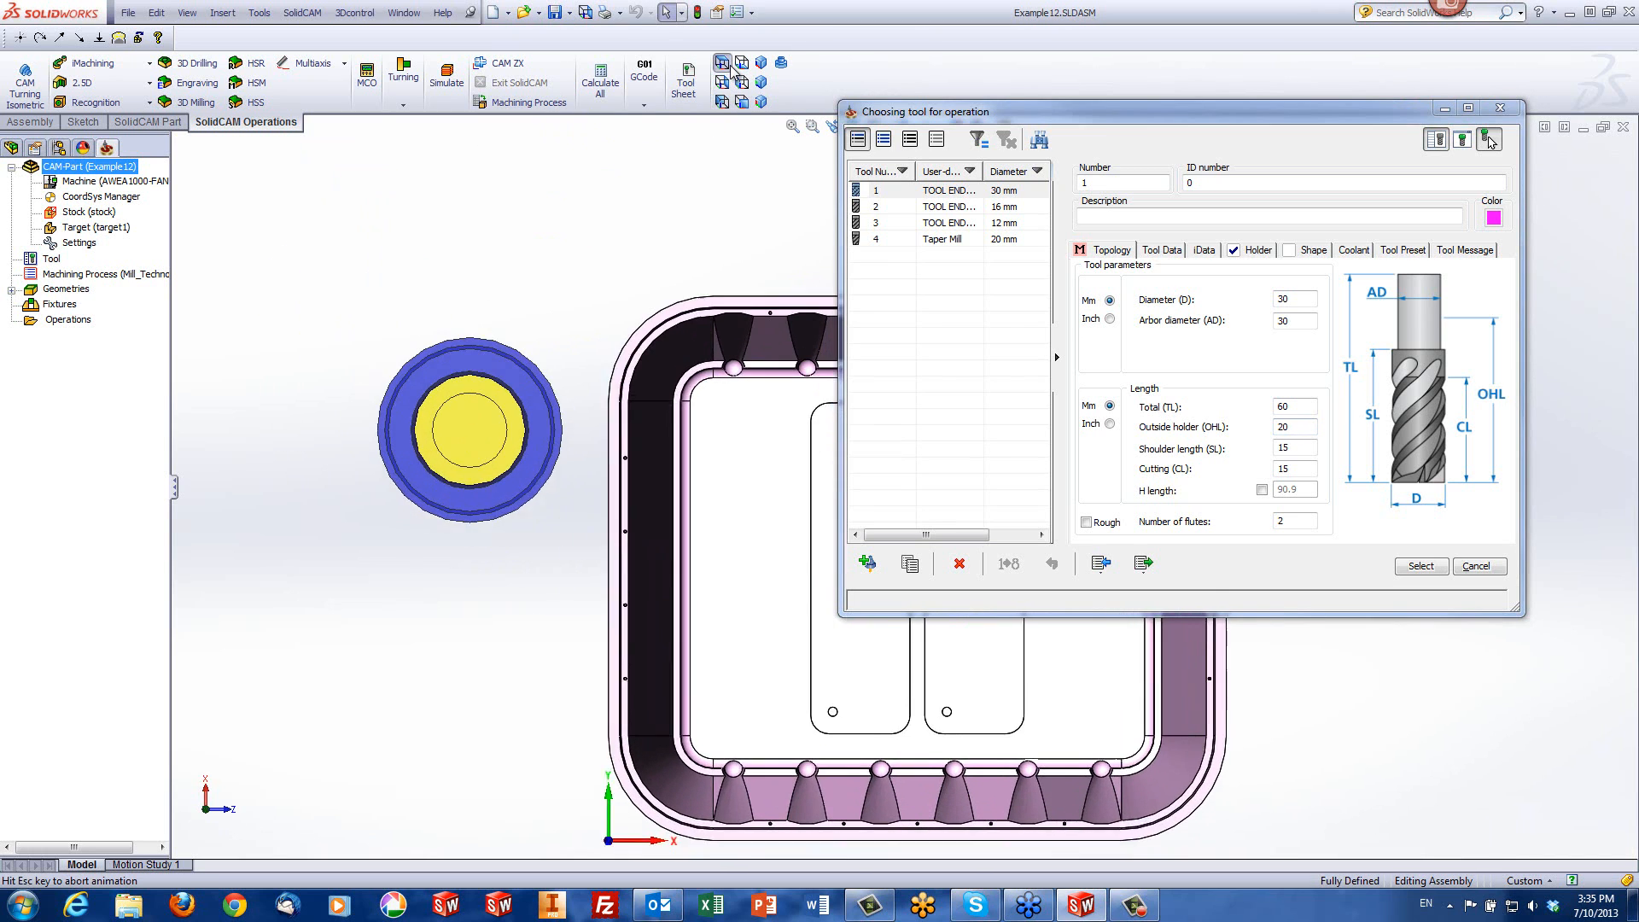
left_click(722, 83)
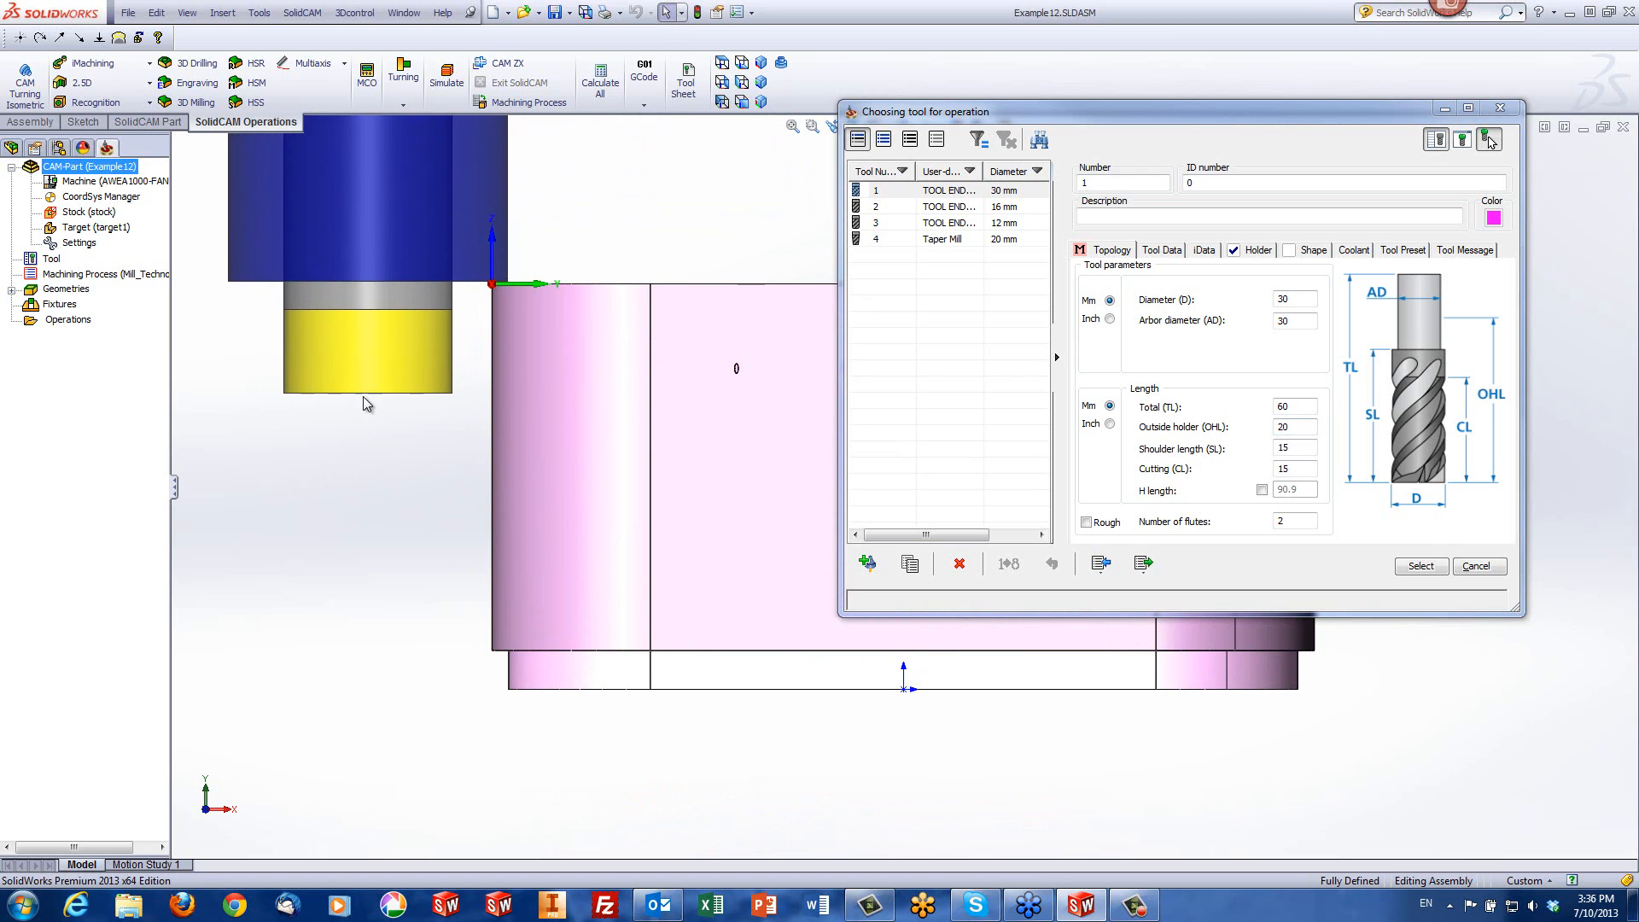
left_click(1421, 564)
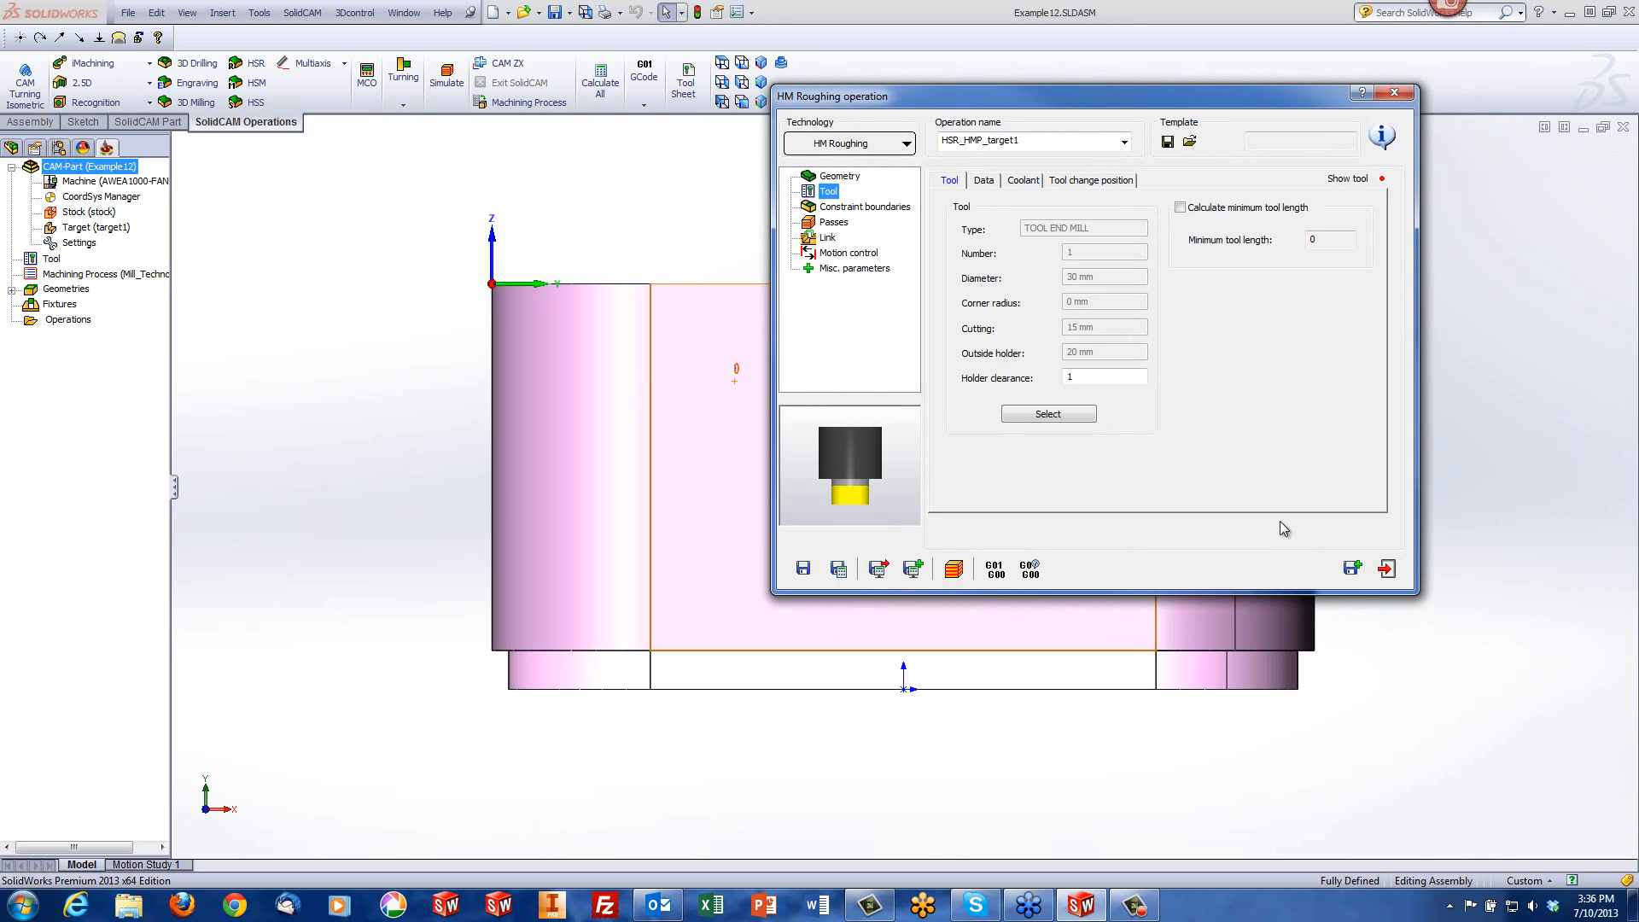
left_click(1087, 376)
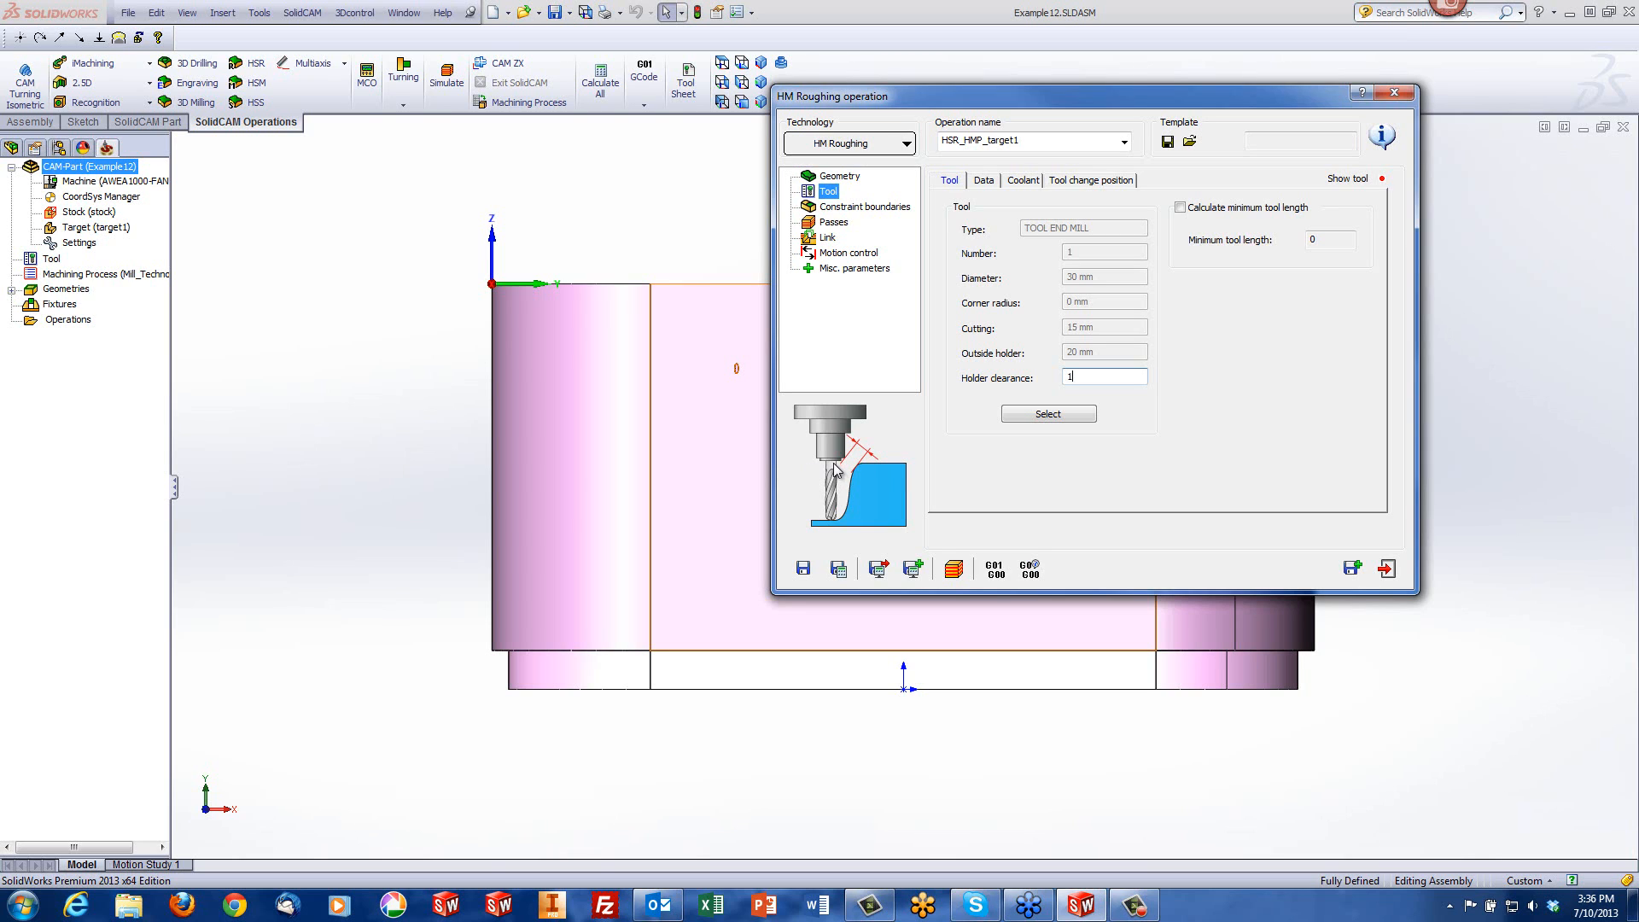
left_click(953, 568)
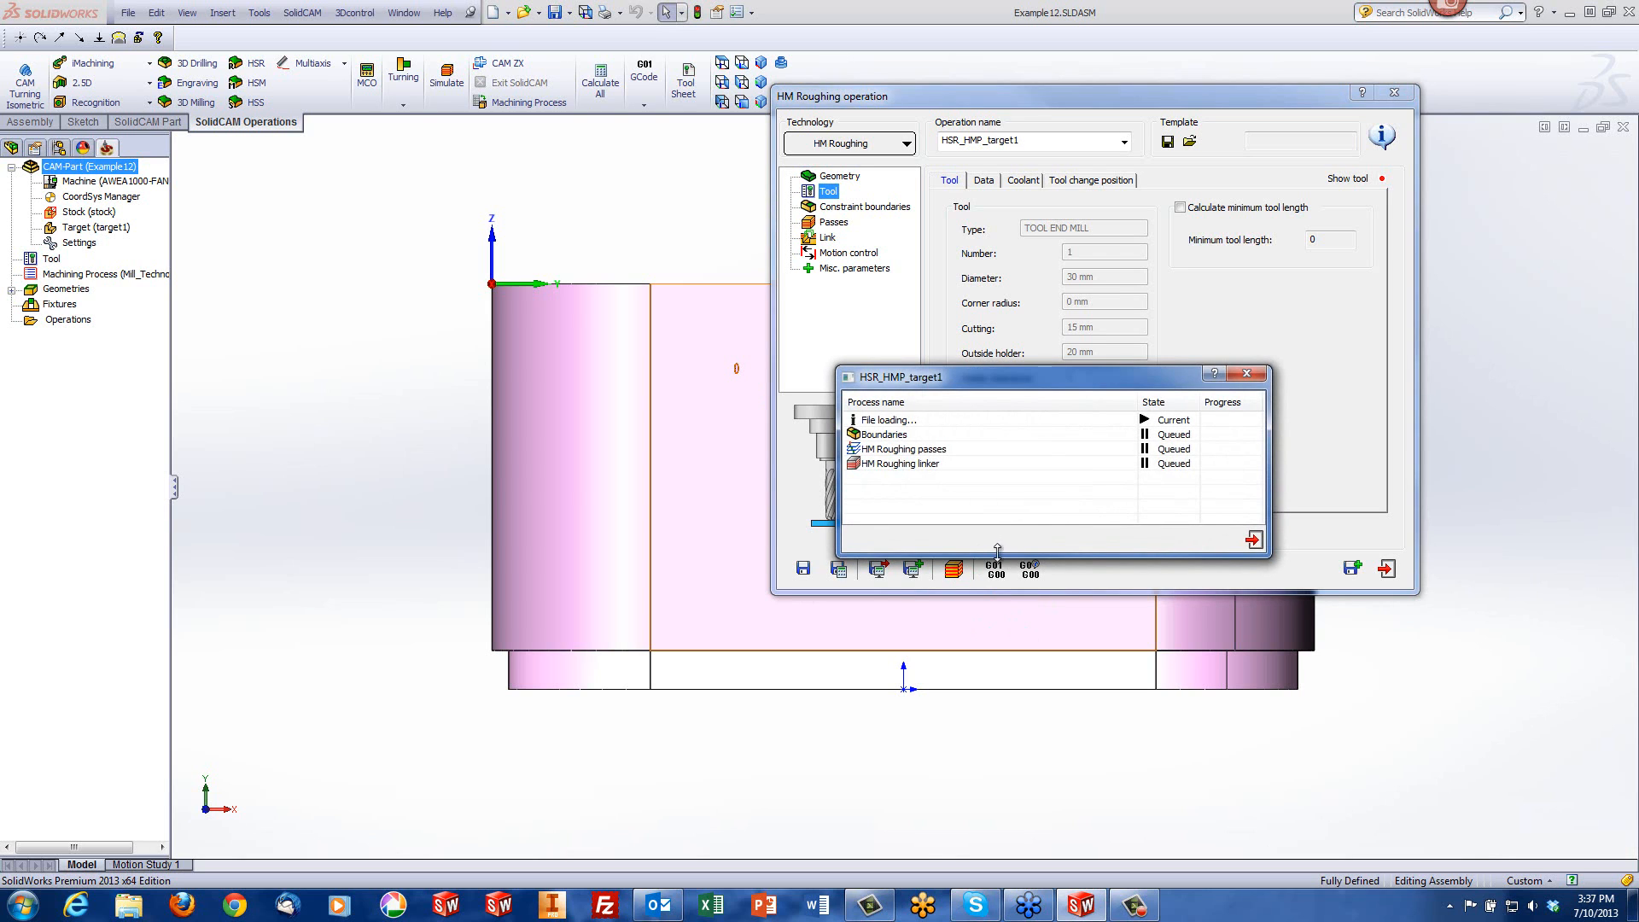
left_click(1253, 540)
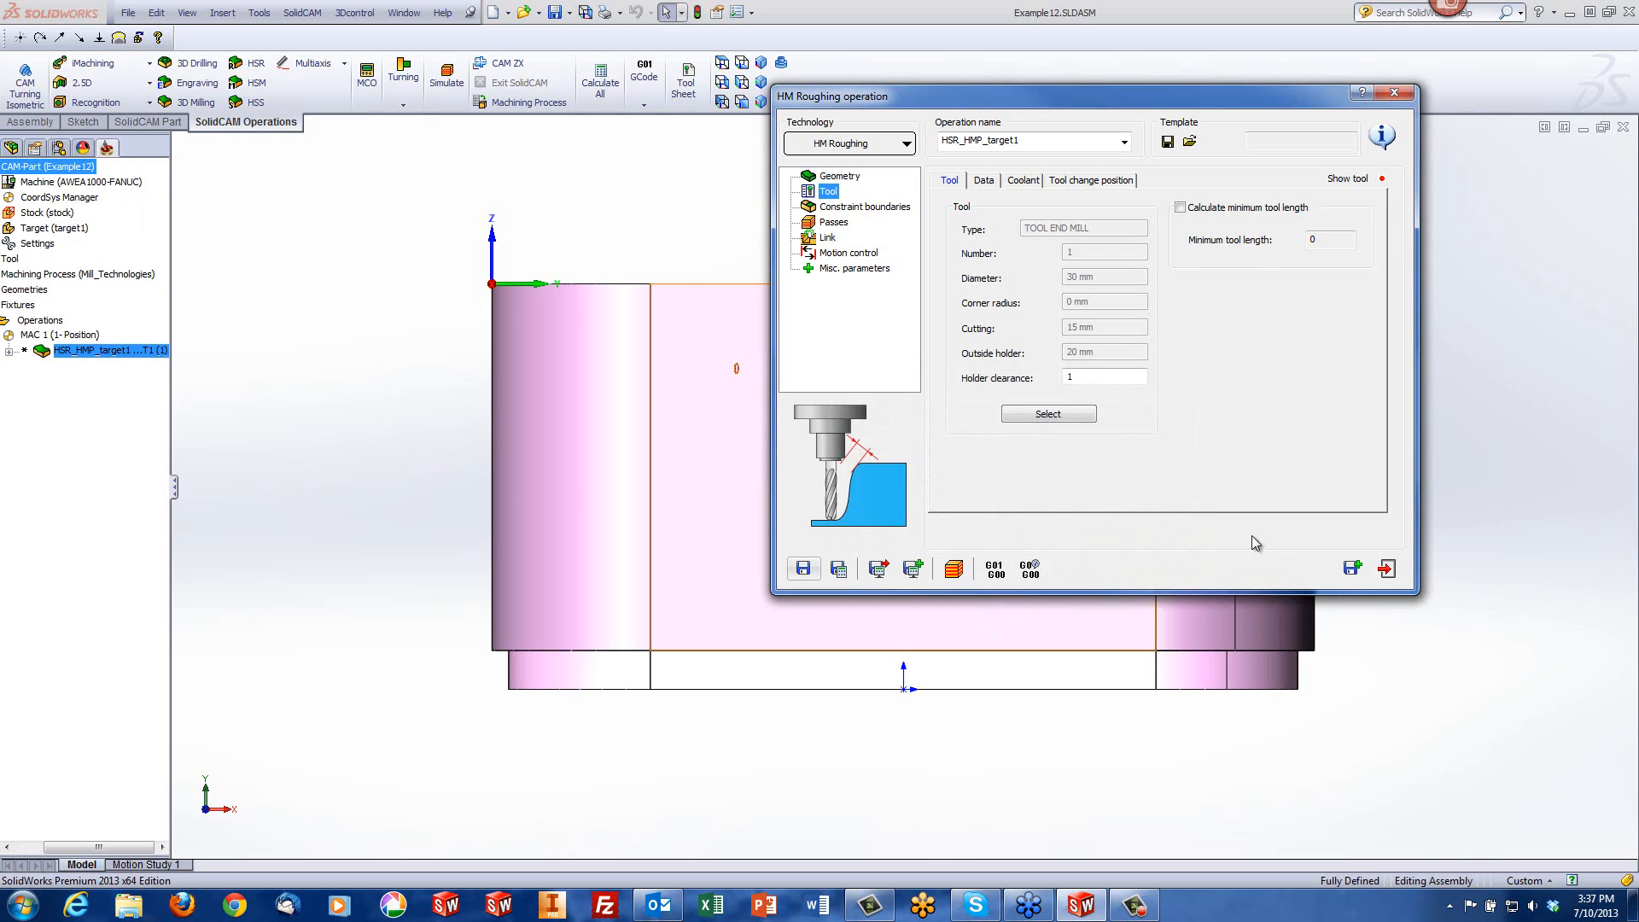
Step: Begin a new constraint boundary geometry, cancel it, and show the existing user-defined boundary "contour" on the whole part
left_click(842, 208)
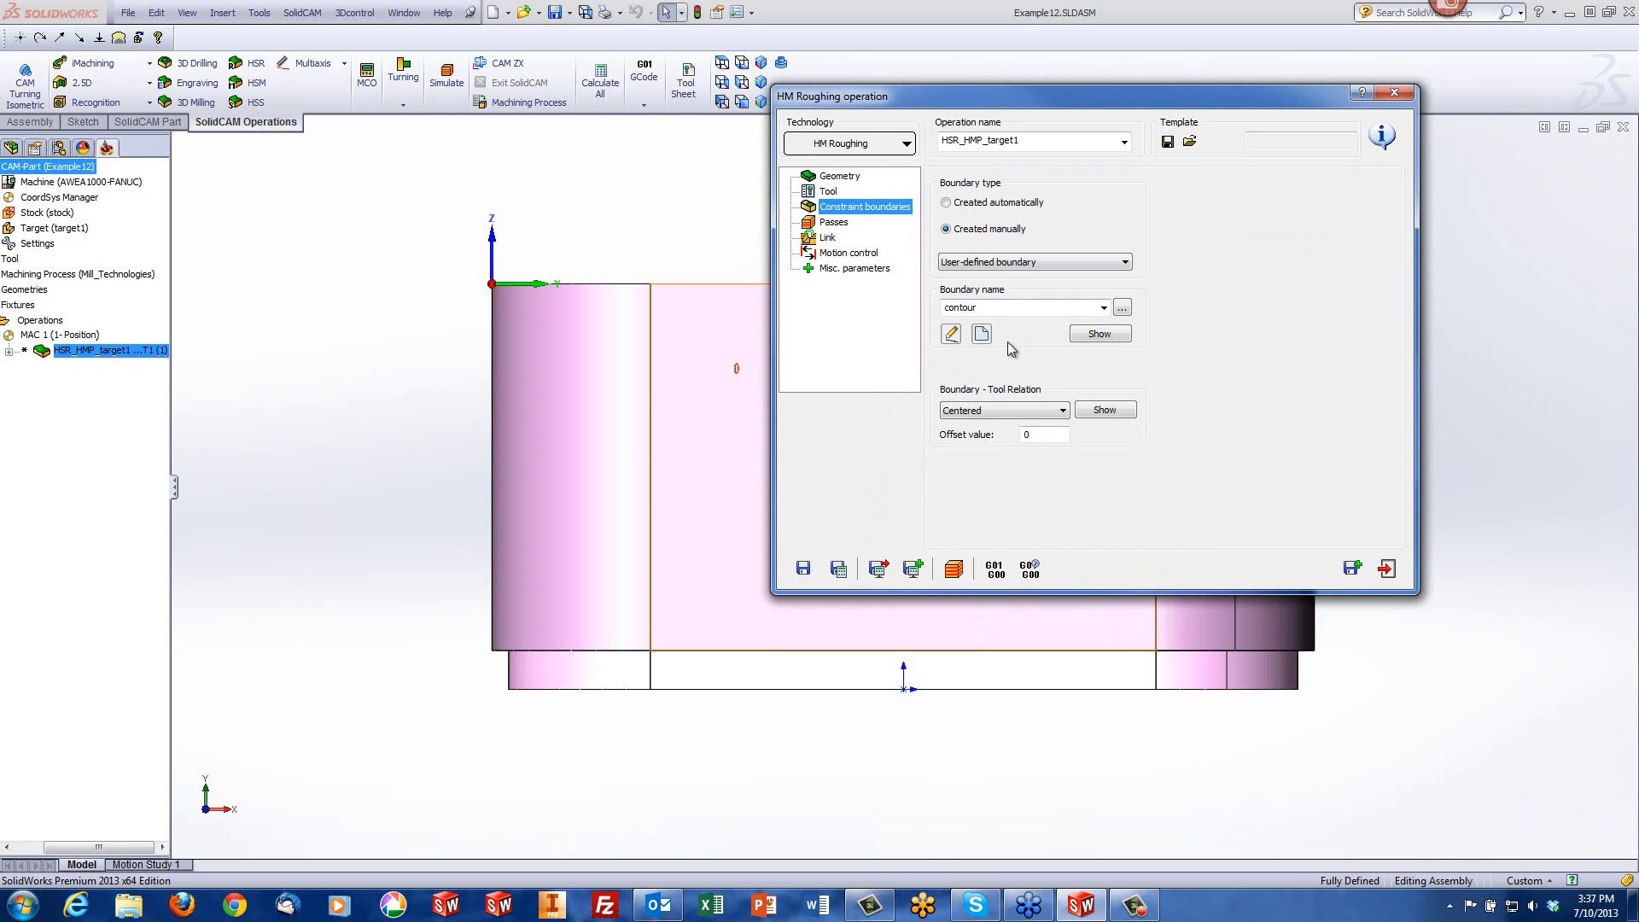
left_click(981, 334)
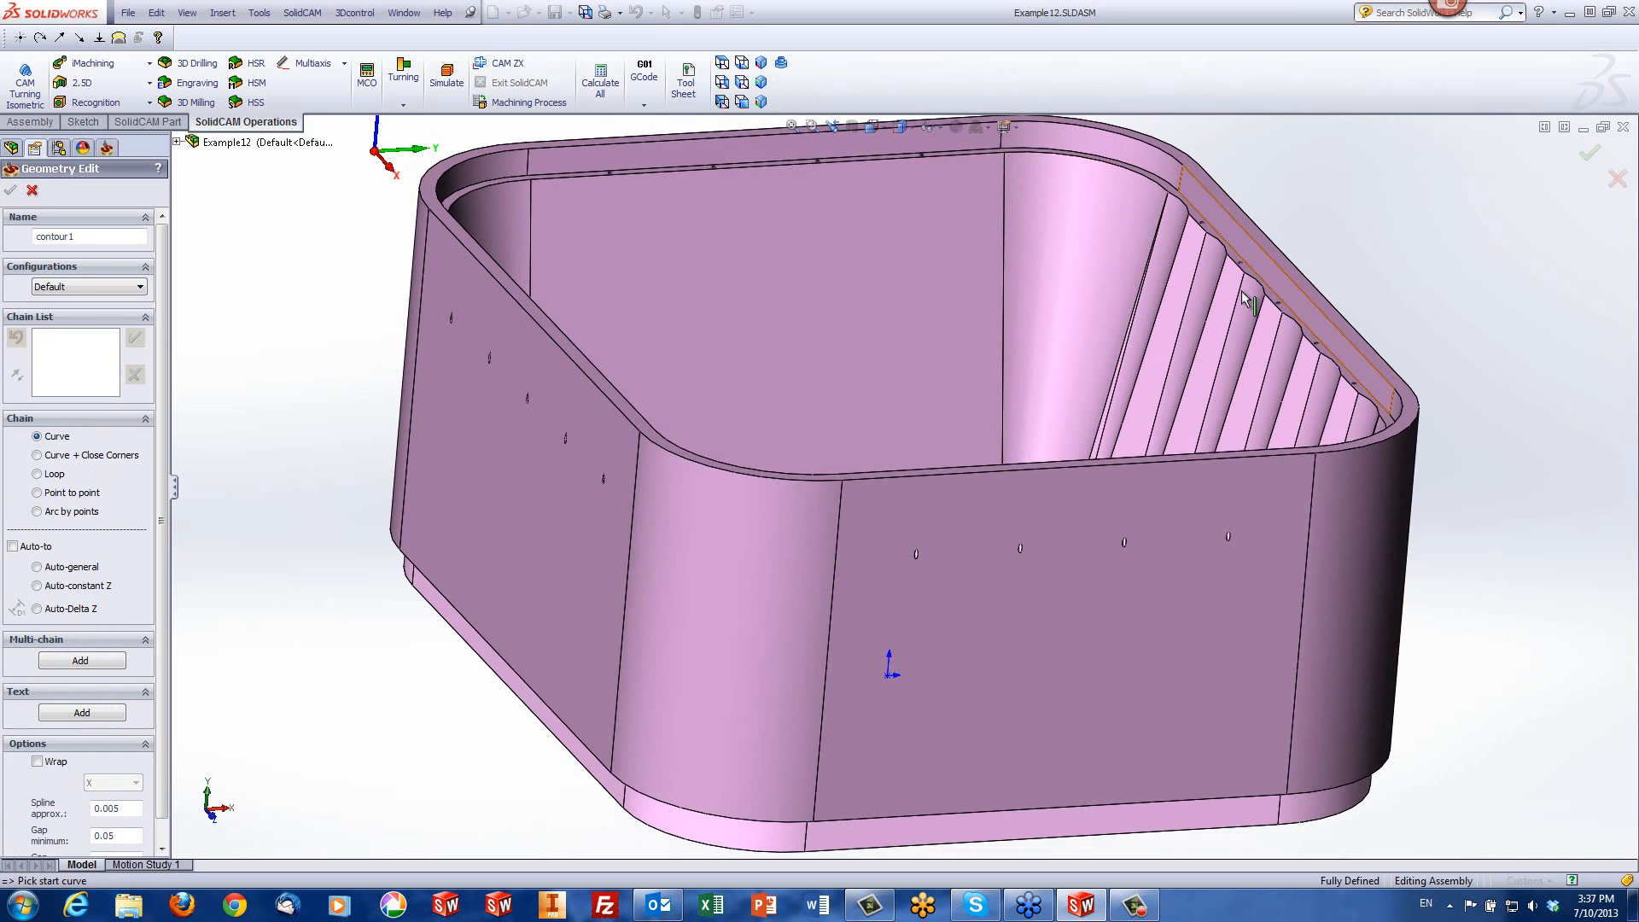
mouse_move(779, 274)
middle_mouse_down()
mouse_move(715, 367)
mouse_move(743, 315)
middle_mouse_up()
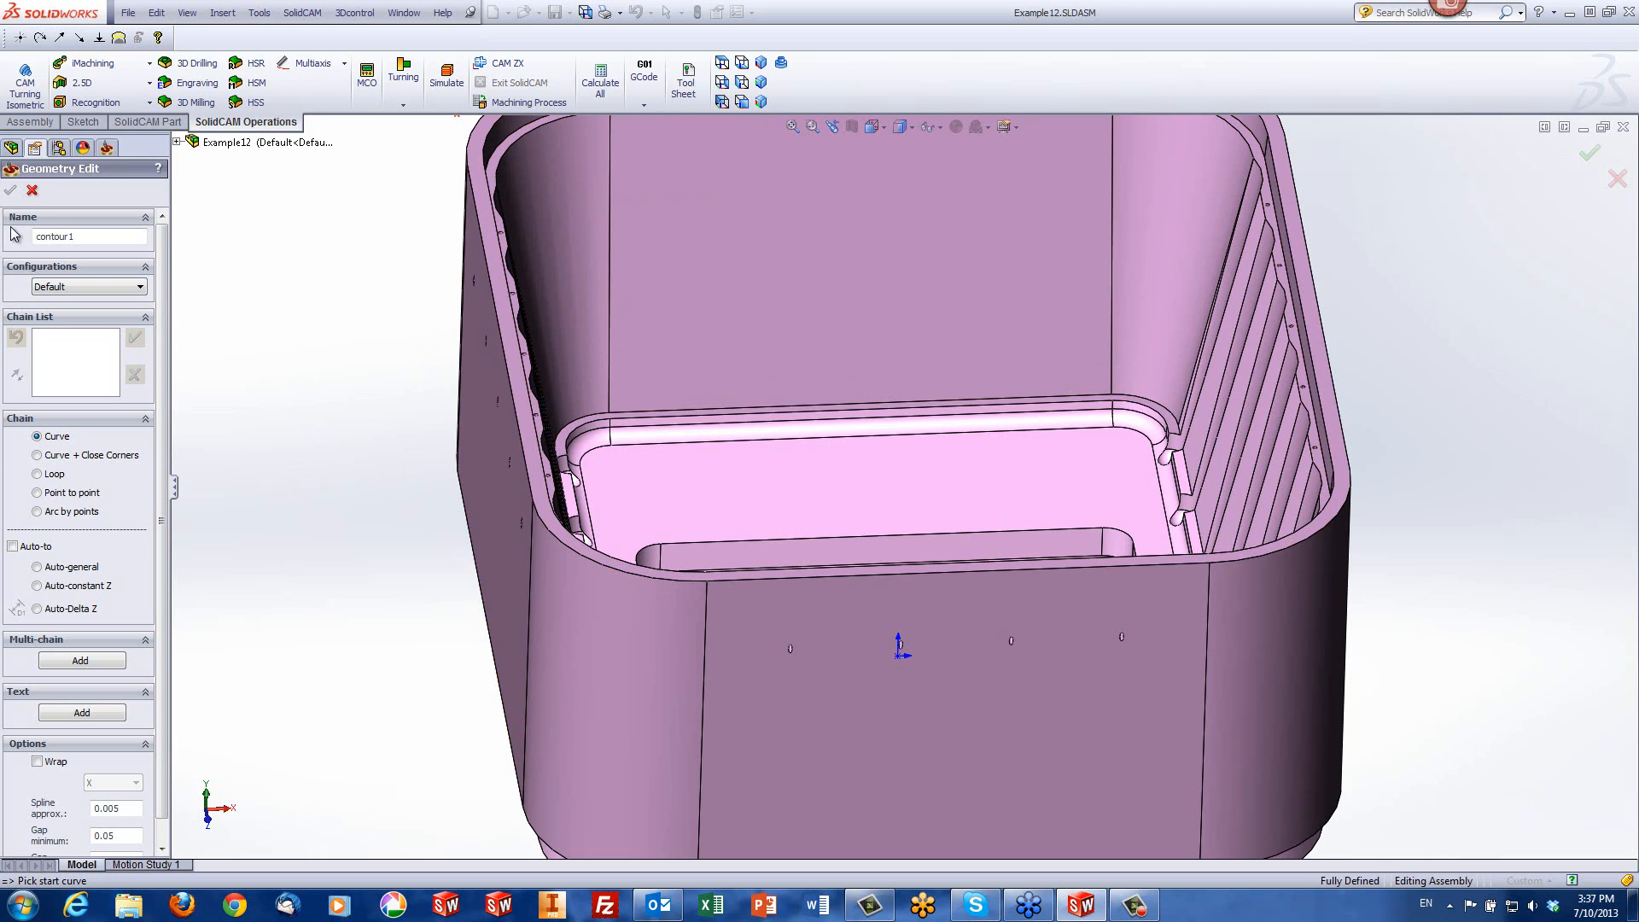
left_click(32, 189)
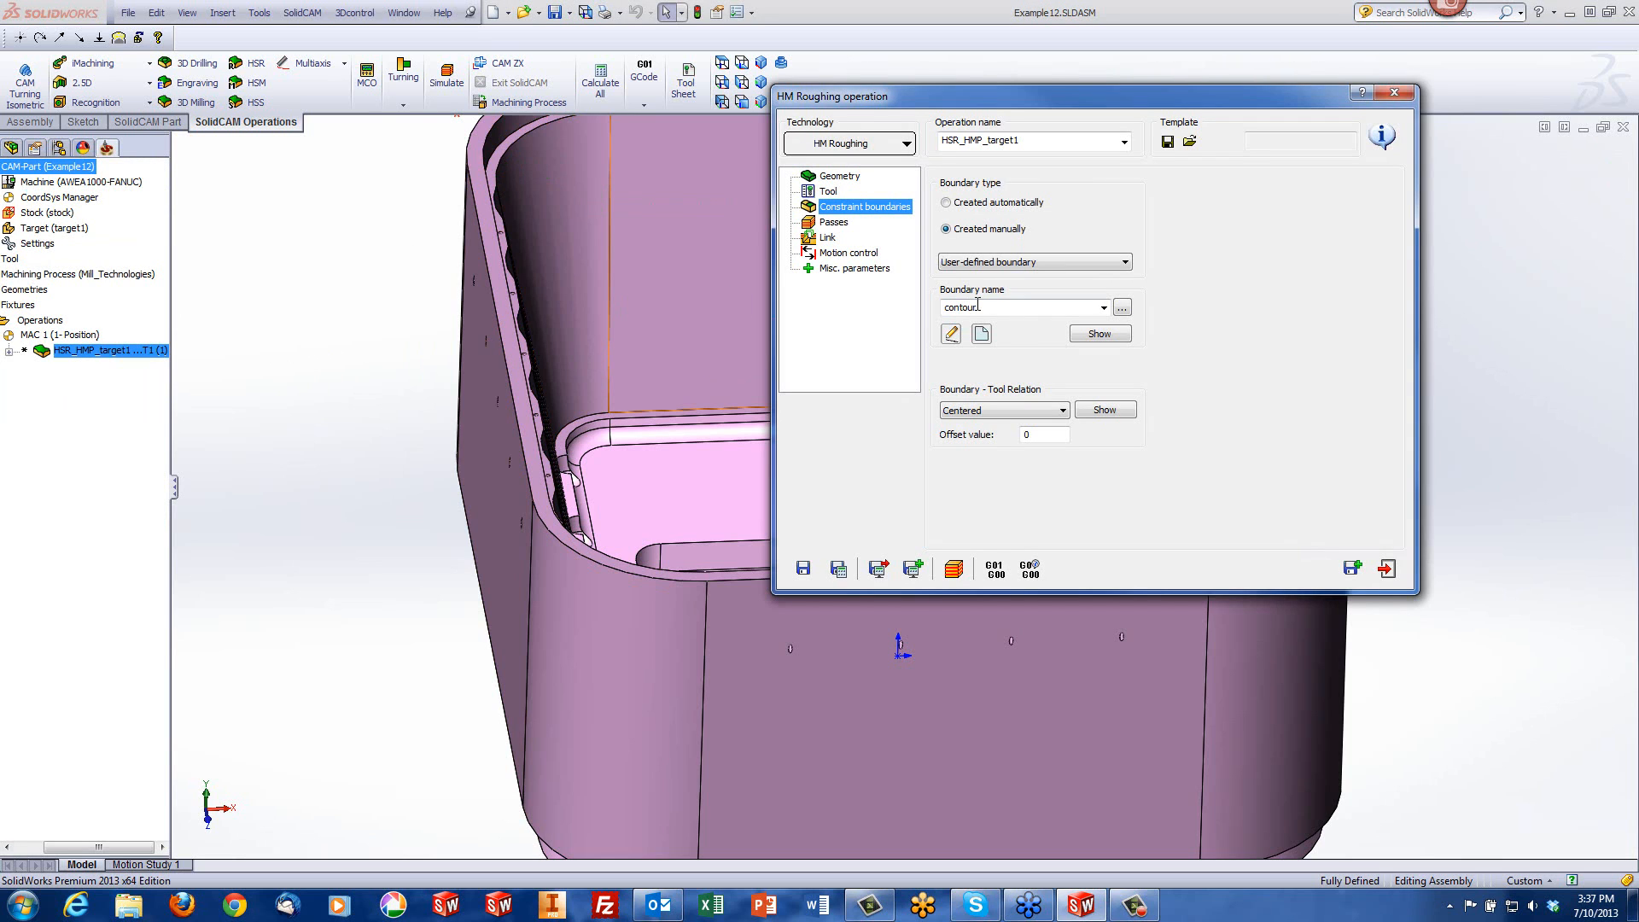
left_click(1101, 335)
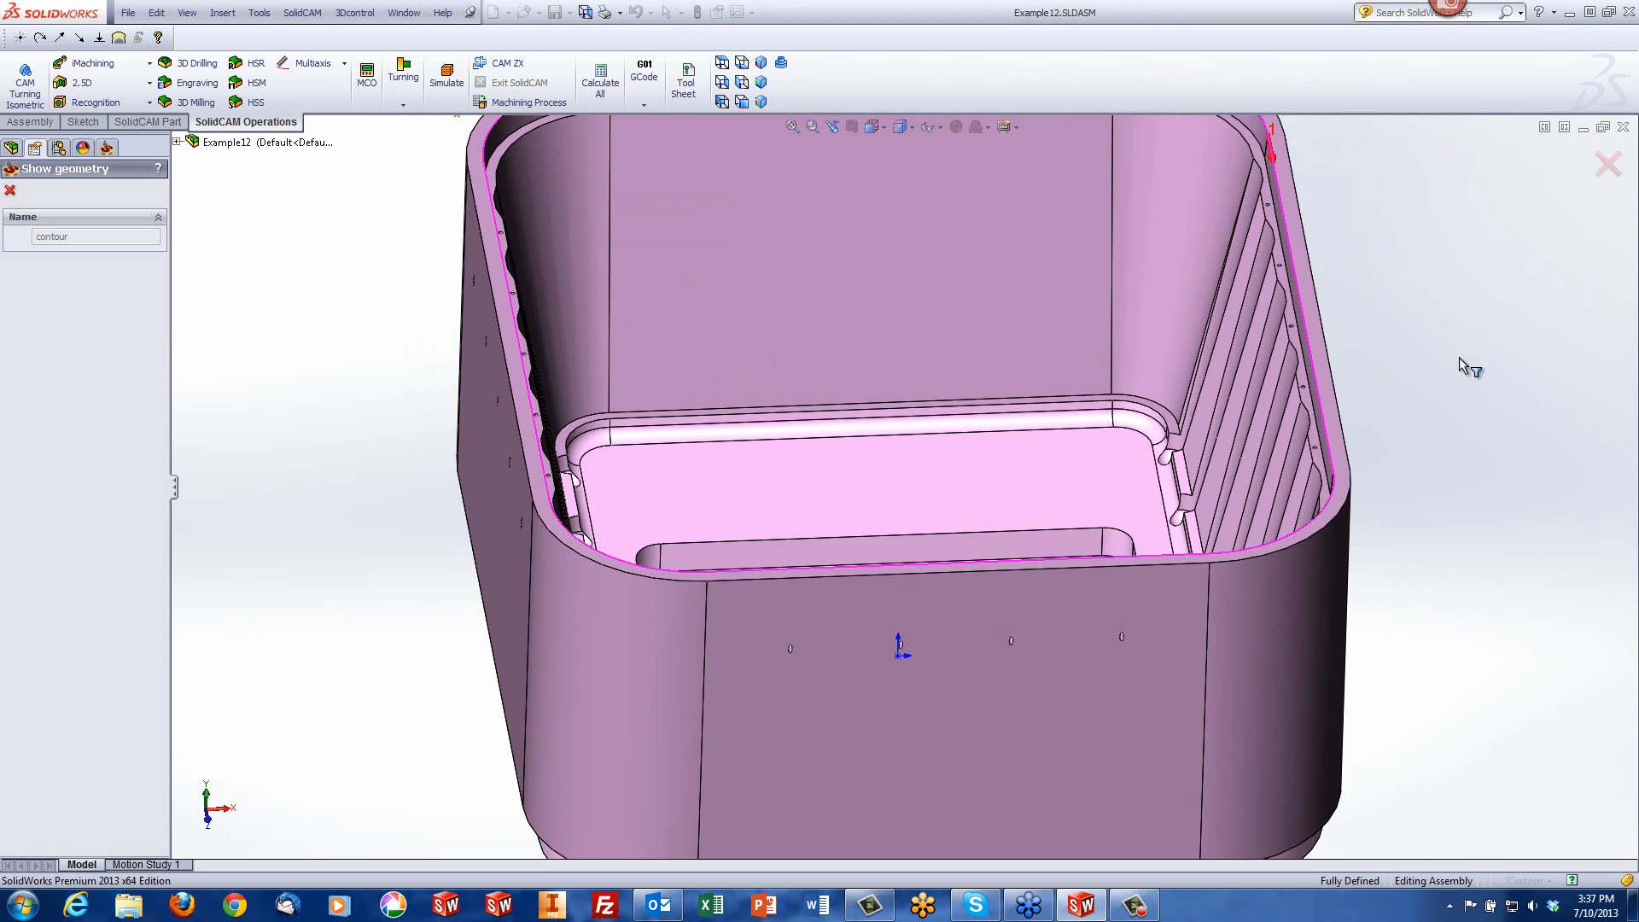
key("f")
middle_click_drag(951, 382, 939, 401)
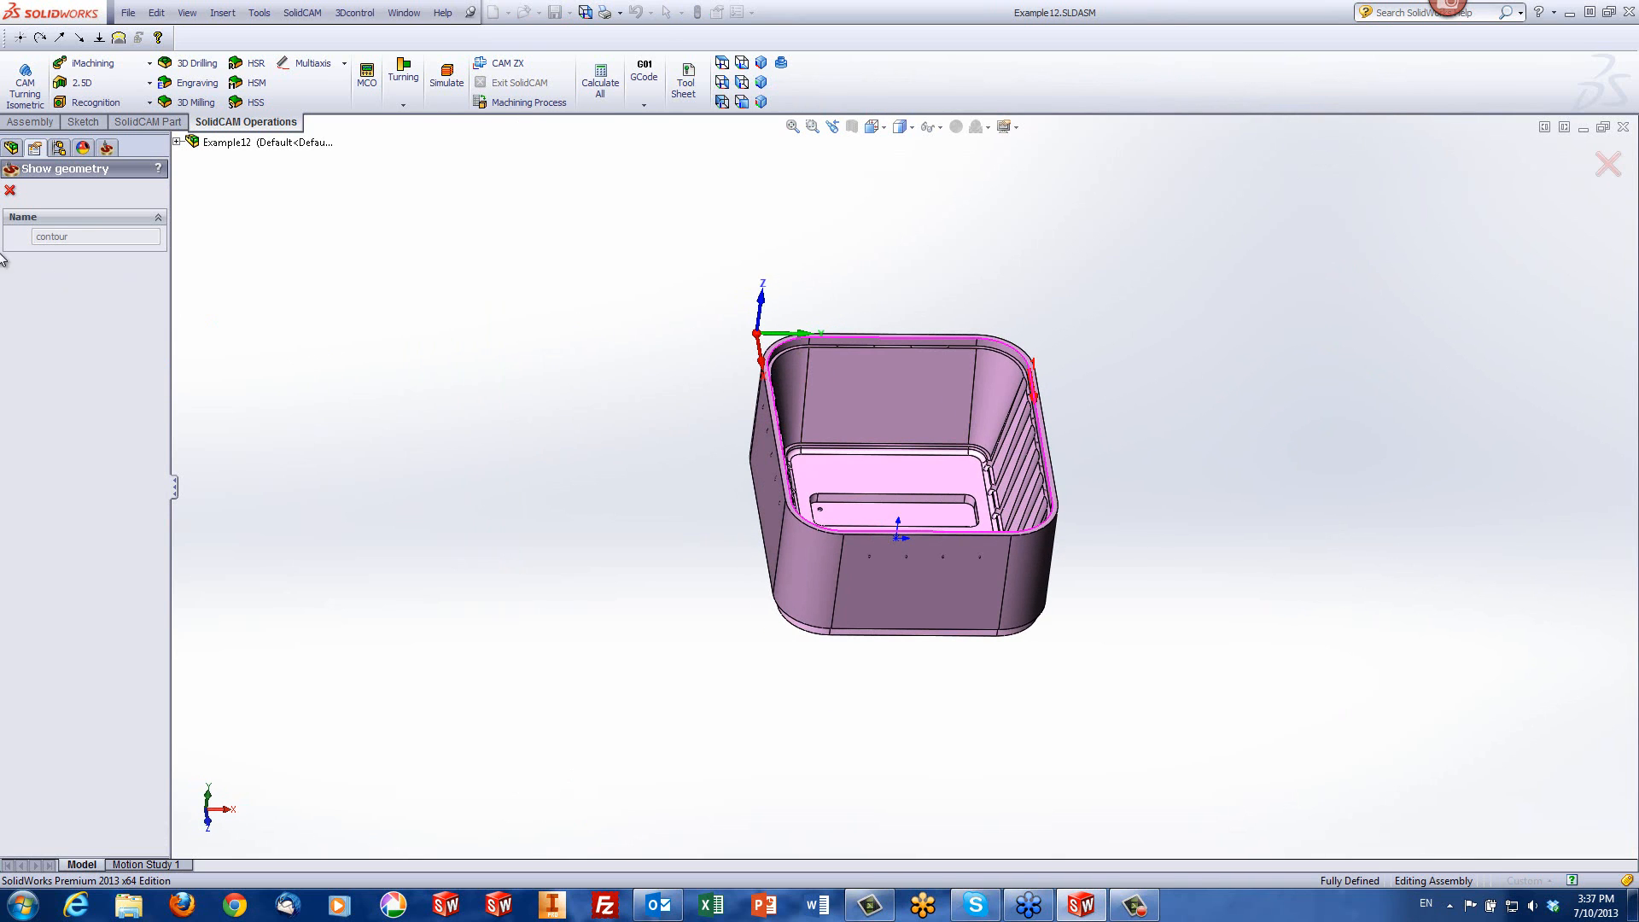
left_click(8, 191)
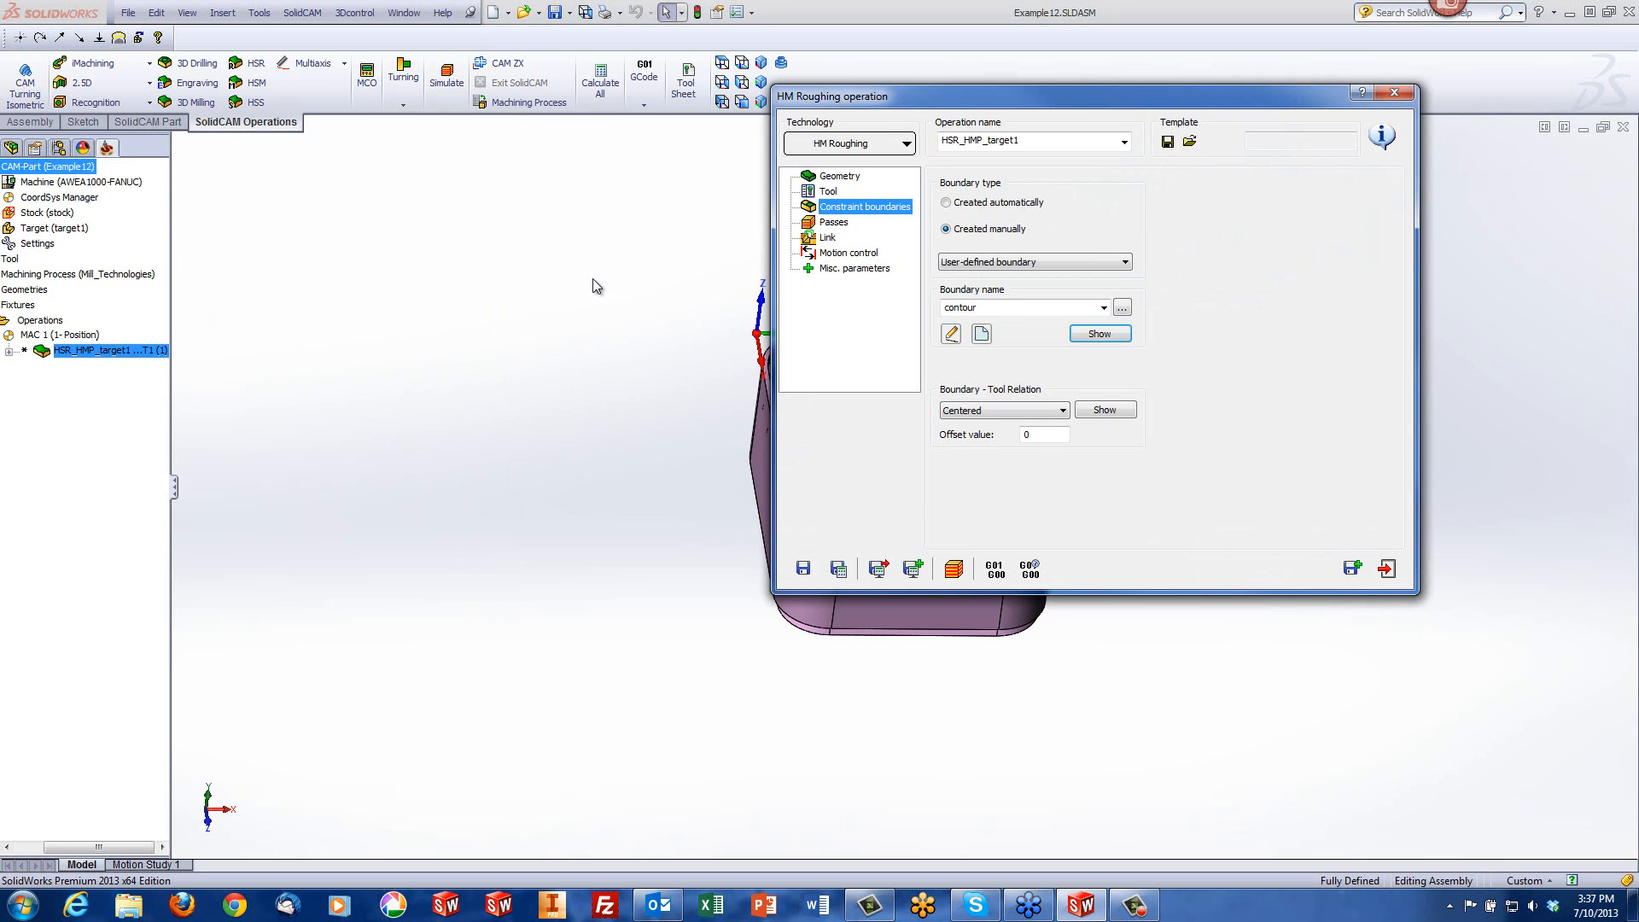
Step: Configure the roughing passes with wall and floor offsets of 0.5, a step down of 10 and the Cavity step over type
left_click(837, 223)
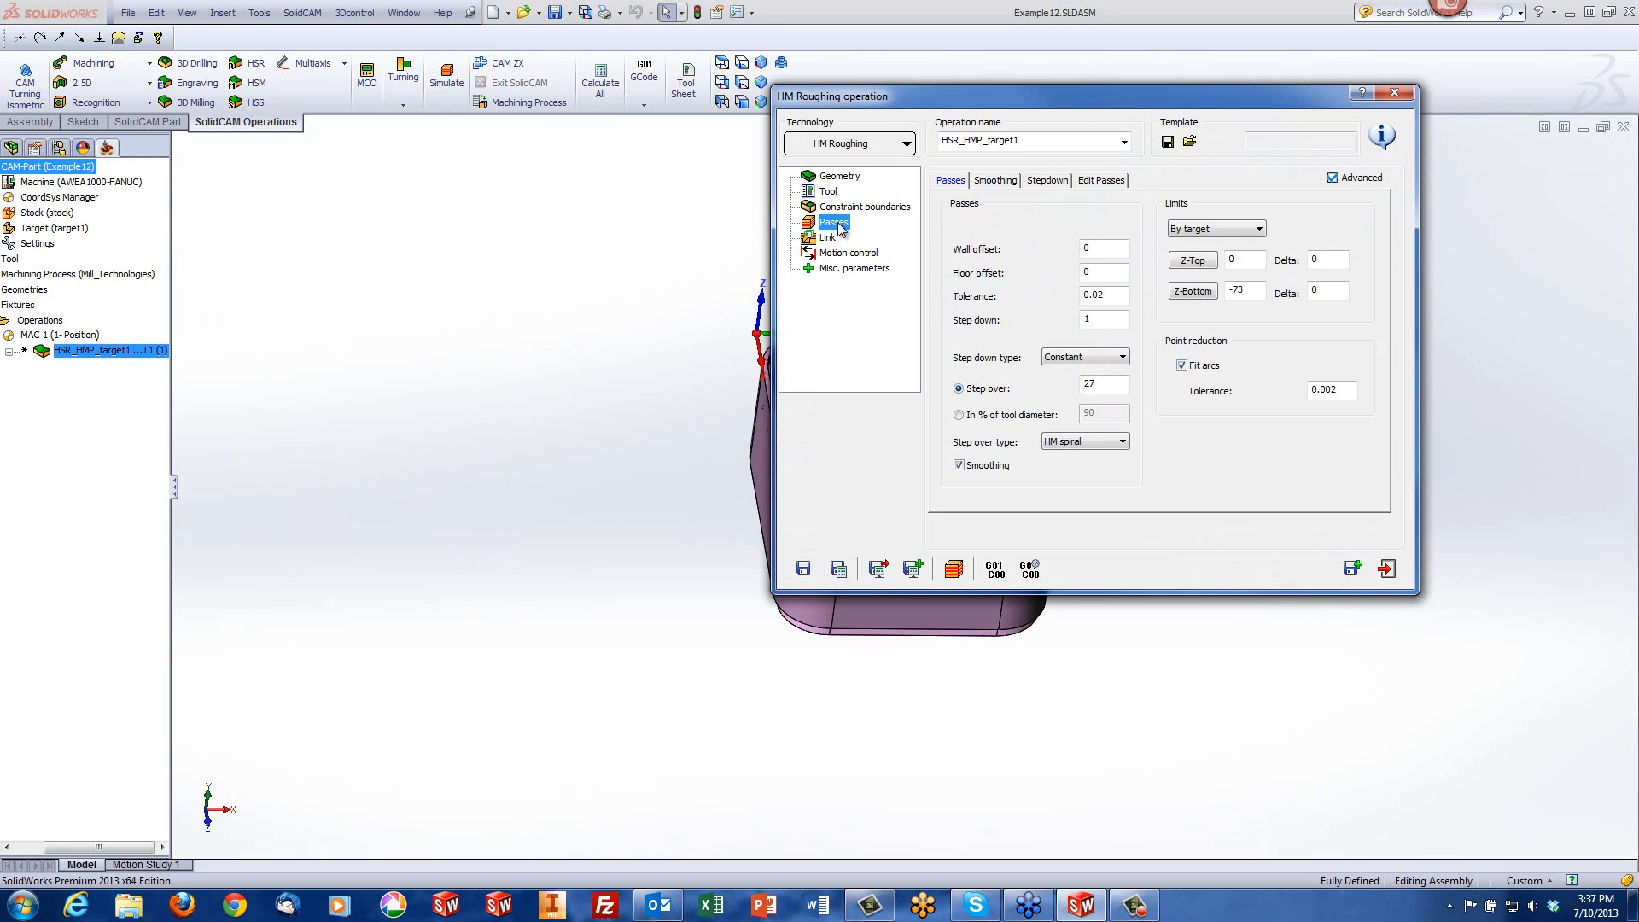
left_click(1102, 247)
type(".")
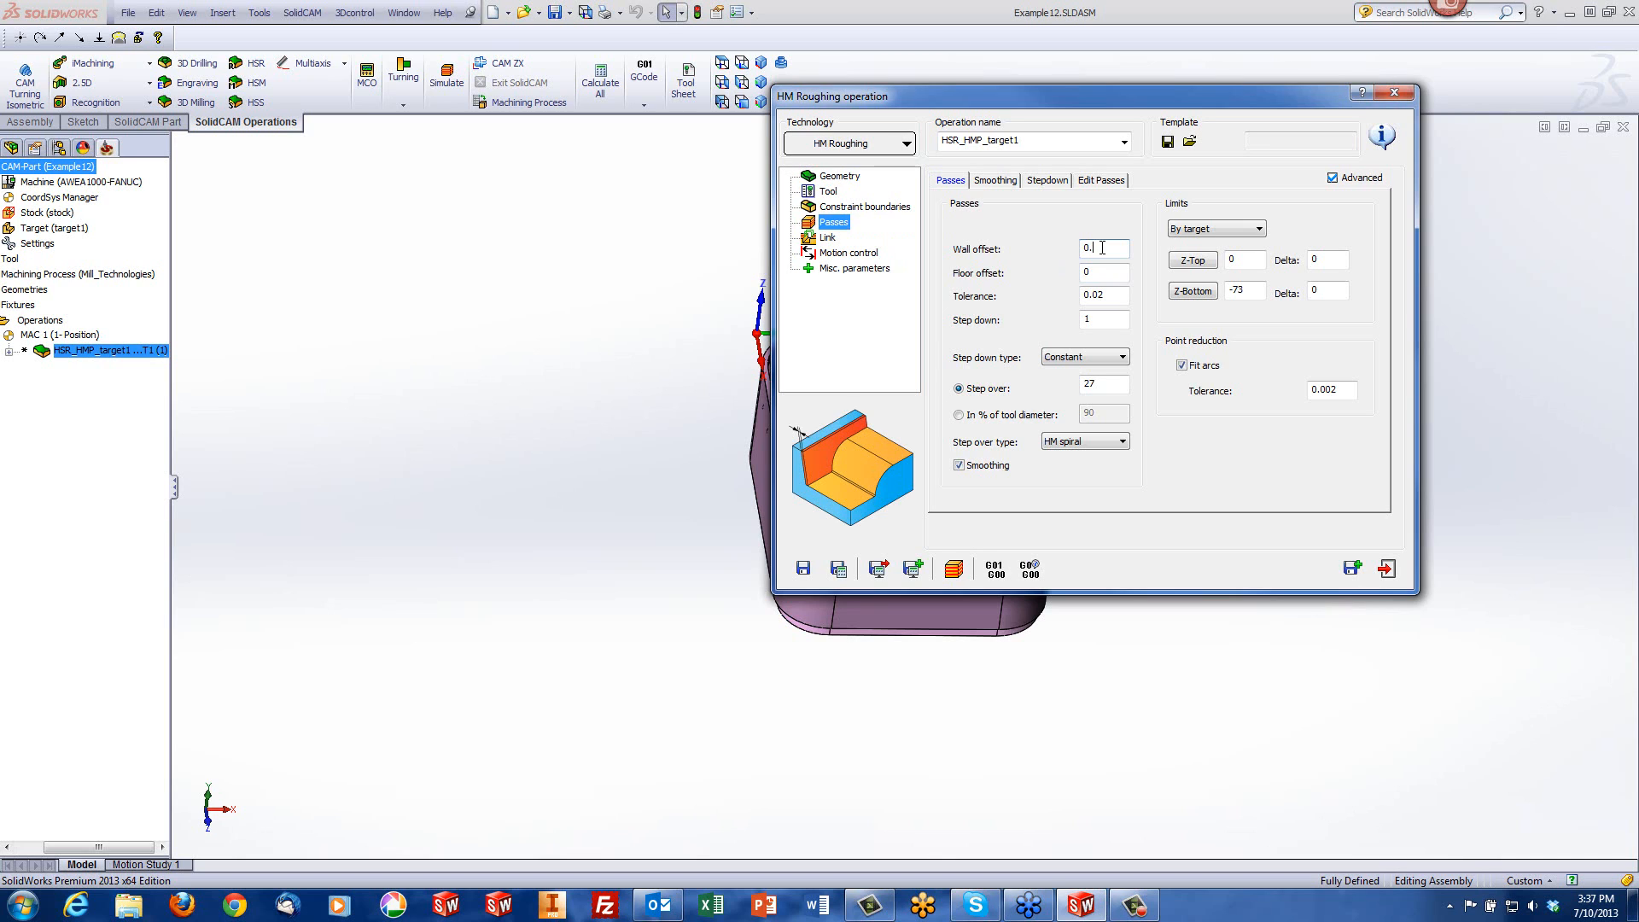
type("5")
double_click(1097, 320)
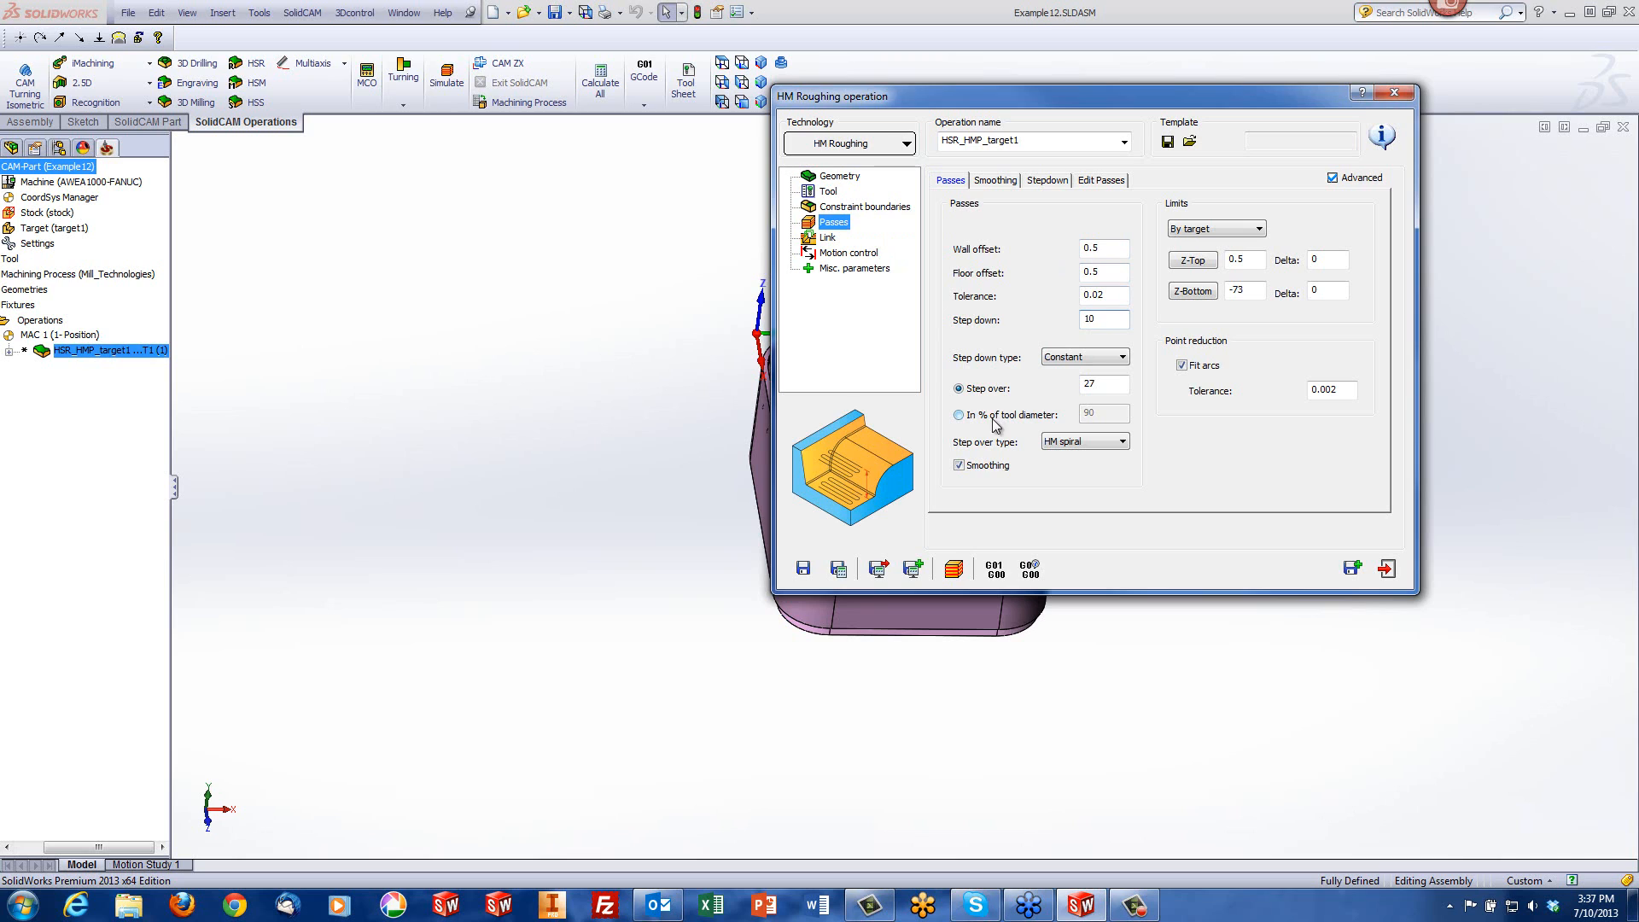
left_click(1070, 444)
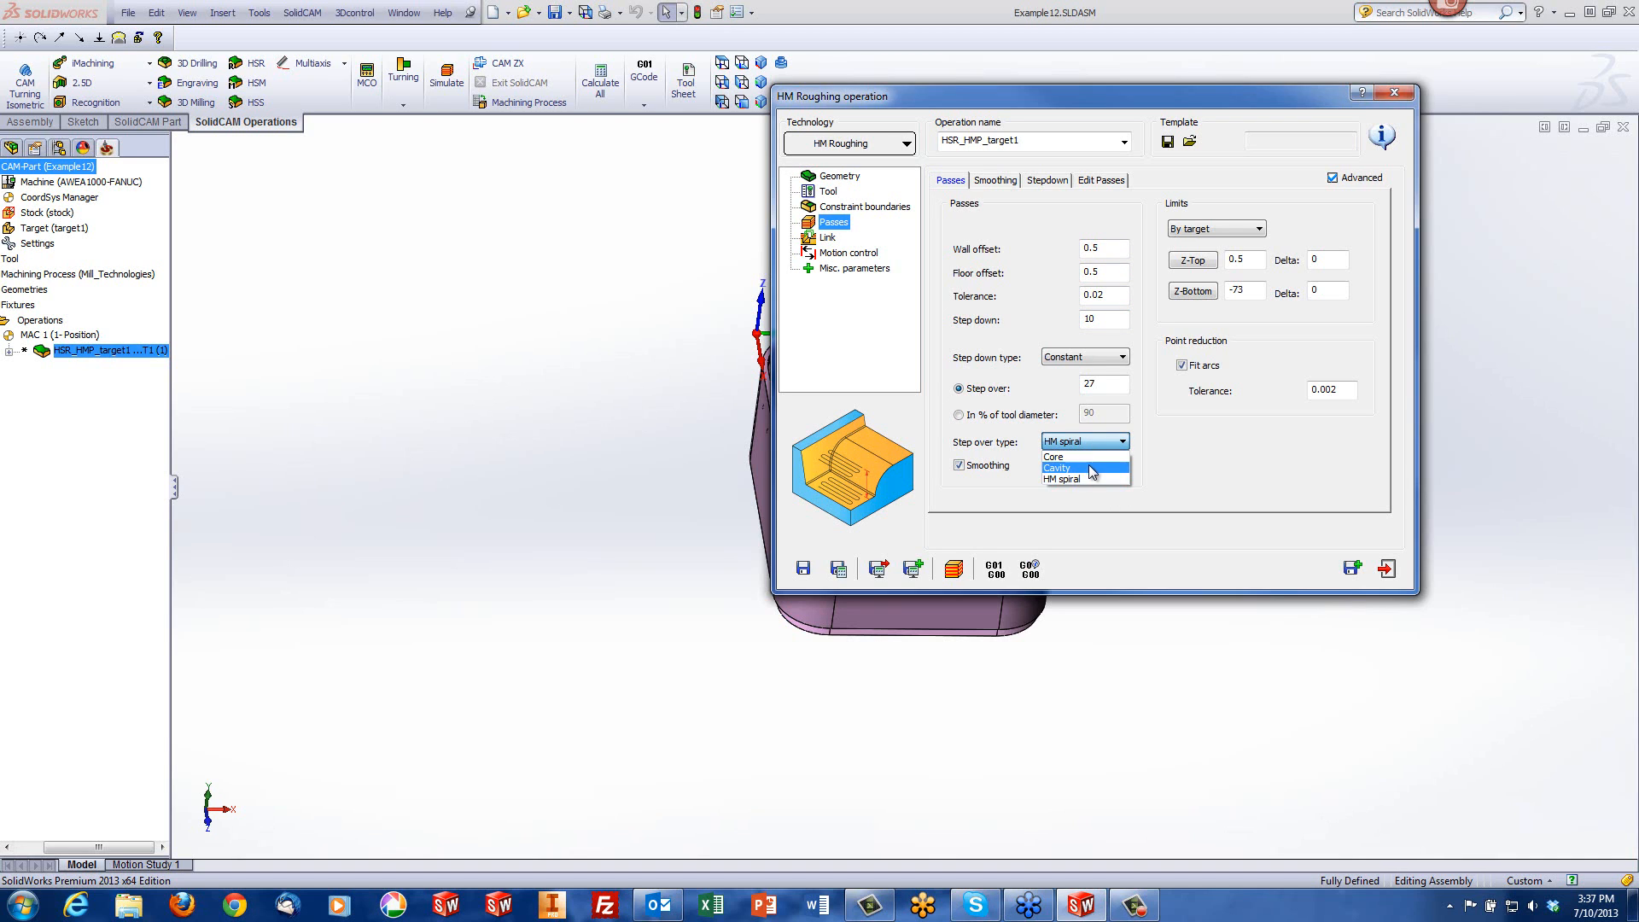
left_click(1092, 468)
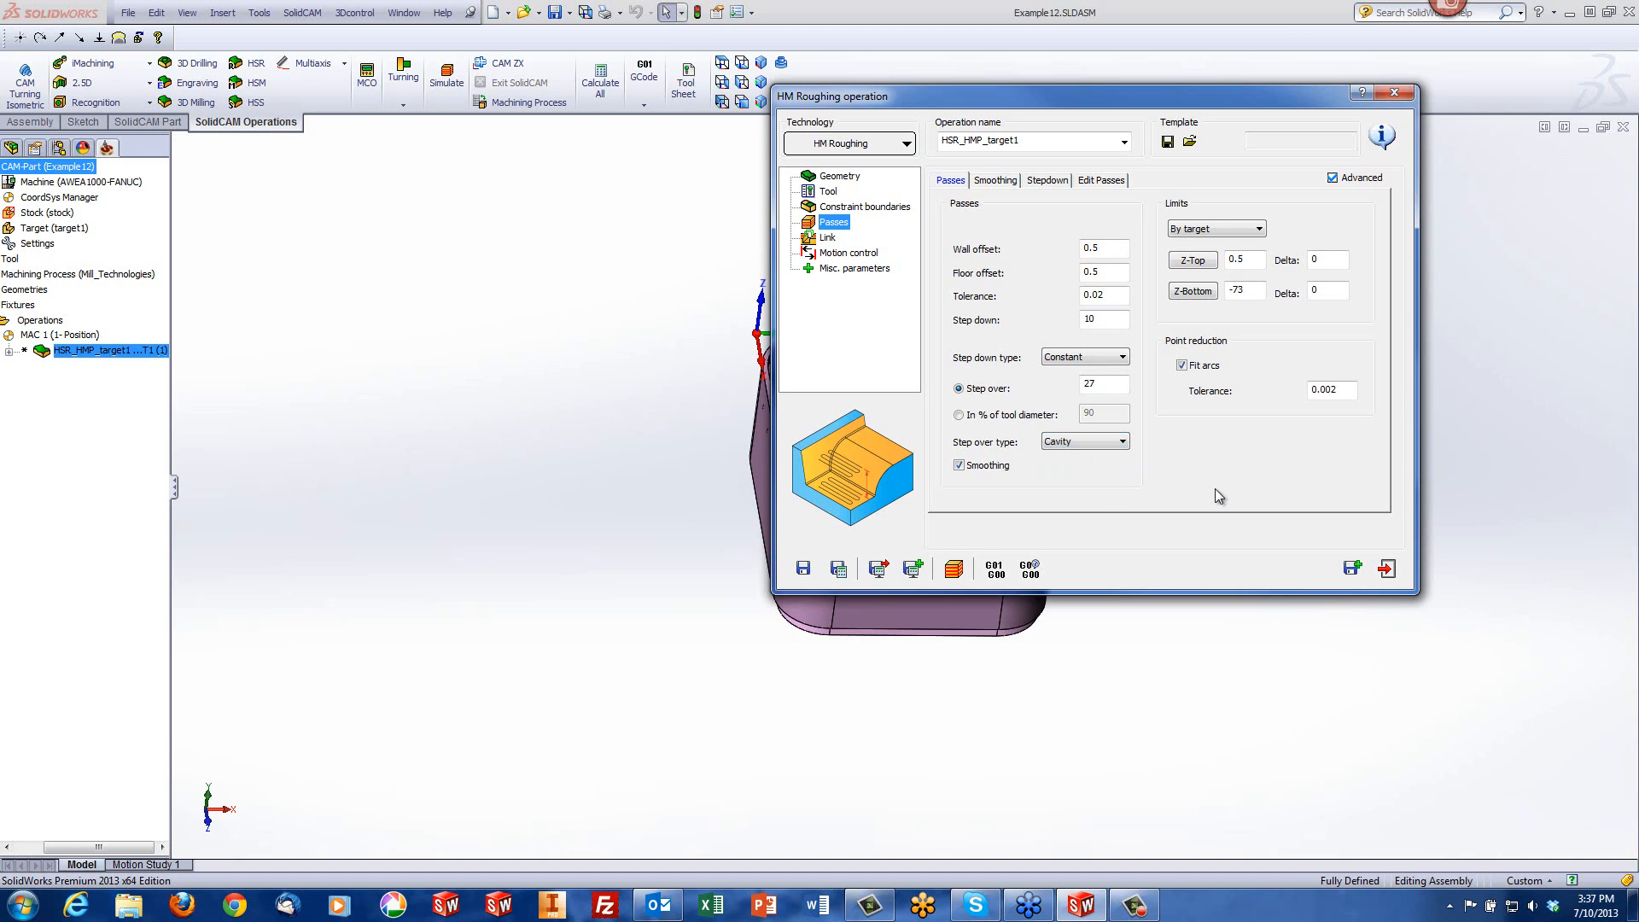
Step: Simulate the HM roughing operation in SolidVerify at reduced speed, raise the speed partway, and pause the run deep in the cavity
left_click(953, 569)
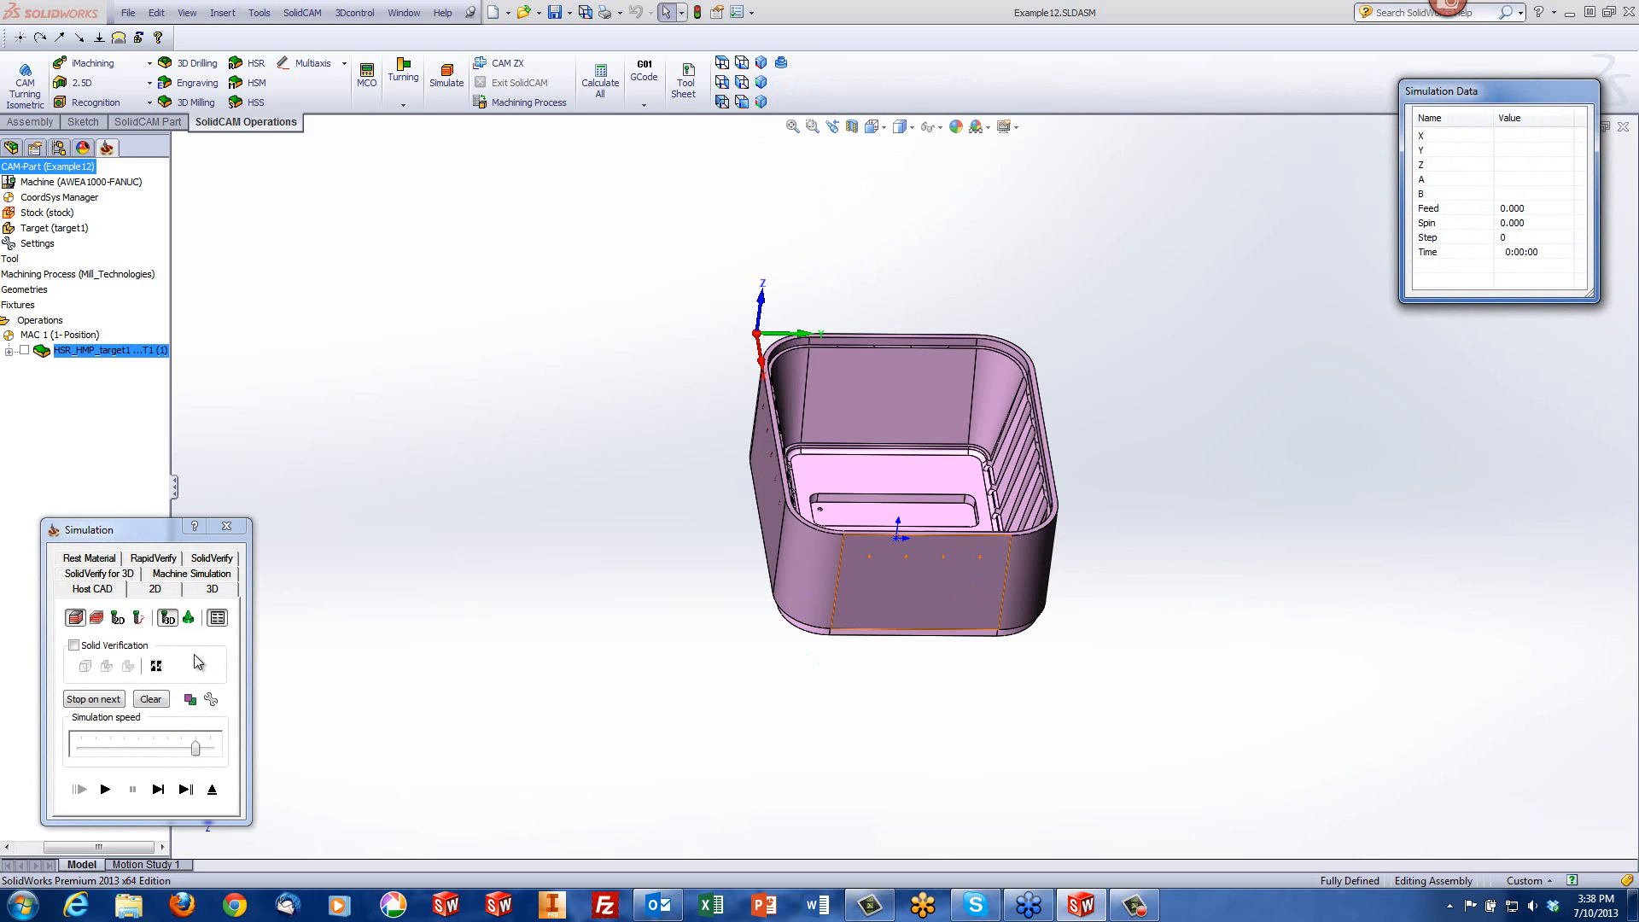
left_click(213, 559)
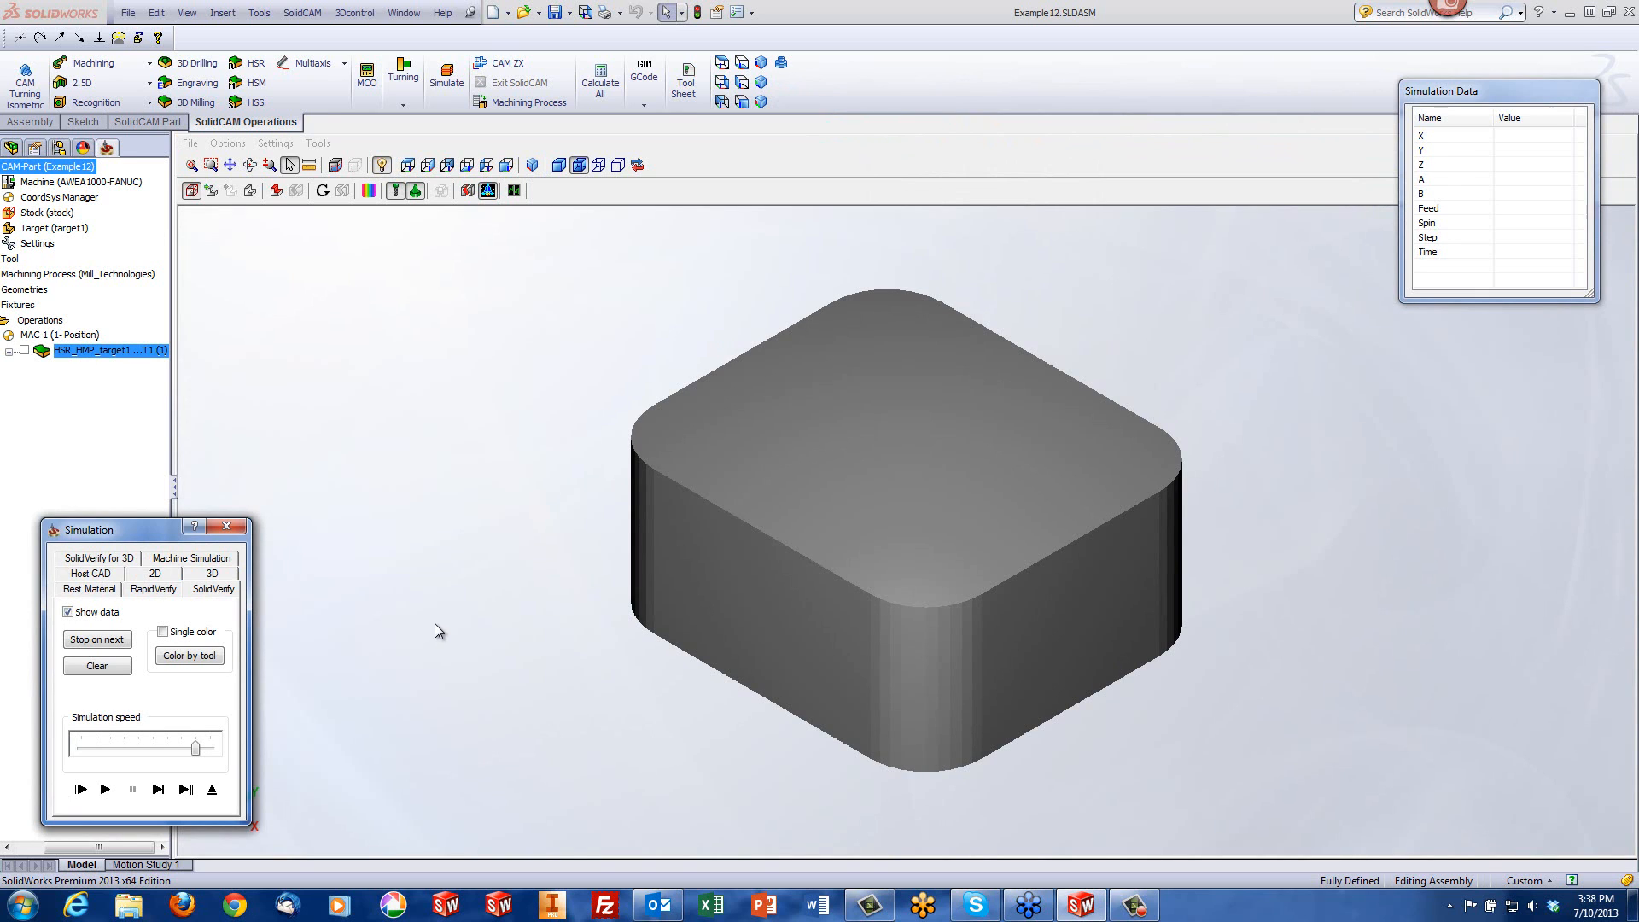
left_click_drag(195, 748, 137, 750)
left_click(107, 789)
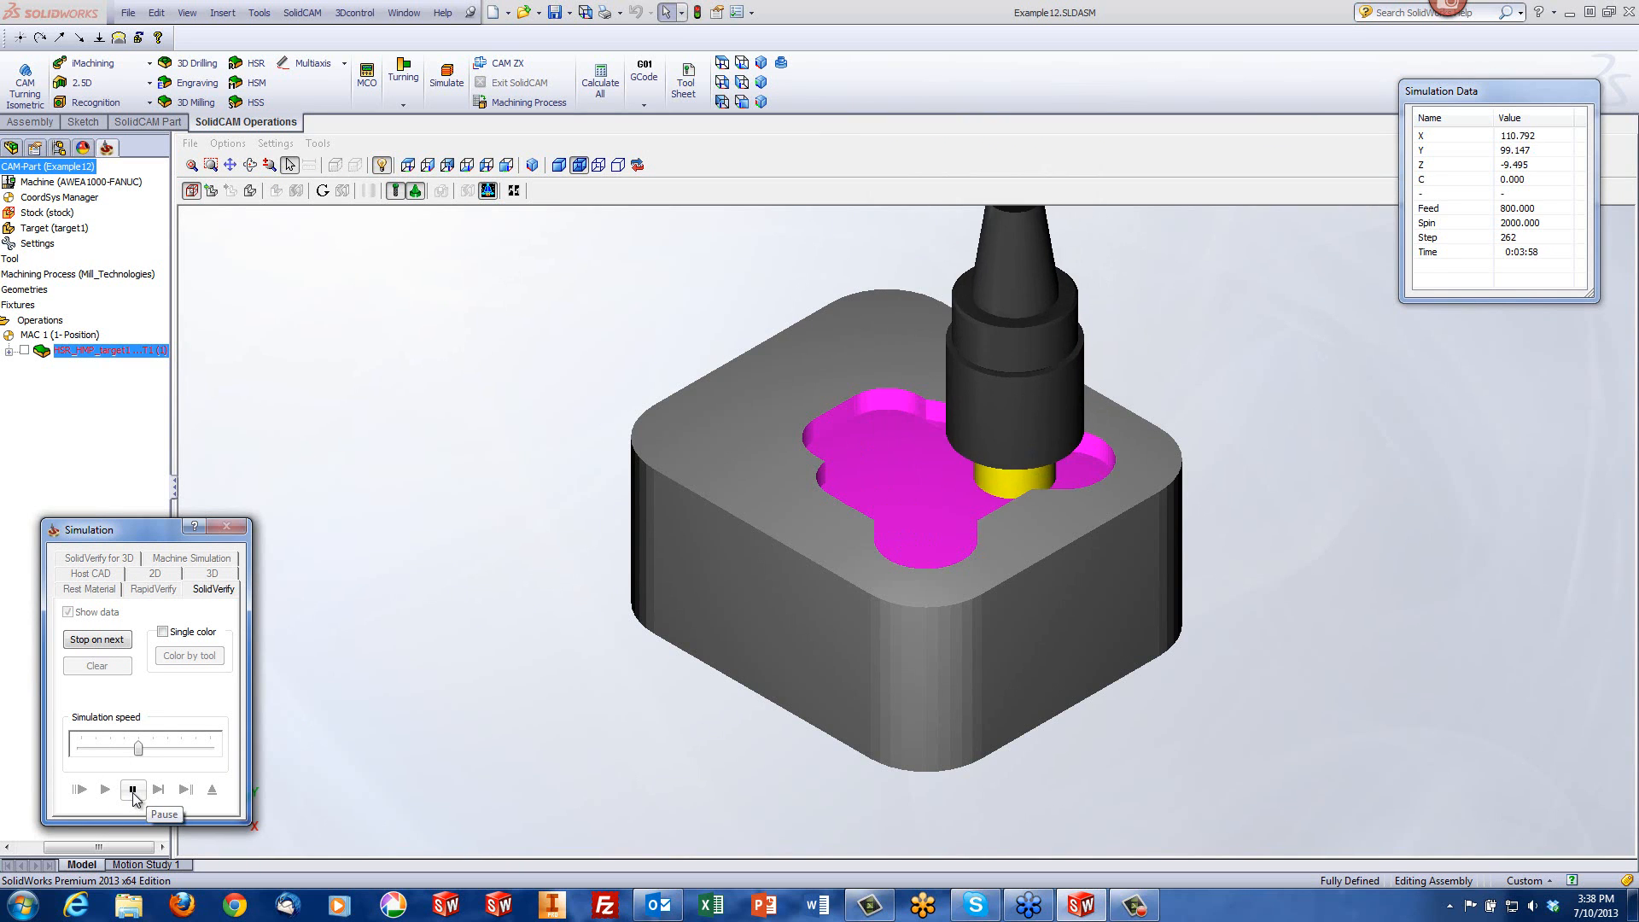
left_click_drag(138, 748, 168, 749)
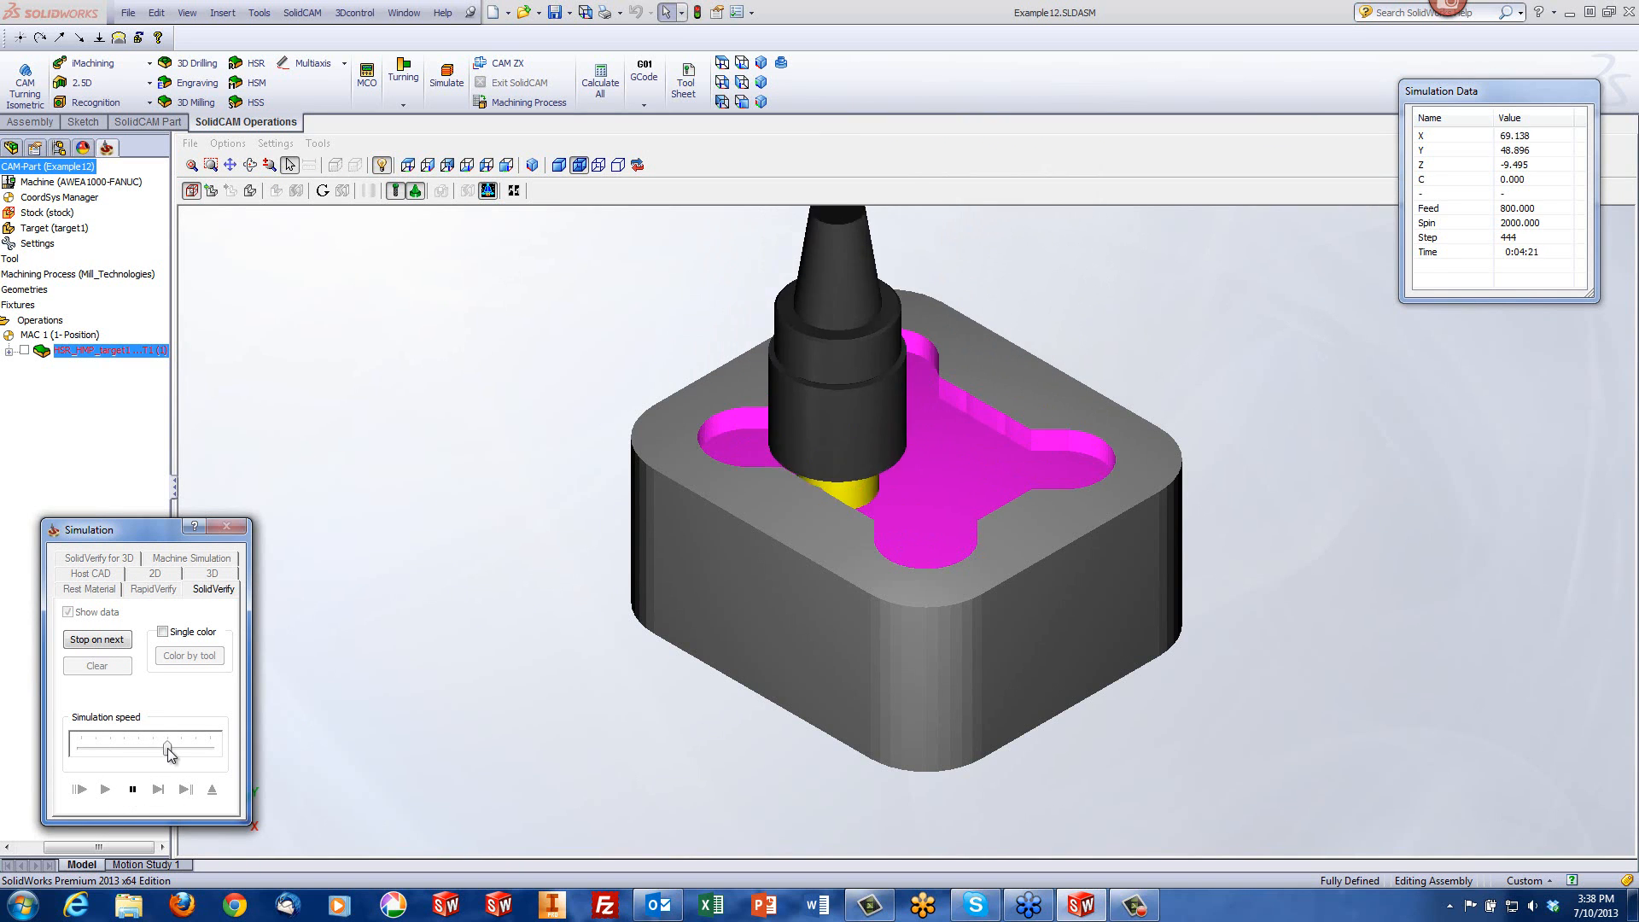
left_click(133, 790)
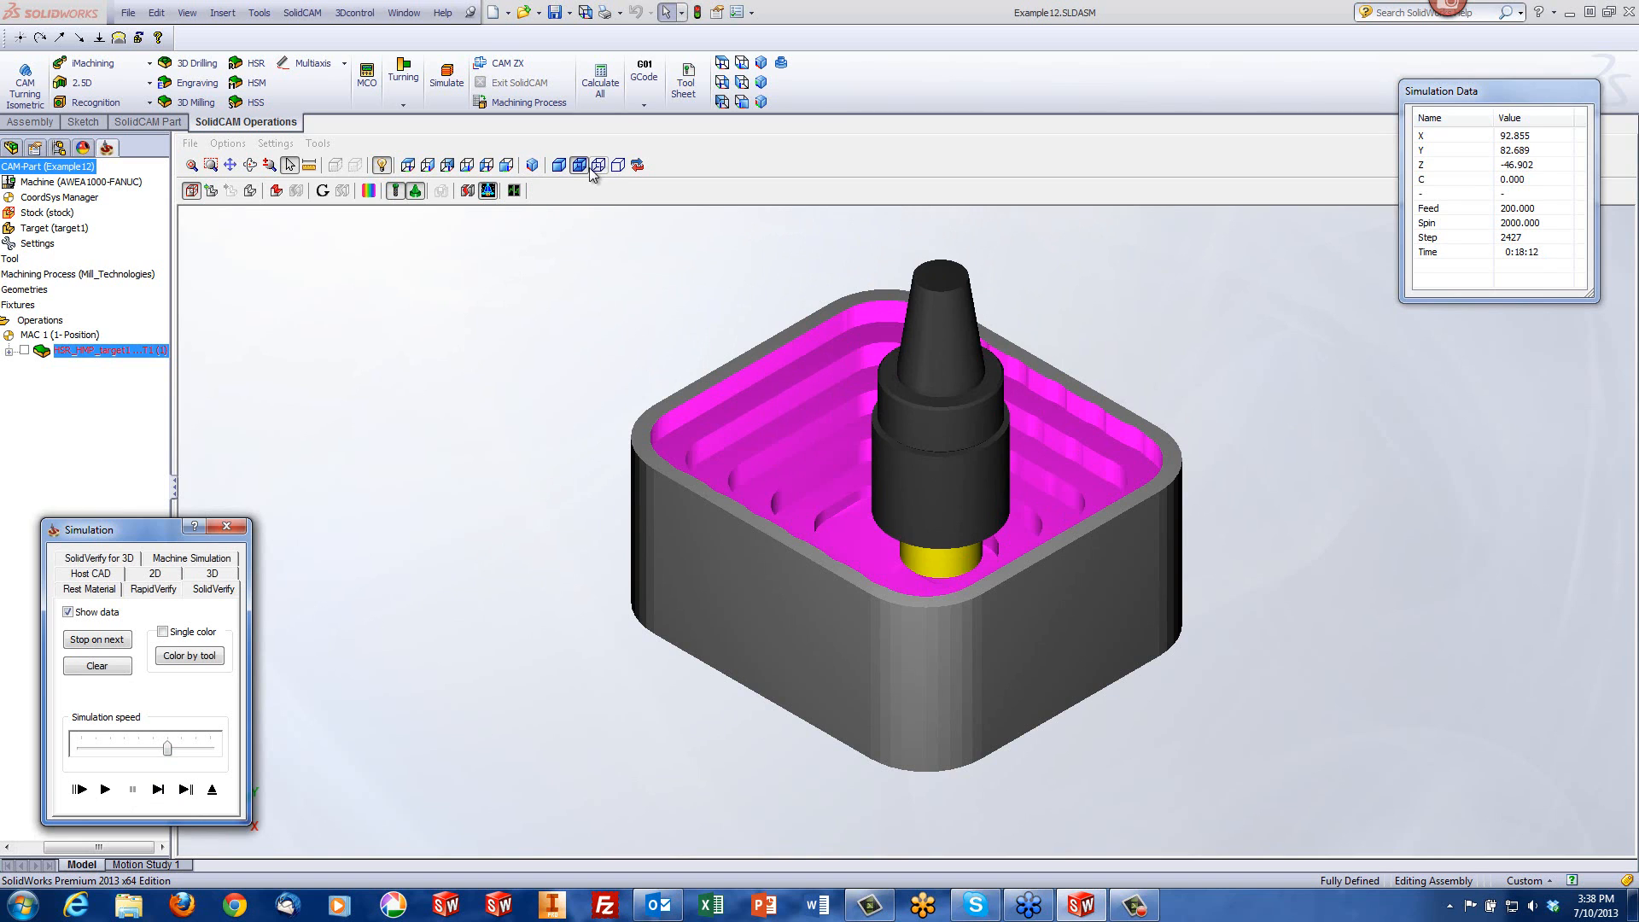
Step: Examine the clearance between the tool holder and the stepped cavity walls from the side and from above
left_click(428, 165)
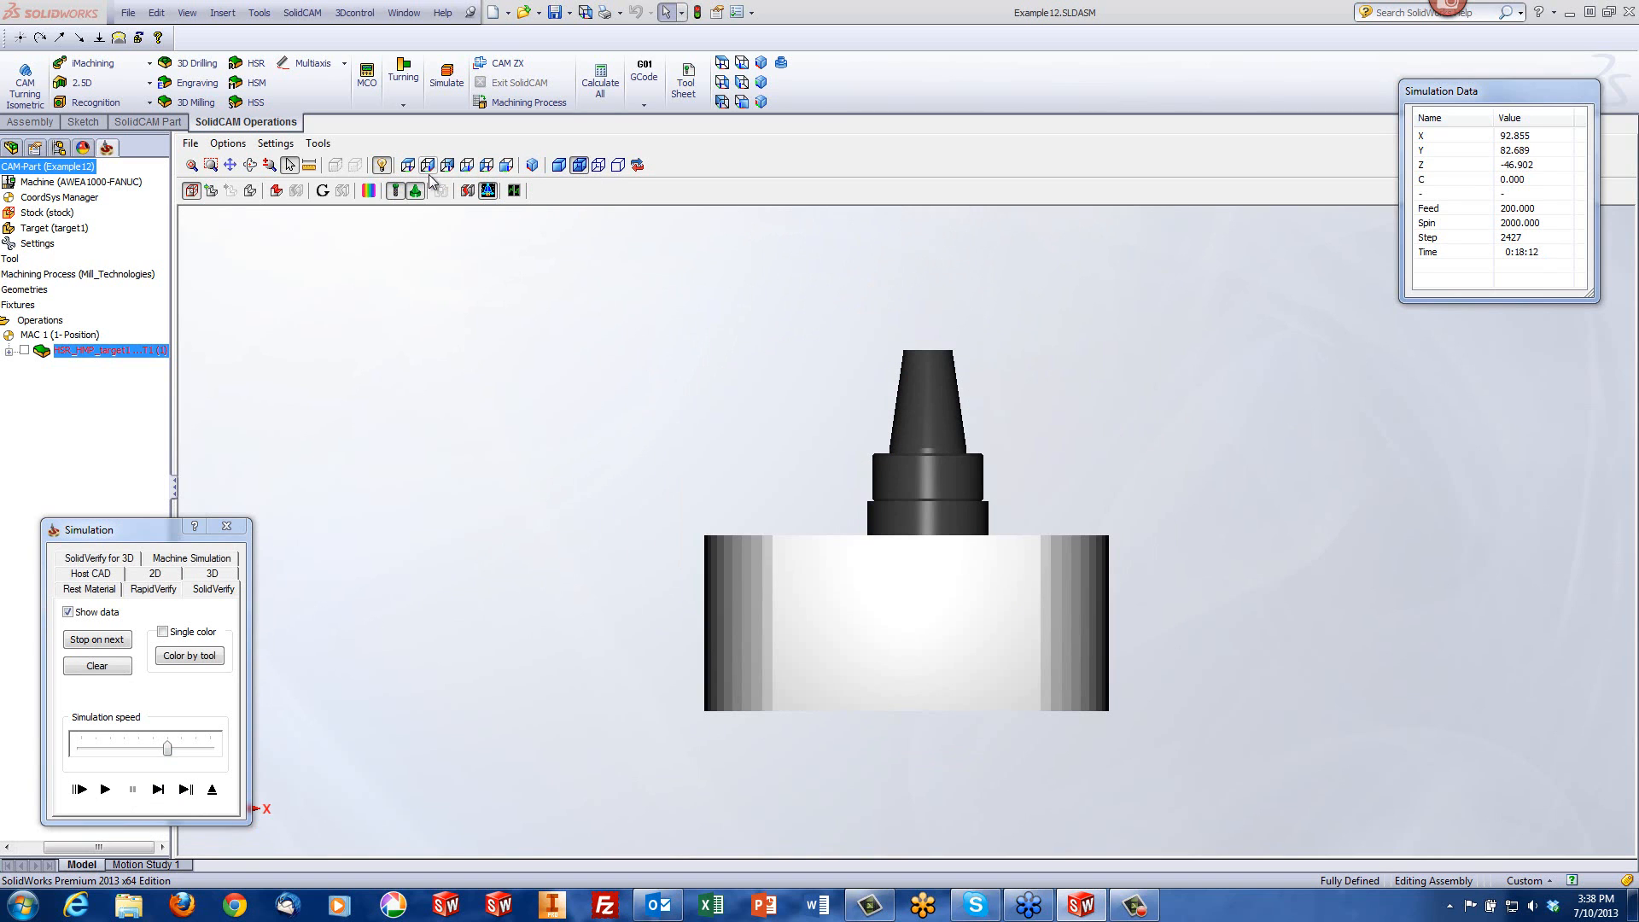
scroll(1034, 523, "up", 2)
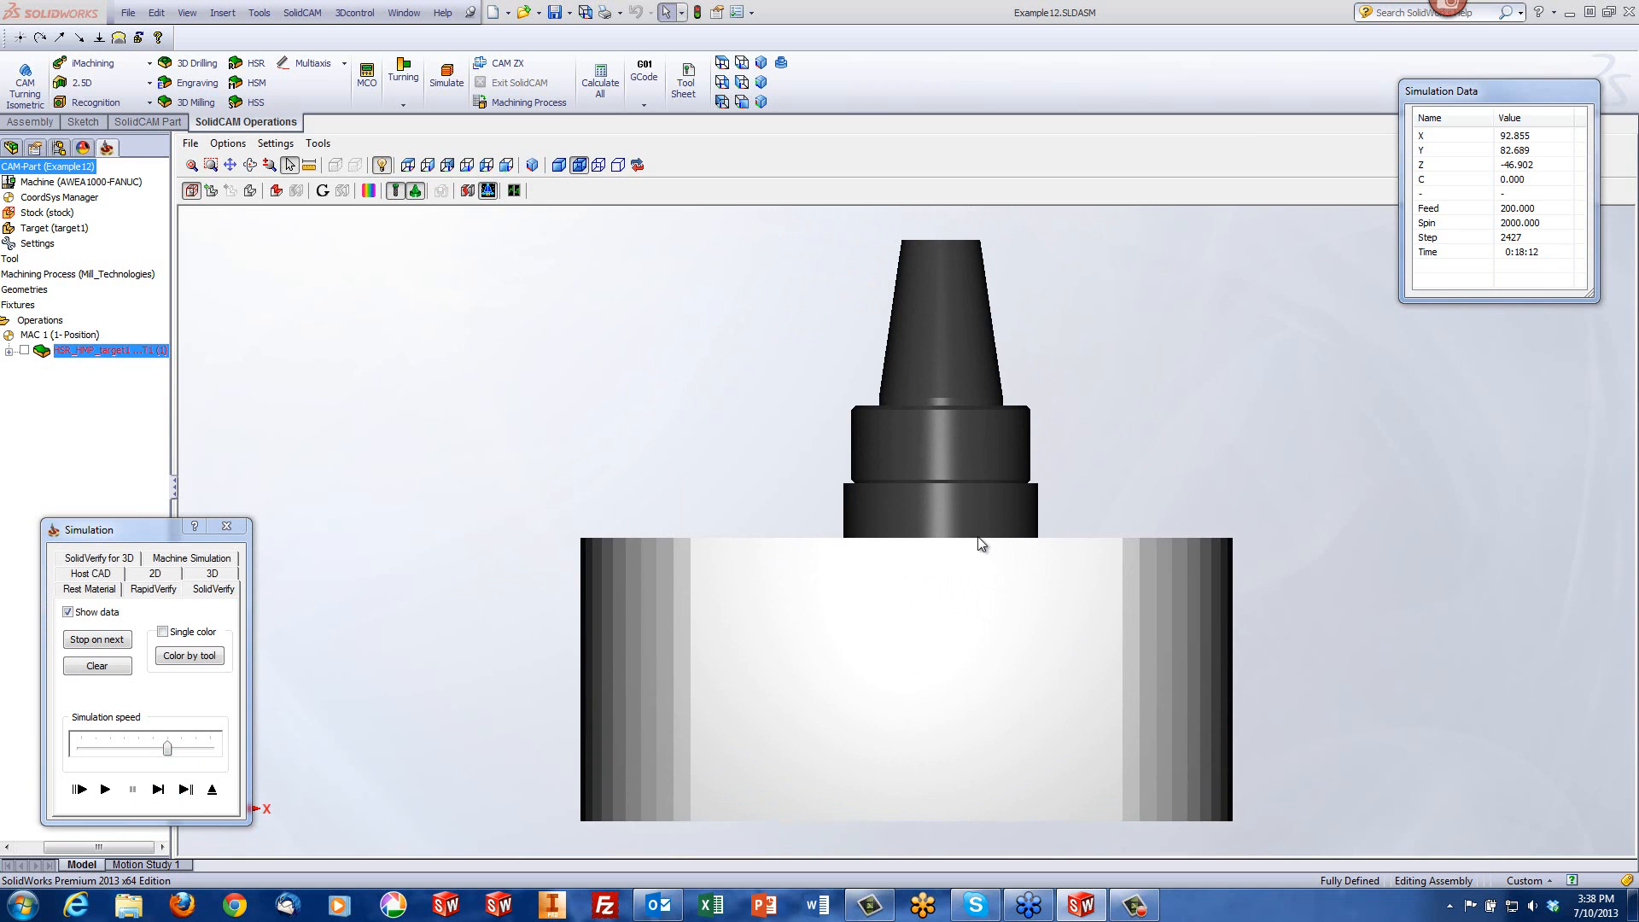
middle_click_drag(950, 483, 1083, 538)
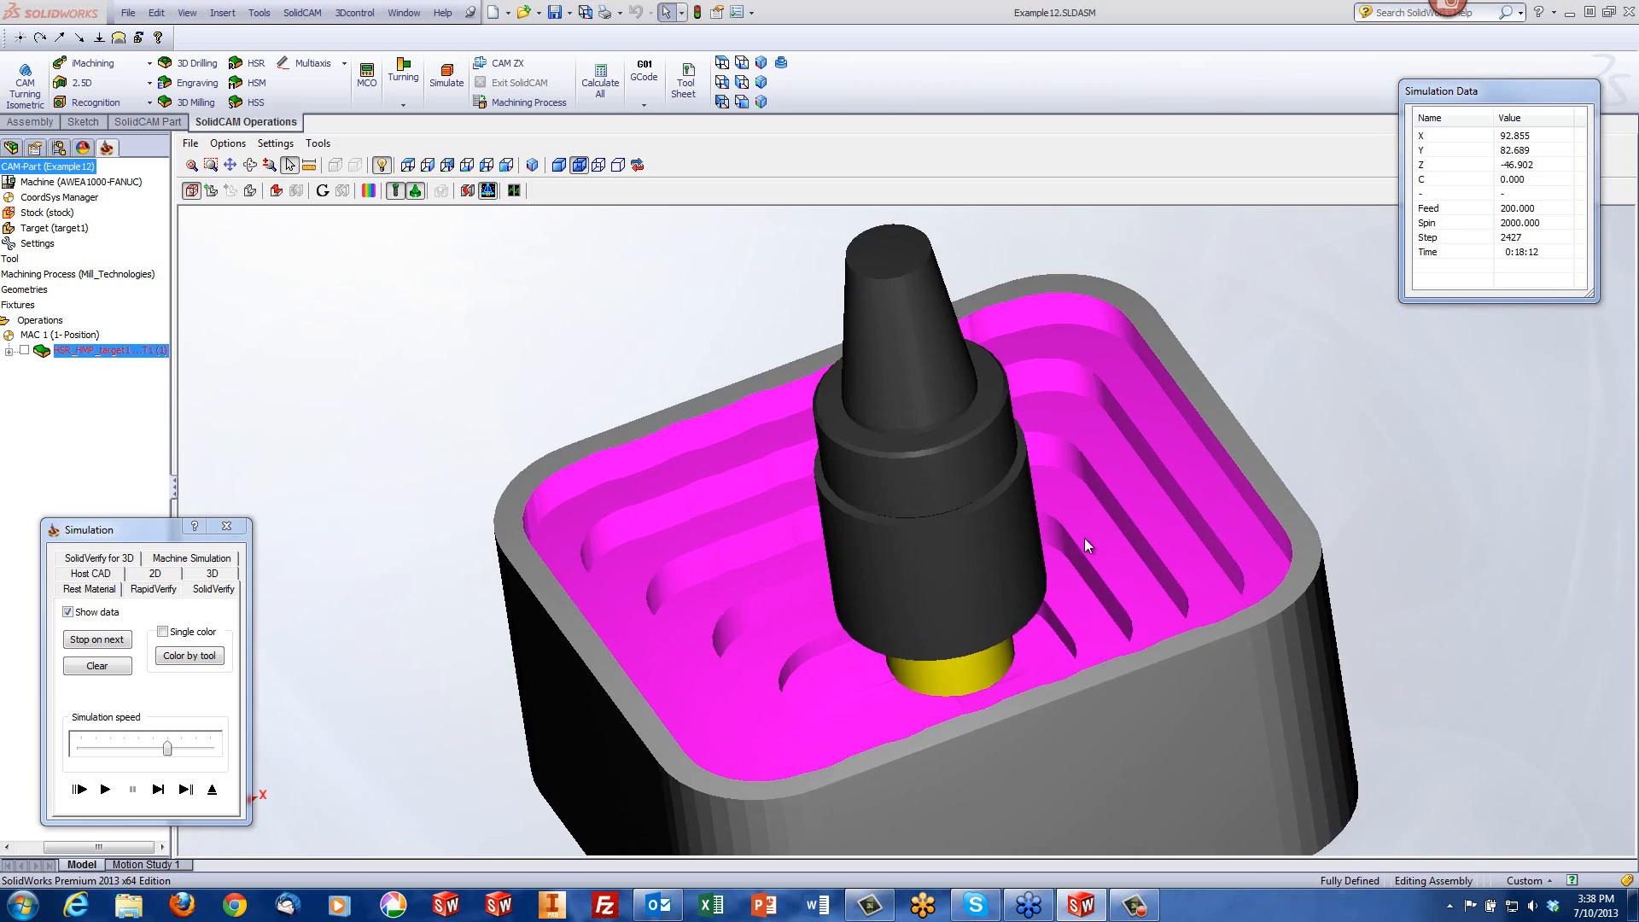
scroll(1092, 539, "up", 5)
scroll(1103, 549, "down", 5)
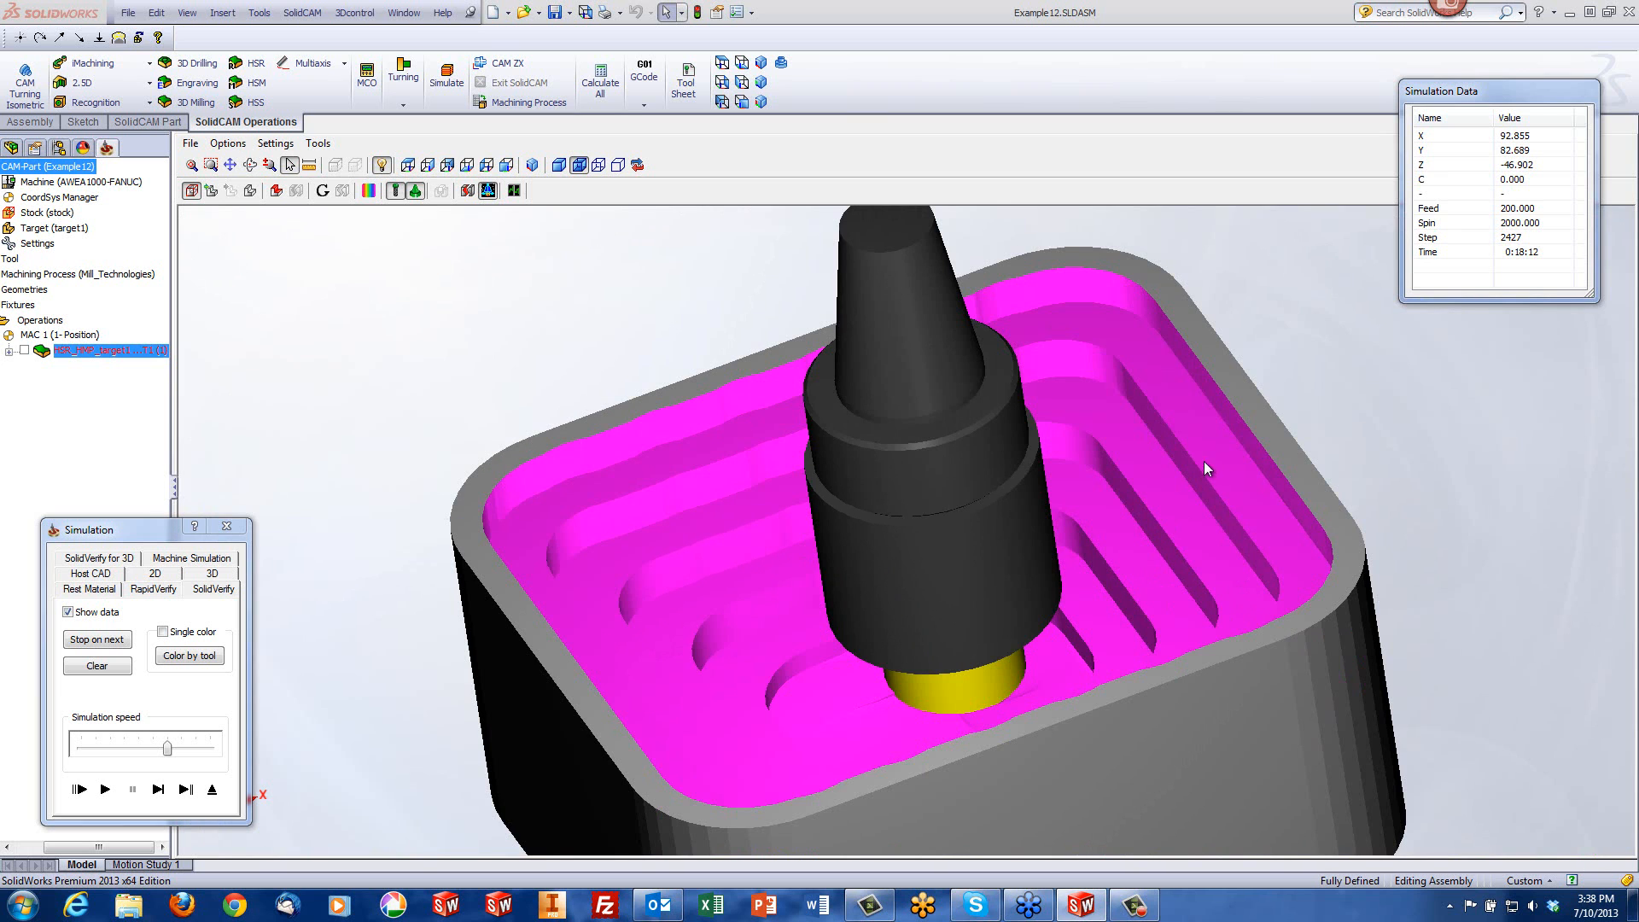
middle_click_drag(985, 612, 994, 626)
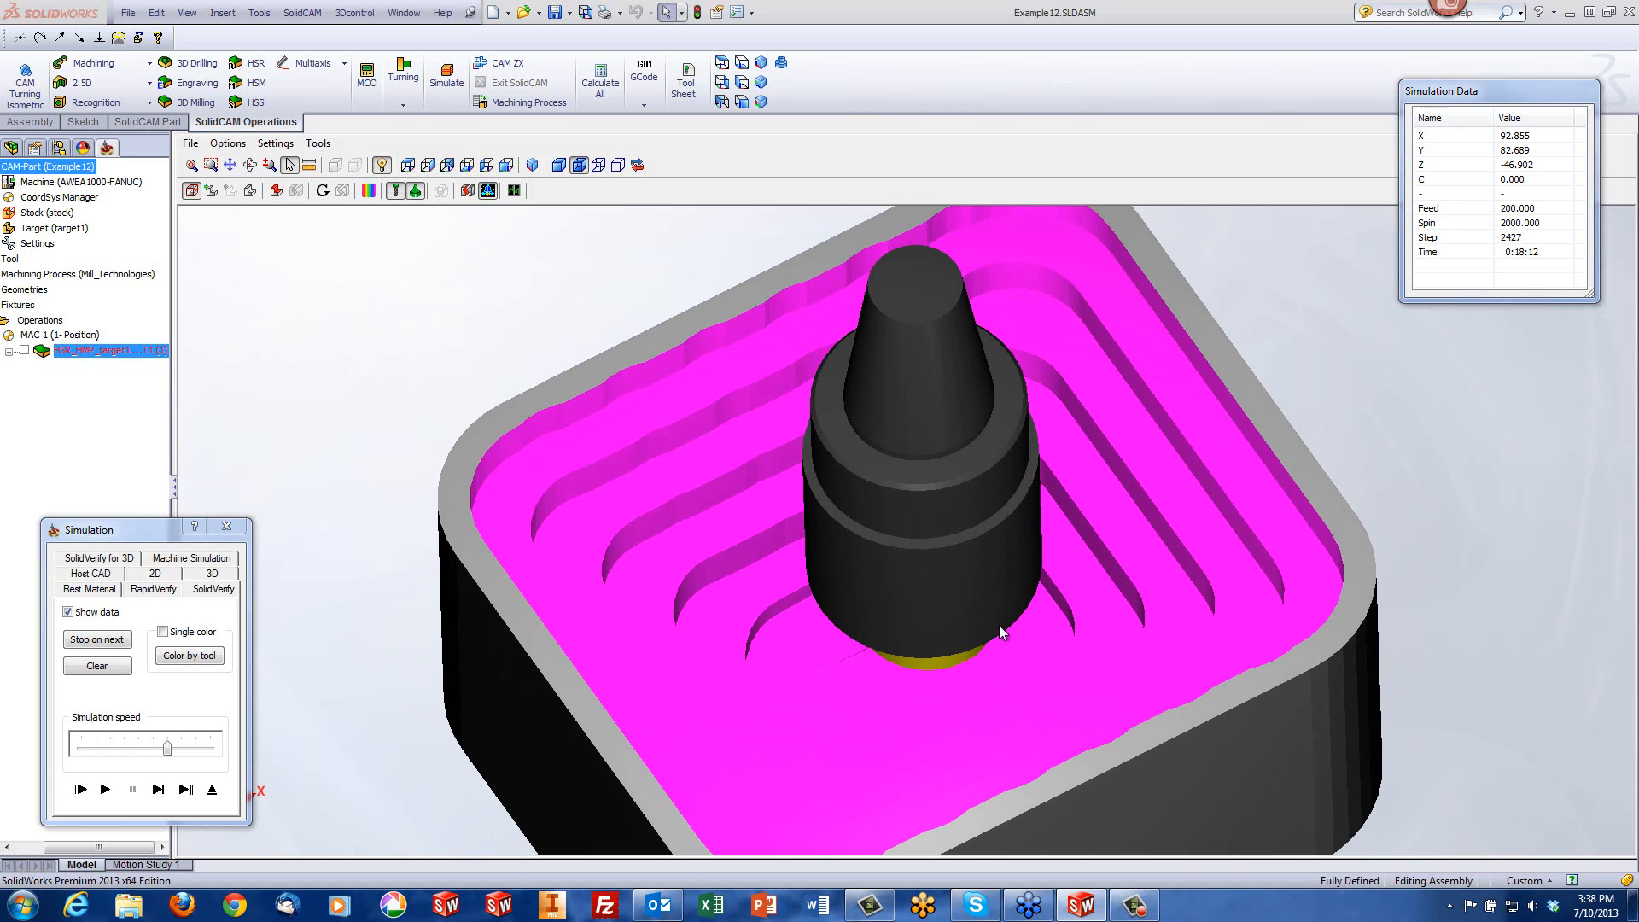
scroll(997, 626, "down", 5)
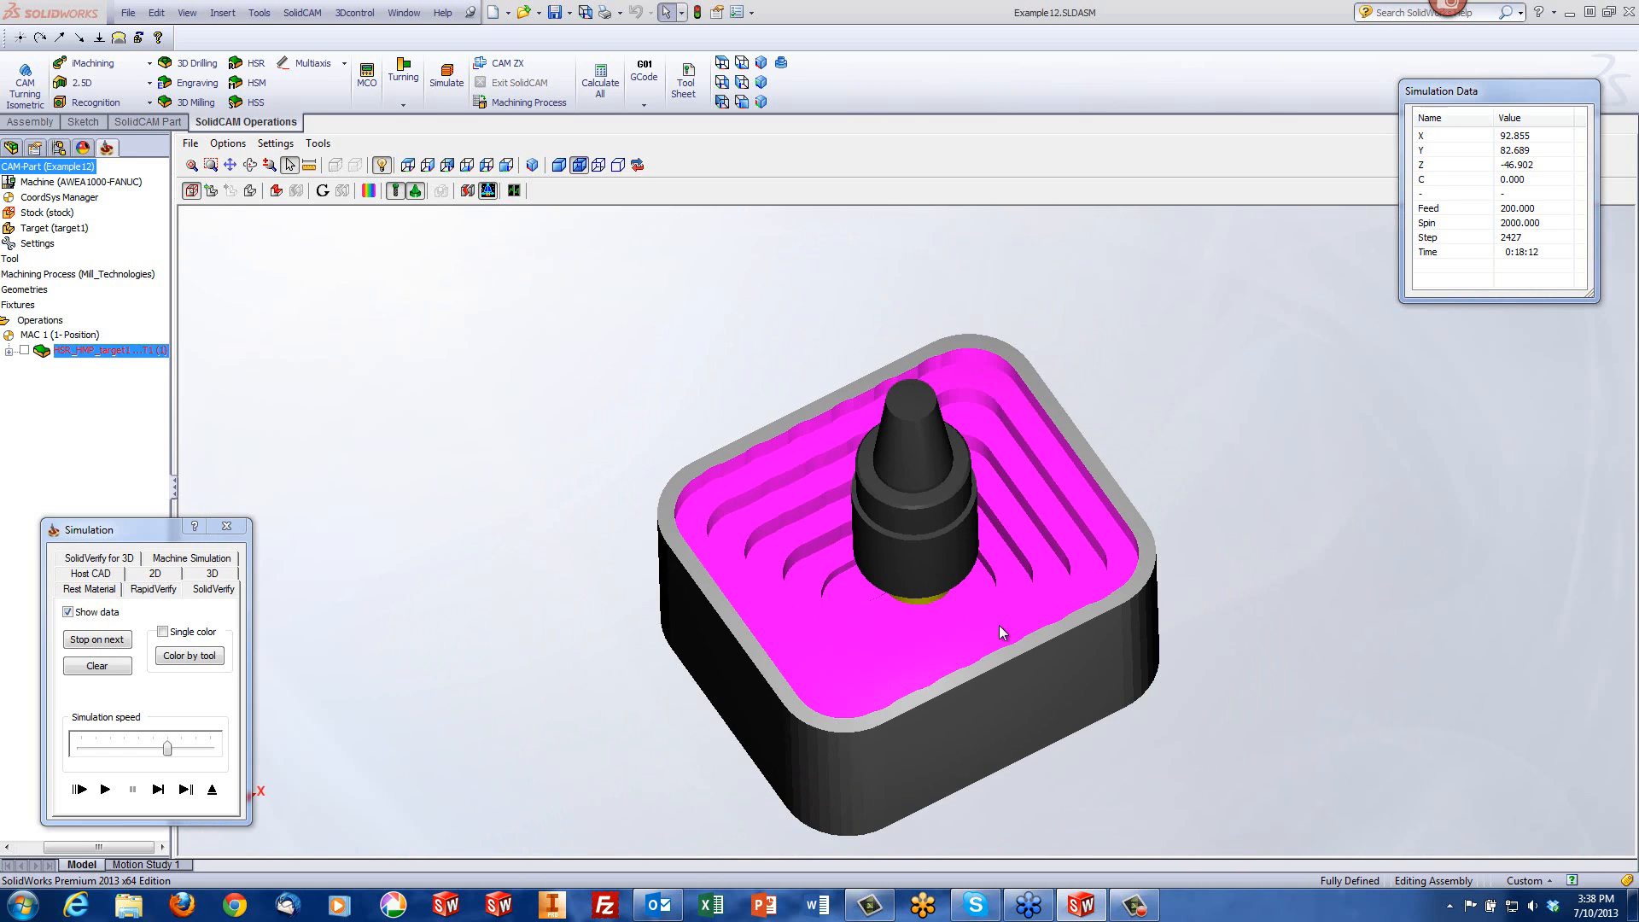
Step: Run the rest of the roughing simulation, inspect the stepped stock left on the cavity walls, and exit the simulation
left_click(105, 789)
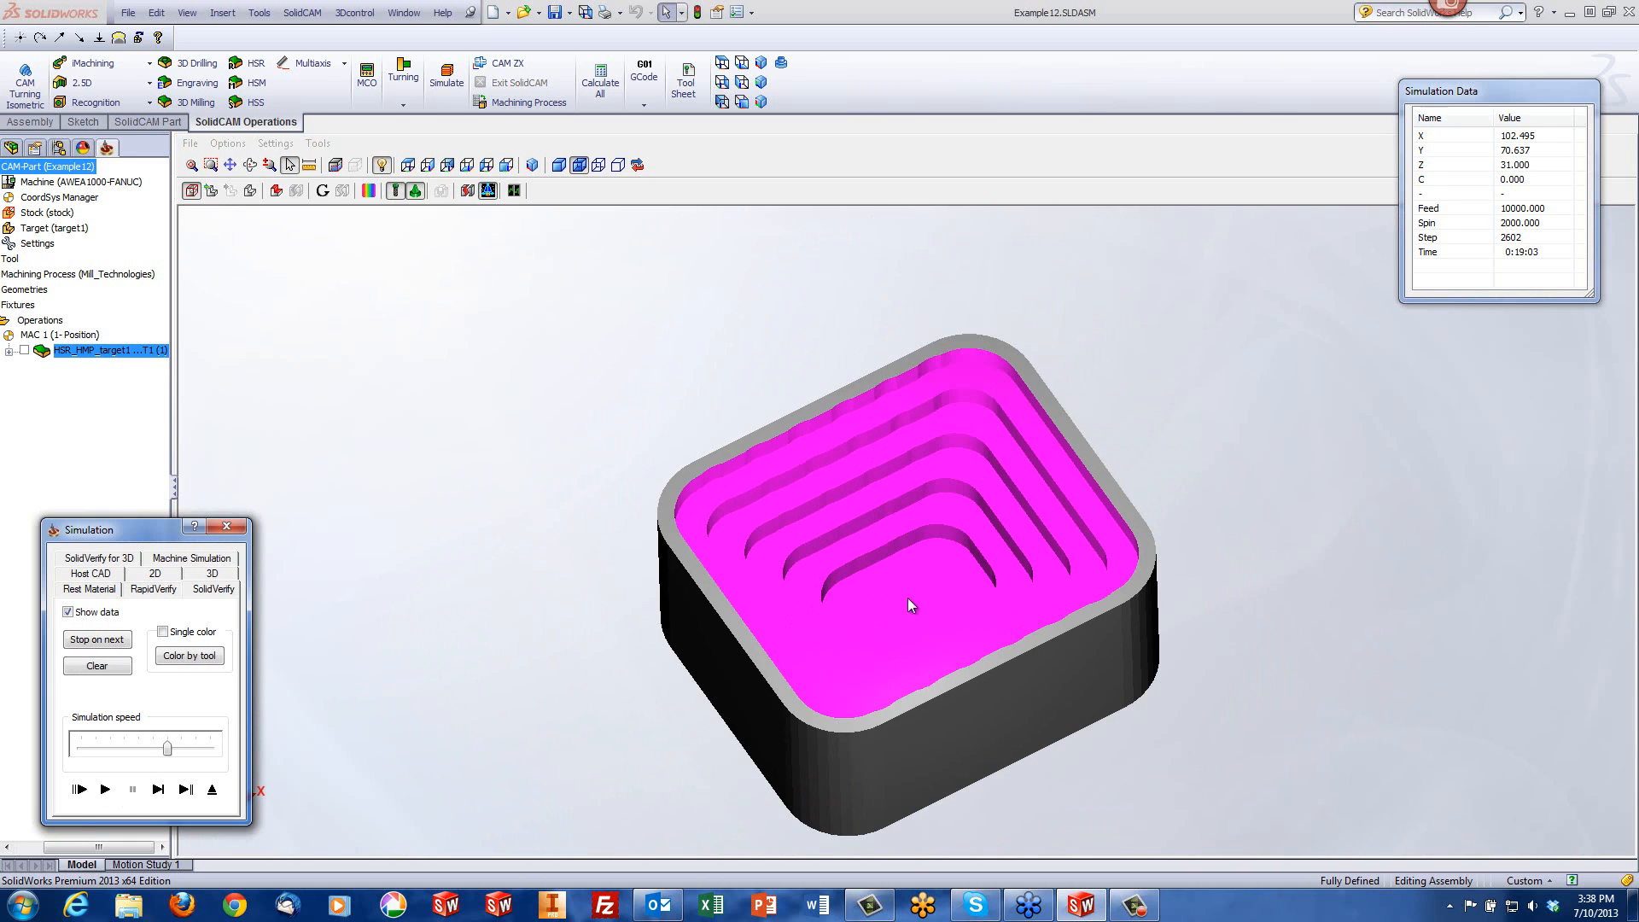
mouse_move(962, 568)
middle_mouse_down()
mouse_move(962, 625)
mouse_move(944, 541)
mouse_move(958, 516)
mouse_move(958, 541)
mouse_move(980, 537)
mouse_move(973, 575)
mouse_move(979, 548)
middle_mouse_up()
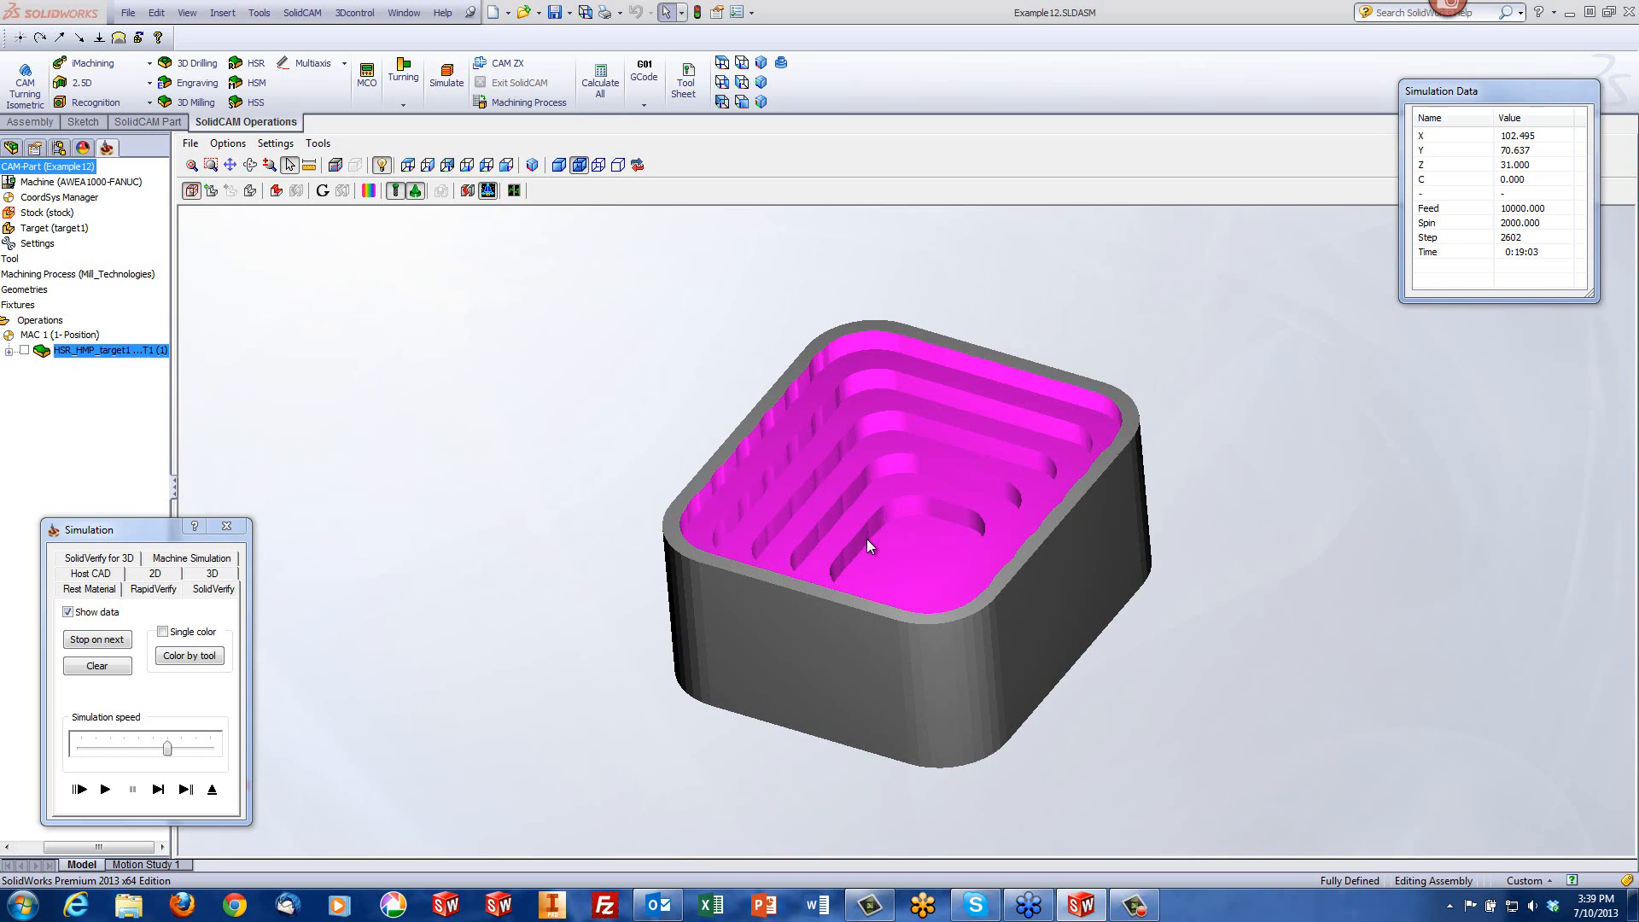
middle_click_drag(793, 425, 837, 435)
scroll(840, 443, "up", 4)
scroll(840, 443, "down", 2)
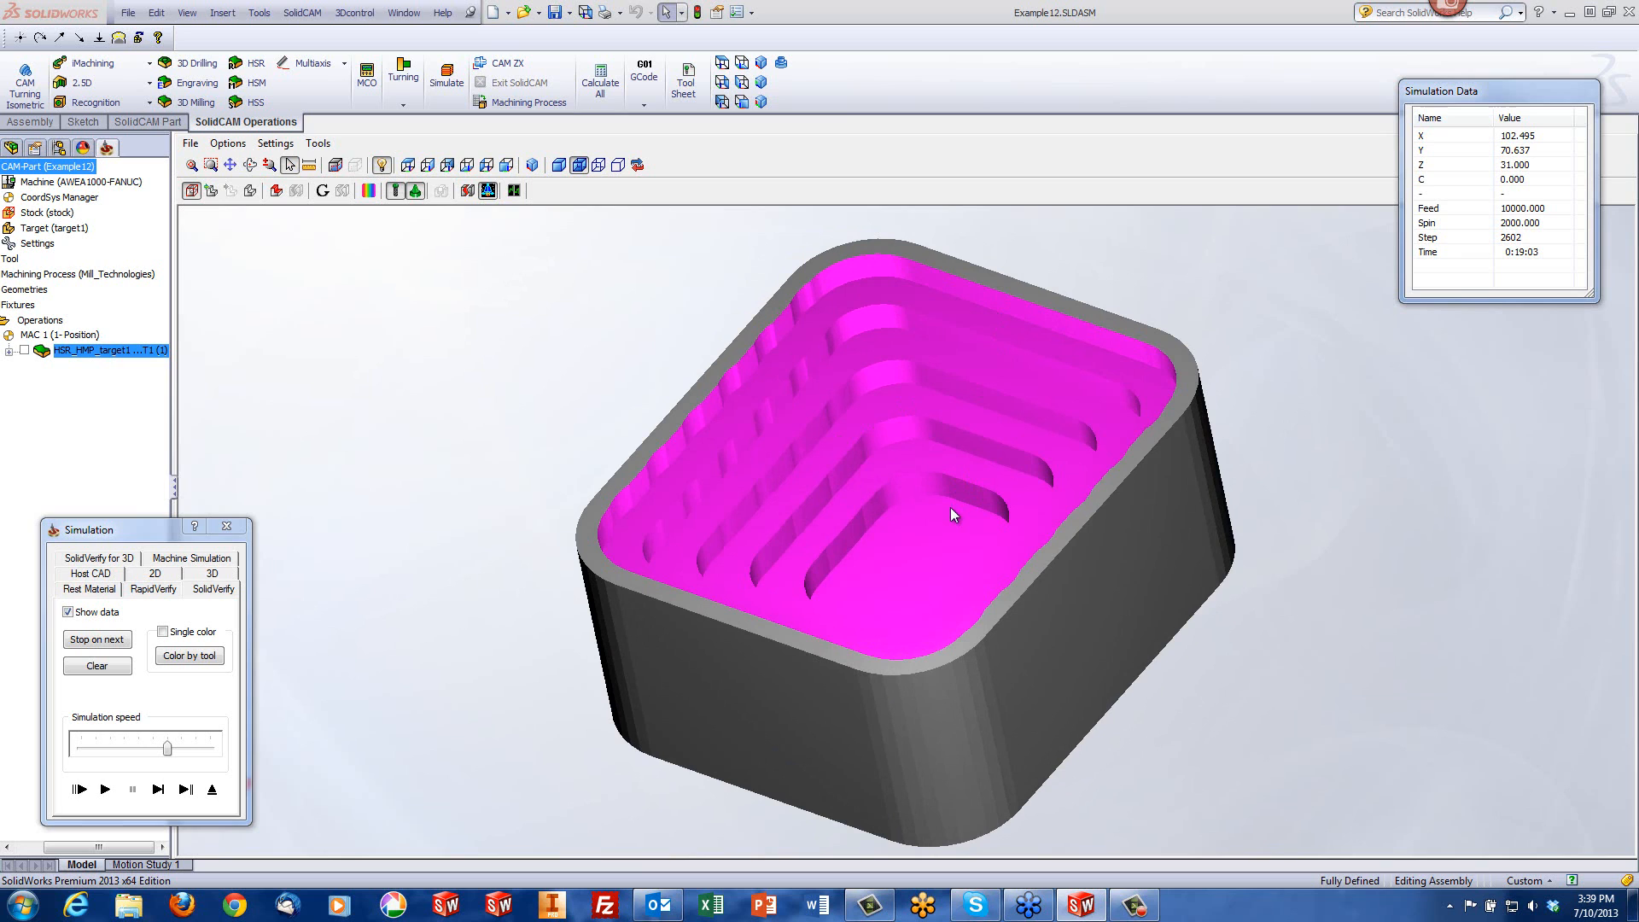
left_click(213, 790)
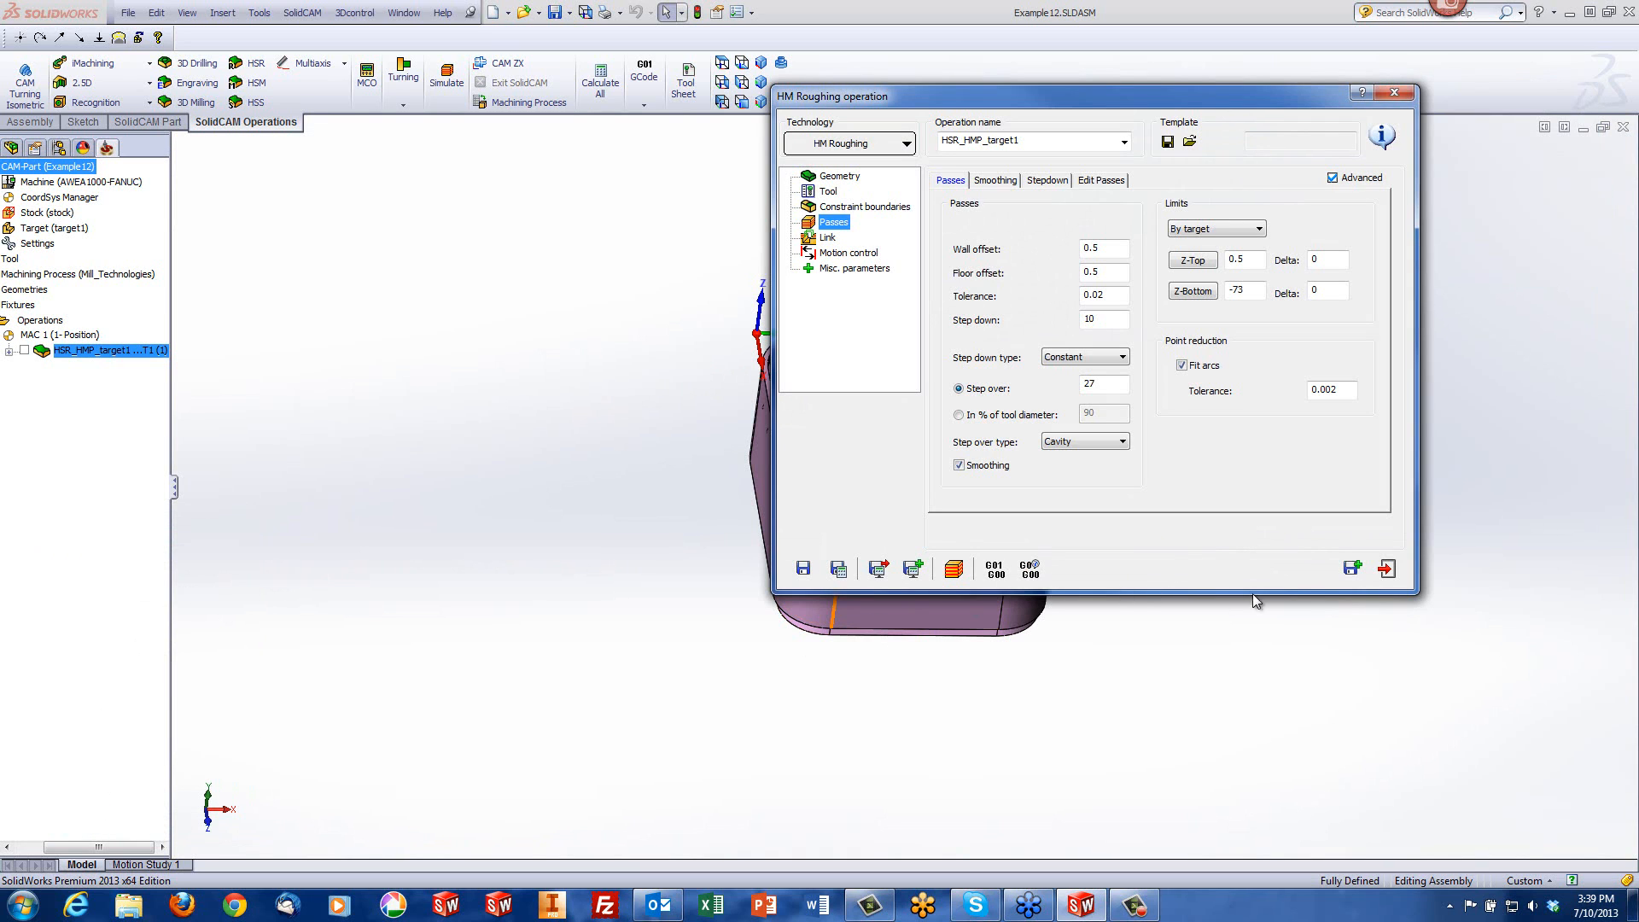
Step: Save and copy the HM roughing operation, and set the copy's technology to Rest roughing
left_click(1353, 568)
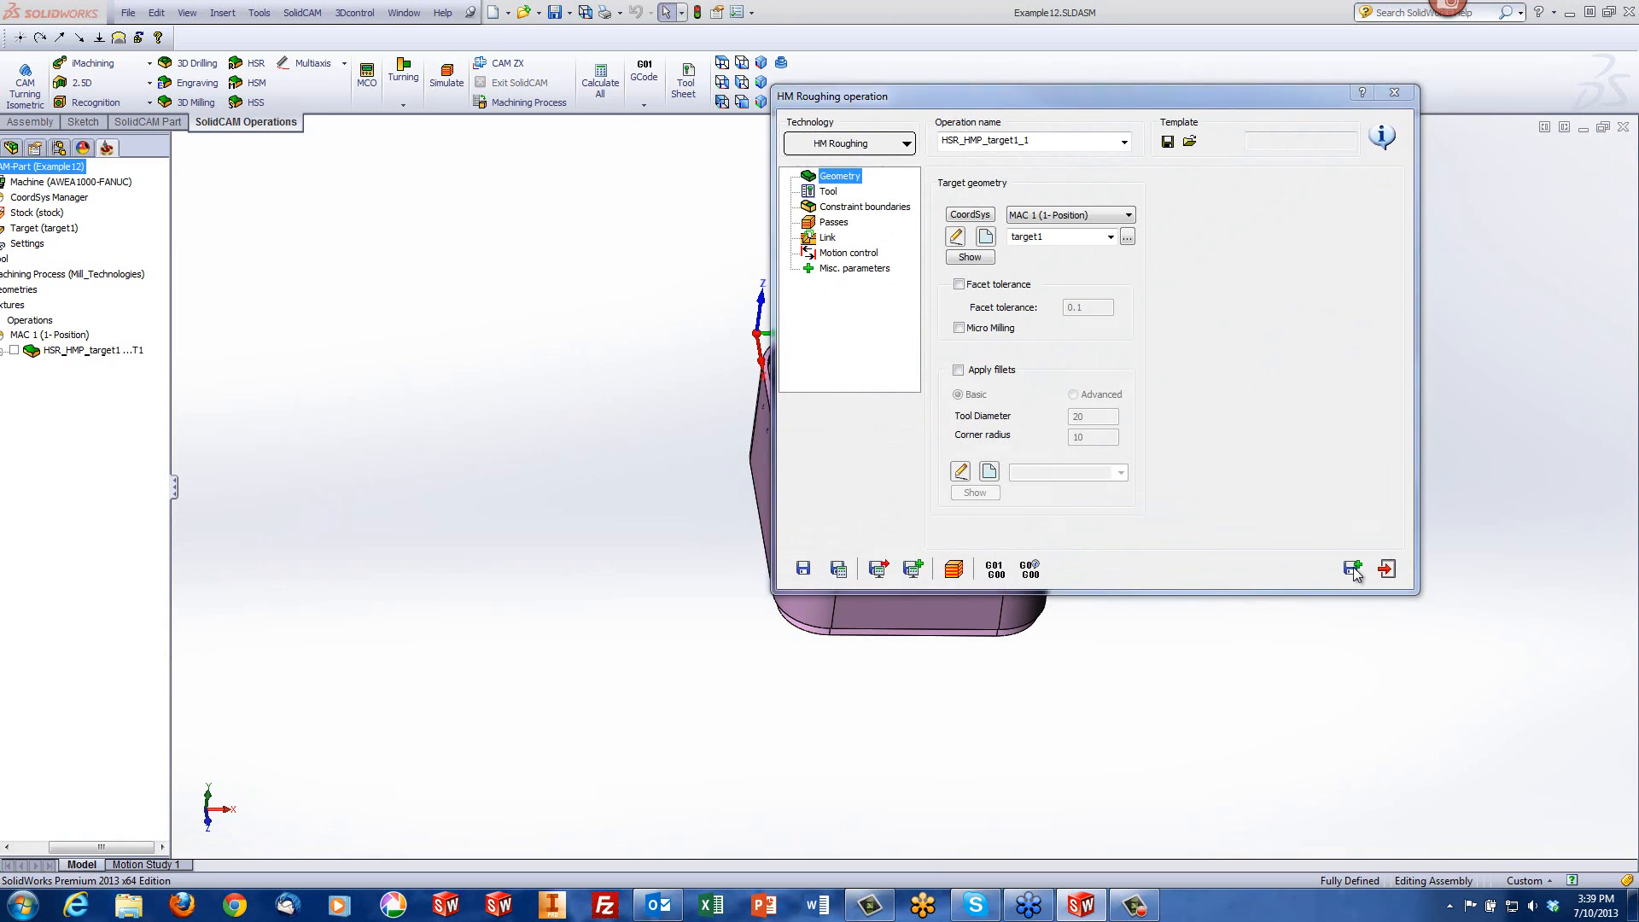
left_click(847, 147)
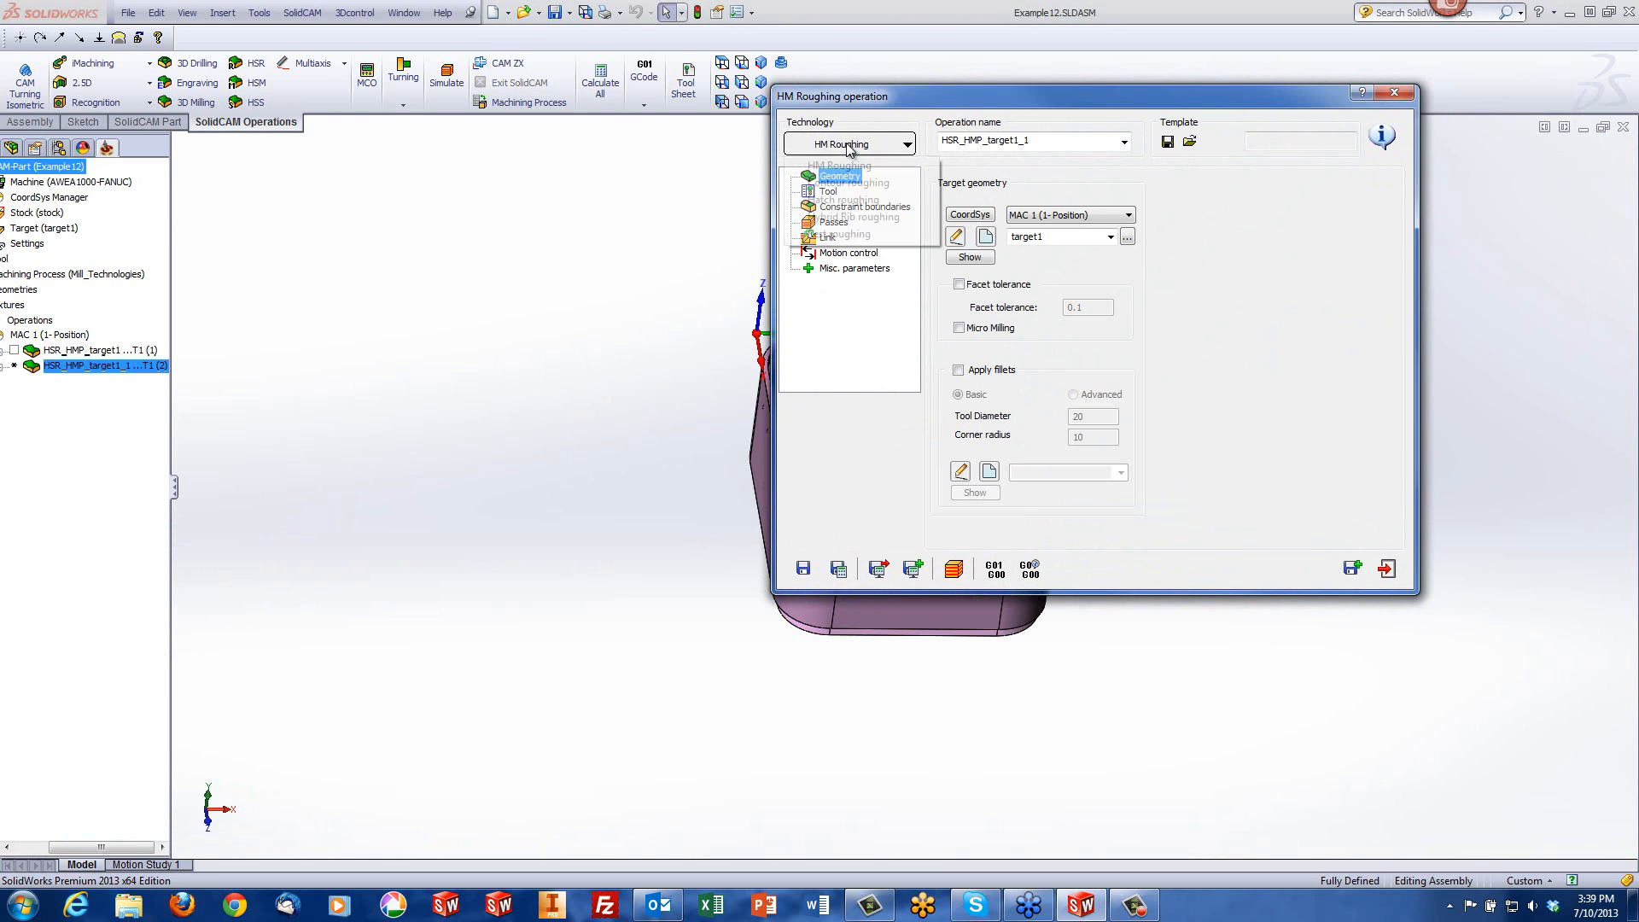
left_click(832, 235)
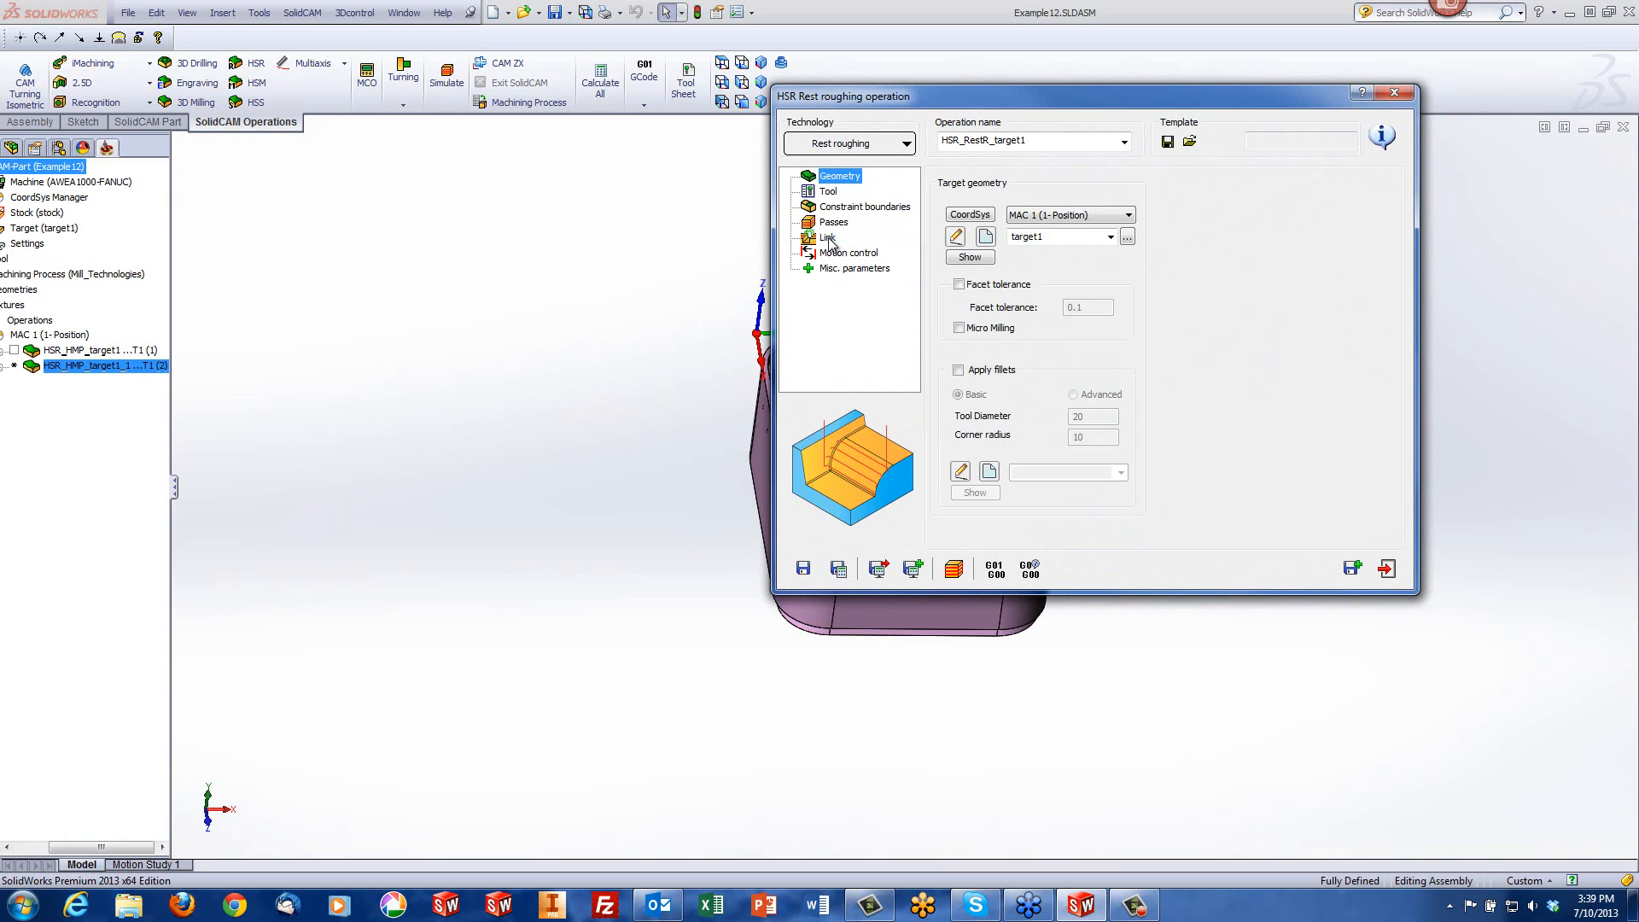
Step: Choose tool 3, the 12 mm end mill with 0.5 mm corner radius, for the rest roughing operation
left_click(828, 191)
left_click(1047, 413)
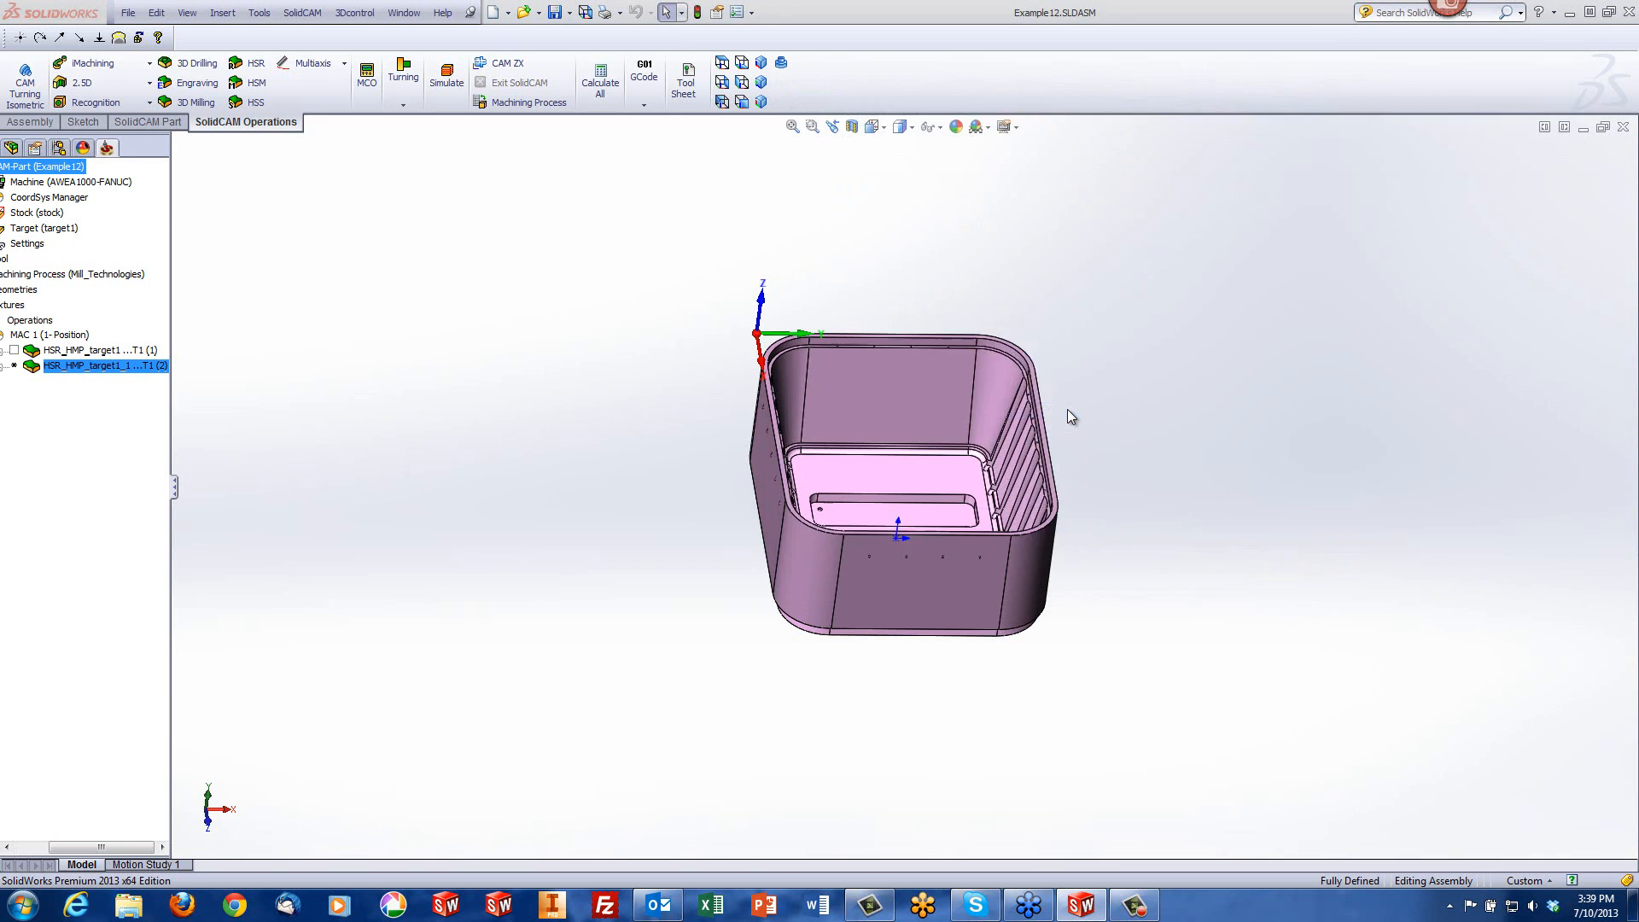
left_click(1007, 223)
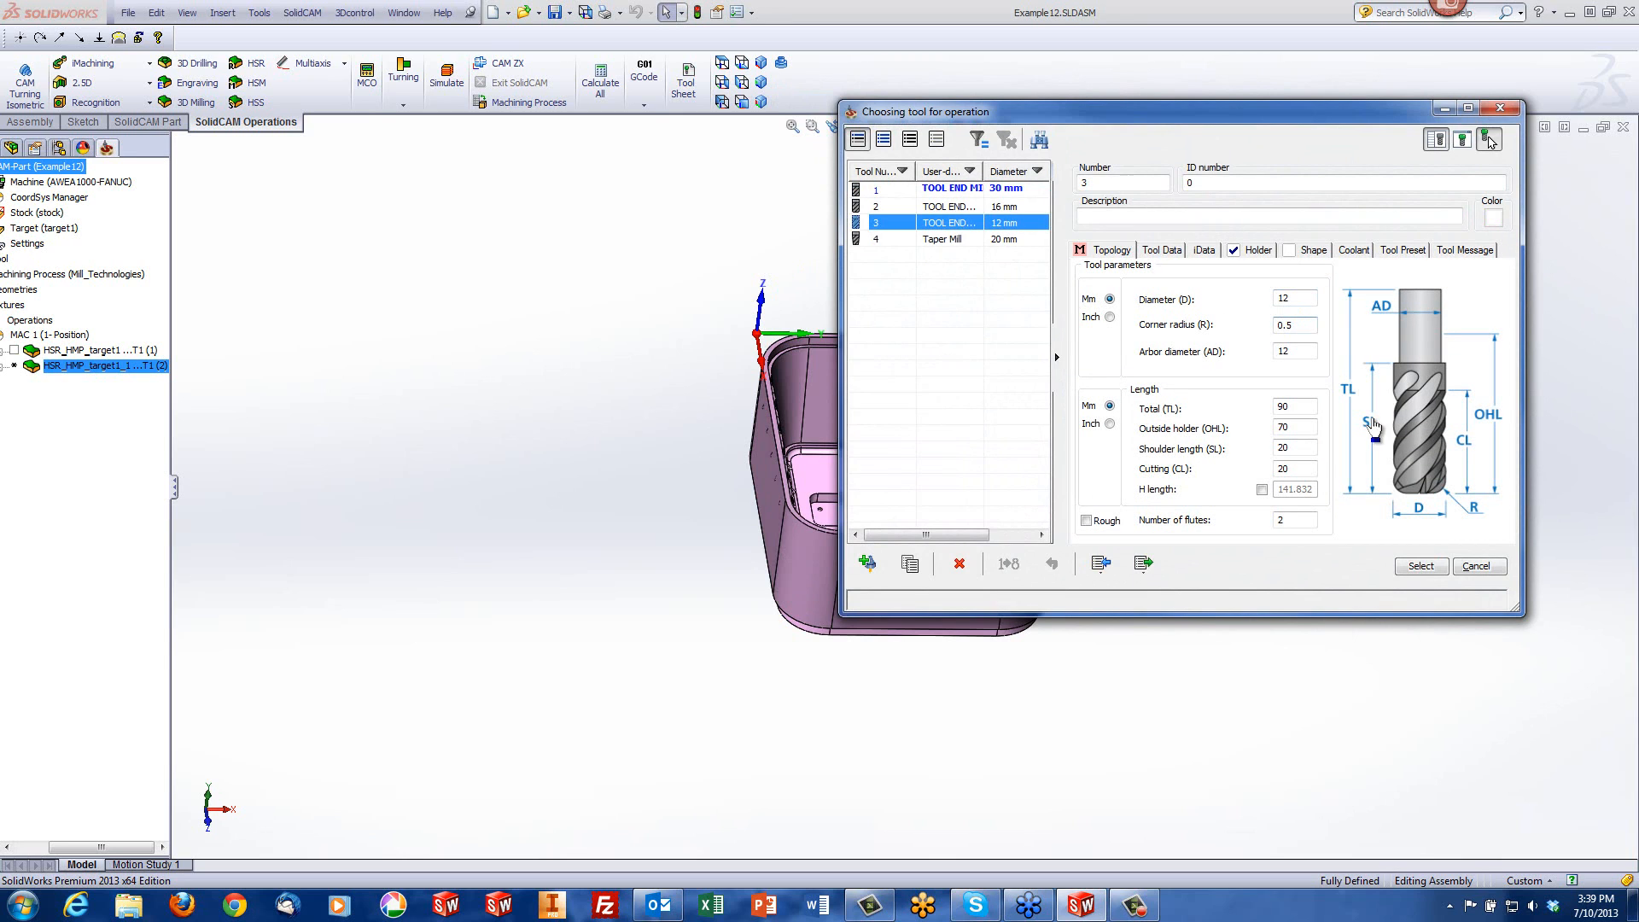
left_click(1420, 564)
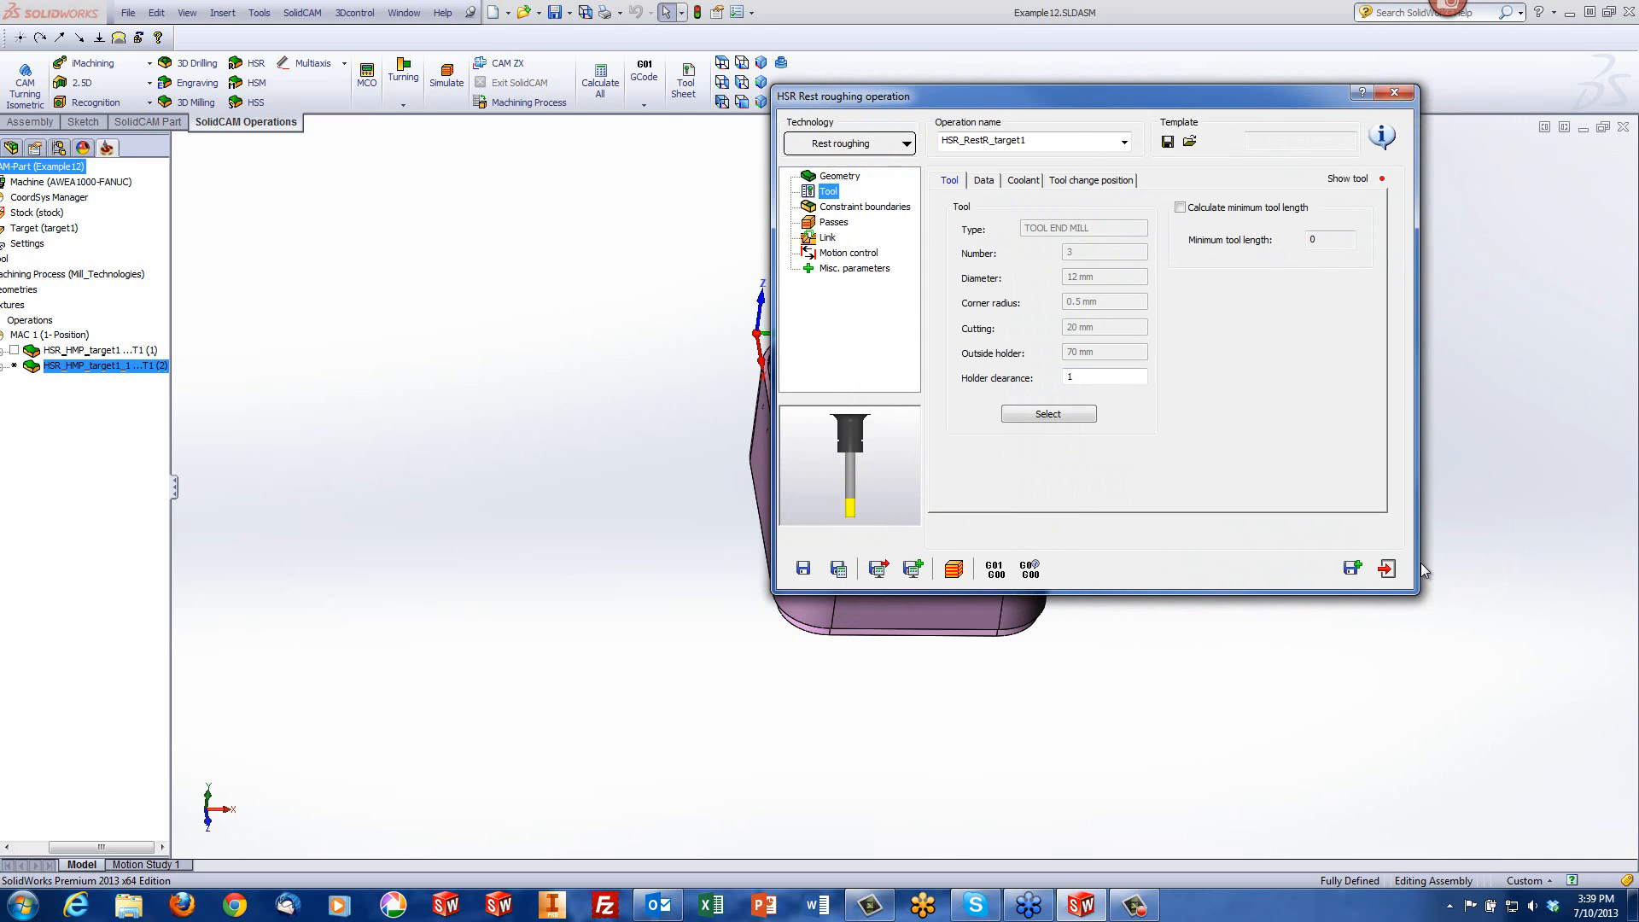
Step: Review the rest roughing constraint boundaries and set the passes' step down to 5
left_click(864, 206)
left_click(834, 223)
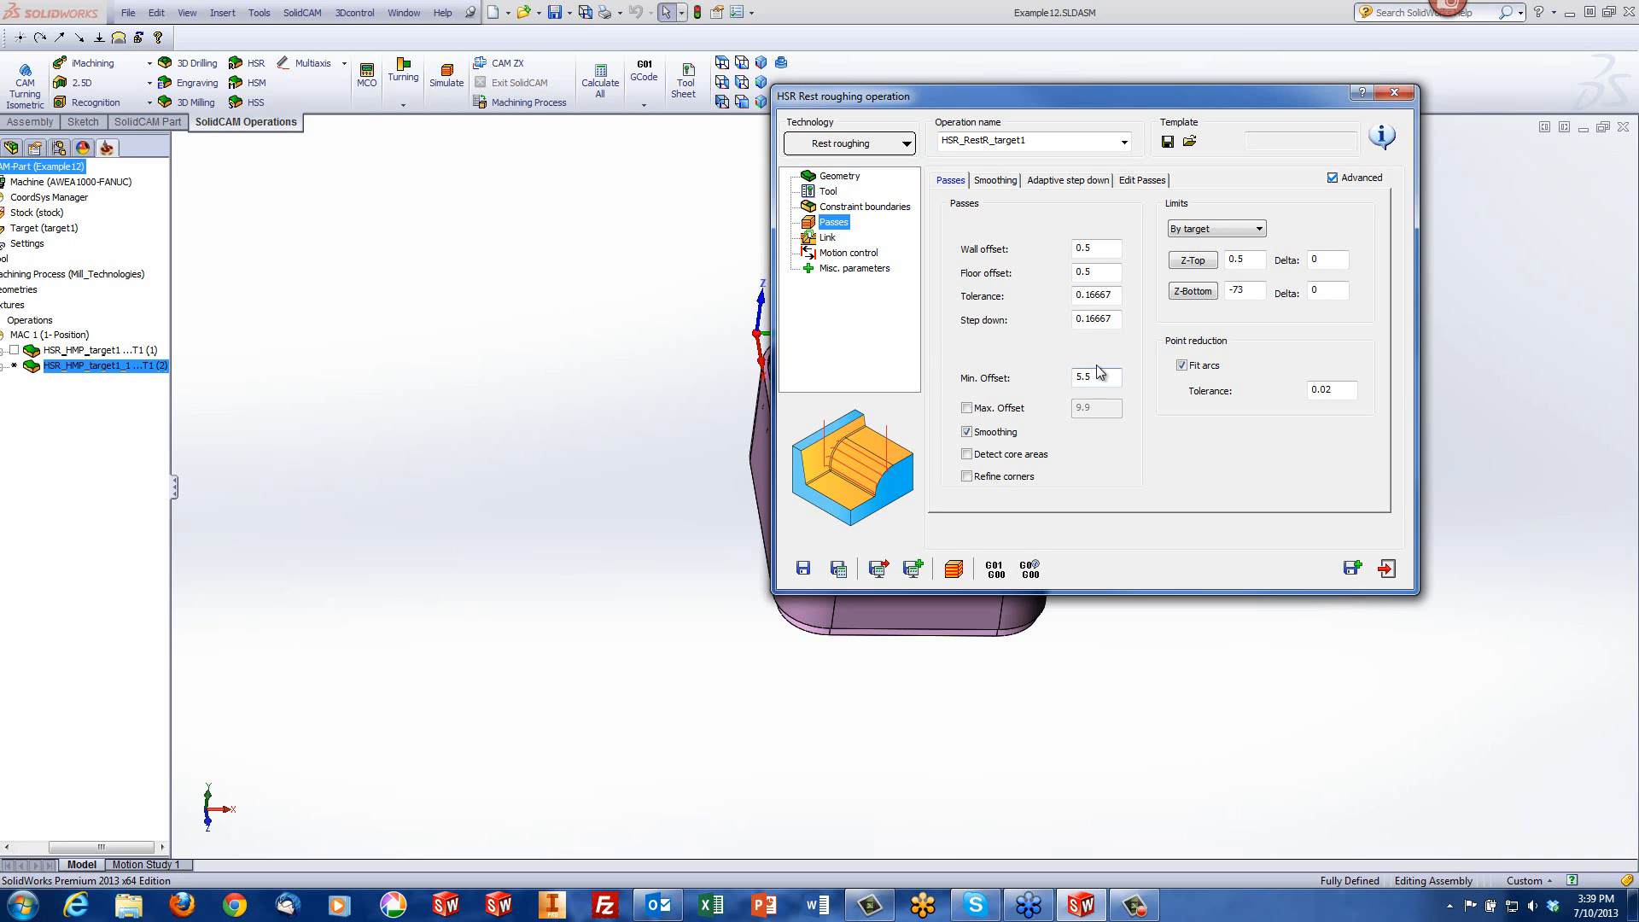
left_click(1111, 318)
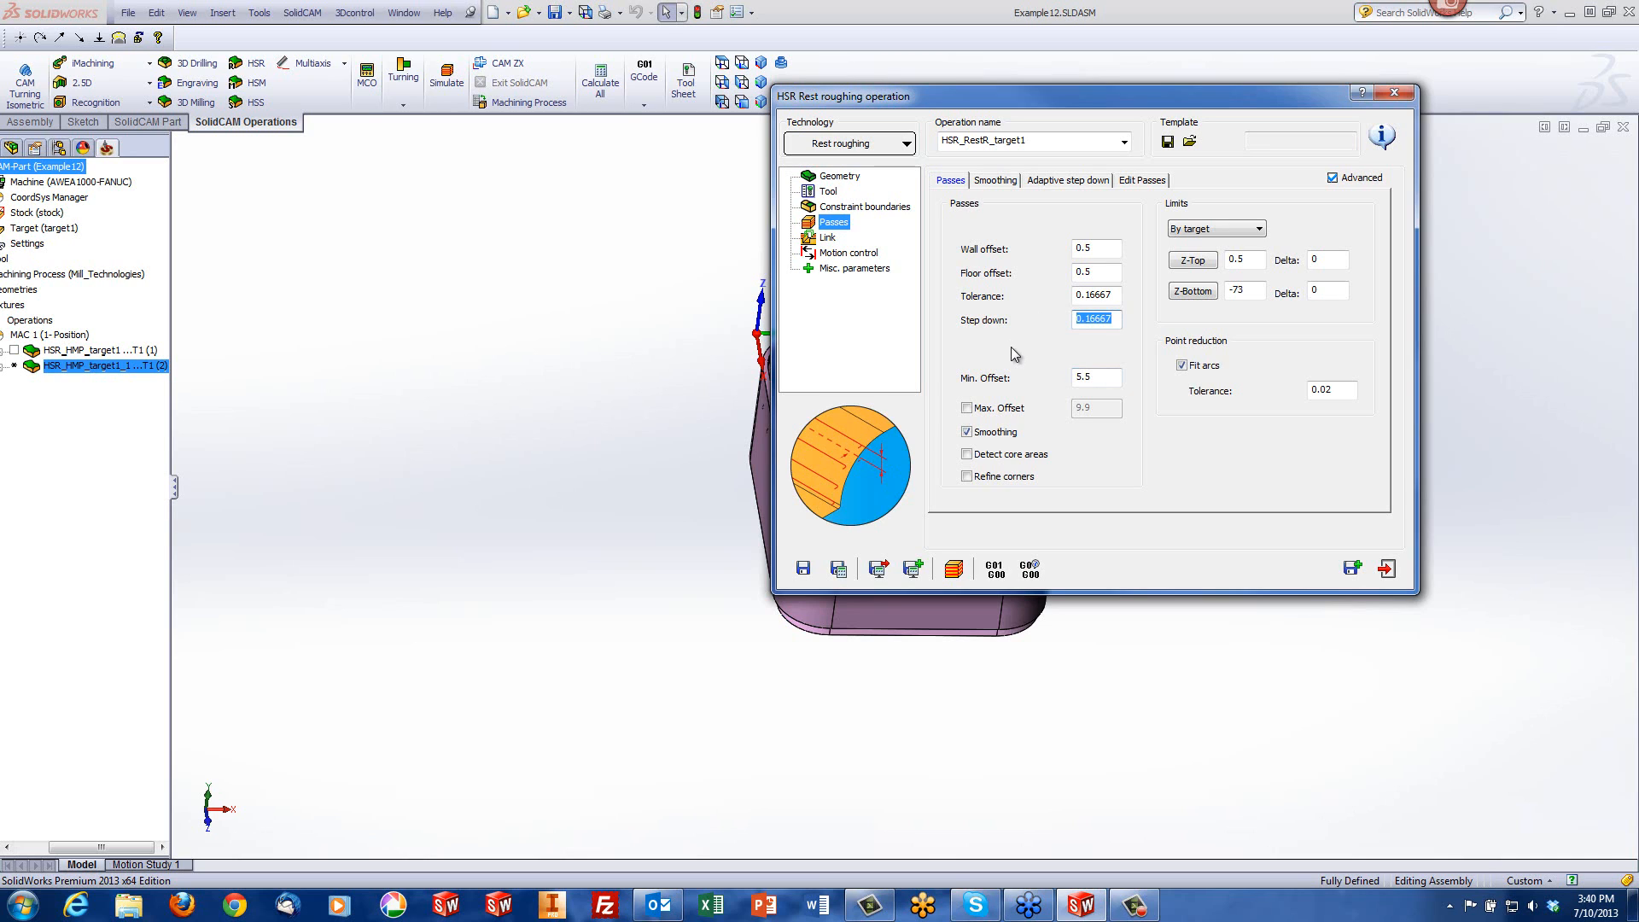
type("5")
Step: Simulate the rest roughing in SolidVerify and pause partway to inspect the remaining steps on the cavity walls and floor
left_click(954, 580)
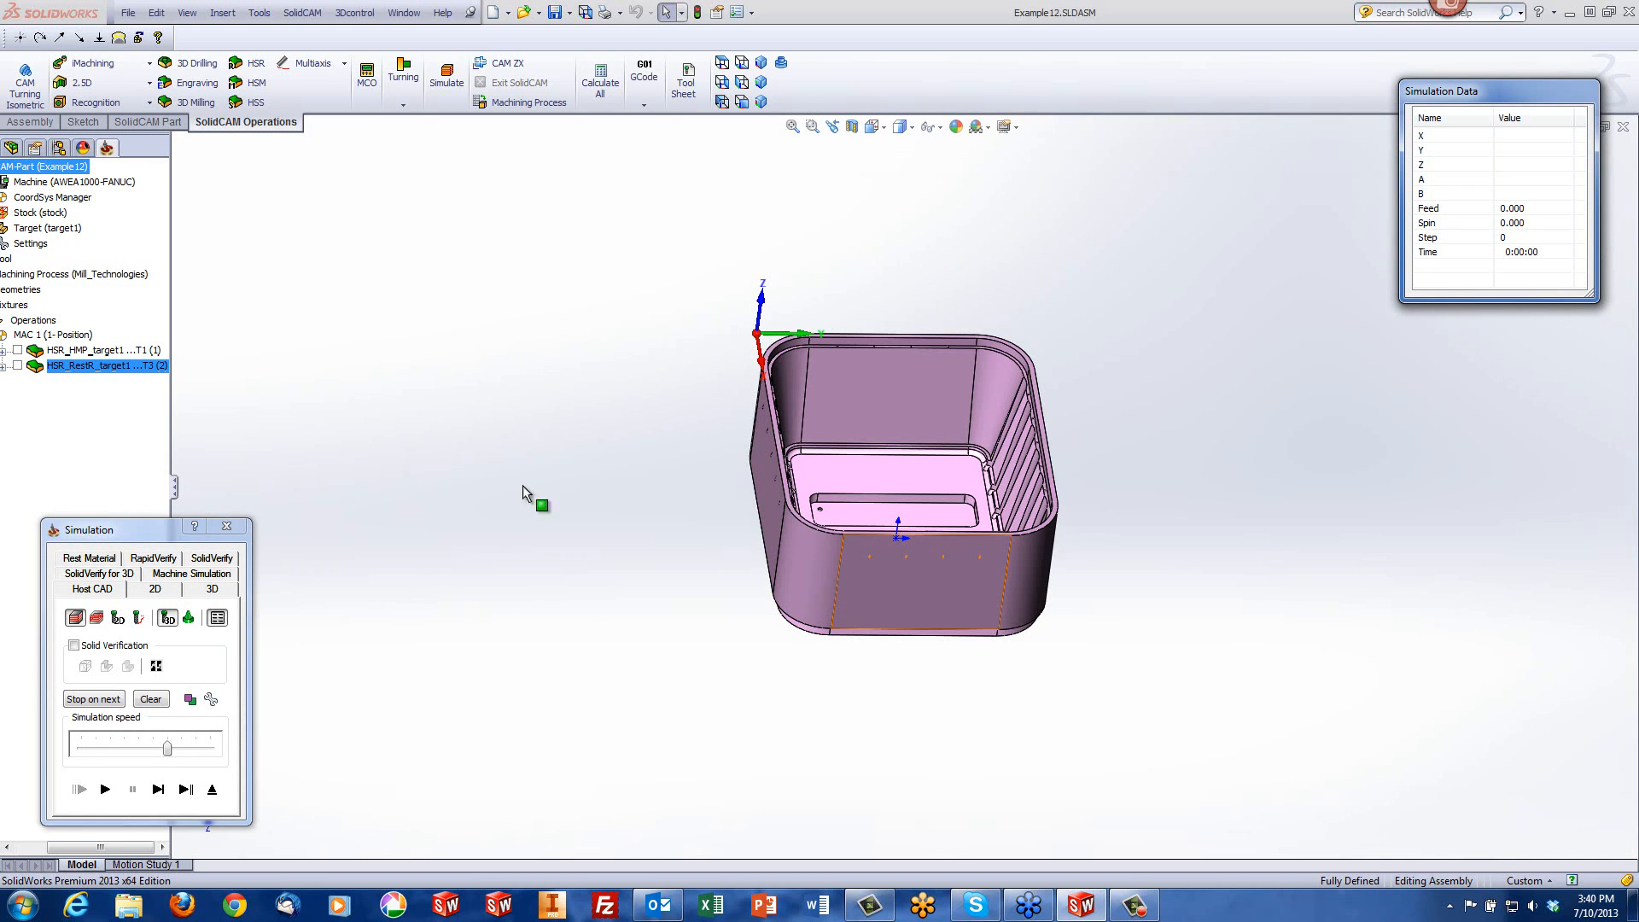
left_click(215, 556)
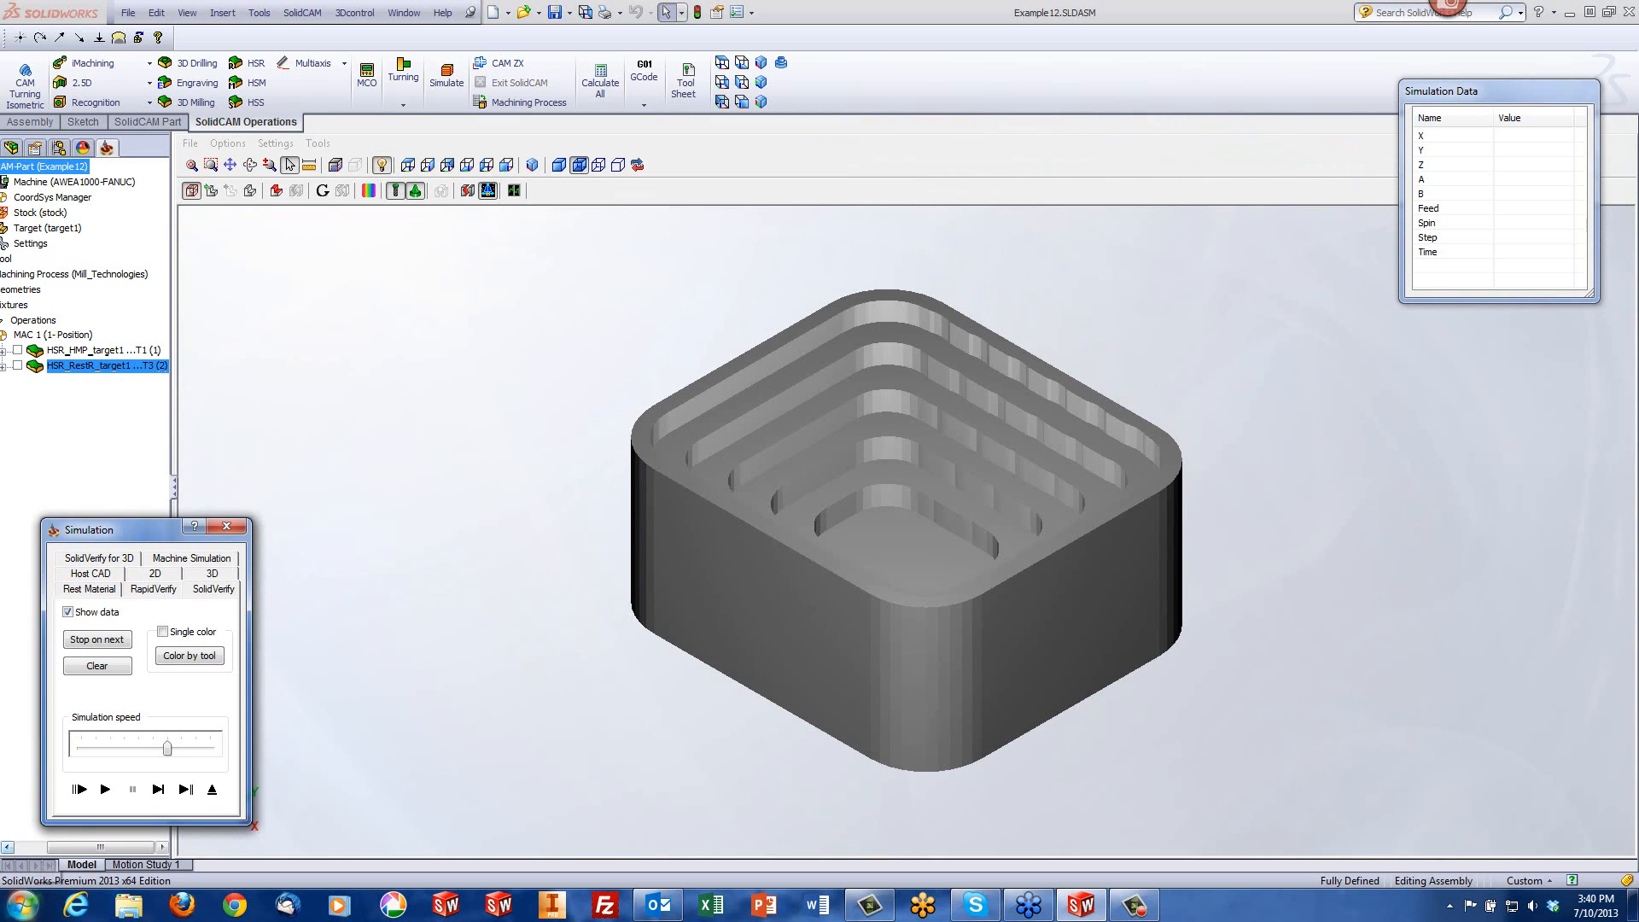
left_click(105, 788)
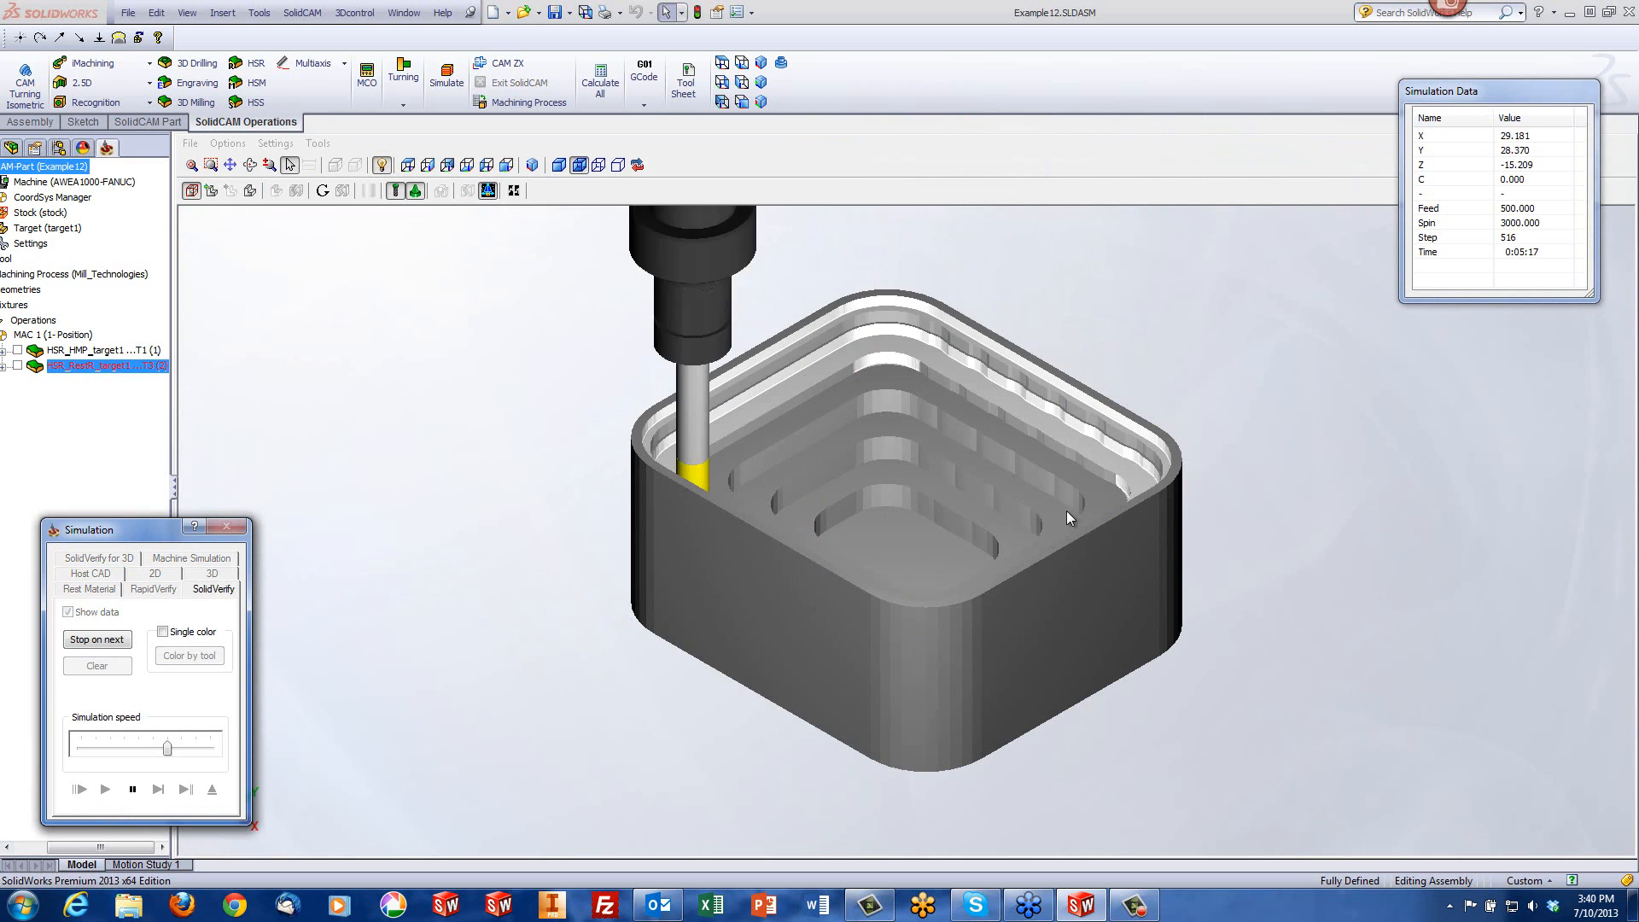
left_click(133, 788)
mouse_move(901, 479)
middle_mouse_down()
mouse_move(922, 432)
mouse_move(914, 461)
middle_mouse_up()
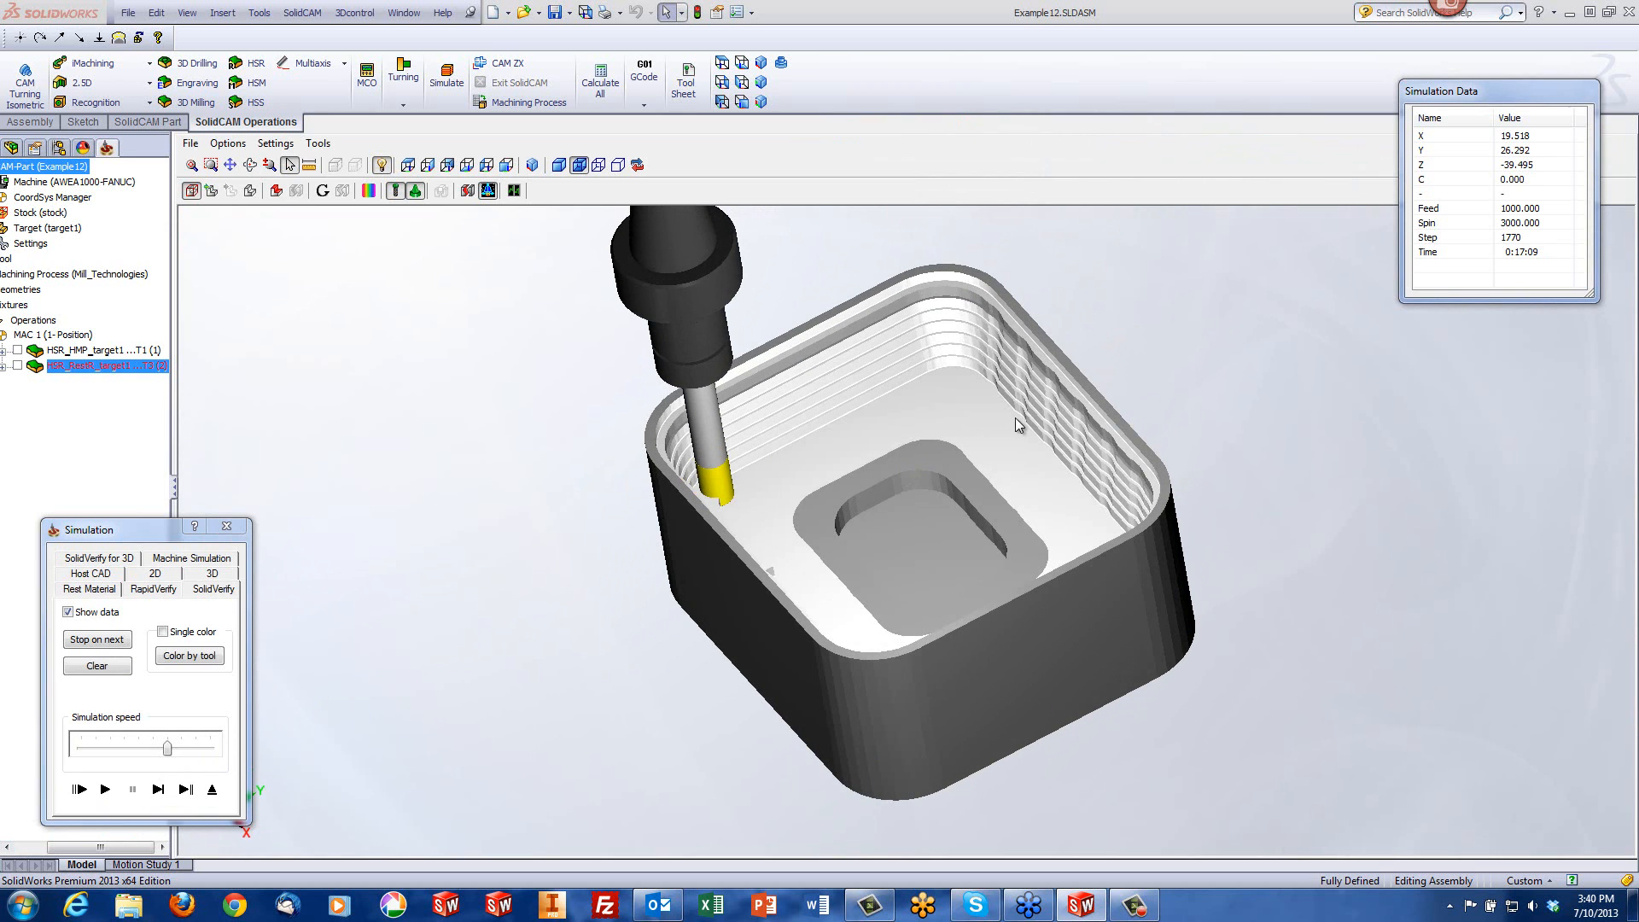
mouse_move(1024, 417)
middle_mouse_down()
mouse_move(1054, 401)
mouse_move(1031, 413)
middle_mouse_up()
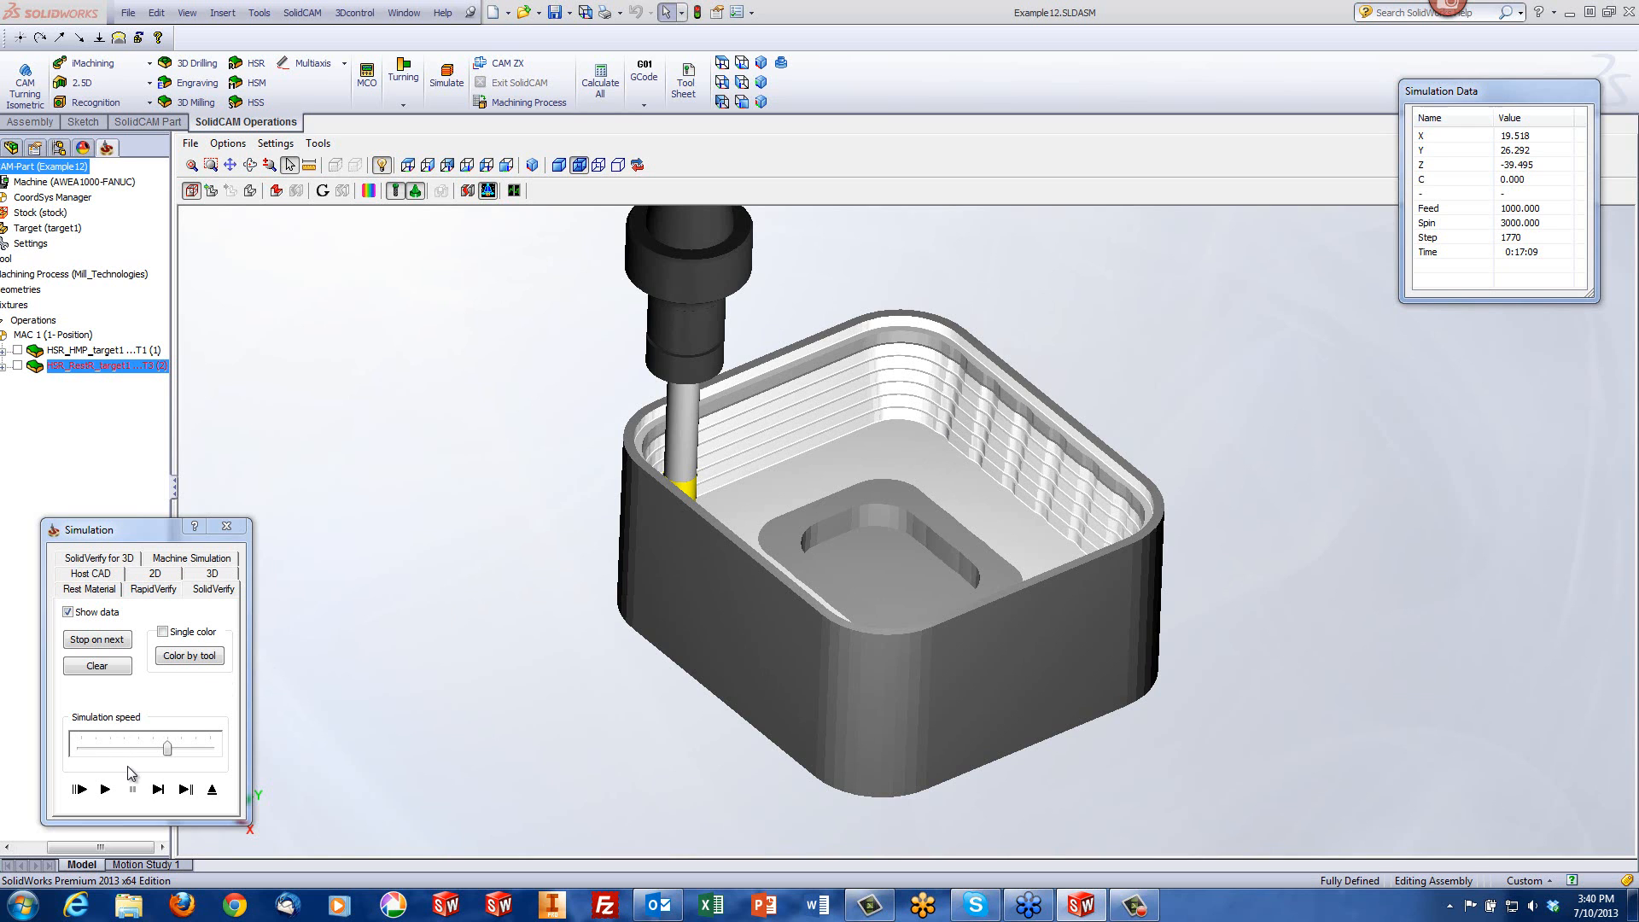
Step: Run the rest roughing simulation to its end, inspect the finished cavity, and close the simulation and the operation
left_click(105, 788)
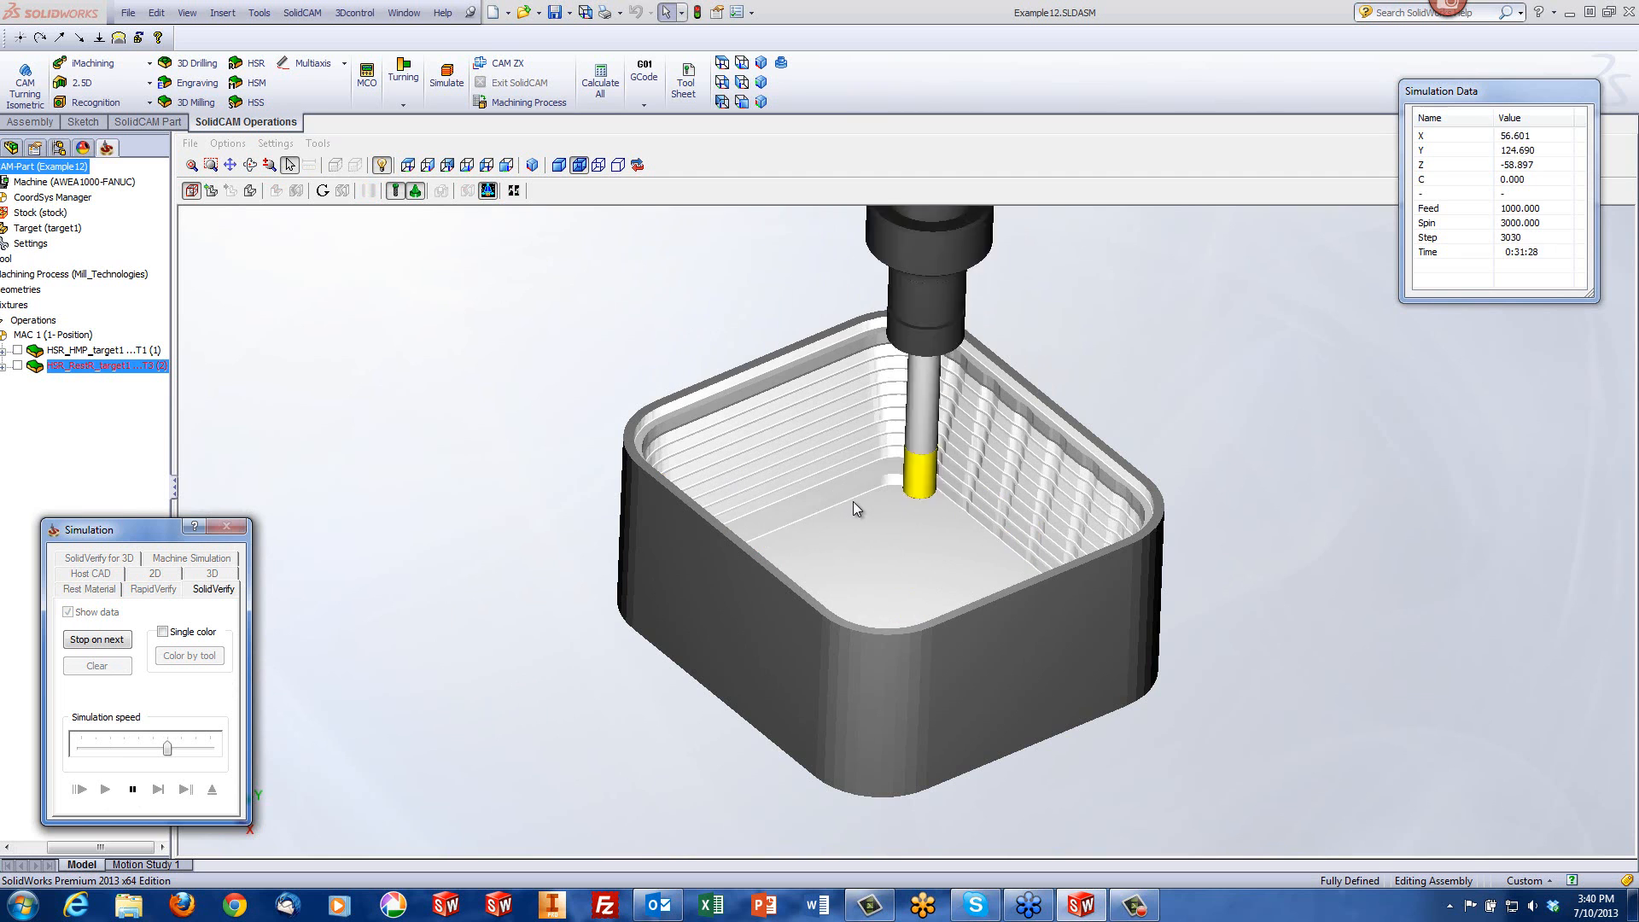
middle_click_drag(906, 502, 939, 570)
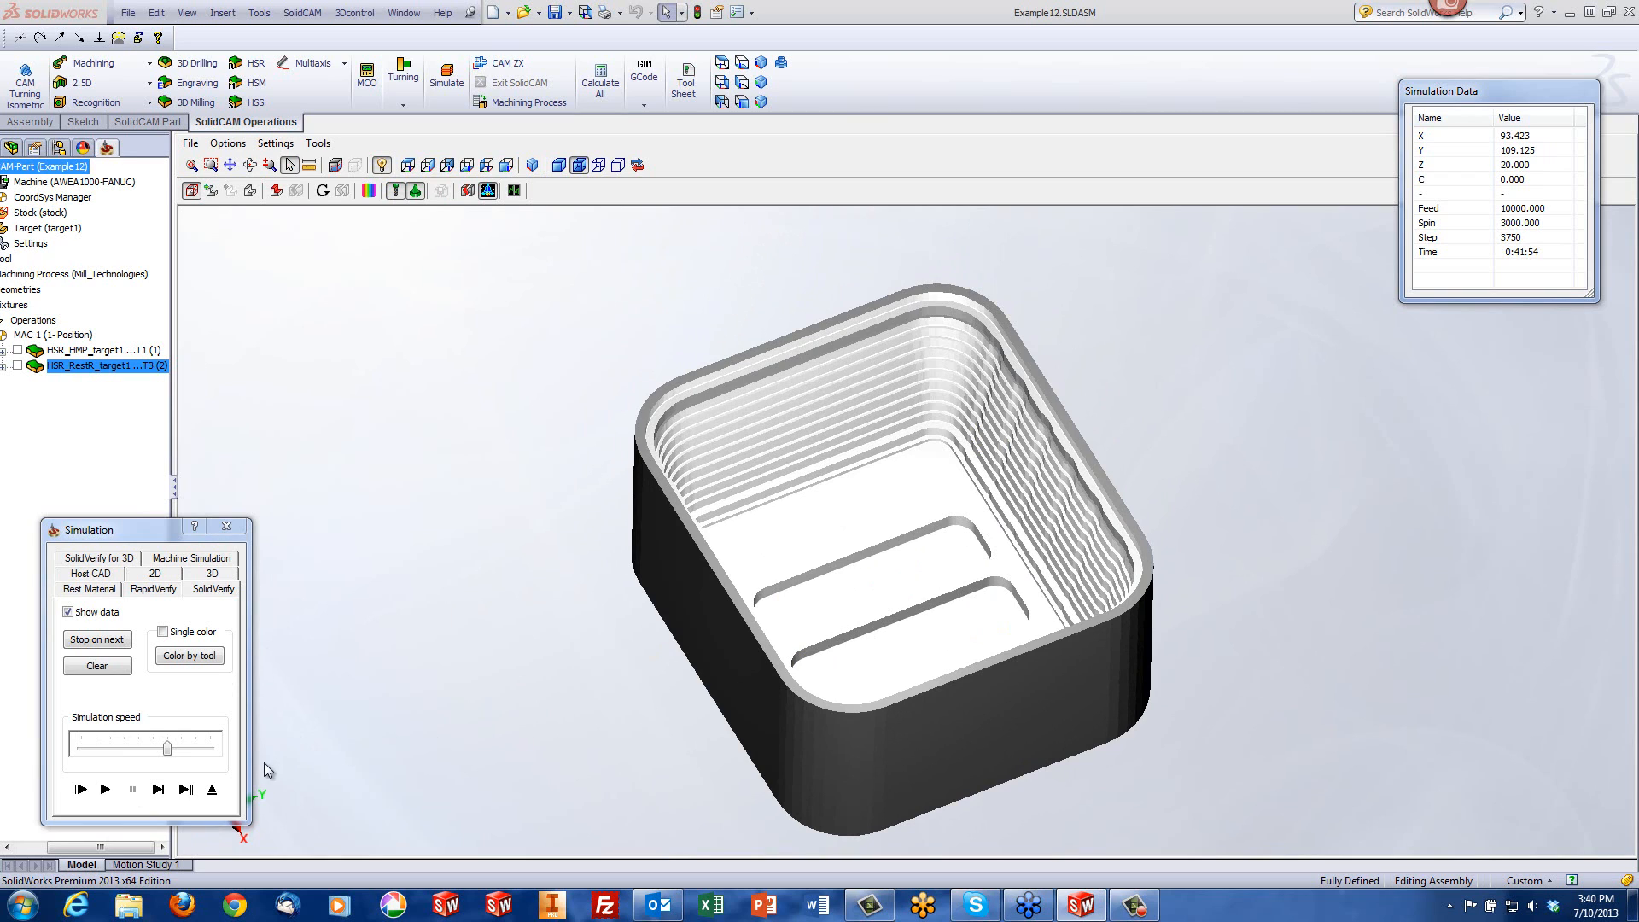
left_click(220, 791)
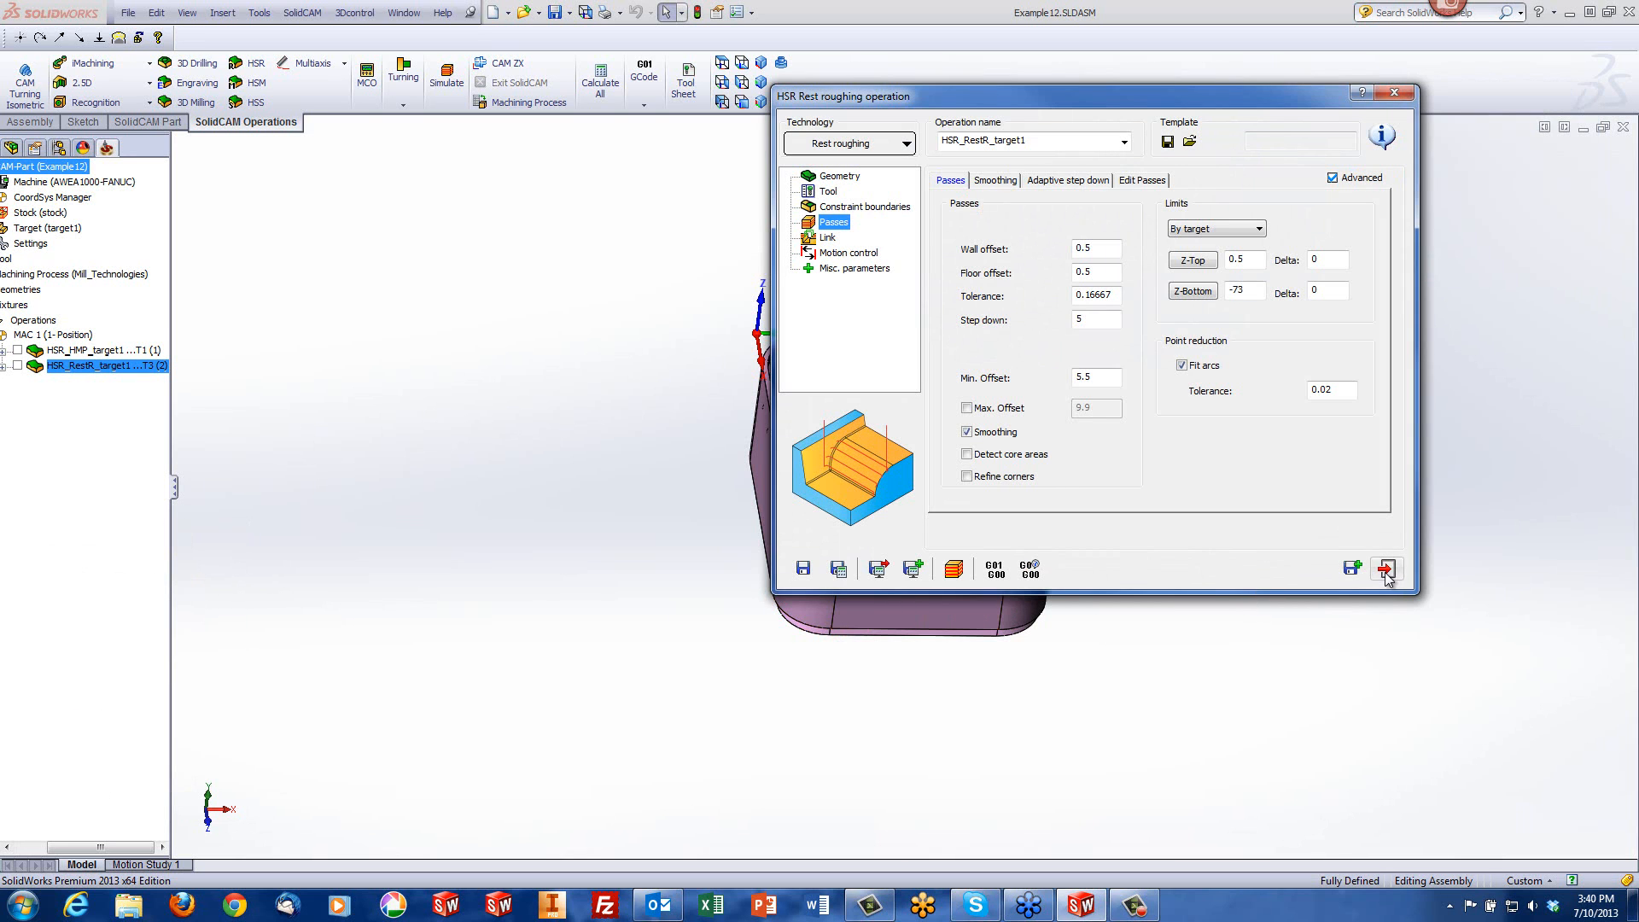
left_click(1385, 572)
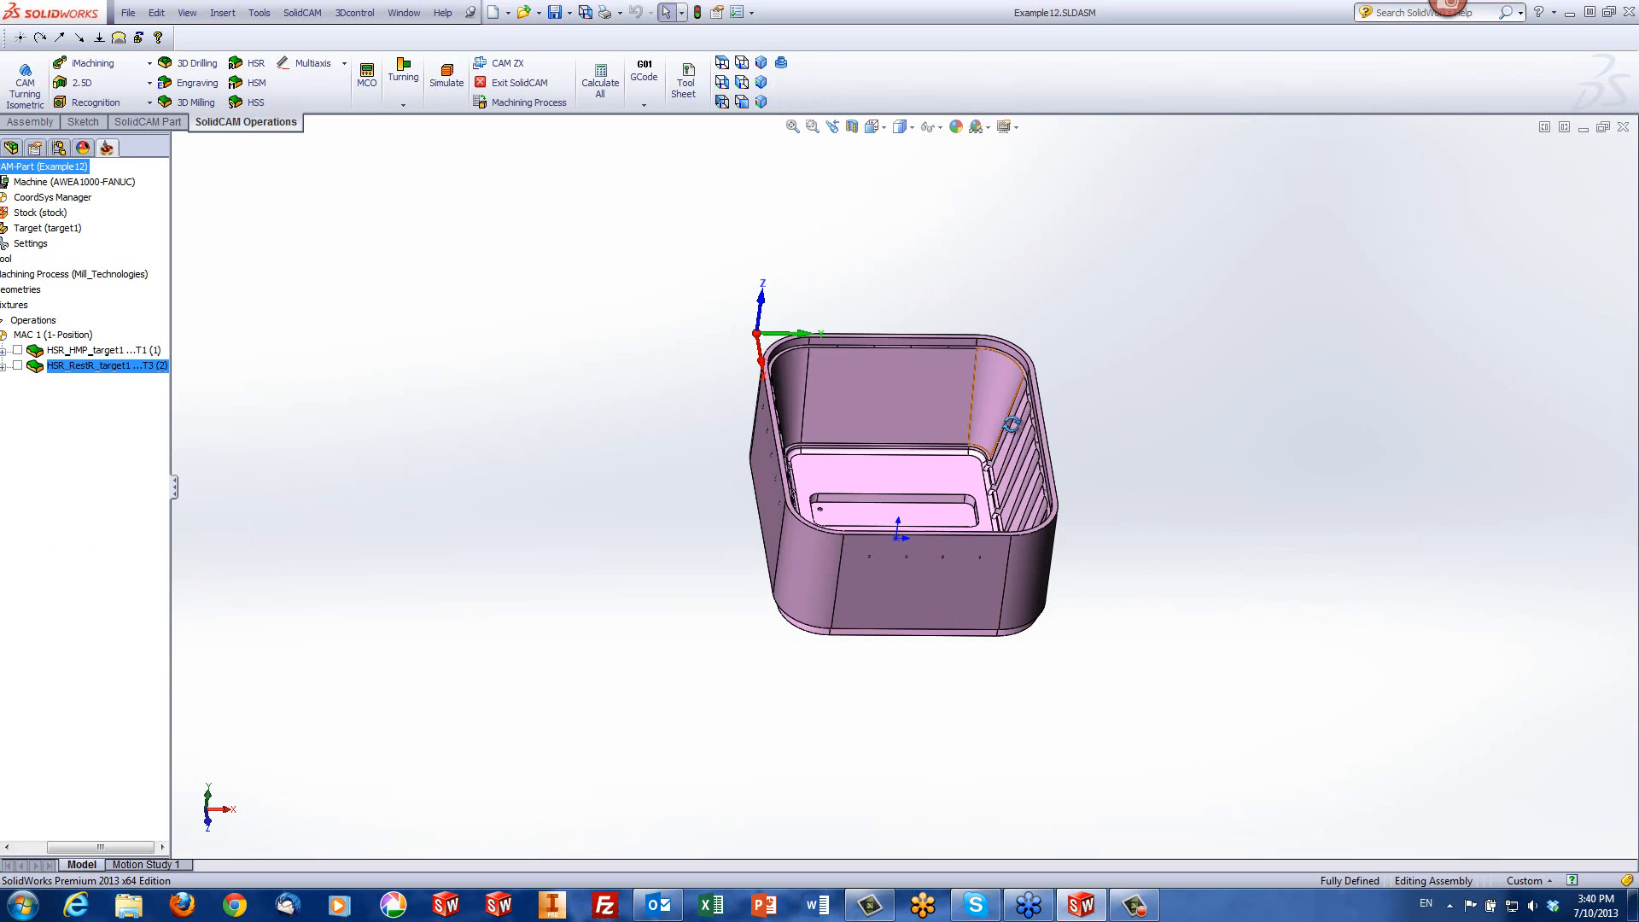
Step: Start an HSM Constant Z machining operation on target1 to finish the cavity's inner walls, and open its tool settings
middle_click_drag(1013, 421, 965, 414)
scroll(954, 388, "down", 4)
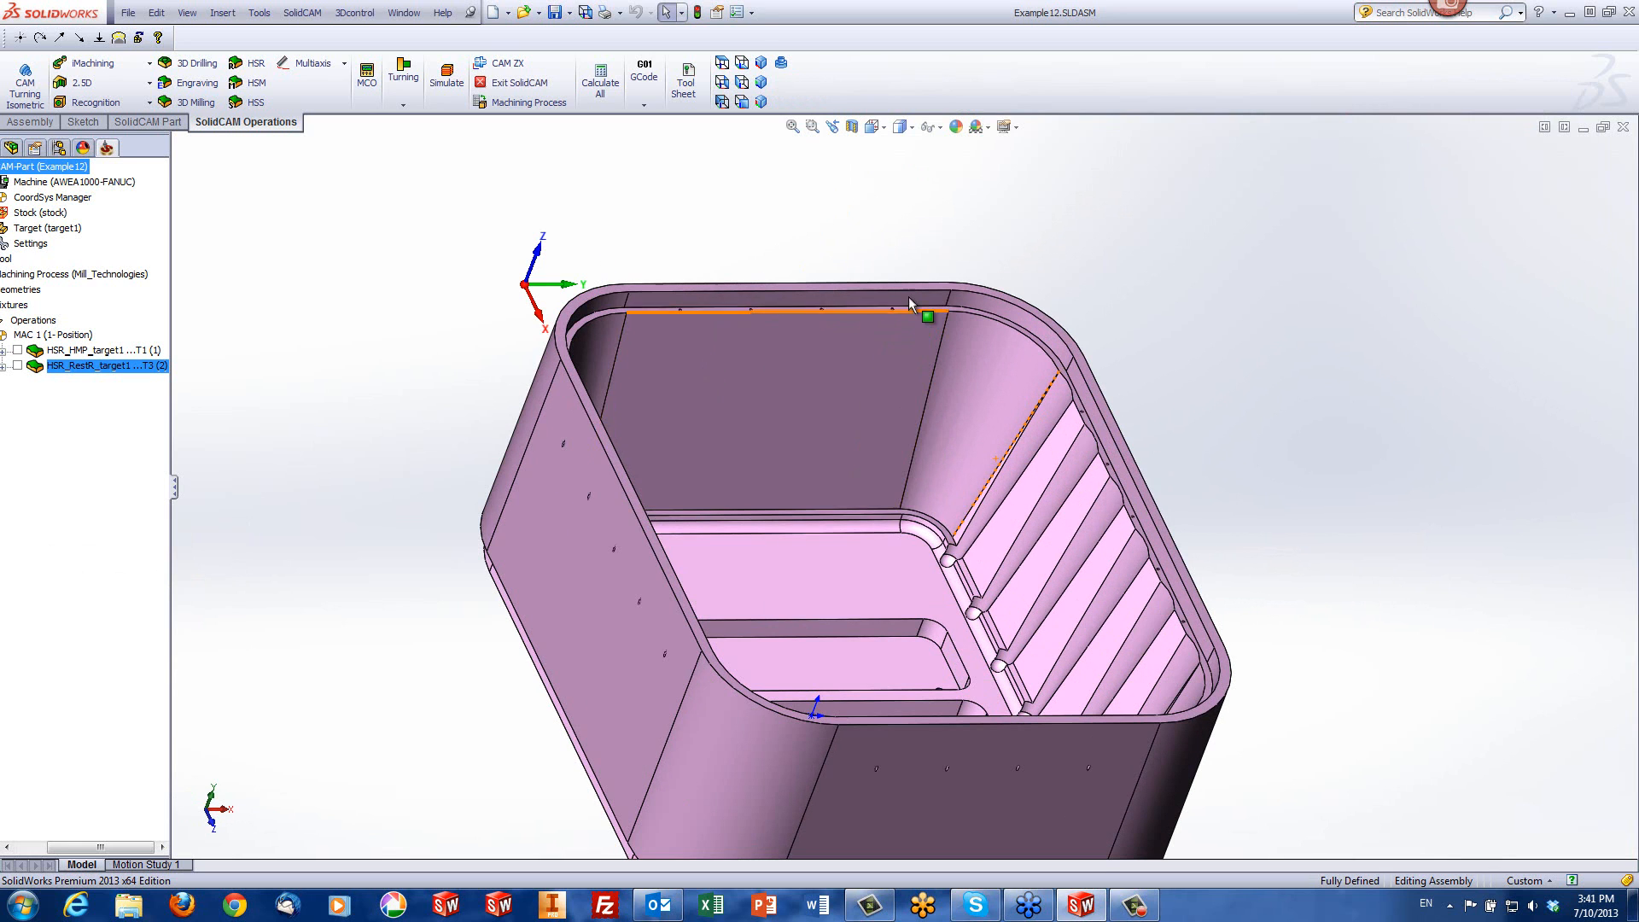
scroll(908, 285, "down", 2)
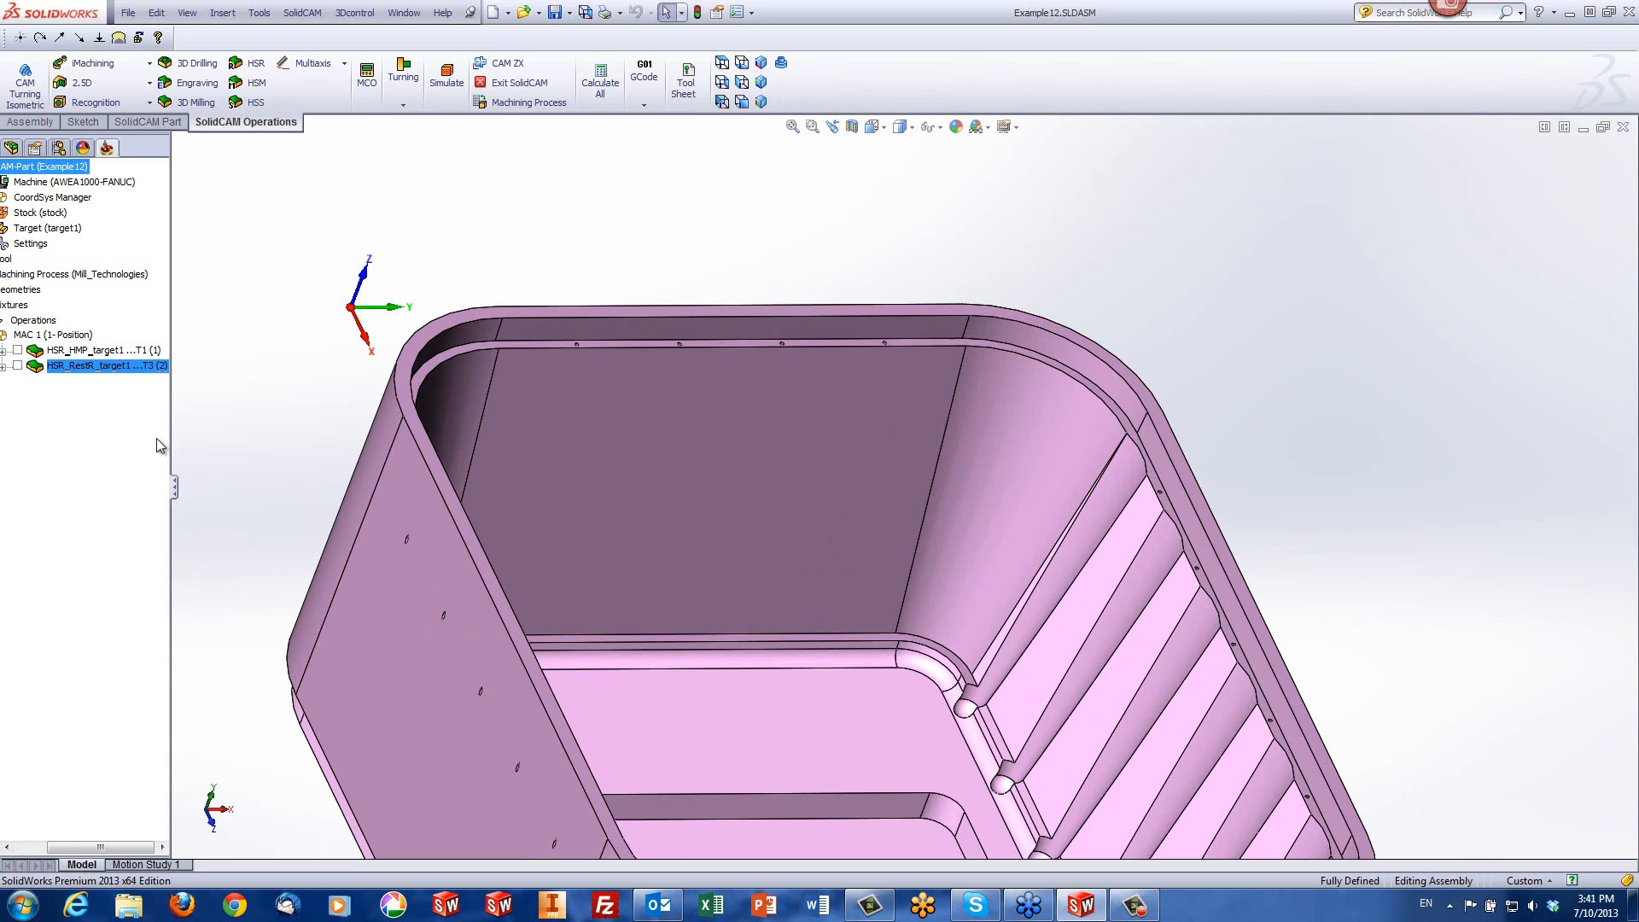
left_click(275, 88)
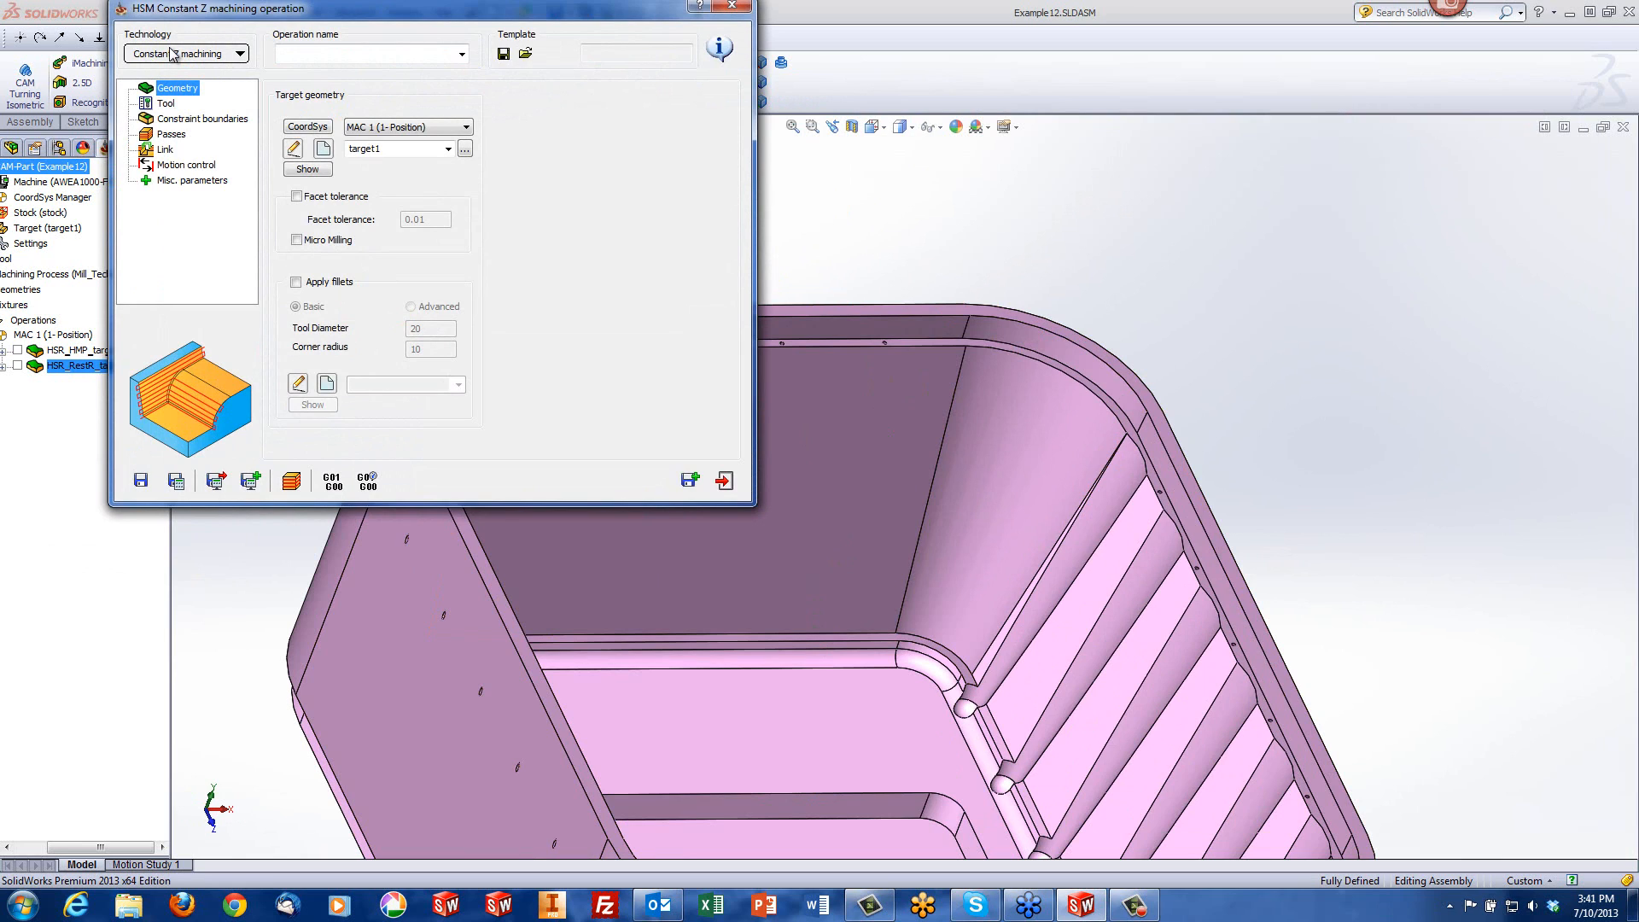
left_click(167, 103)
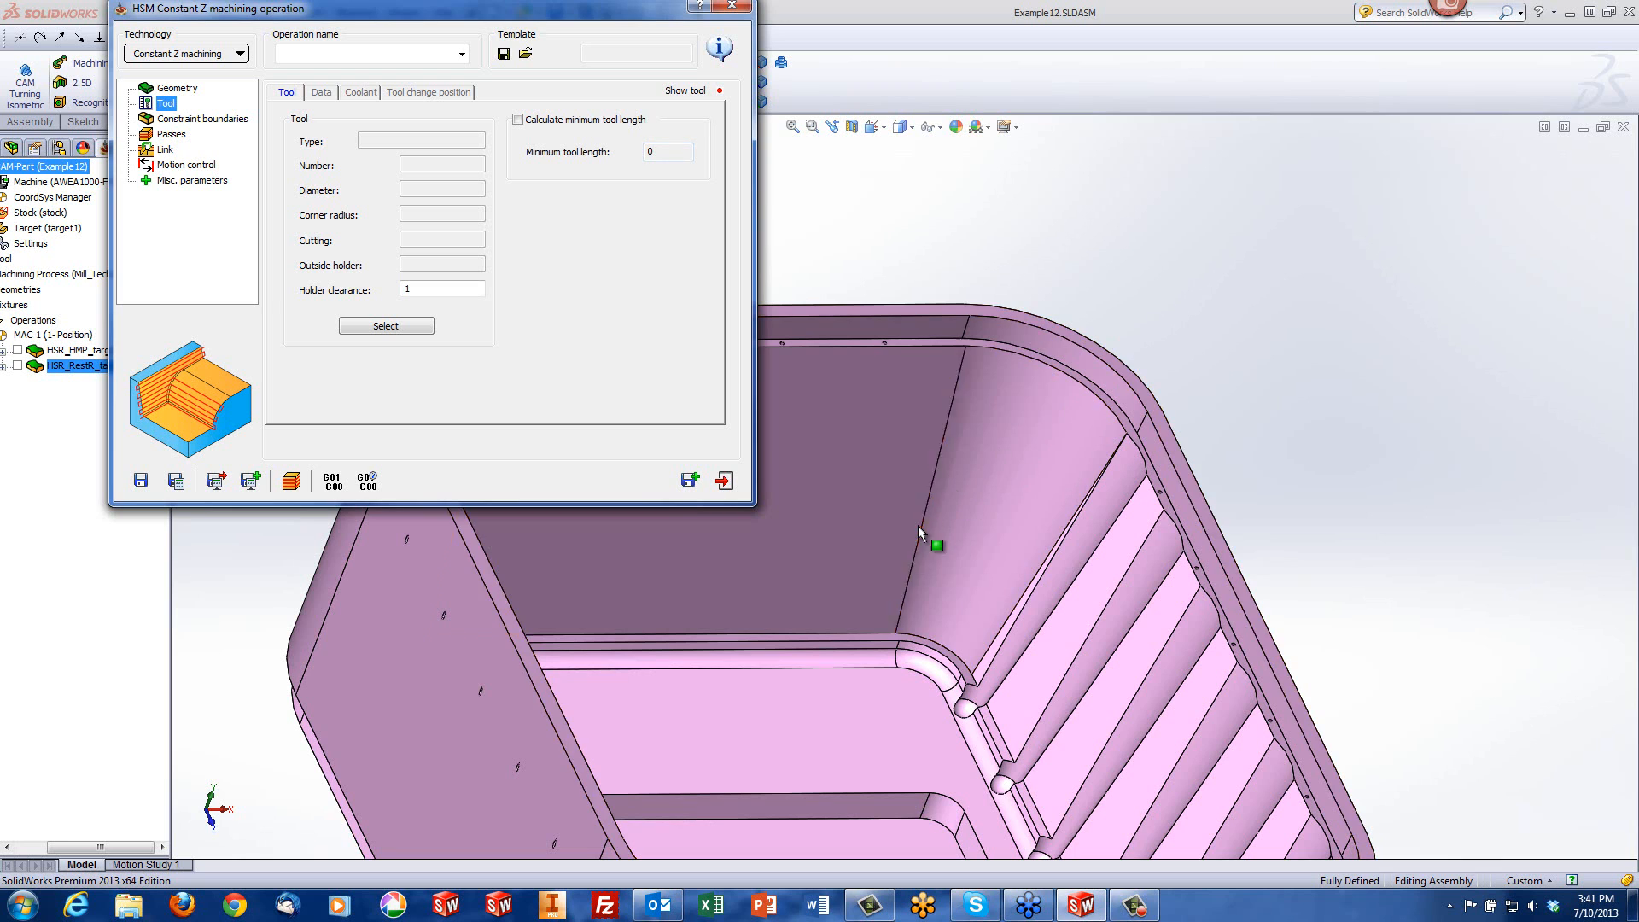
Step: Examine the tapered wall and corner, and choose tool 4, the 20 mm taper mill with 12° taper angle, for the operation
middle_click_drag(918, 533, 958, 457)
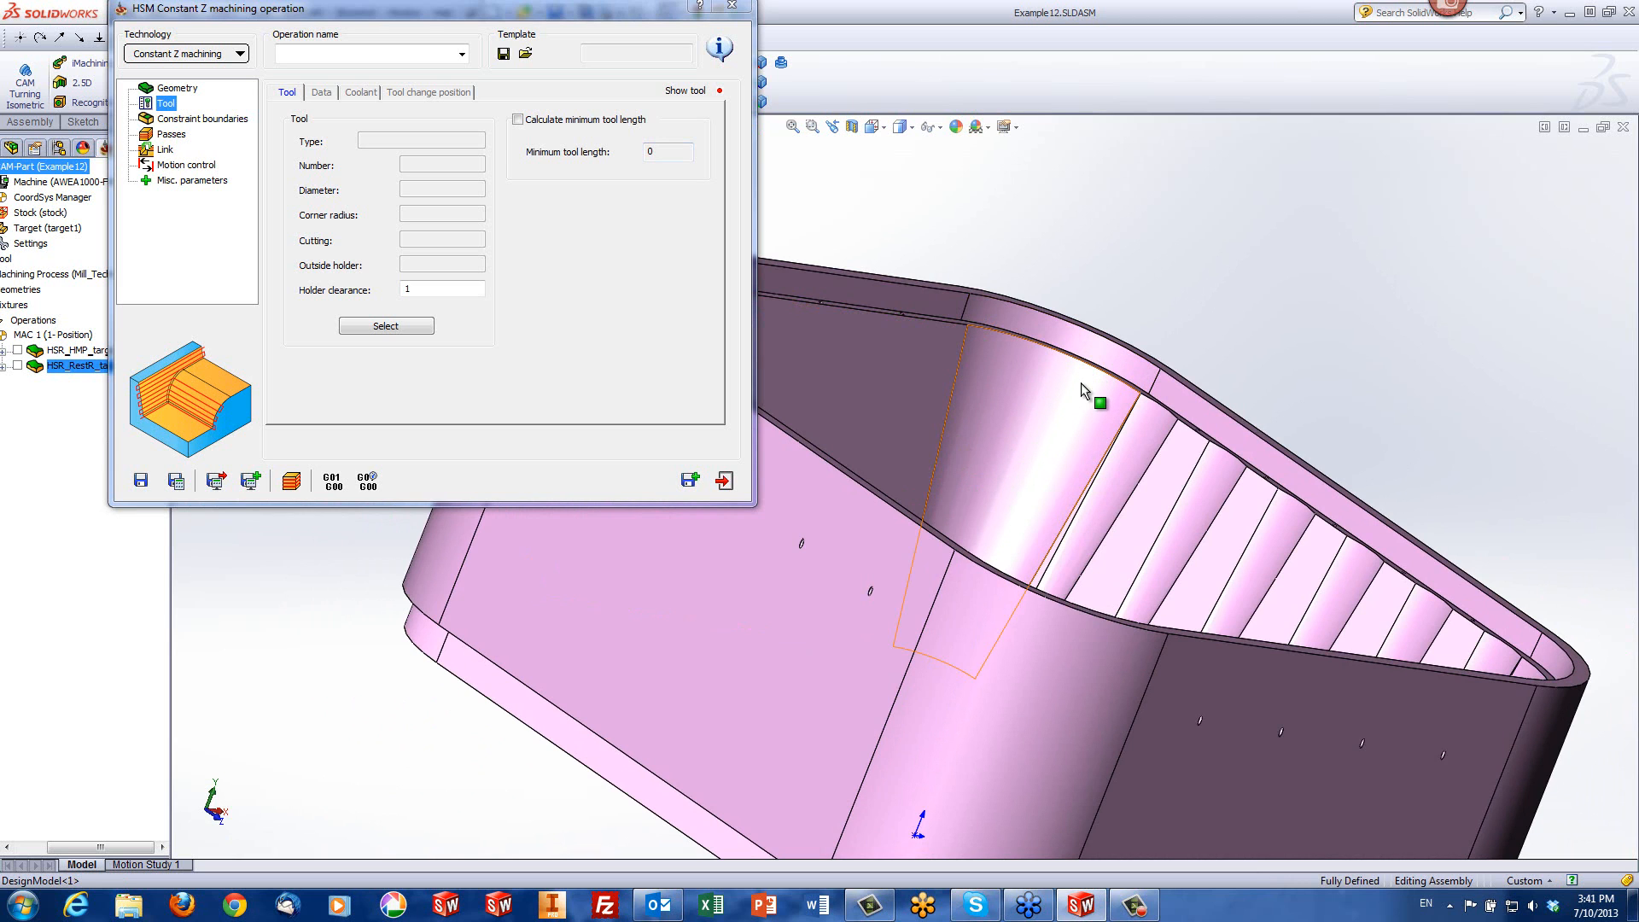
middle_click_drag(1078, 392, 1036, 418)
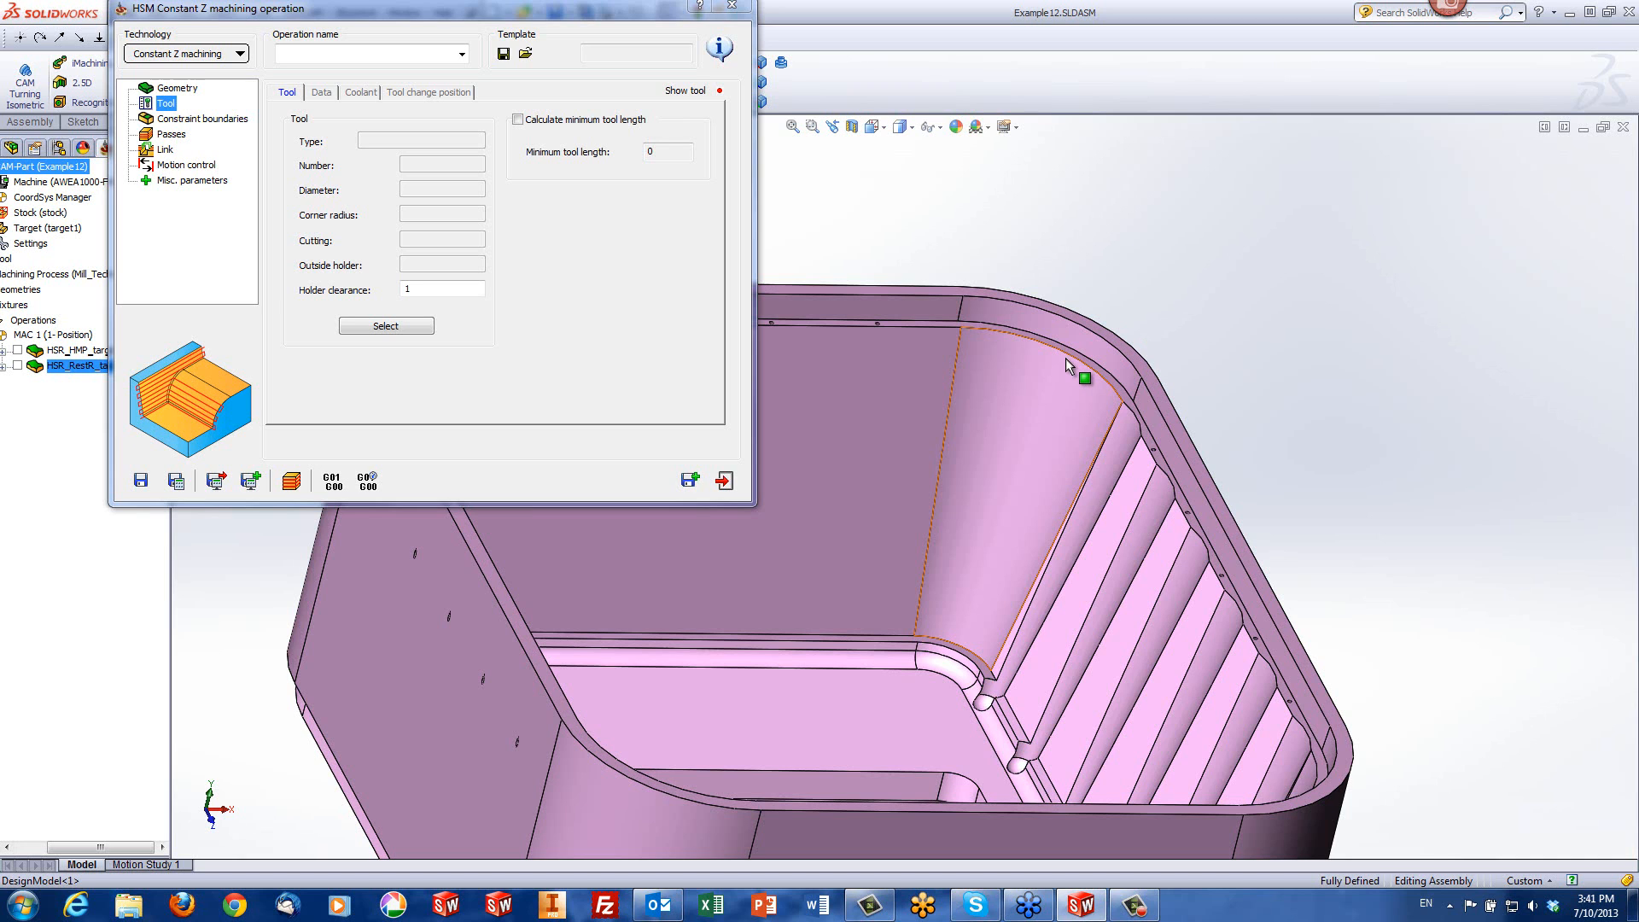
left_click(387, 326)
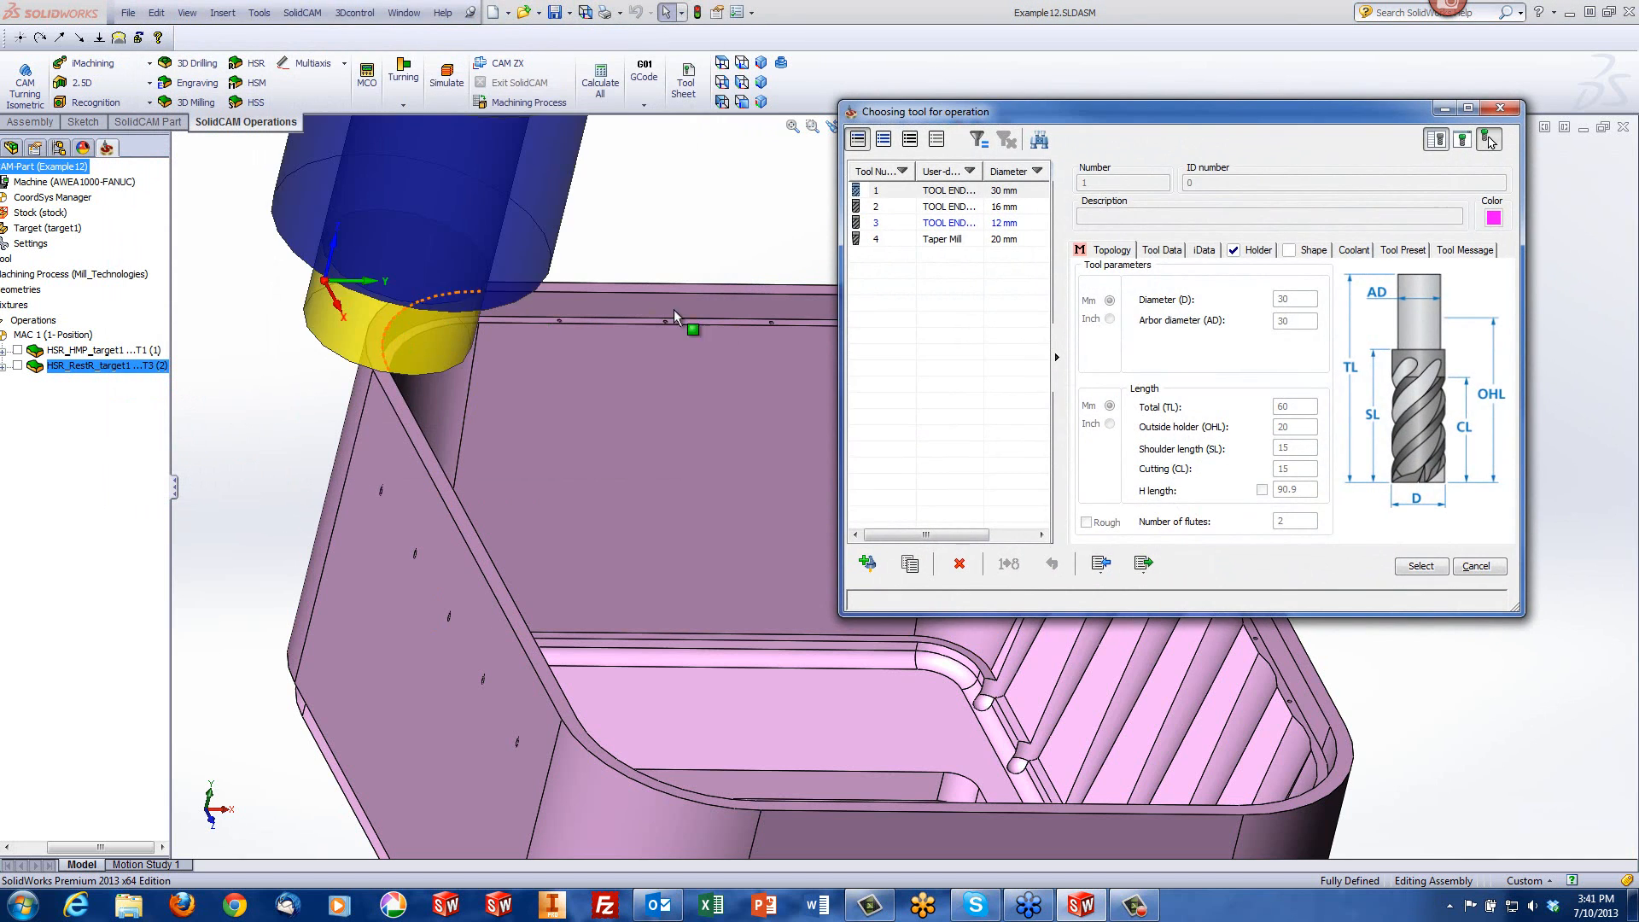
left_click(924, 240)
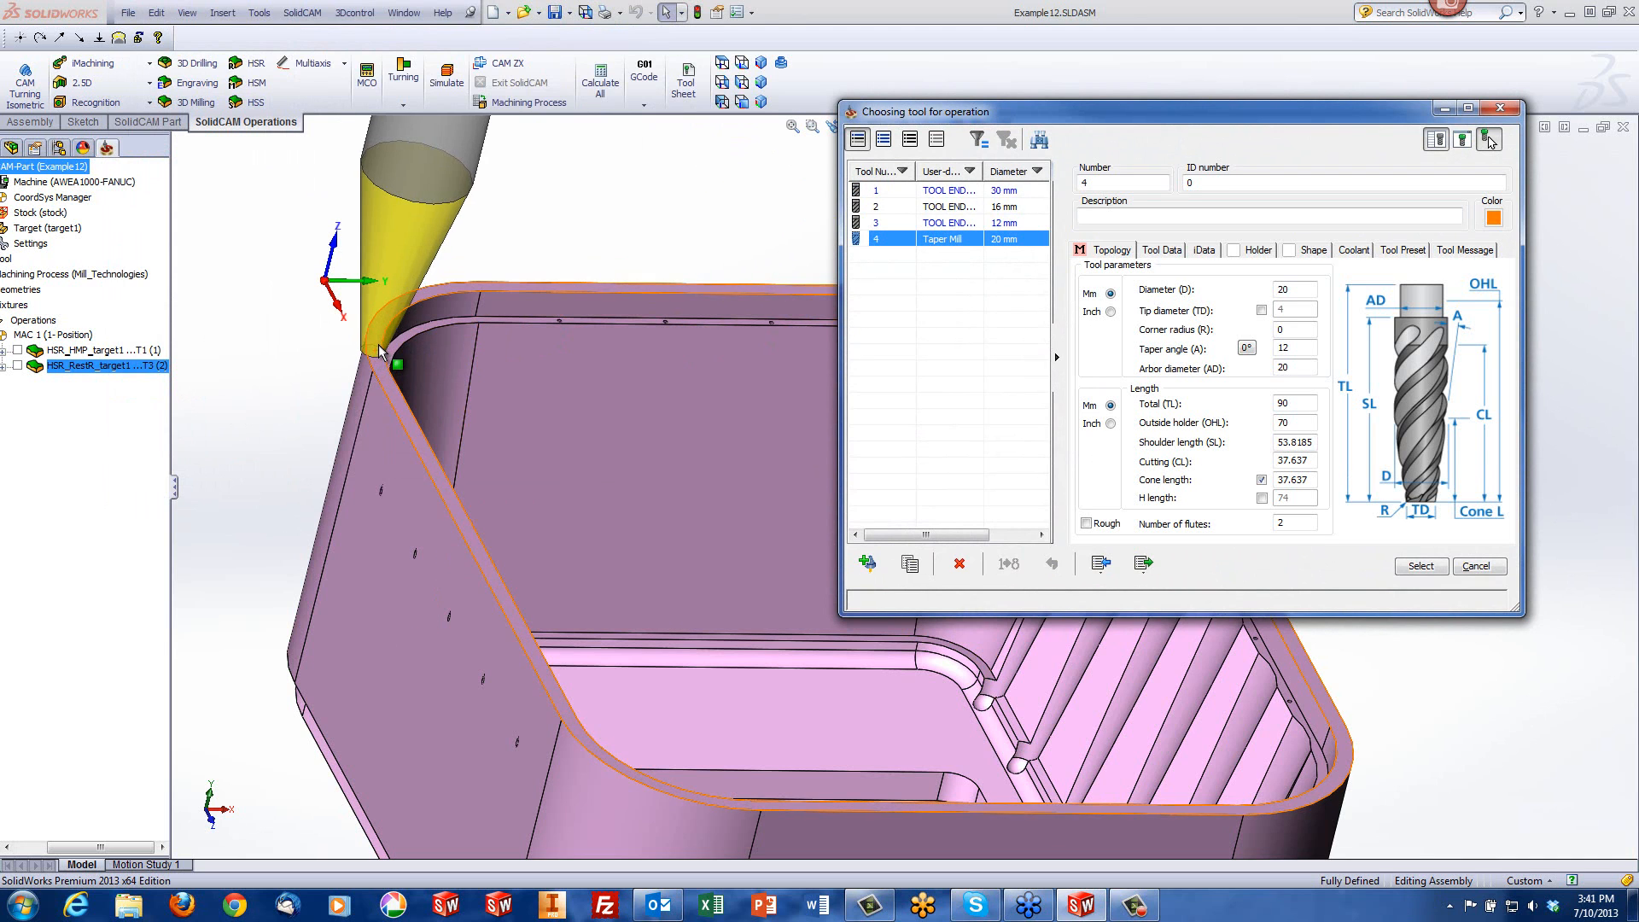
middle_click_drag(377, 345, 389, 272)
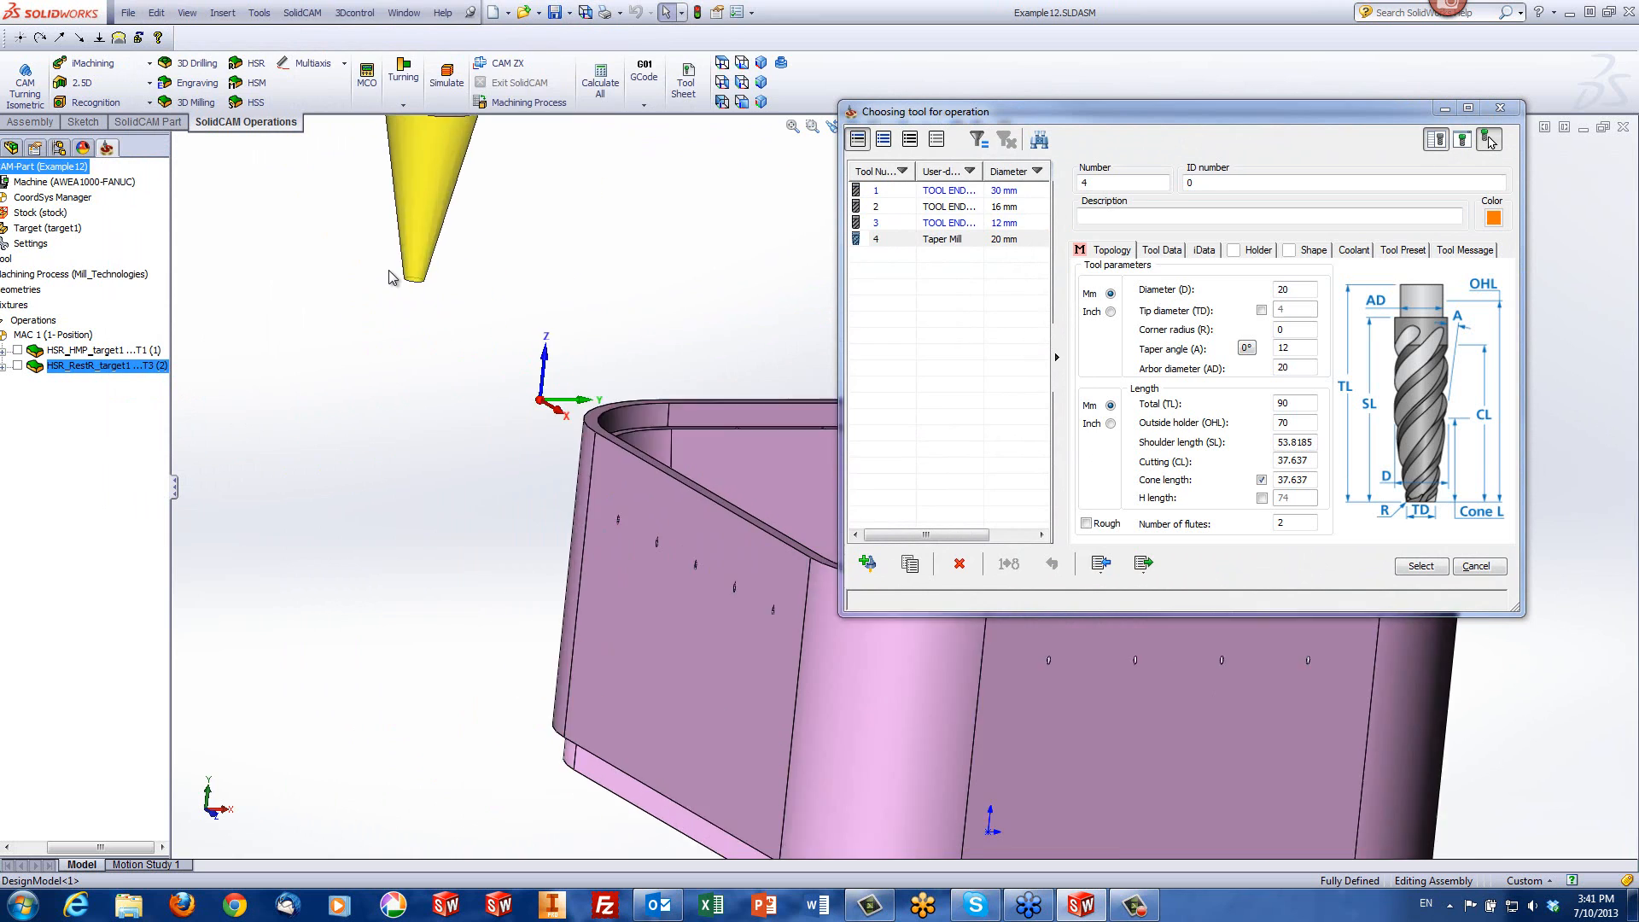
scroll(390, 275, "down", 2)
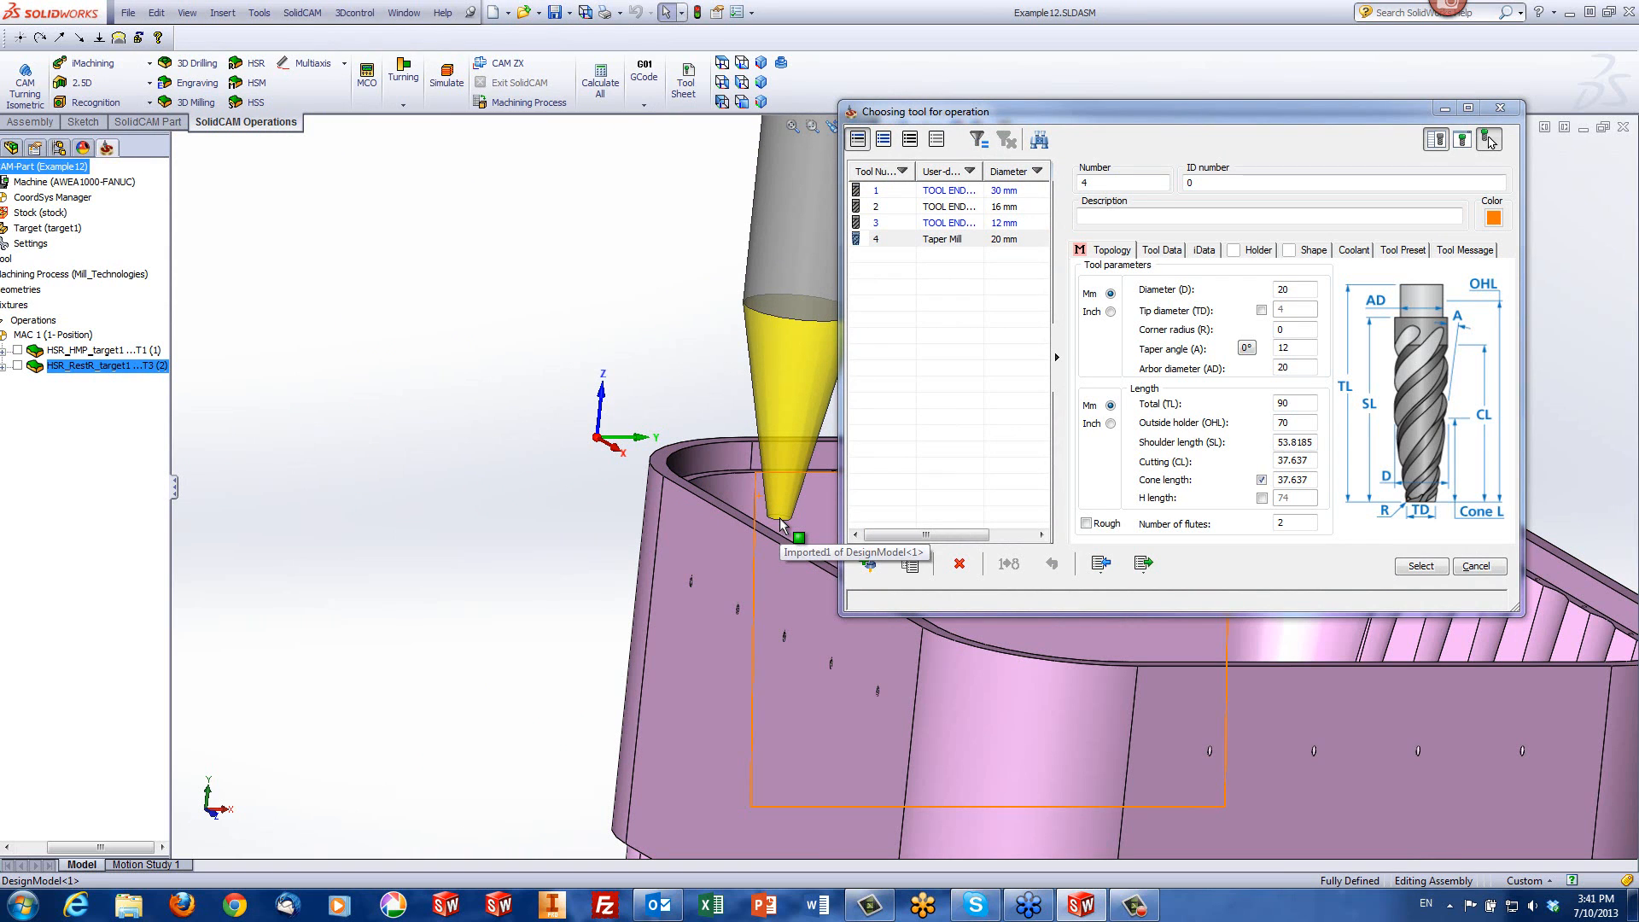
left_click(1421, 567)
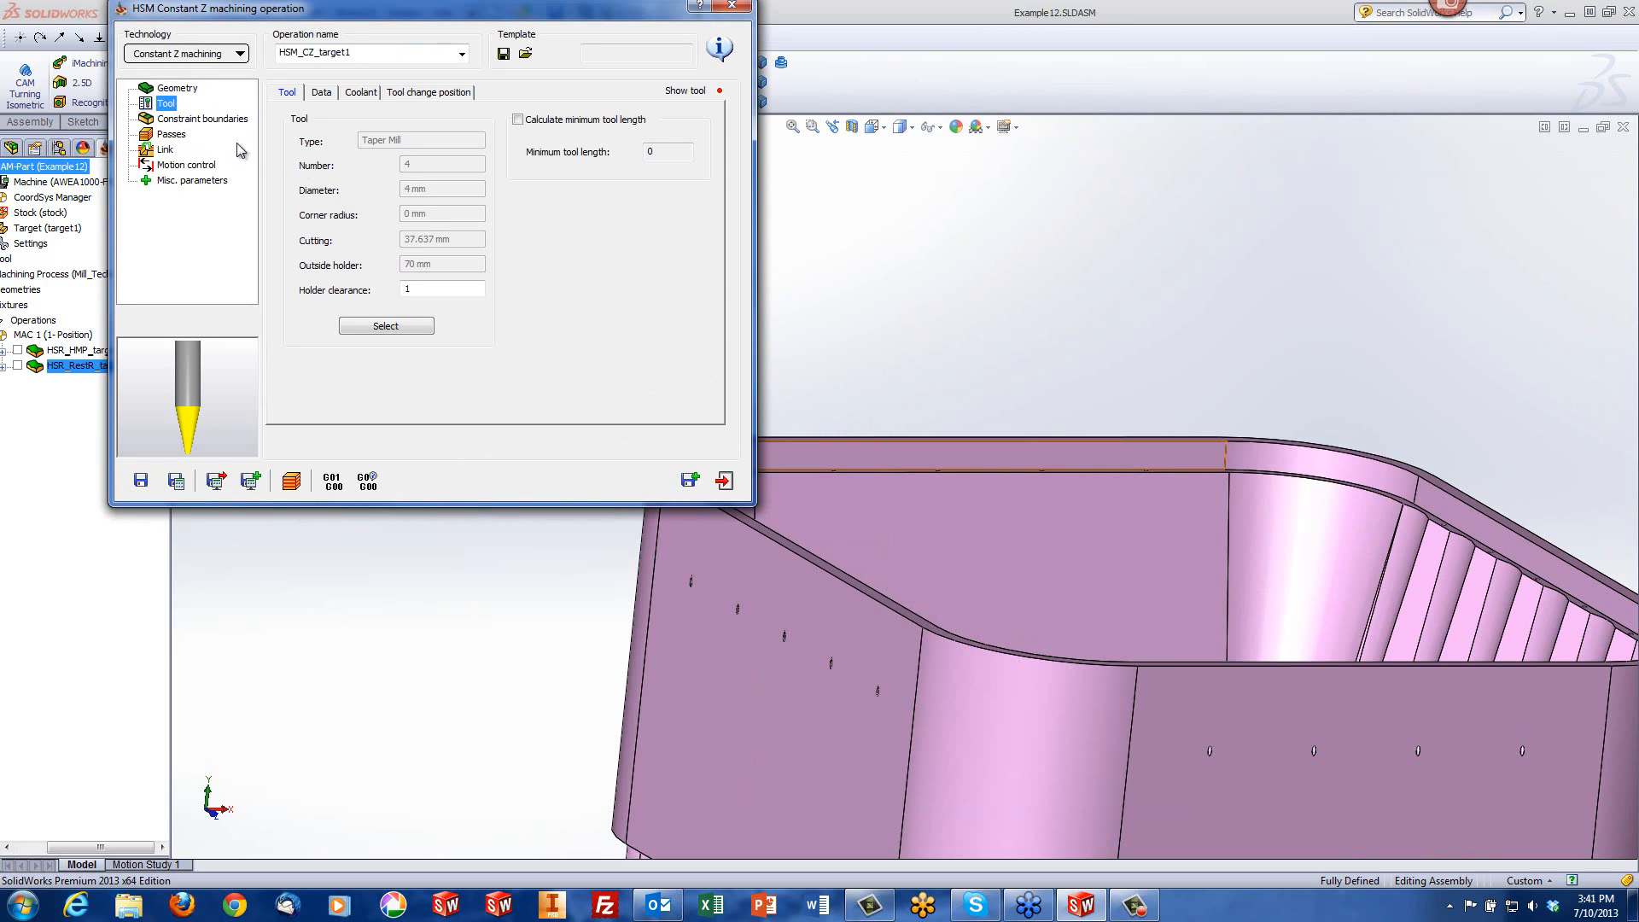
Step: Set the passes' step down to 10, calculate the Constant Z operation, and open its simulation
left_click(172, 135)
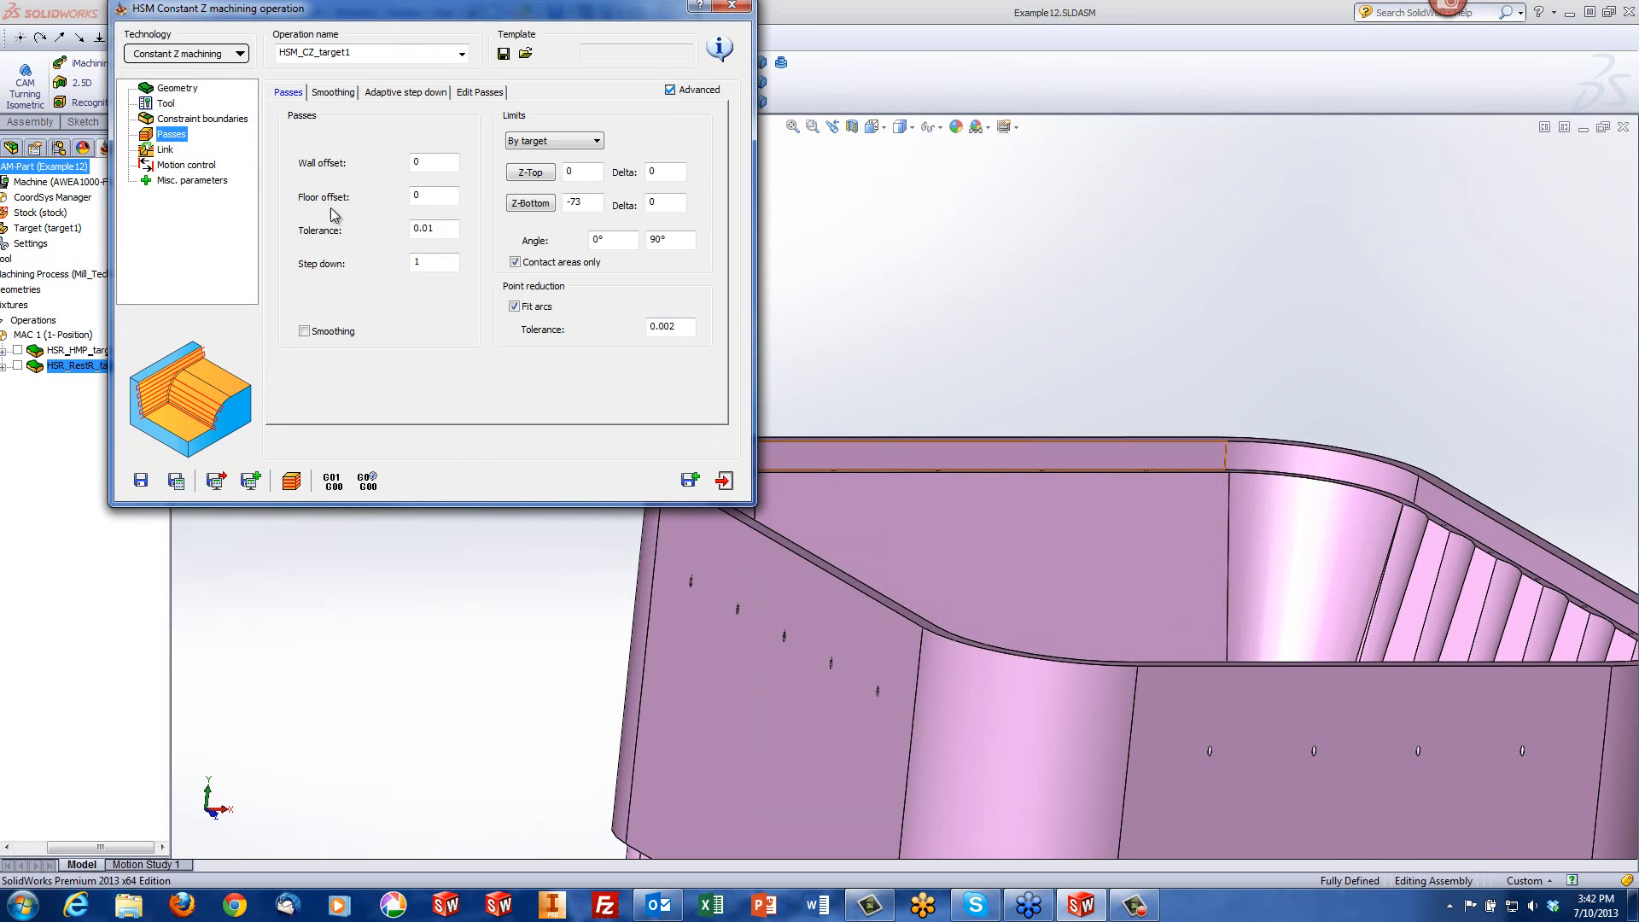
double_click(434, 262)
type("10")
left_click(299, 493)
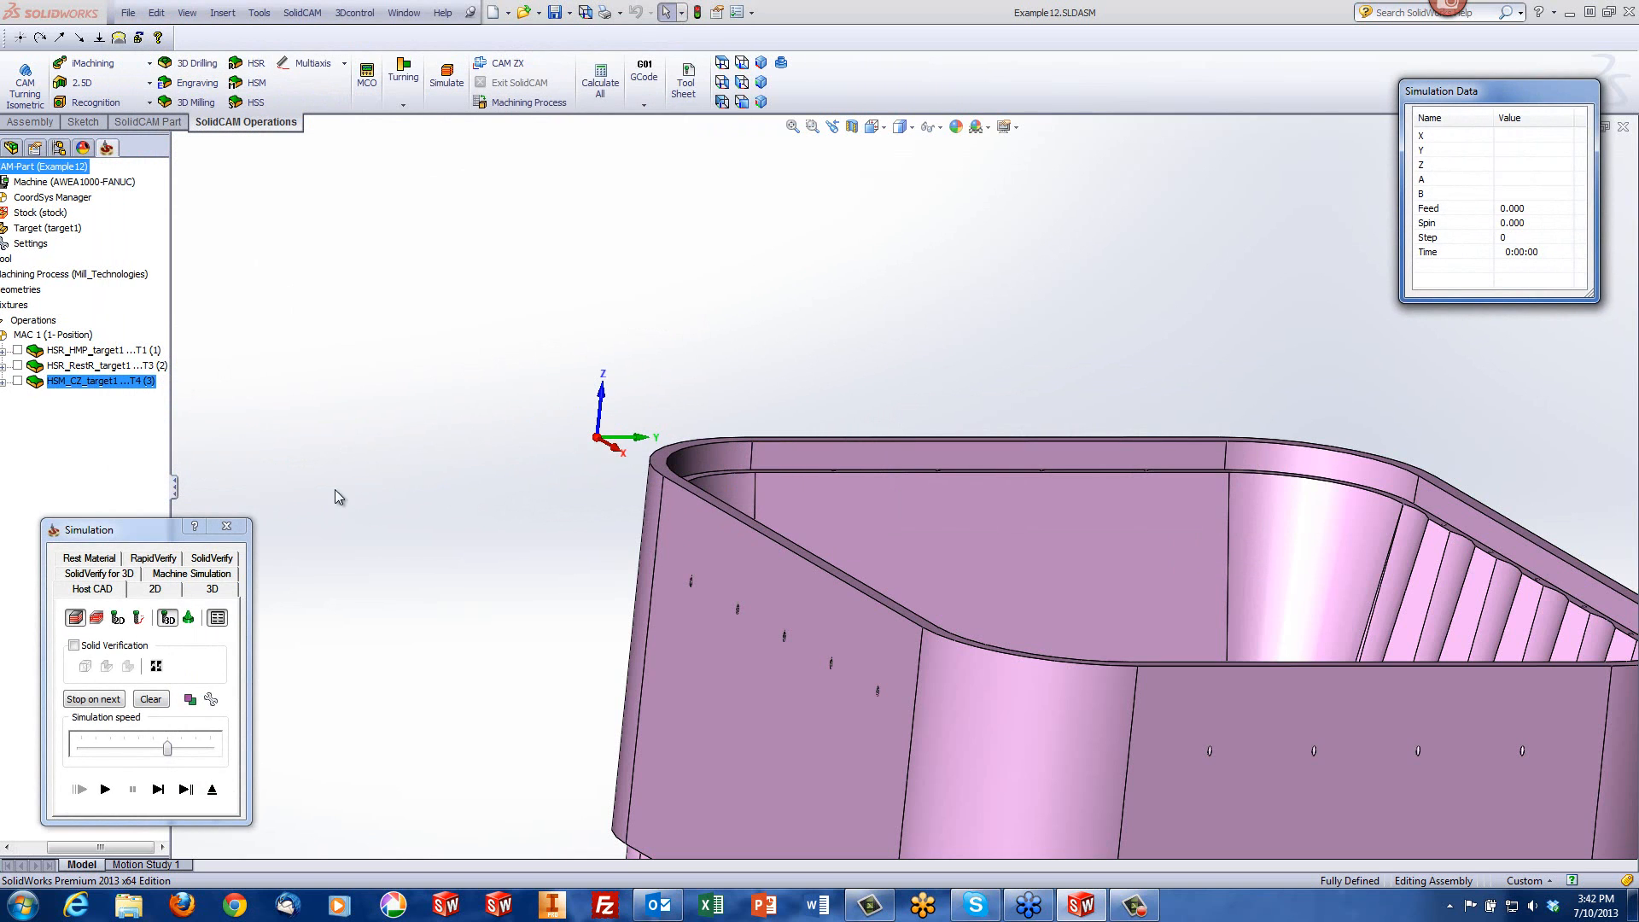
Step: Run the taper mill simulation in SolidVerify and inspect the first wall passes up close
left_click(224, 572)
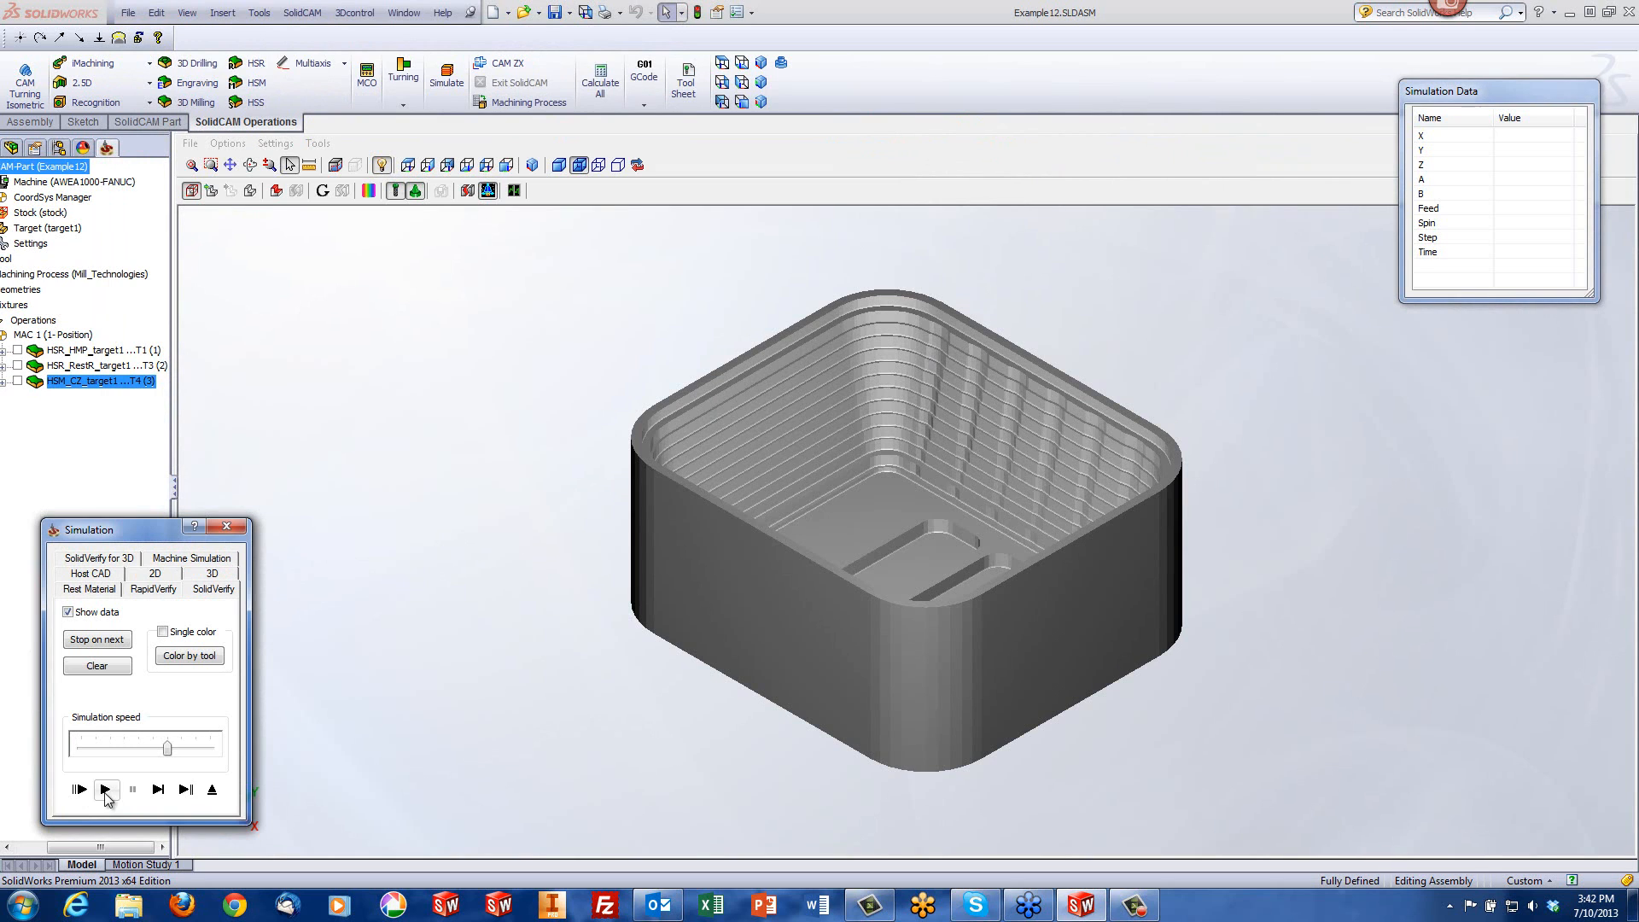
left_click(106, 791)
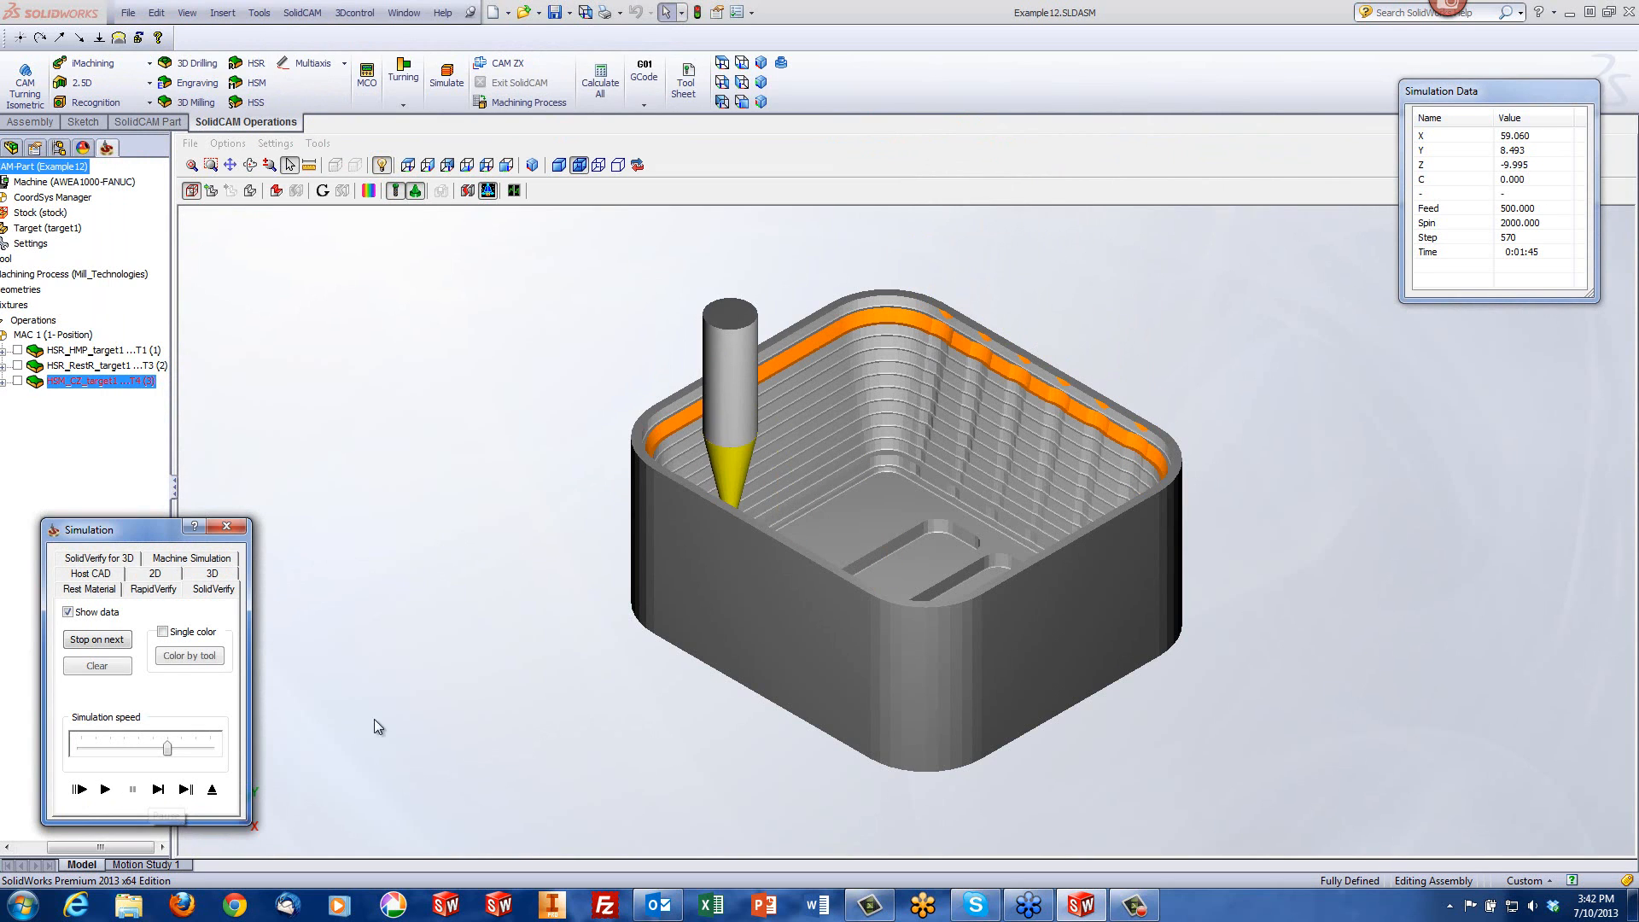
middle_click_drag(1017, 437, 1093, 461)
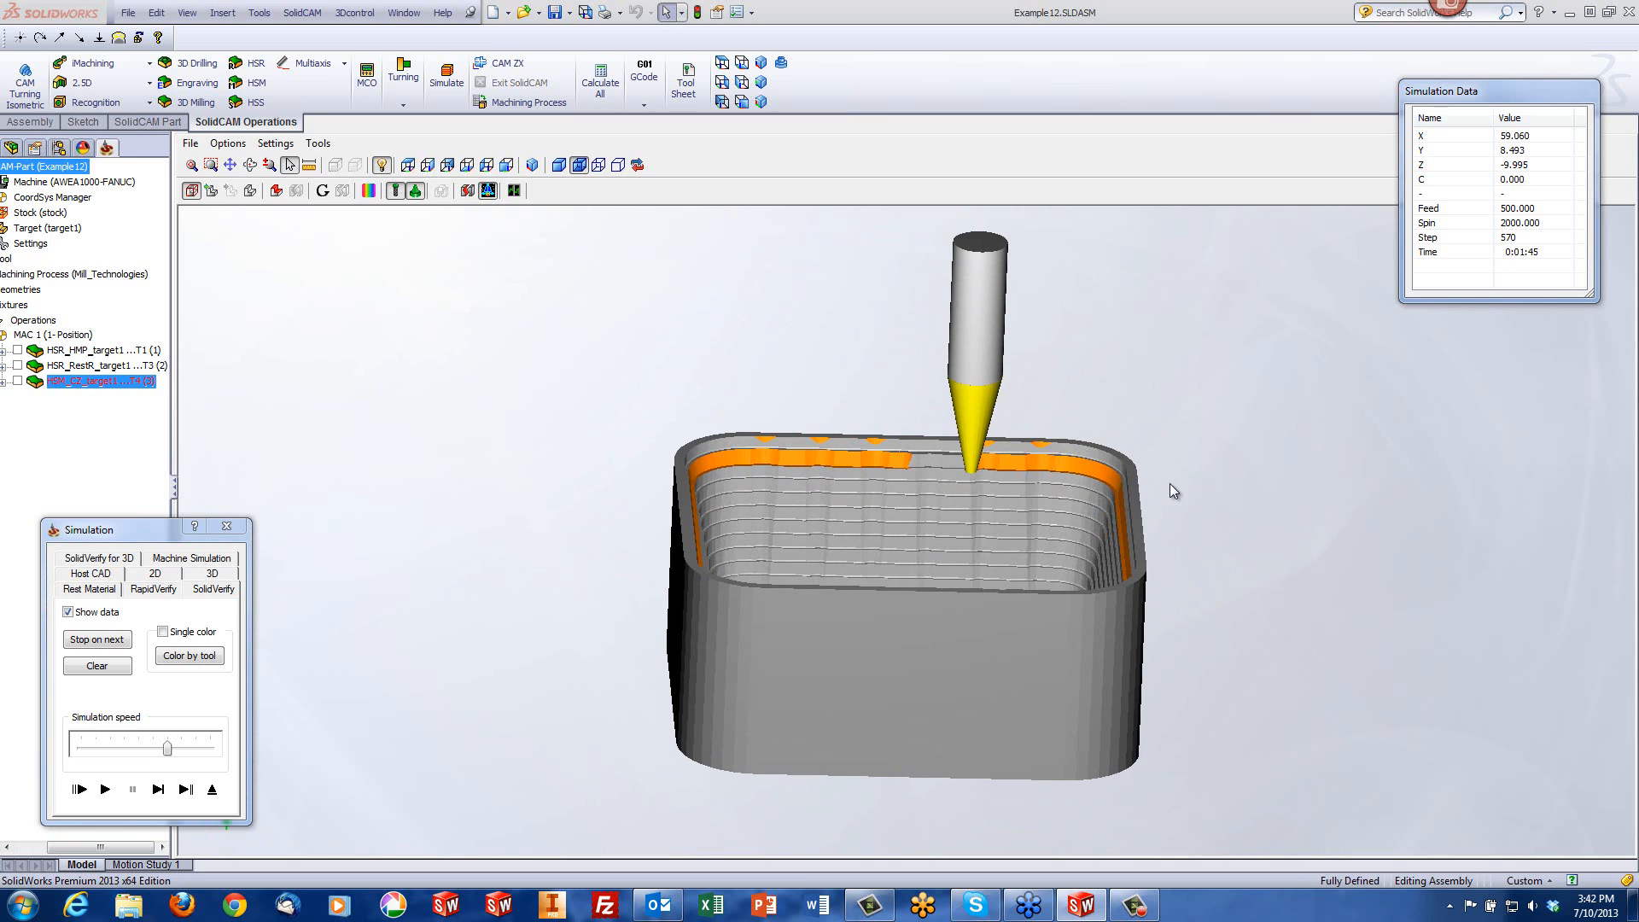
scroll(1292, 566, "up", 5)
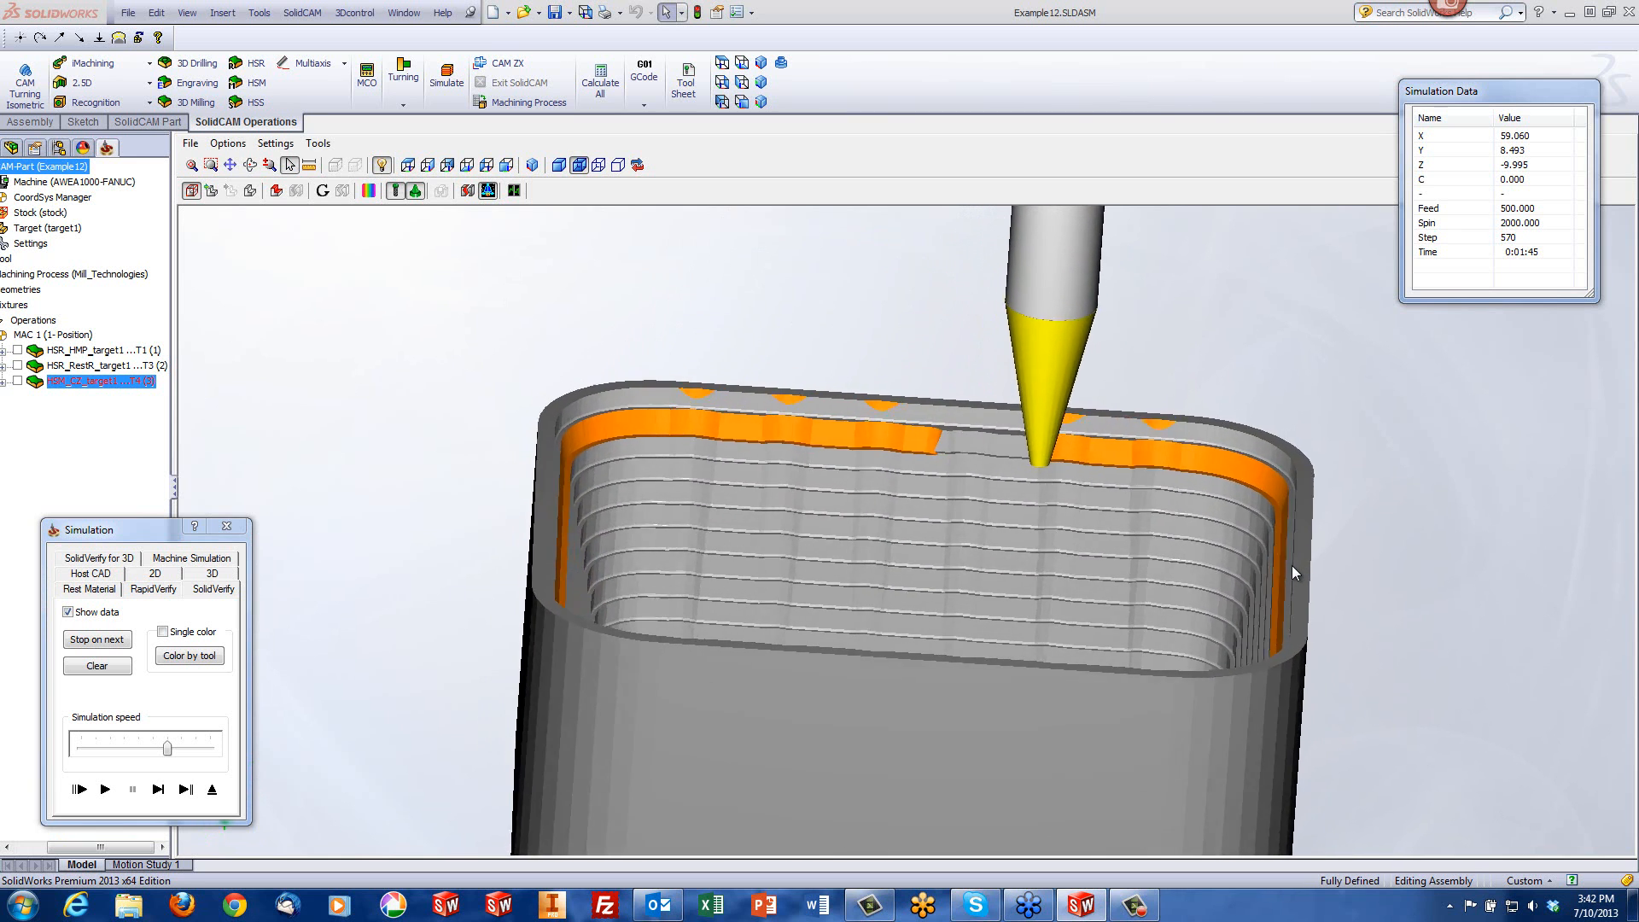
Step: Advance the simulation one move at a time to follow the taper mill along the ribbed wall
left_click(157, 790)
left_click(156, 794)
left_click(156, 793)
left_click(156, 794)
left_click(155, 793)
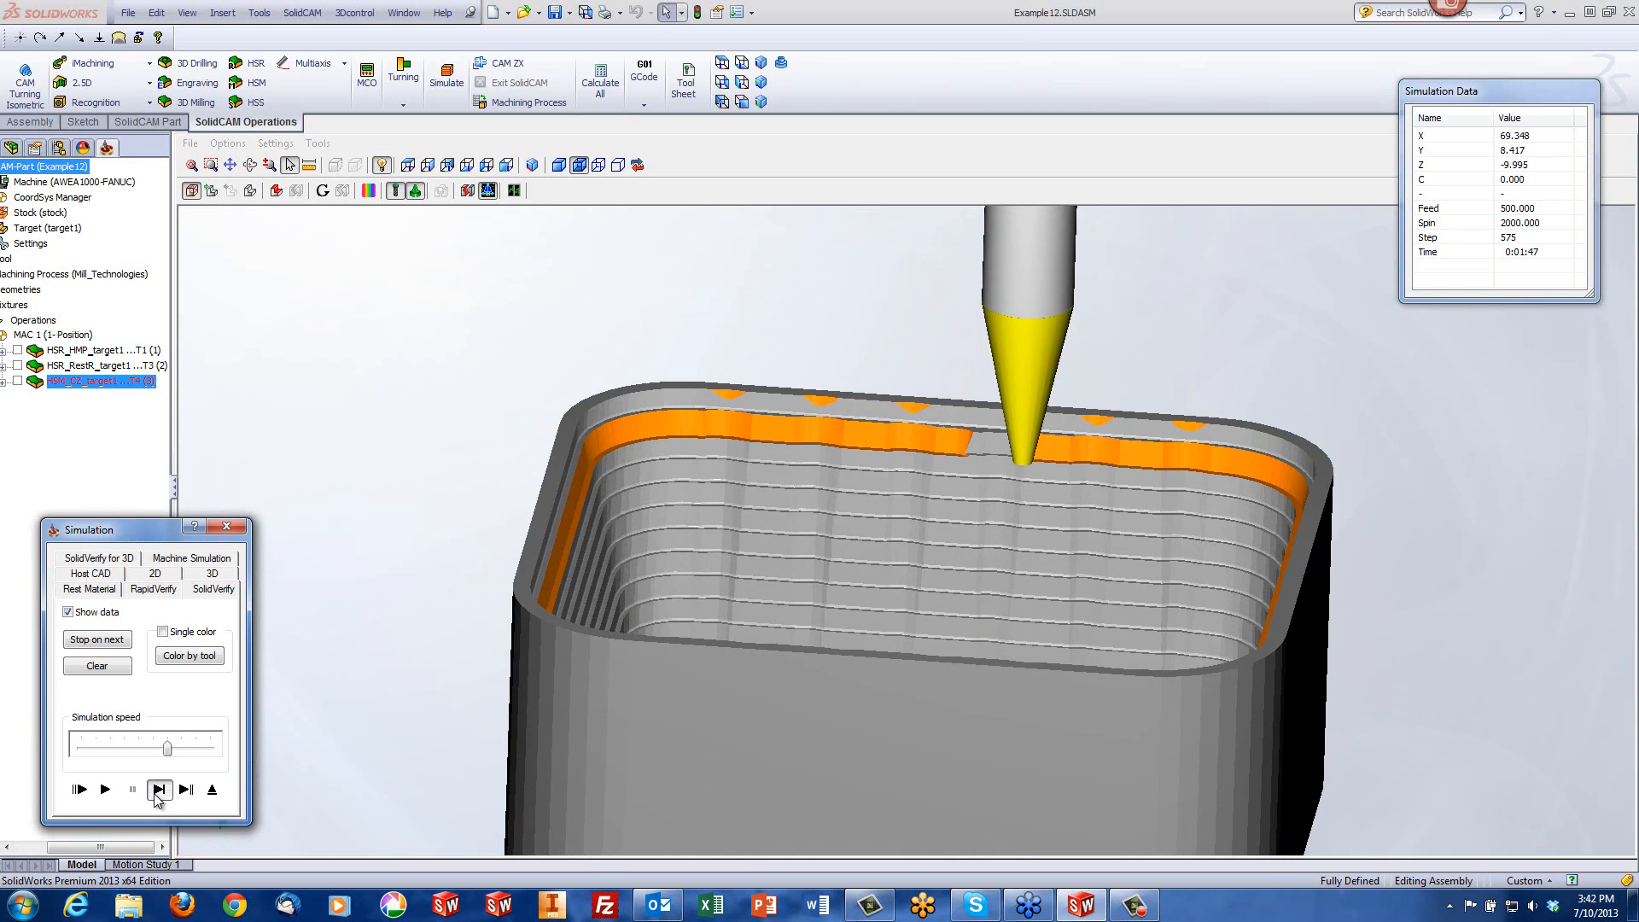
left_click(155, 793)
left_click(155, 794)
left_click(157, 791)
left_click(157, 790)
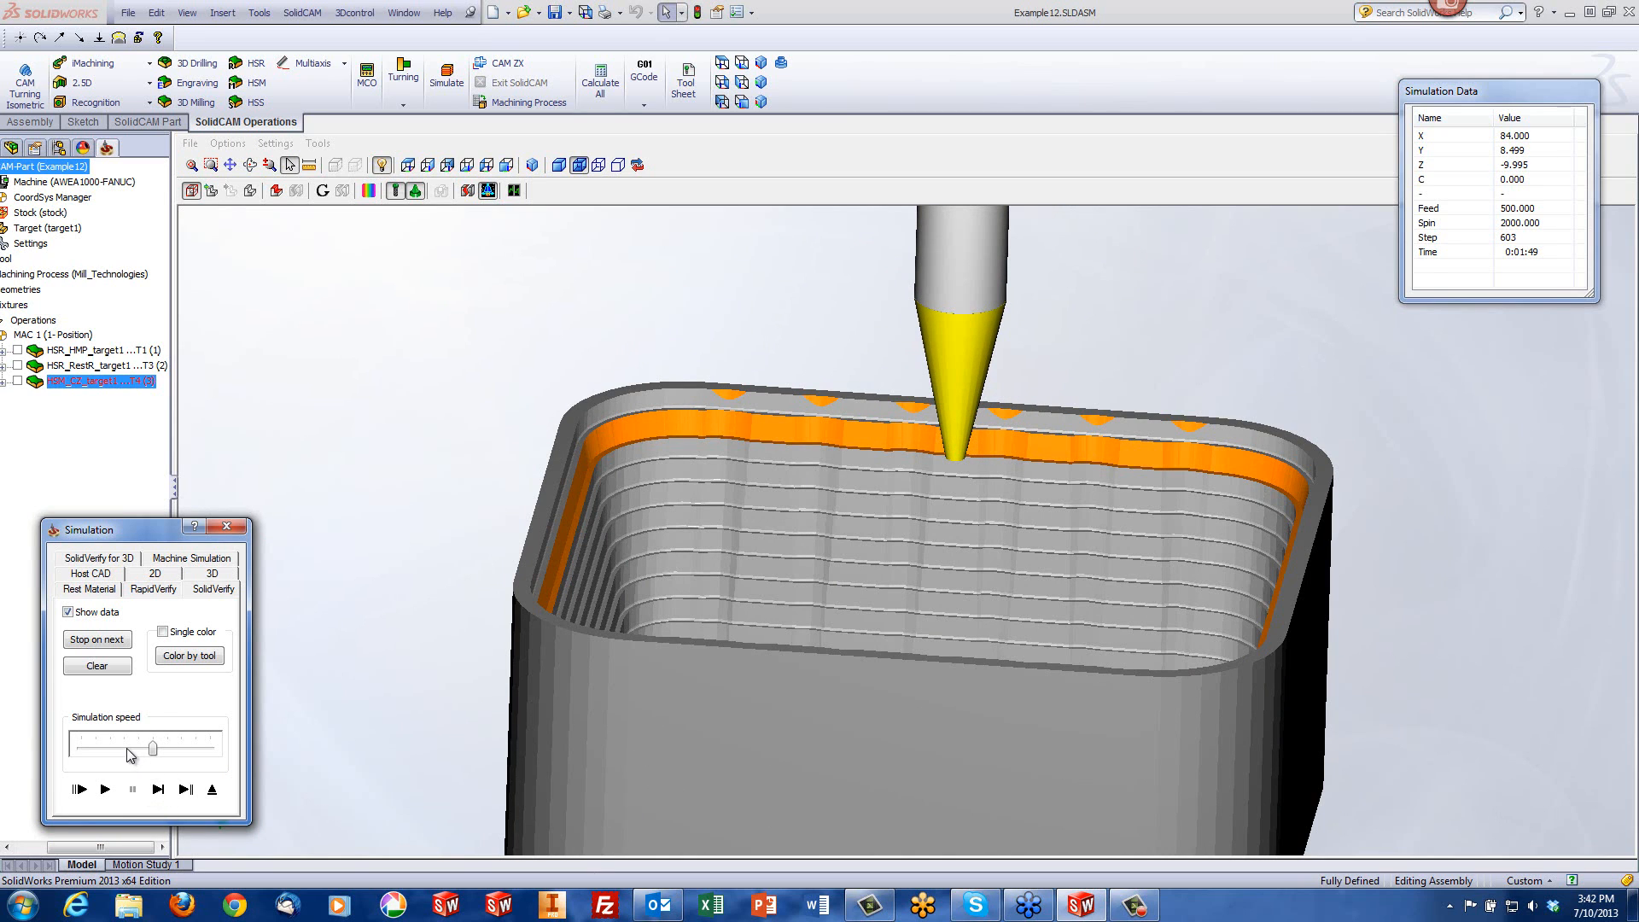
Step: Play the simulation at a slower speed, pausing to check how the taper mill descends between Z levels
left_click(105, 788)
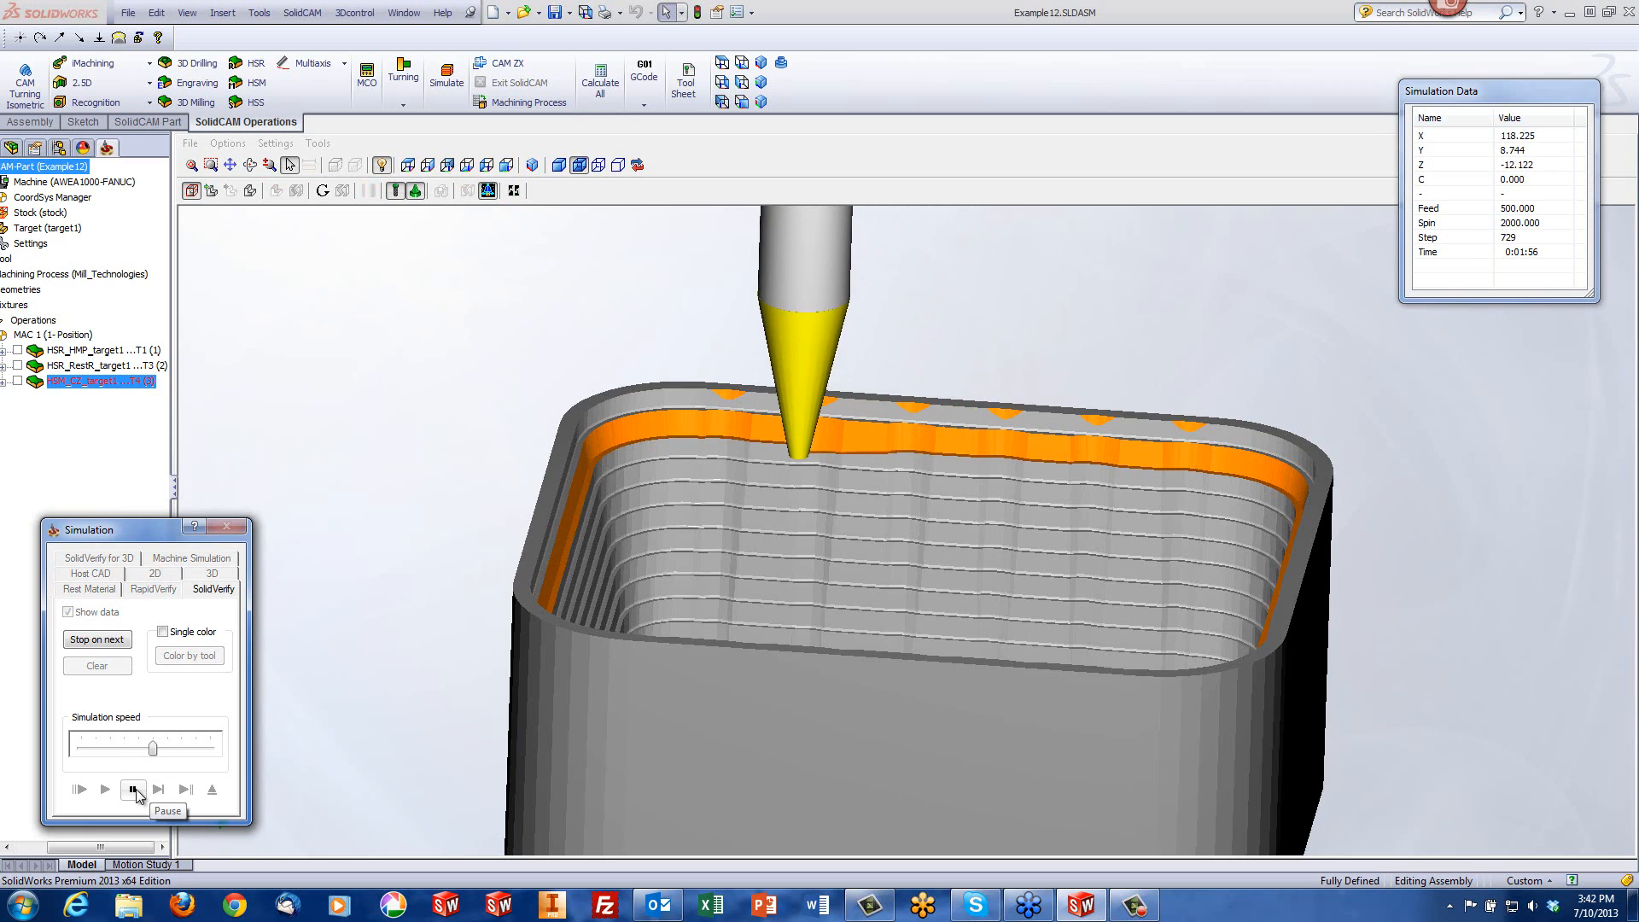
left_click(133, 789)
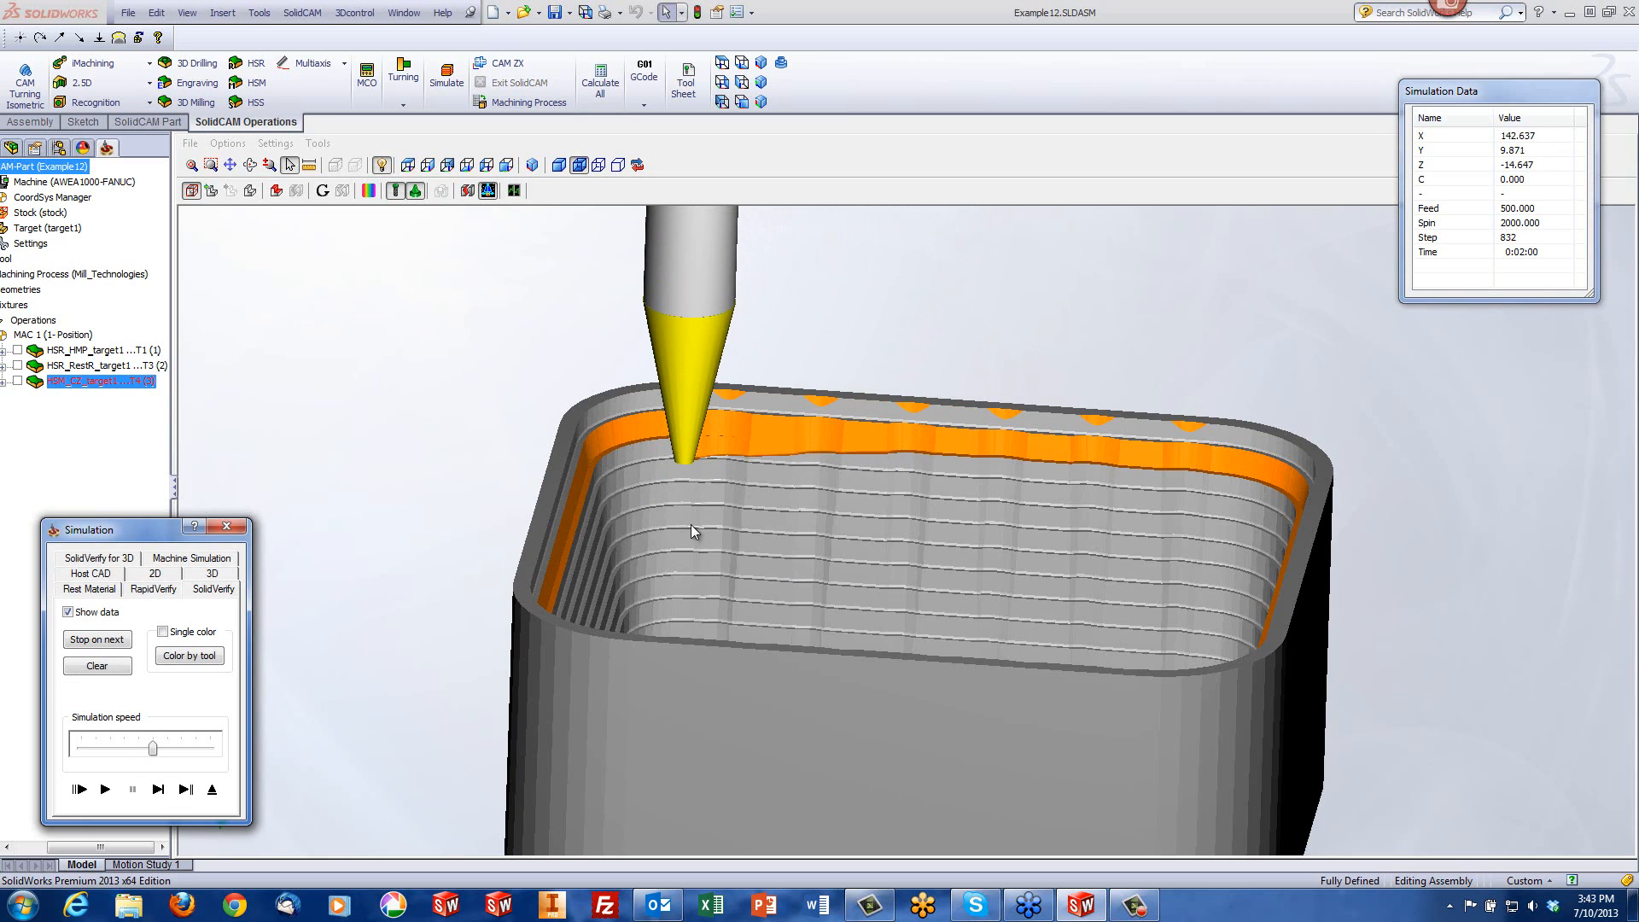
left_click(105, 788)
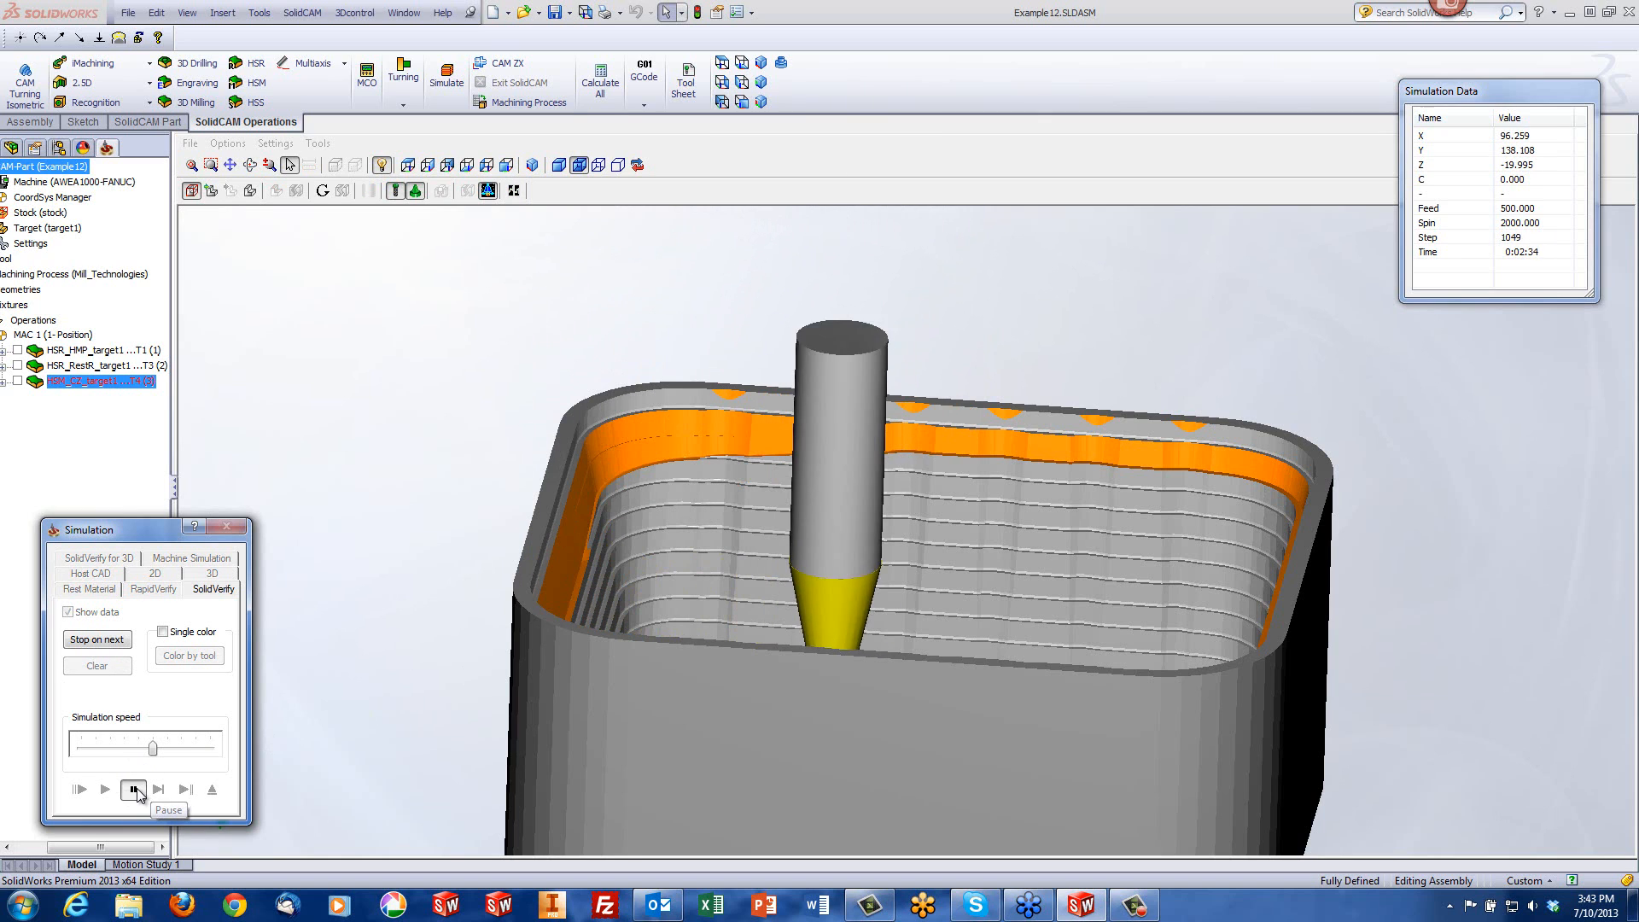
left_click(132, 789)
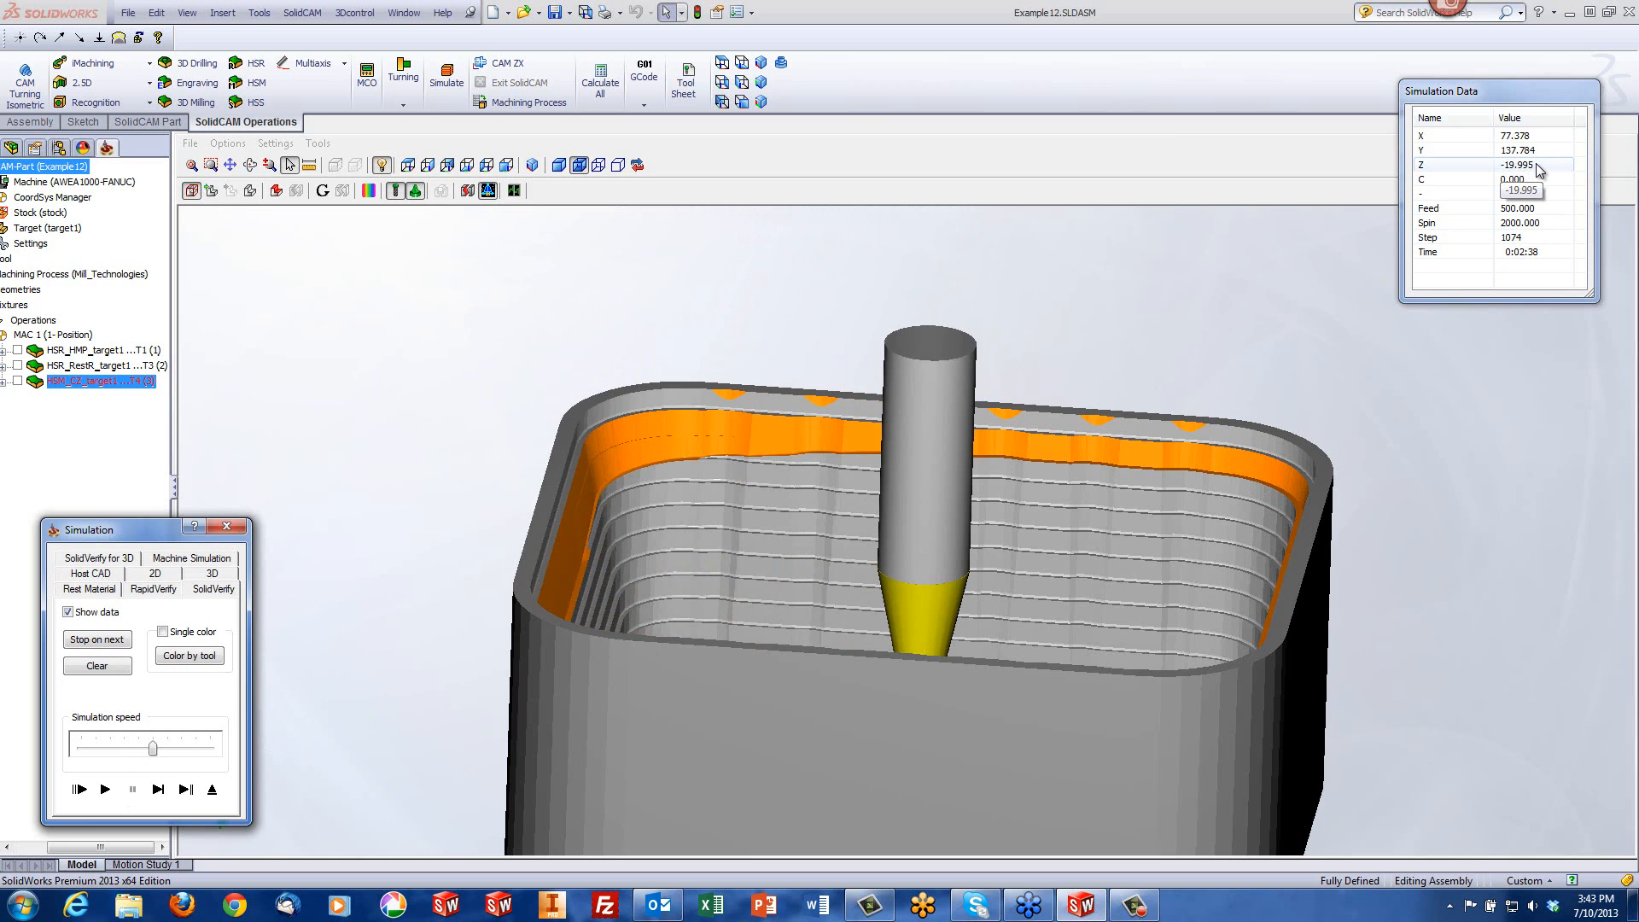
middle_click_drag(1053, 479, 947, 451)
mouse_move(670, 559)
middle_mouse_down()
mouse_move(721, 517)
mouse_move(692, 550)
middle_mouse_up()
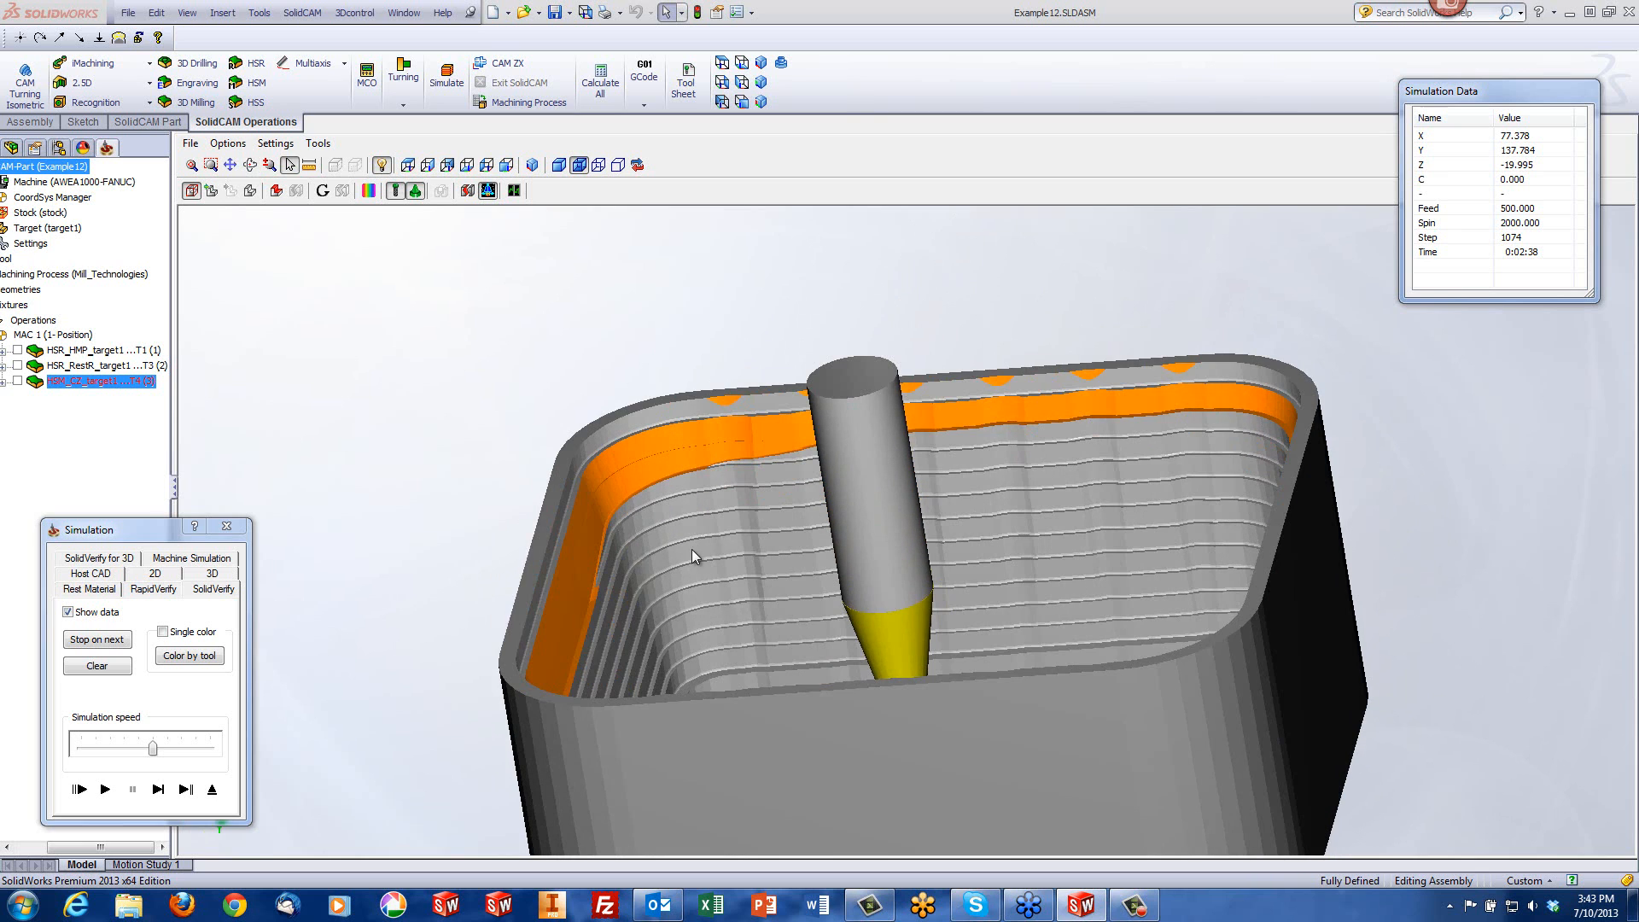
Step: Resume the simulation, raise it to maximum speed, inspect the finished upper walls from another angle, and exit the simulation
left_click(105, 789)
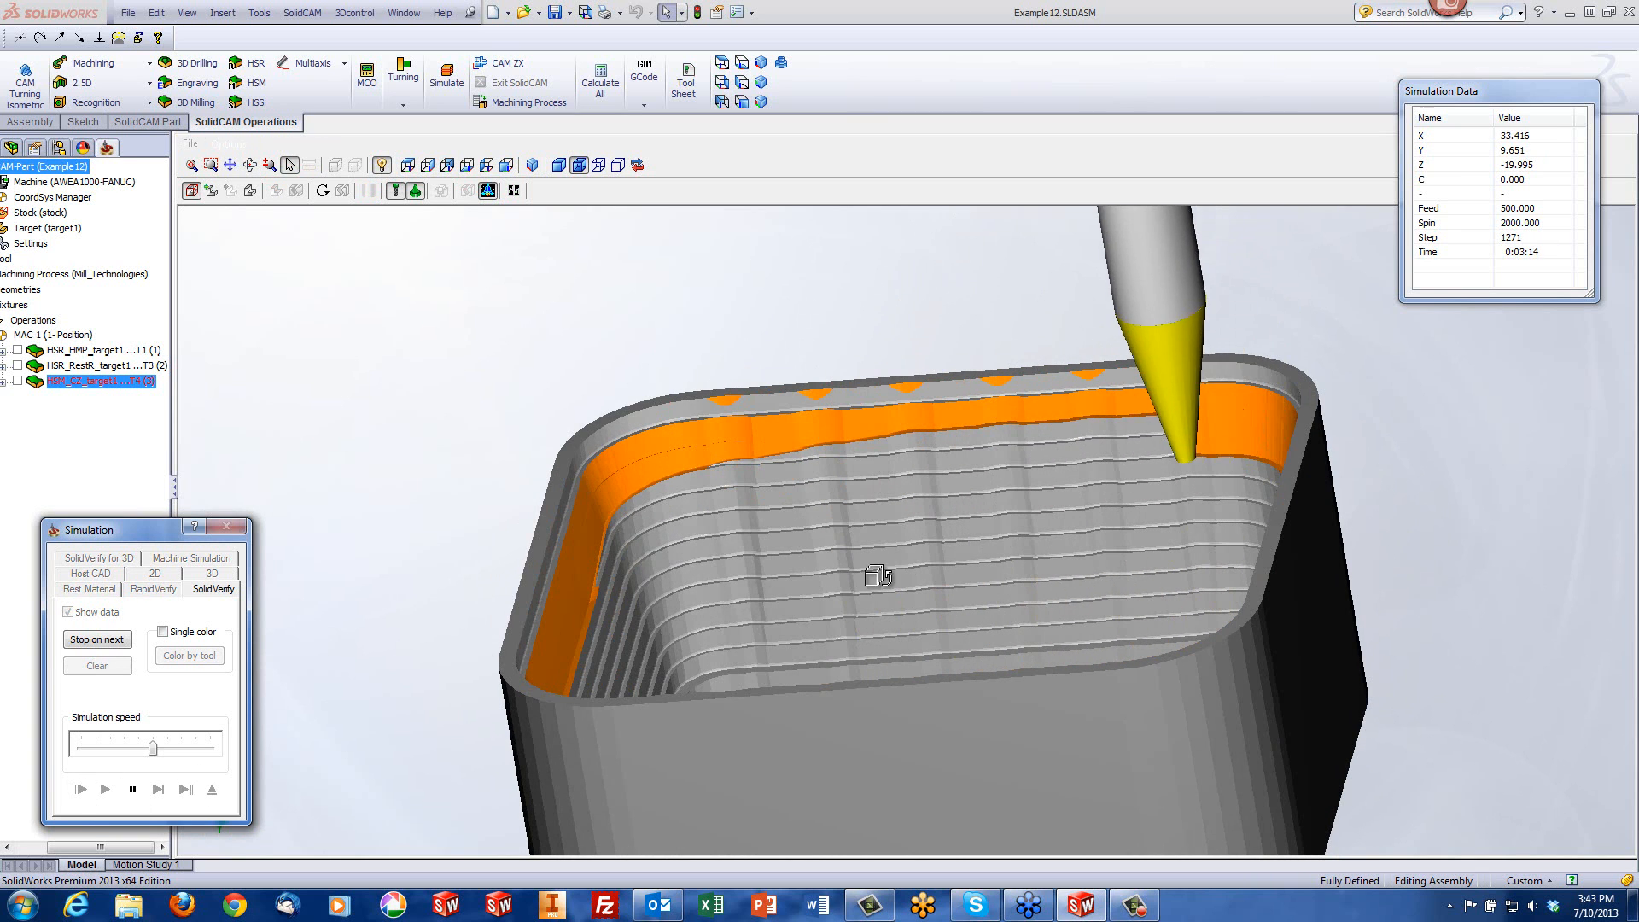
mouse_move(871, 575)
middle_mouse_down()
mouse_move(848, 585)
mouse_move(878, 578)
middle_mouse_up()
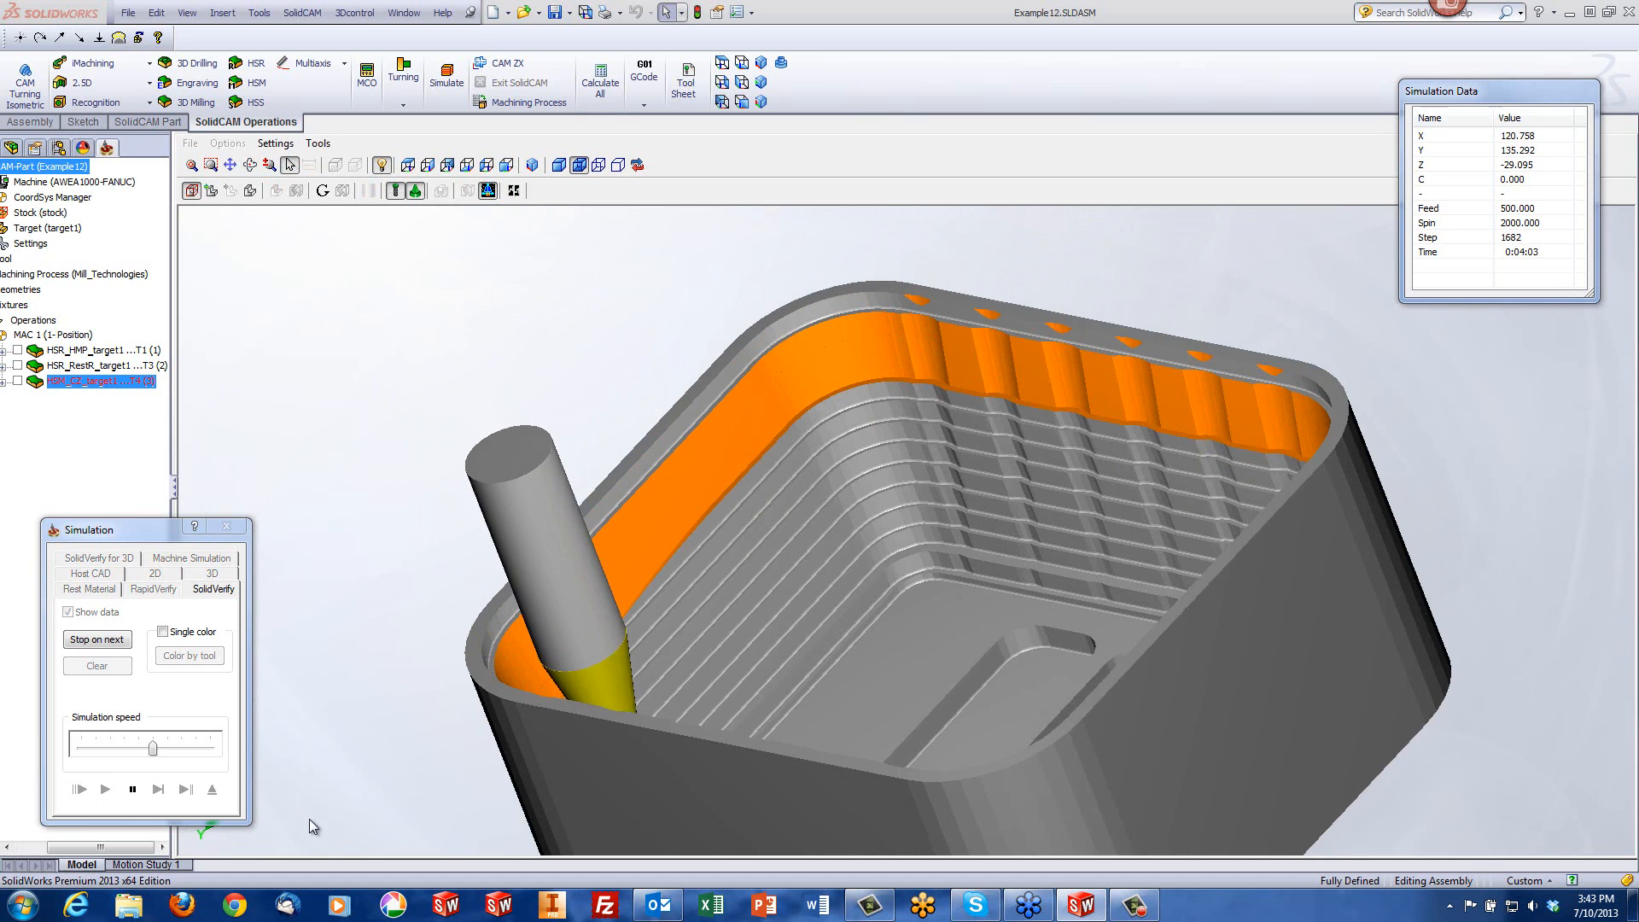
left_click(155, 748)
left_click_drag(154, 749, 210, 747)
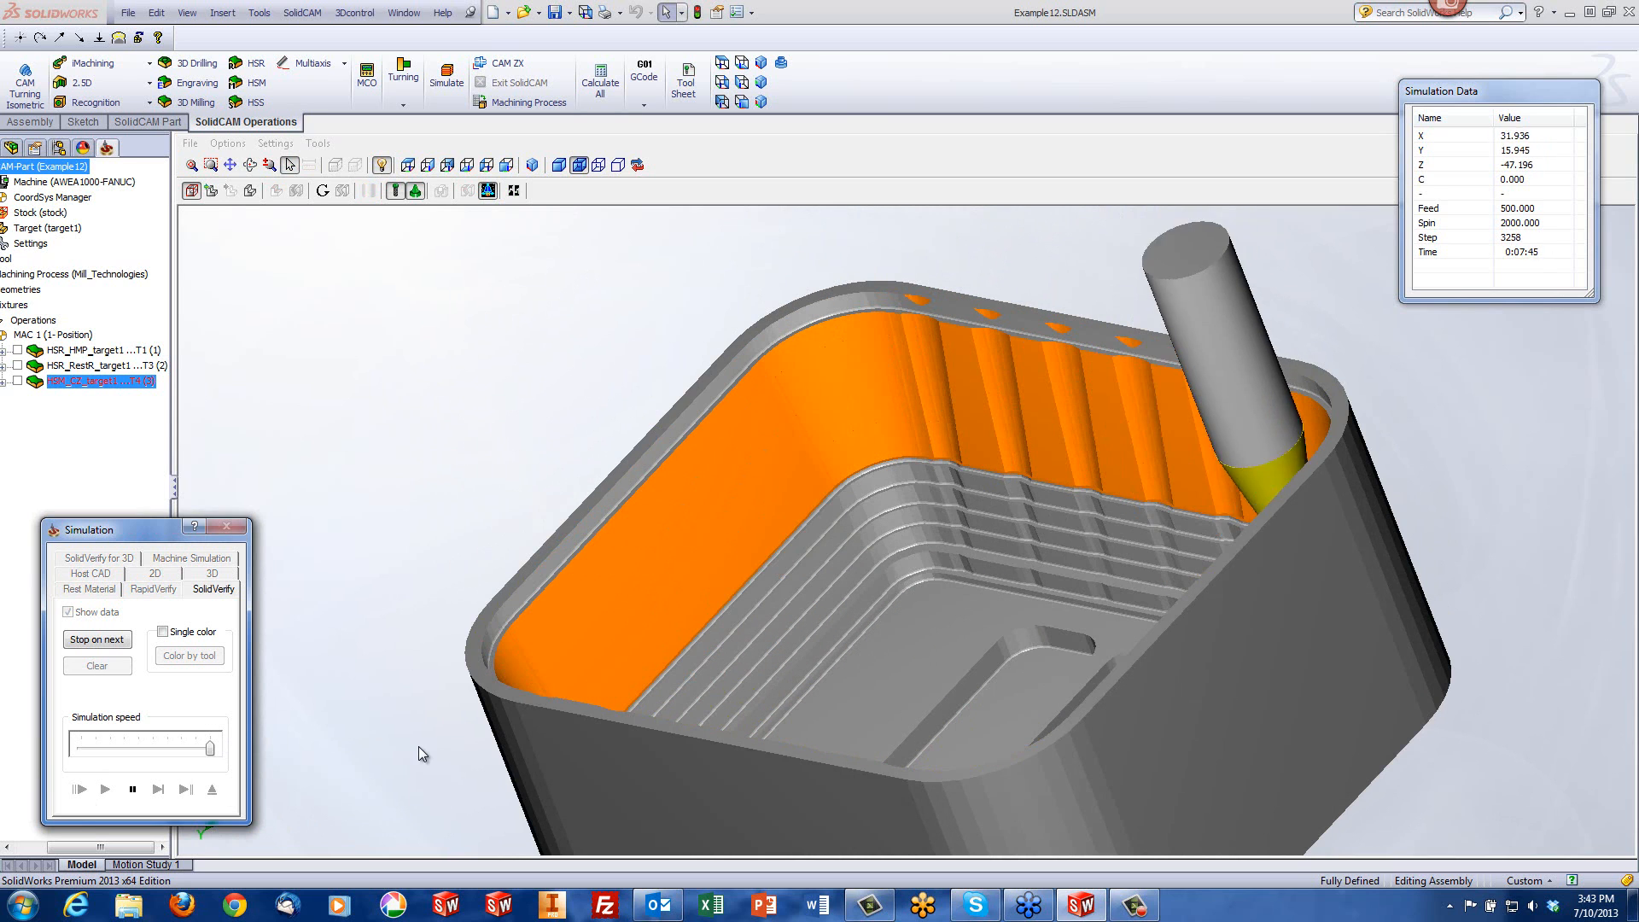
left_click(133, 789)
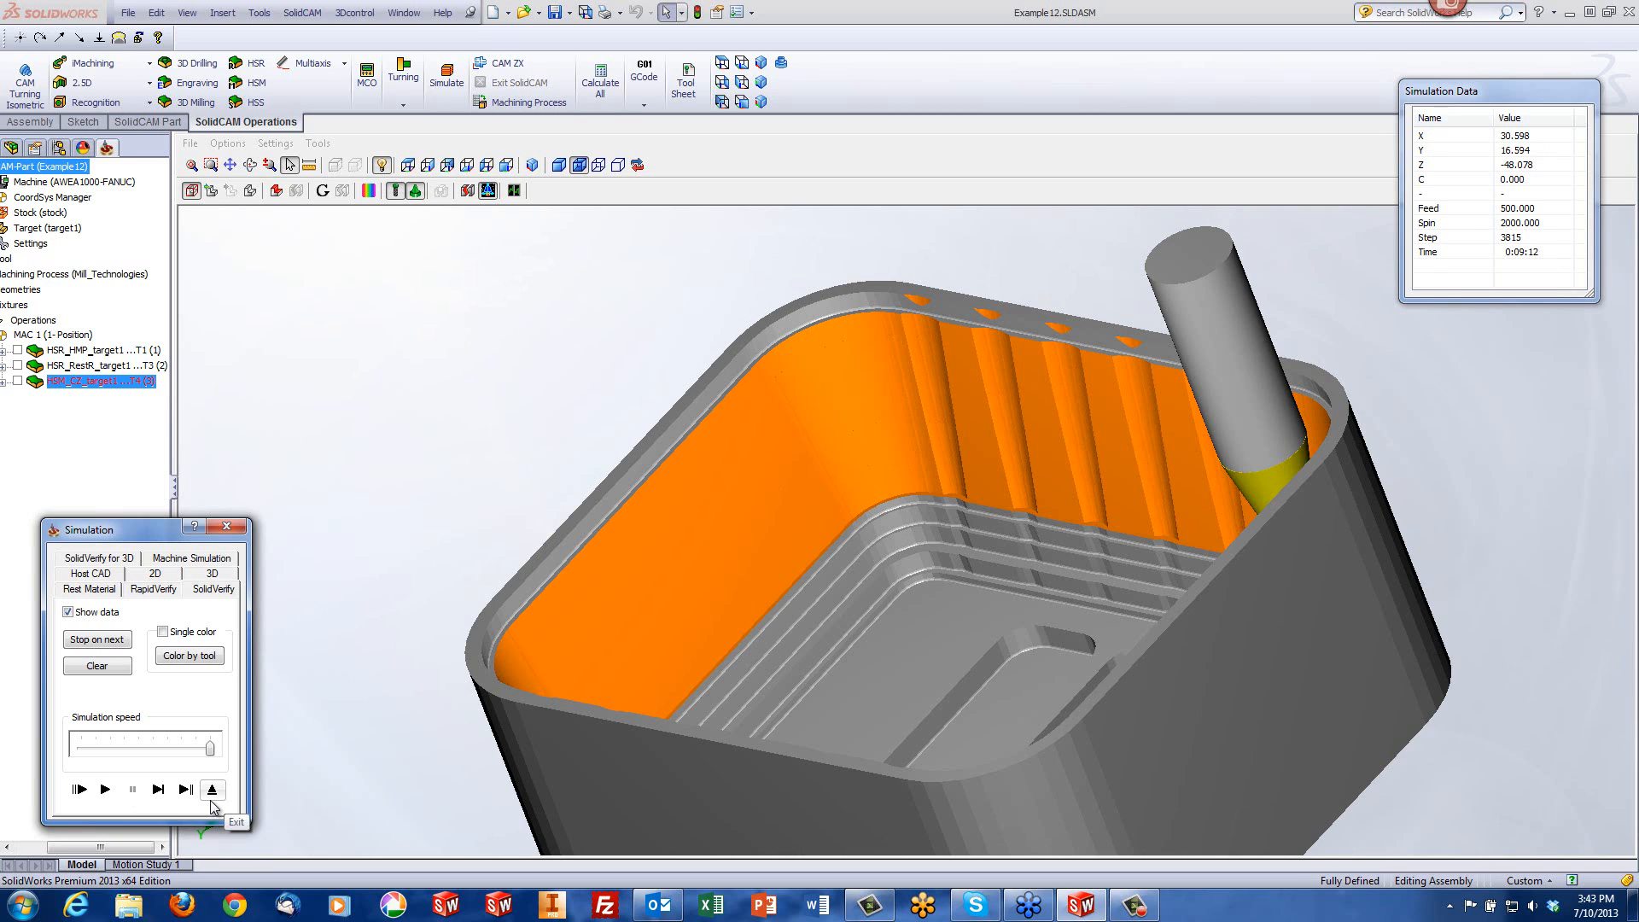
left_click(212, 801)
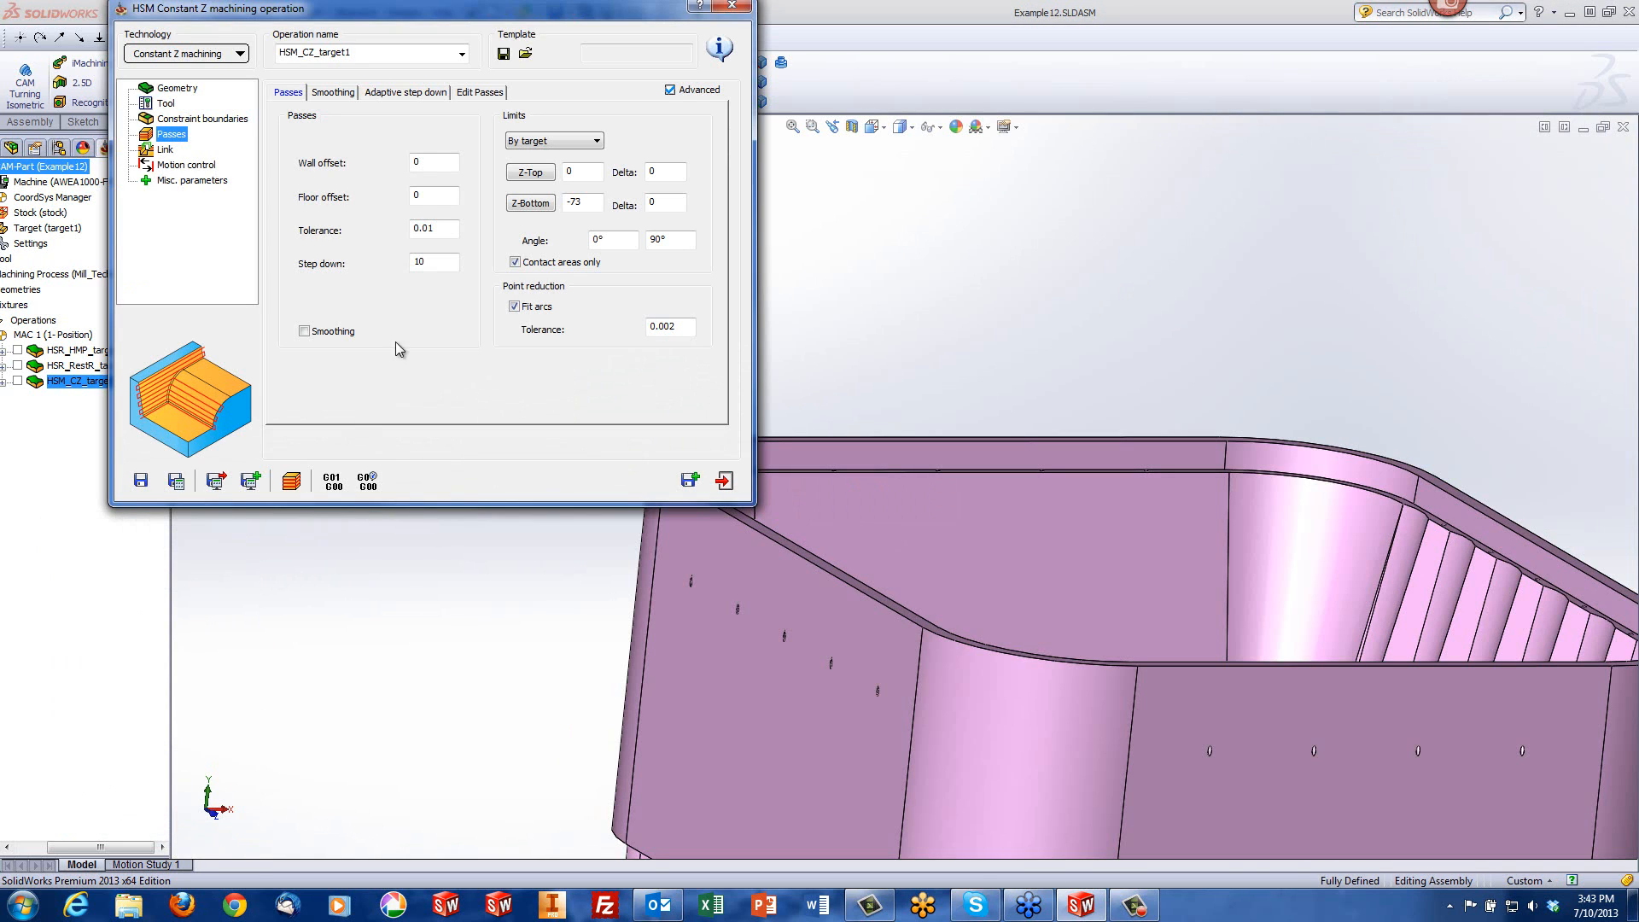
Step: Set the passes' Z-Bottom limit to -62 by picking the narrow ledge at the base of the cavity walls
left_click(530, 203)
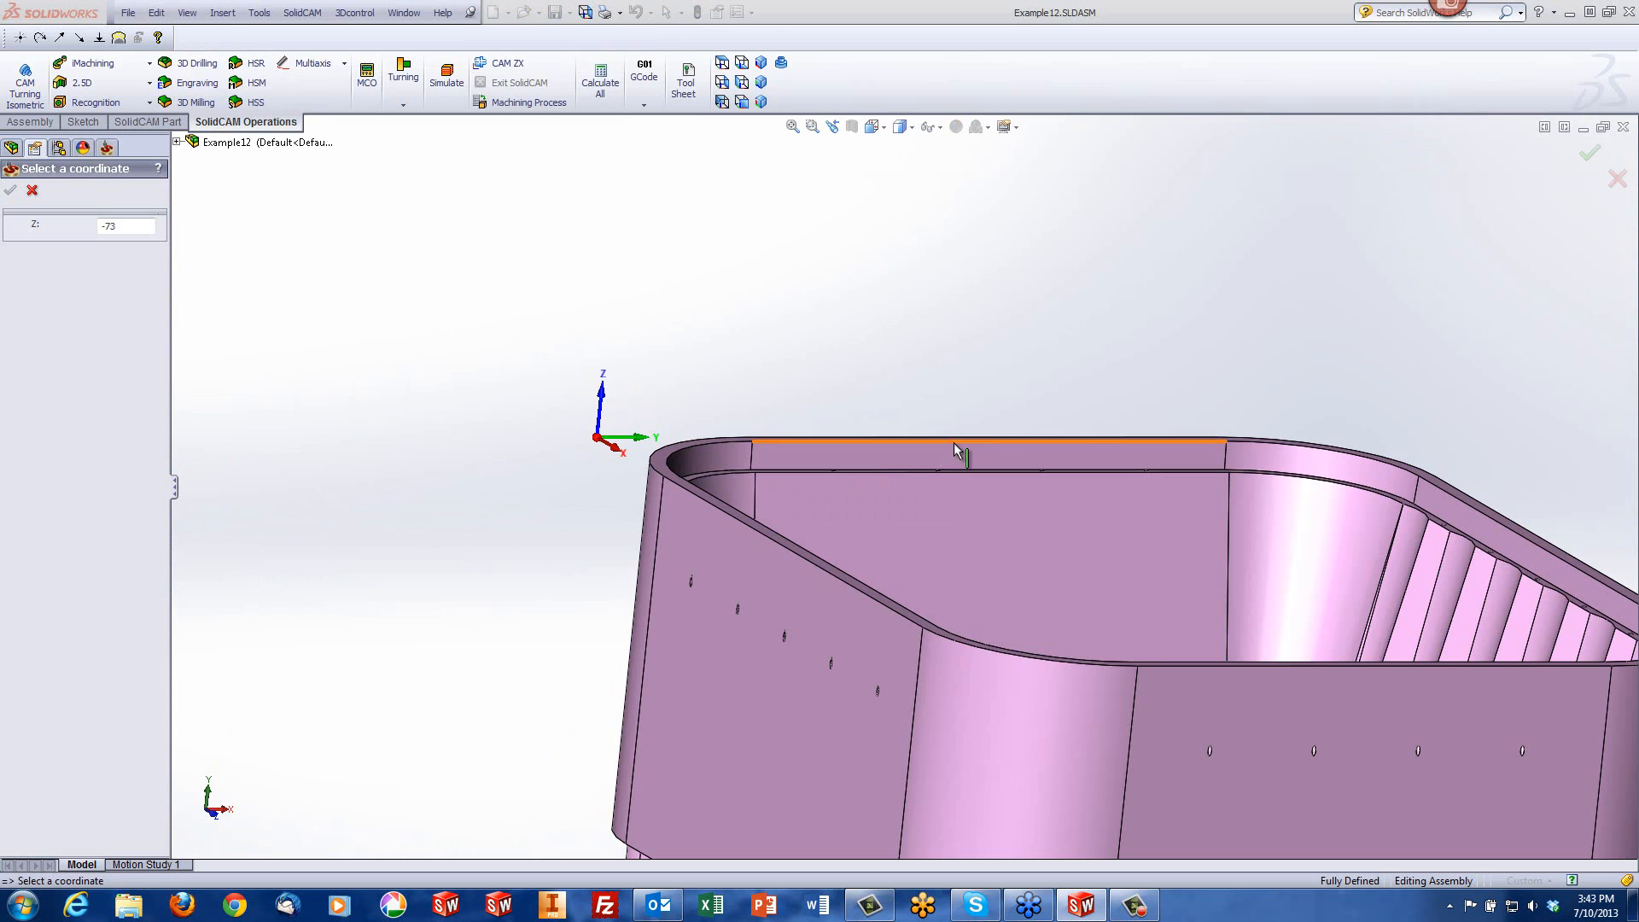
middle_click_drag(958, 453, 1063, 664)
scroll(1181, 683, "down", 6)
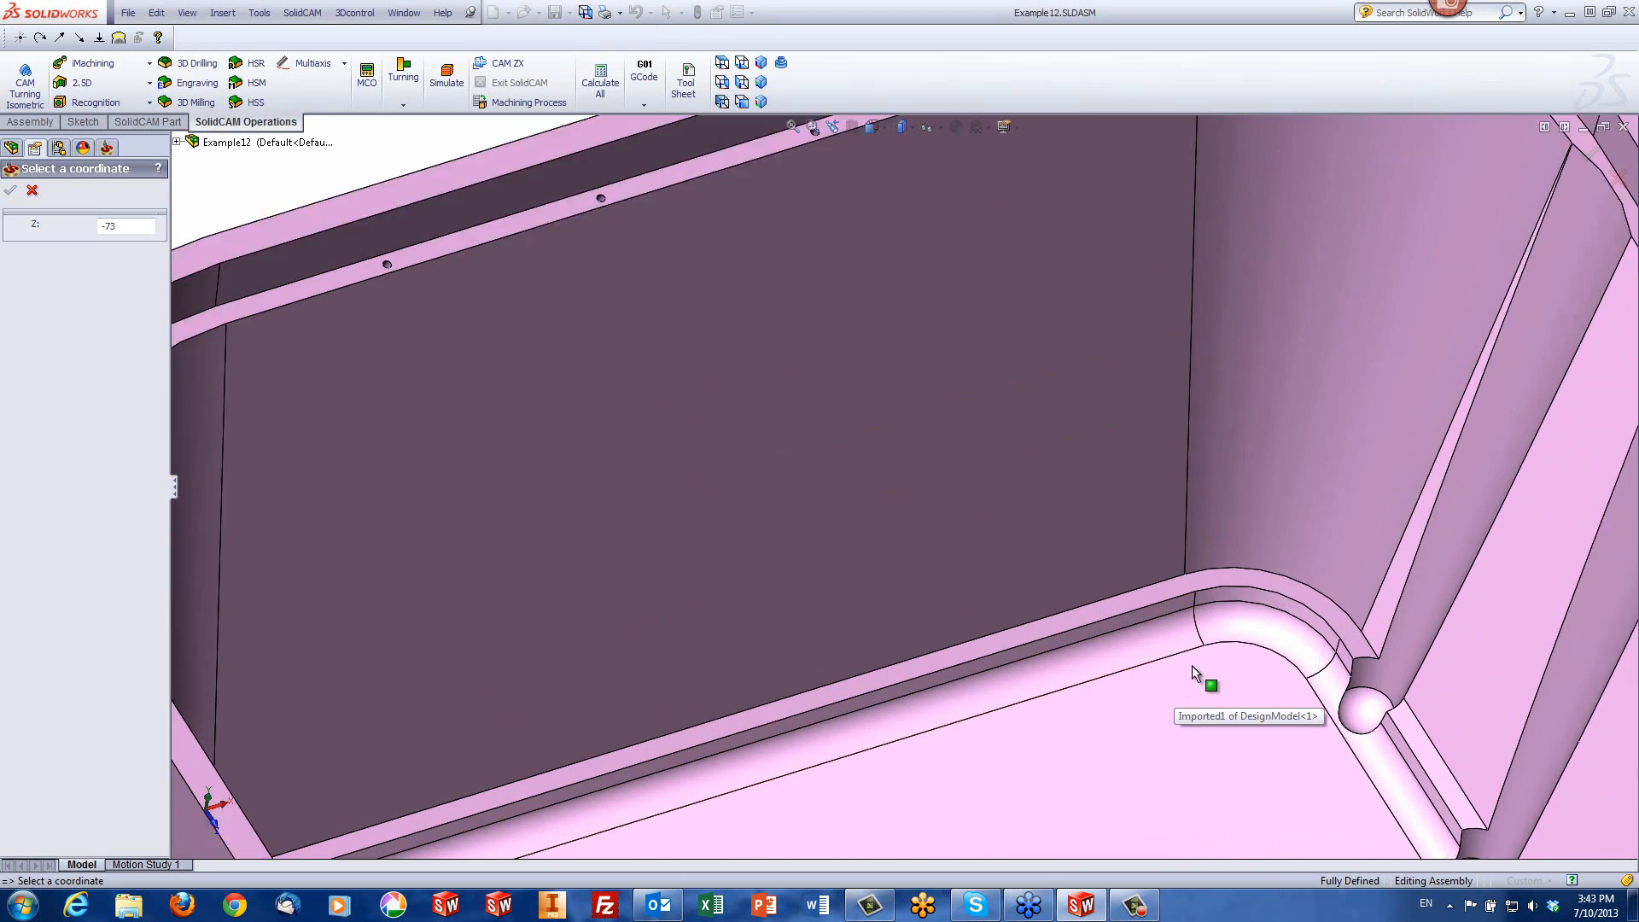
left_click(1179, 563)
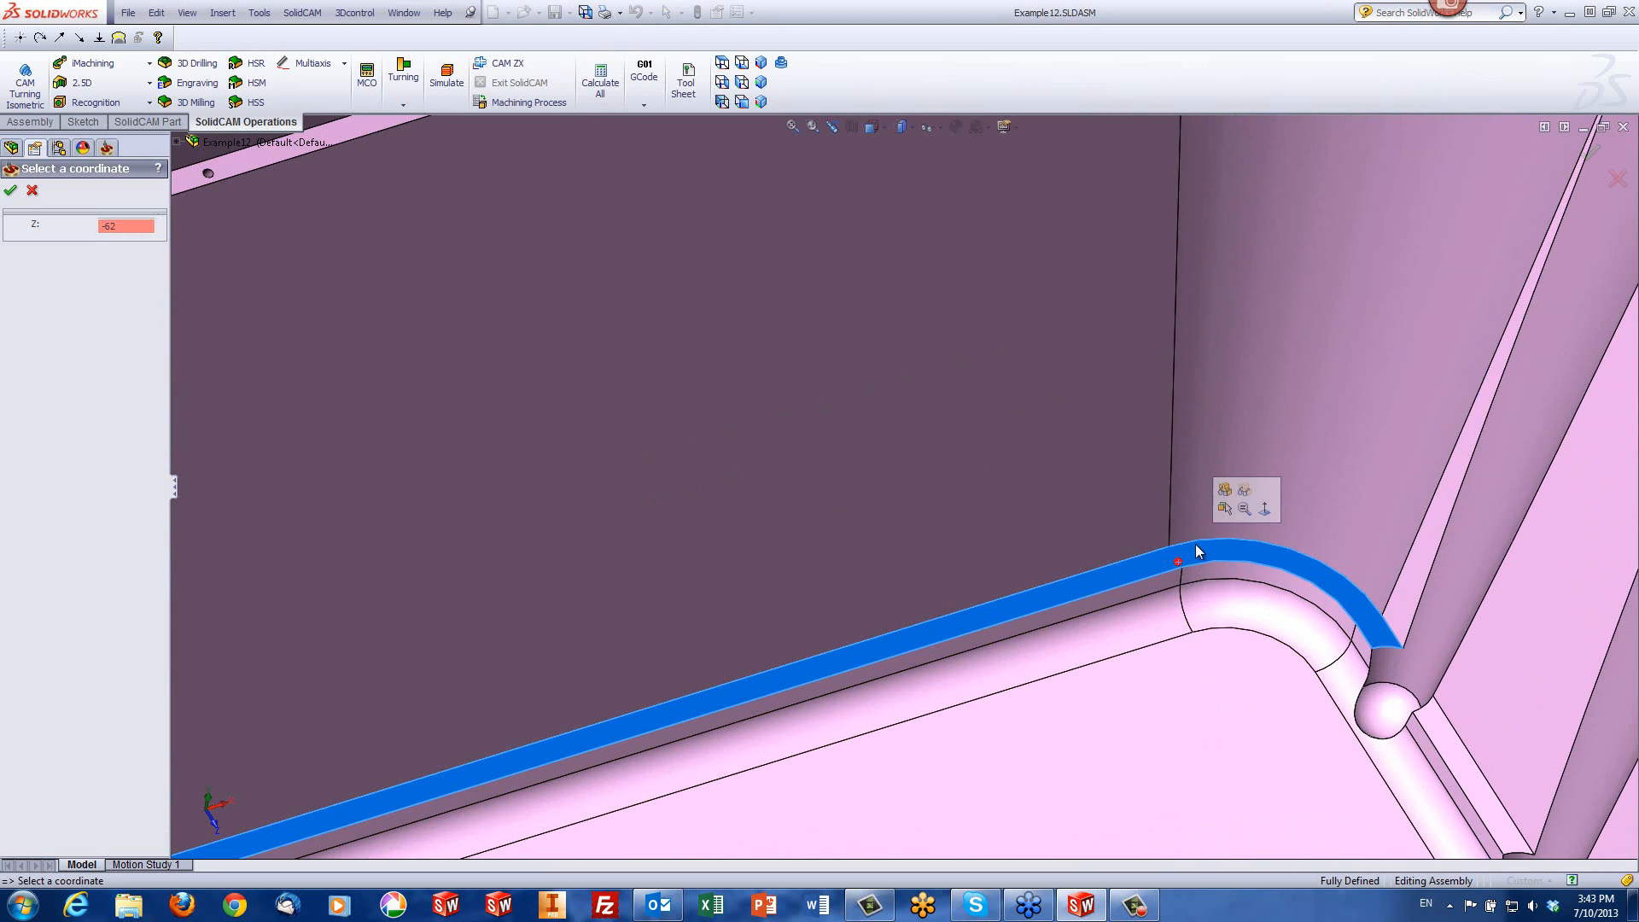
left_click(10, 192)
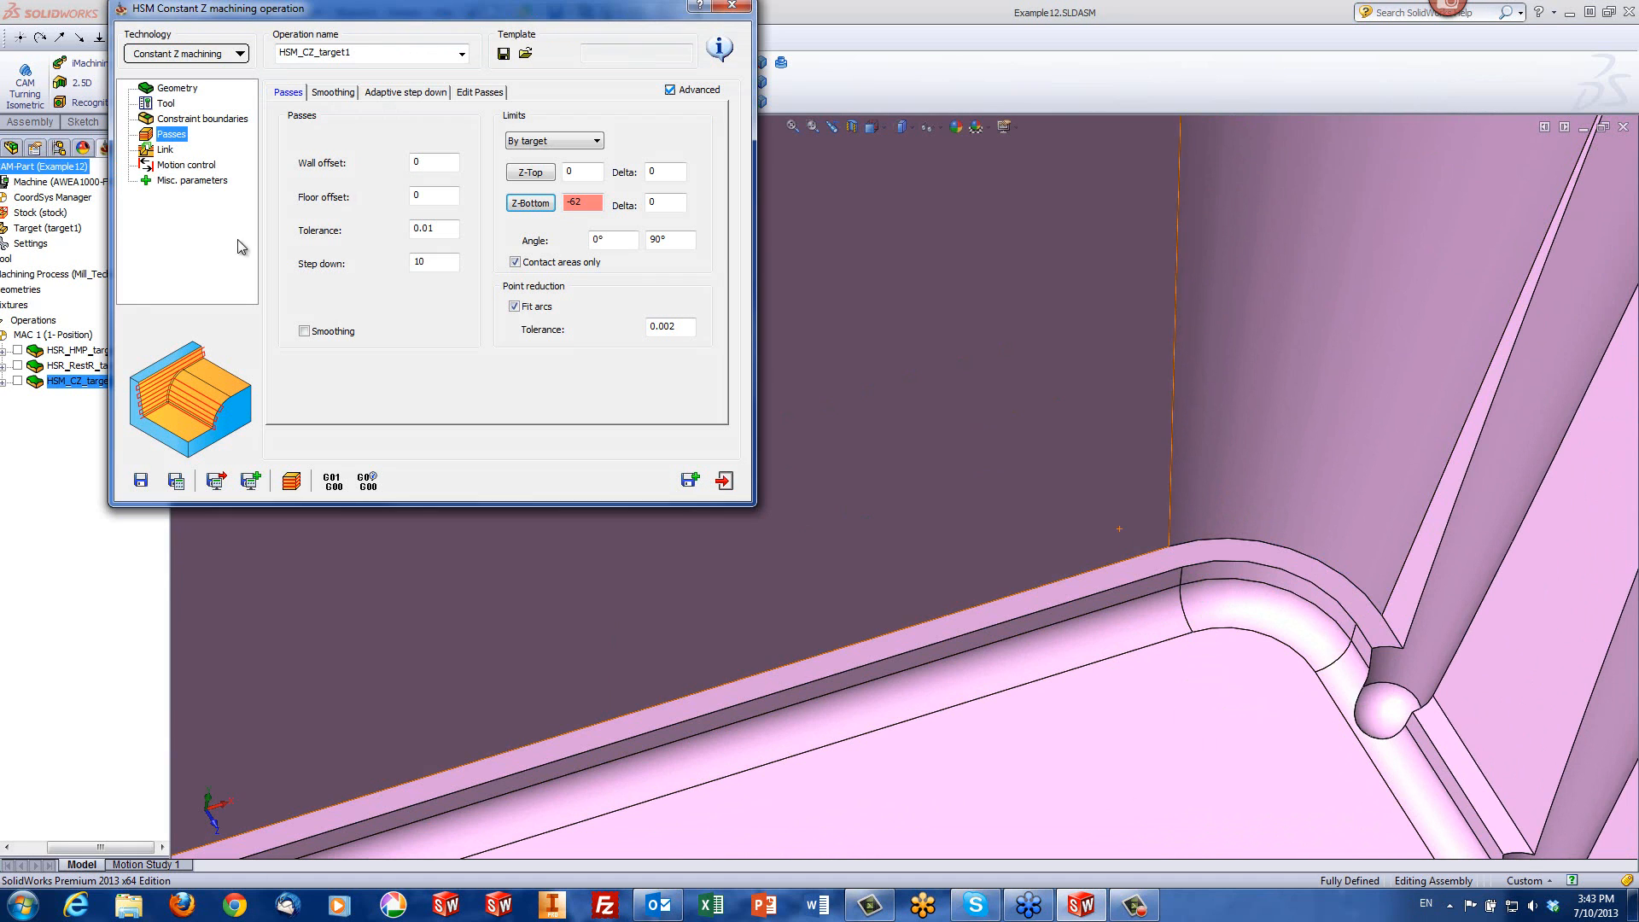
left_click(1149, 739)
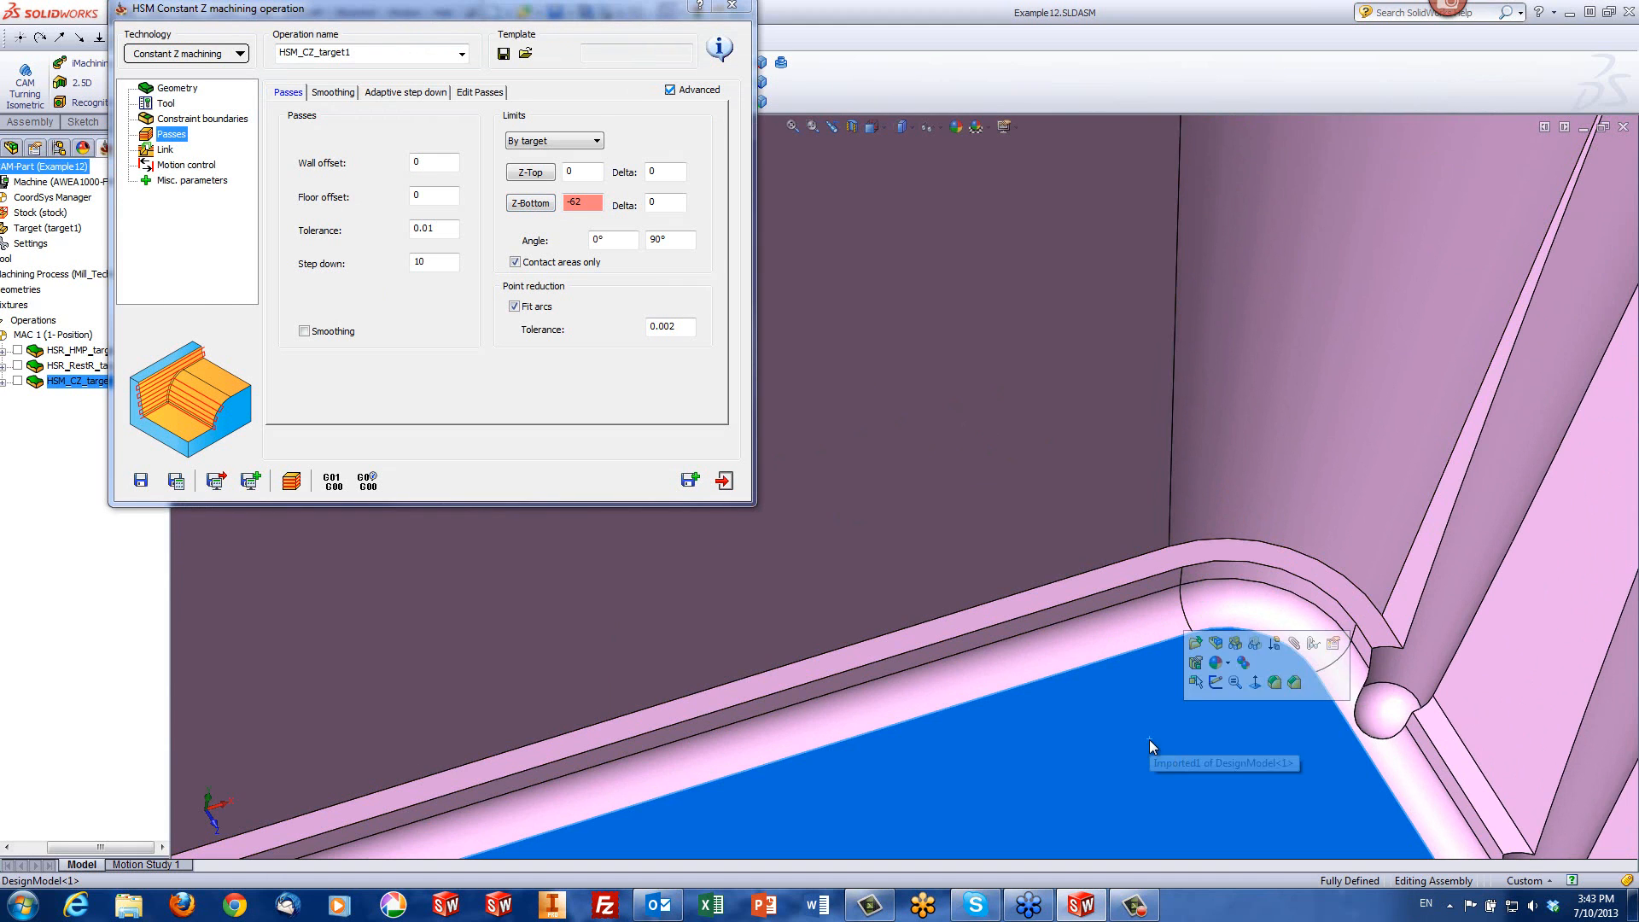
scroll(1149, 739, "up", 5)
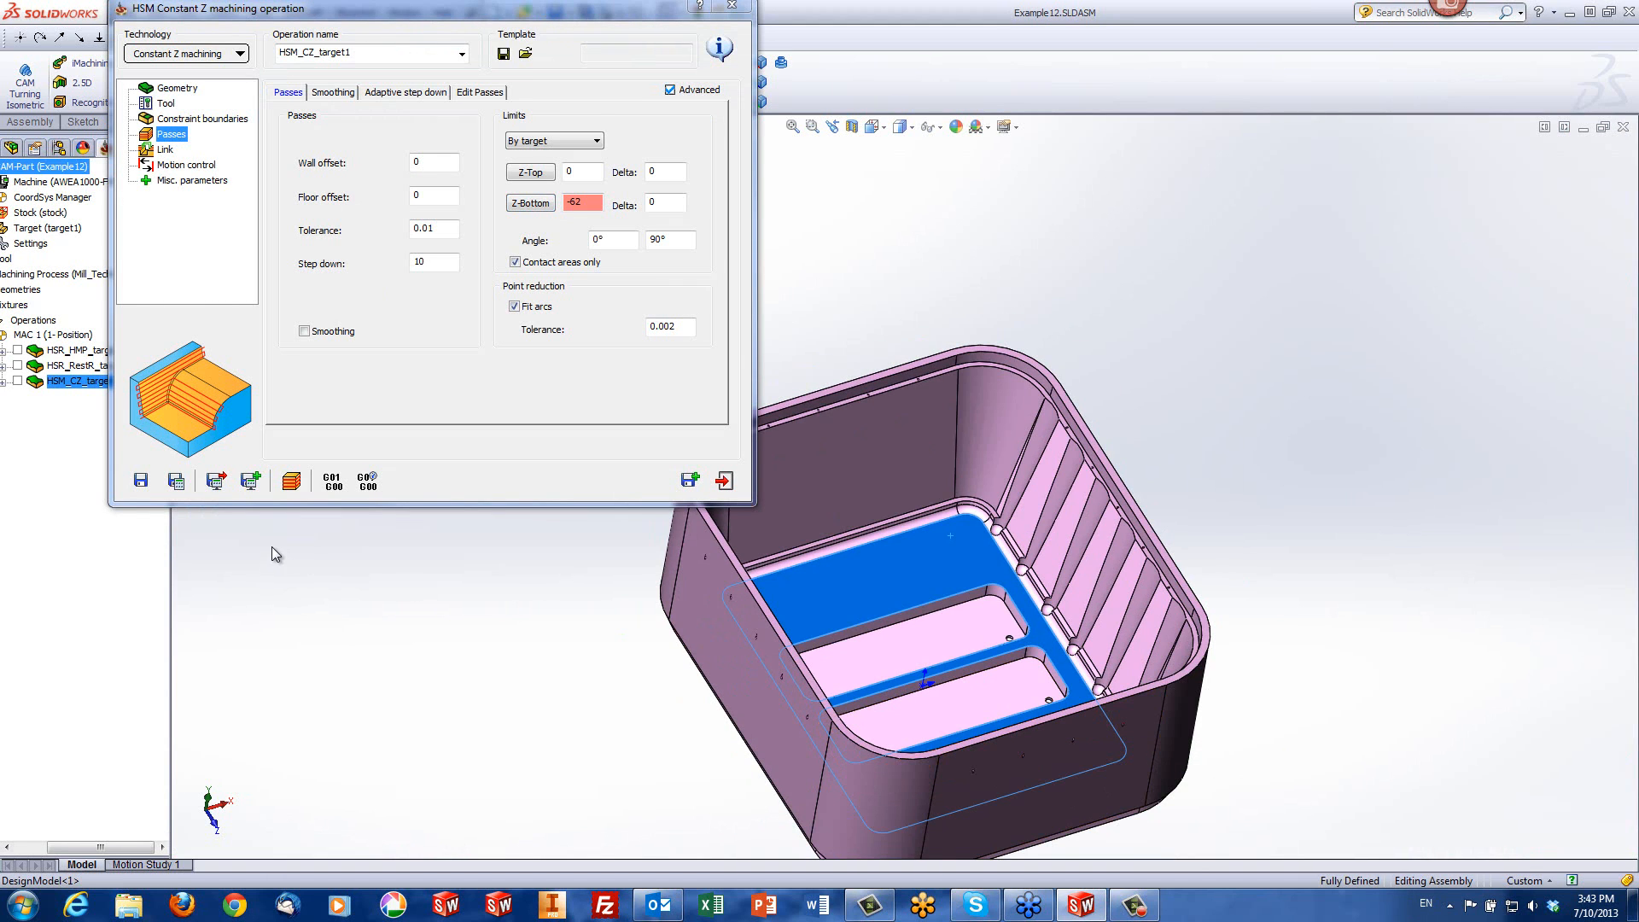
Step: Simulate the Constant Z operation with solid verification on, inspect the ribbed wall up close, and exit the simulation
left_click(291, 481)
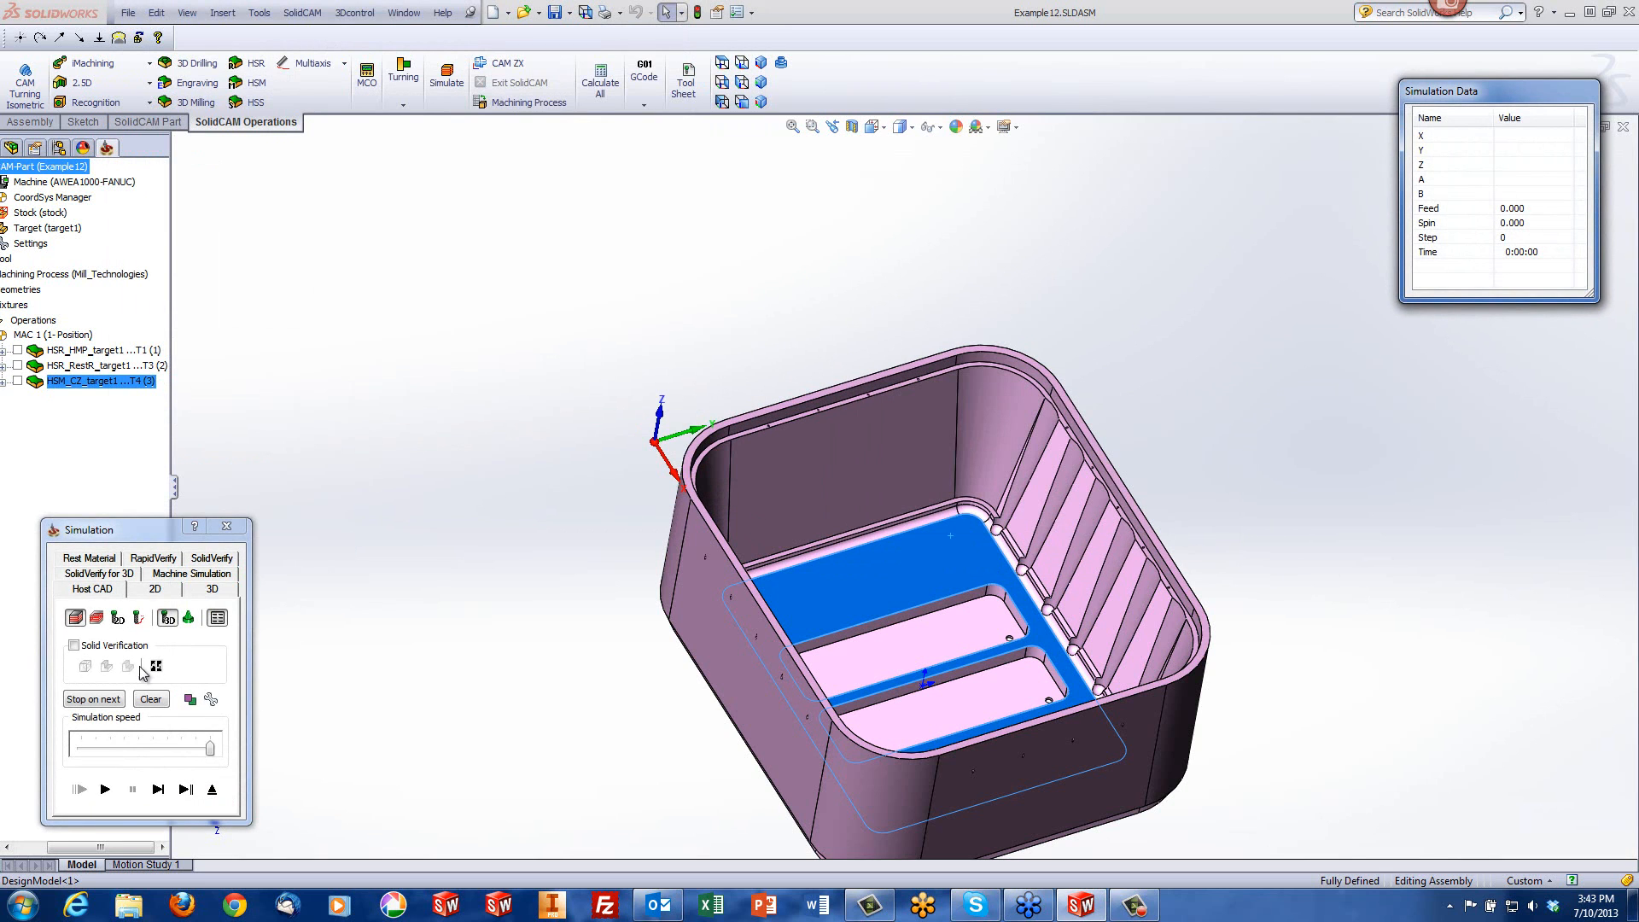
left_click(74, 645)
left_click(107, 790)
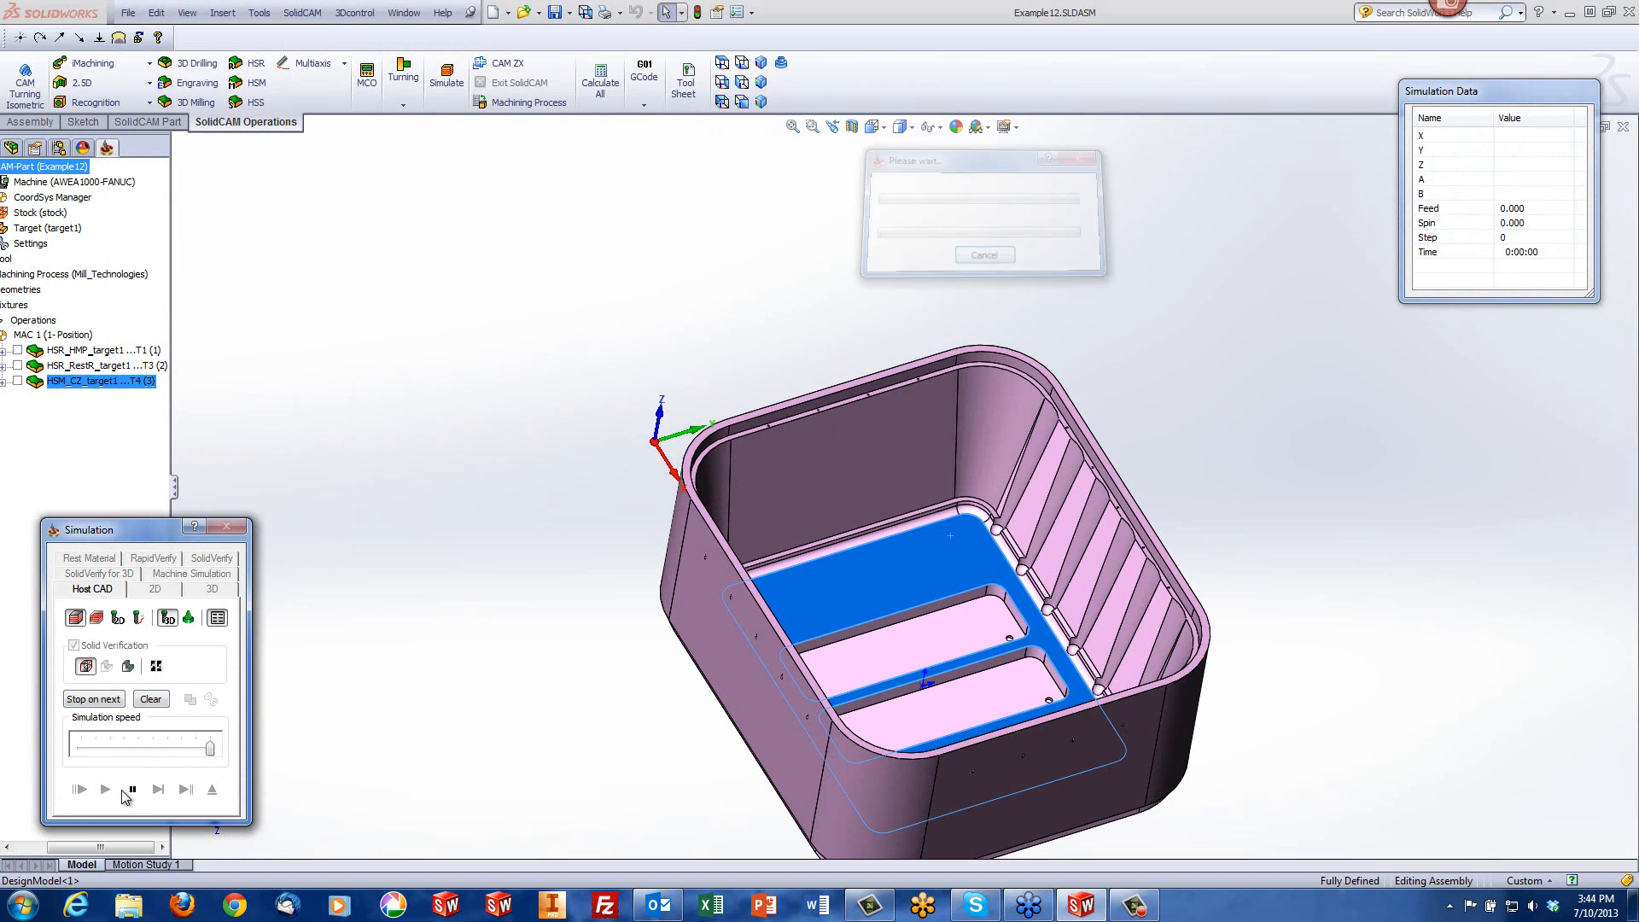
middle_click_drag(990, 707, 998, 297)
scroll(915, 568, "down", 5)
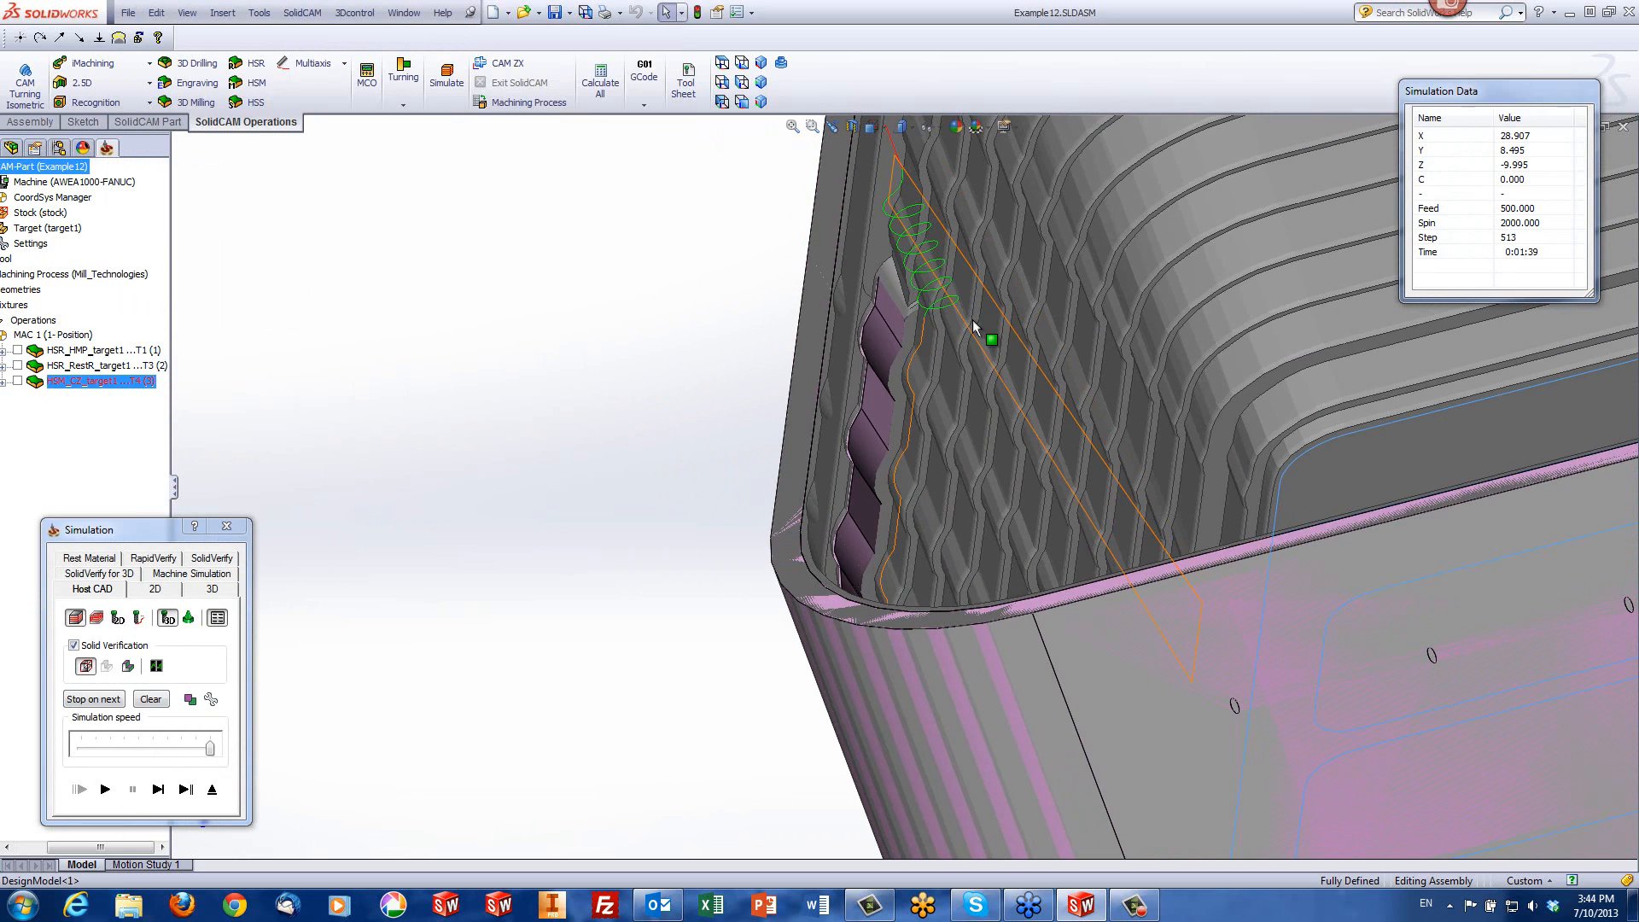
left_click(211, 788)
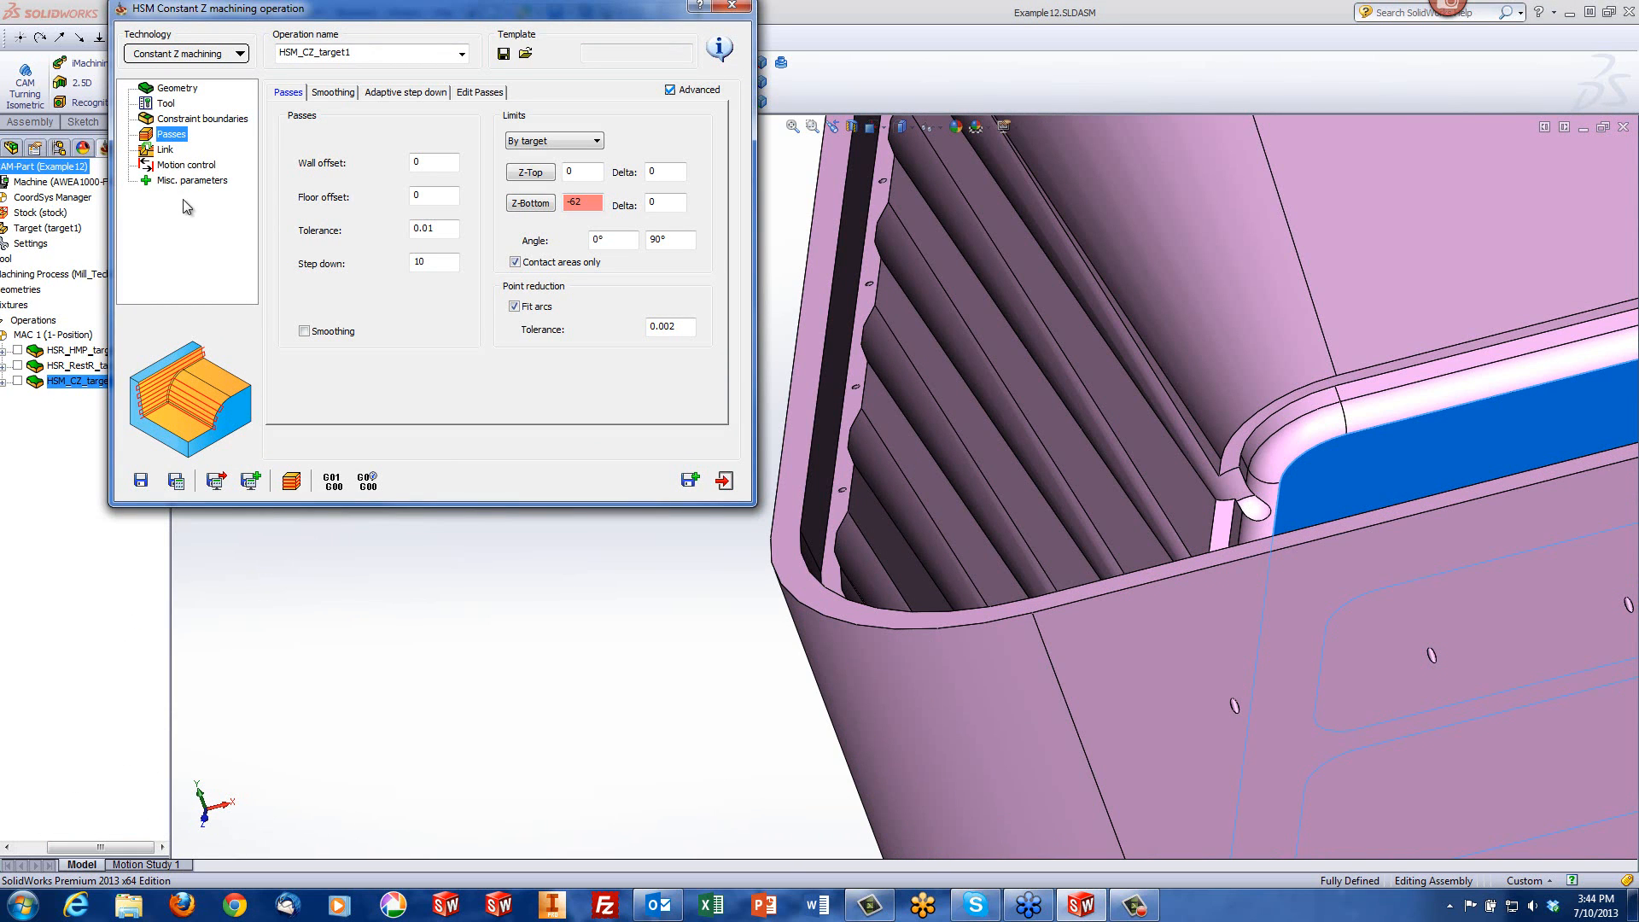
Step: Set the maximum ramp angle of the link's horizontal leads to 80°
left_click(165, 150)
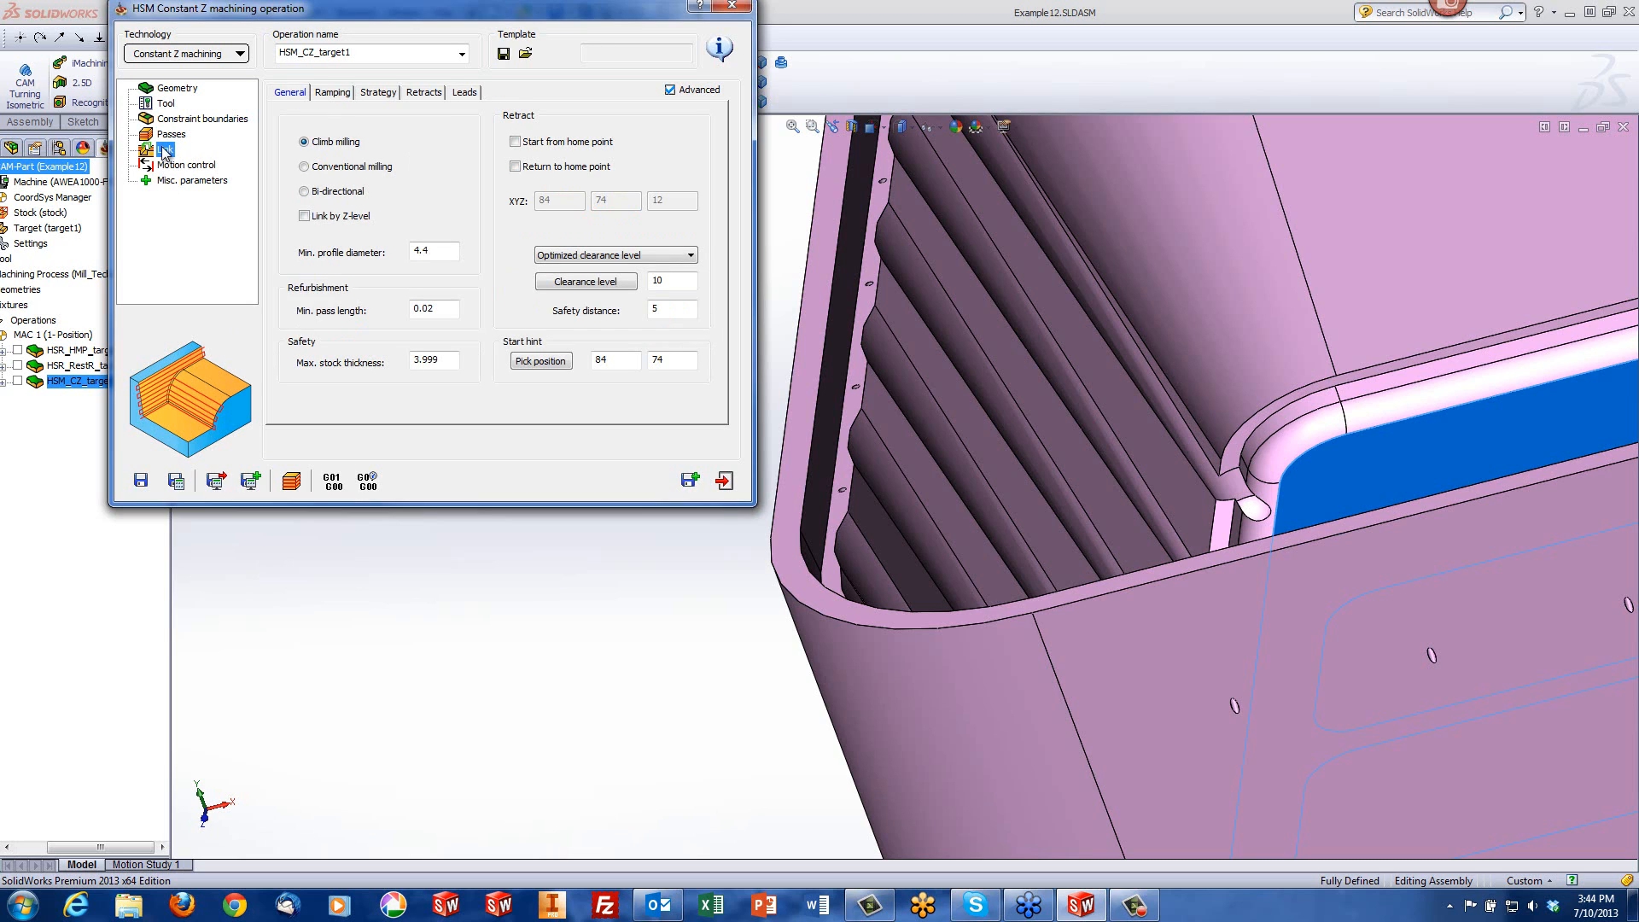
left_click(462, 95)
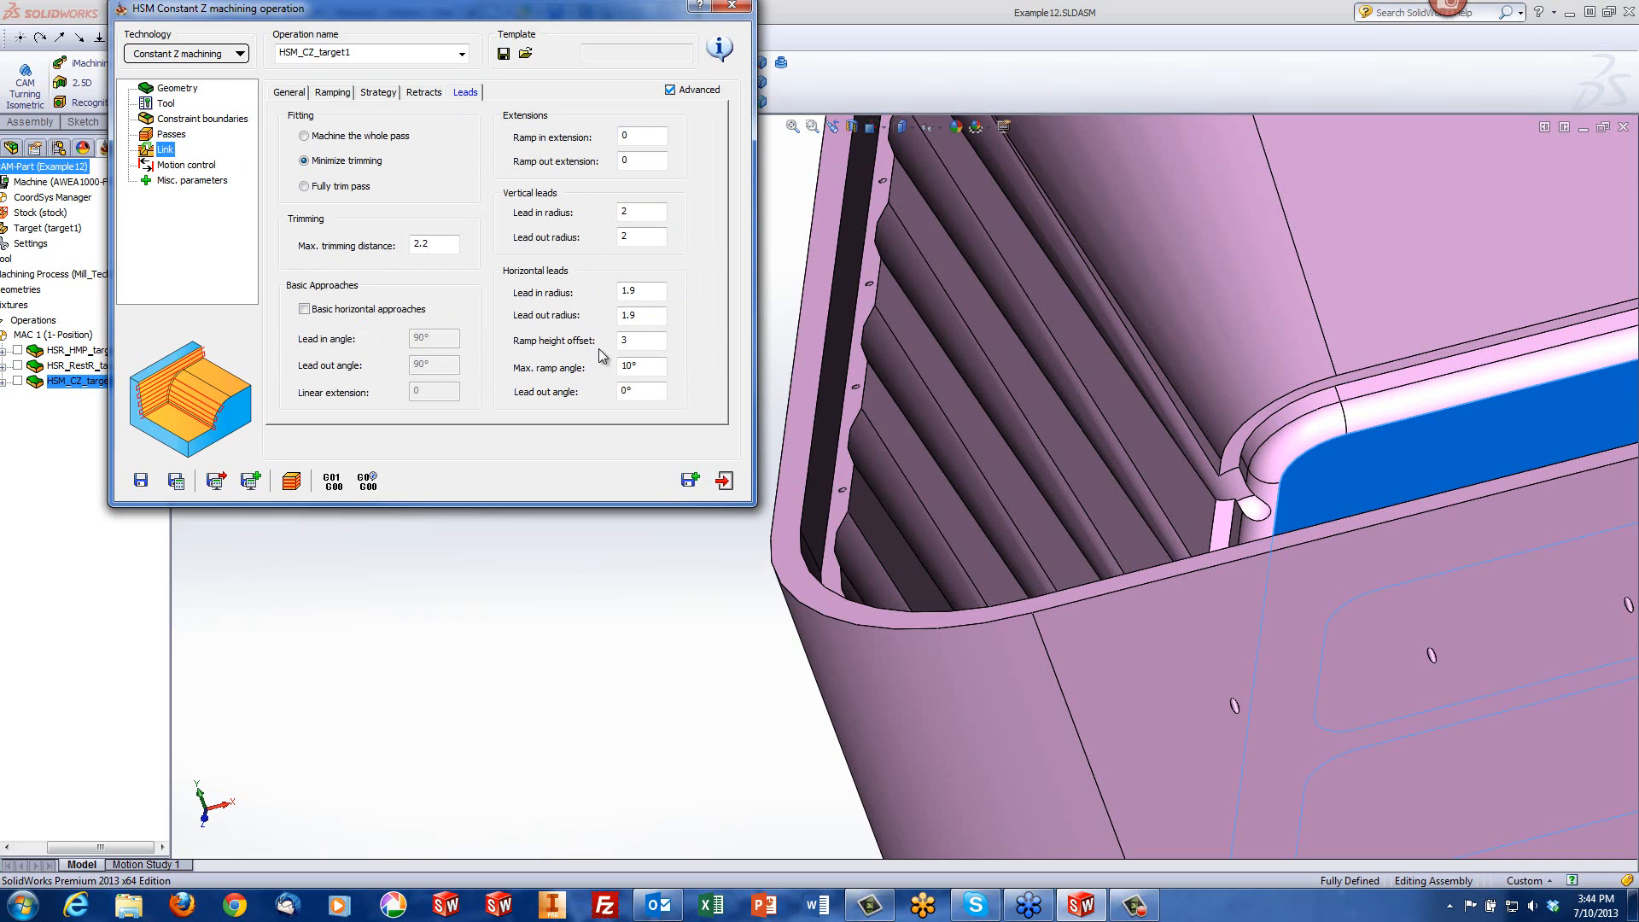
left_click(645, 292)
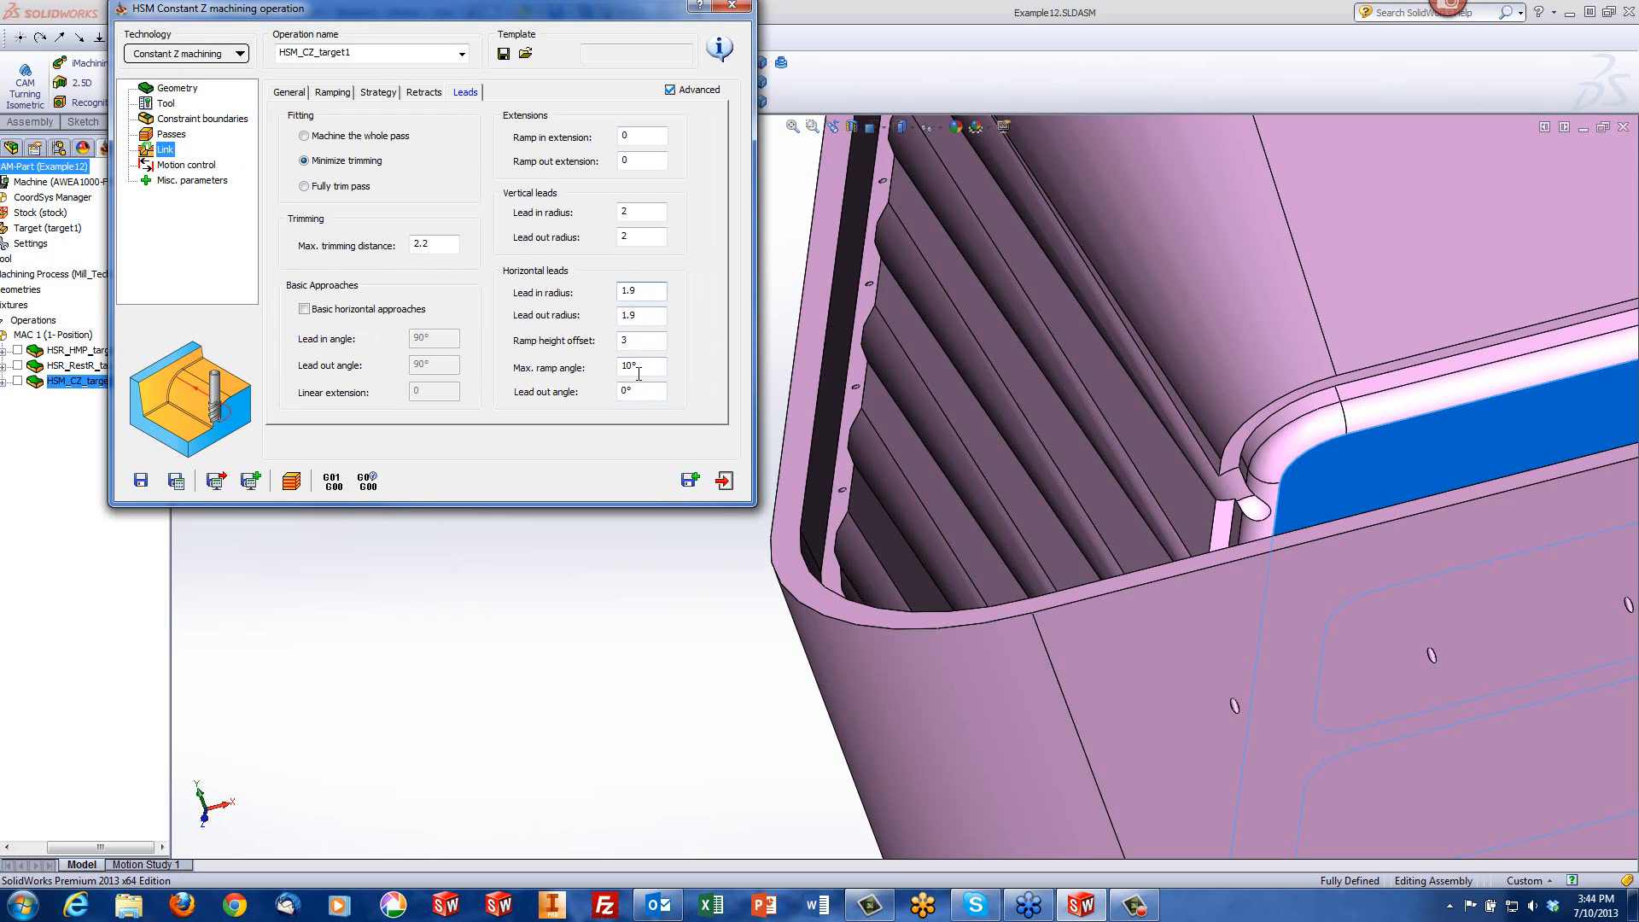
left_click(638, 373)
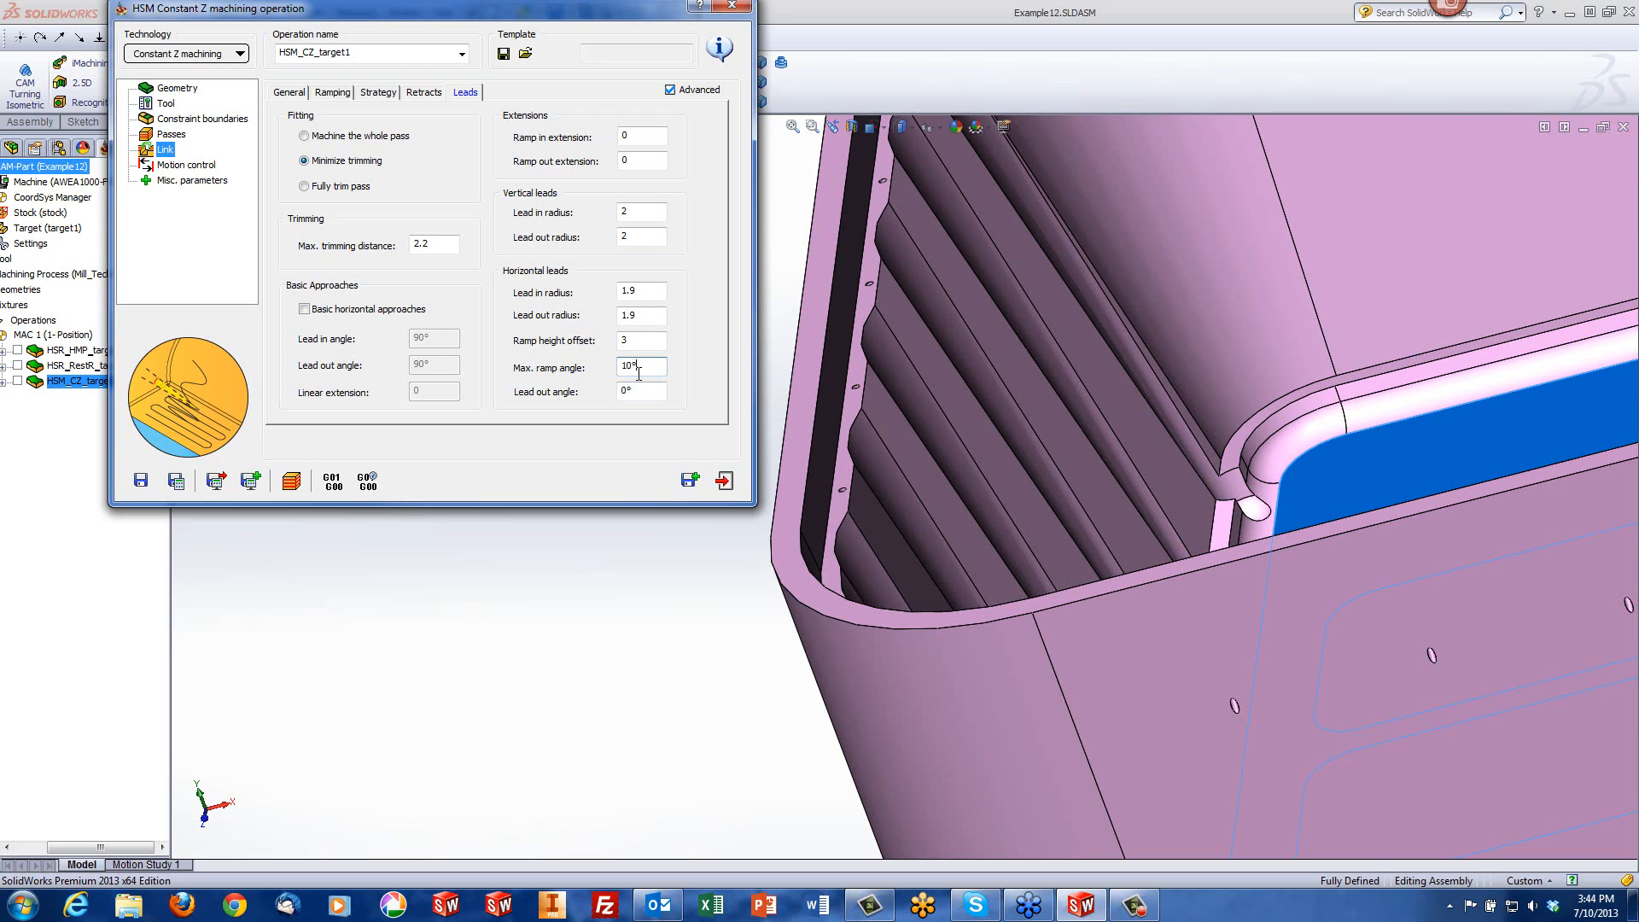
left_click(1205, 473)
scroll(1206, 473, "up", 5)
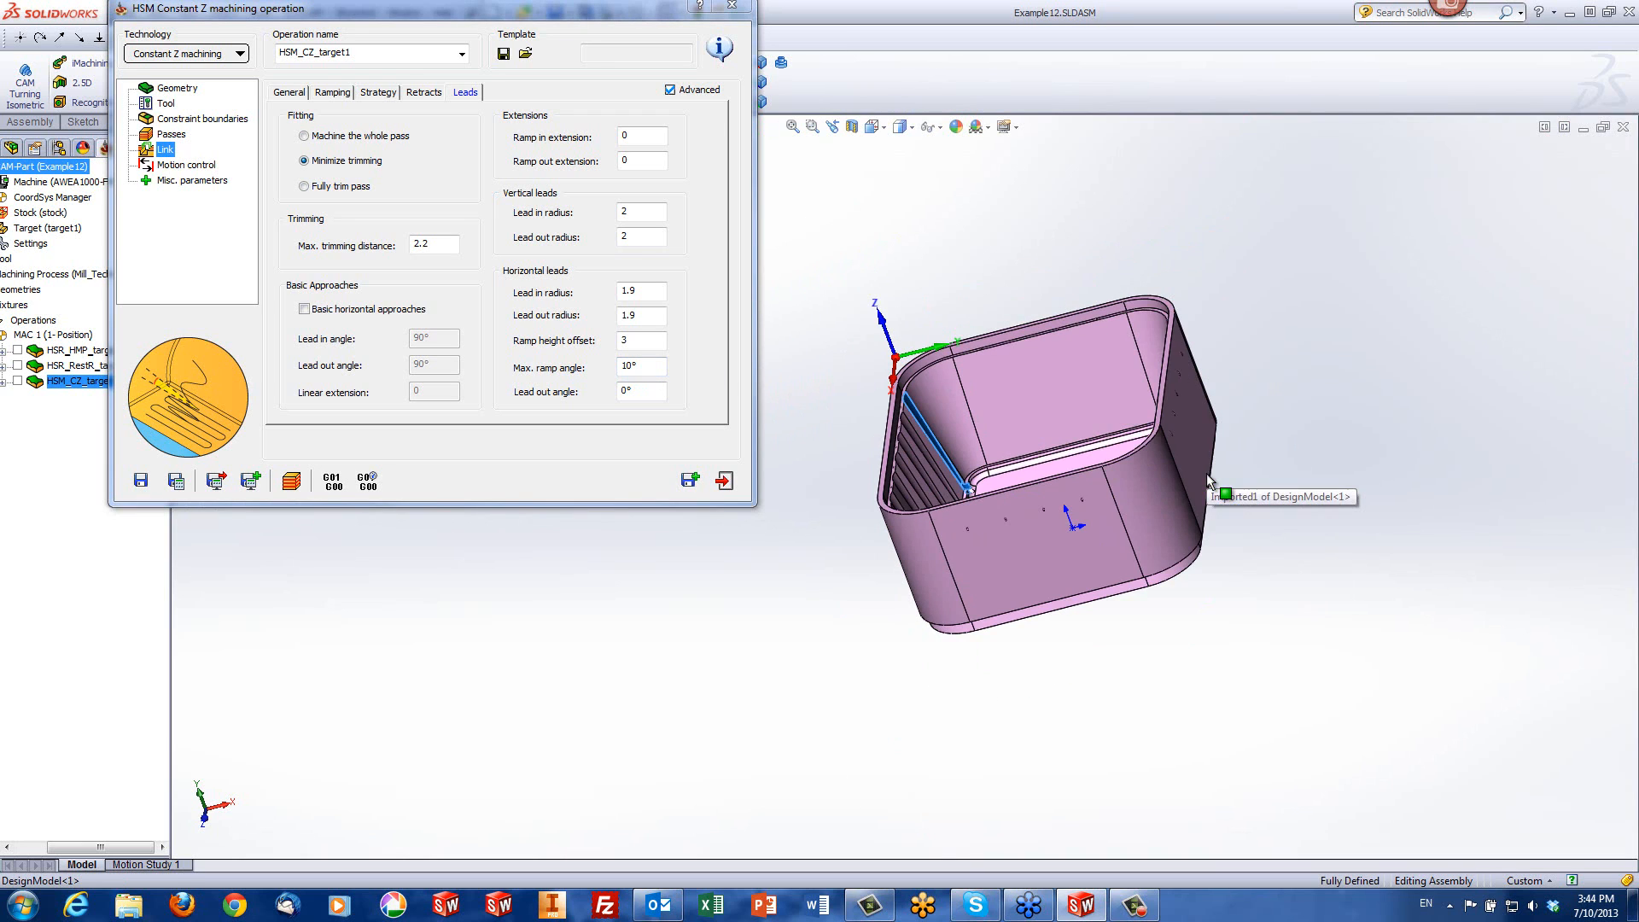
scroll(930, 426, "down", 4)
middle_click_drag(1012, 512, 1067, 589)
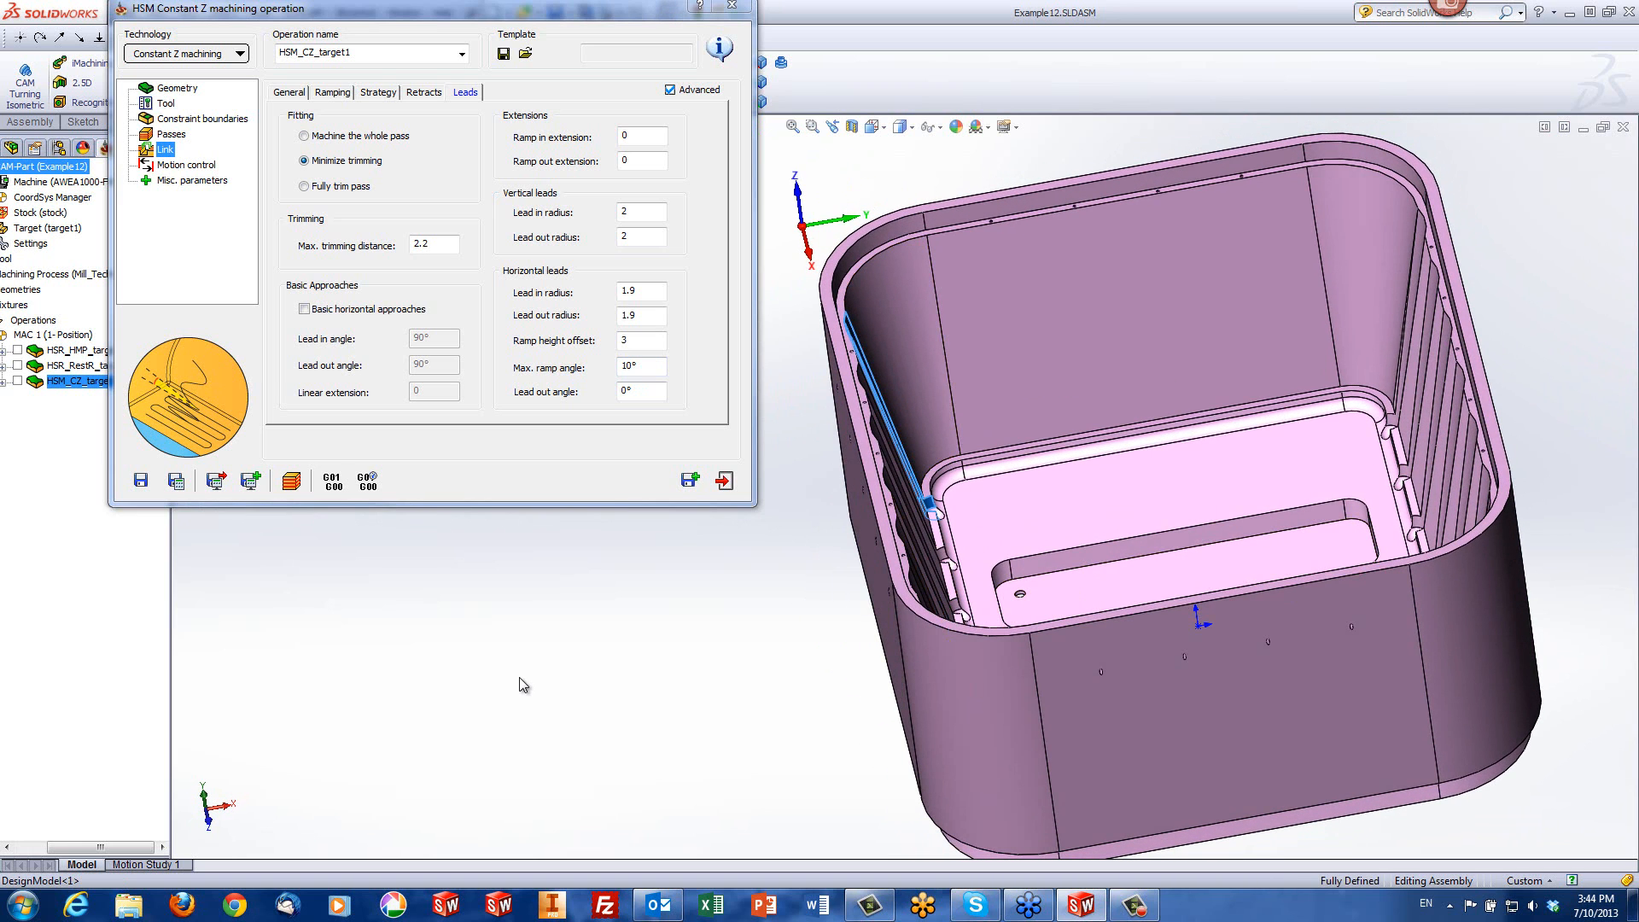
double_click(650, 372)
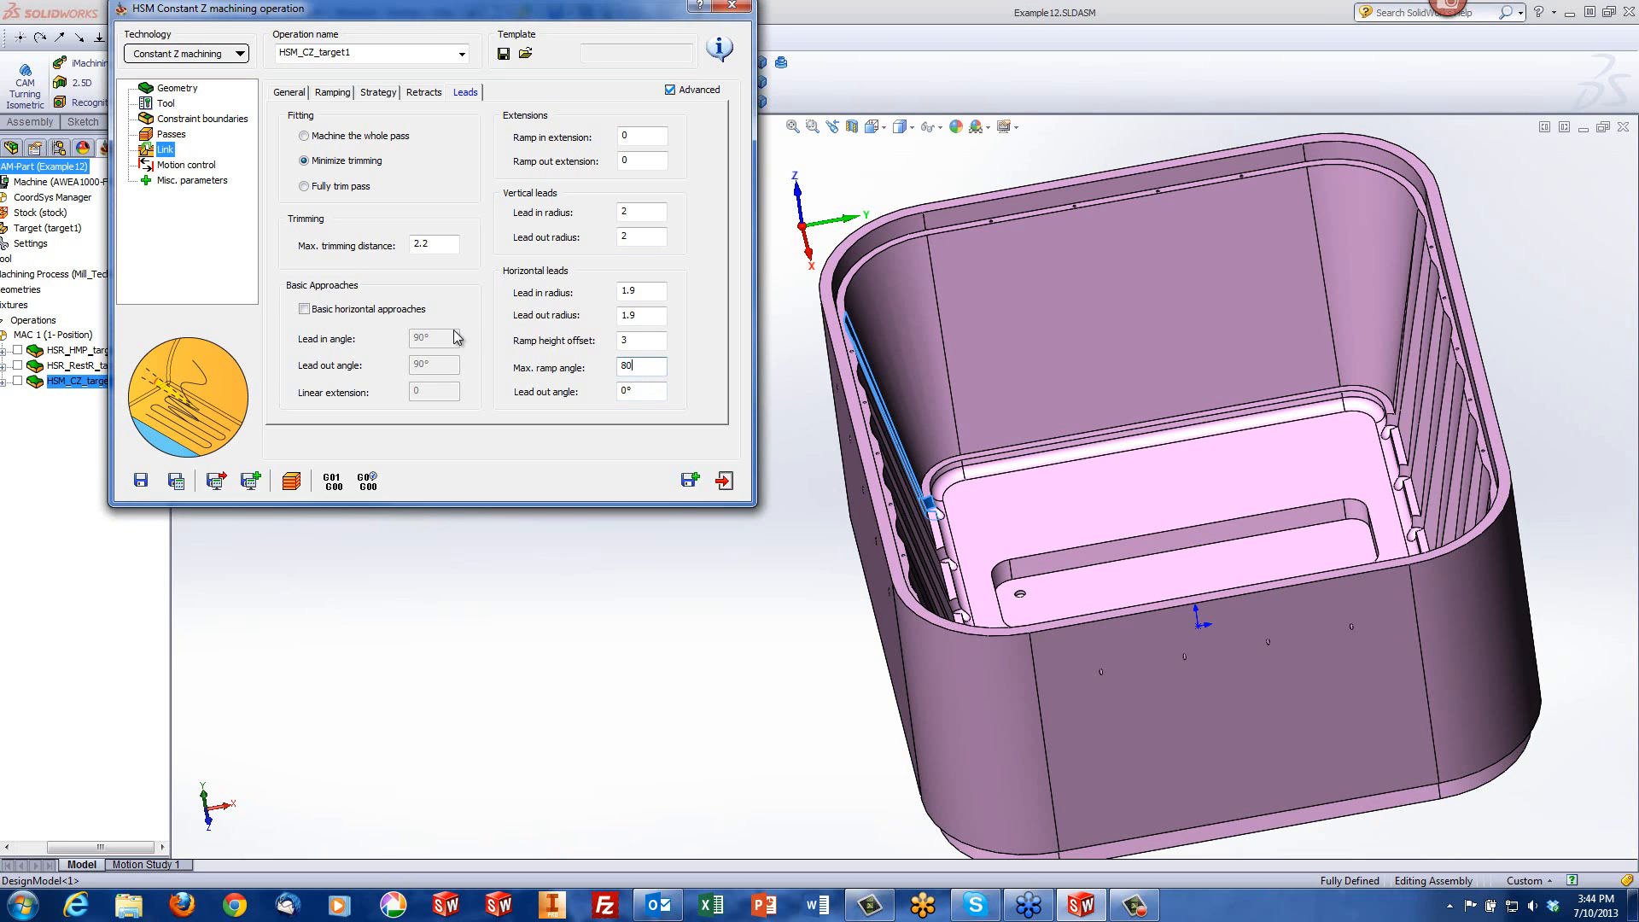
Step: Simulate the updated Constant Z toolpath, pause it partway down the cavity, and inspect the transitions between Z levels near the corner
left_click(288, 483)
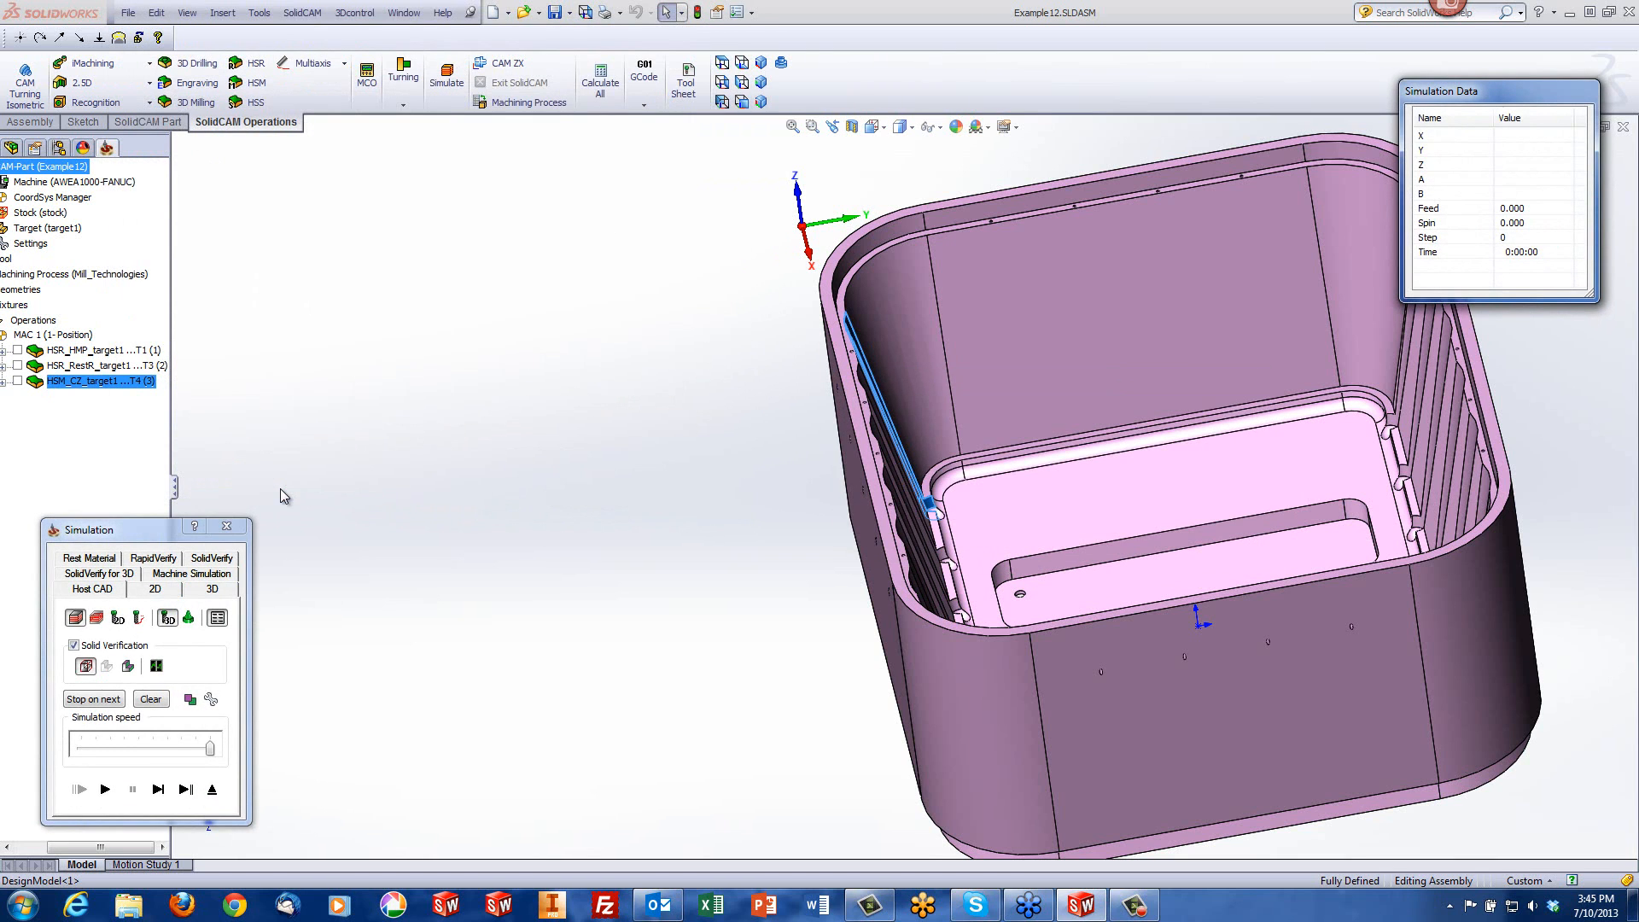
left_click(105, 788)
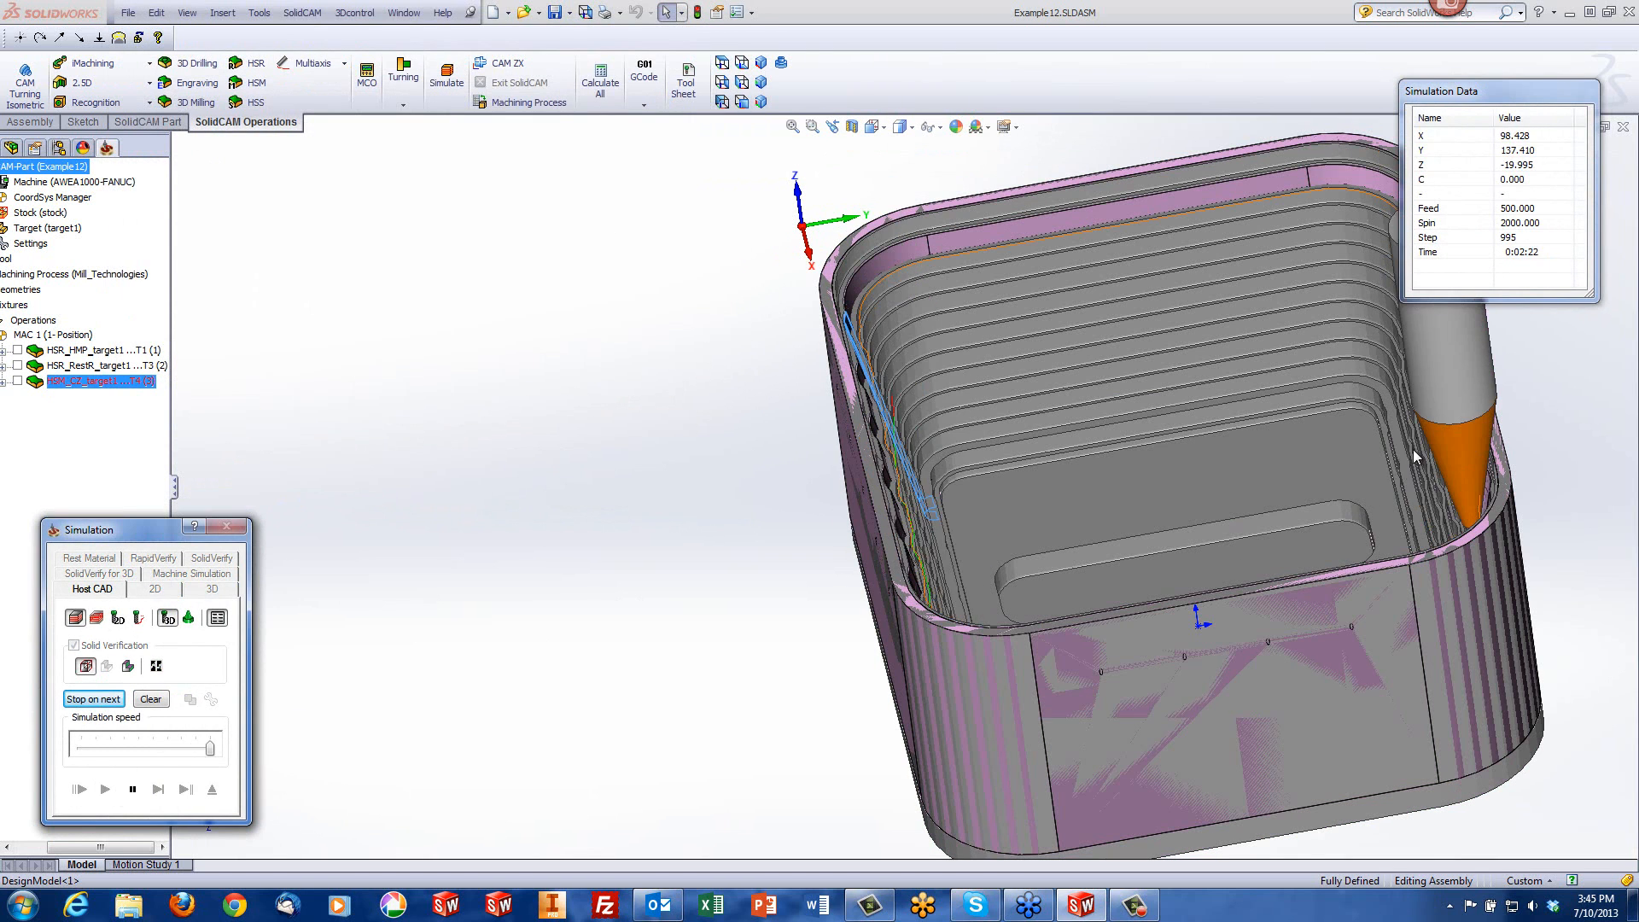
middle_click_drag(1411, 449, 1401, 413)
scroll(1493, 389, "down", 3)
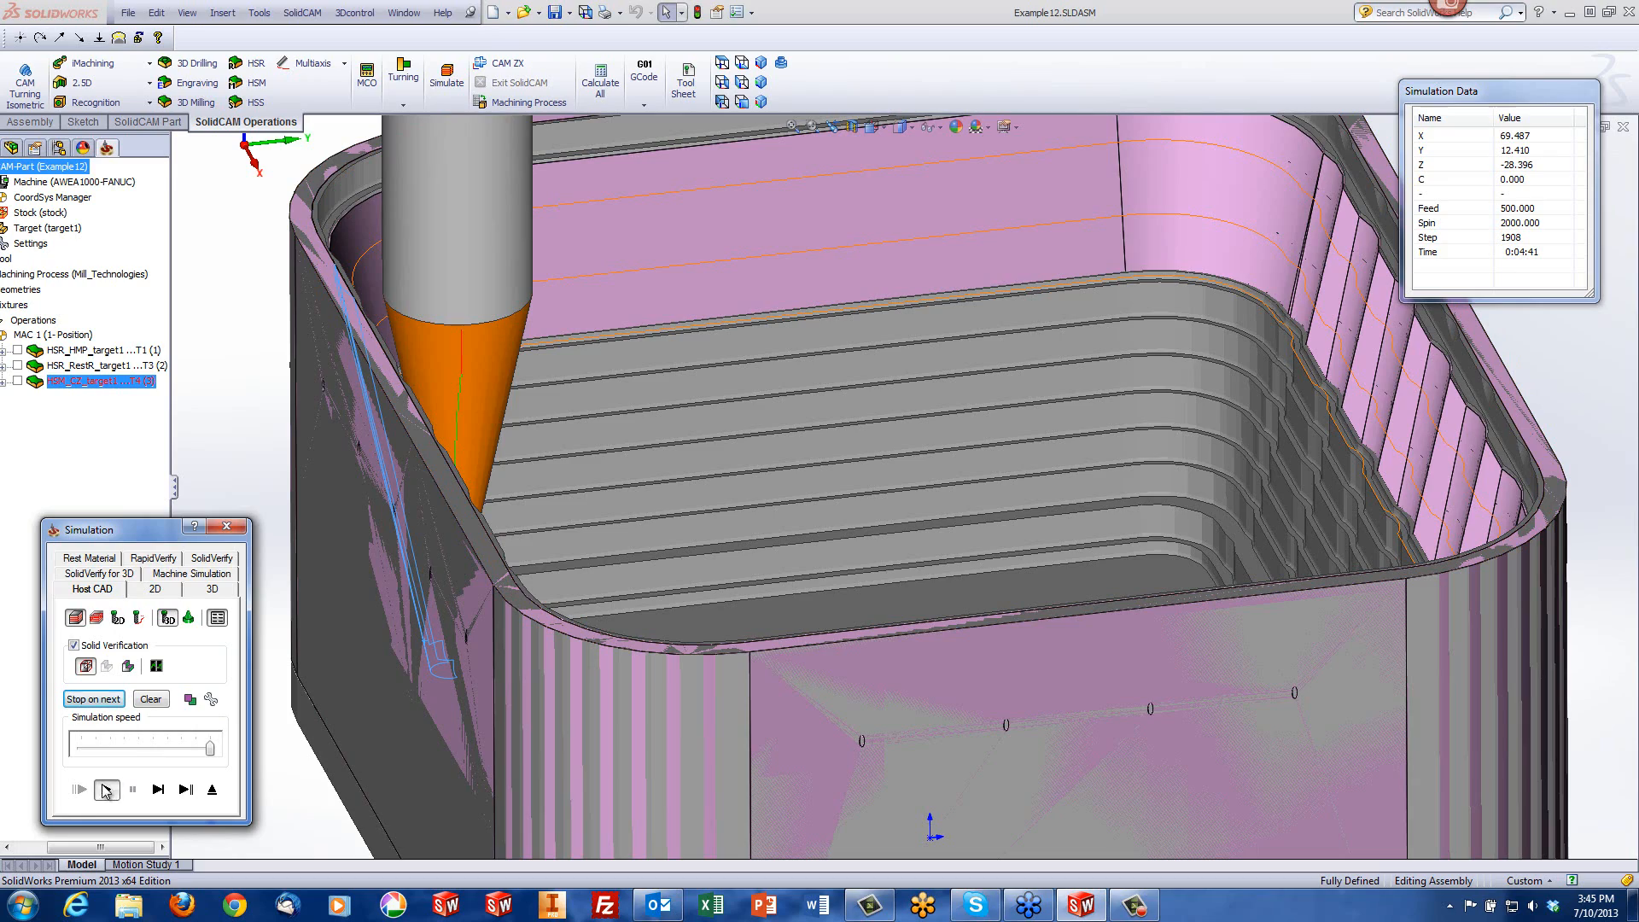
left_click(108, 787)
left_click(132, 789)
middle_click_drag(714, 378, 734, 415)
scroll(416, 518, "down", 4)
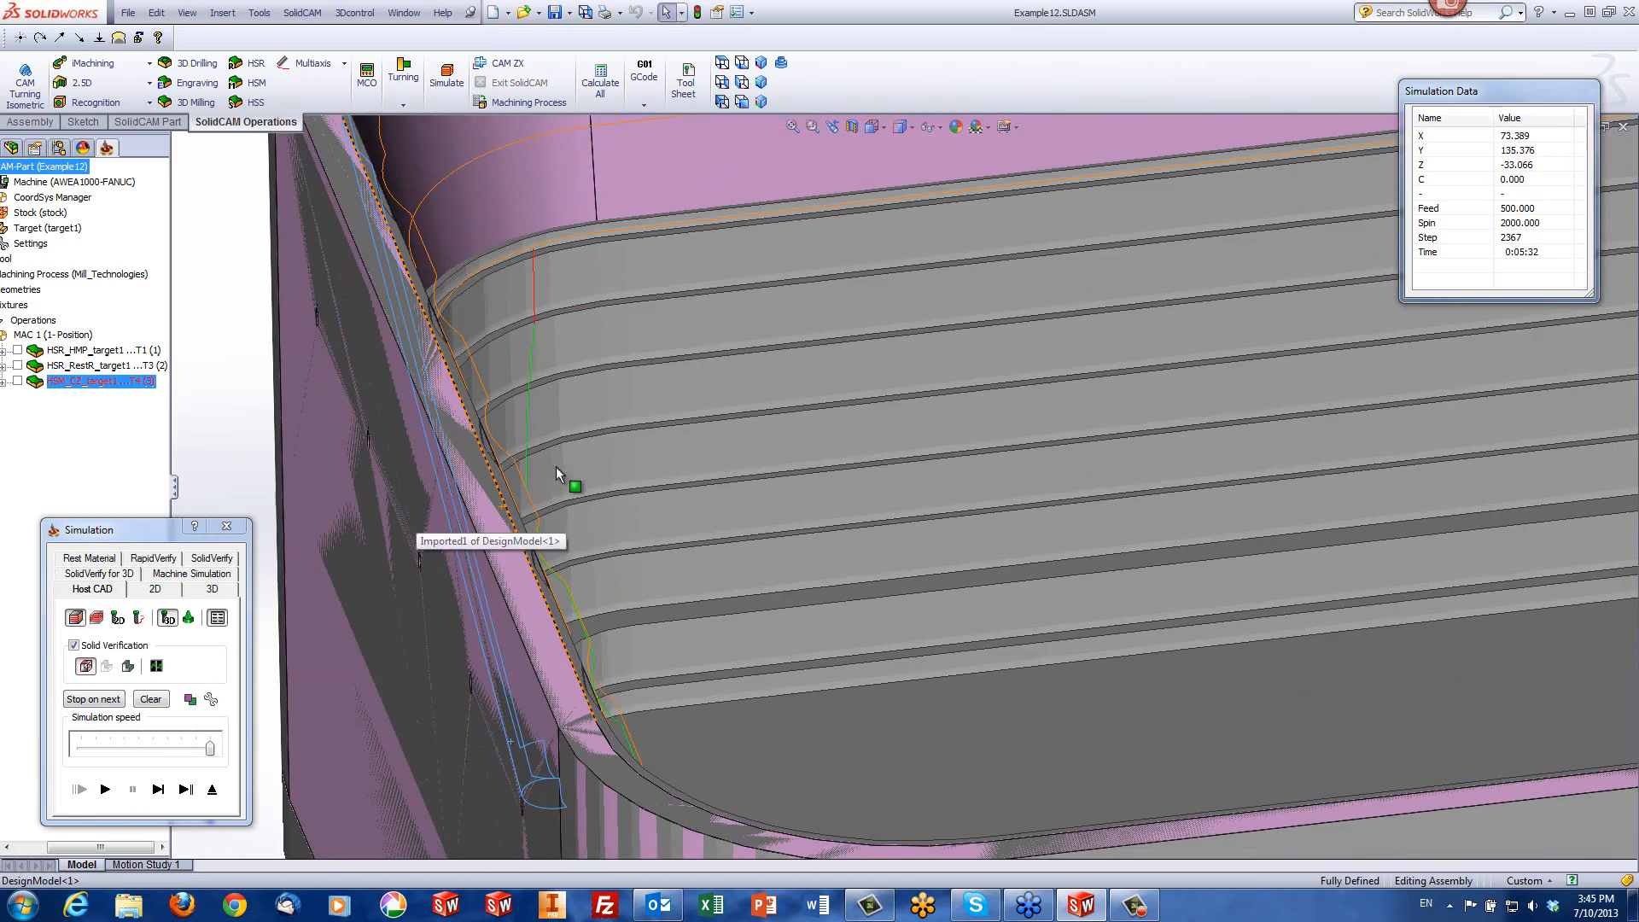
middle_click_drag(608, 454, 617, 377)
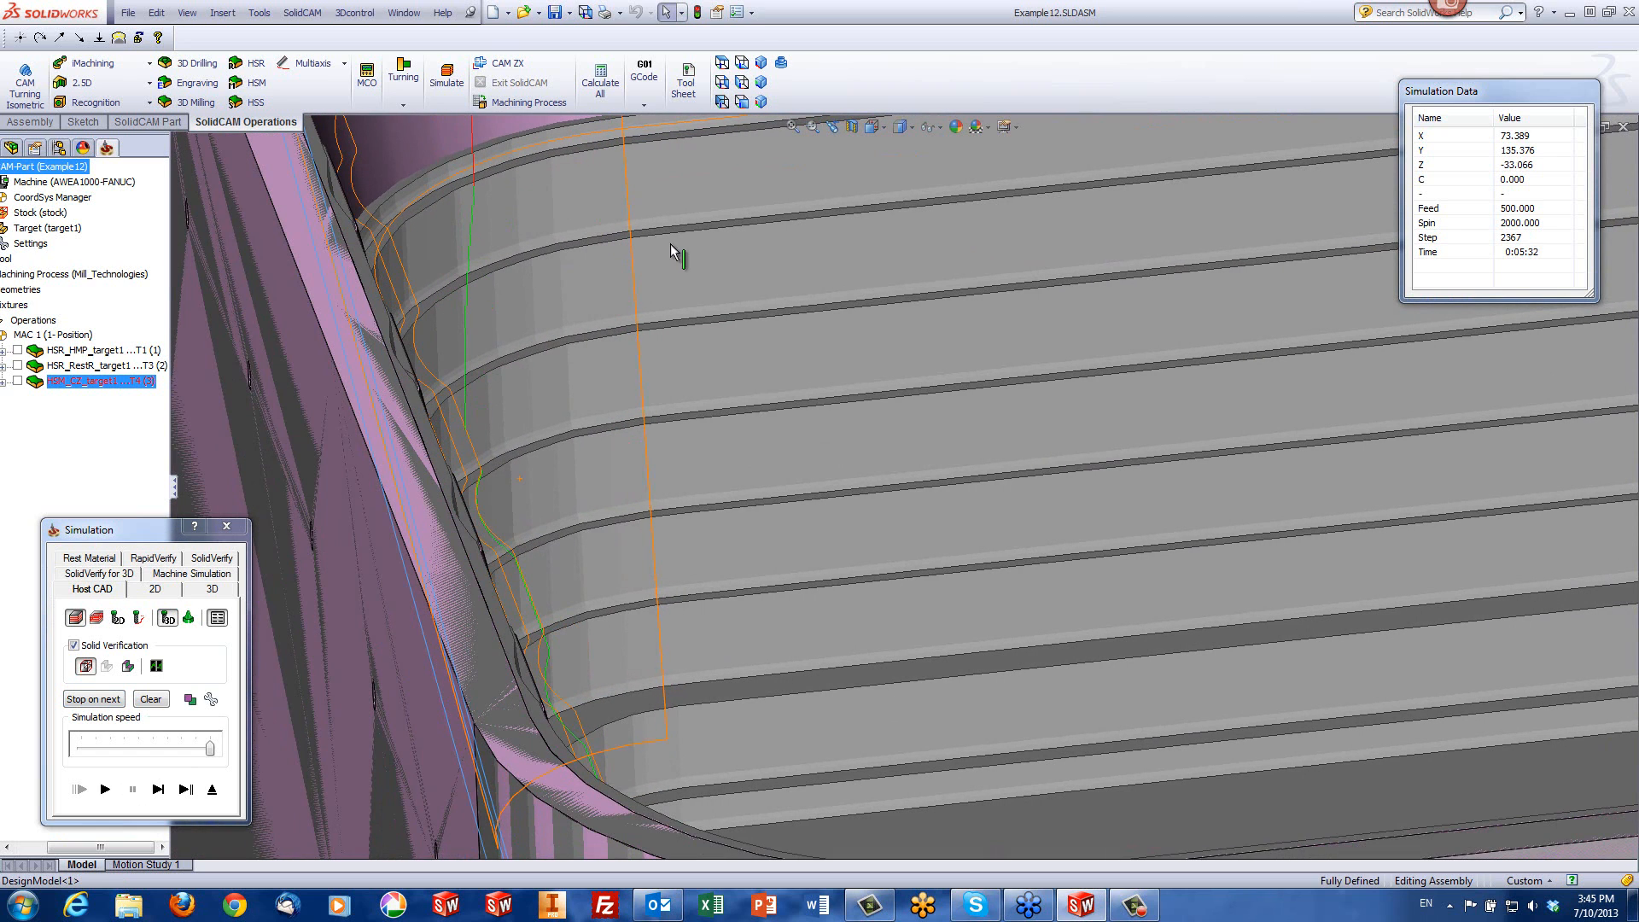
Step: Examine the taper mill's lead-in arcs along the ribbed wall in top and tilted views, and exit the simulation
left_click(724, 59)
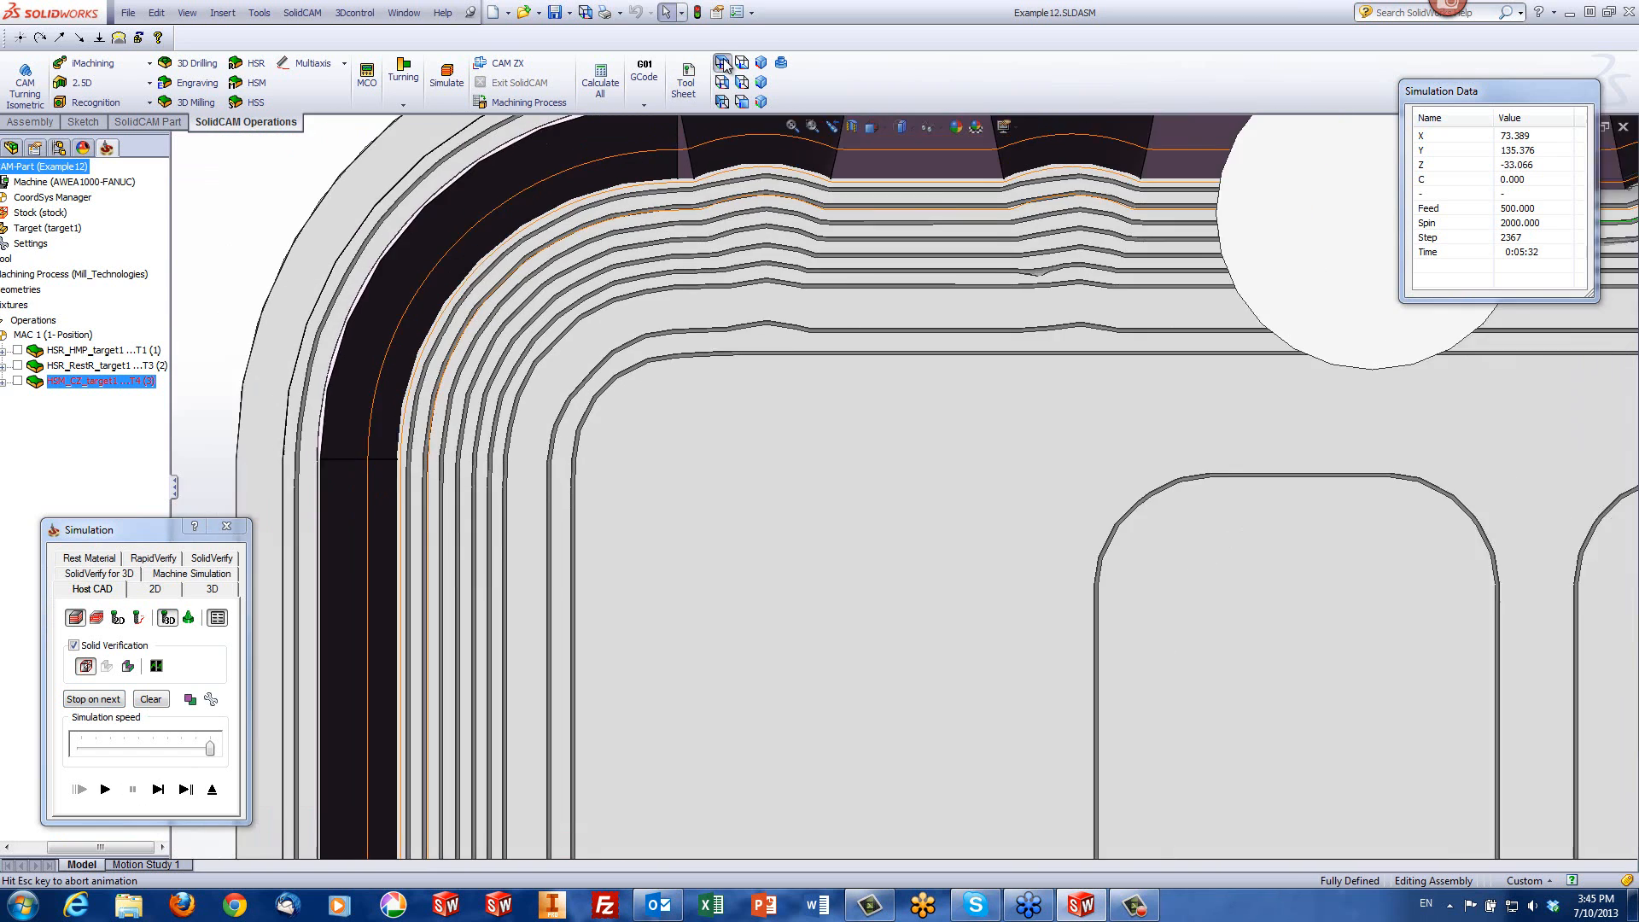
scroll(1013, 766, "down", 7)
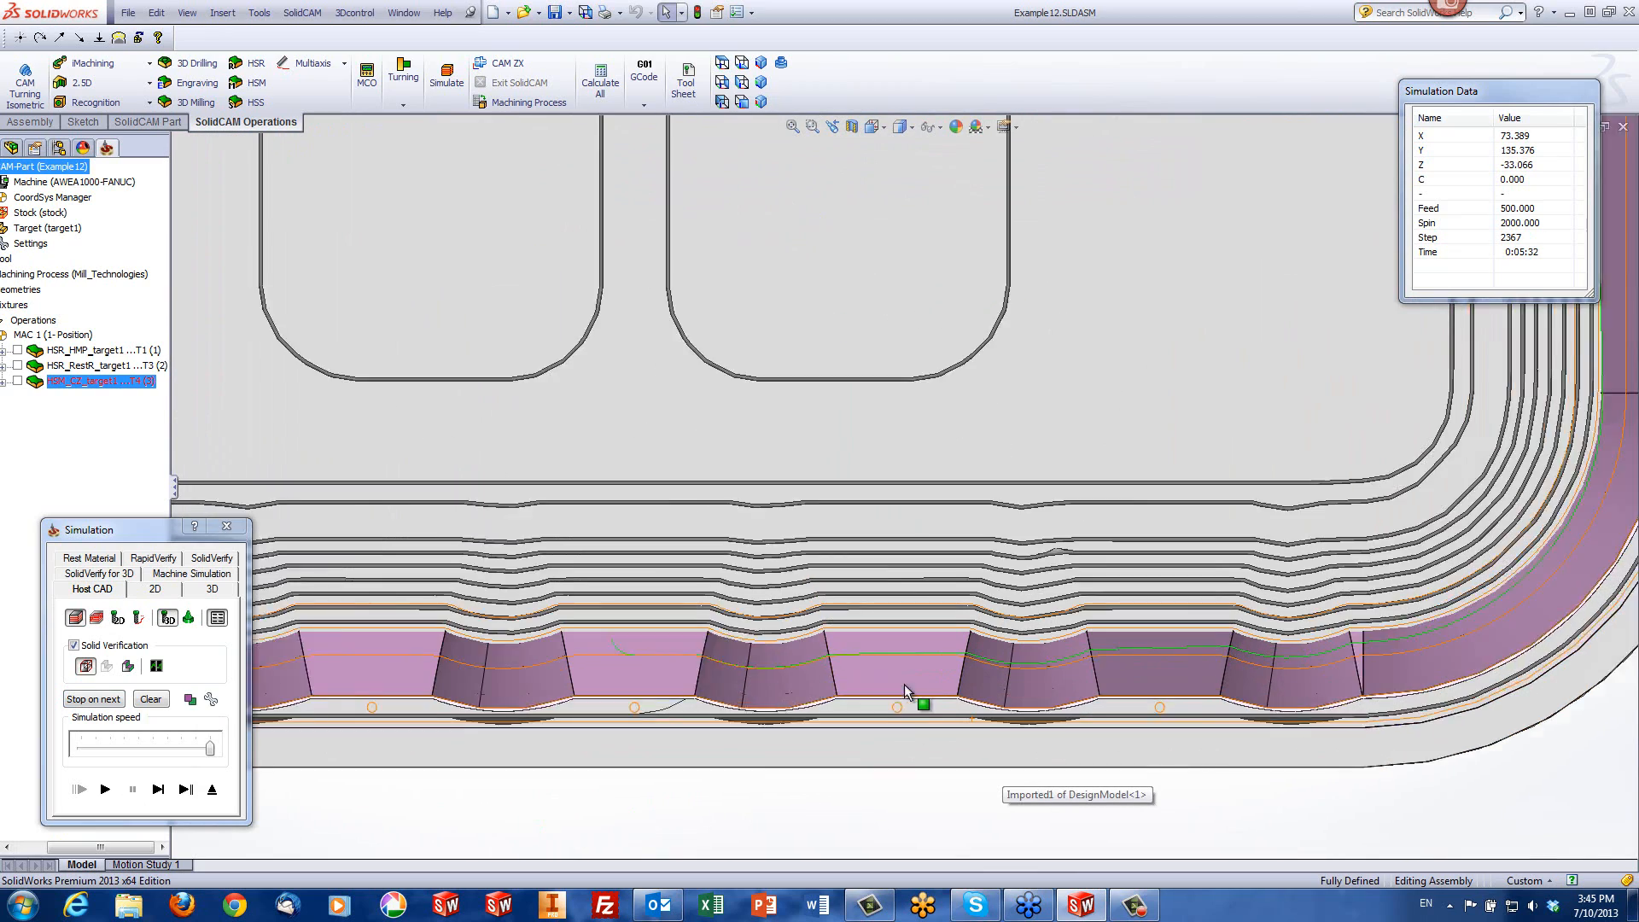
scroll(855, 660, "up", 11)
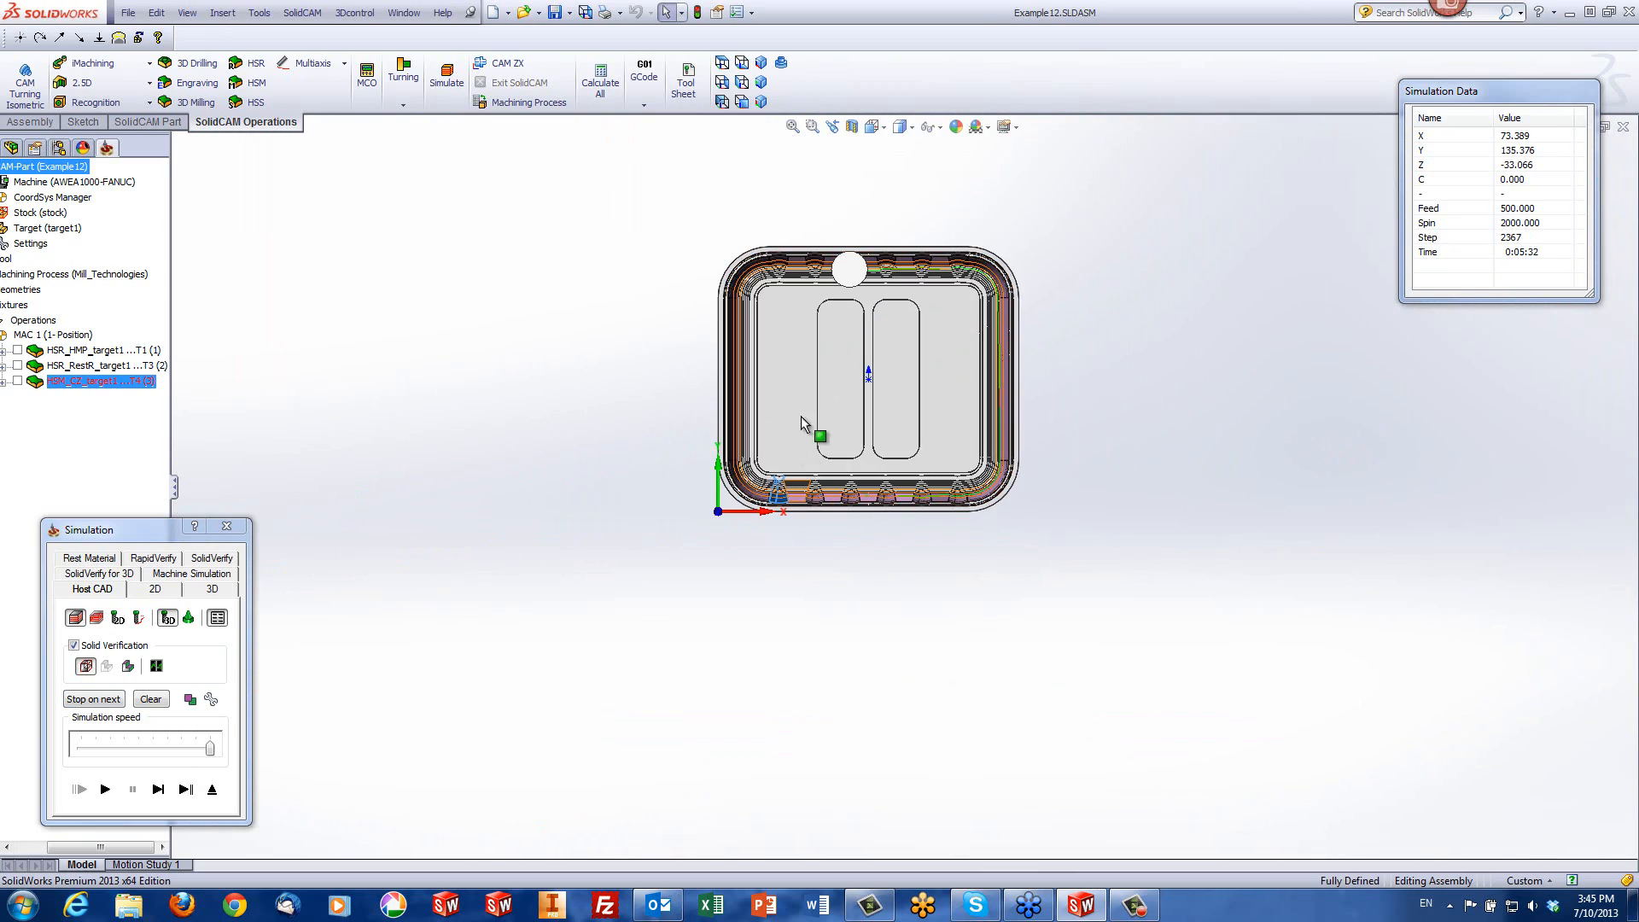
scroll(852, 373, "down", 4)
scroll(922, 649, "down", 6)
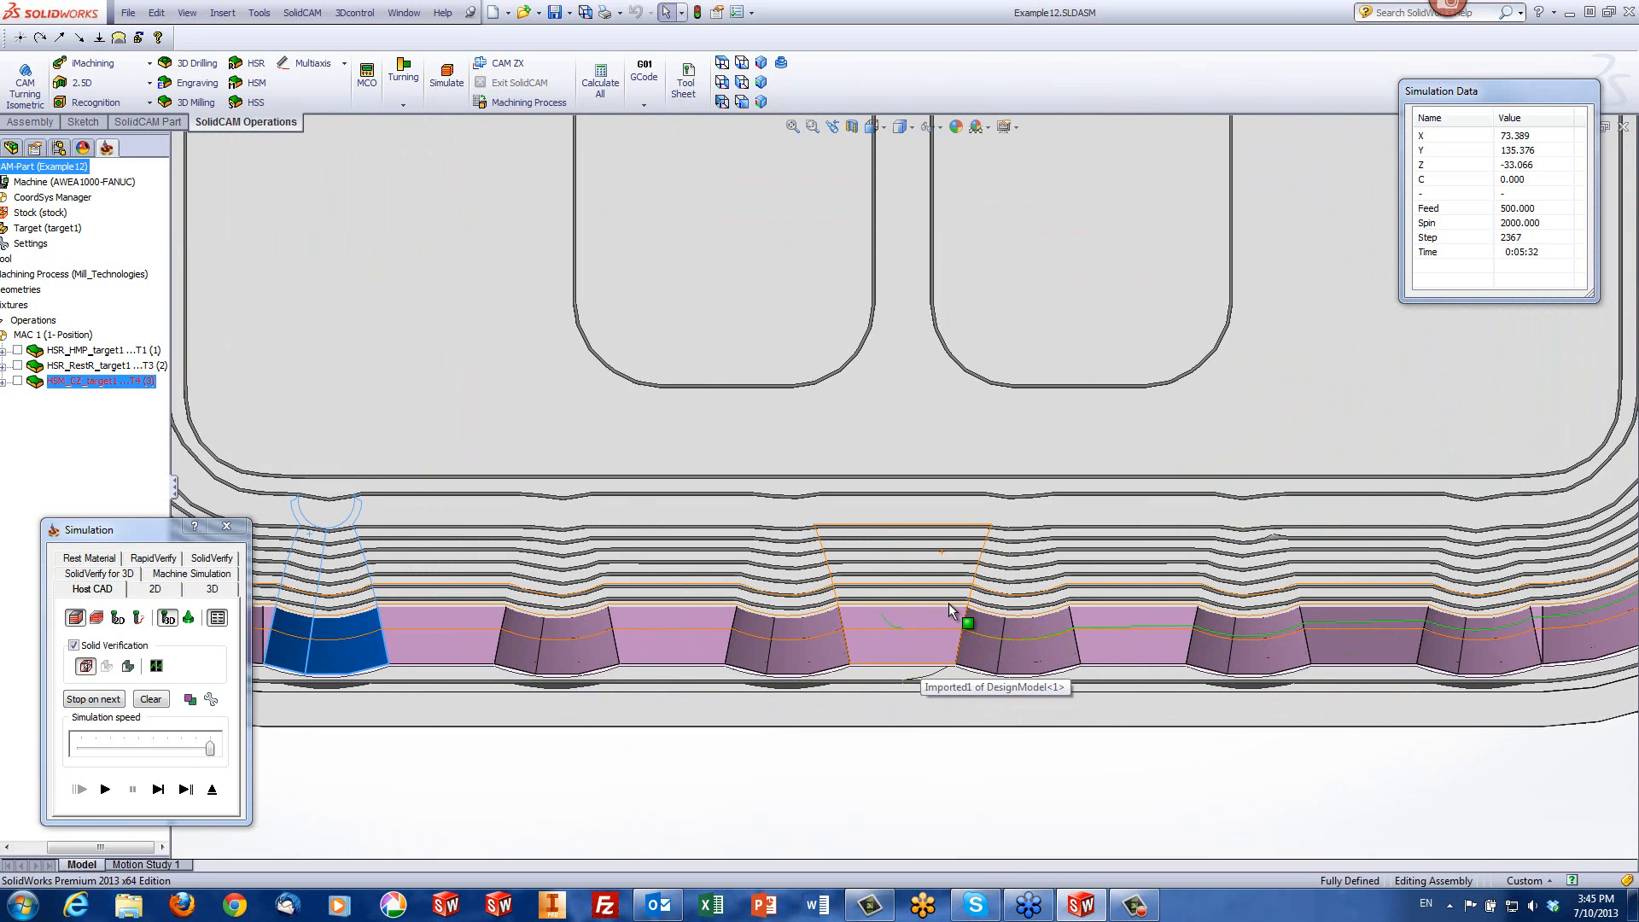
scroll(950, 609, "up", 5)
scroll(949, 601, "up", 5)
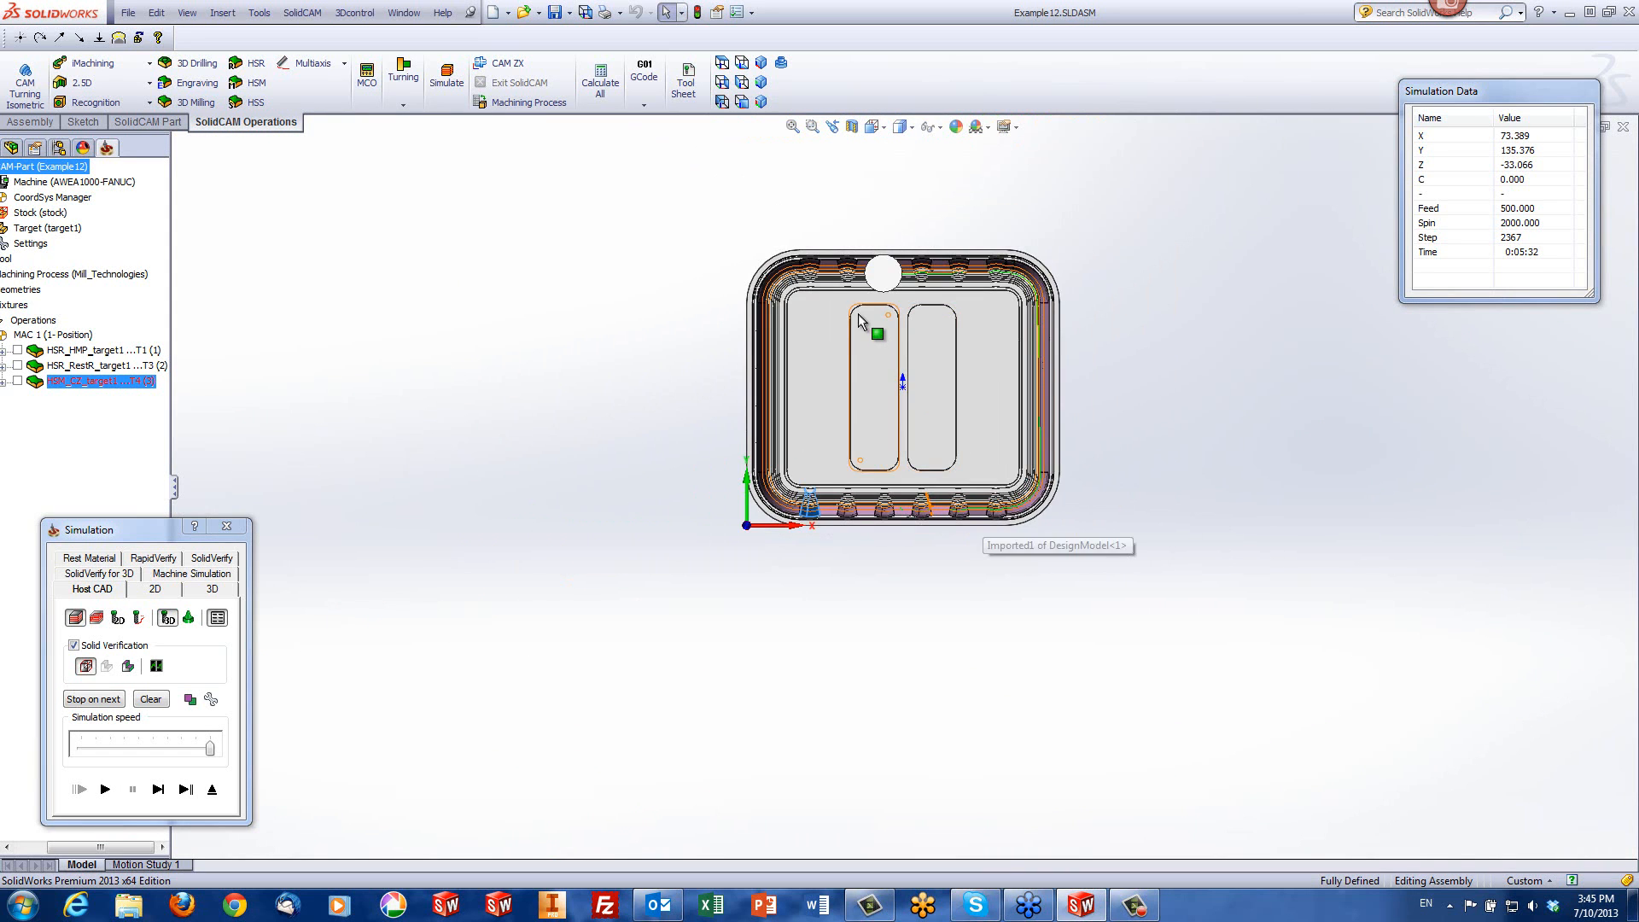
scroll(947, 537, "down", 7)
middle_click_drag(922, 498, 927, 367)
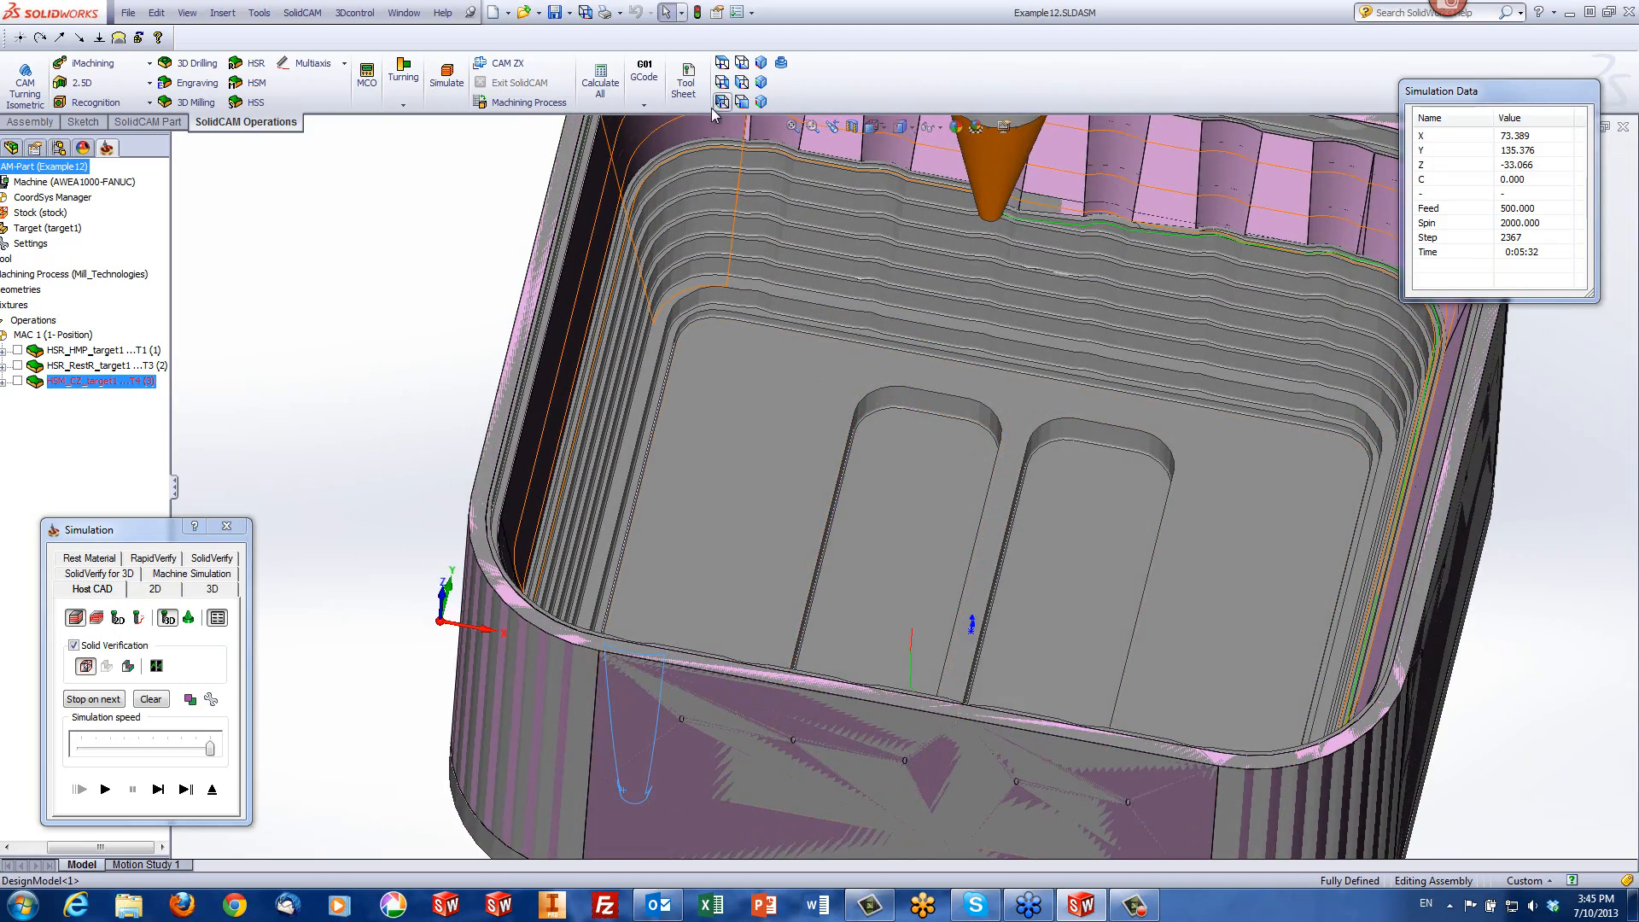
left_click(724, 65)
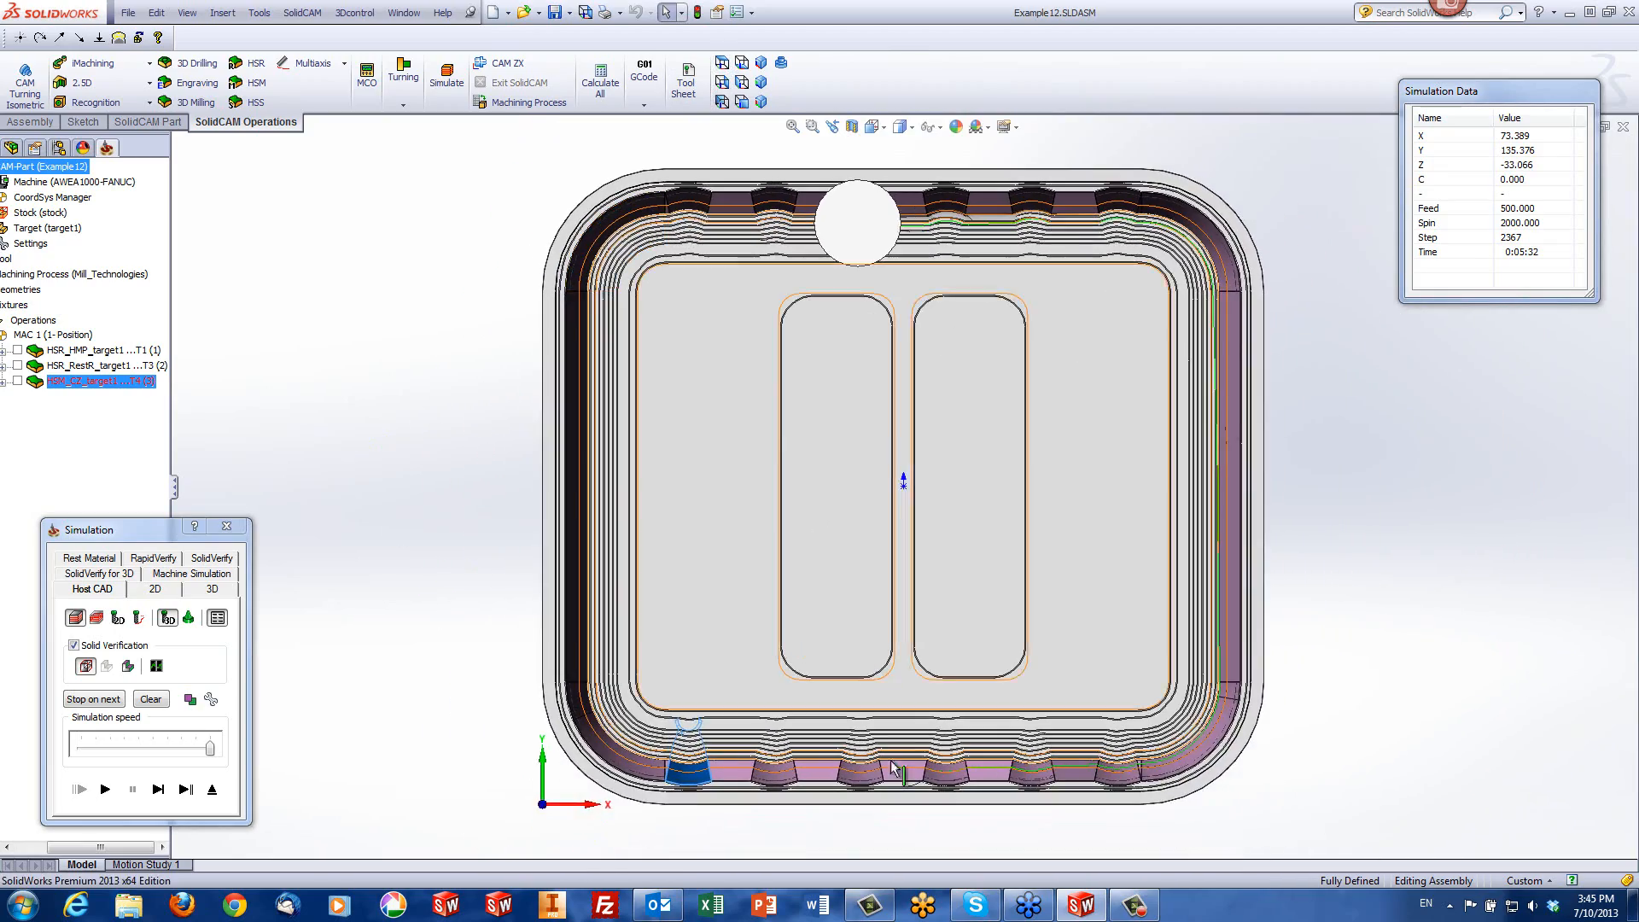
scroll(925, 698, "down", 5)
scroll(925, 691, "down", 5)
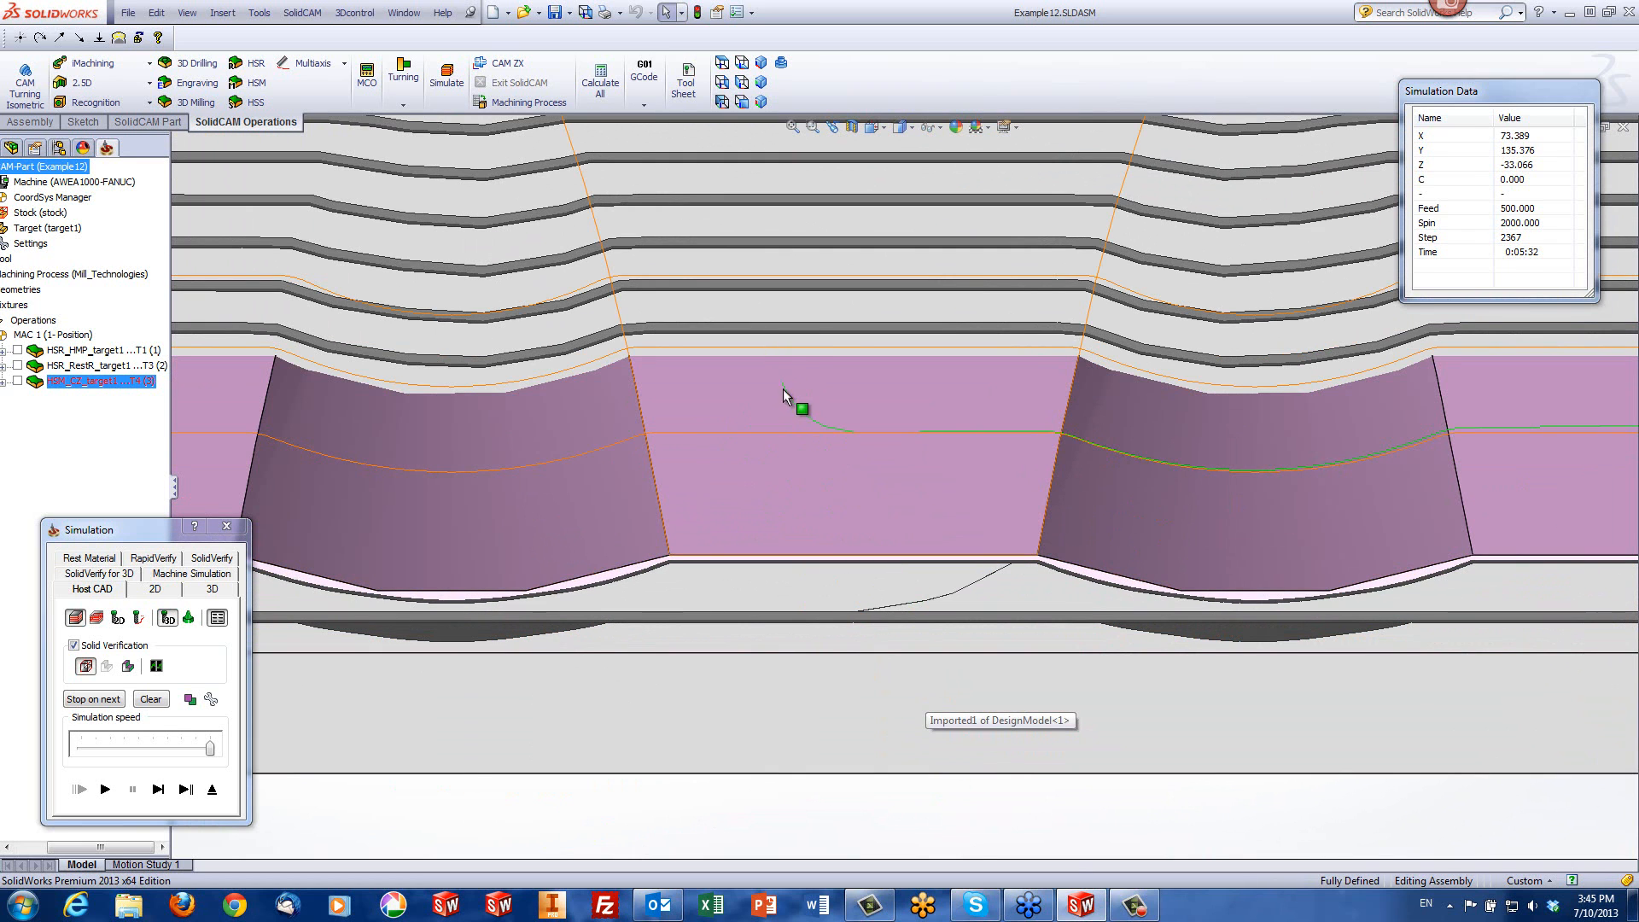
middle_click_drag(869, 495, 1037, 203)
scroll(804, 479, "up", 5)
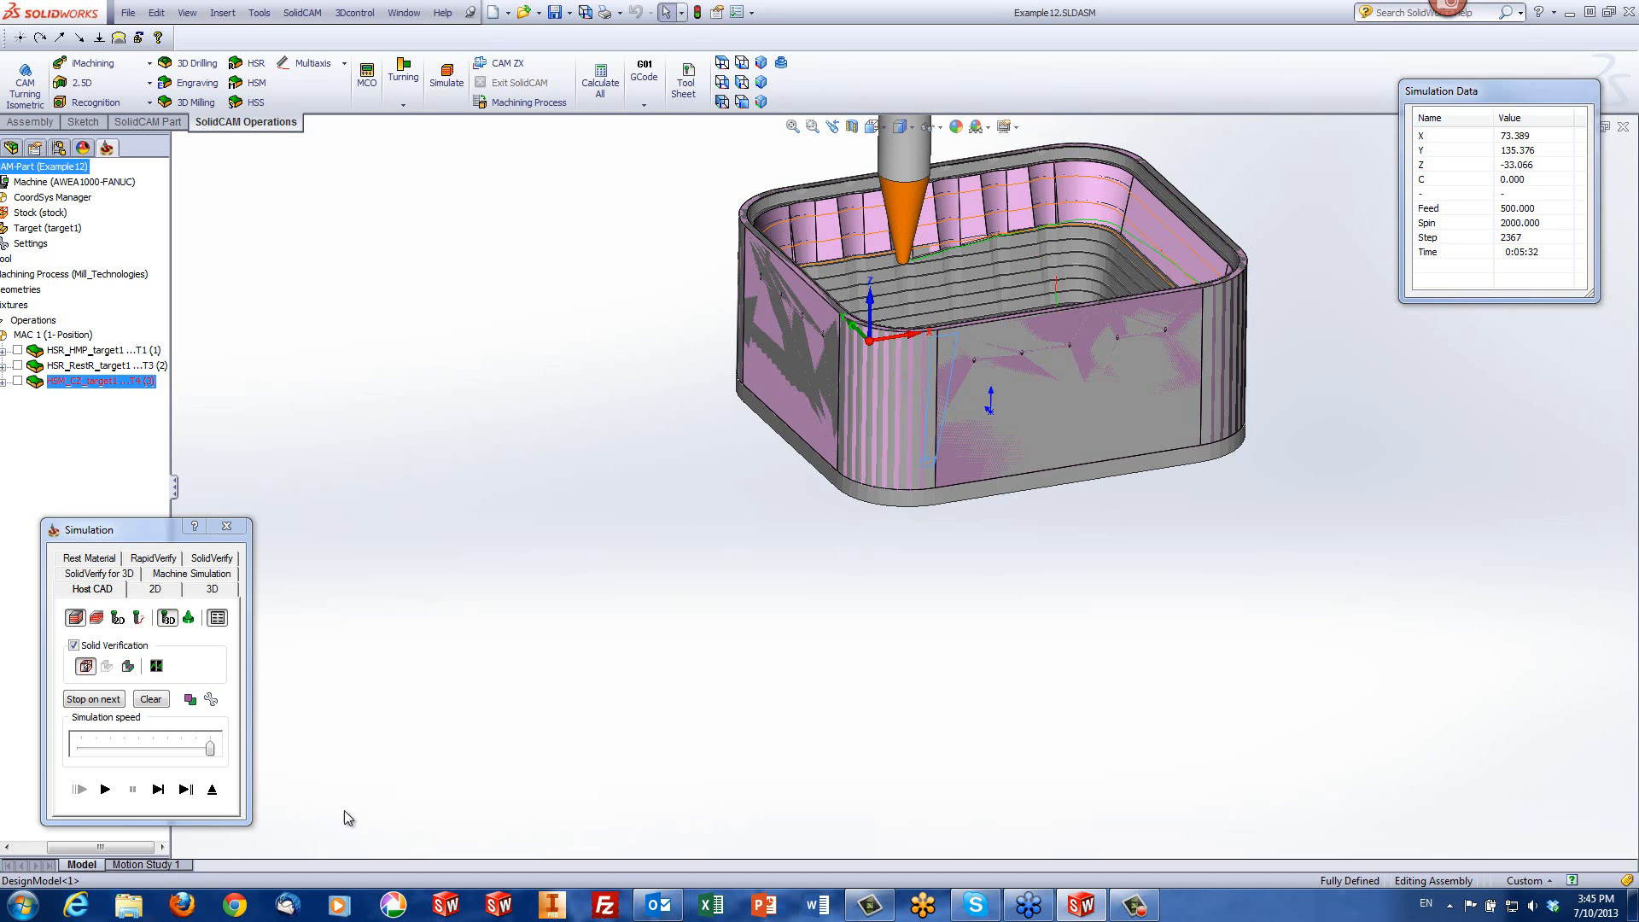
left_click(212, 790)
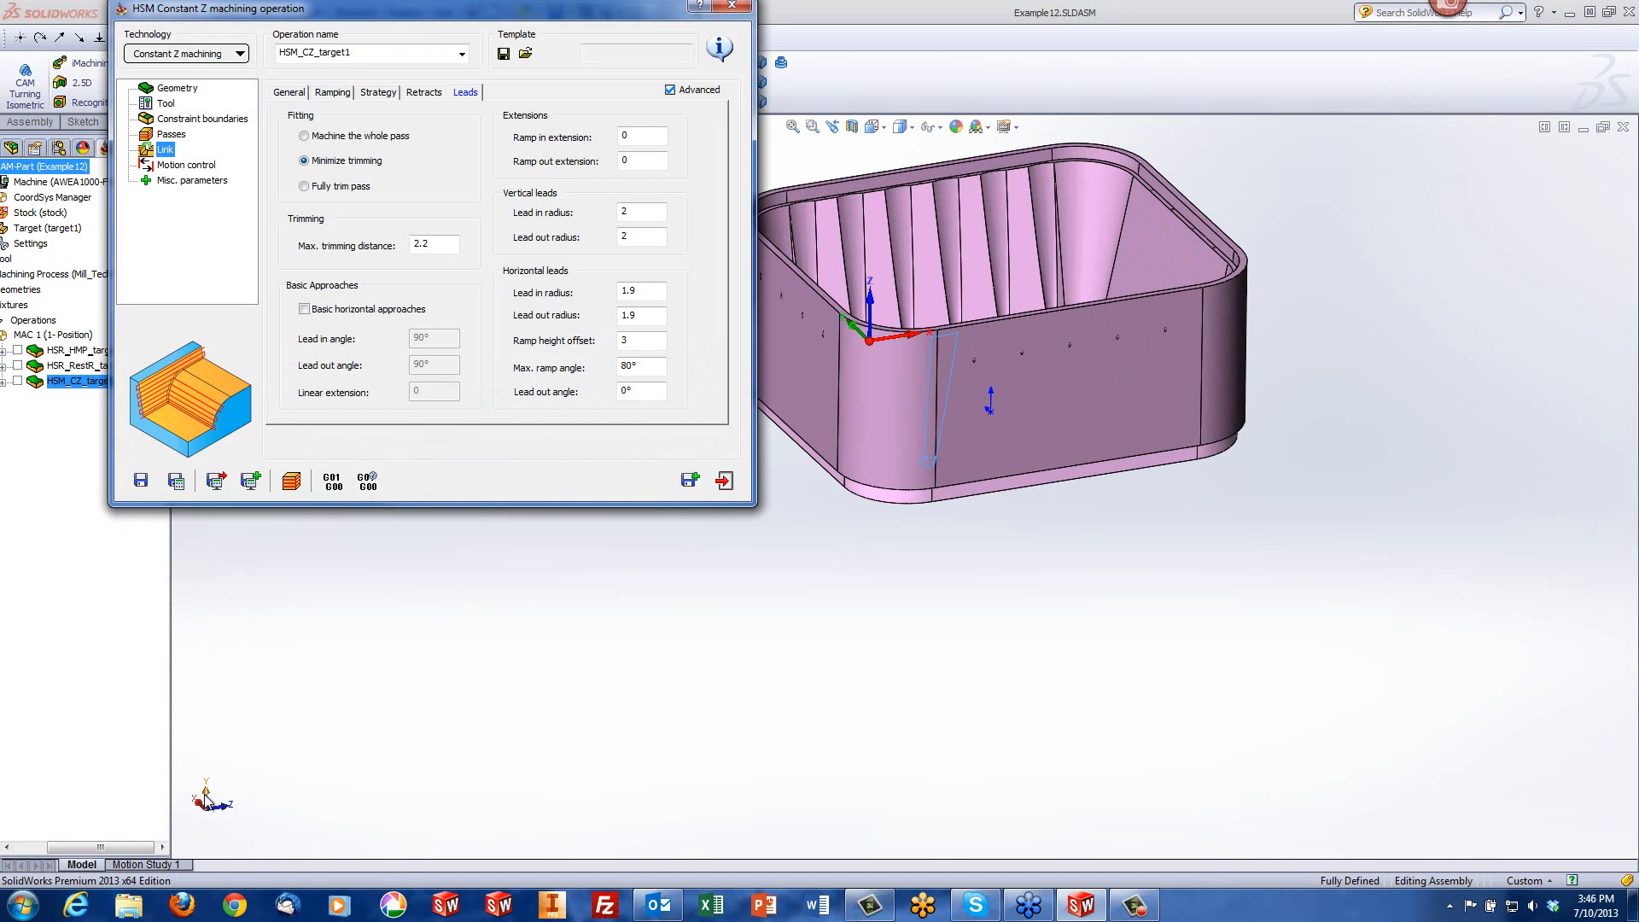
Step: Enable basic horizontal approaches and set the horizontal lead in and lead out radii to 5
left_click(305, 309)
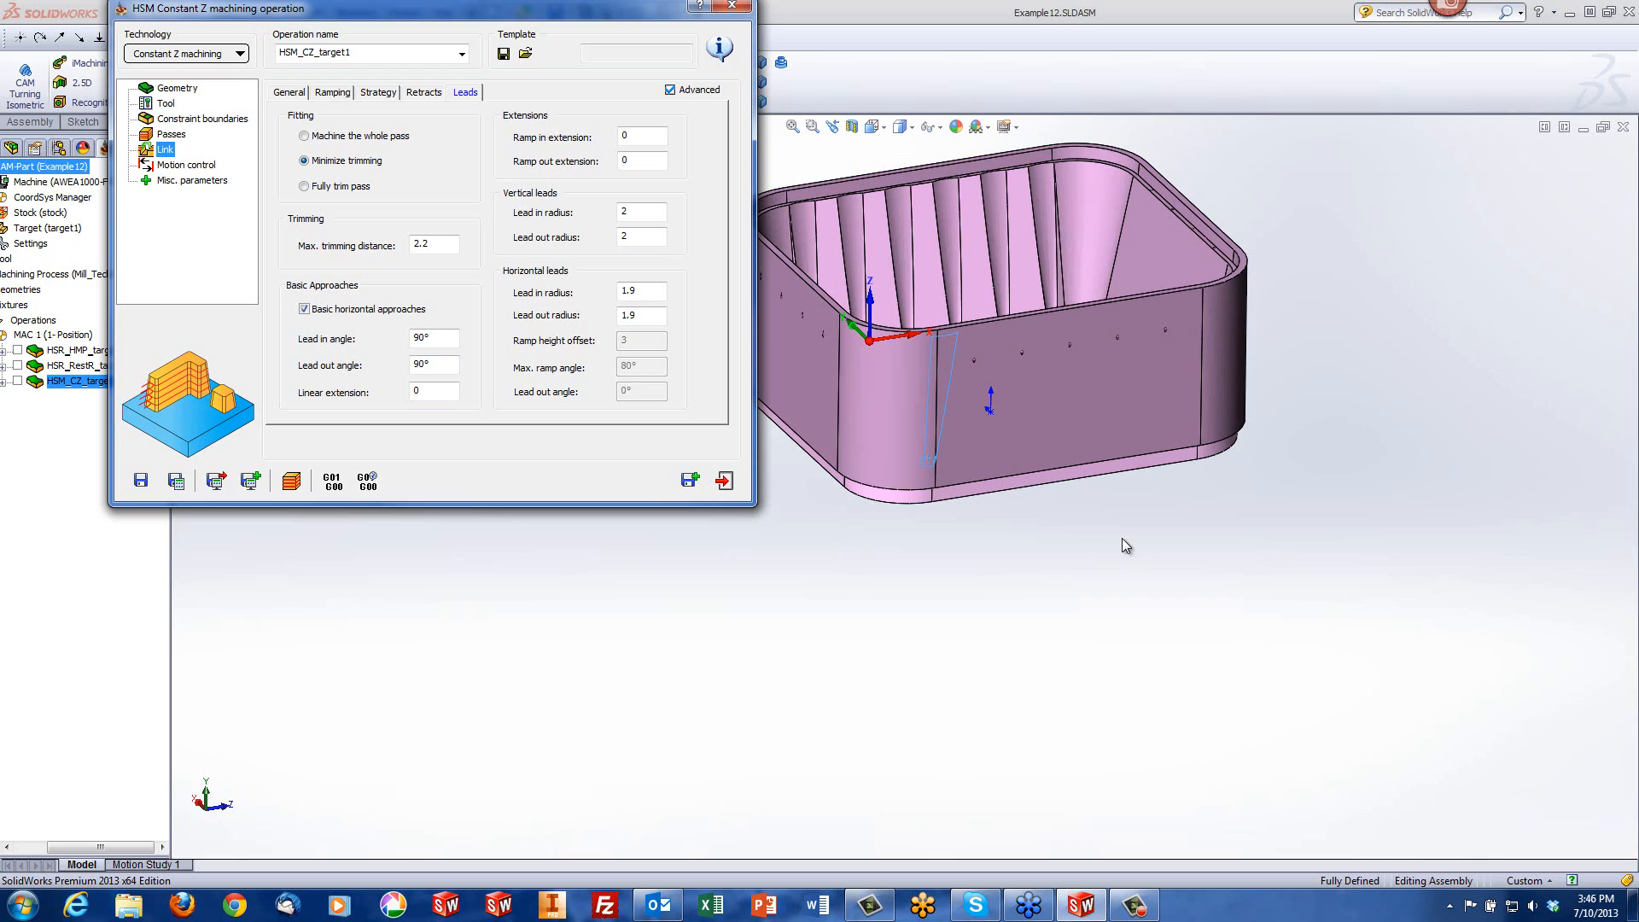
left_click(642, 288)
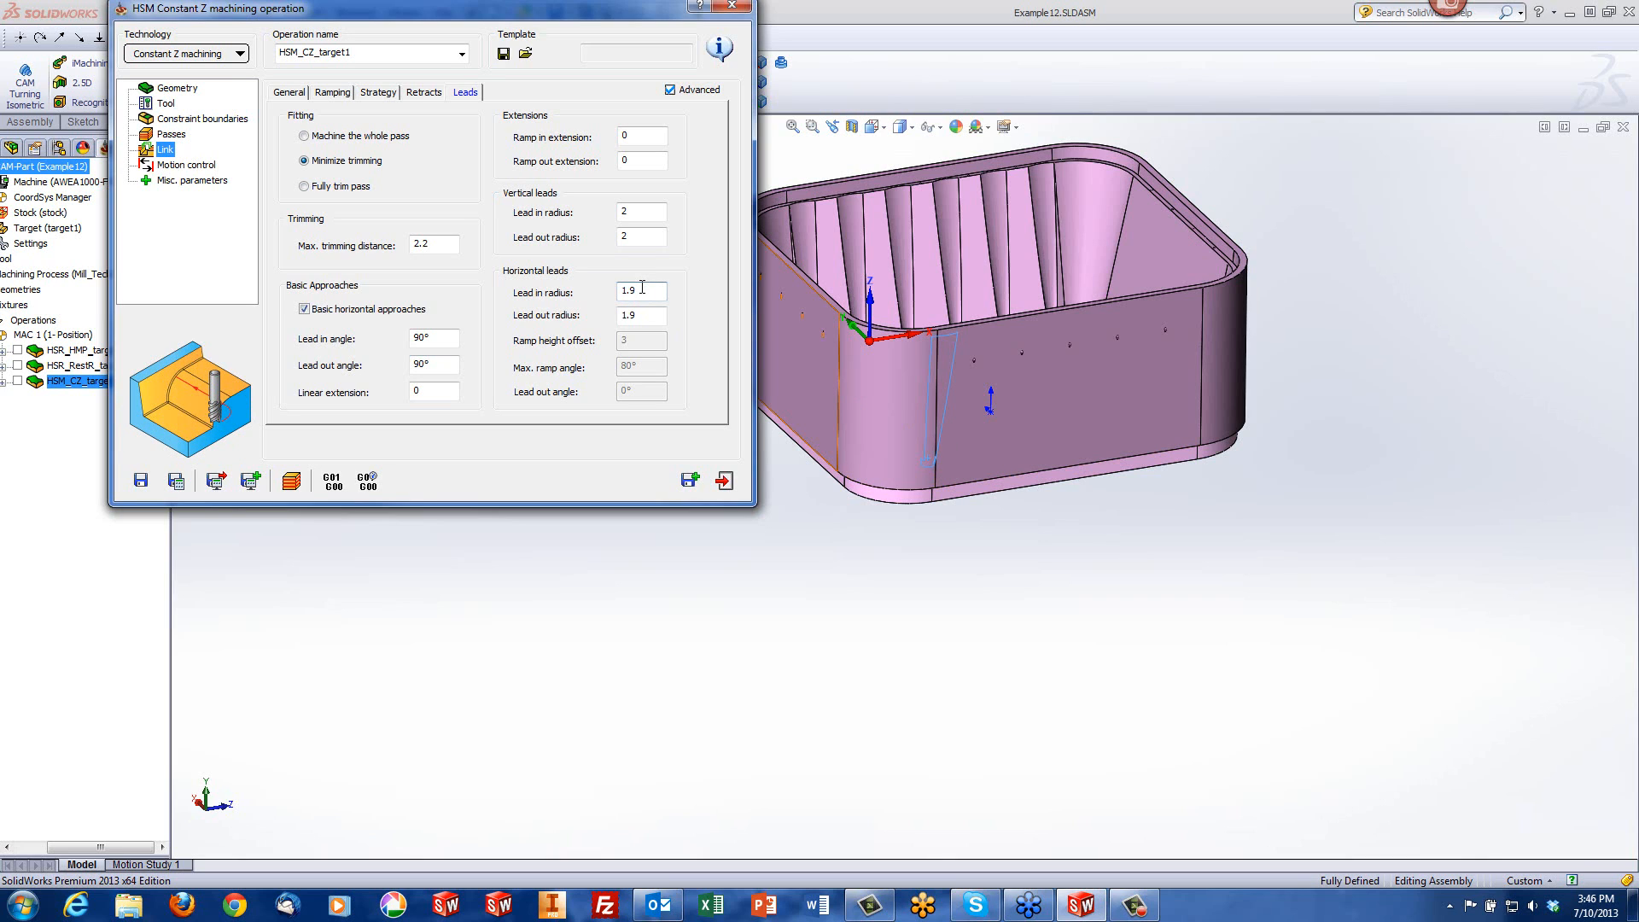
double_click(642, 288)
type("5")
double_click(657, 316)
type("5")
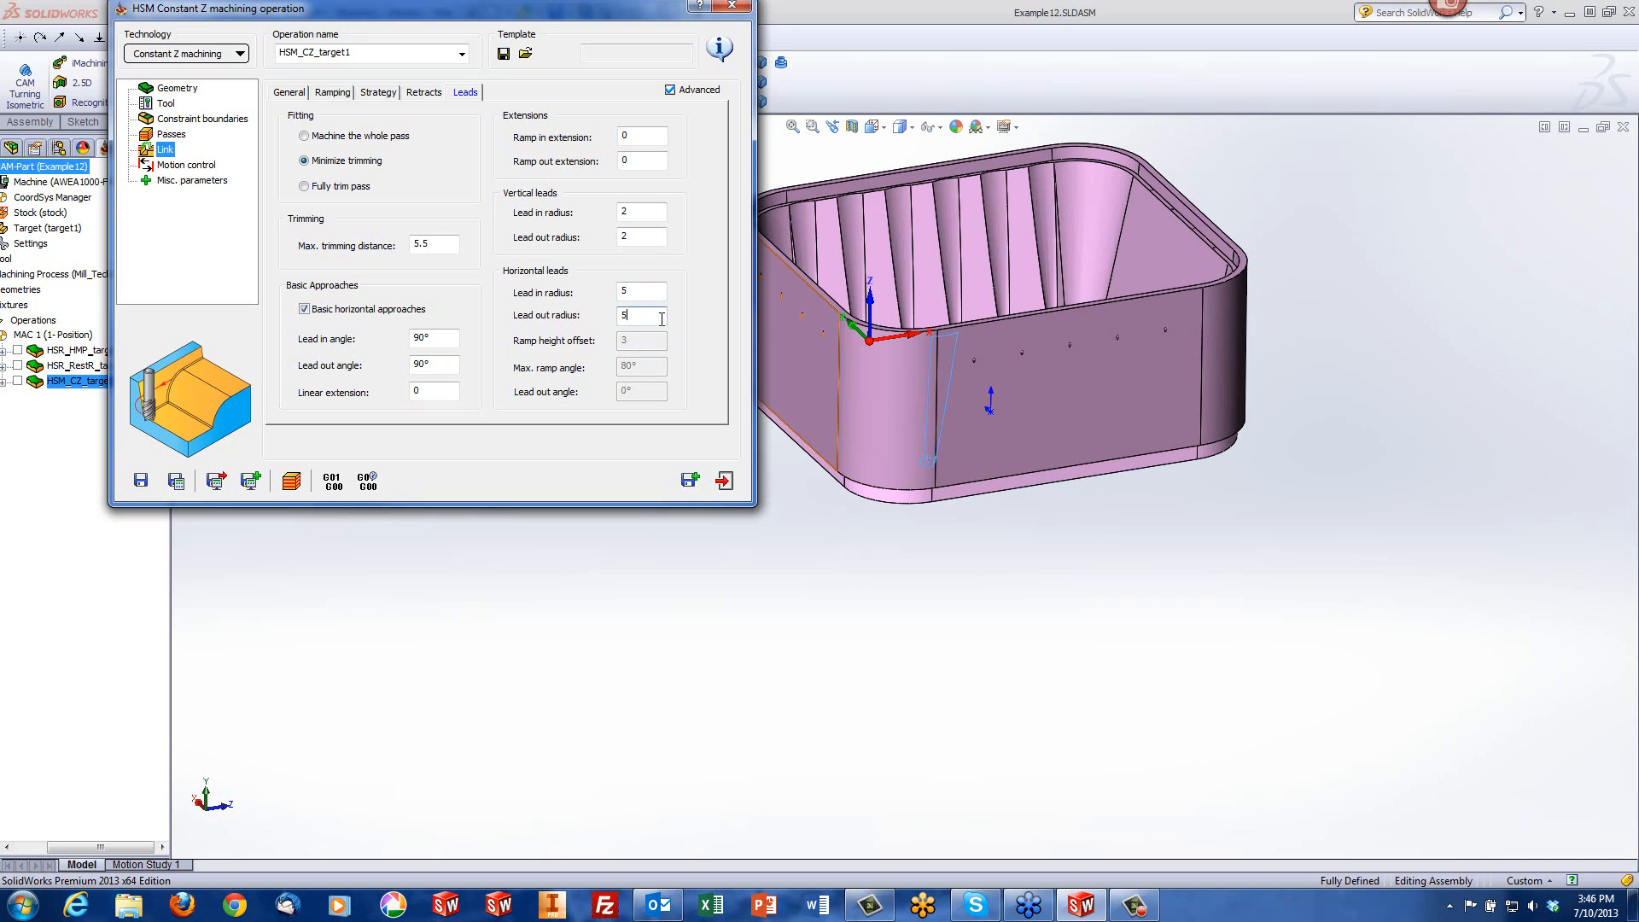
Step: Simulate the Constant Z operation in top view, advancing one move at a time through the taper mill's approach to the ribbed wall
left_click(291, 482)
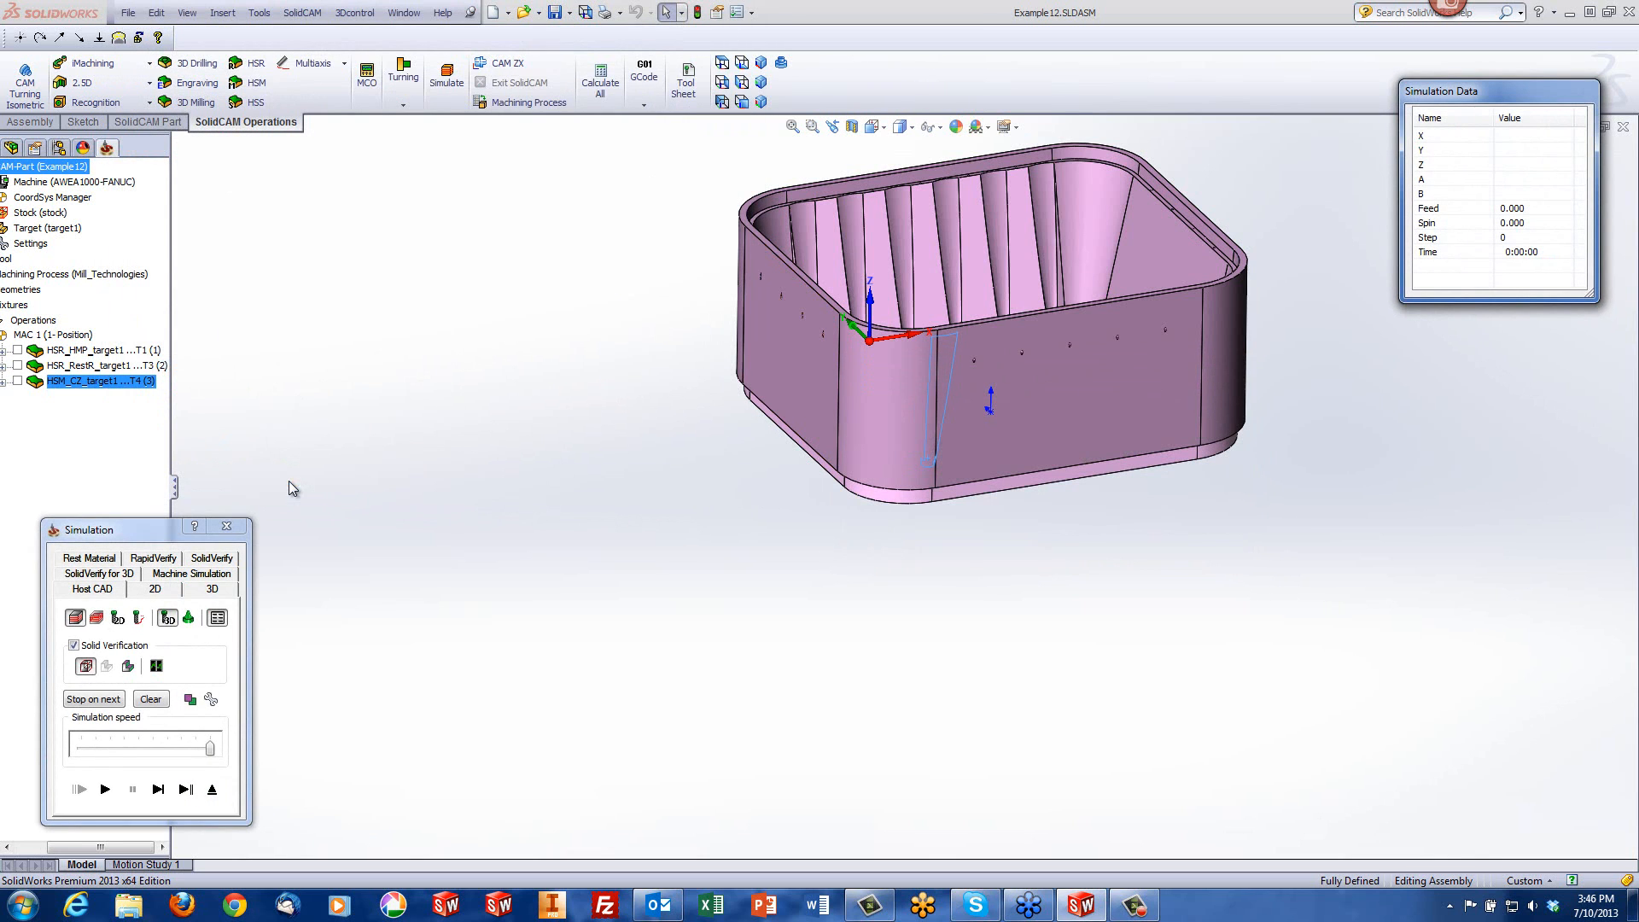
left_click(724, 65)
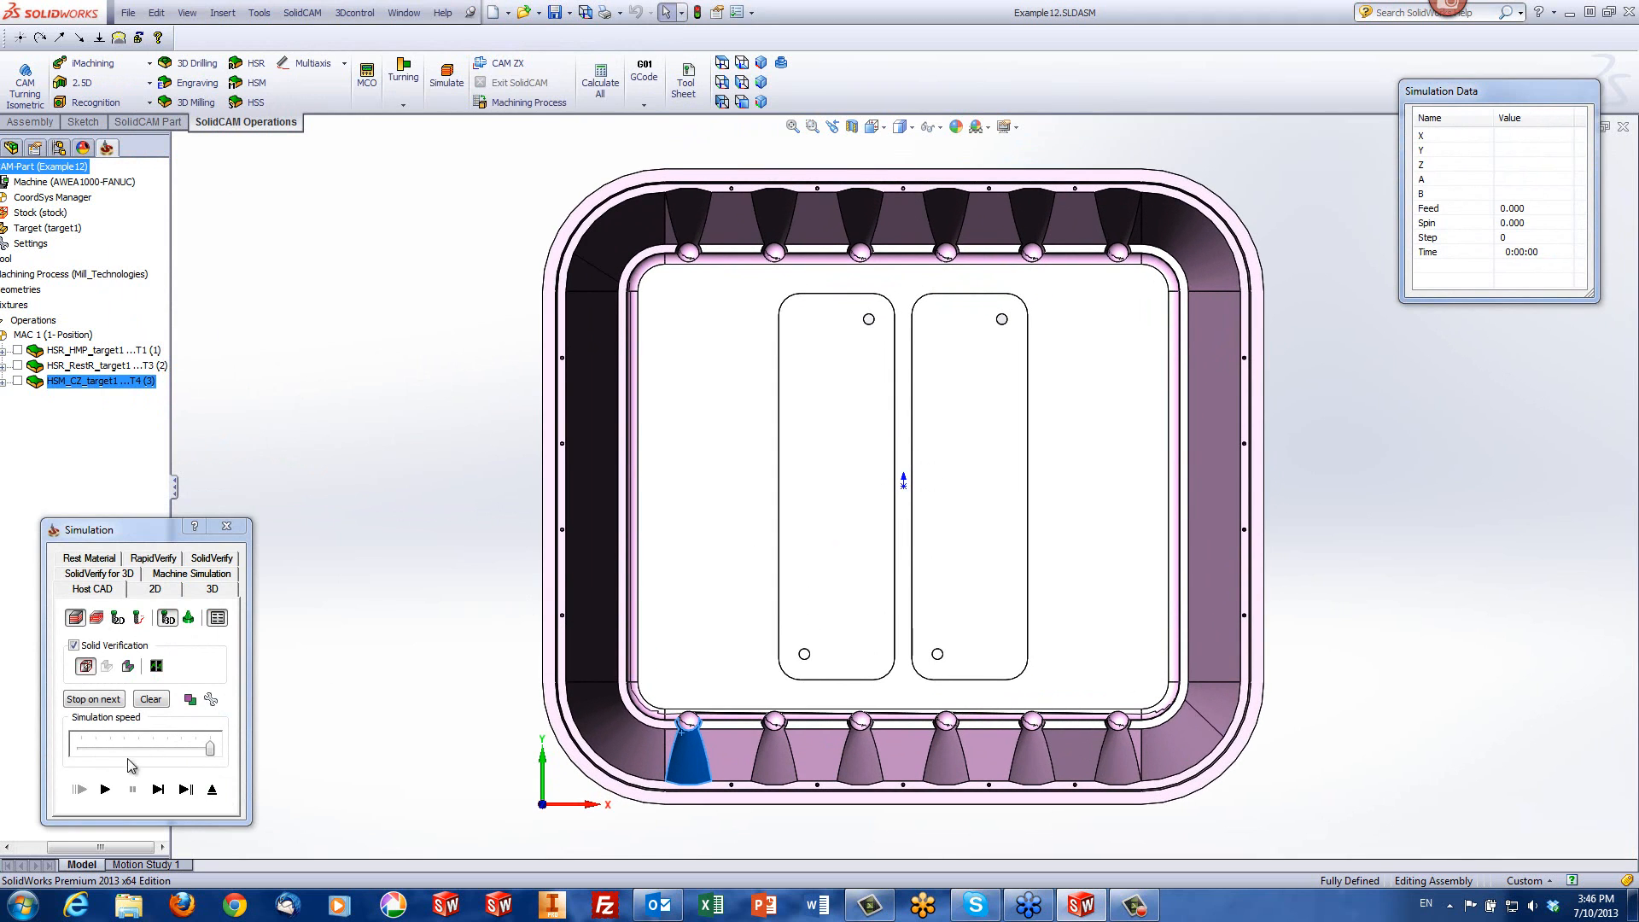
left_click(159, 789)
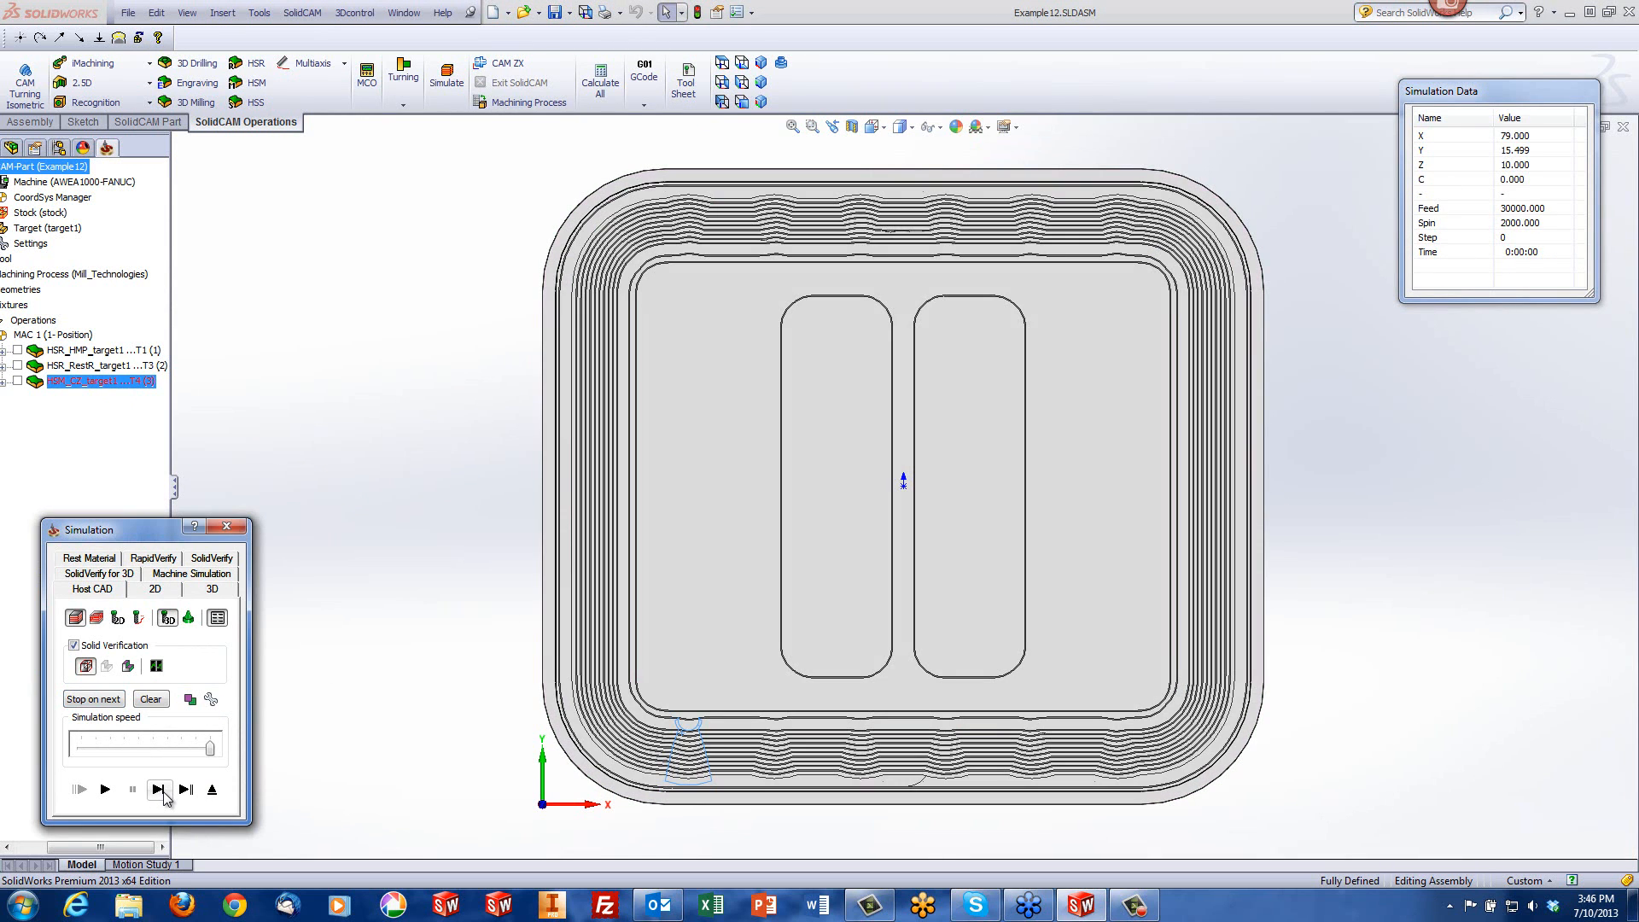
left_click(159, 789)
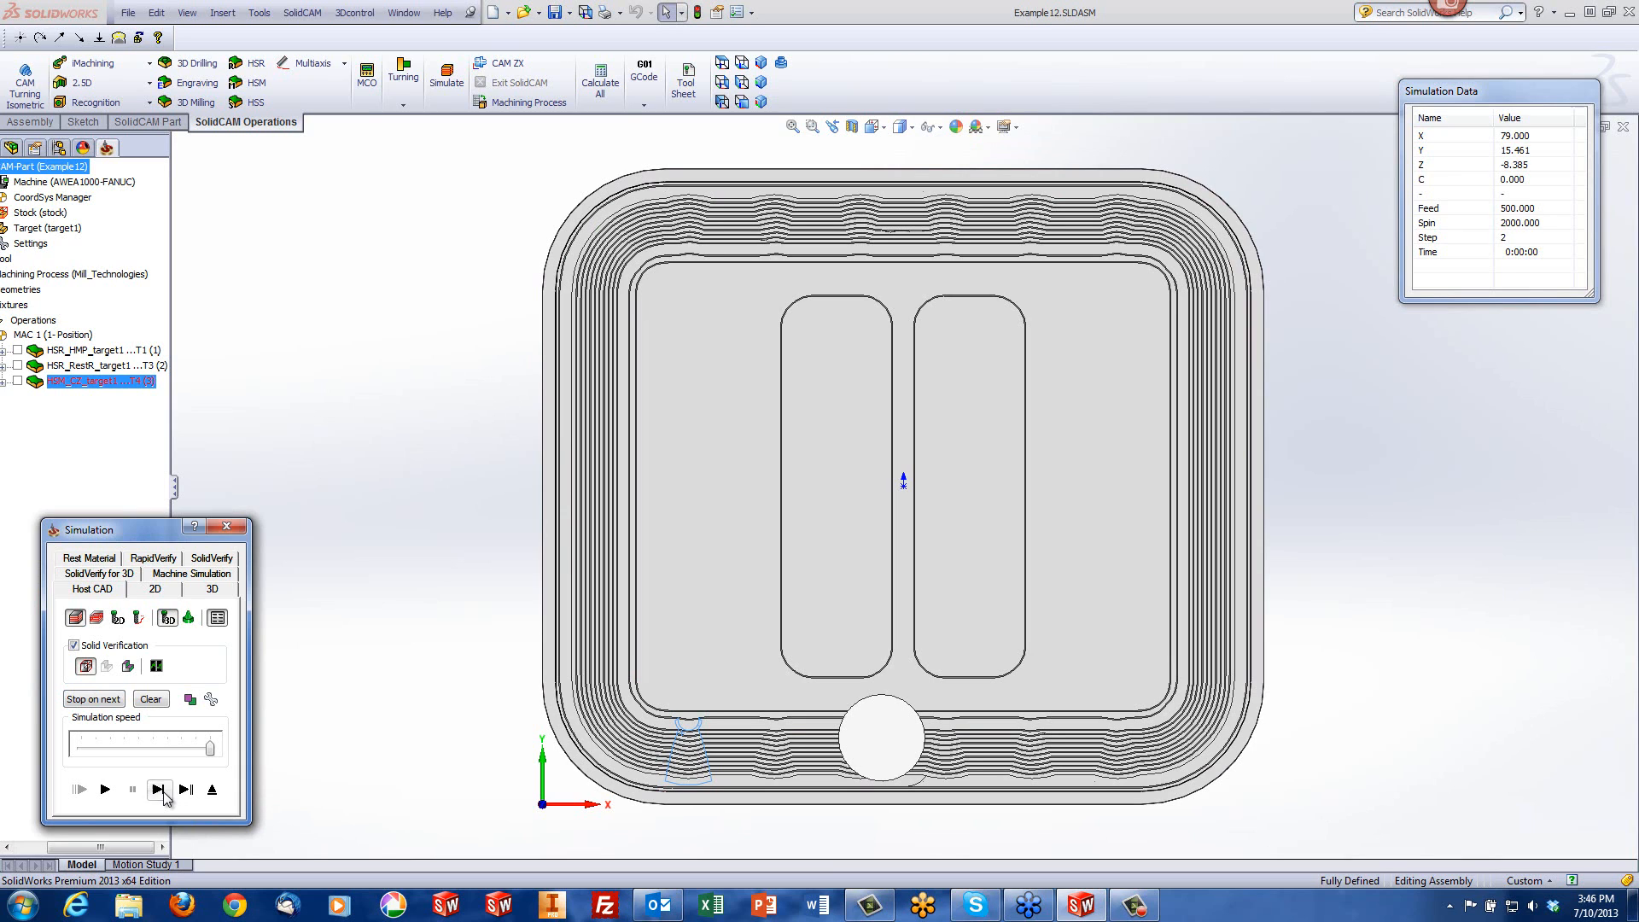
left_click(159, 789)
left_click(159, 789)
left_click(159, 789)
left_click(158, 789)
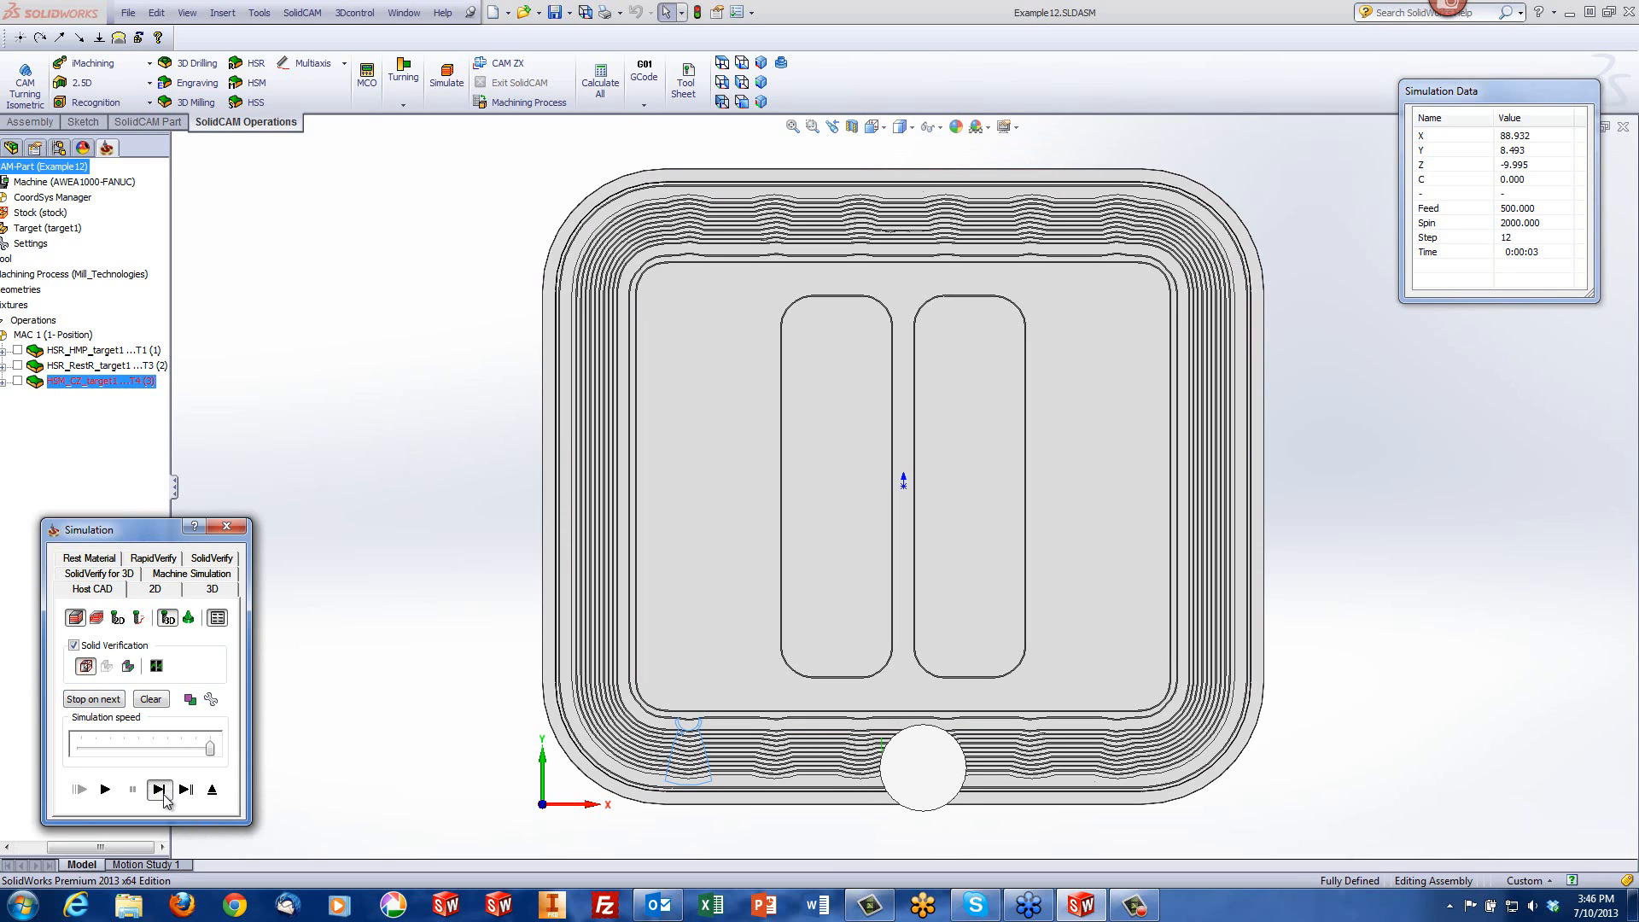
left_click(159, 789)
left_click(159, 789)
left_click(159, 790)
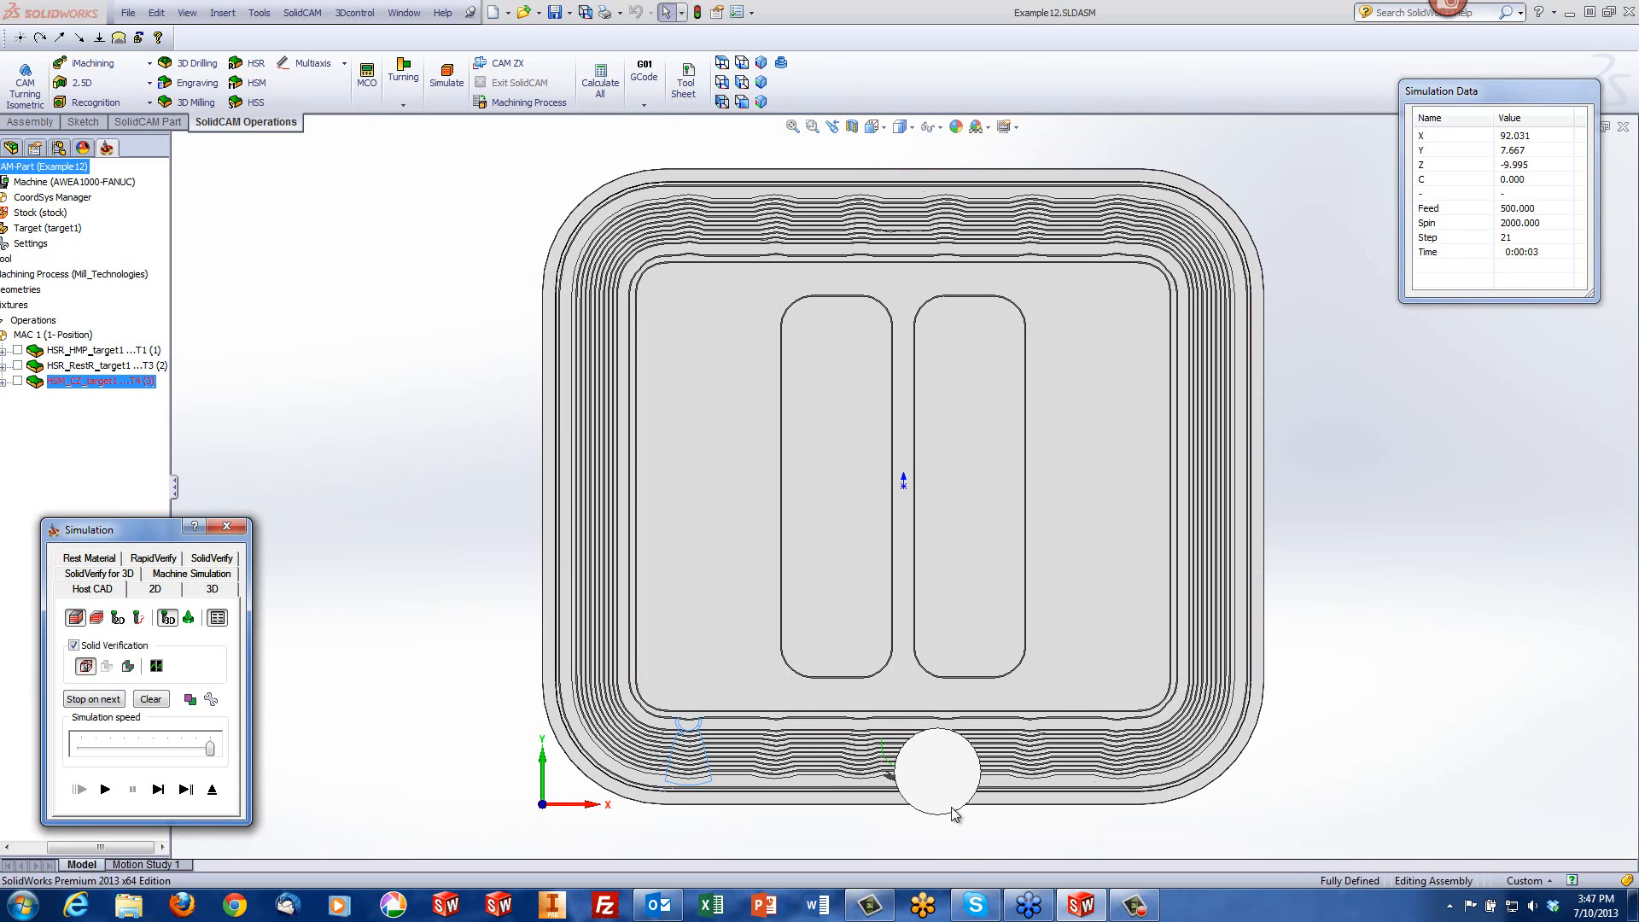
Step: Play the rest of the Constant Z simulation in tilted views, inspect the taper mill's leads on the ribbed wall, and exit the simulation
middle_click_drag(953, 813, 1186, 648)
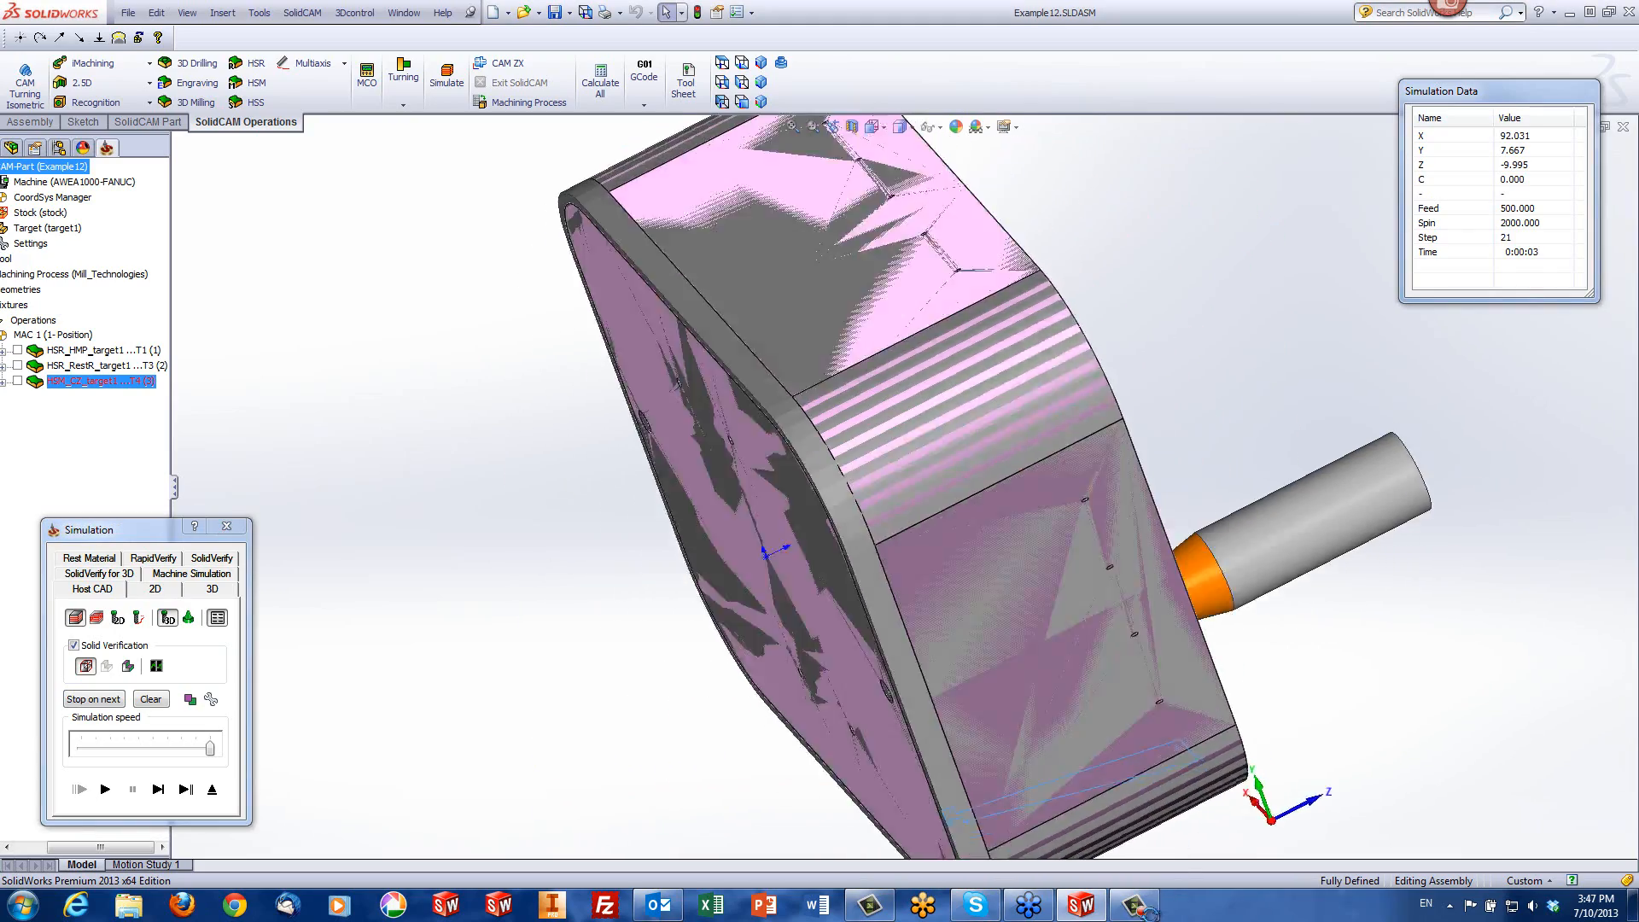
middle_click_drag(1146, 911, 1089, 899)
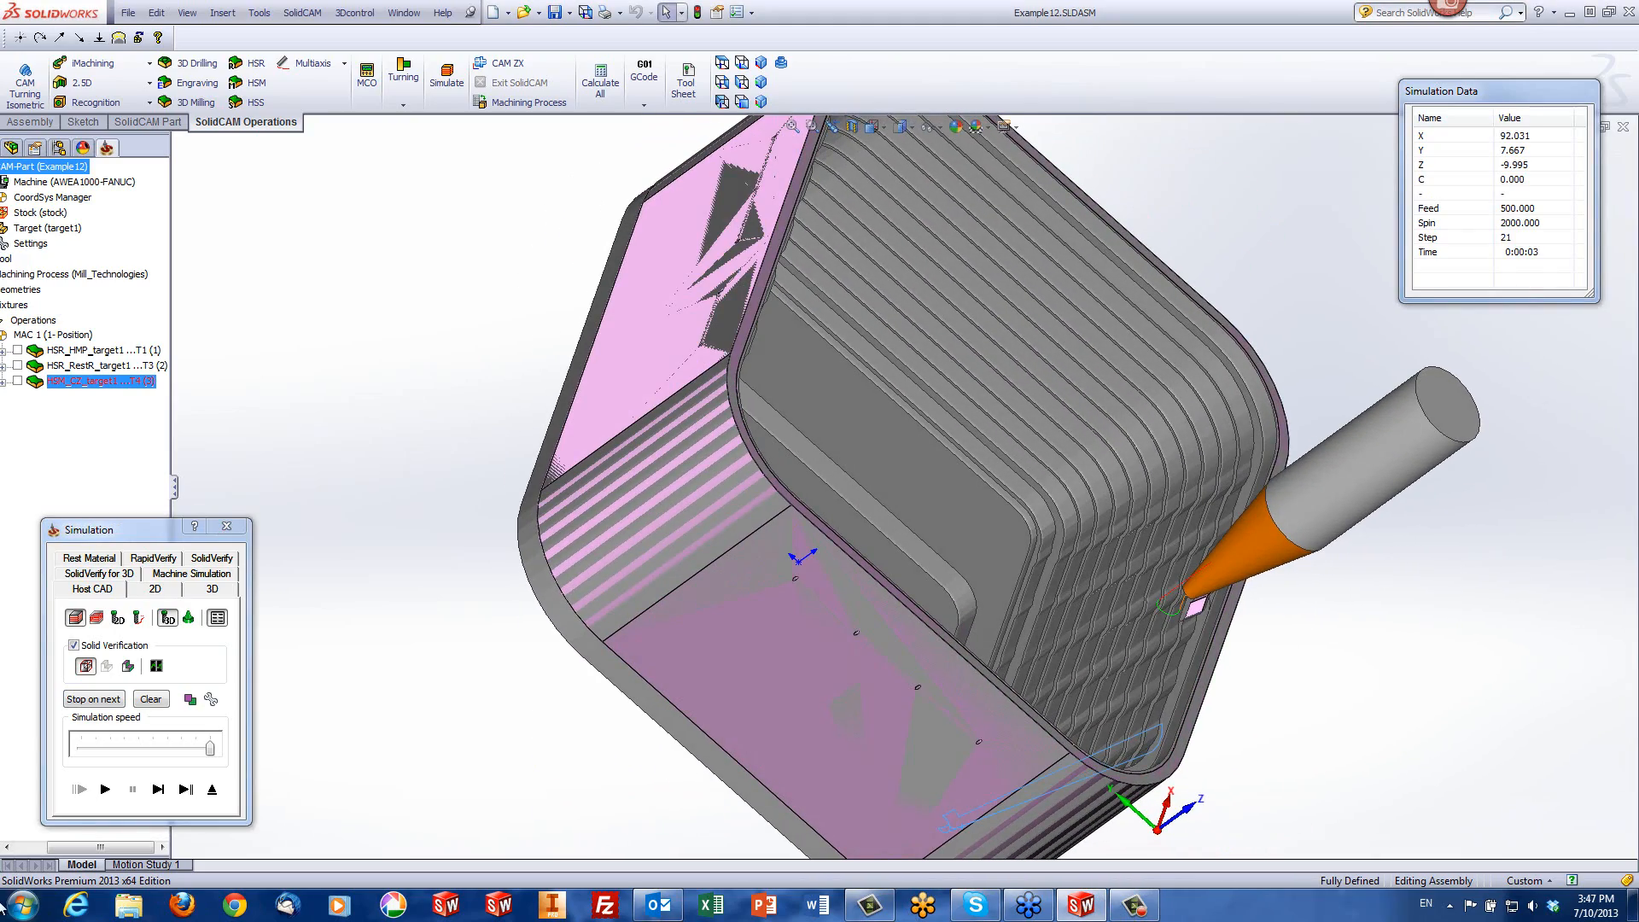
left_click(111, 788)
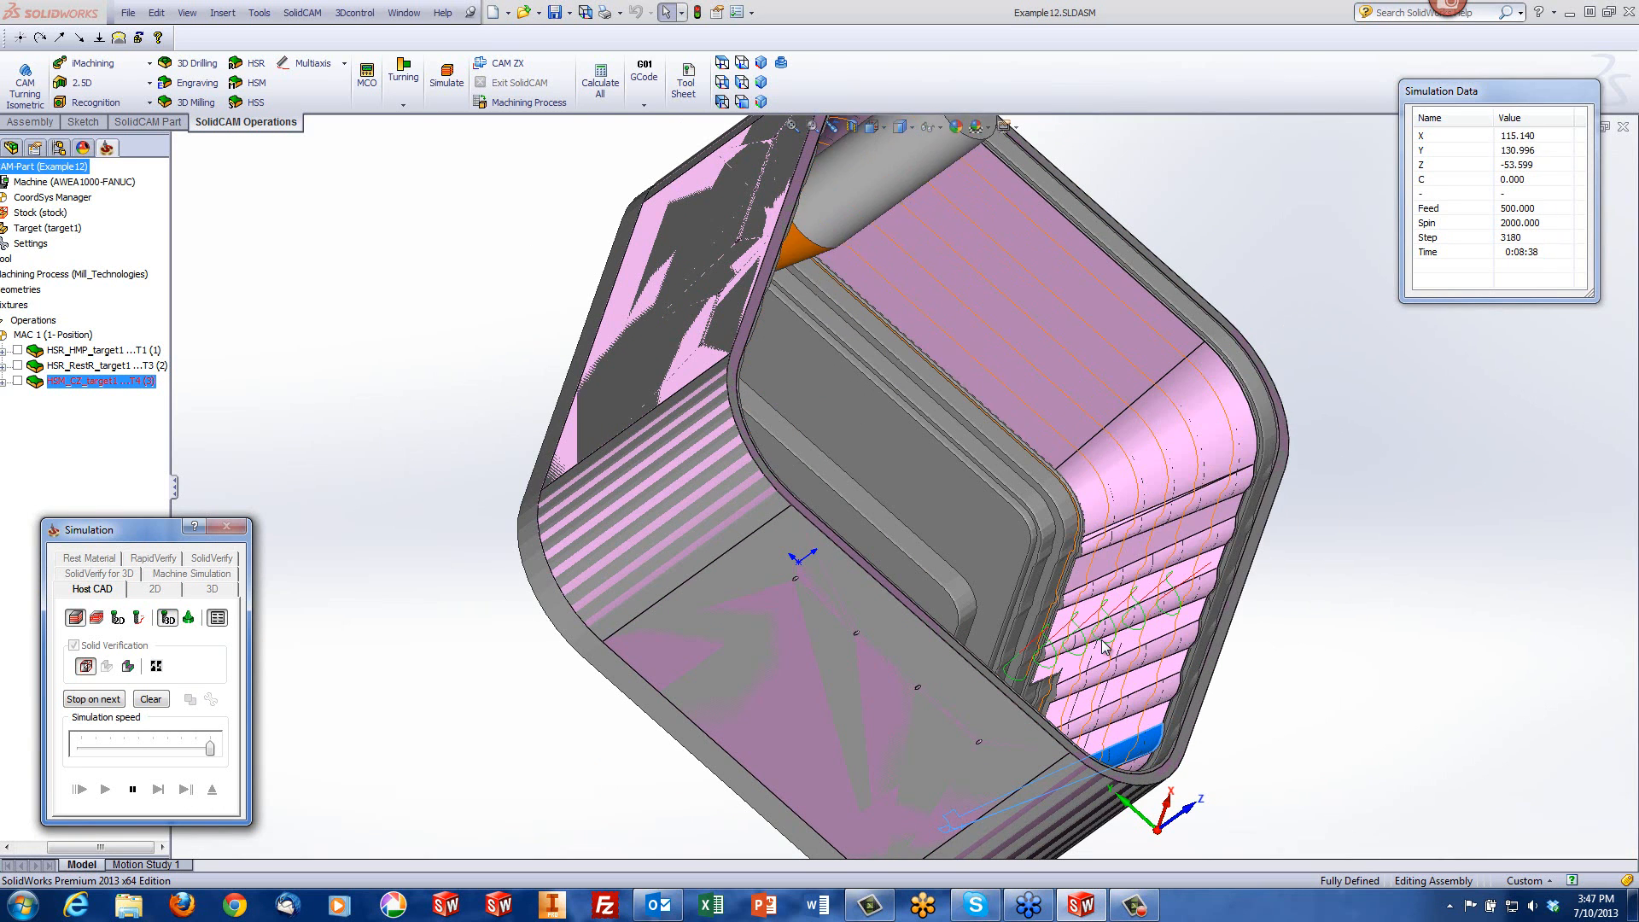
middle_click_drag(1106, 646, 1037, 532)
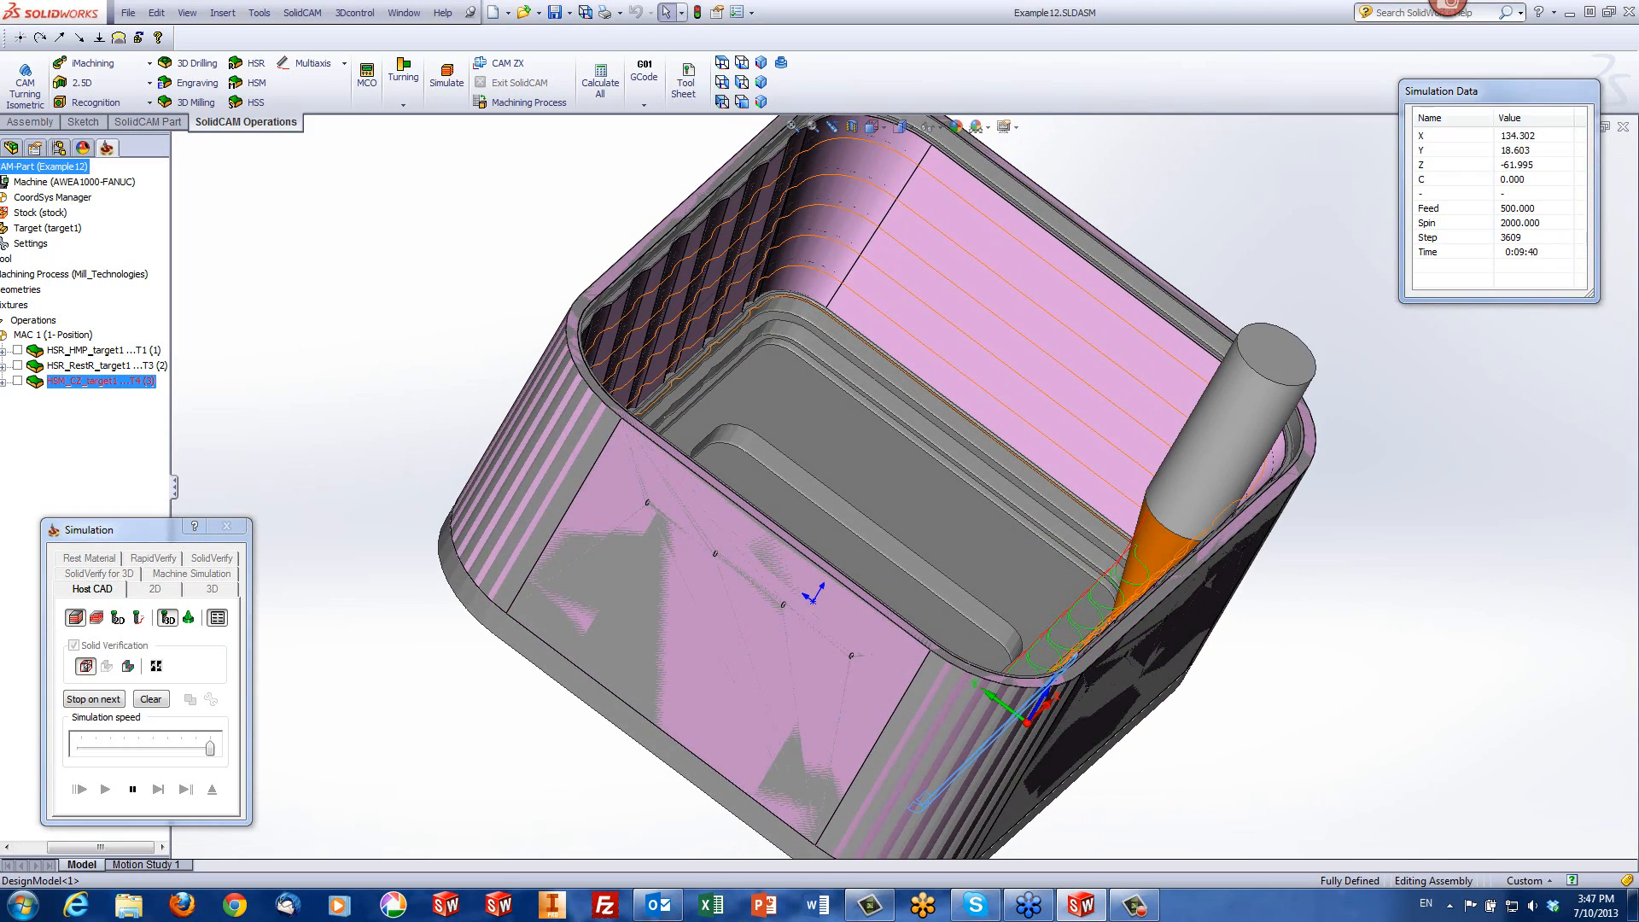
left_click(131, 789)
left_click(212, 789)
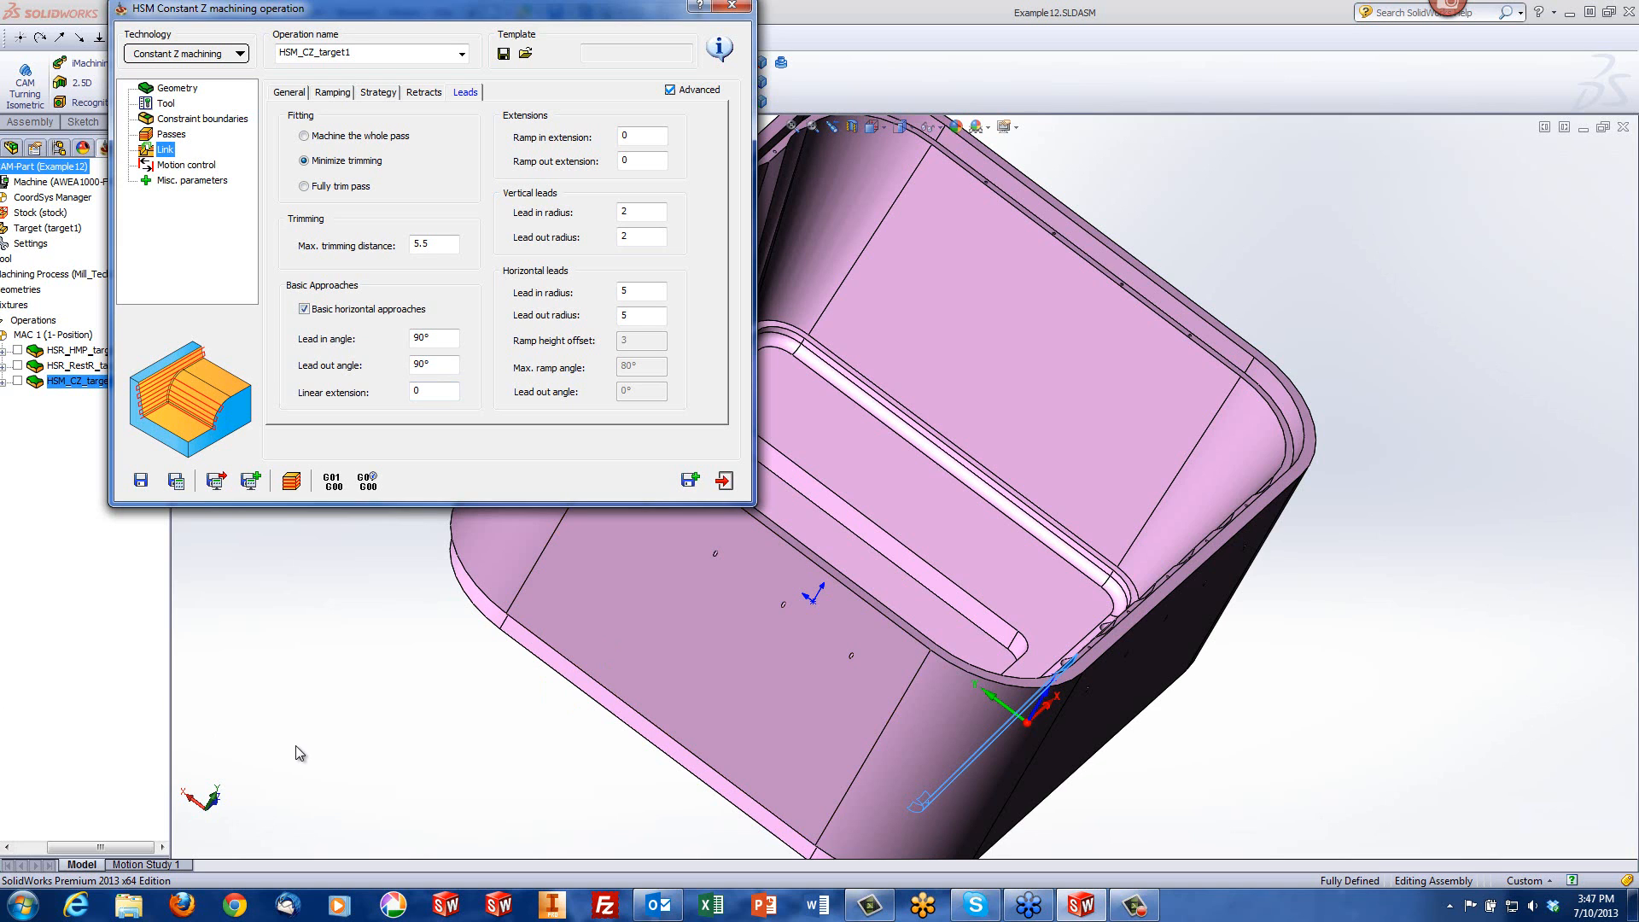
Step: Switch to Internet Explorer and open the Webinar Recordings page on the SolidCAM website
left_click(76, 905)
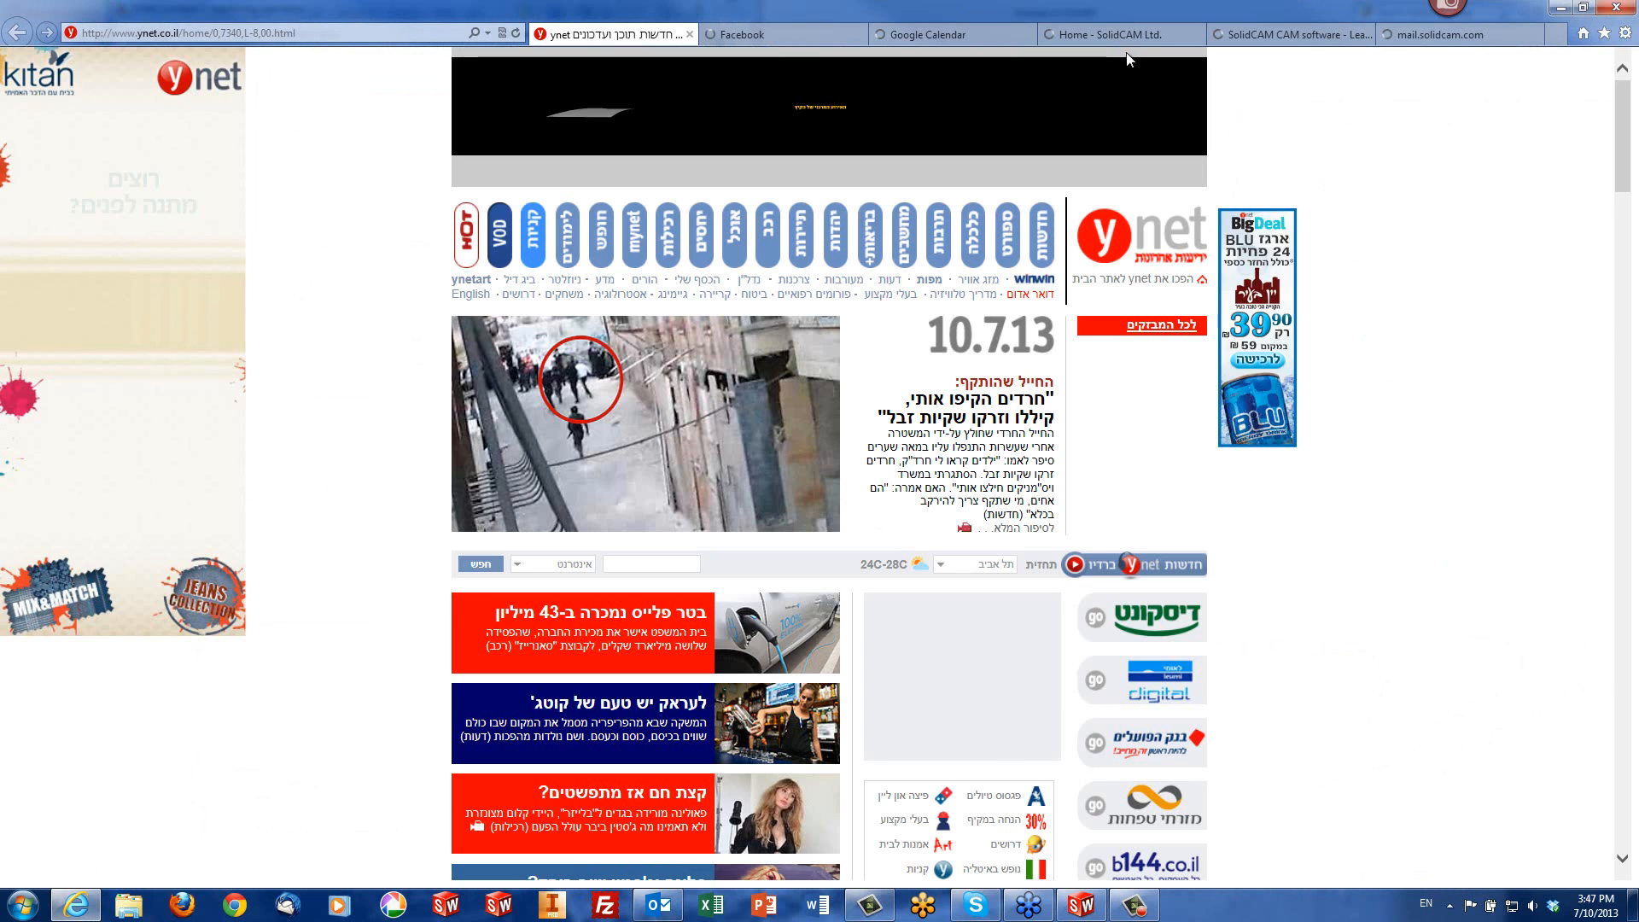
left_click(1243, 41)
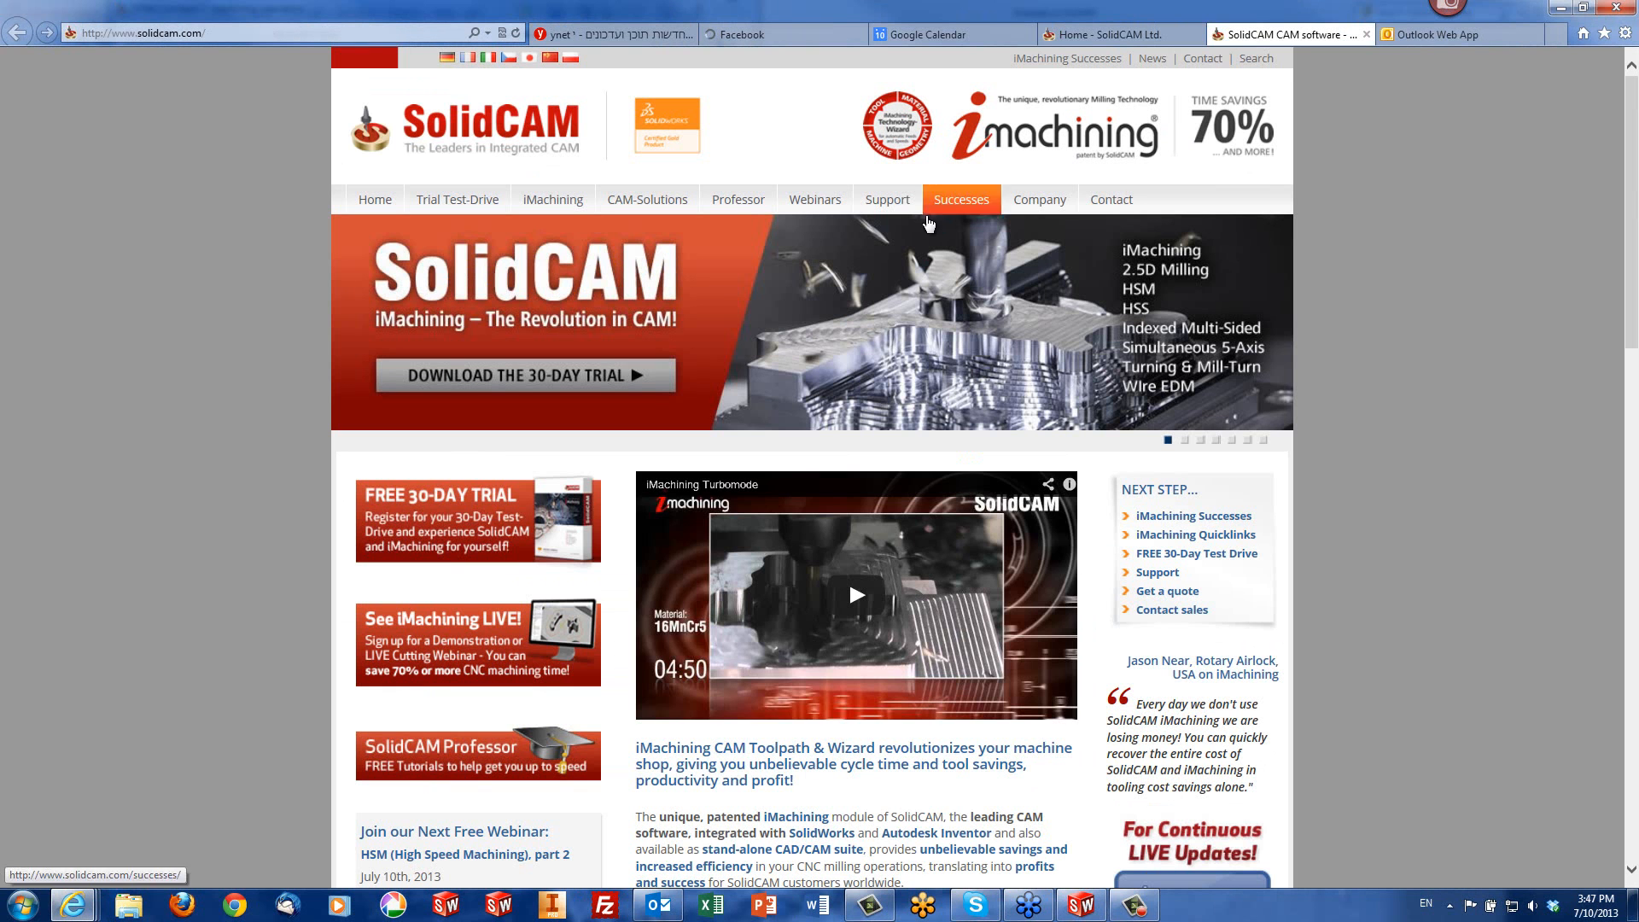
mouse_move(832, 214)
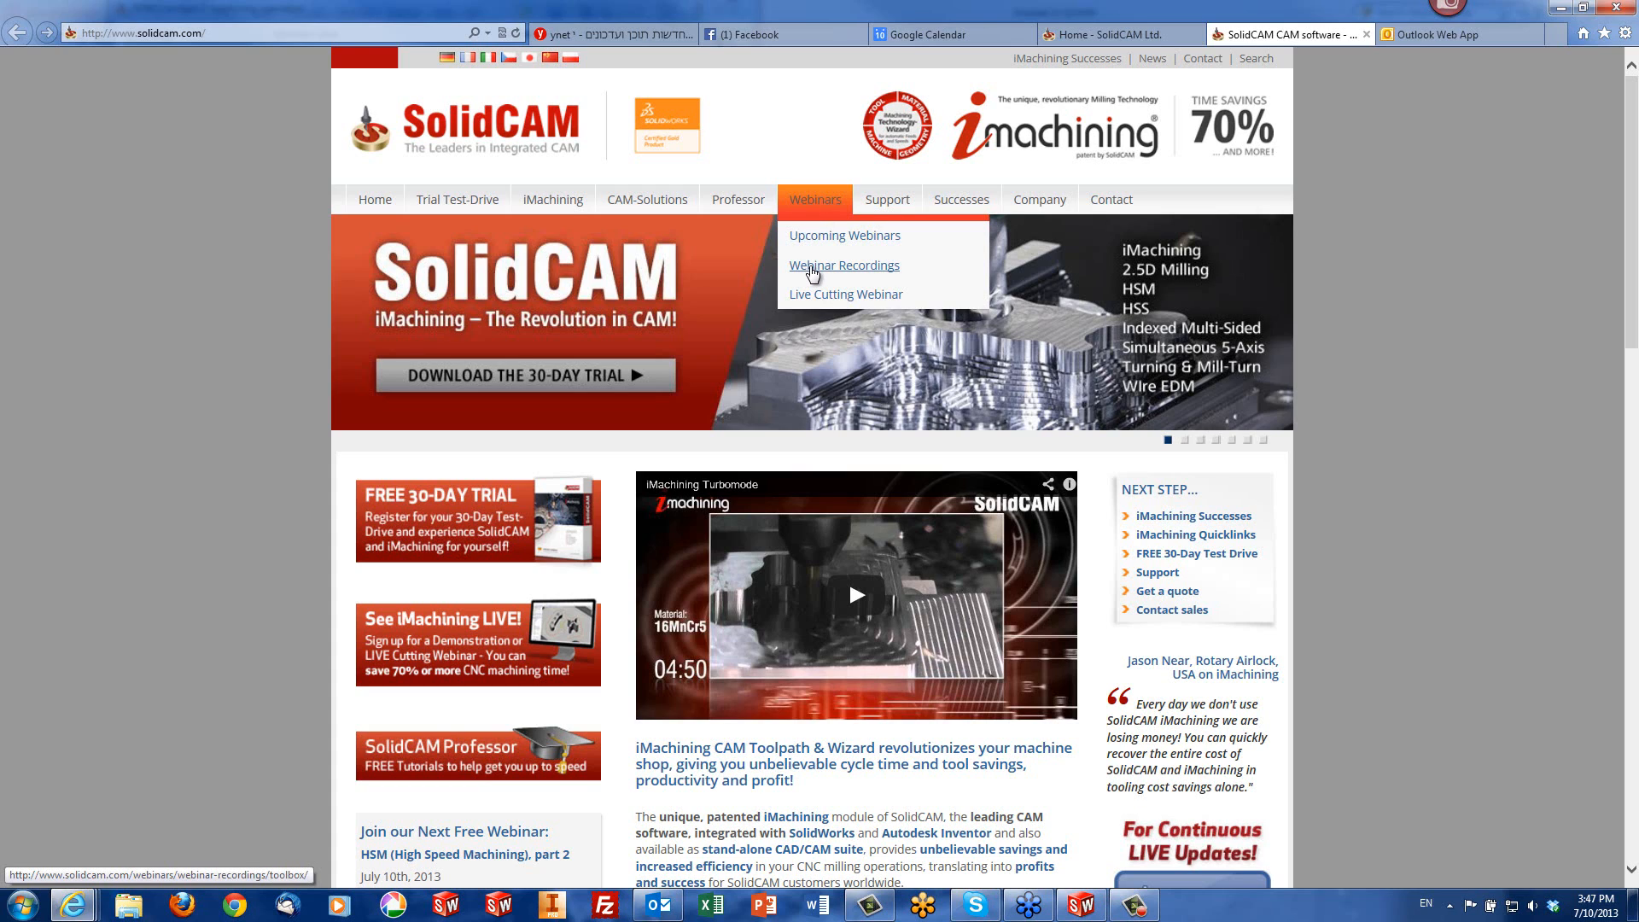
left_click(812, 270)
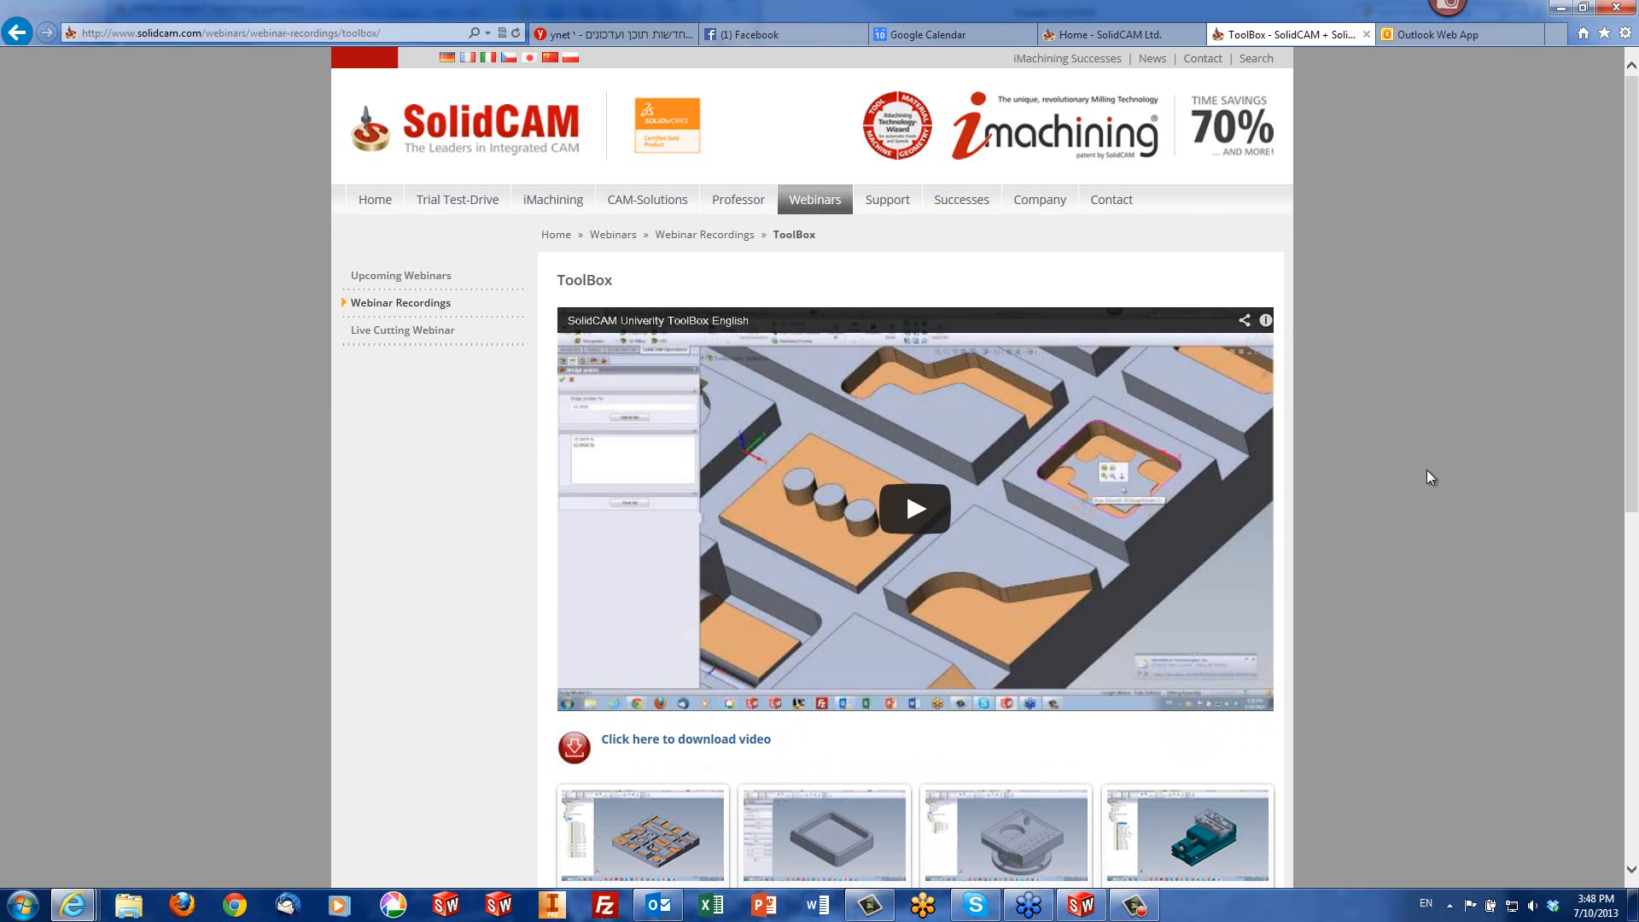
Step: Browse the list of recorded webinars and open the Drill Recognition & Thread Mill recording's page
scroll(1426, 470, "down", 8)
scroll(1429, 466, "up", 4)
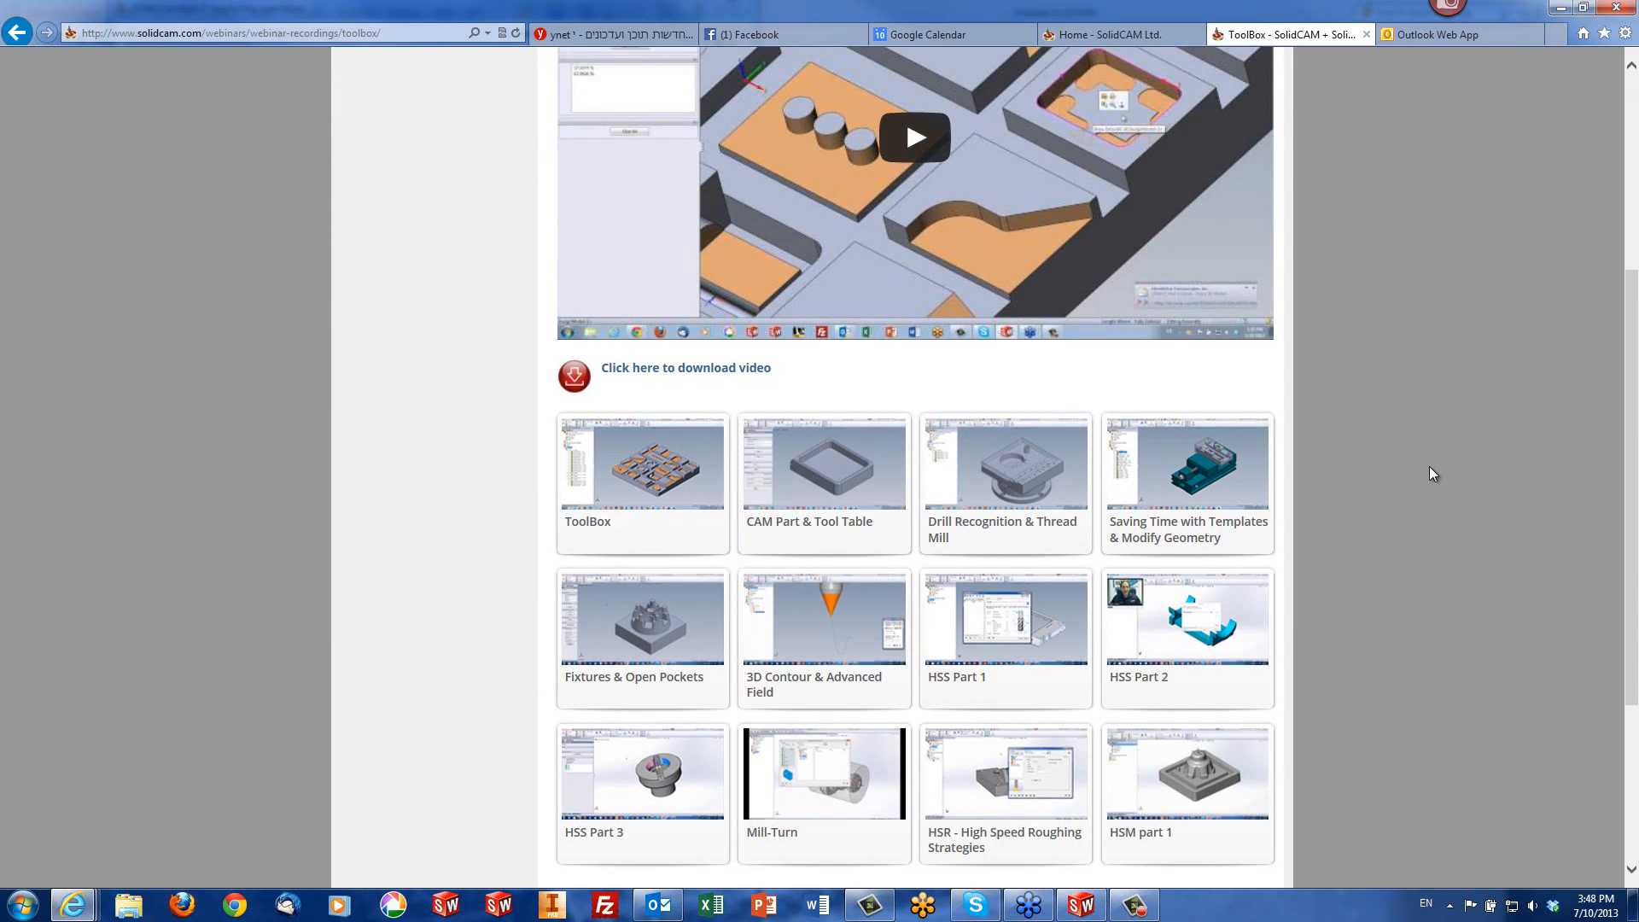
left_click(1010, 467)
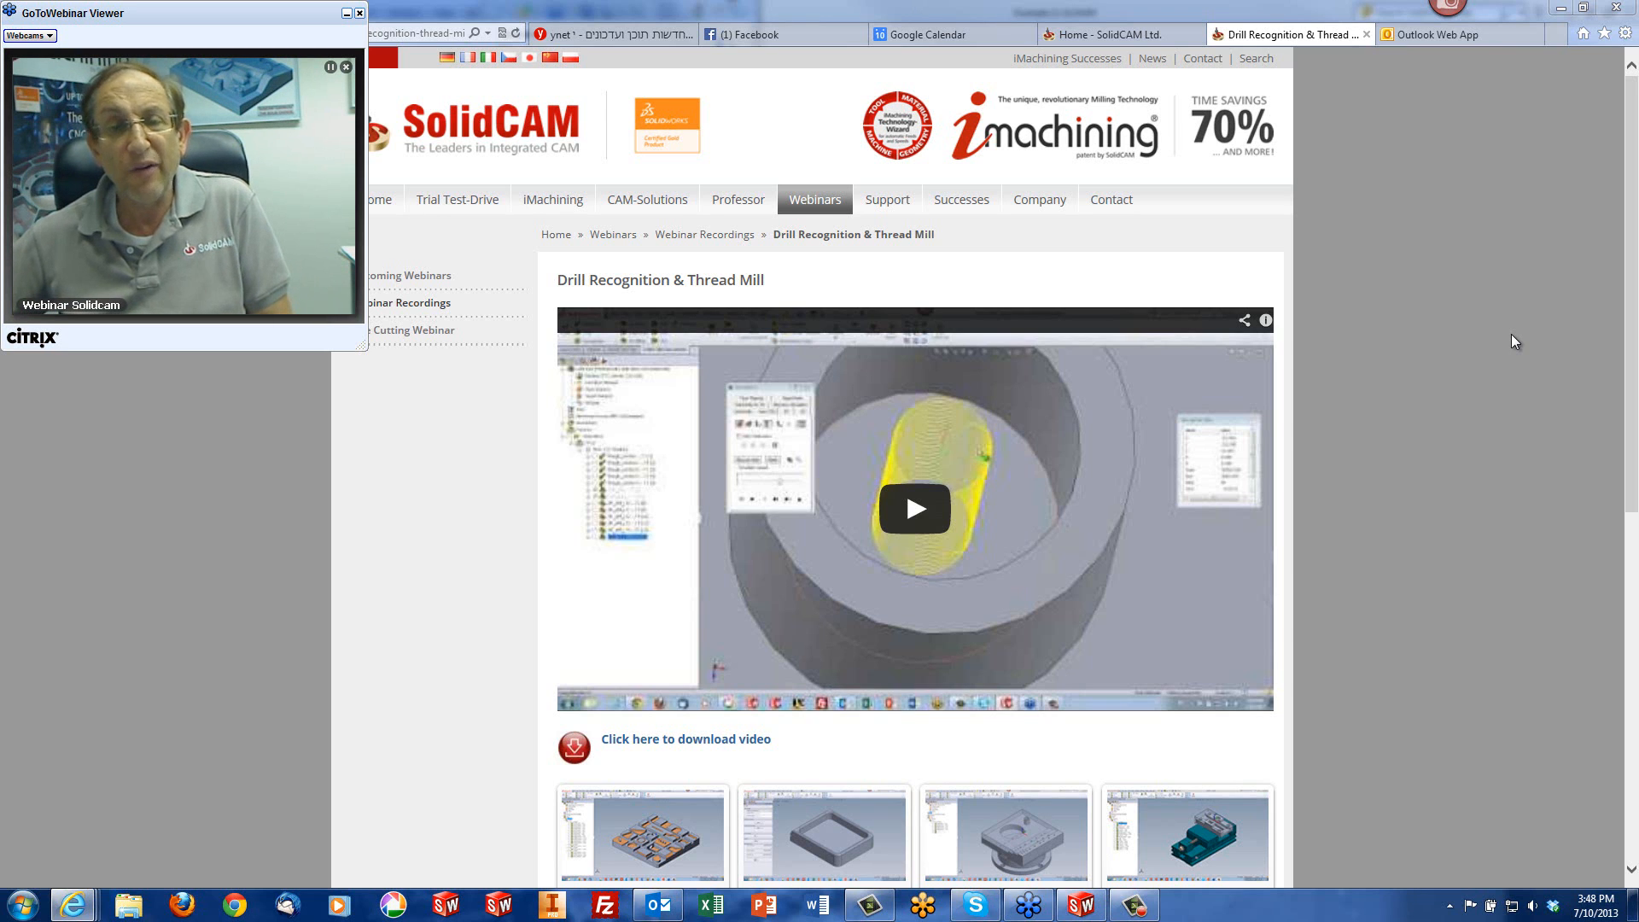
left_click(1510, 334)
scroll(1510, 334, "down", 1)
scroll(1510, 334, "down", 3)
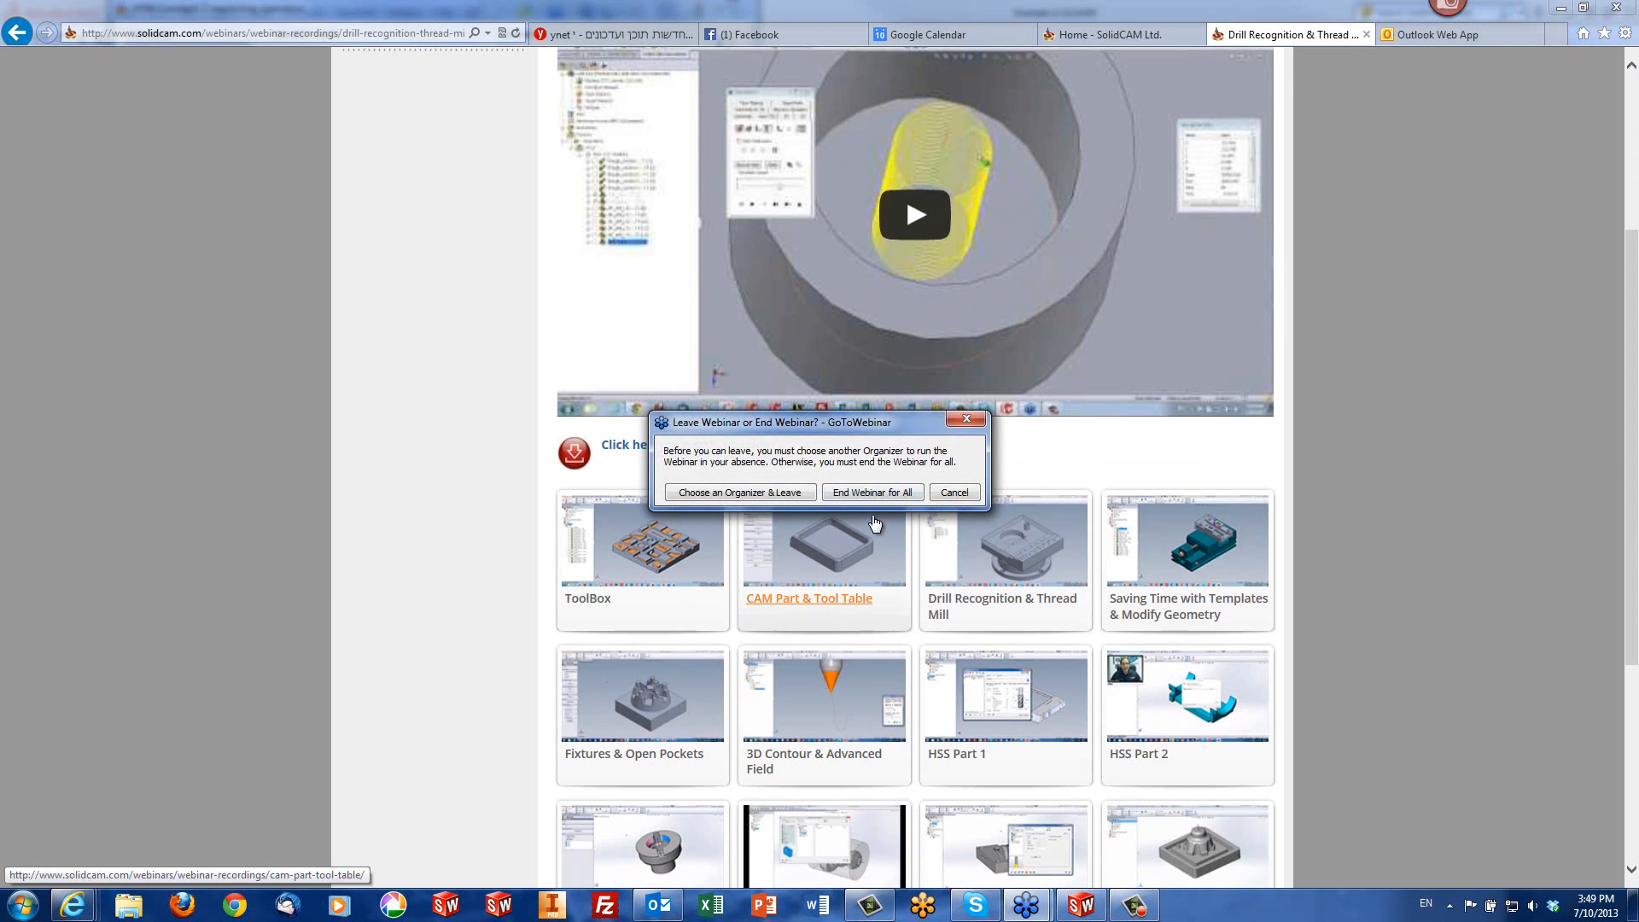
Step: Choose to end the GoToWebinar session for all participants
left_click(885, 493)
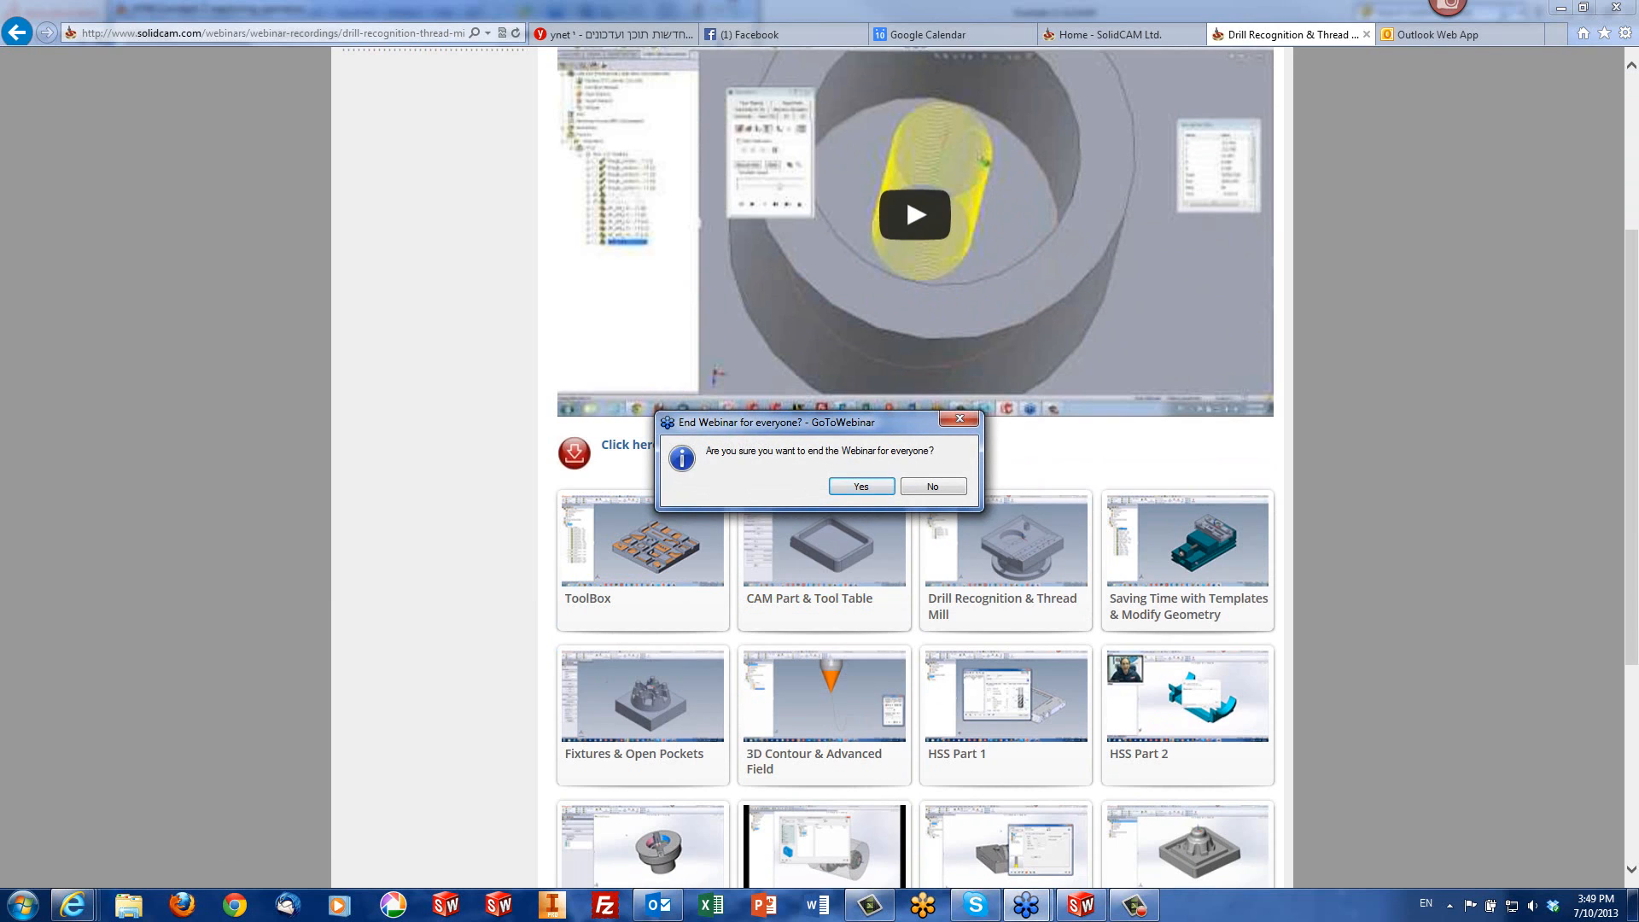